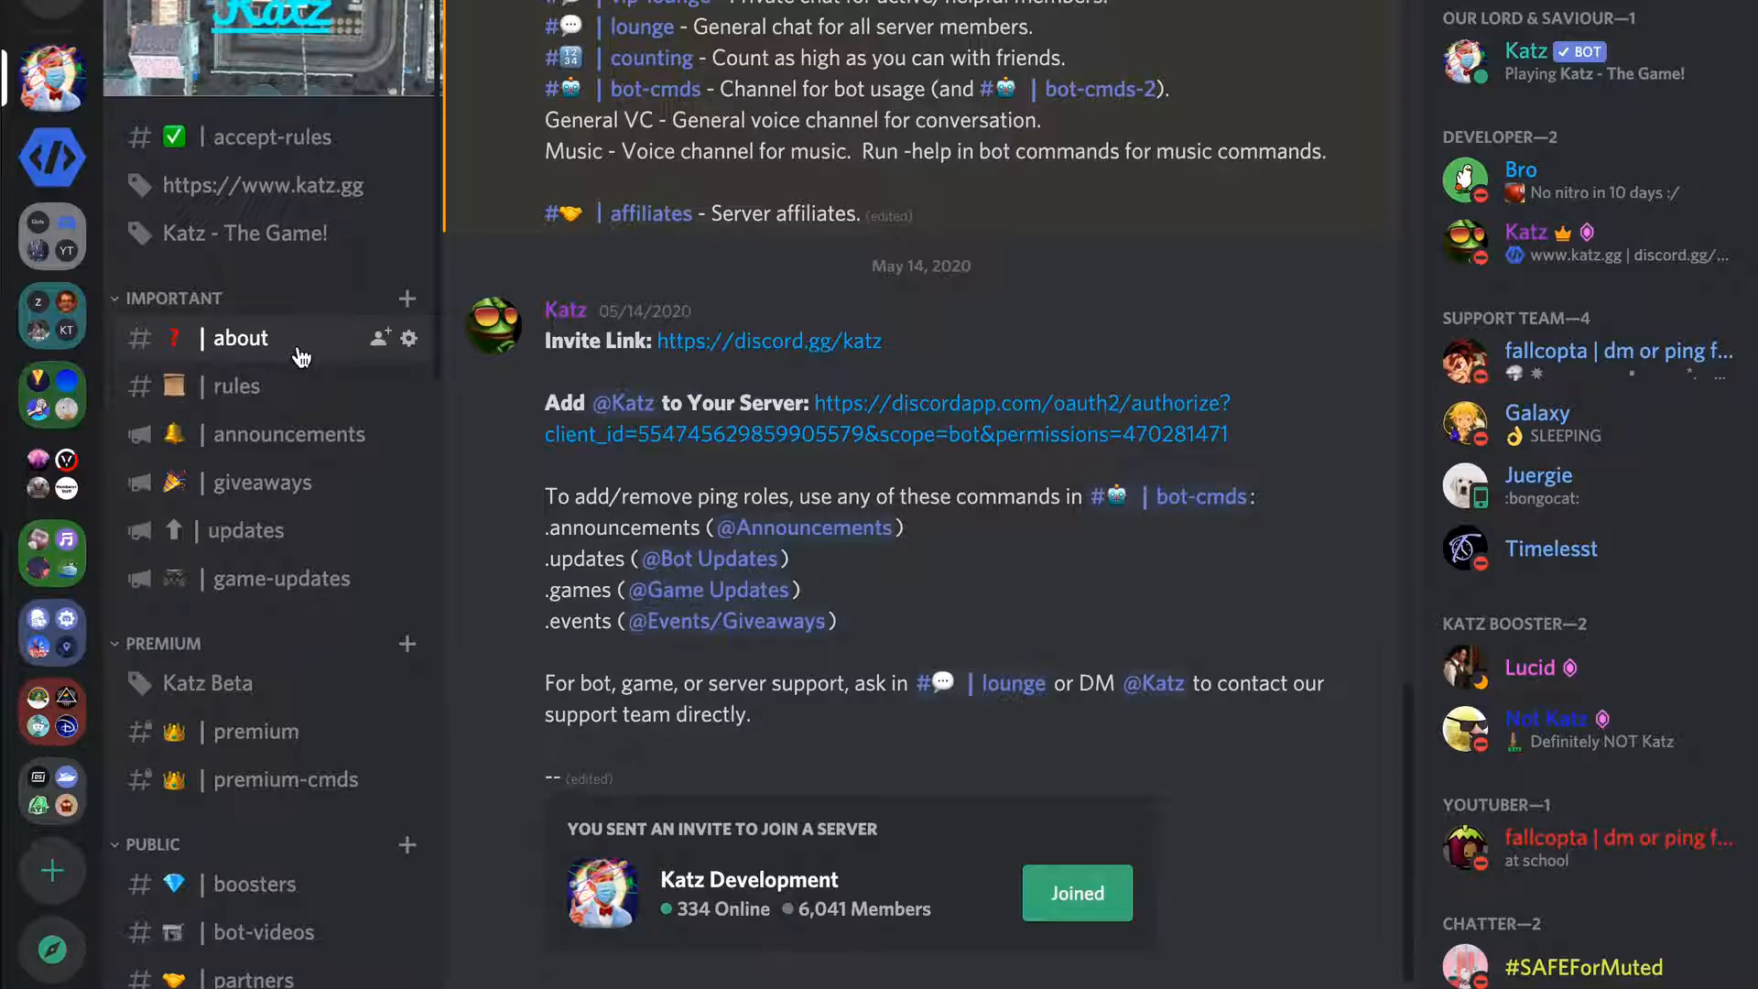
Start creating a new server from scratch with the Create My Own option instead of a template
click(52, 874)
scroll(769, 597, down, 3)
scroll(772, 600, up, 1)
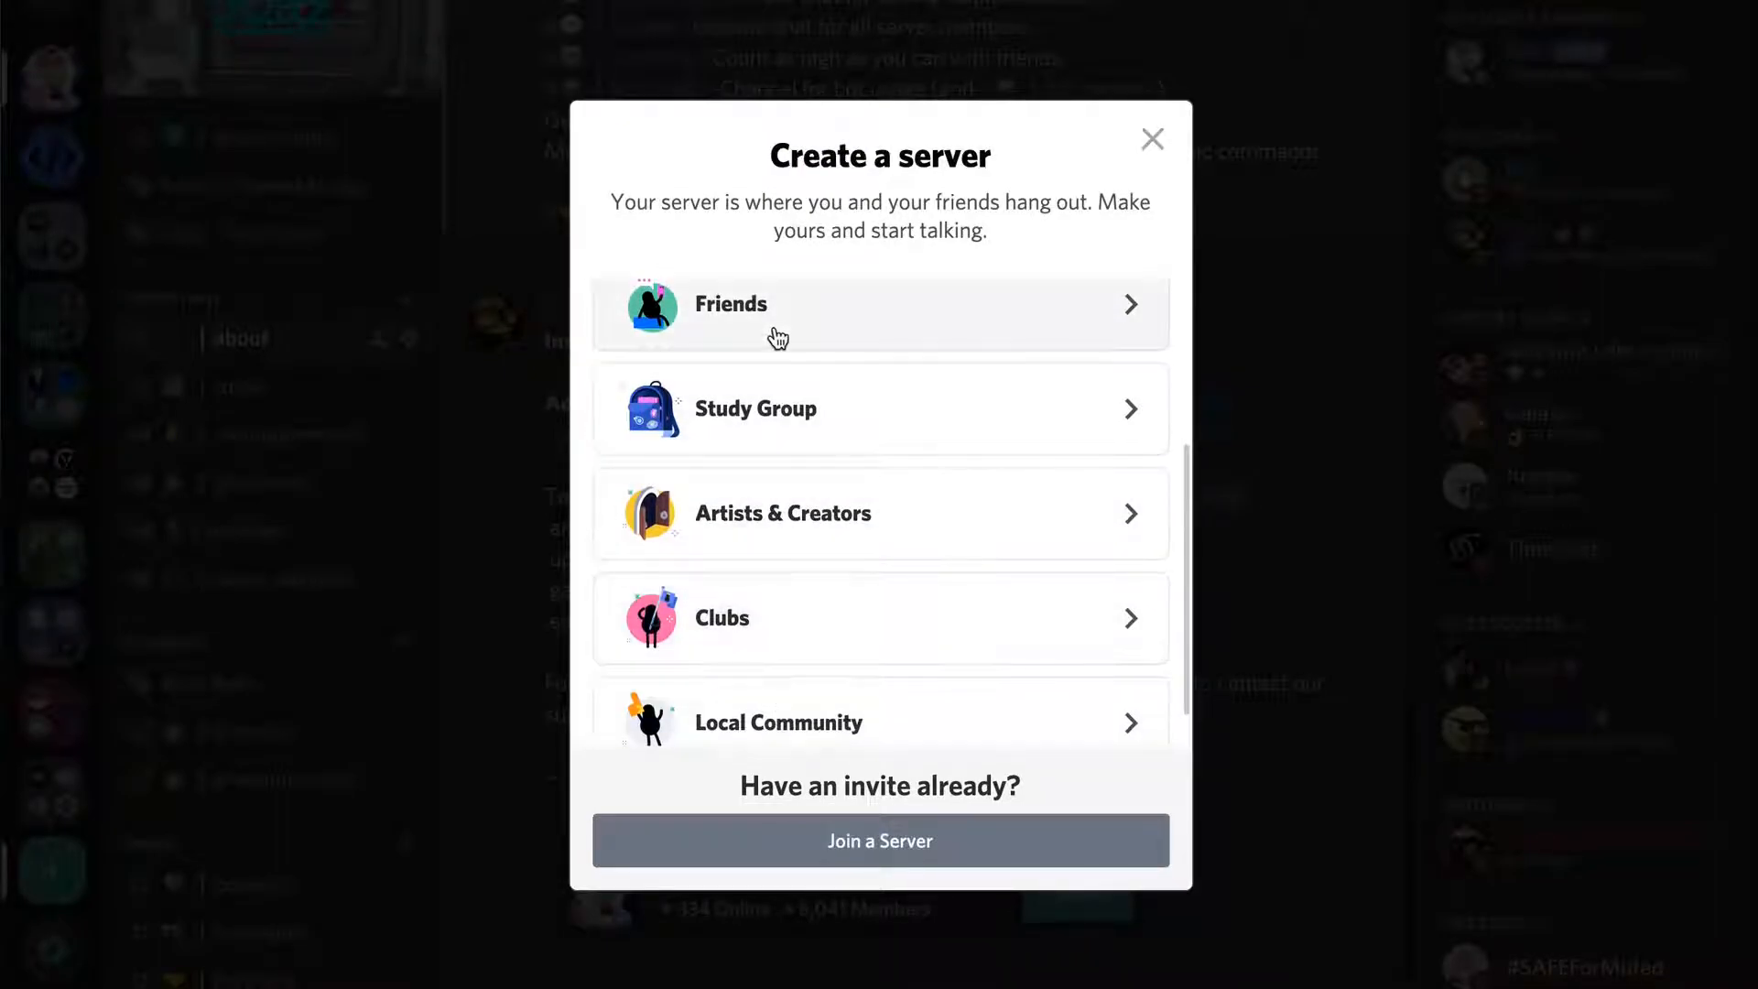
scroll(775, 338, up, 3)
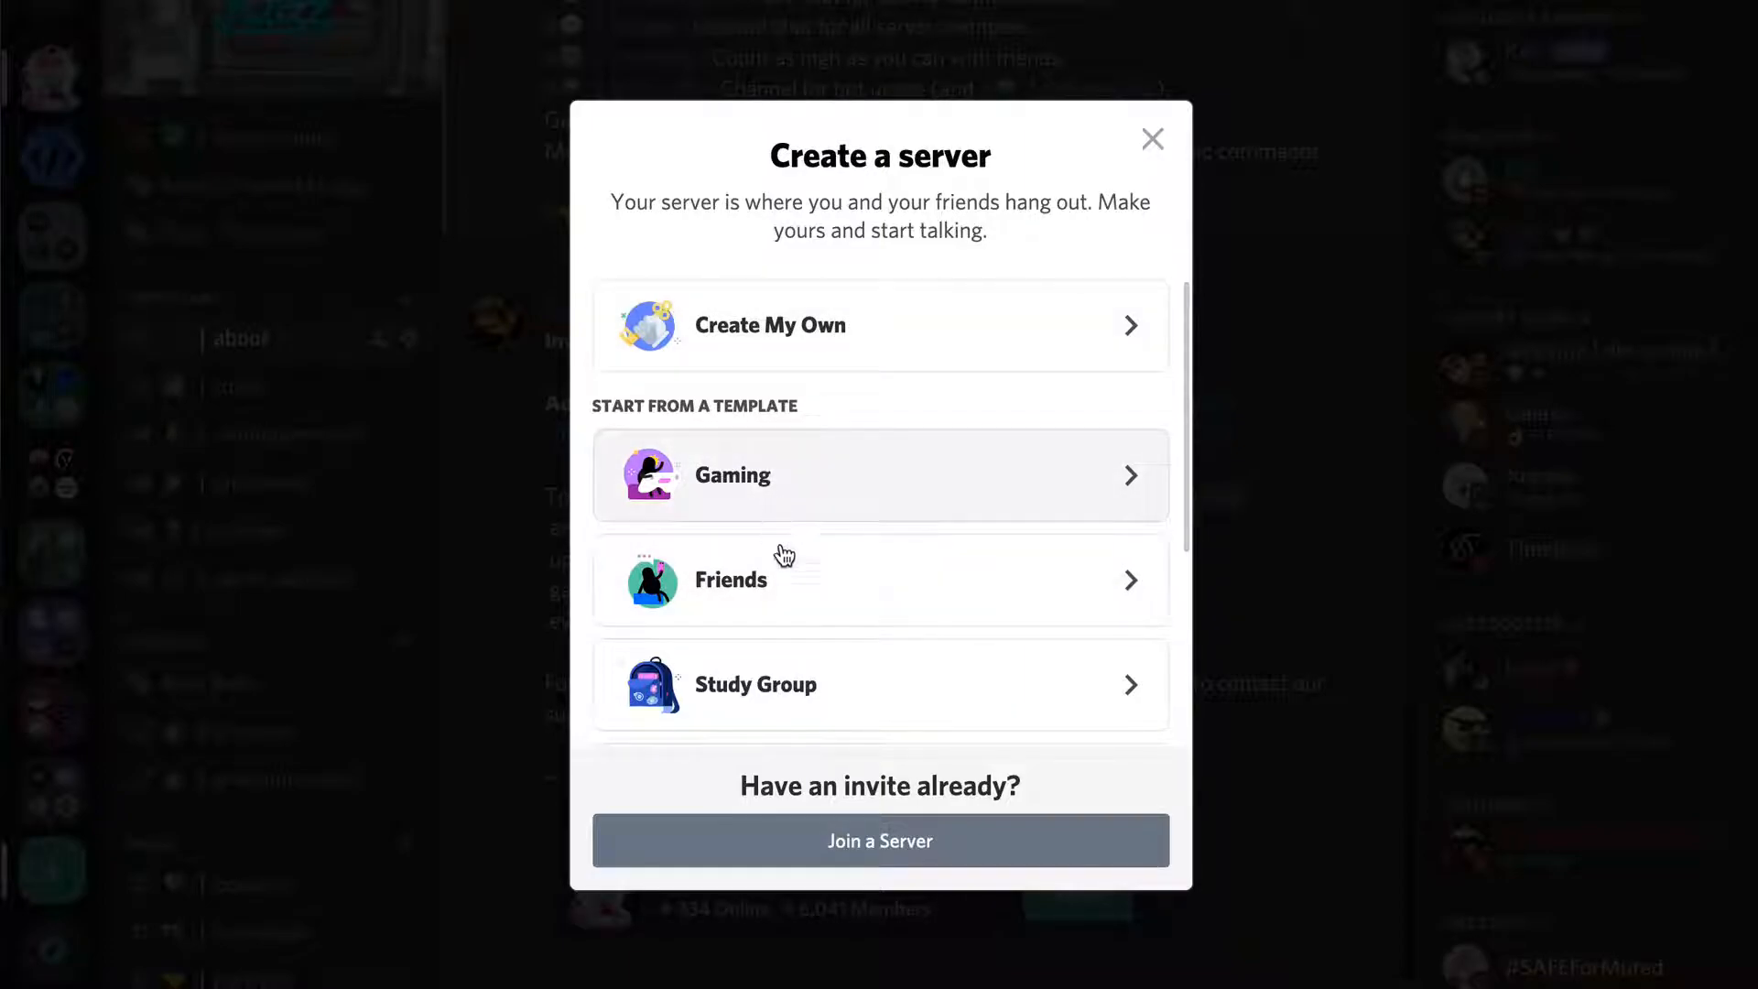
scroll(804, 605, down, 1)
scroll(820, 476, up, 1)
click(849, 328)
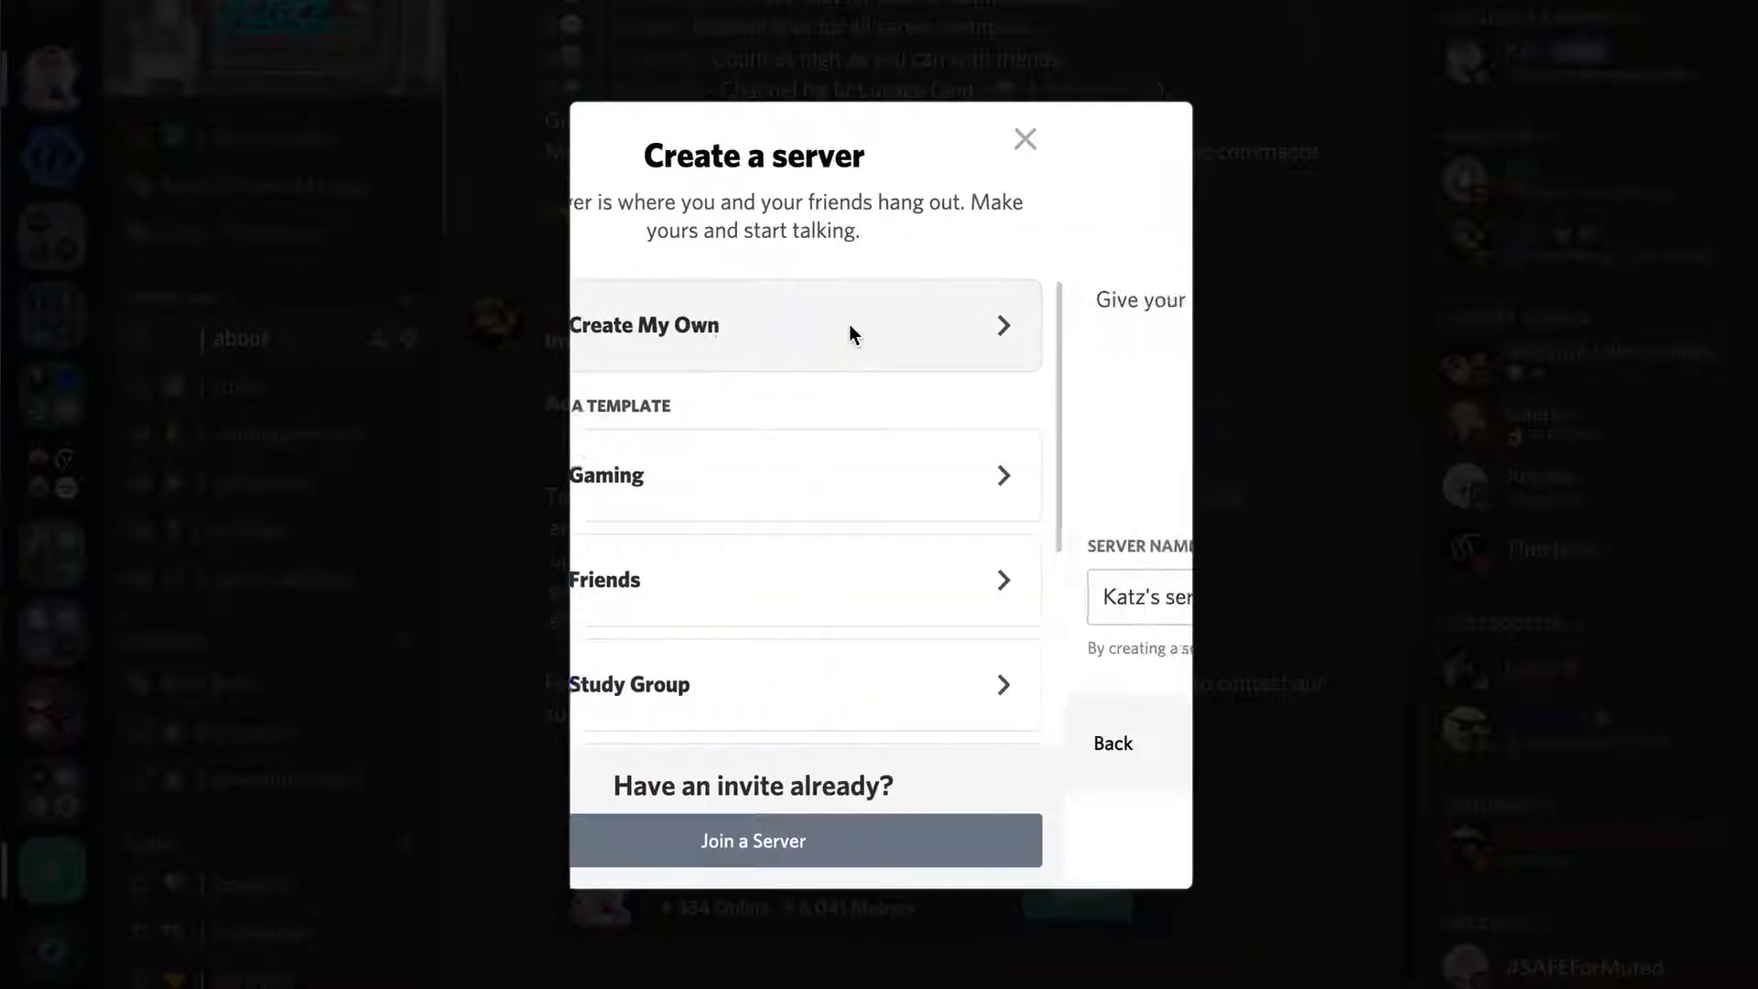
Name the new server "Youtube Tutorial" and create it without an icon
triple_click(757, 615)
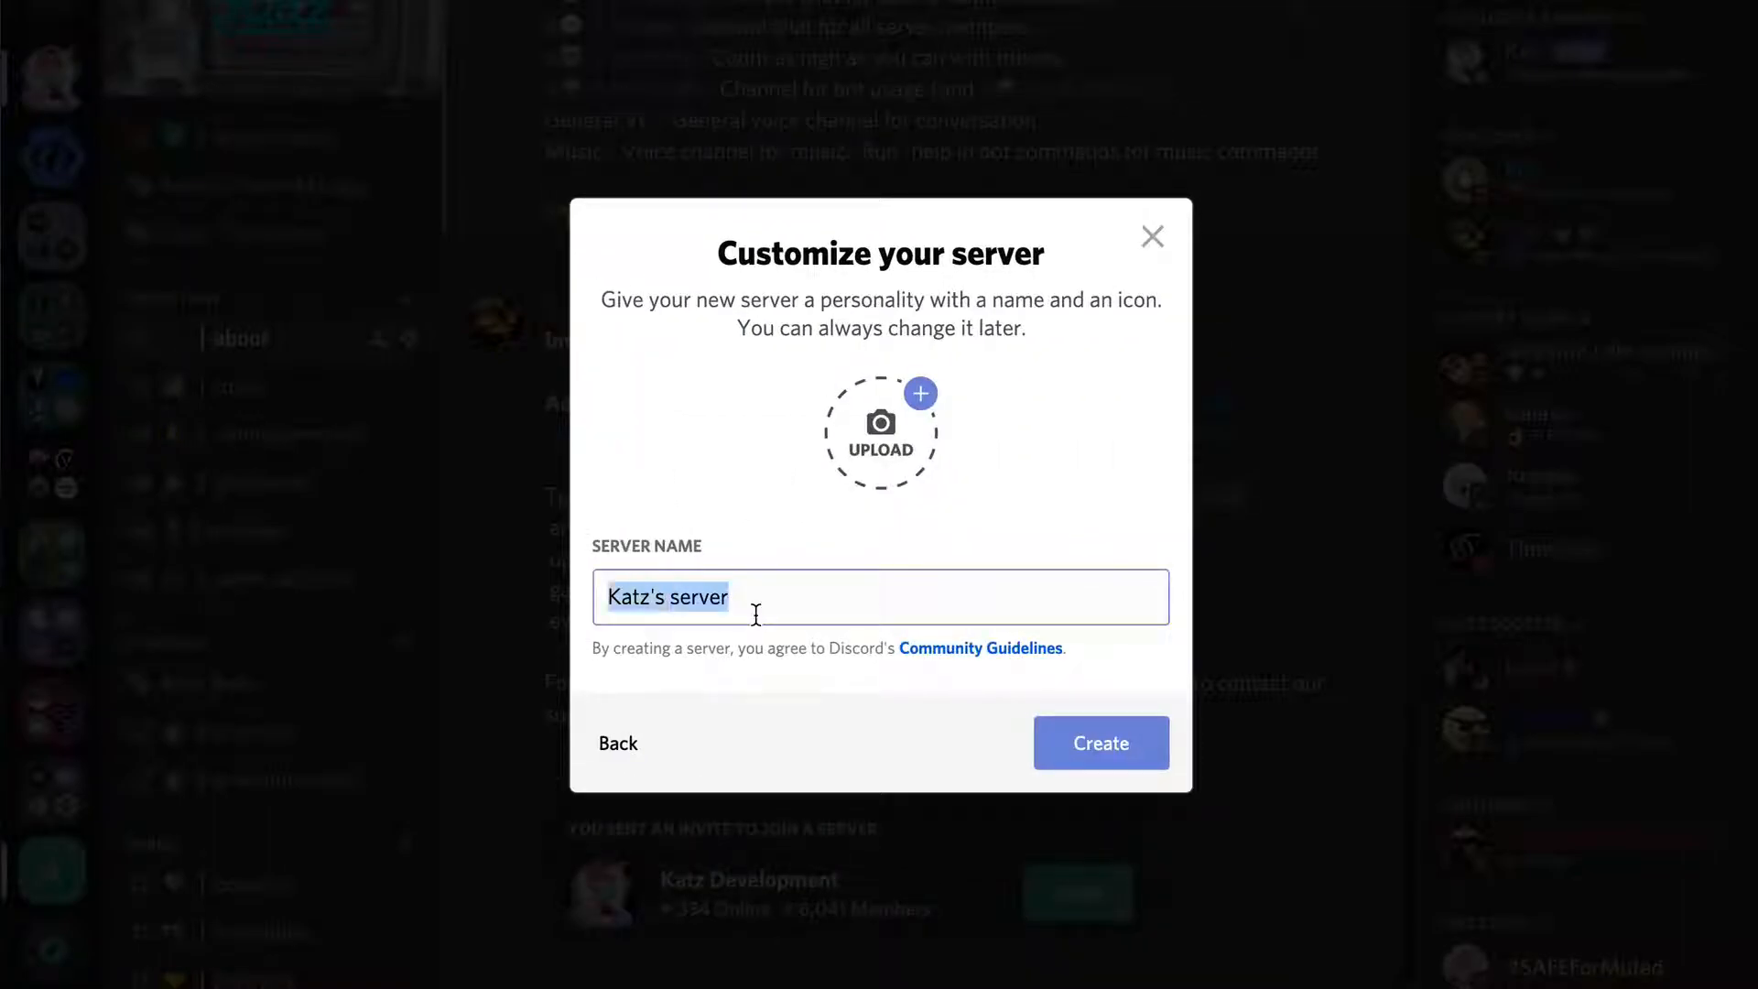
text(Youtube Tutorial)
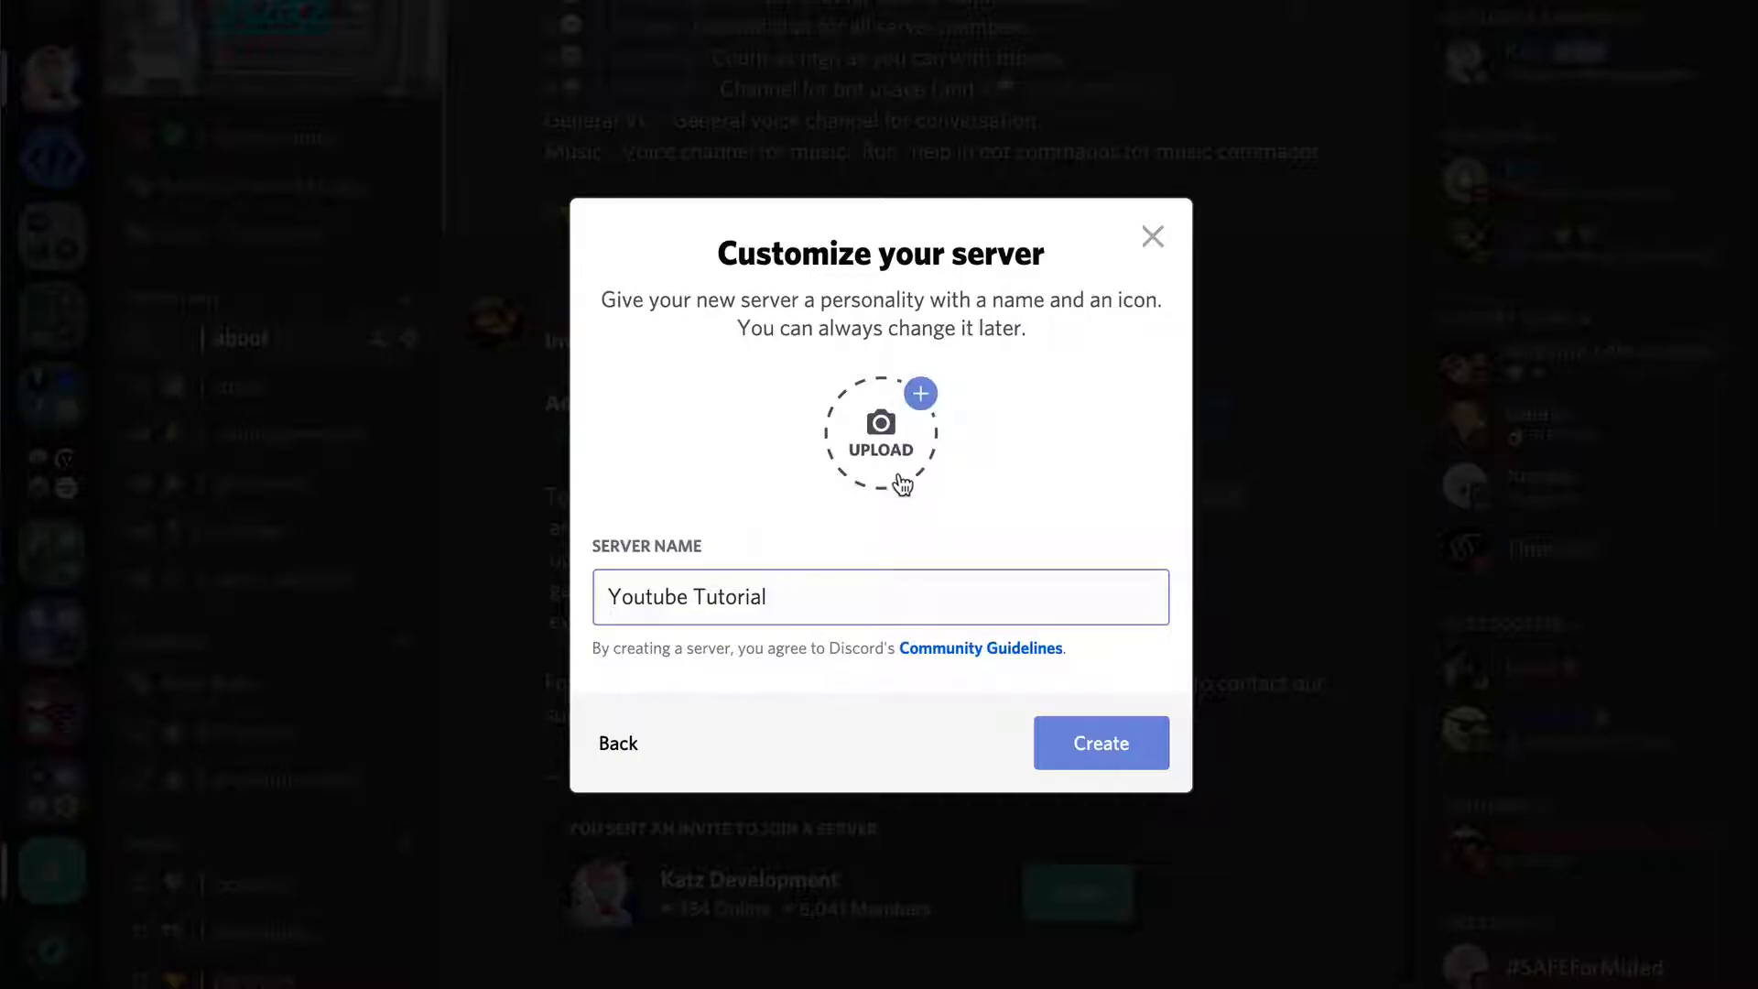
click(1096, 738)
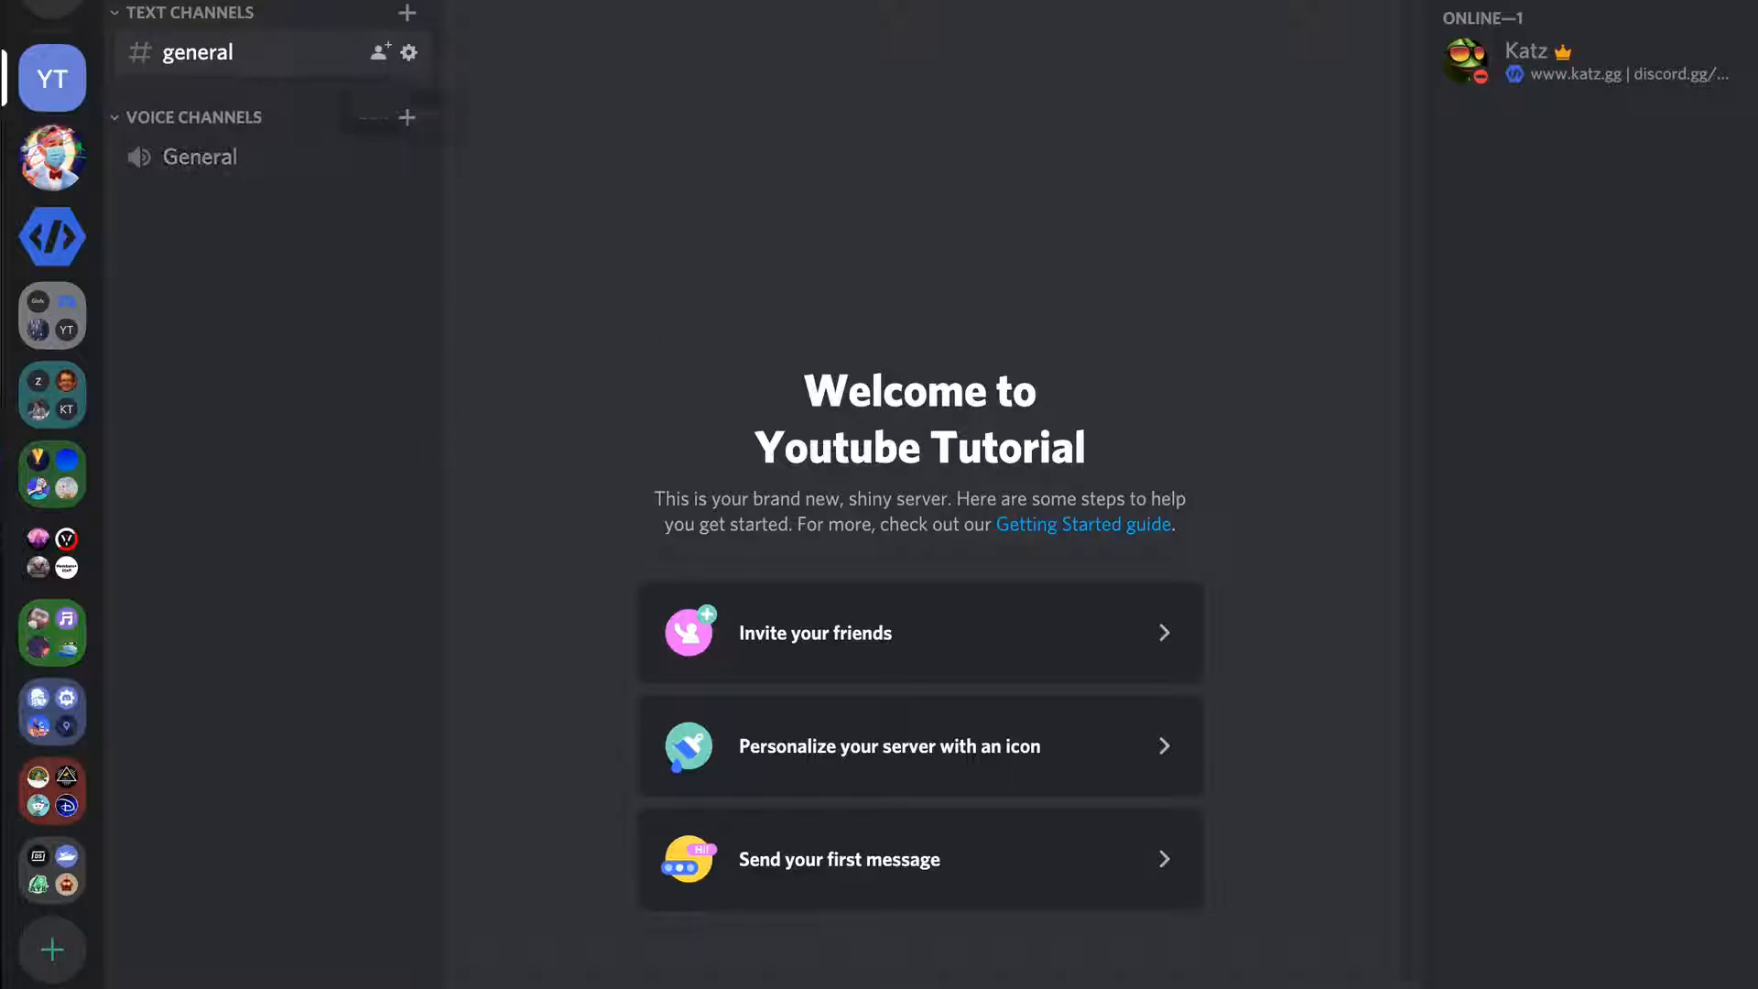
Open the role settings of the Youtube Tutorial server
click(412, 0)
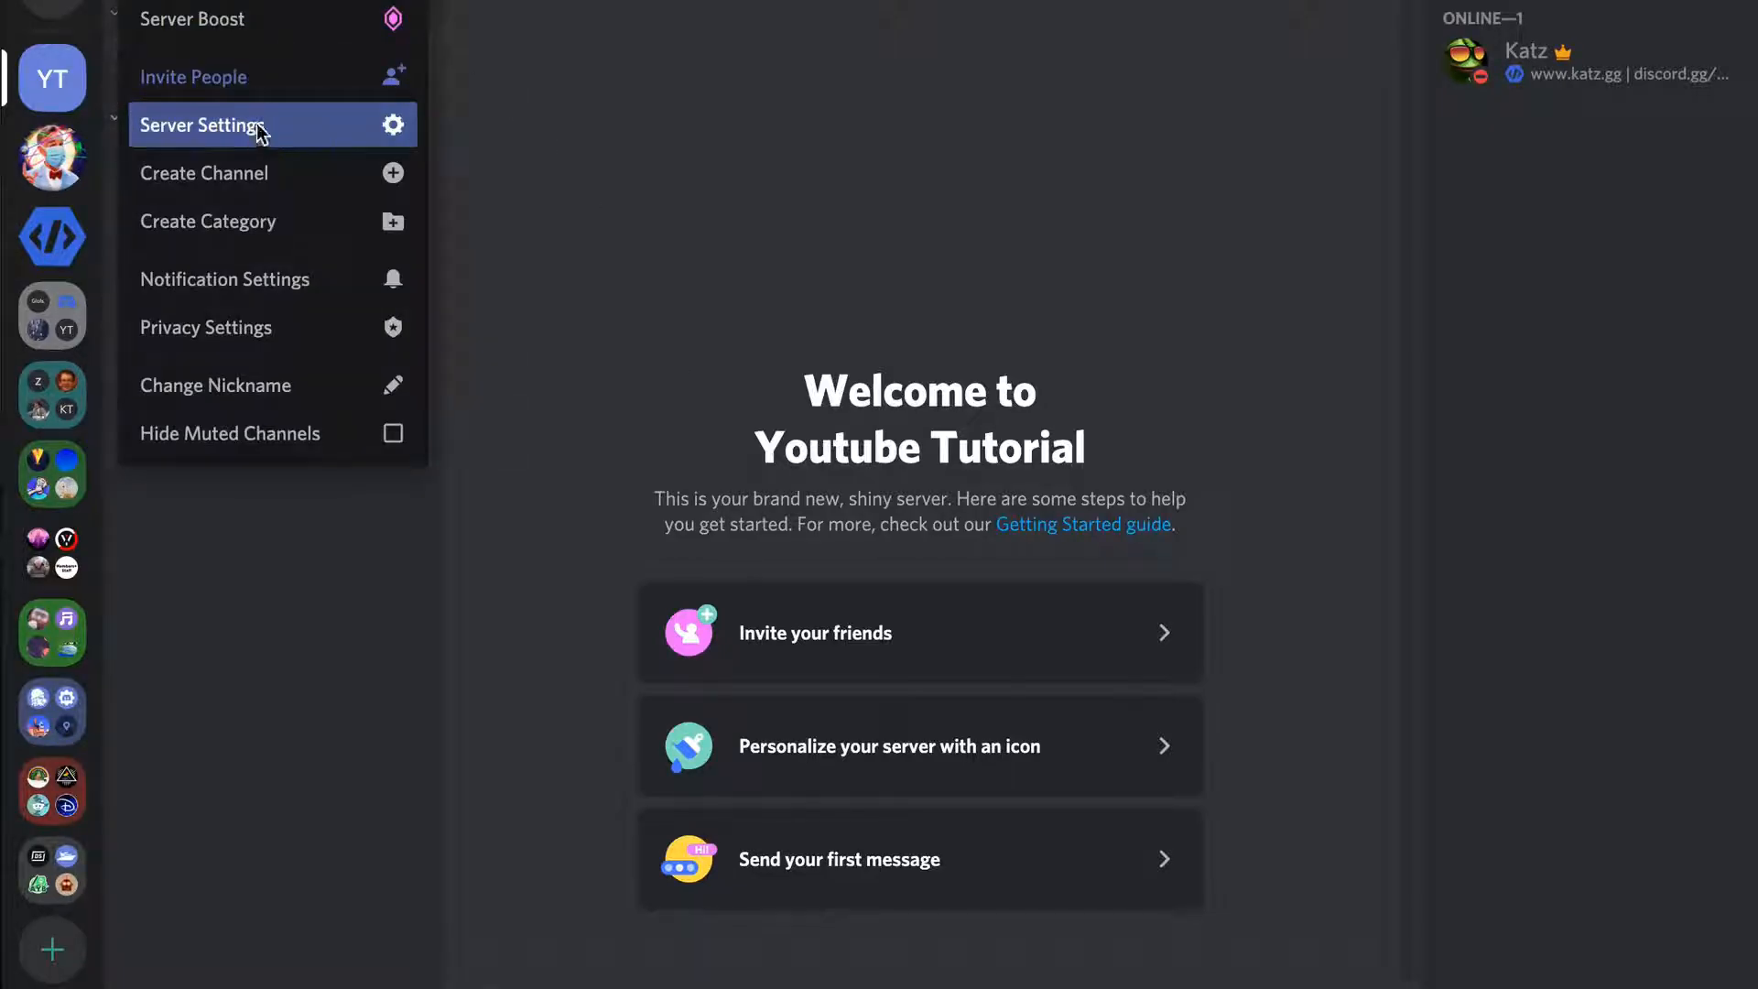
click(257, 126)
click(246, 91)
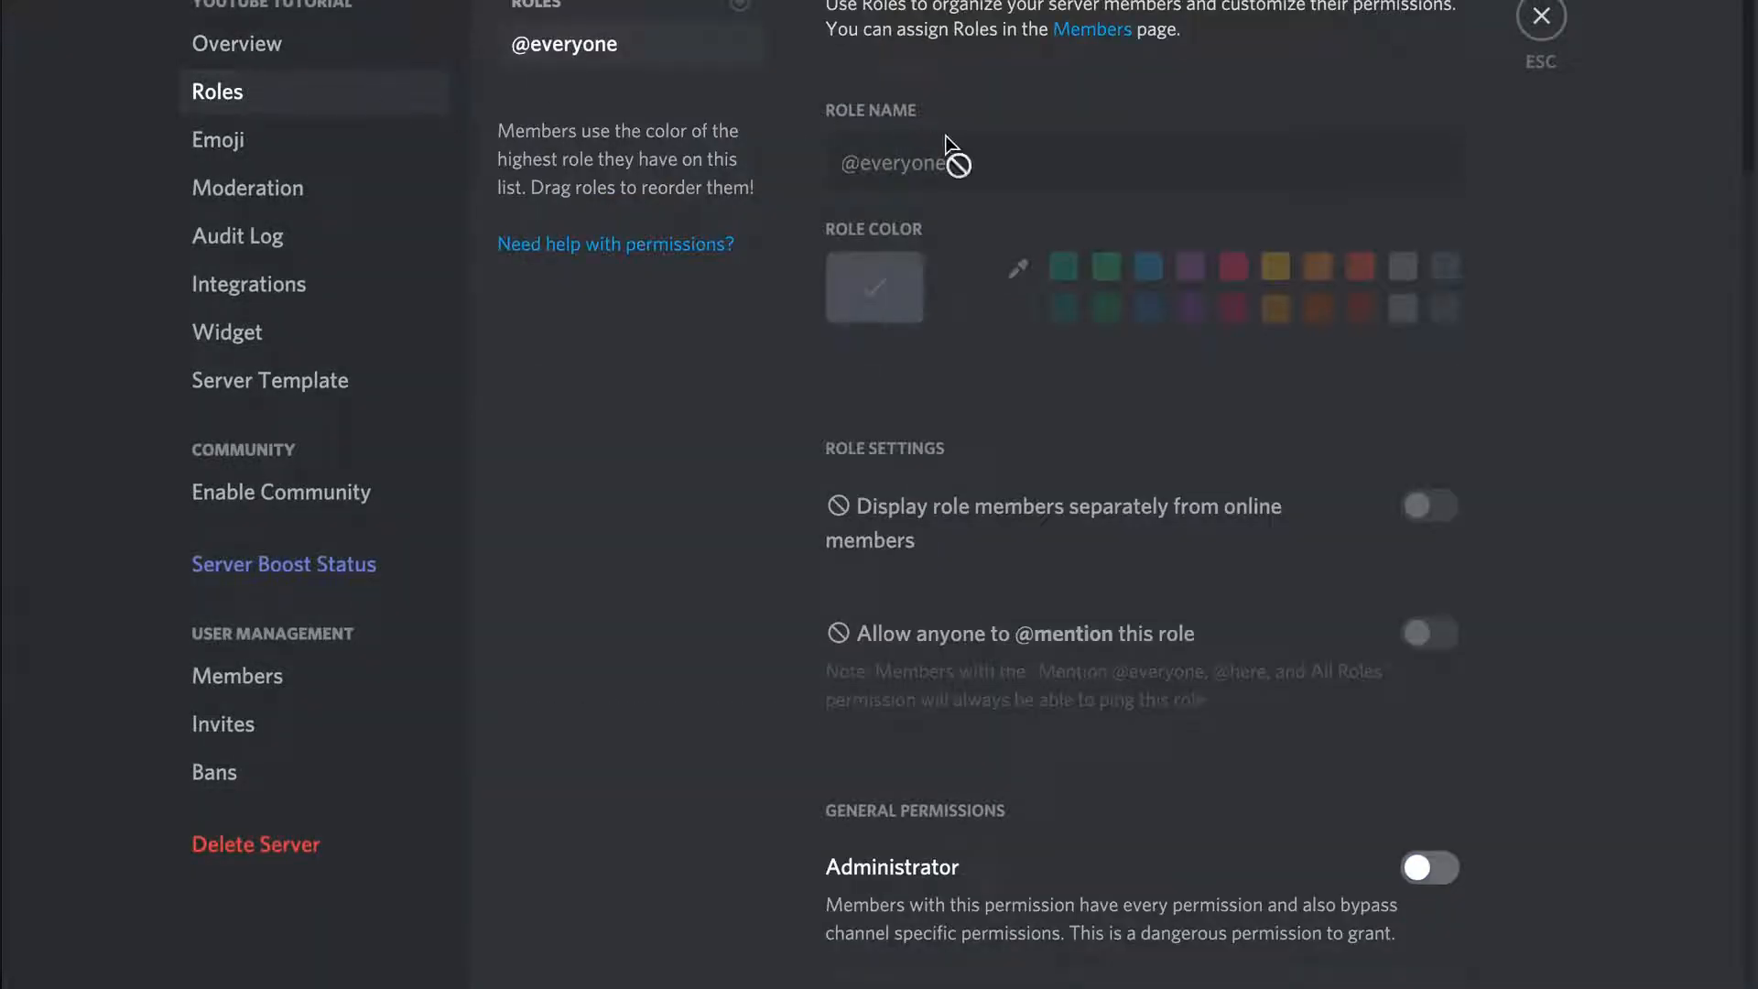
scroll(1135, 442, down, 3)
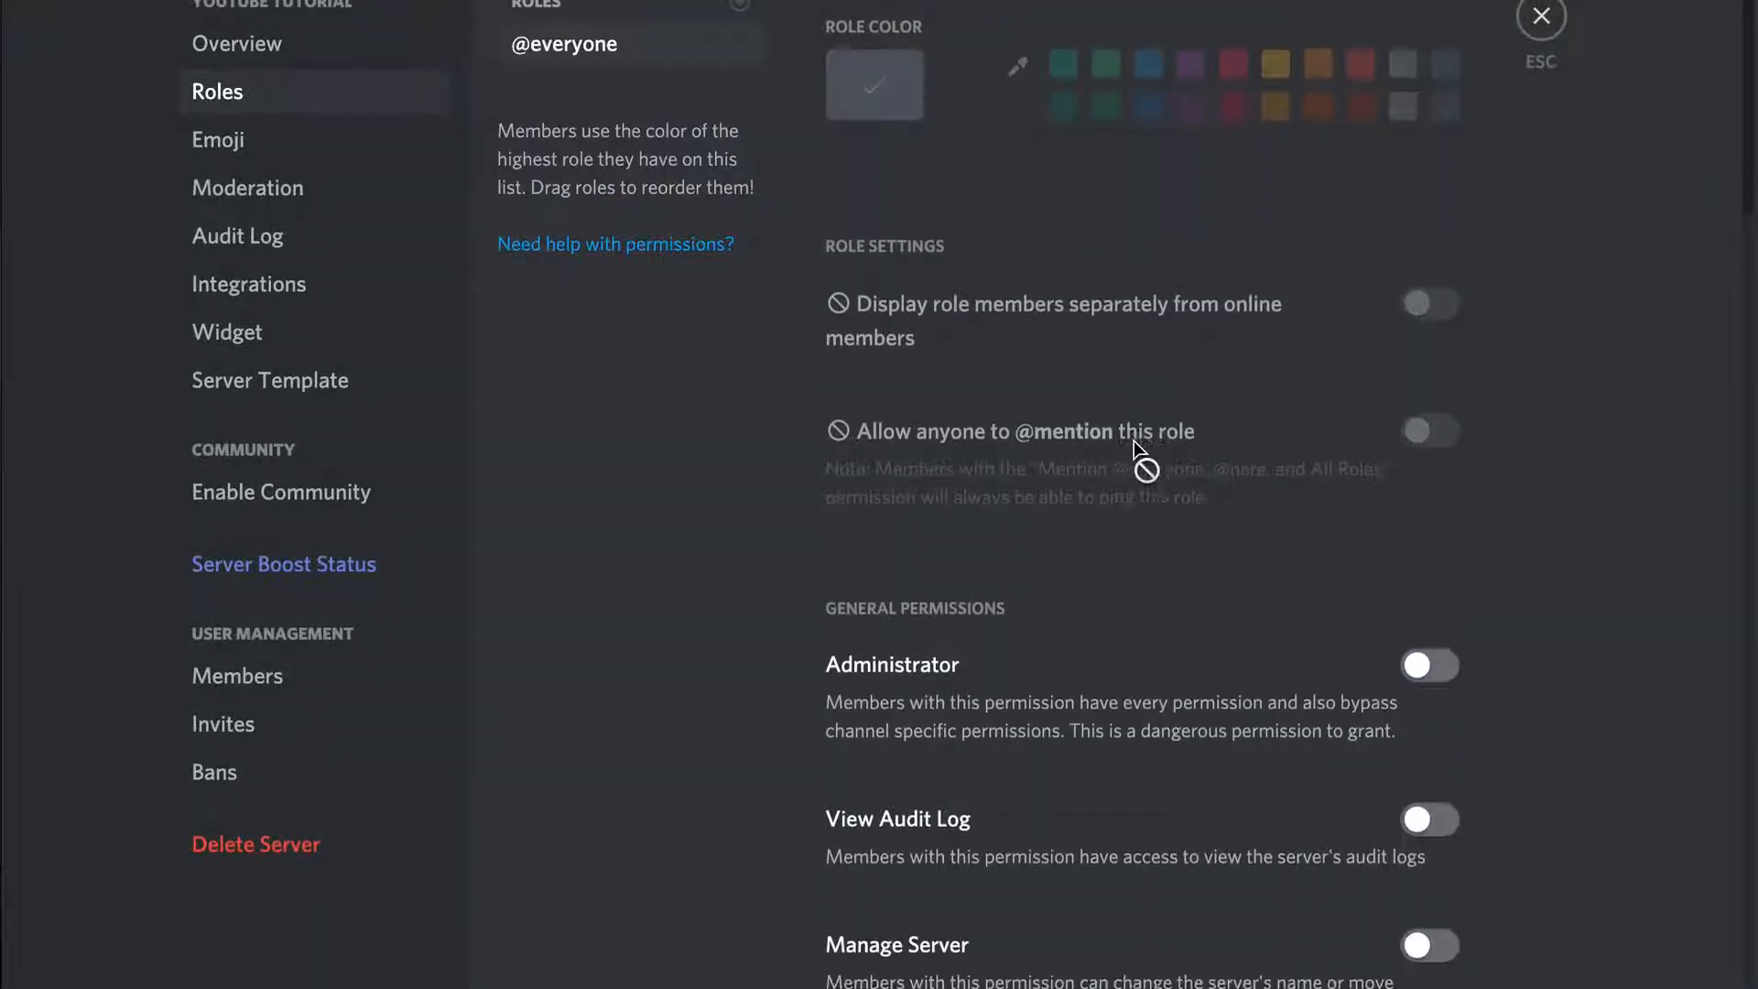
scroll(1134, 442, up, 3)
drag(845, 165, 973, 175)
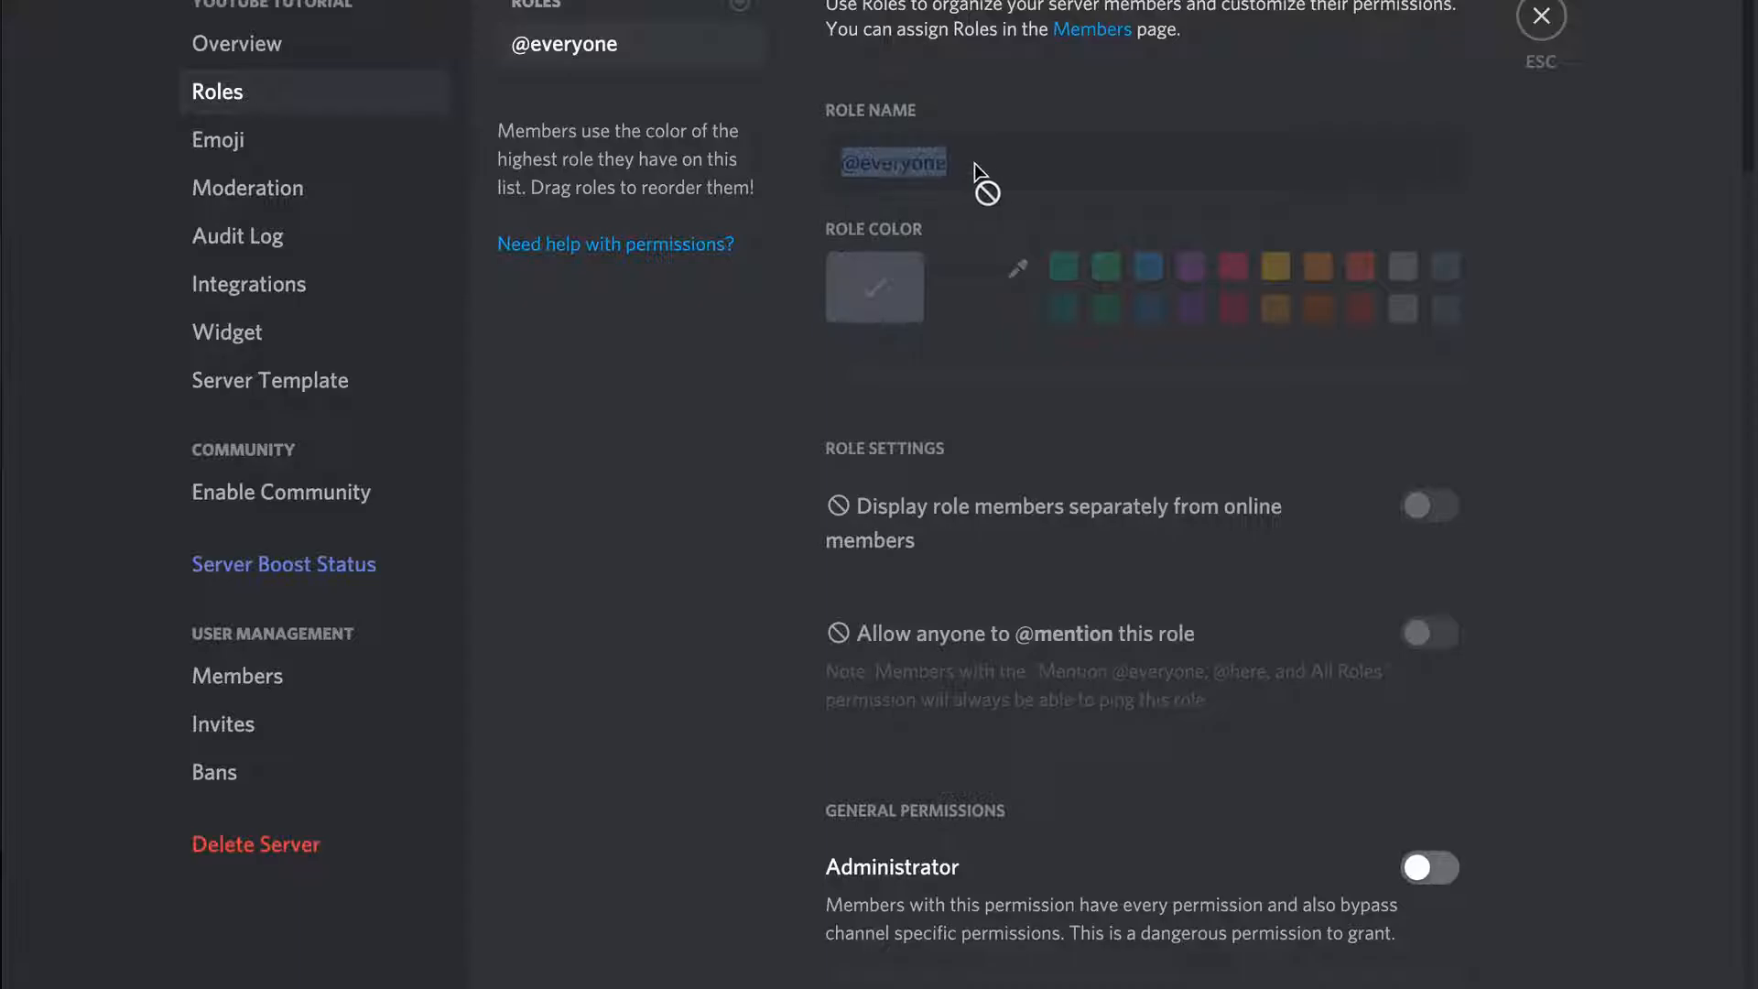
scroll(1017, 525, down, 15)
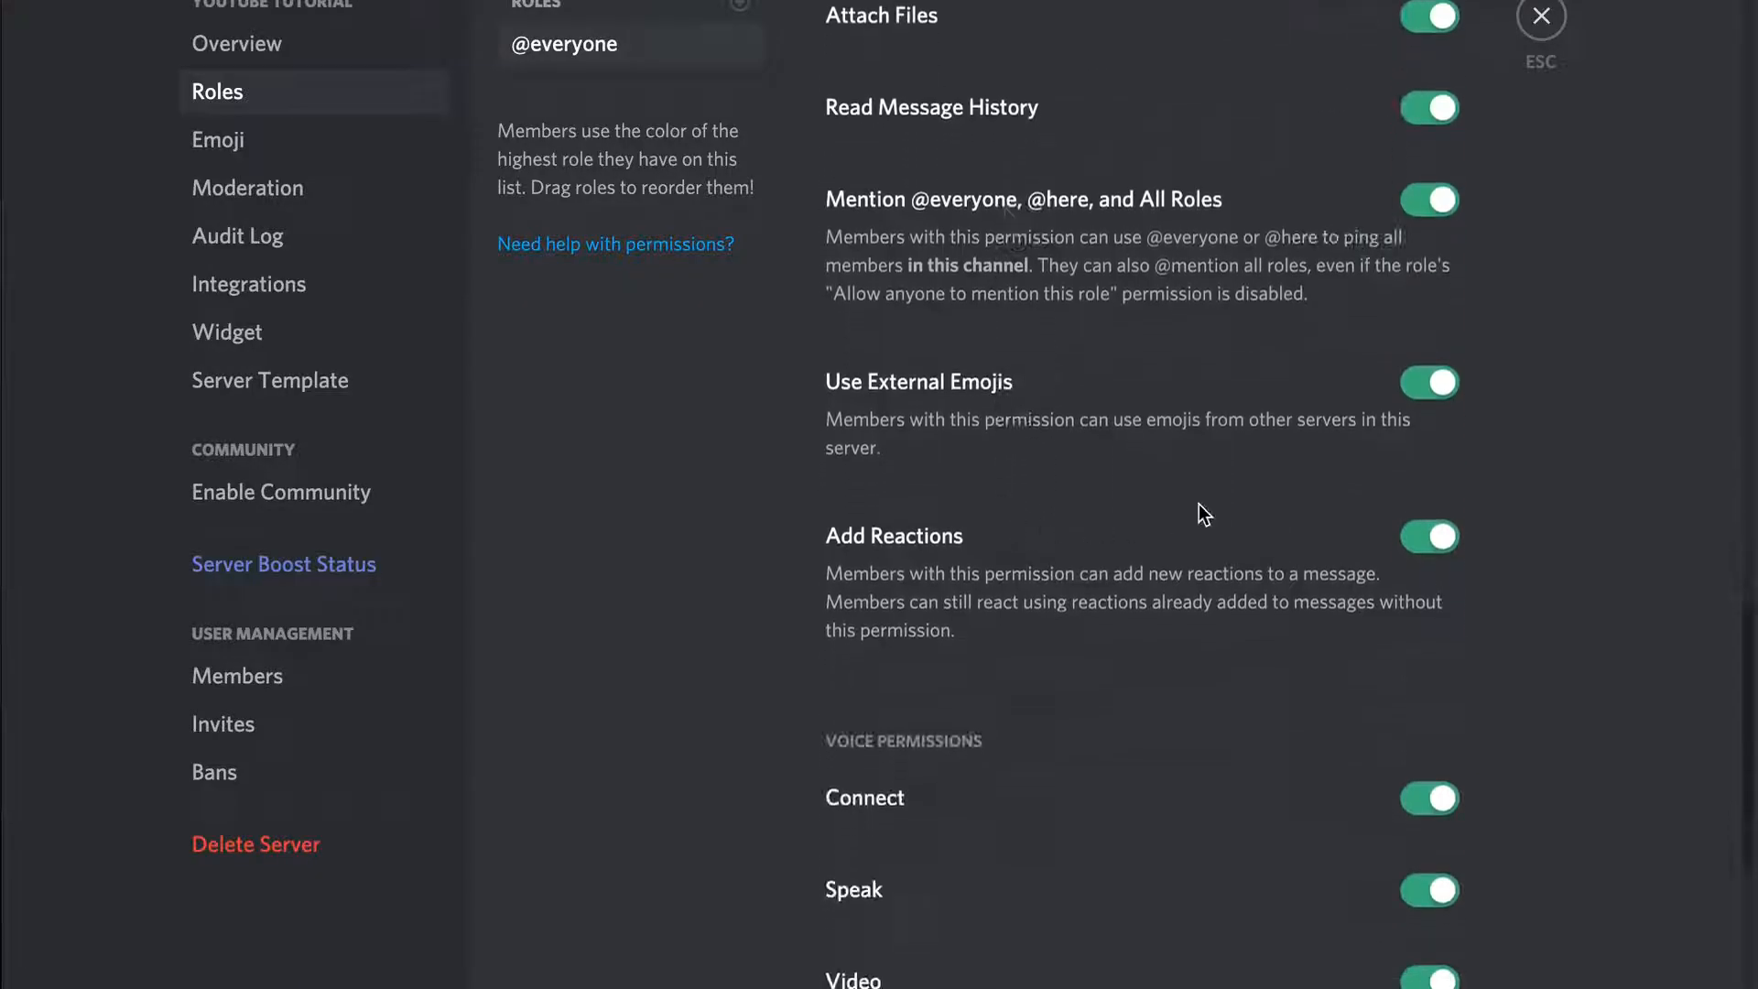
scroll(1218, 510, up, 4)
scroll(1218, 510, down, 15)
scroll(1218, 510, up, 2)
scroll(1218, 510, up, 10)
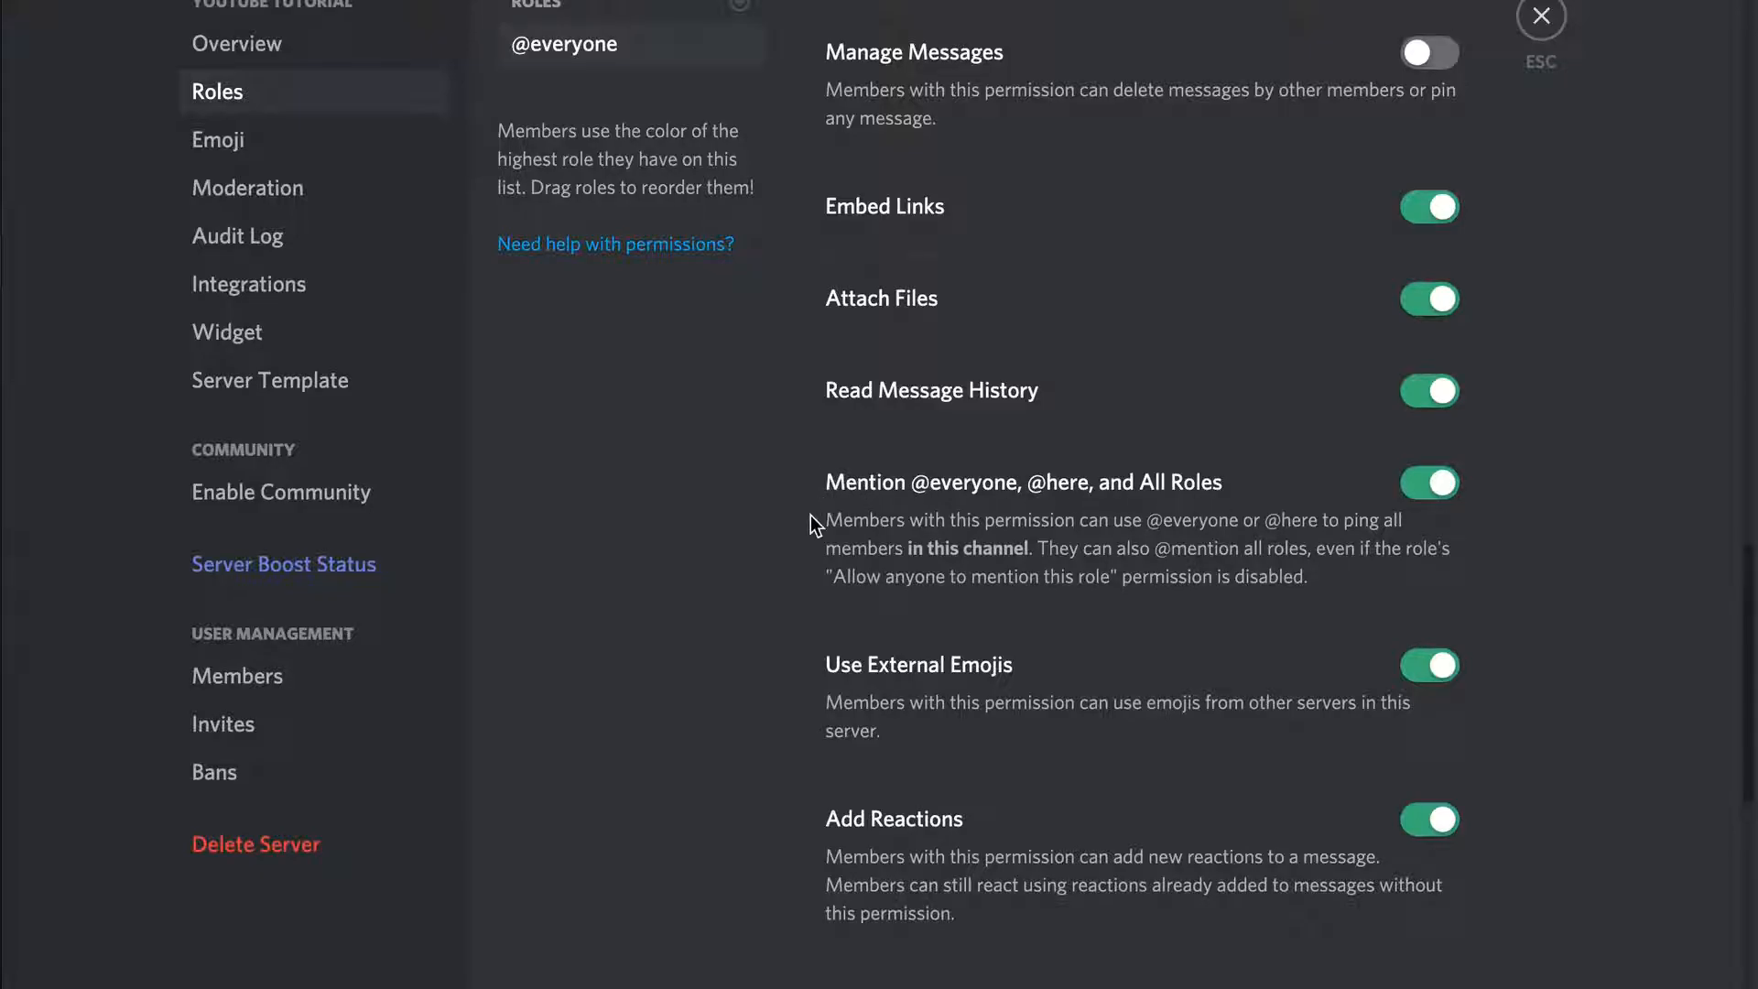
scroll(812, 519, up, 1)
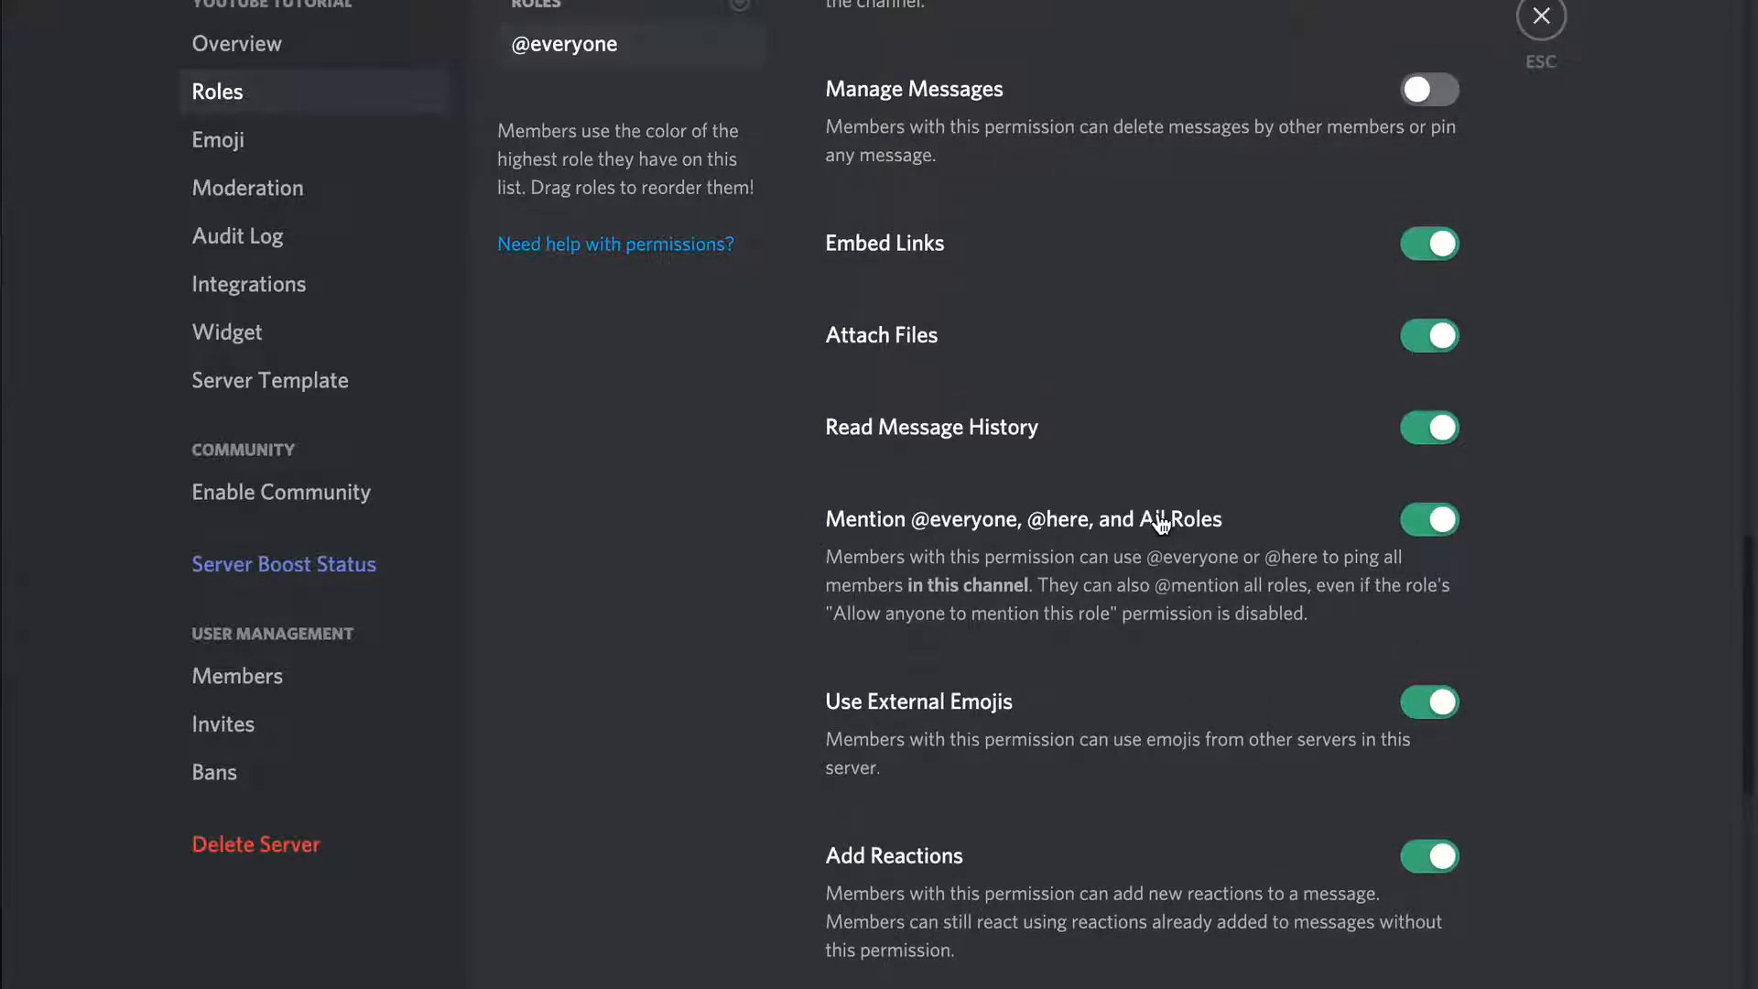
scroll(1159, 522, up, 10)
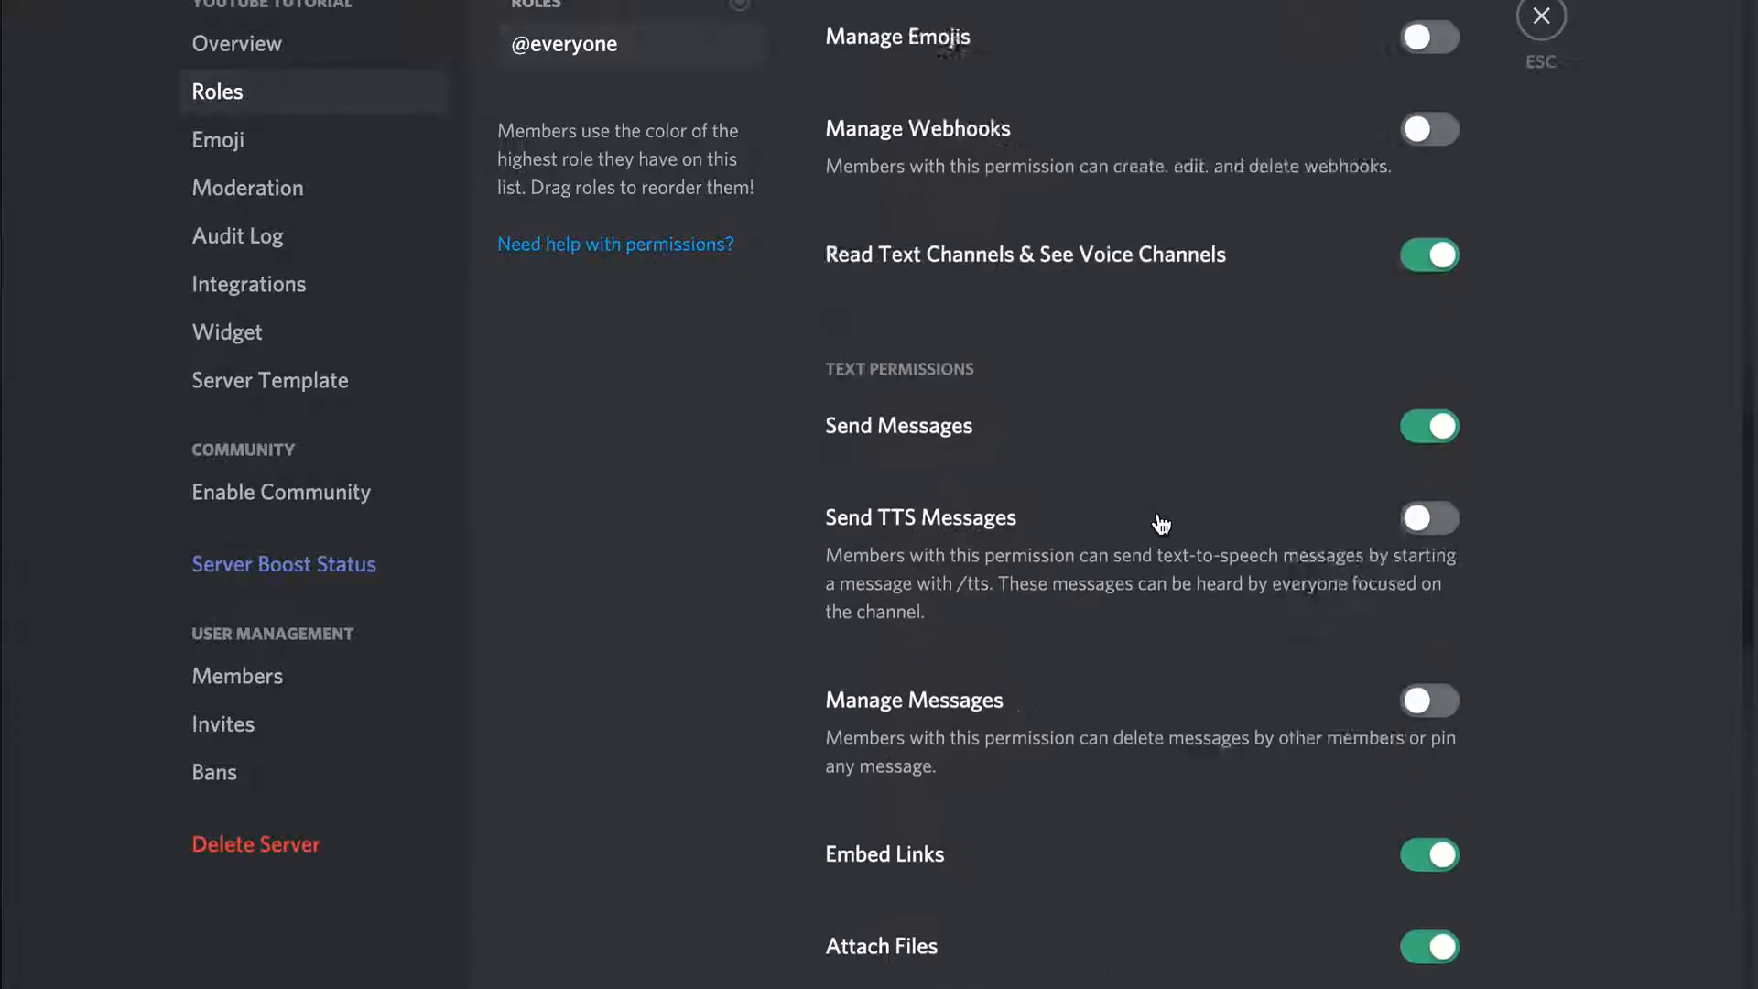
scroll(1159, 520, down, 3)
scroll(1159, 522, down, 10)
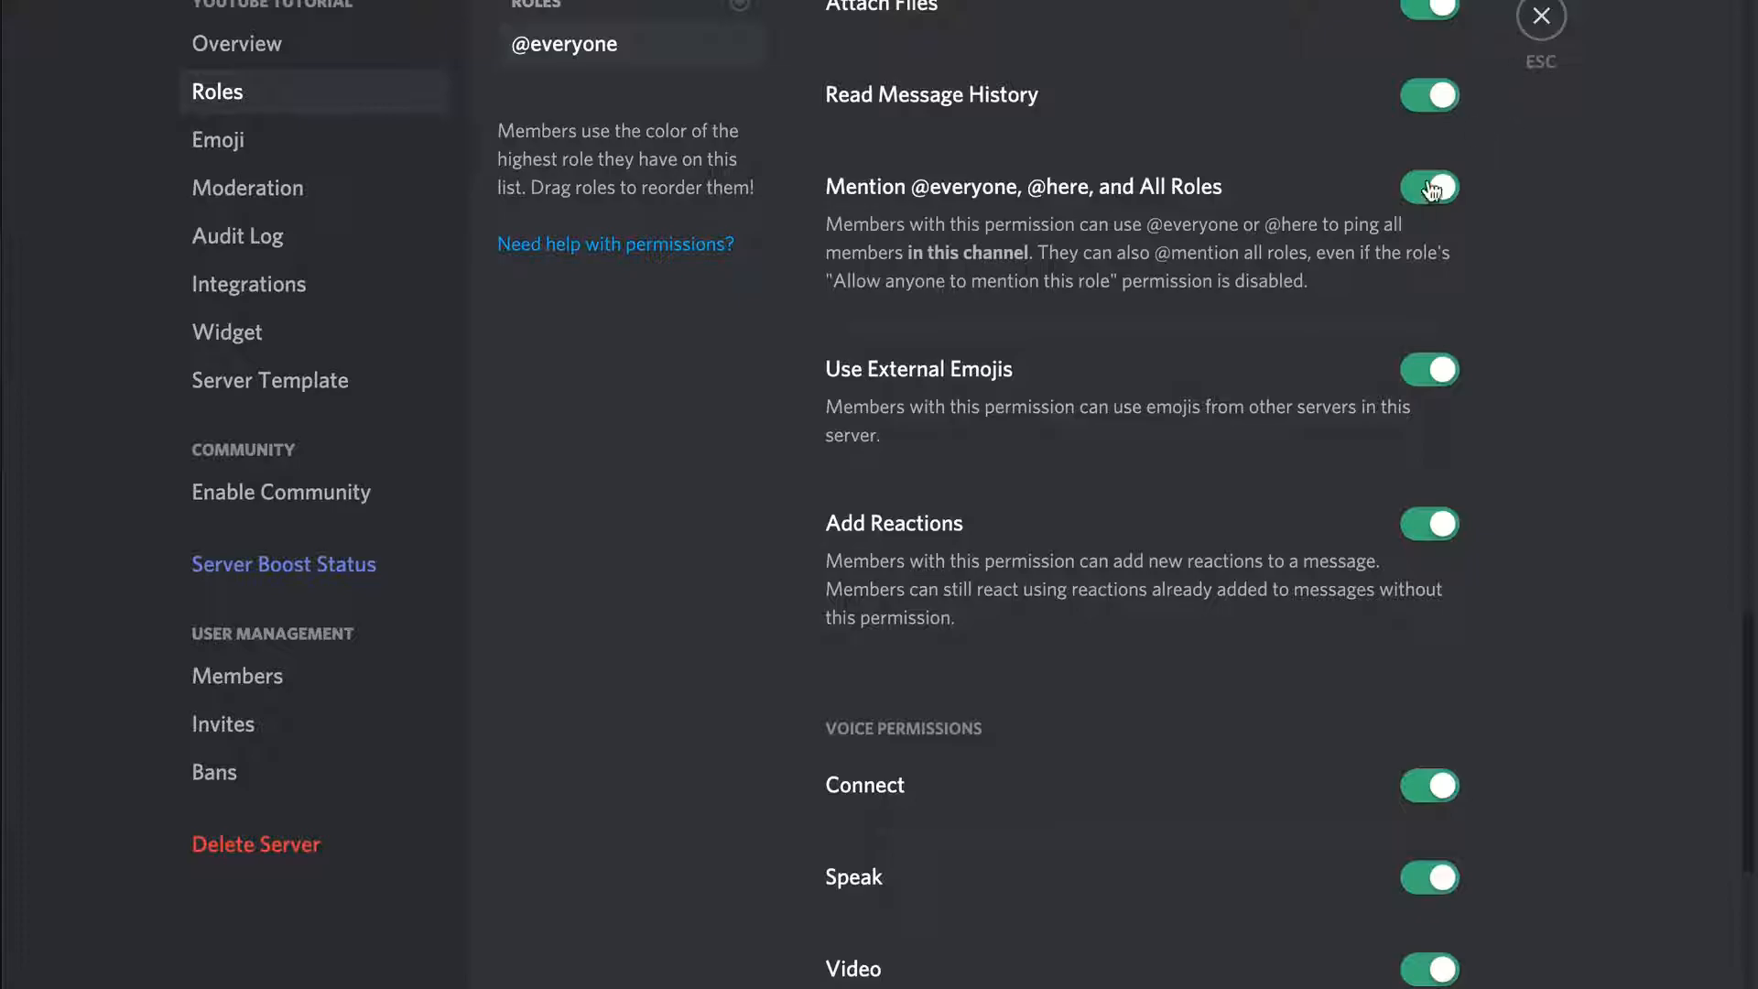
scroll(1062, 641, down, 10)
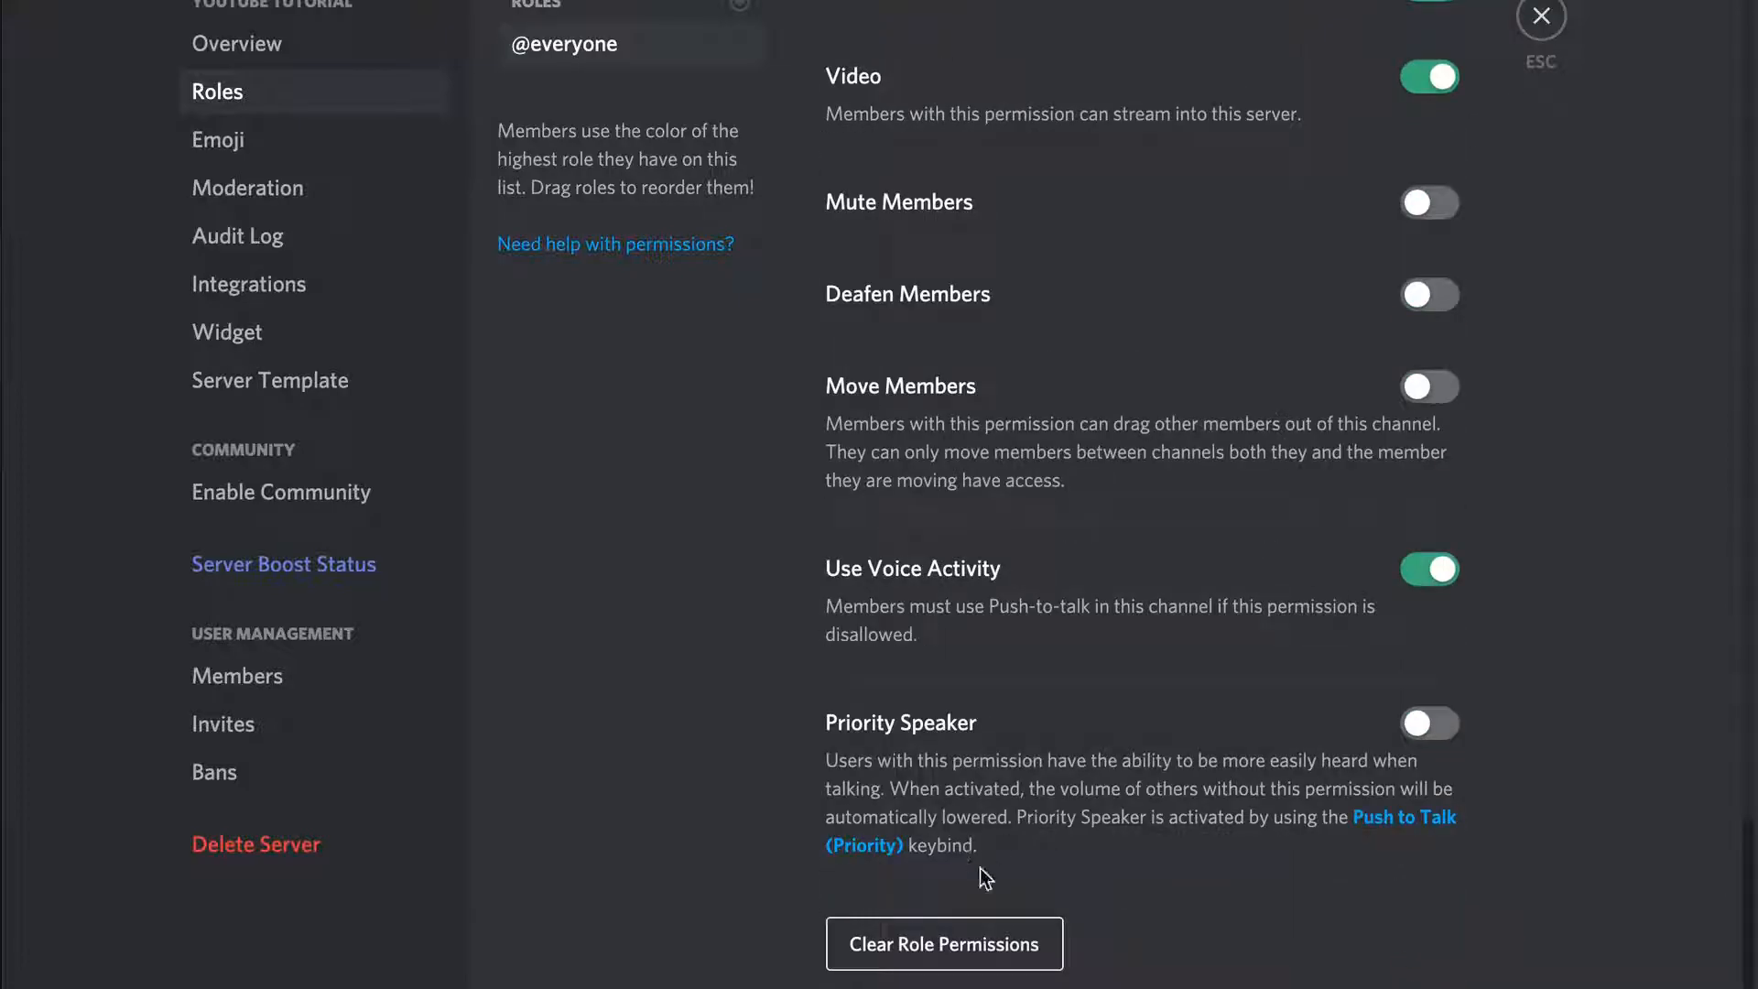
click(932, 946)
scroll(1088, 405, up, 15)
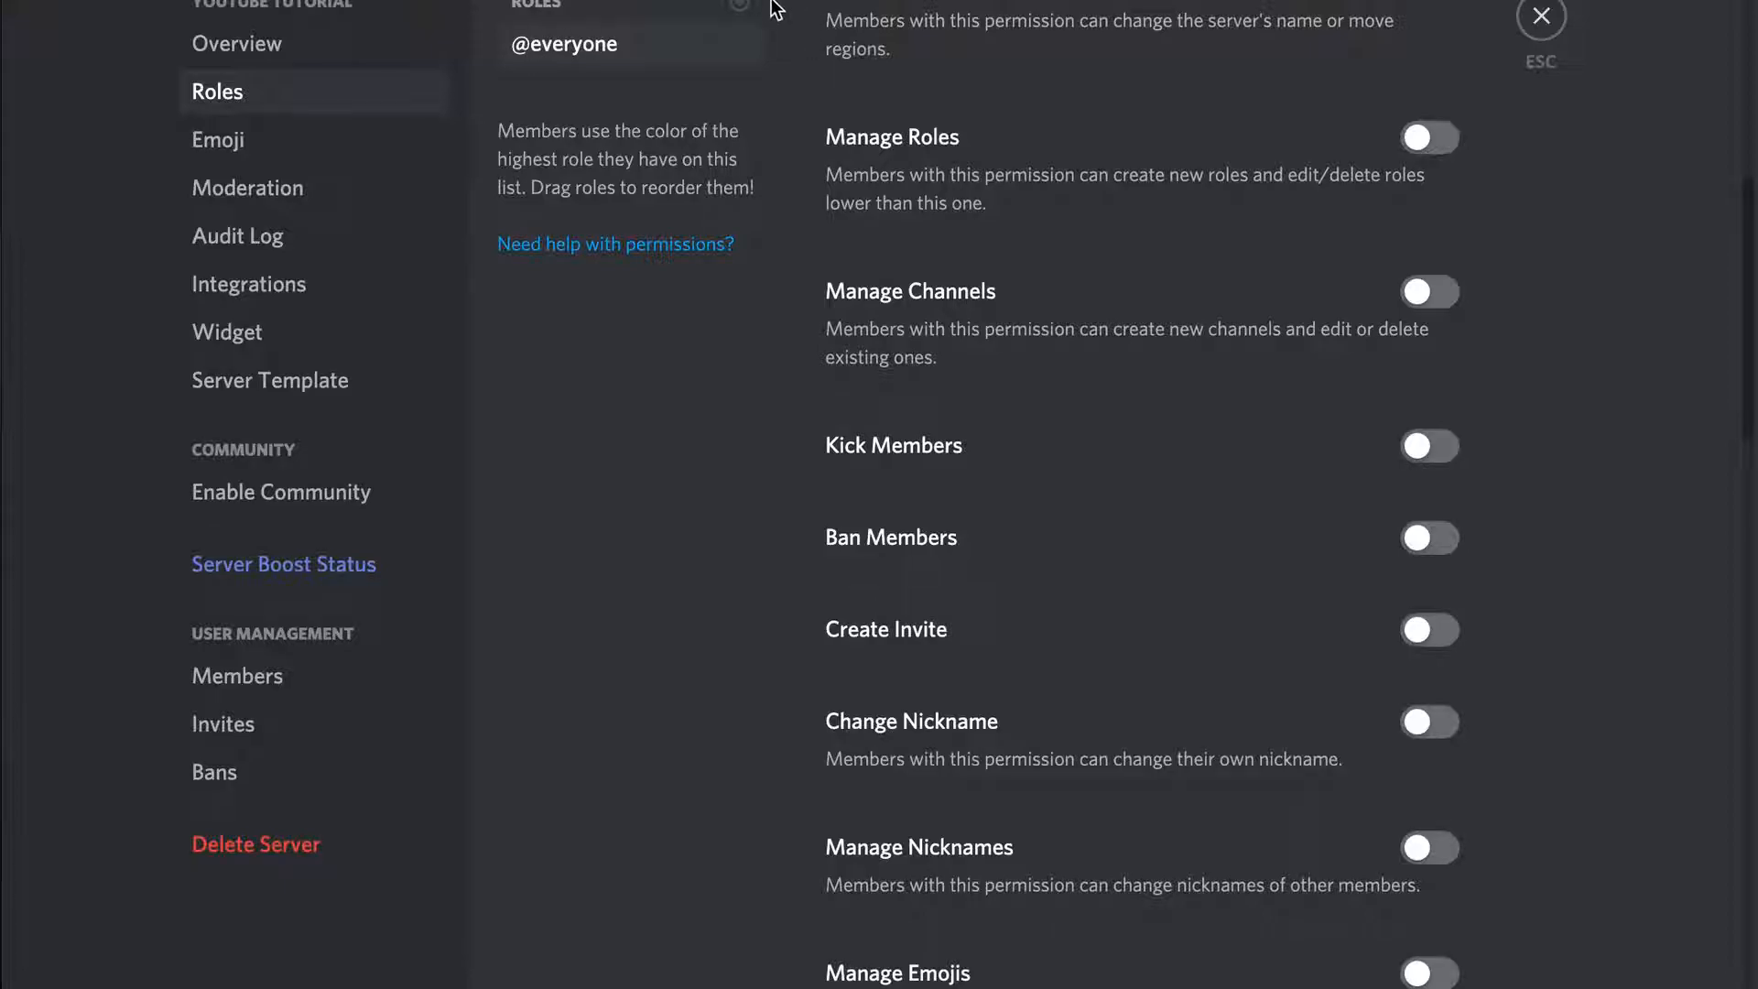
Create and save a new role named Member, and display its members separately from online members
scroll(1049, 335, up, 10)
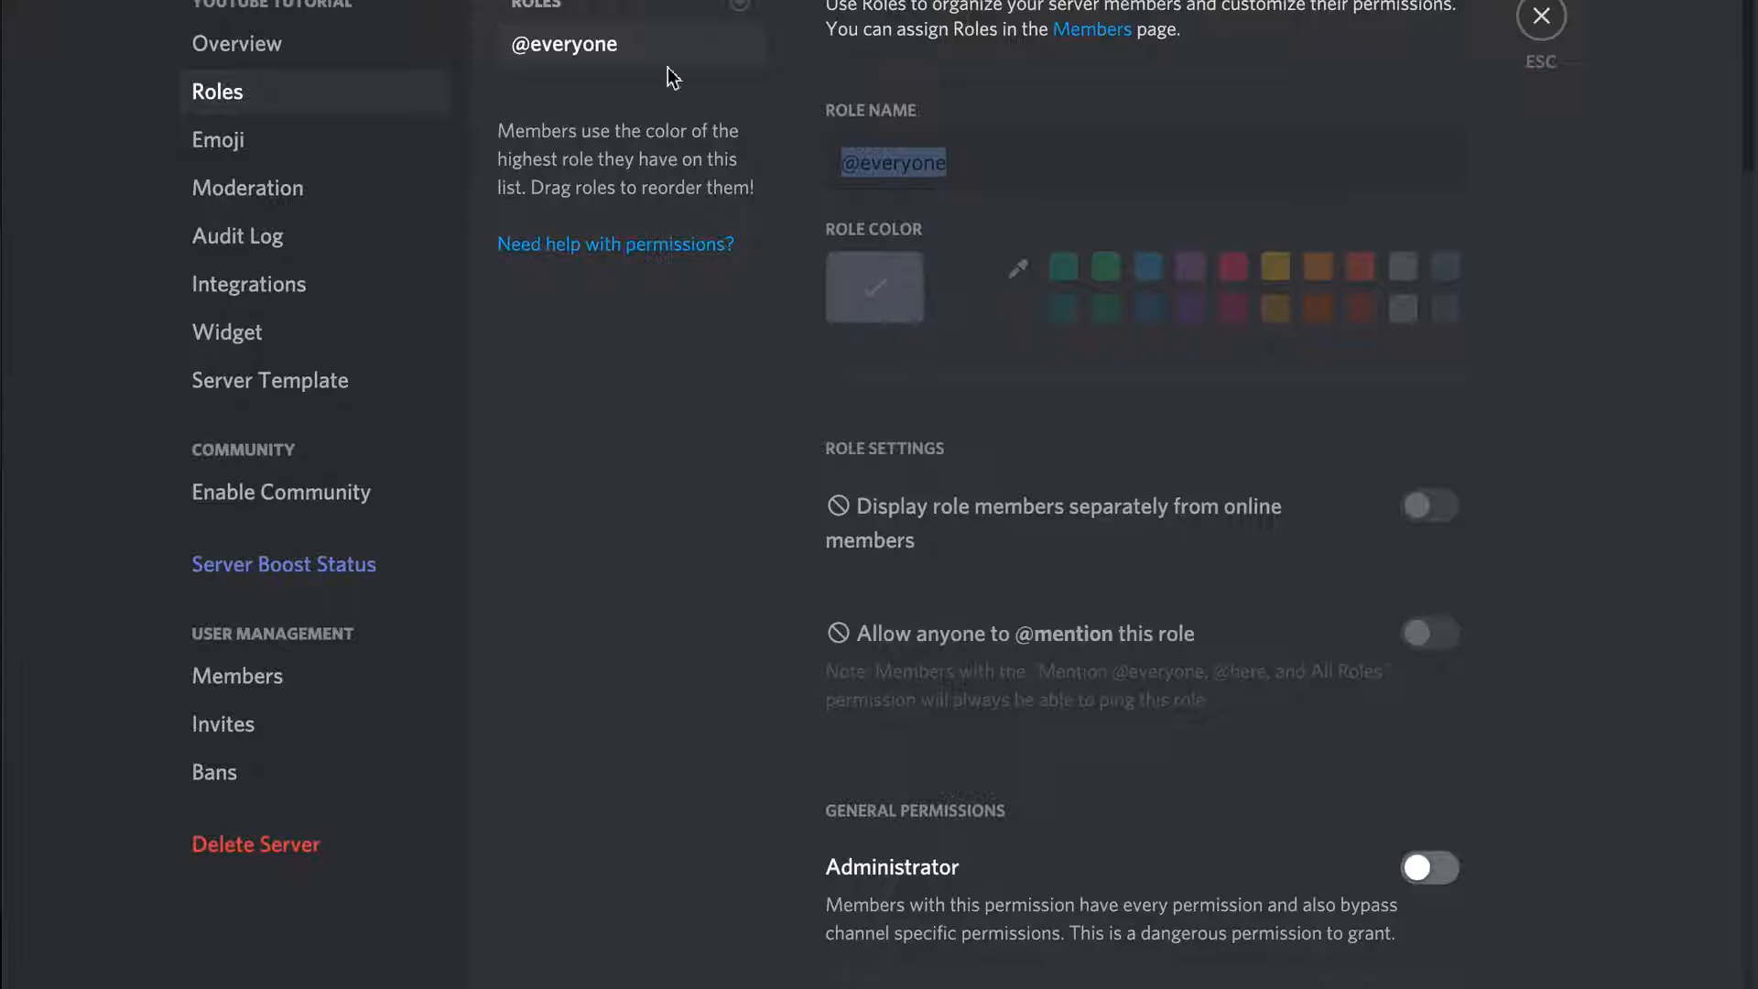
click(738, 5)
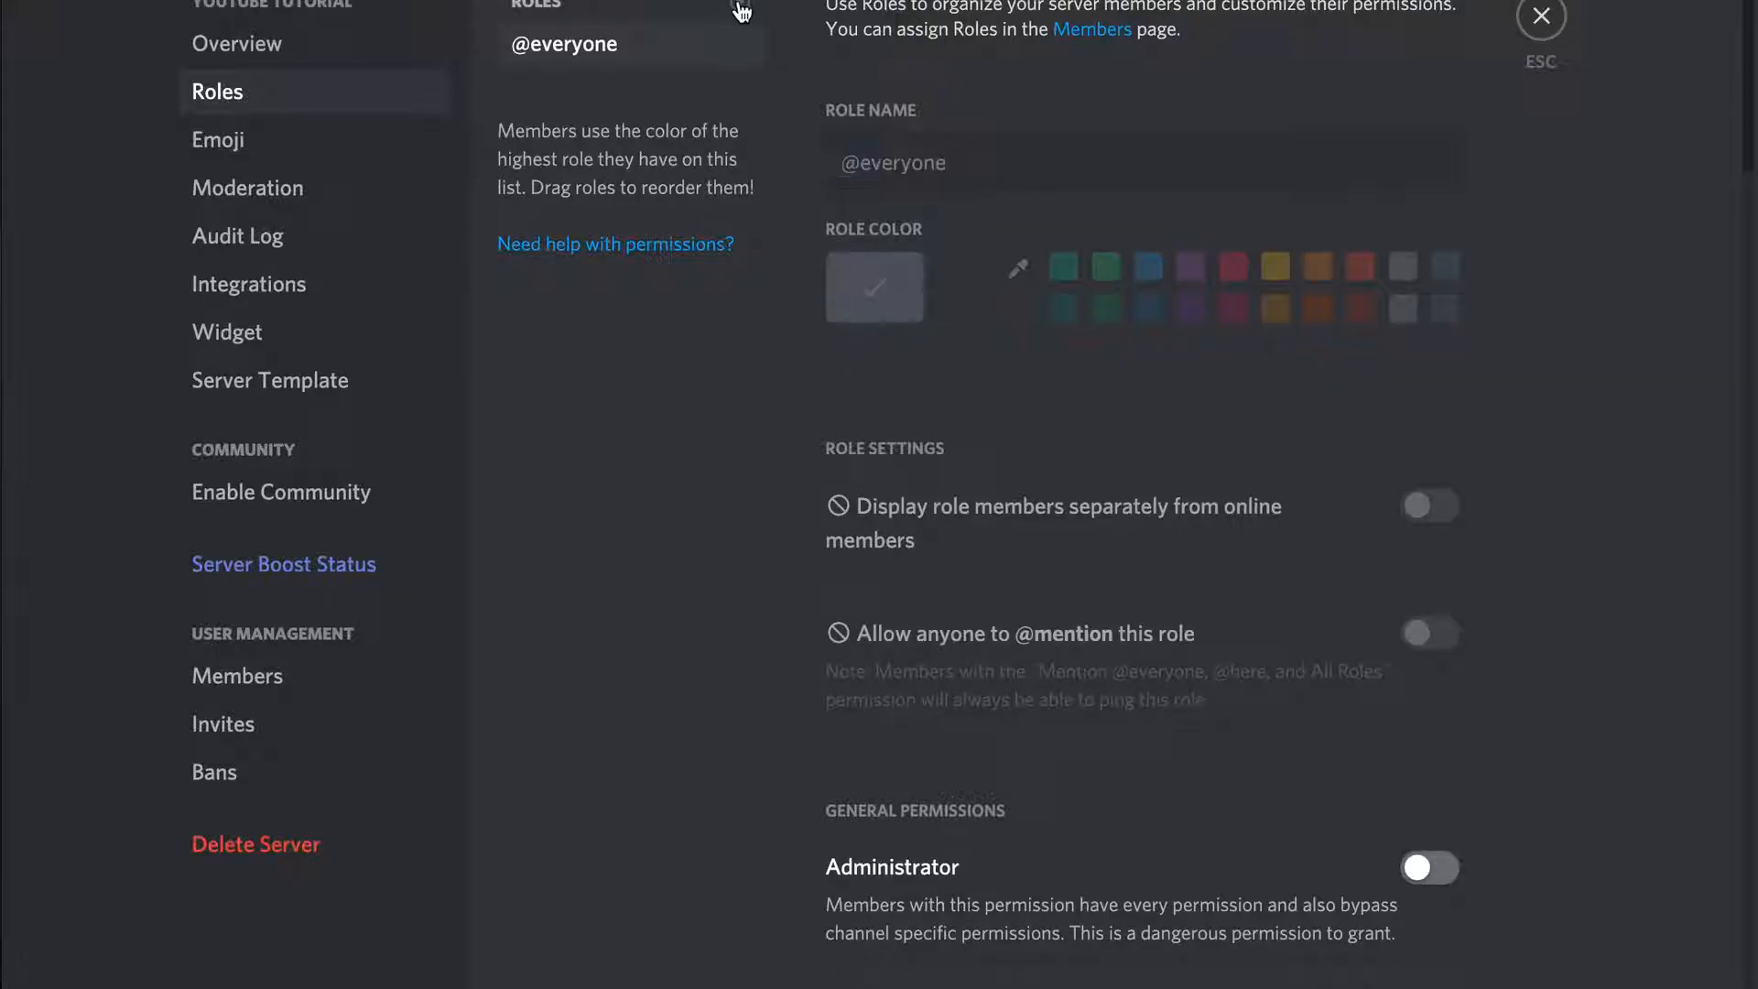
click(996, 165)
key(ctrl+a)
text(Member)
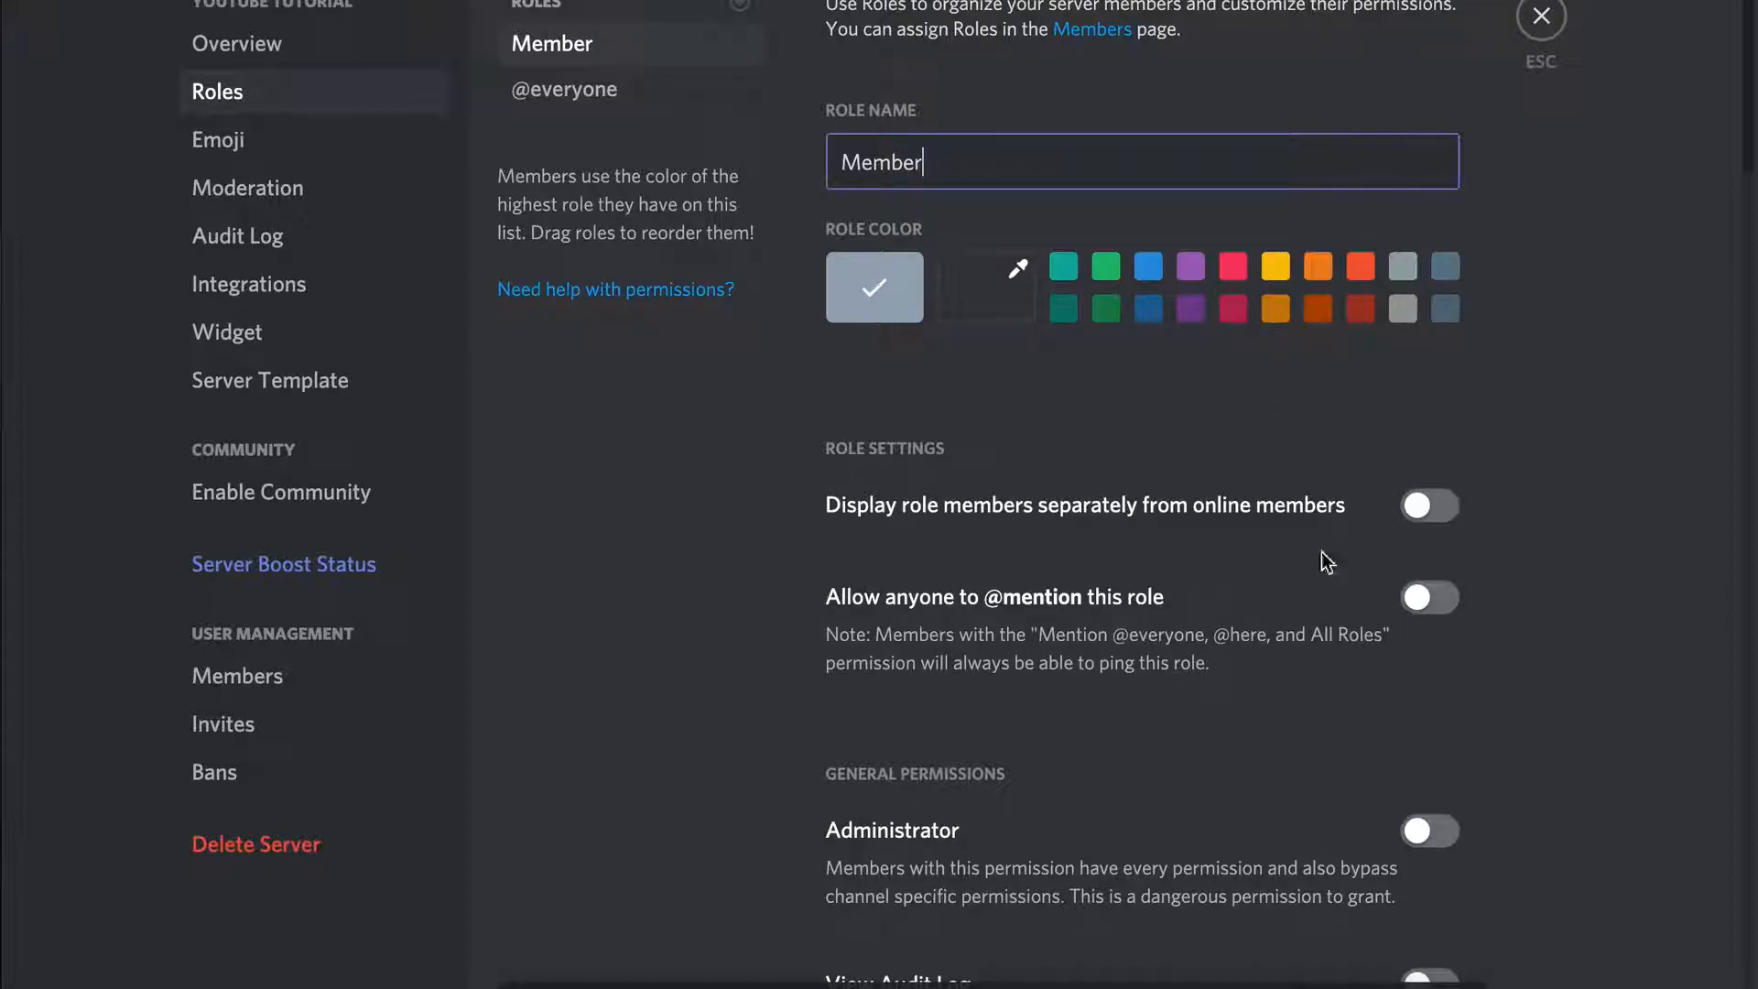
click(1410, 987)
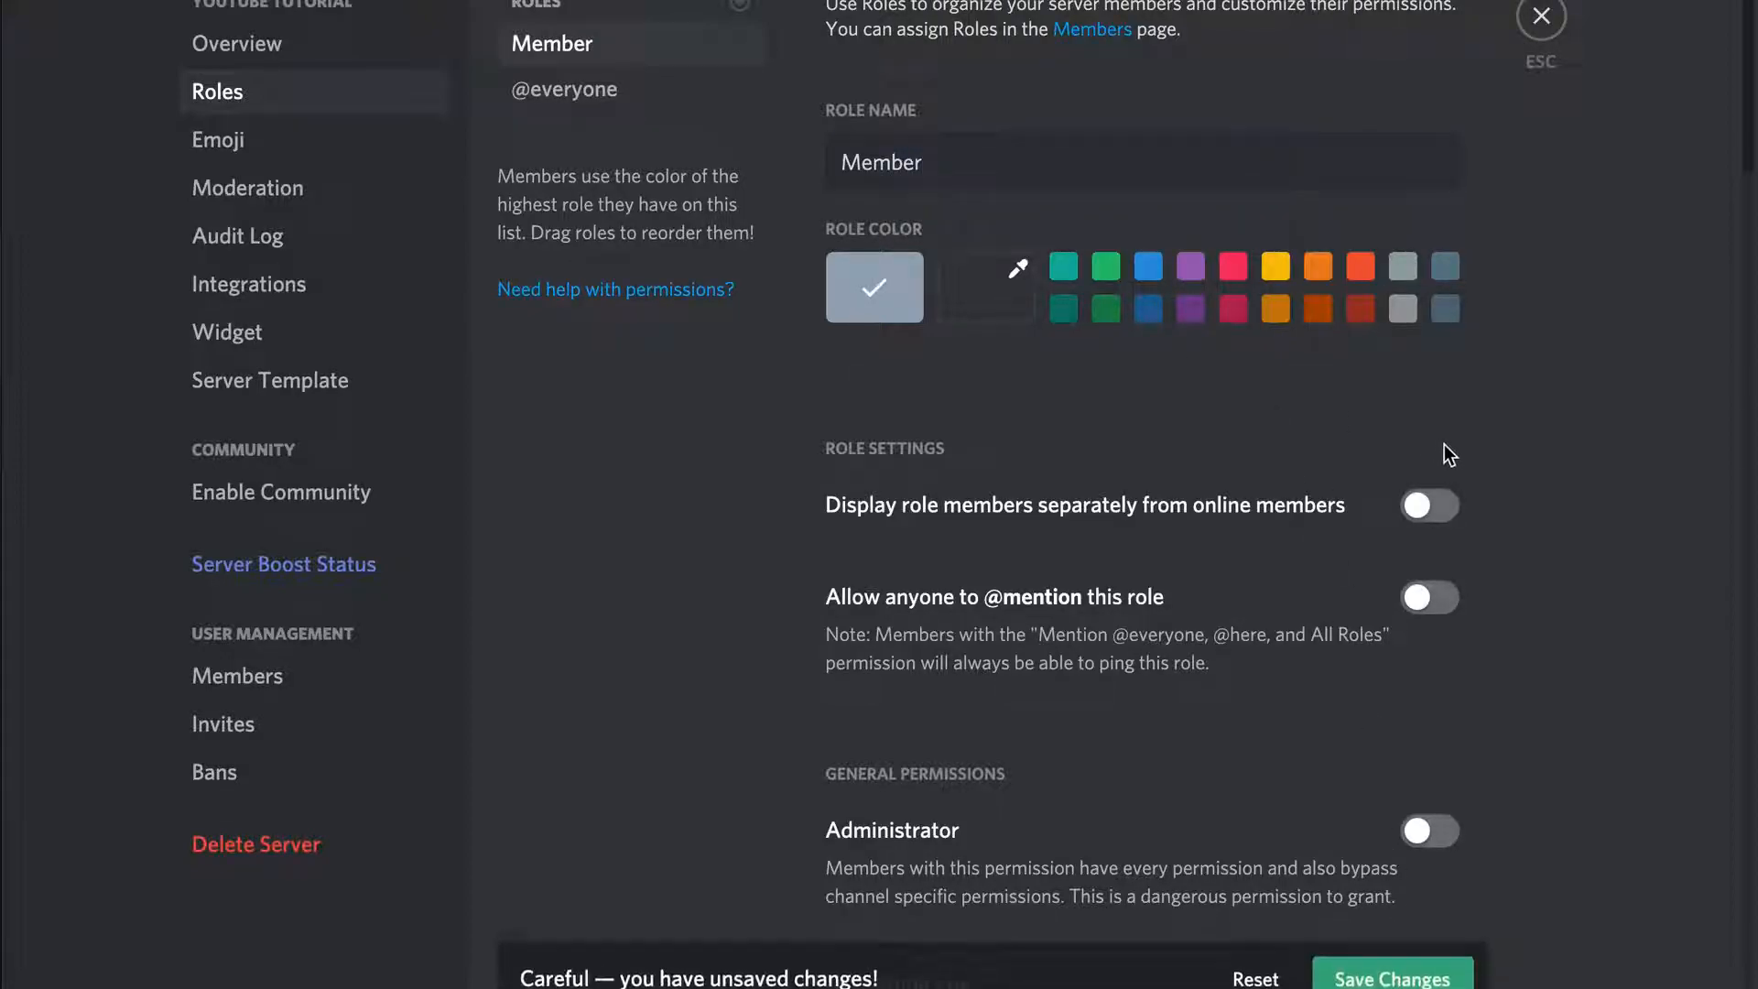
click(1428, 509)
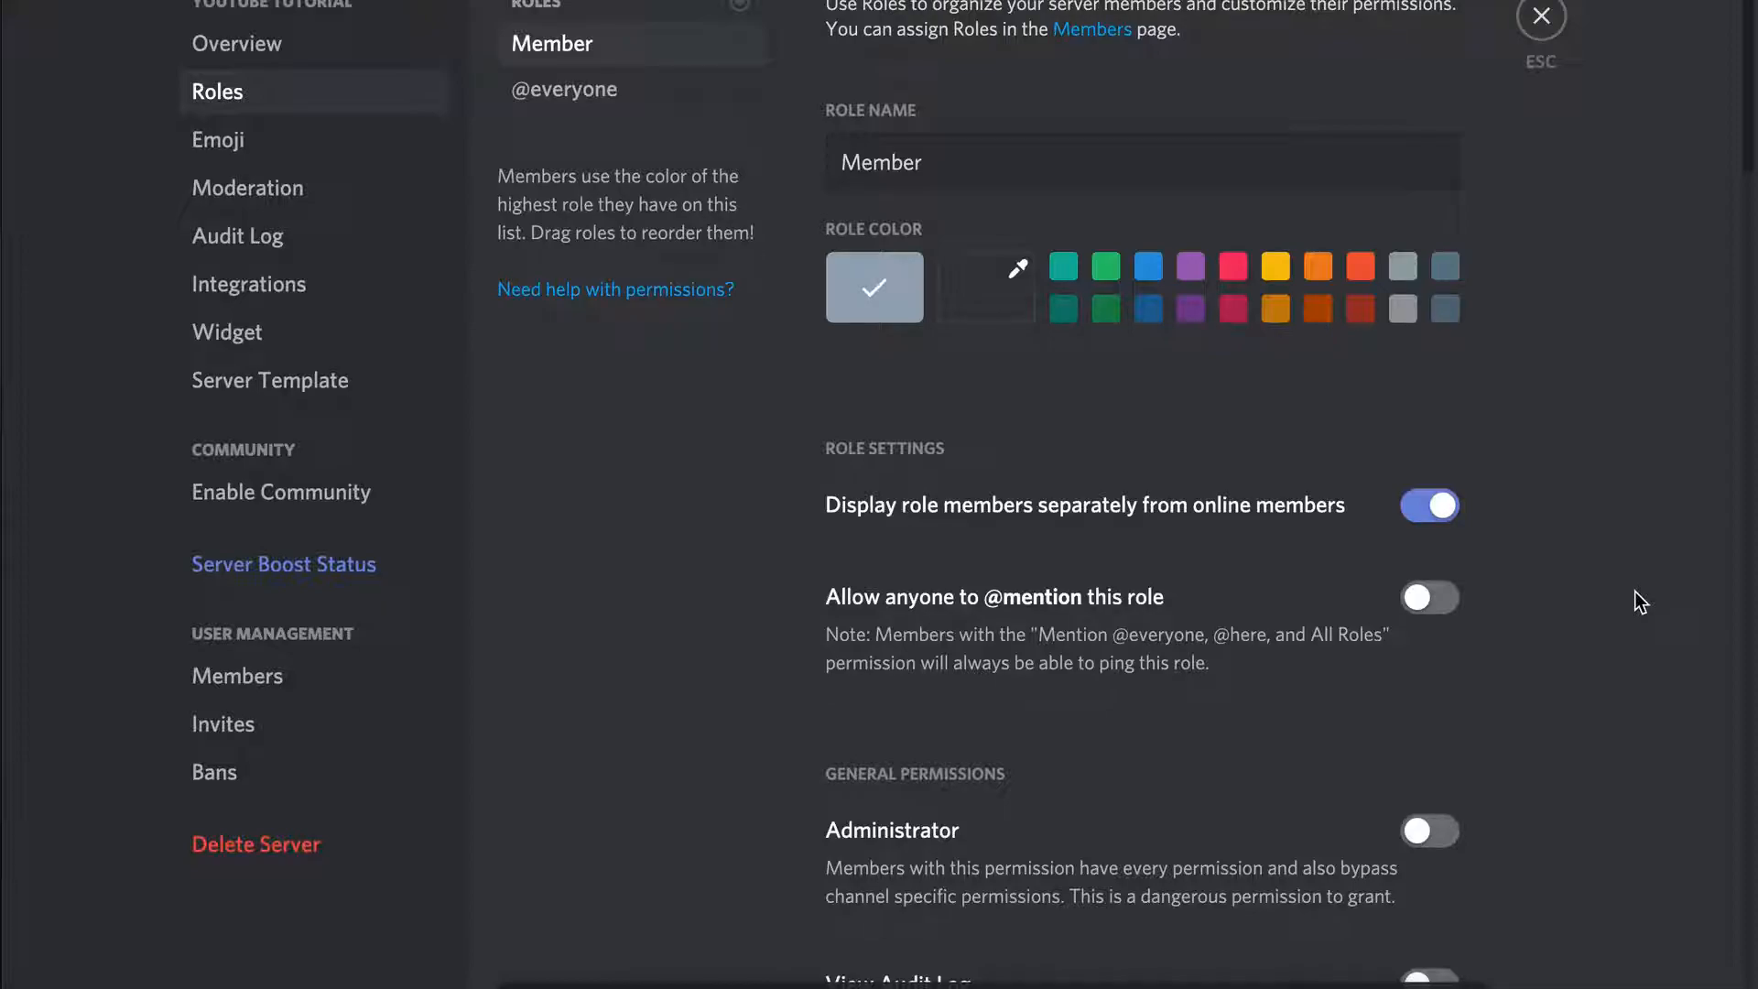
Enable Create Invite, Change Nickname, and Read Text Channels & See Voice Channels in the Member role's general permissions
scroll(1593, 691, down, 2)
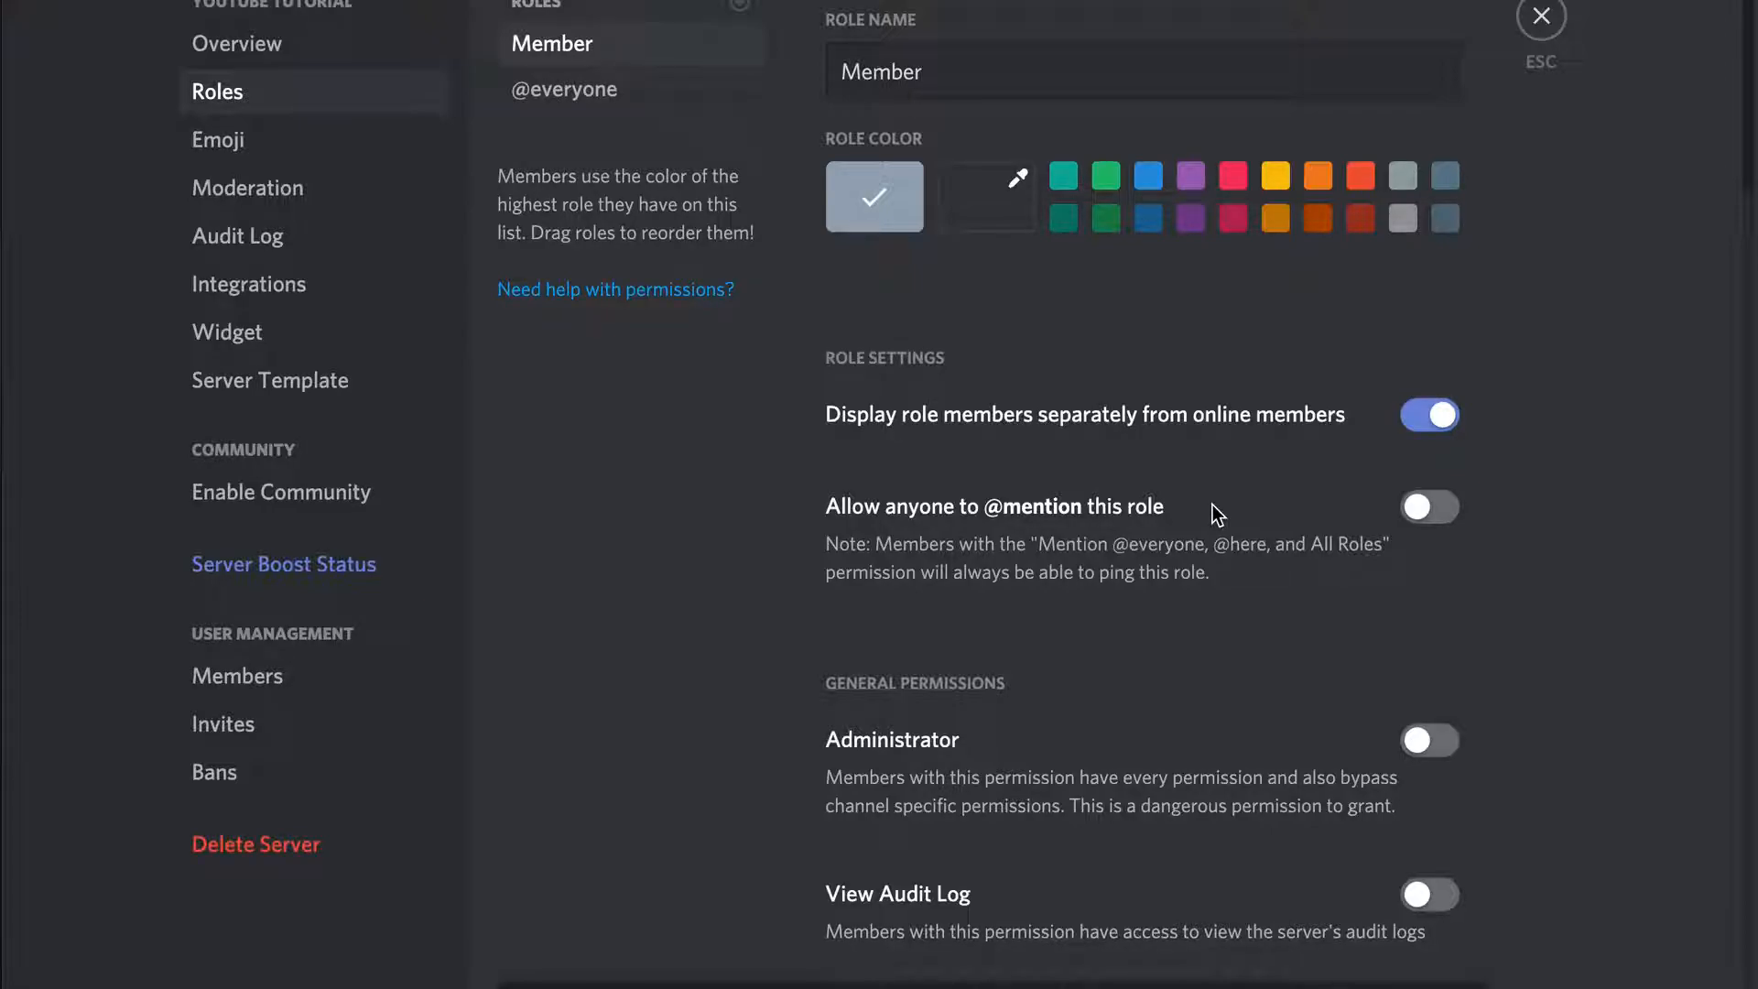
scroll(1213, 504, down, 8)
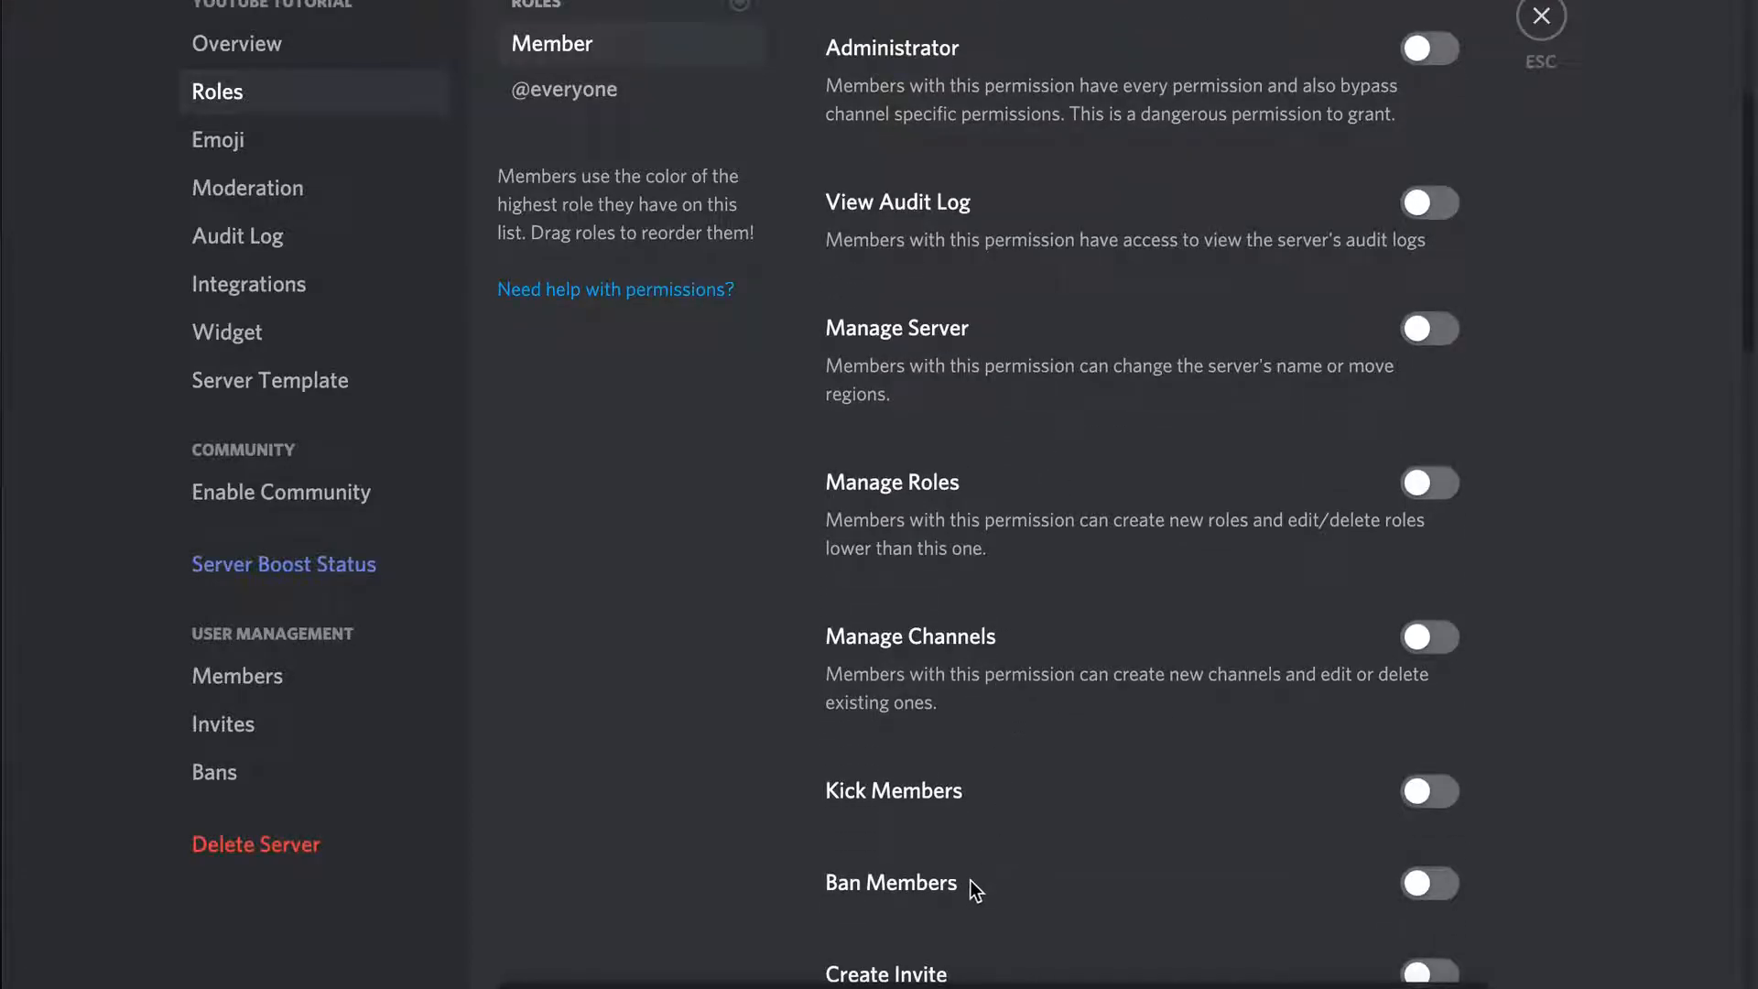
scroll(1025, 773, down, 5)
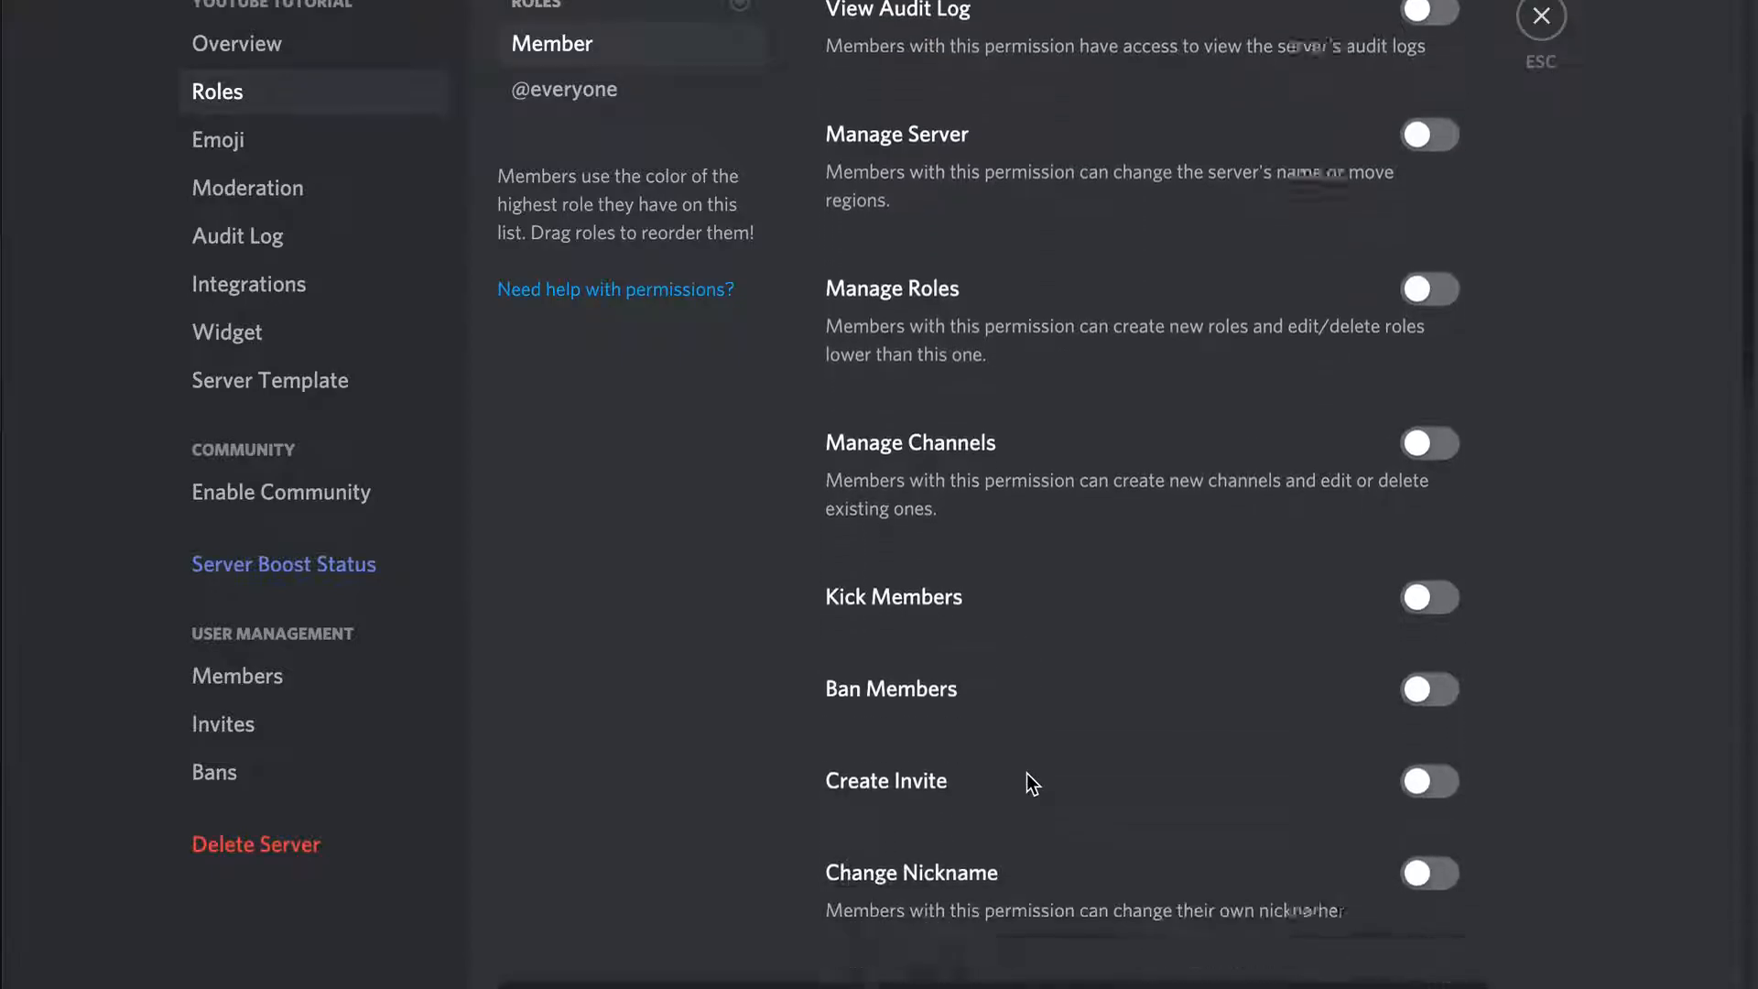
scroll(1025, 772, down, 1)
click(1428, 400)
click(1428, 492)
scroll(1259, 582, down, 5)
click(1435, 358)
Allow the Member role to send messages and read message history
scroll(1242, 540, down, 1)
click(1410, 419)
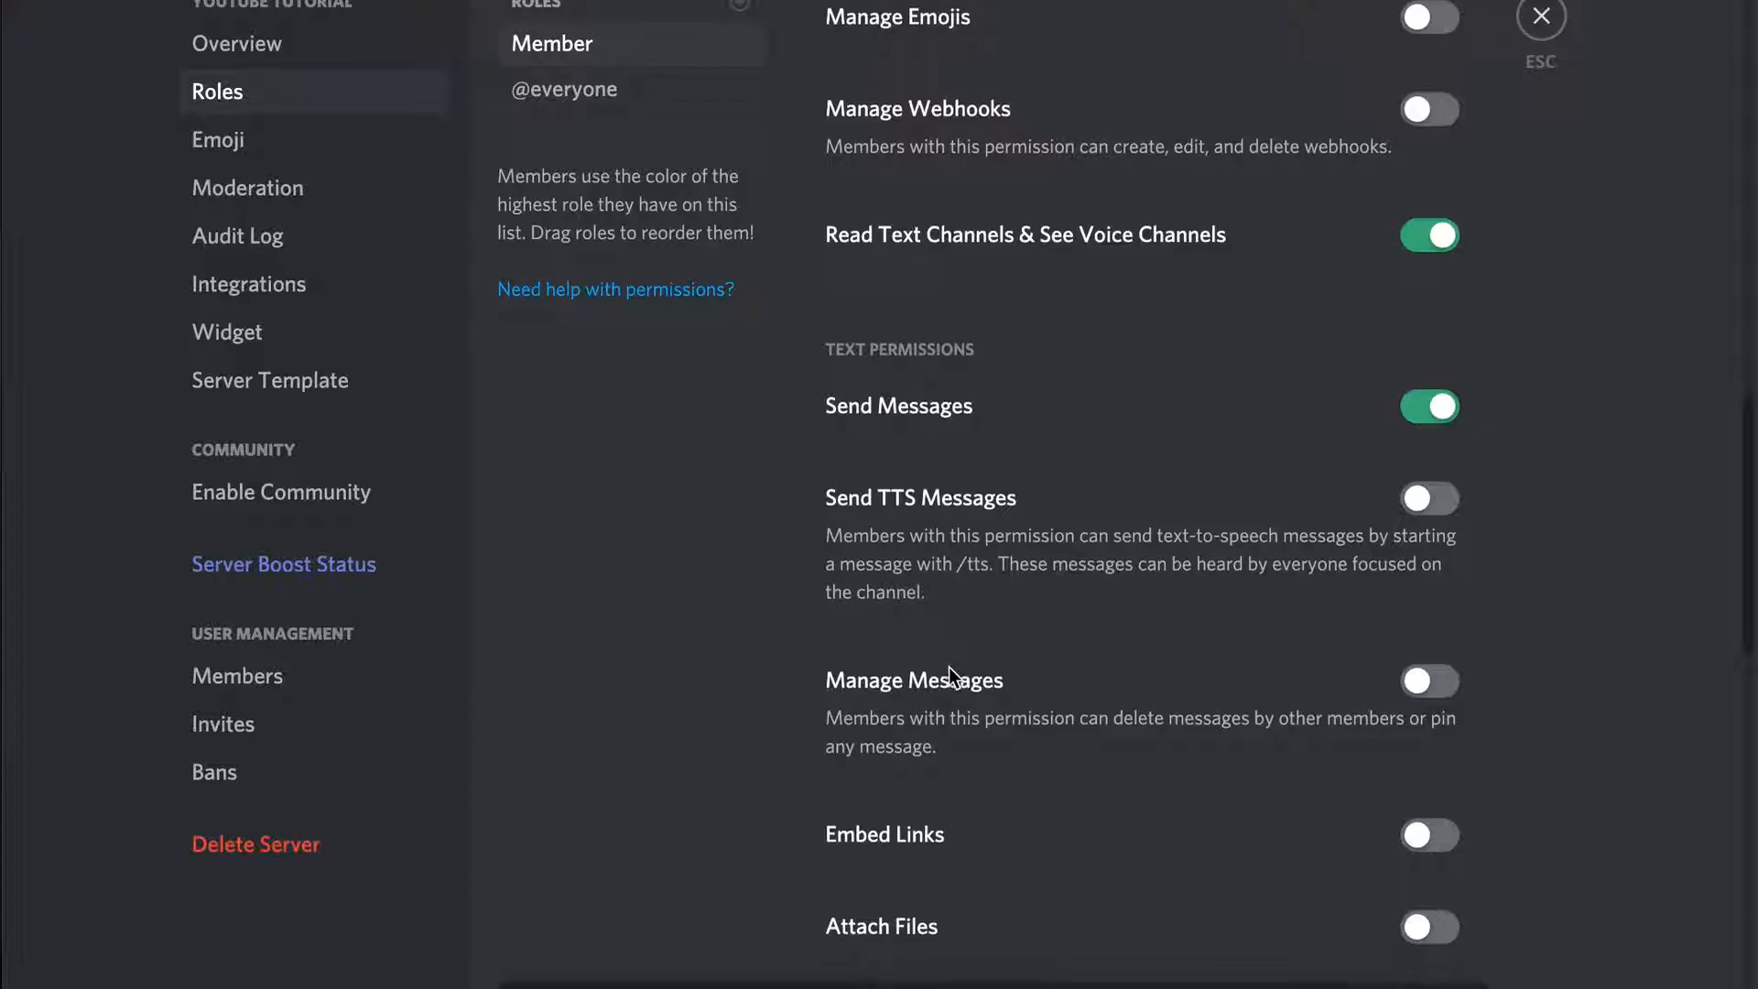
scroll(949, 666, down, 1)
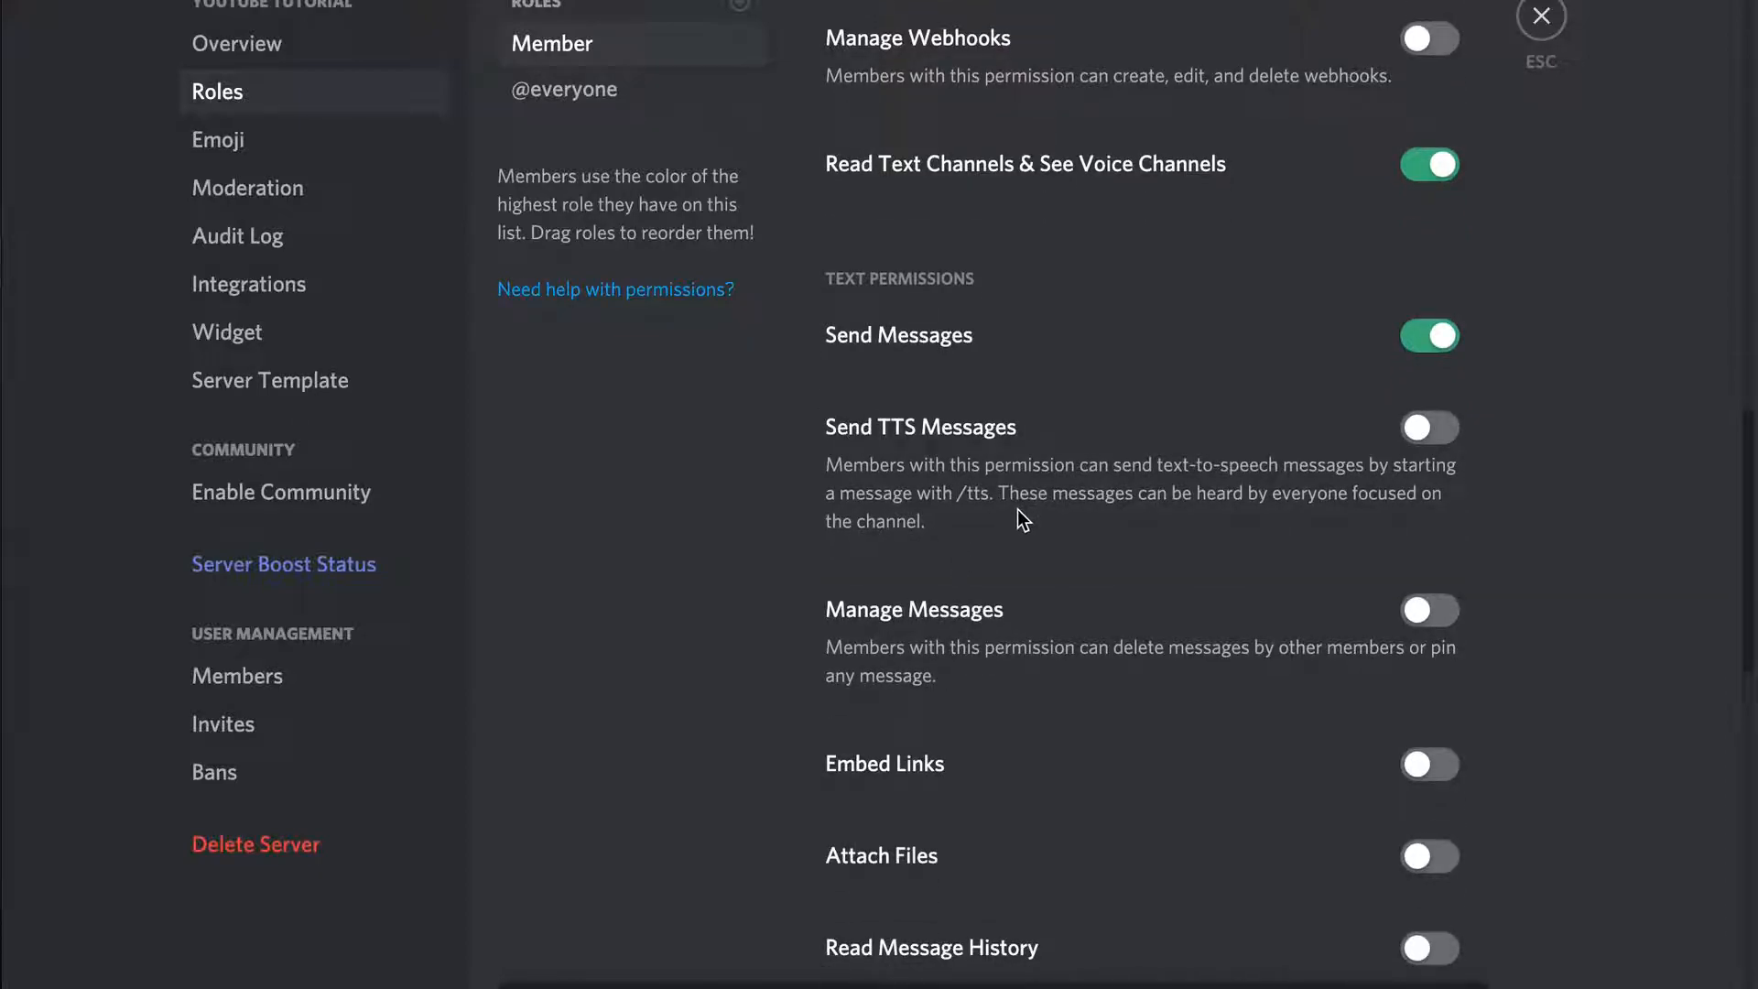
scroll(1018, 509, down, 5)
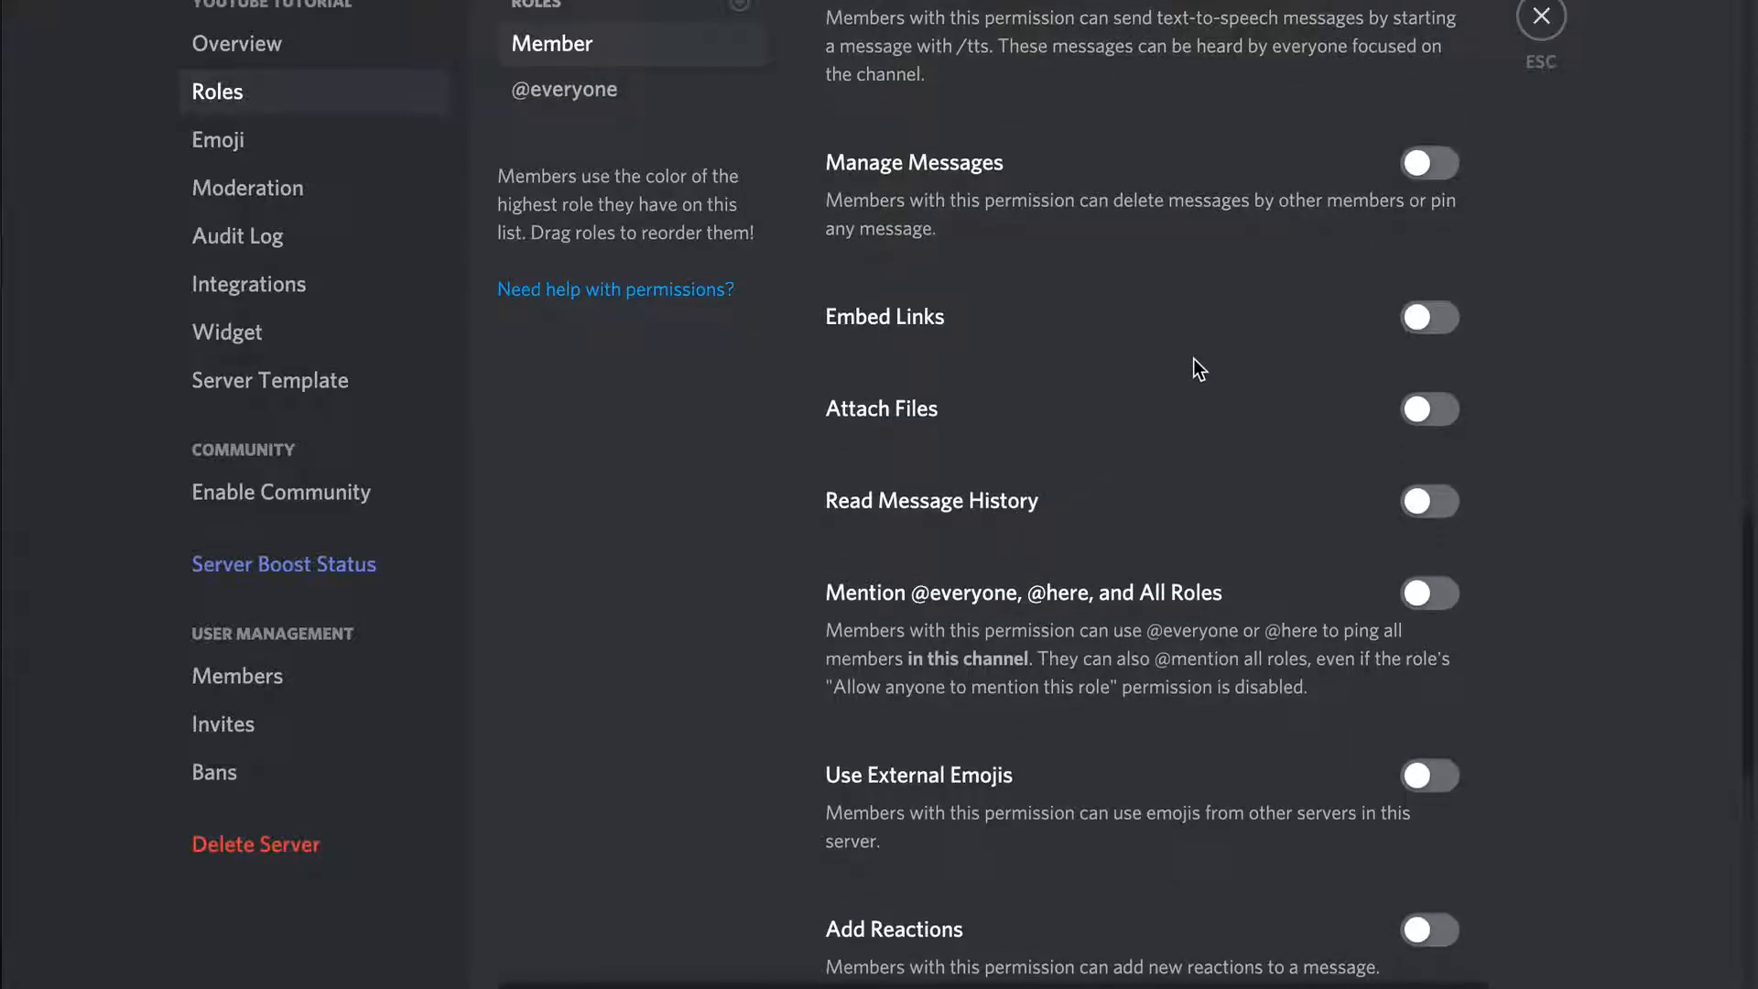
scroll(1194, 359, down, 1)
click(1433, 441)
Enable Embed Links, Attach Files, Use External Emojis and Add Reactions for the Member role
scroll(1188, 794, down, 1)
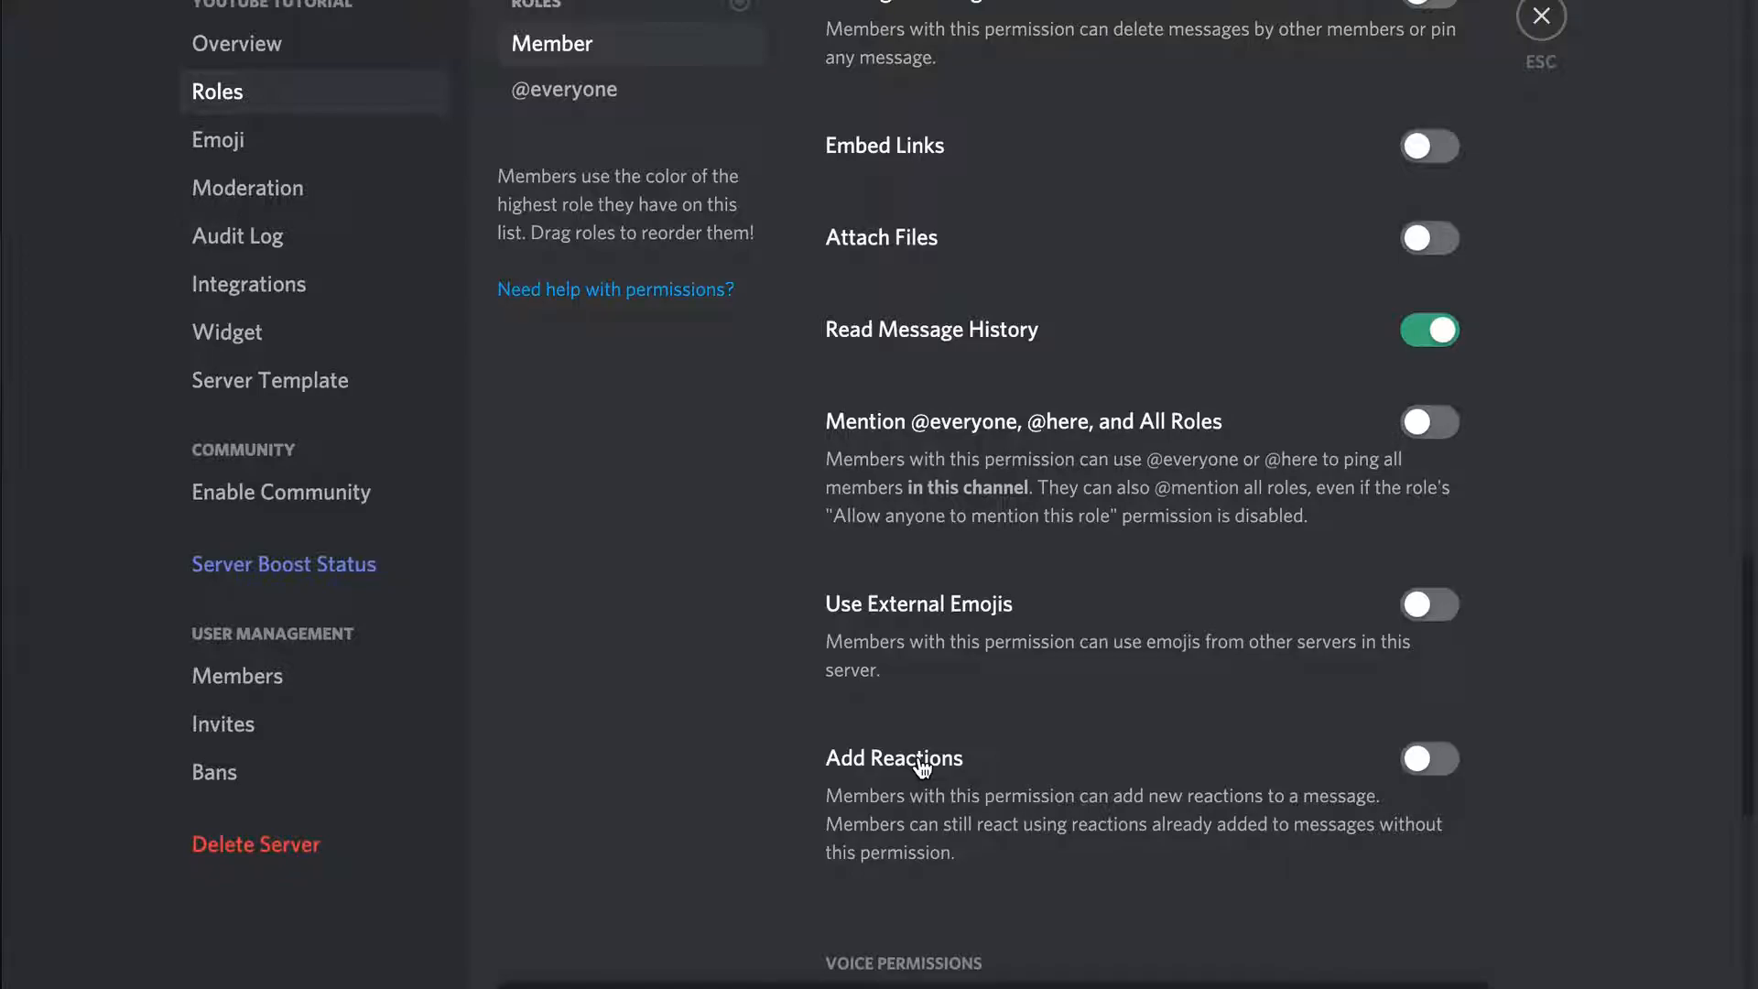
click(1415, 144)
click(1419, 234)
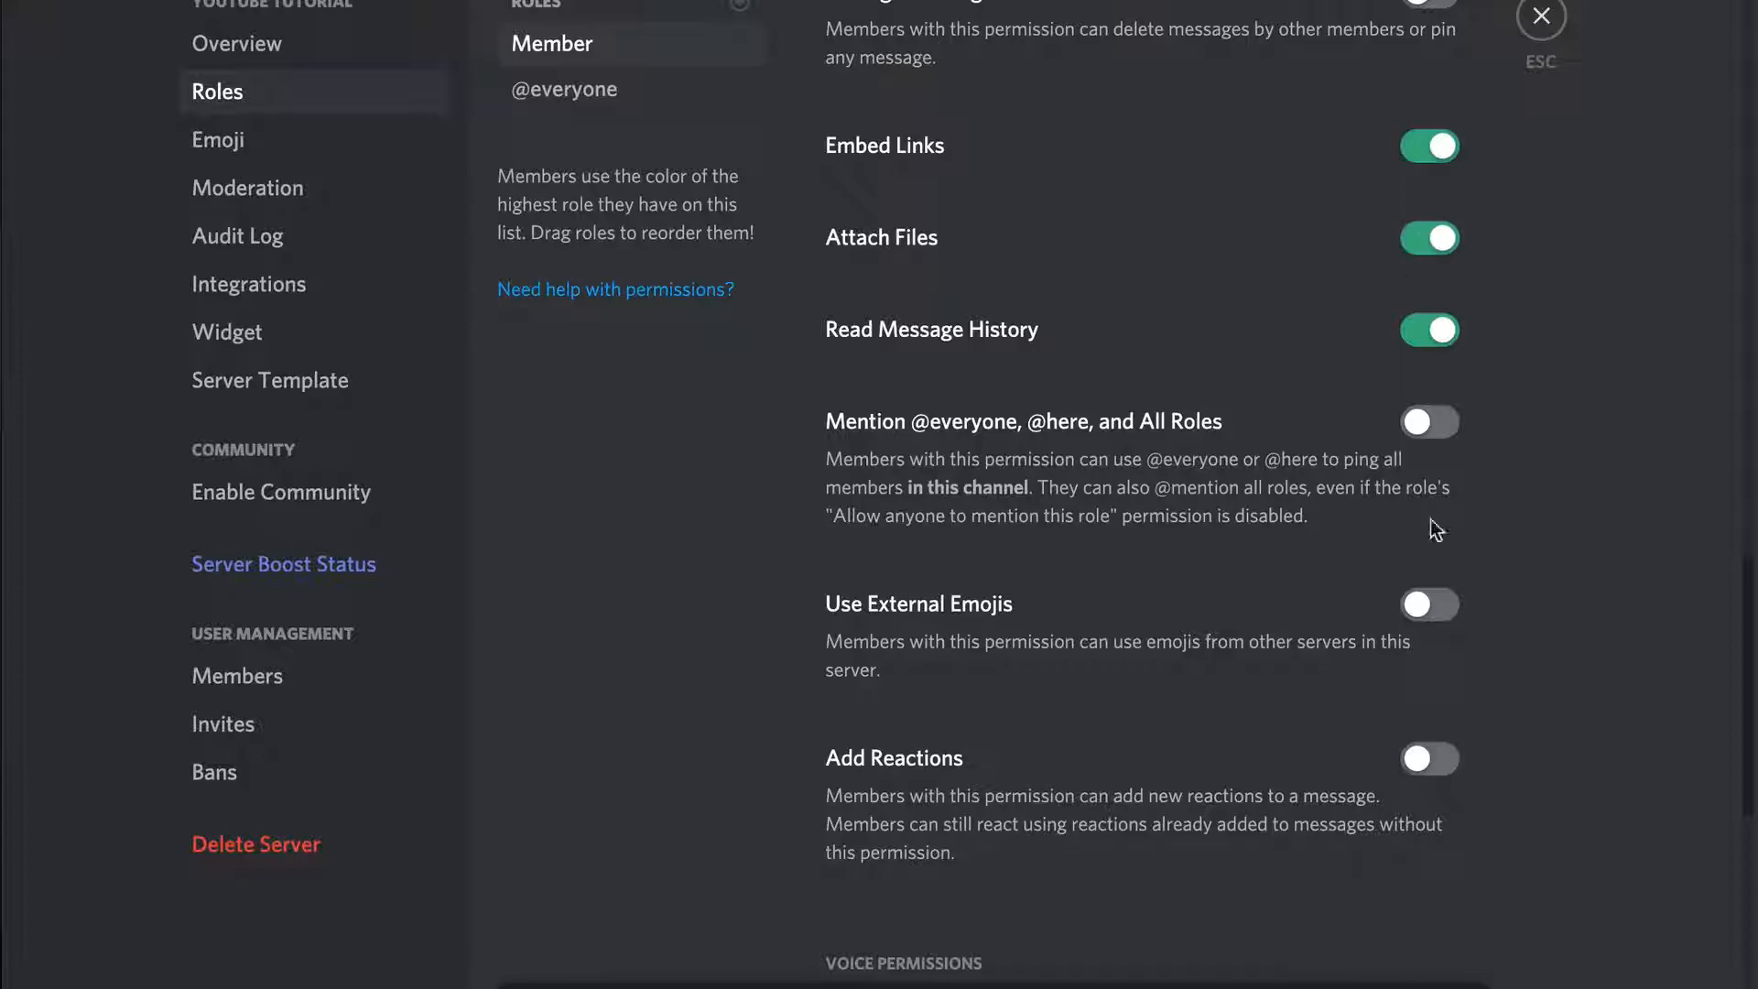
click(1438, 600)
click(1428, 758)
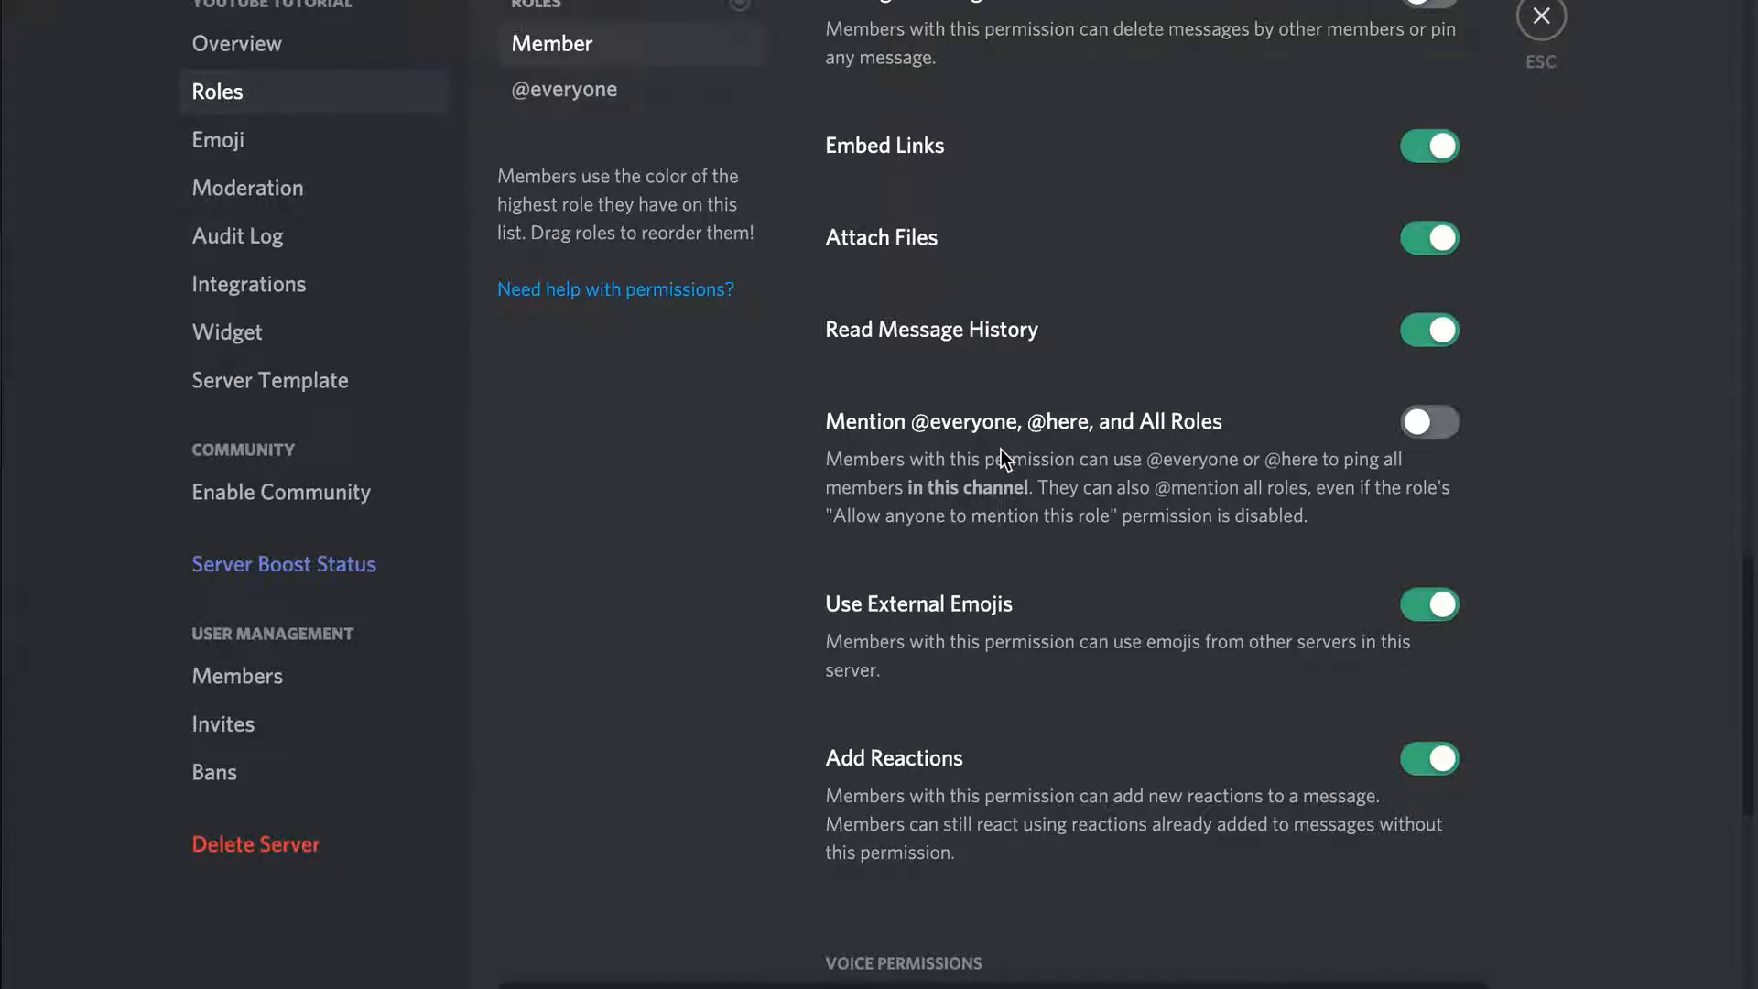
Enable Connect, Speak, Use Voice Activity and Video in the Member role's voice permissions
scroll(999, 453, down, 8)
click(1420, 261)
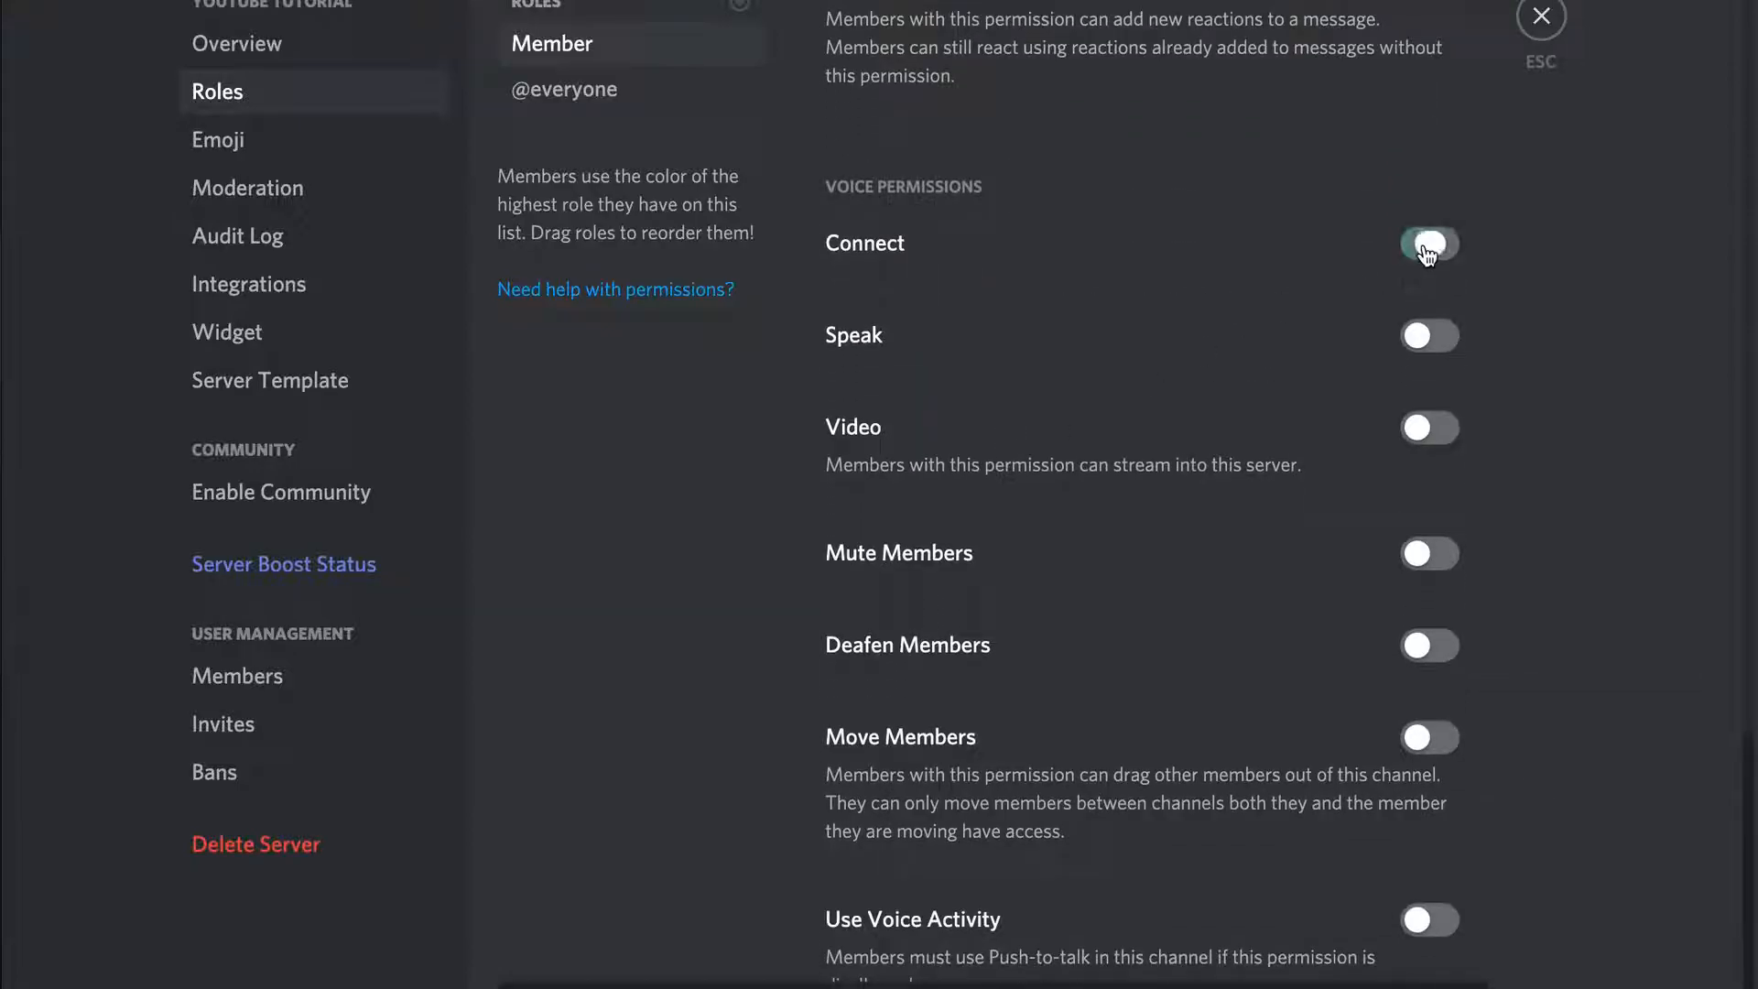
click(1423, 334)
scroll(1152, 591, down, 1)
click(1422, 789)
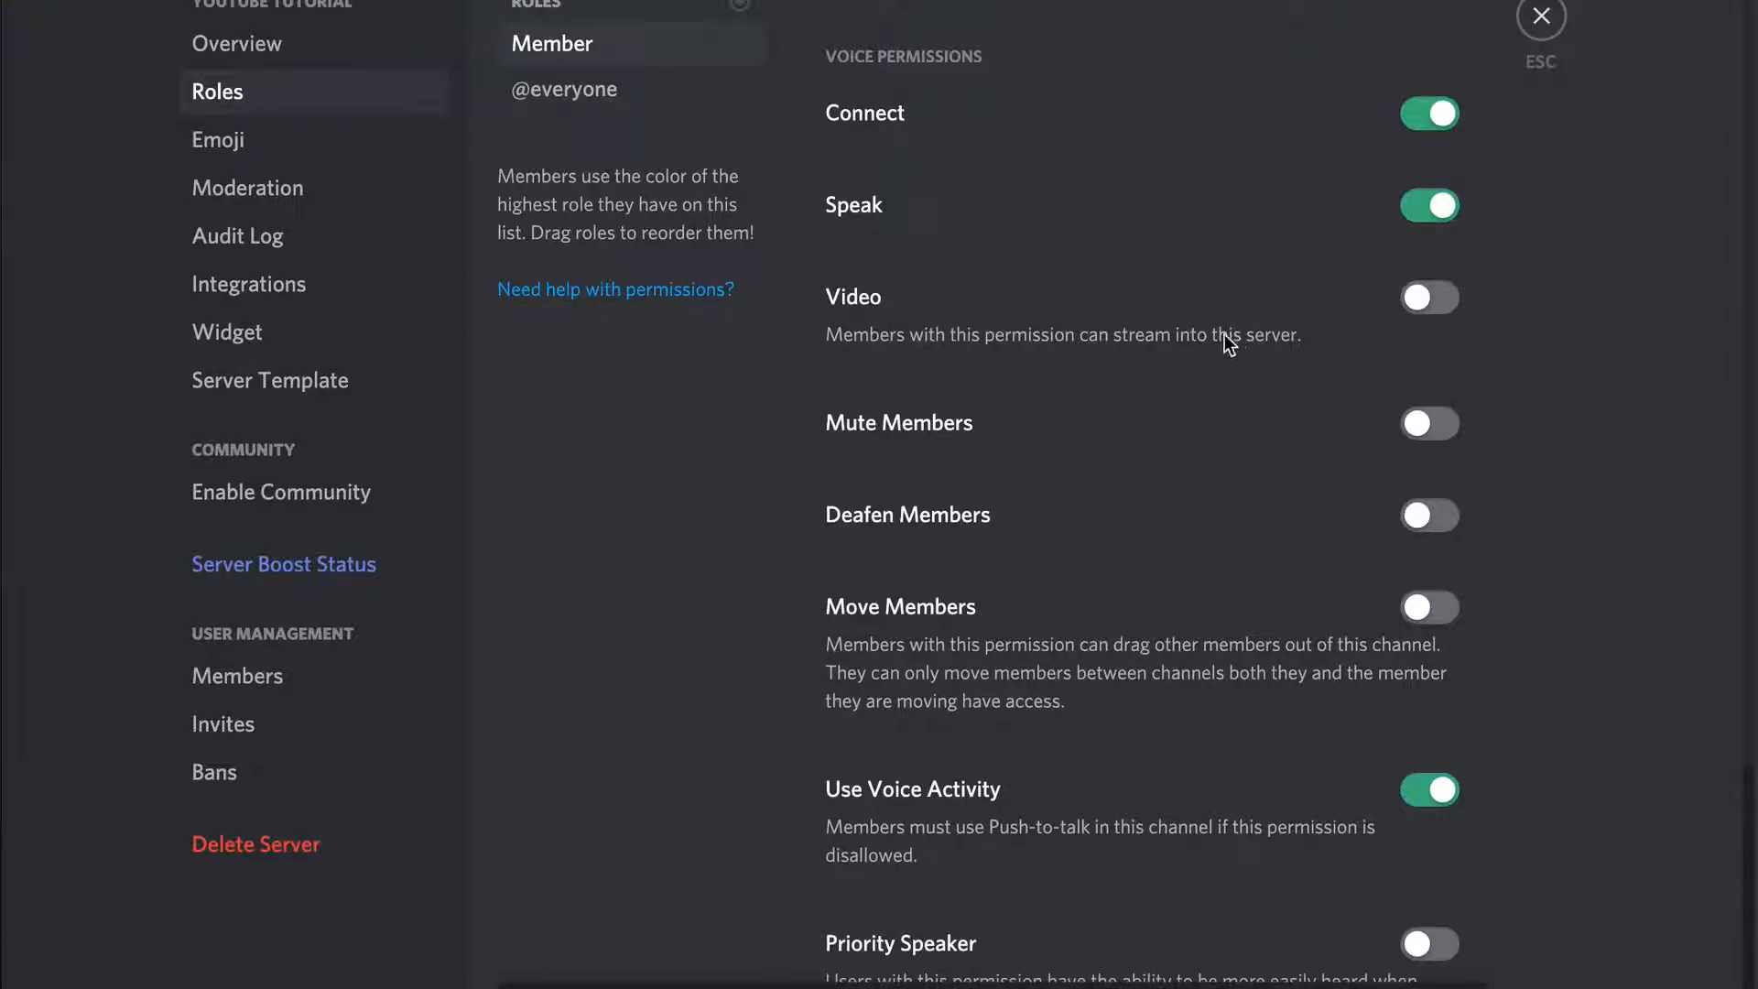
click(1422, 299)
scroll(896, 309, up, 1)
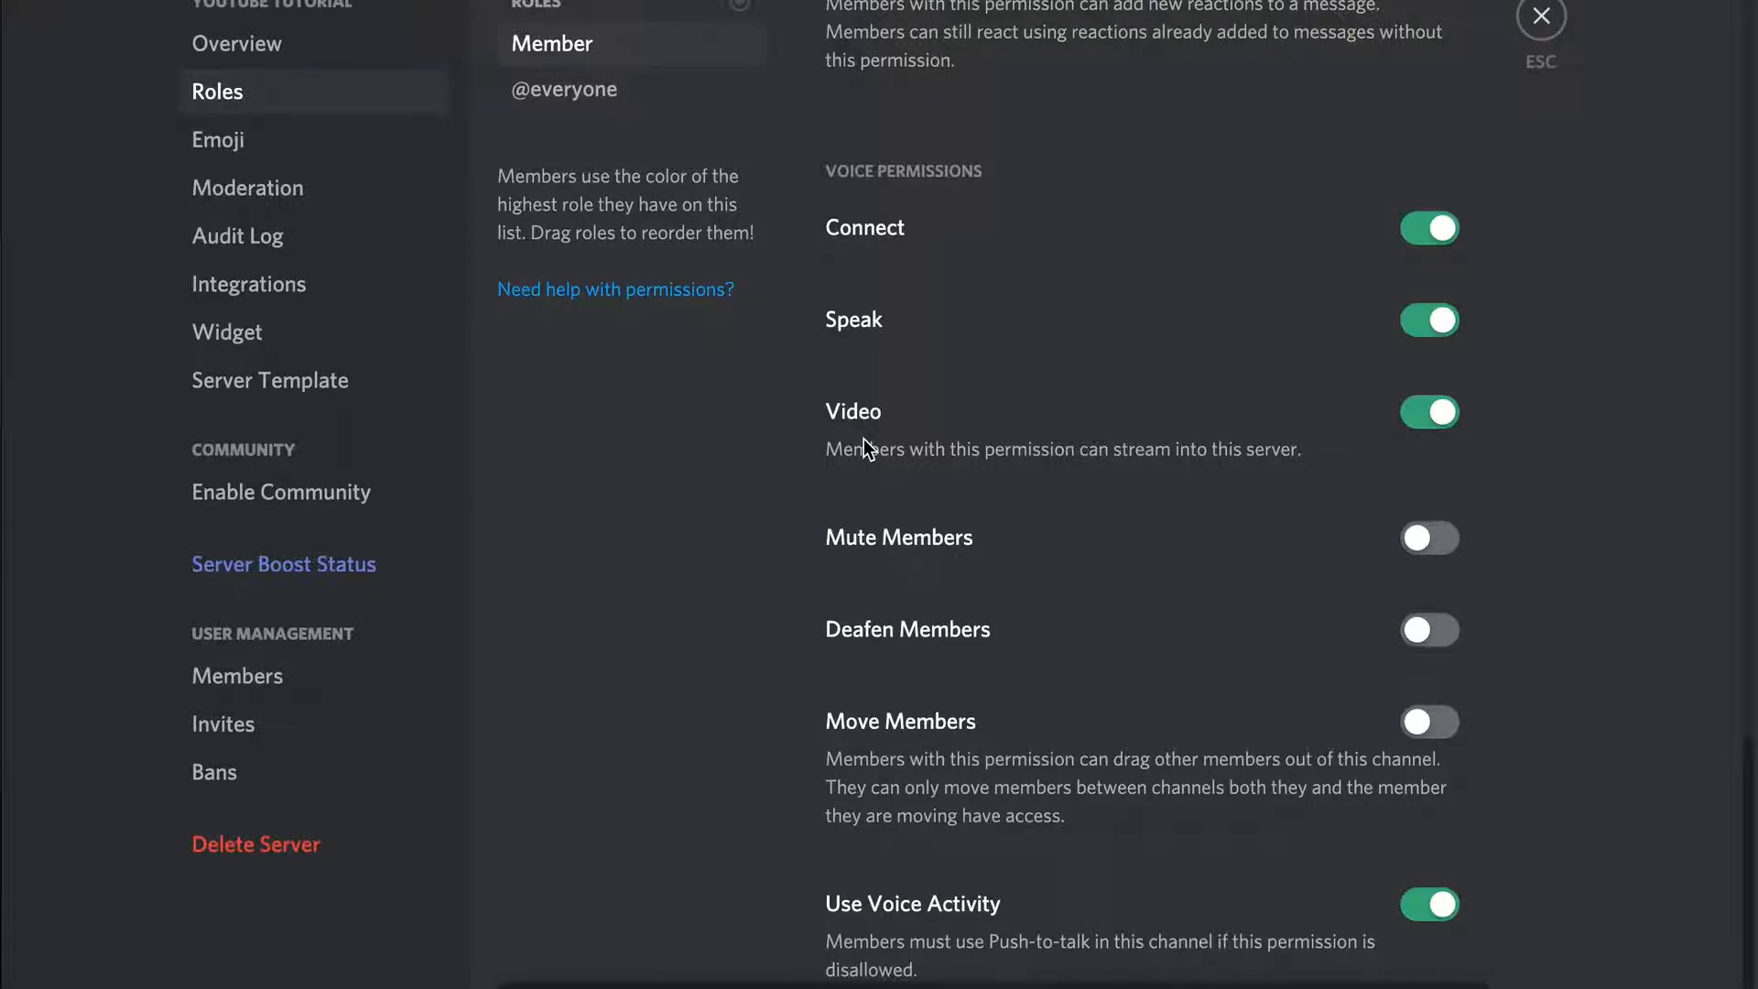
scroll(865, 449, up, 15)
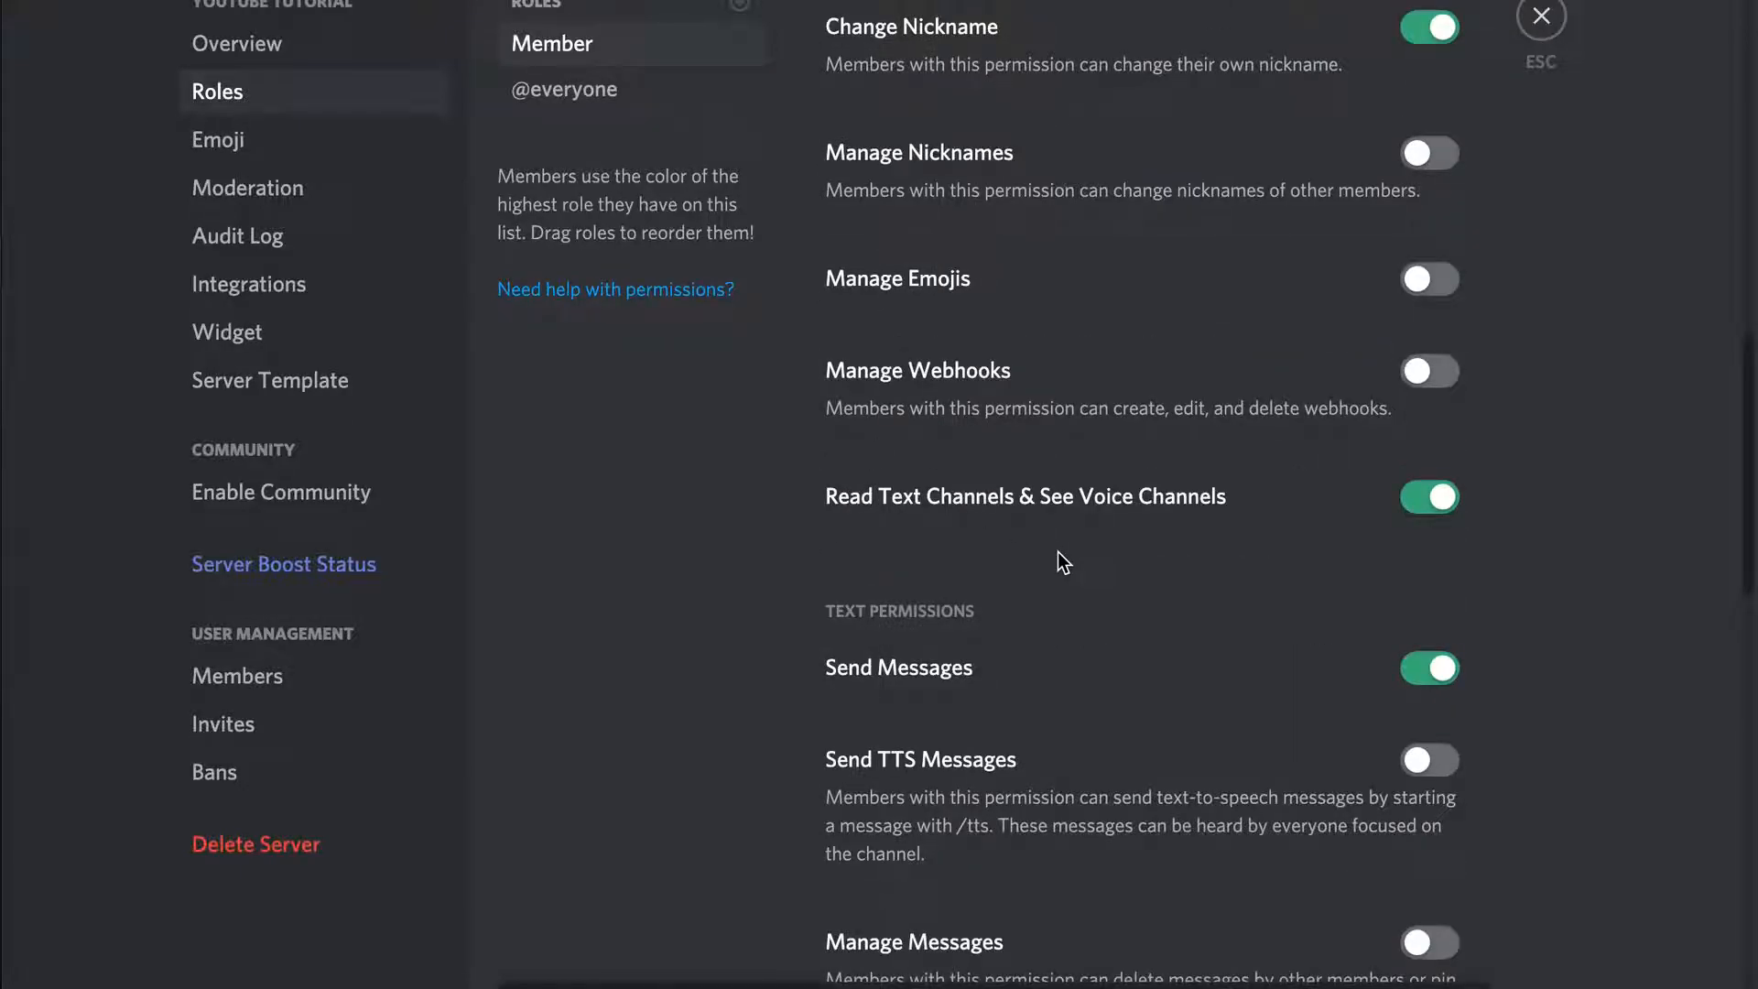
Create a new role named Moderator
scroll(1058, 552, down, 10)
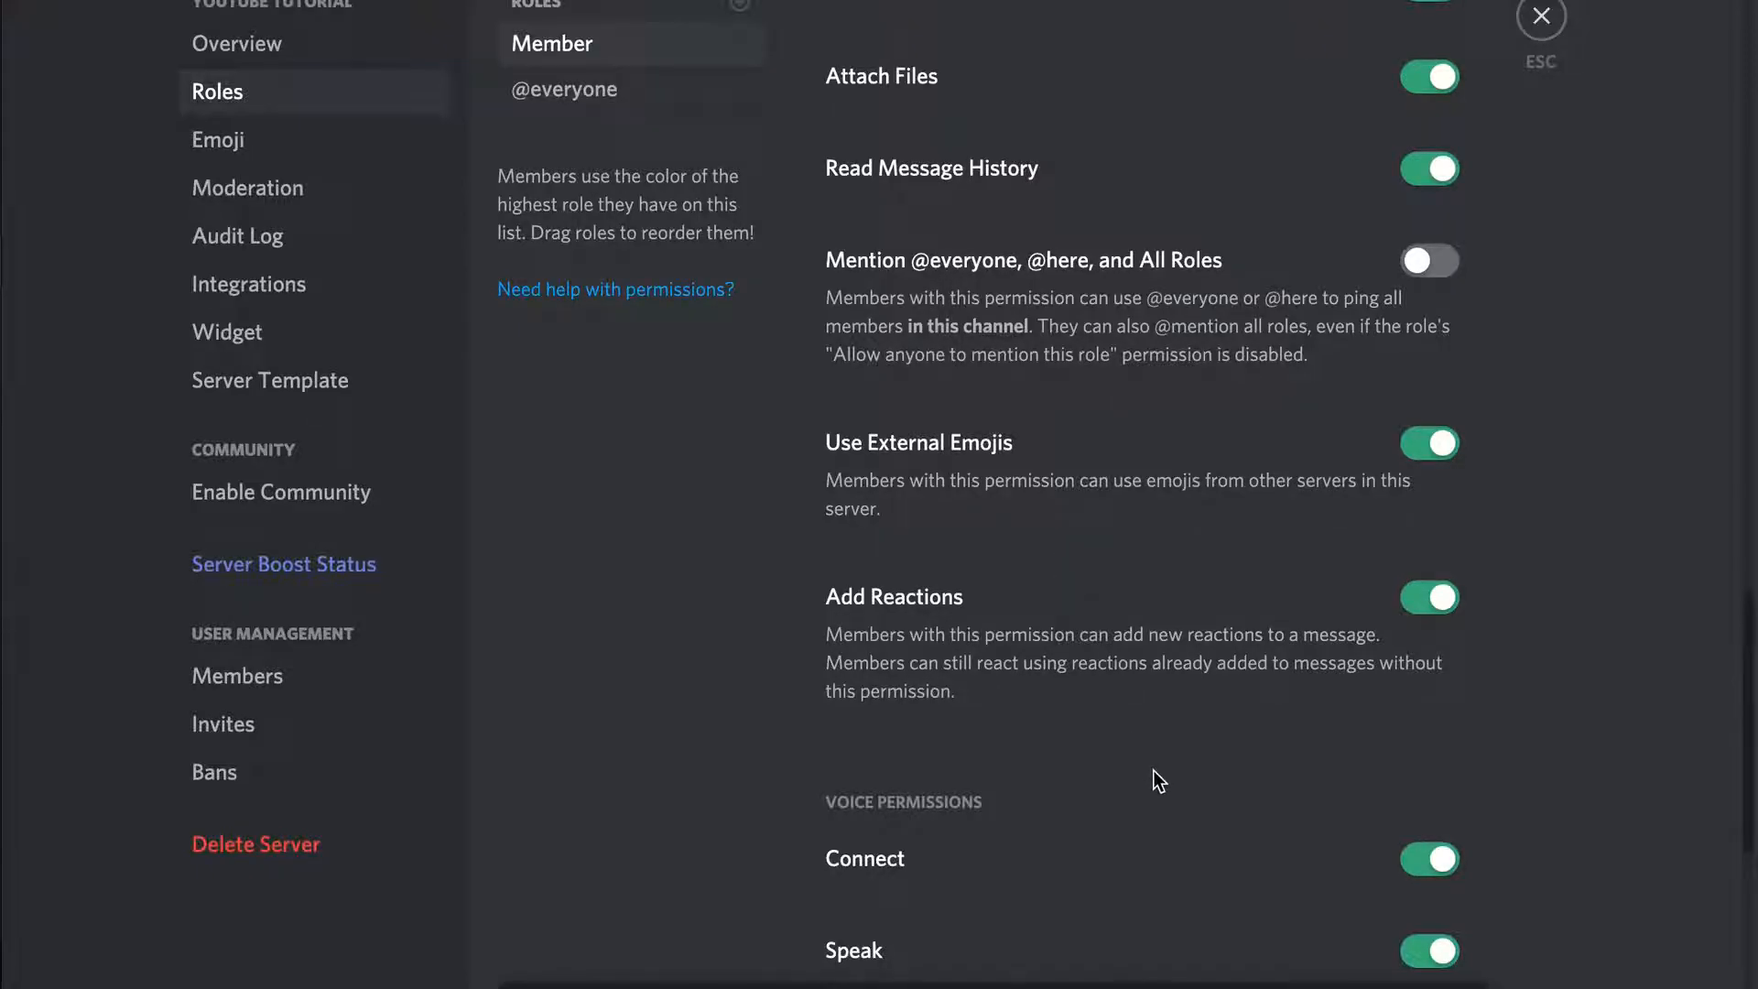
scroll(1156, 776, down, 4)
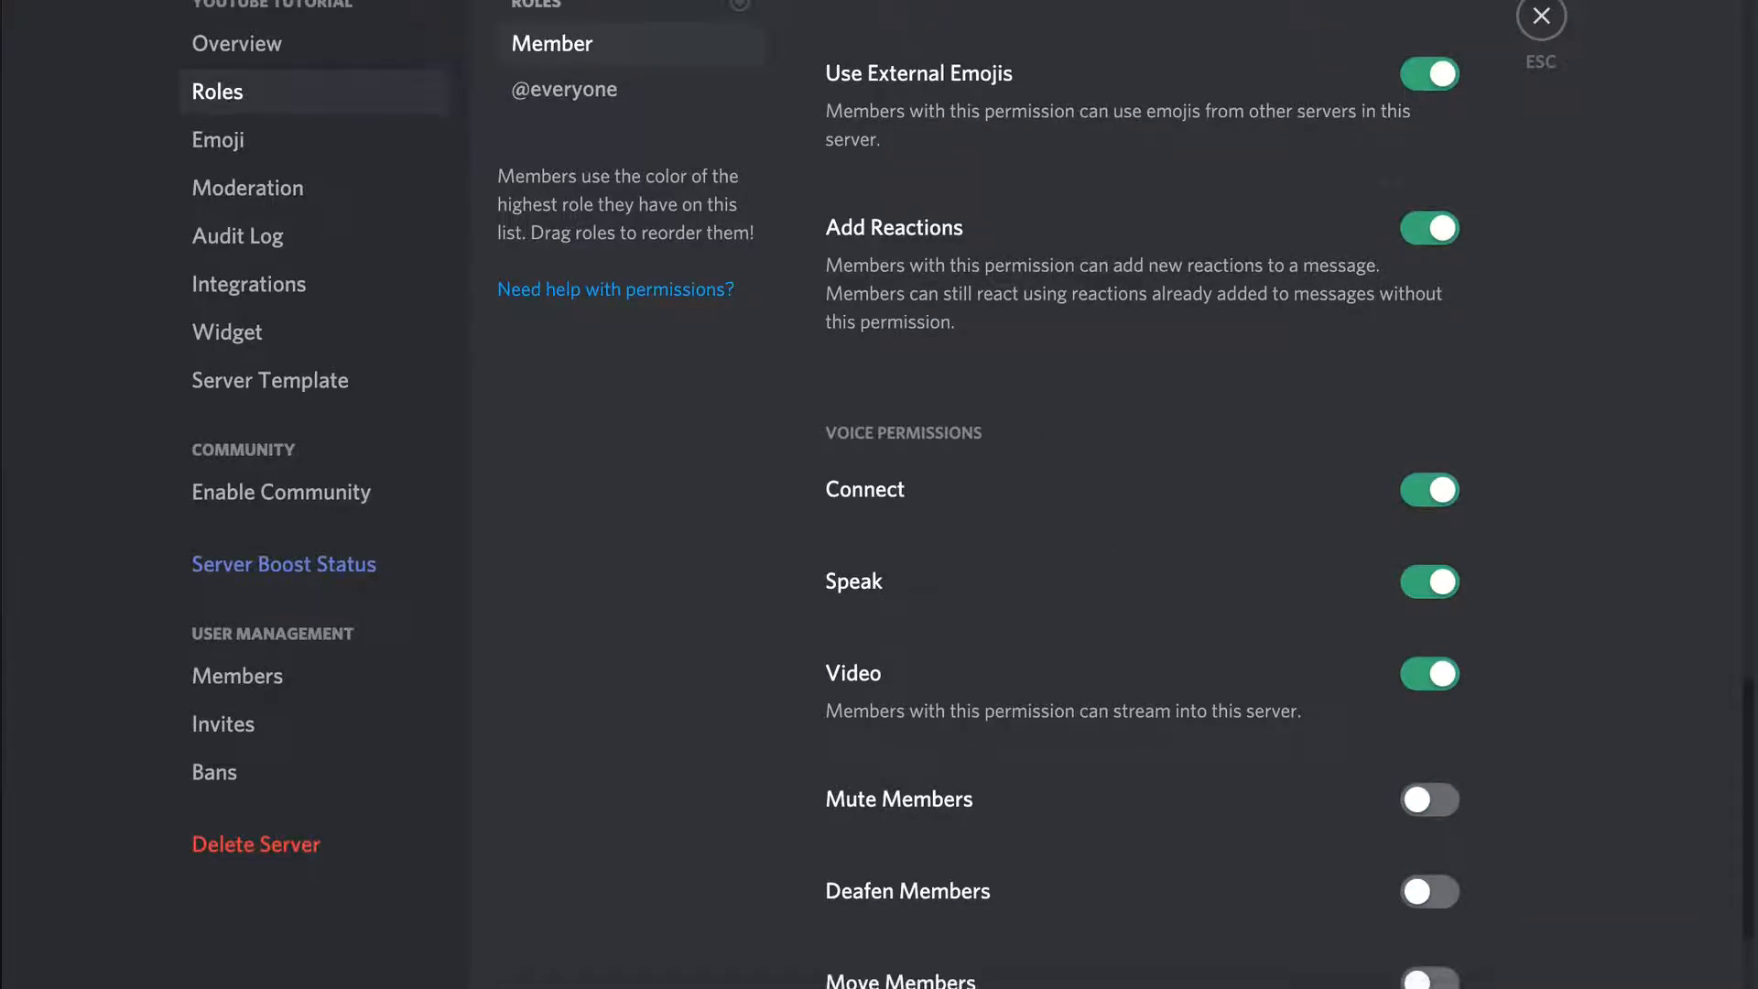
click(742, 5)
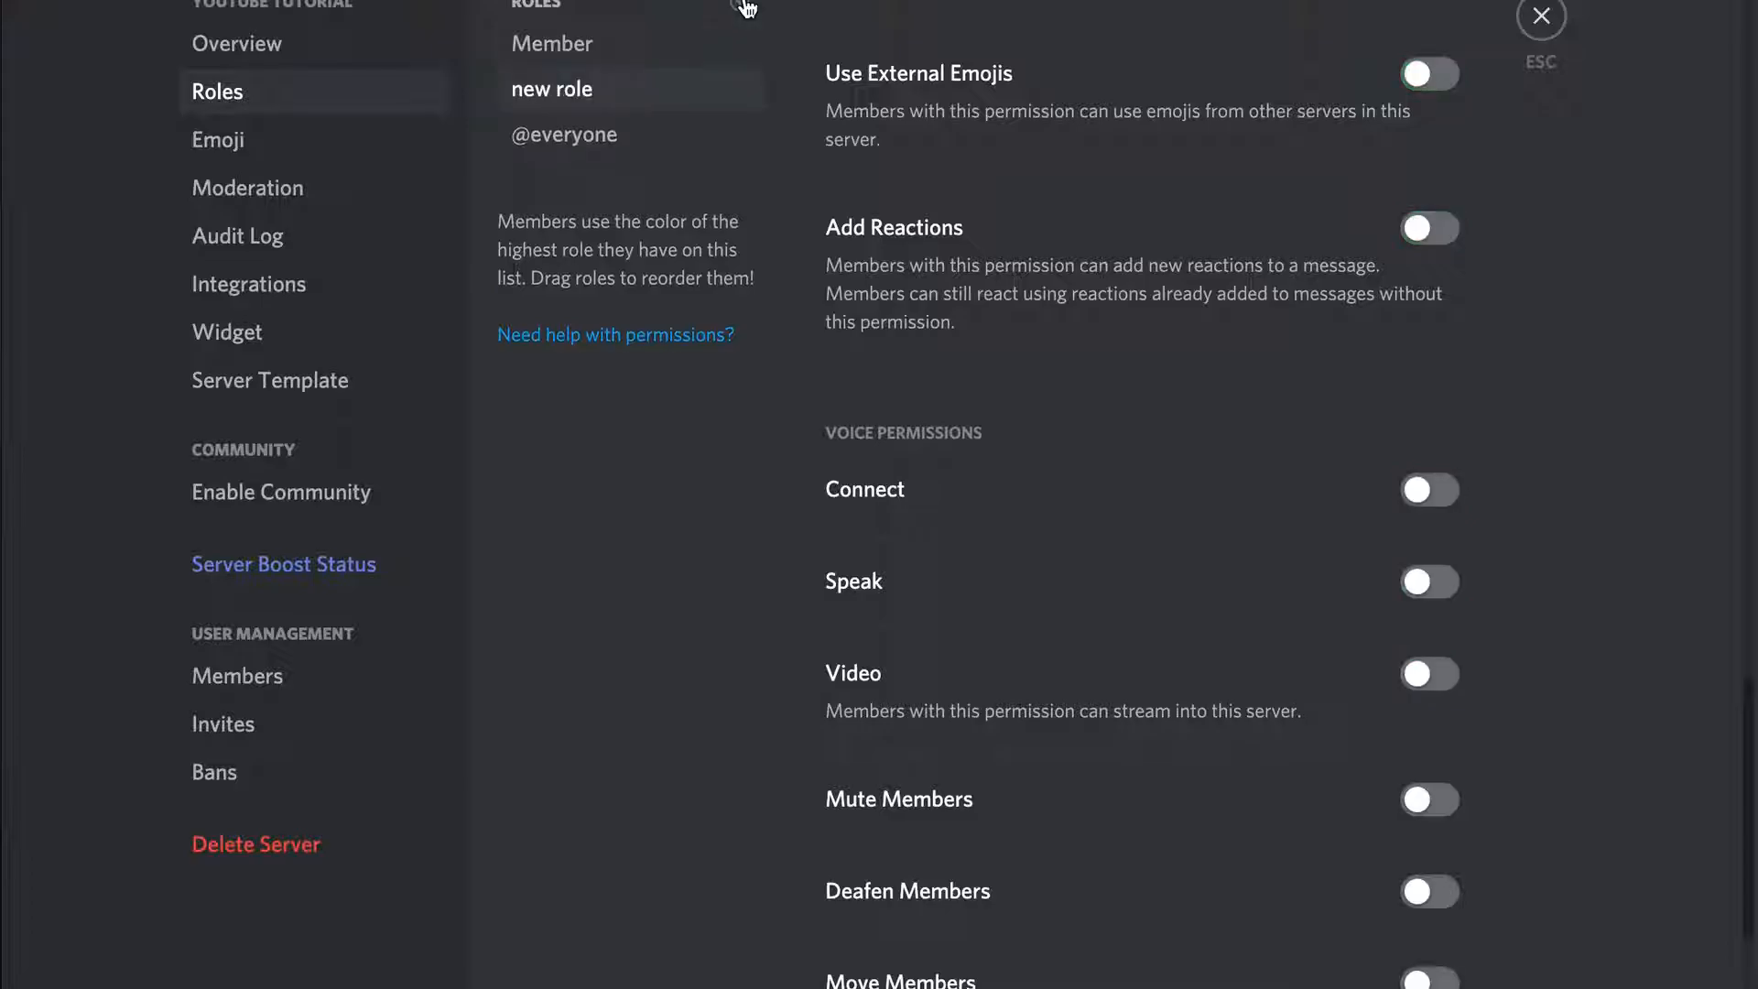
scroll(917, 260, up, 15)
drag(840, 162, 915, 145)
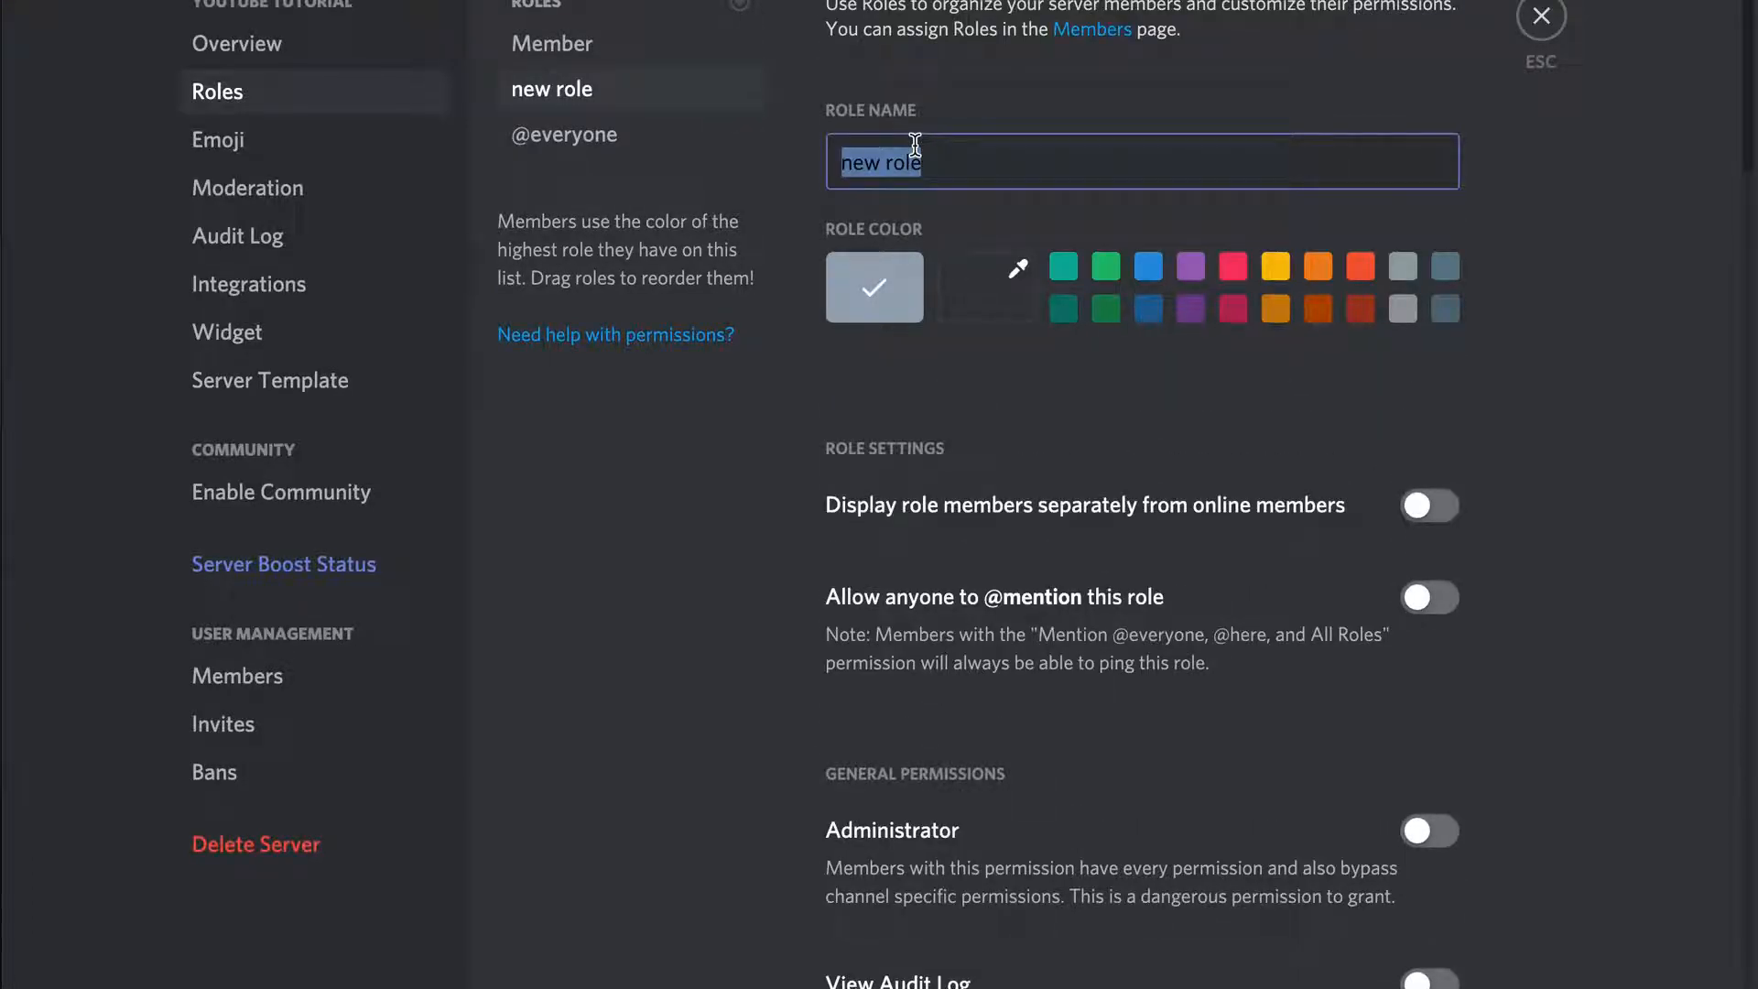
text(Moderator)
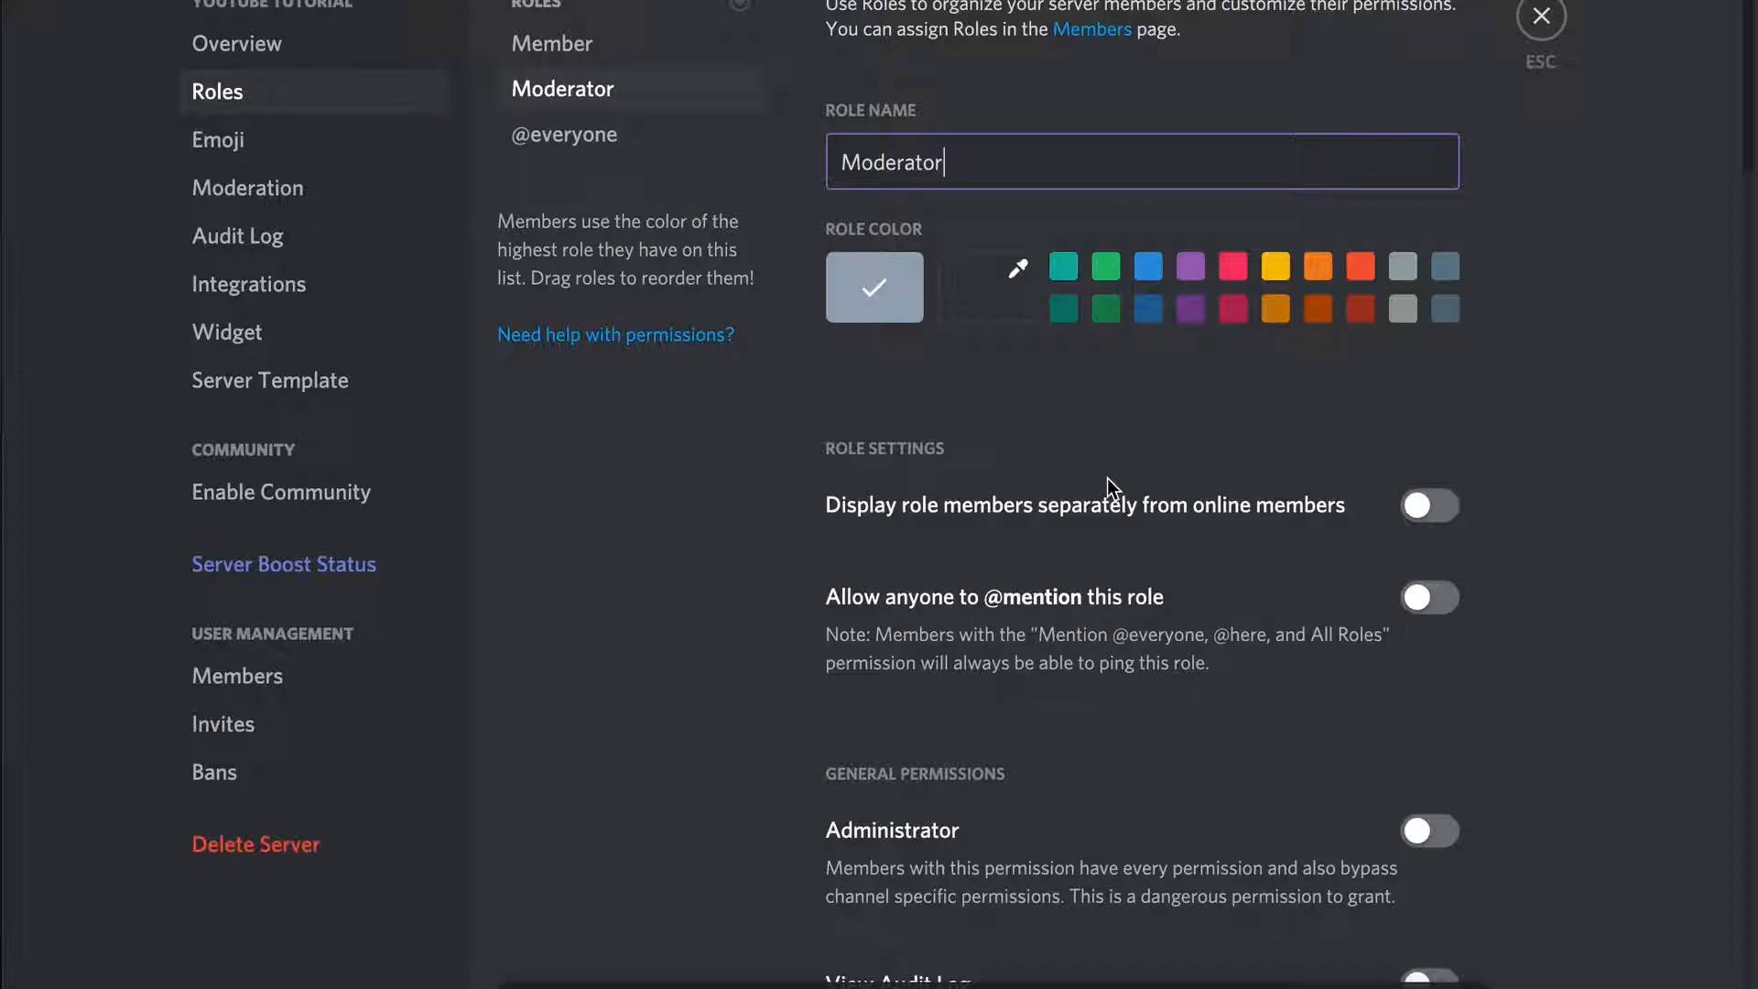
Give the Moderator role the custom color #ee3939 and display its members separately from online members
click(994, 297)
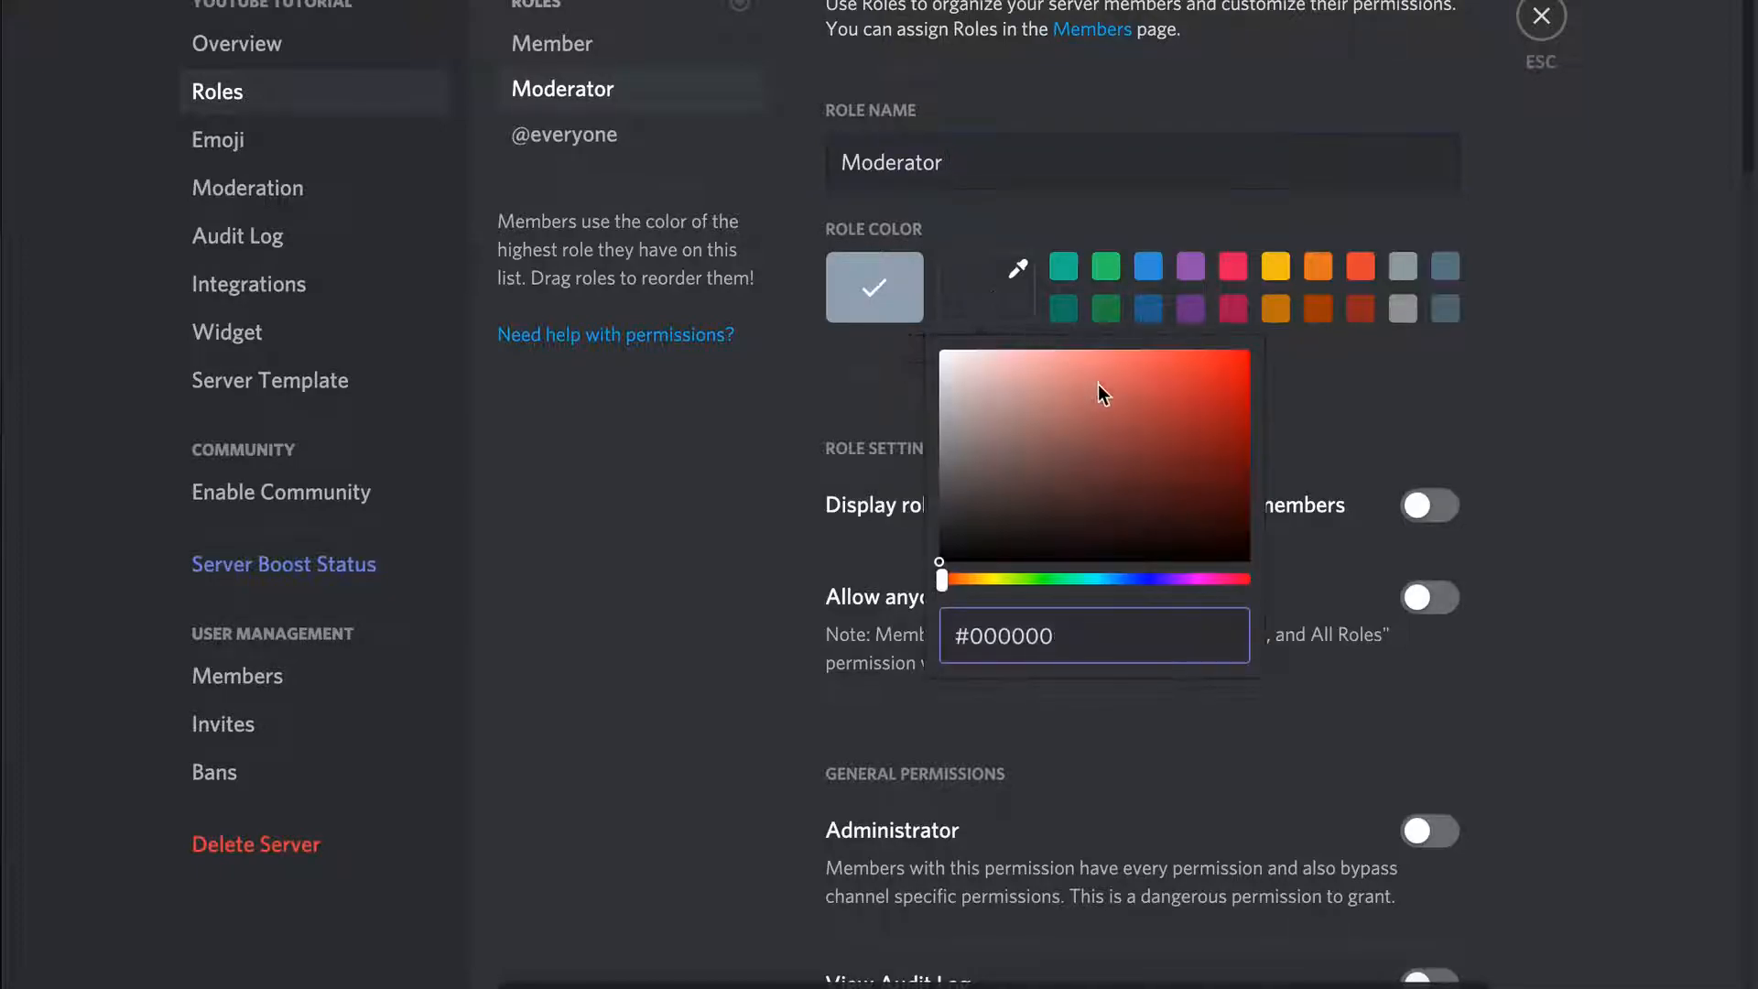
click(1175, 365)
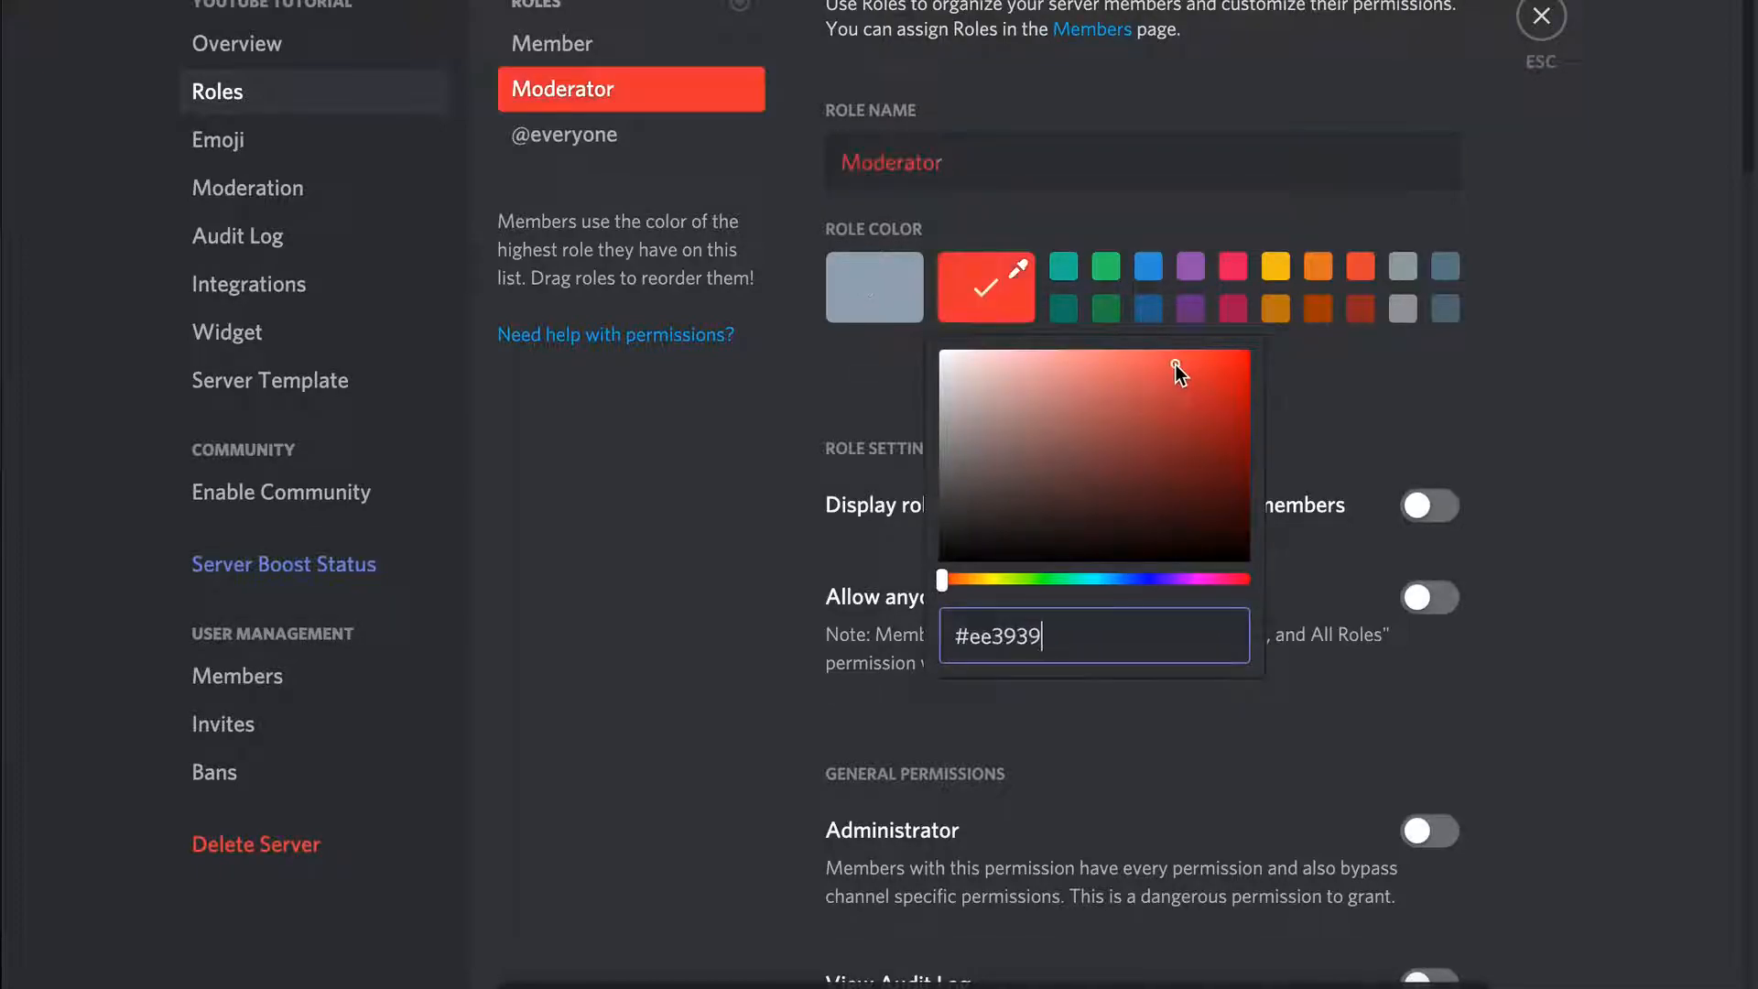
click(1327, 357)
scroll(1282, 544, down, 1)
click(1425, 412)
scroll(1138, 568, down, 2)
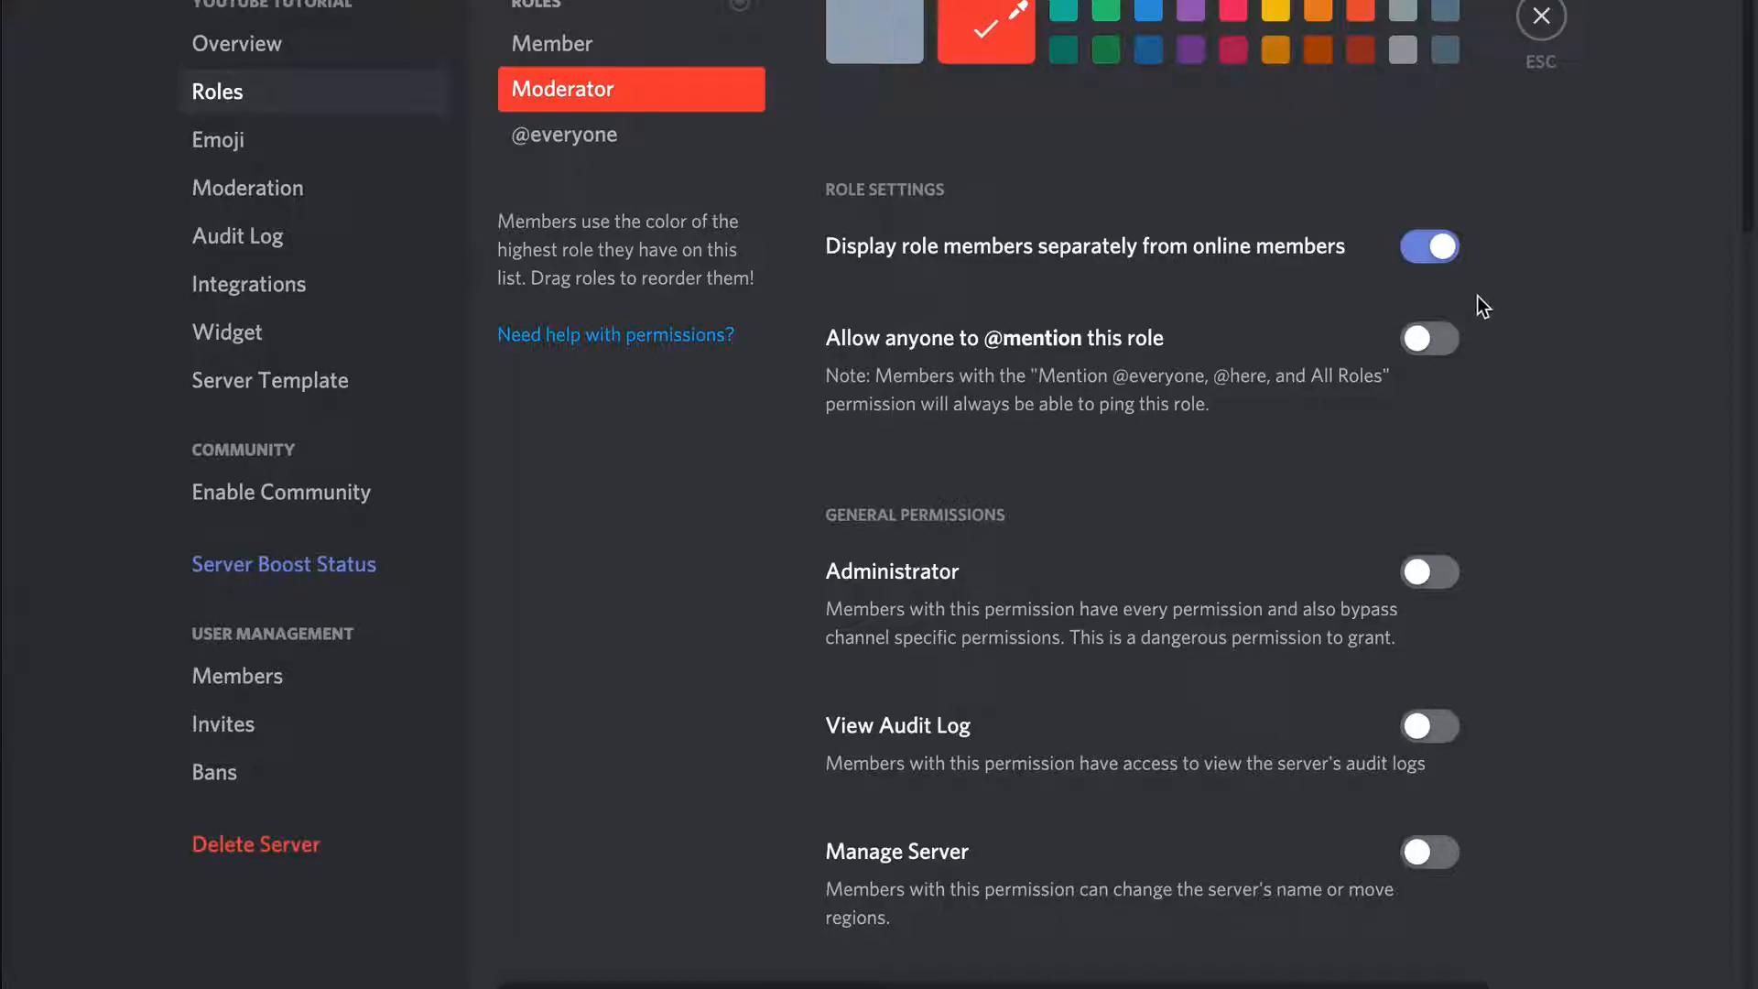
Enable View Audit Log, Kick Members and Ban Members in the Moderator role's general permissions
scroll(1140, 433, down, 2)
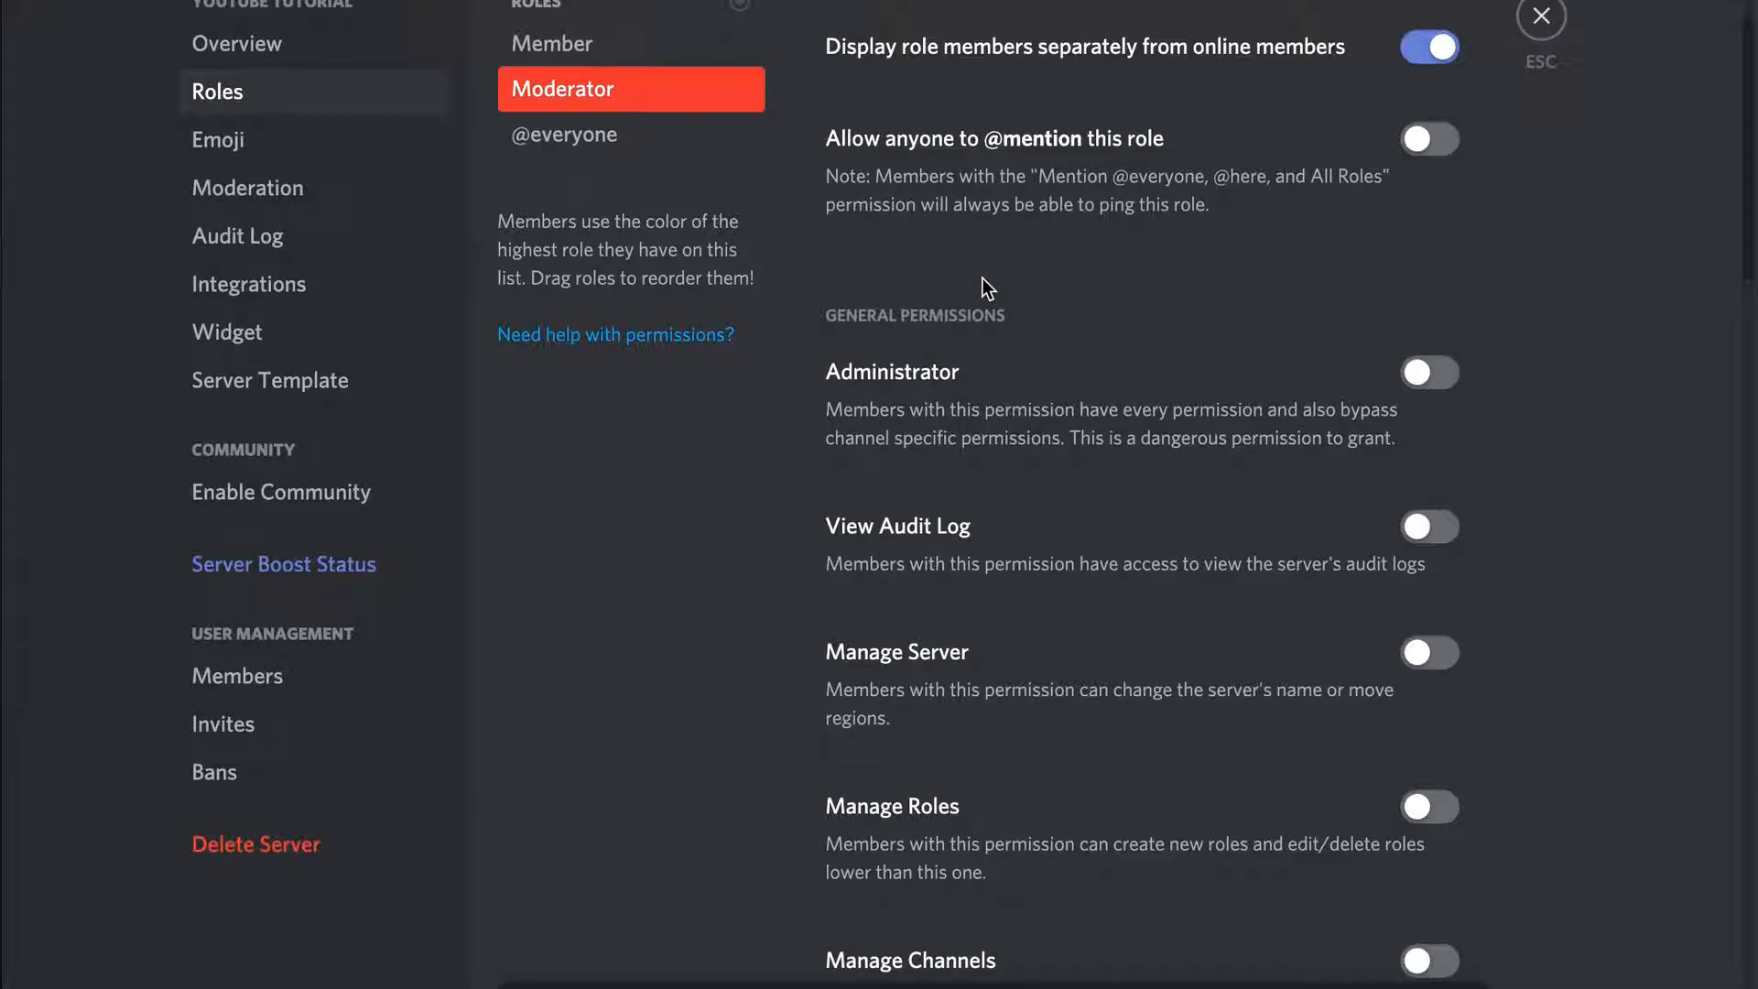
scroll(982, 278, down, 3)
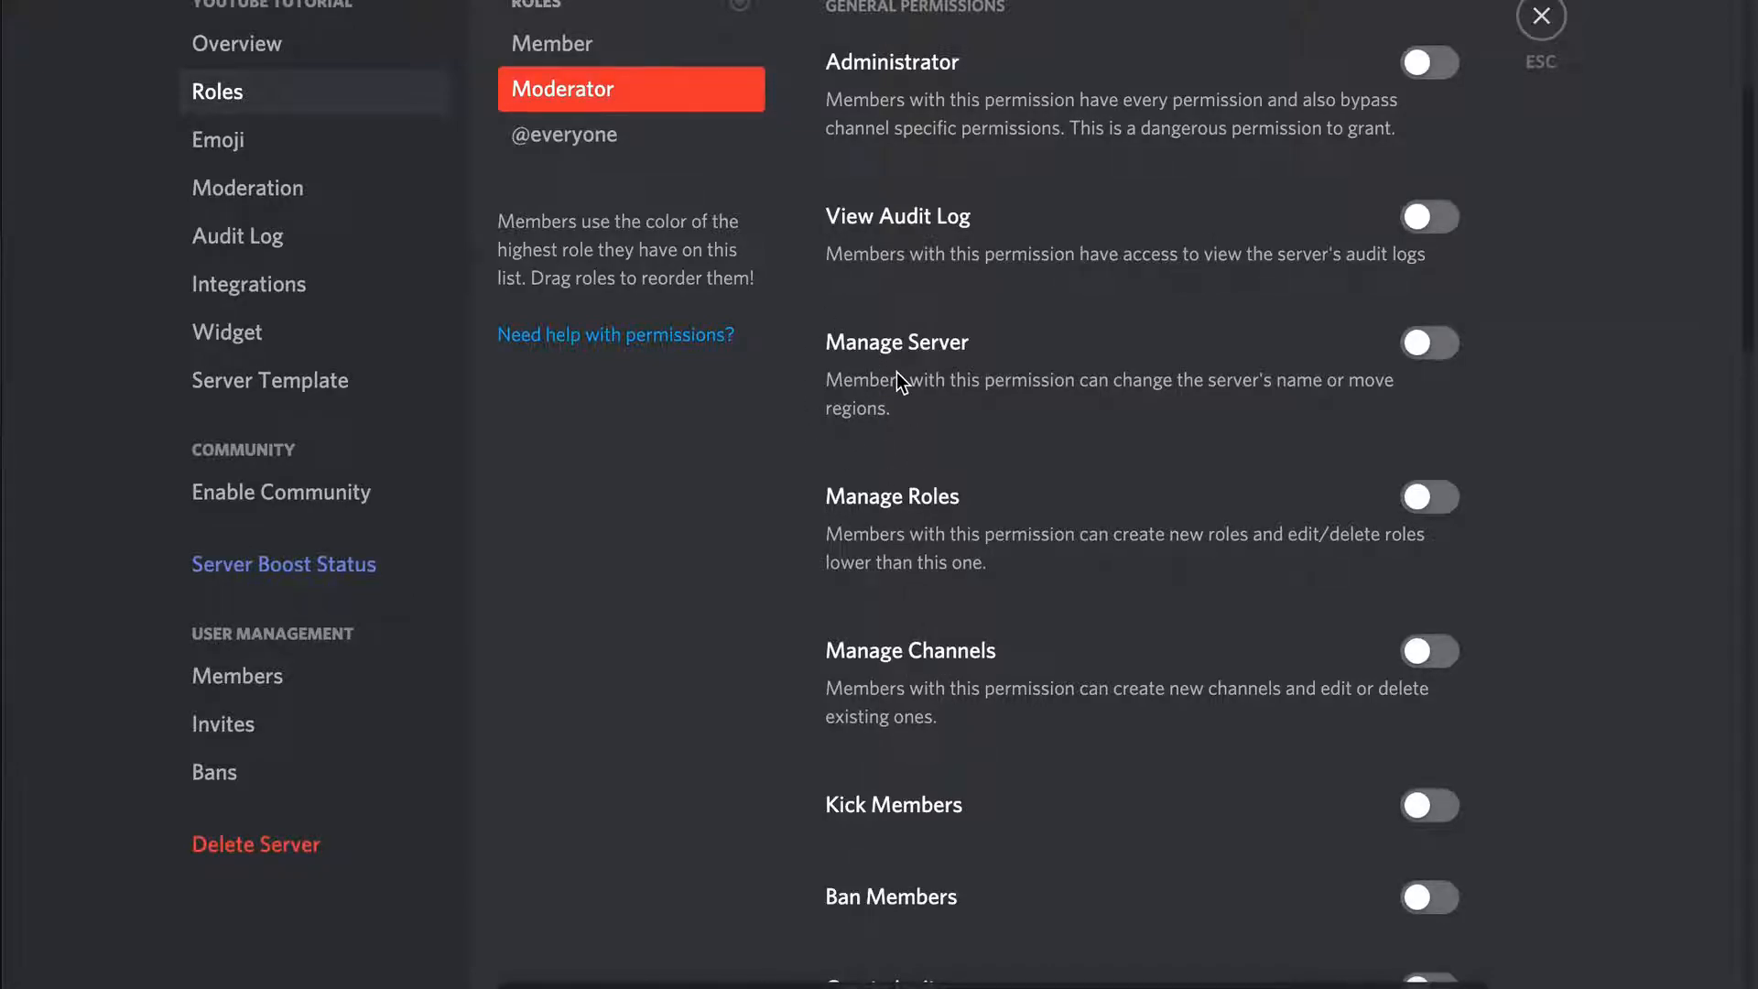
click(1426, 223)
scroll(1141, 497, down, 3)
click(1428, 490)
click(1429, 583)
scroll(1254, 595, down, 3)
click(1427, 510)
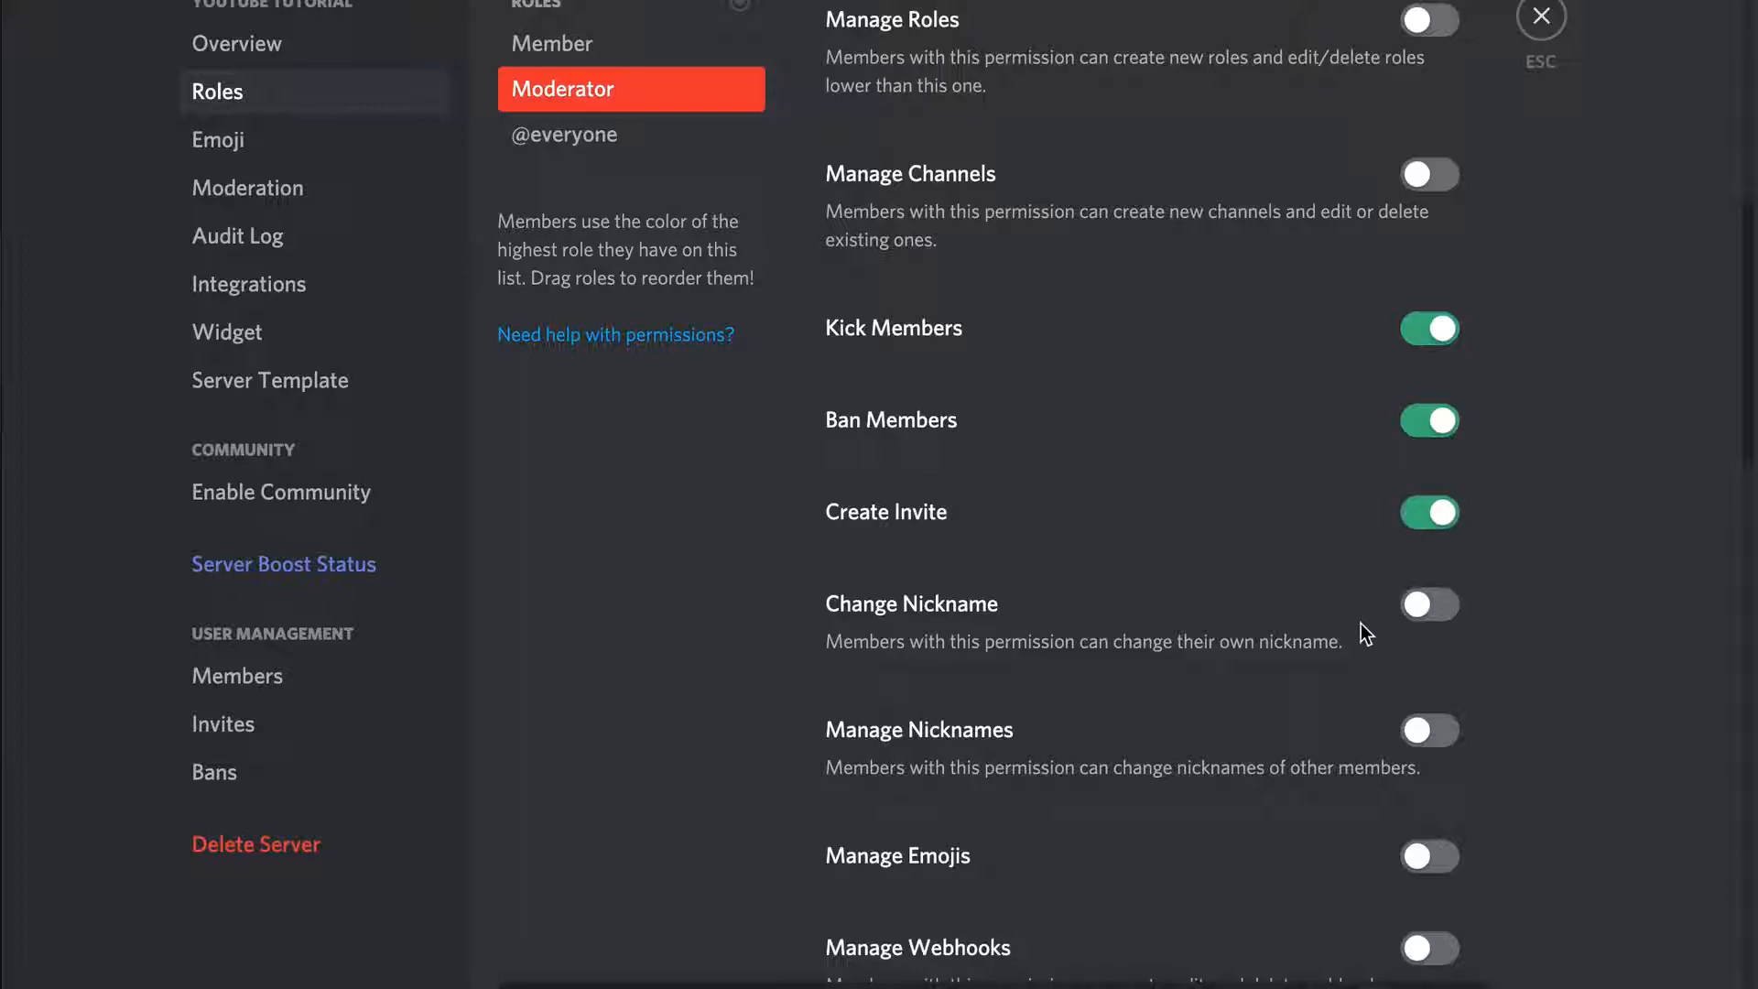
click(1442, 421)
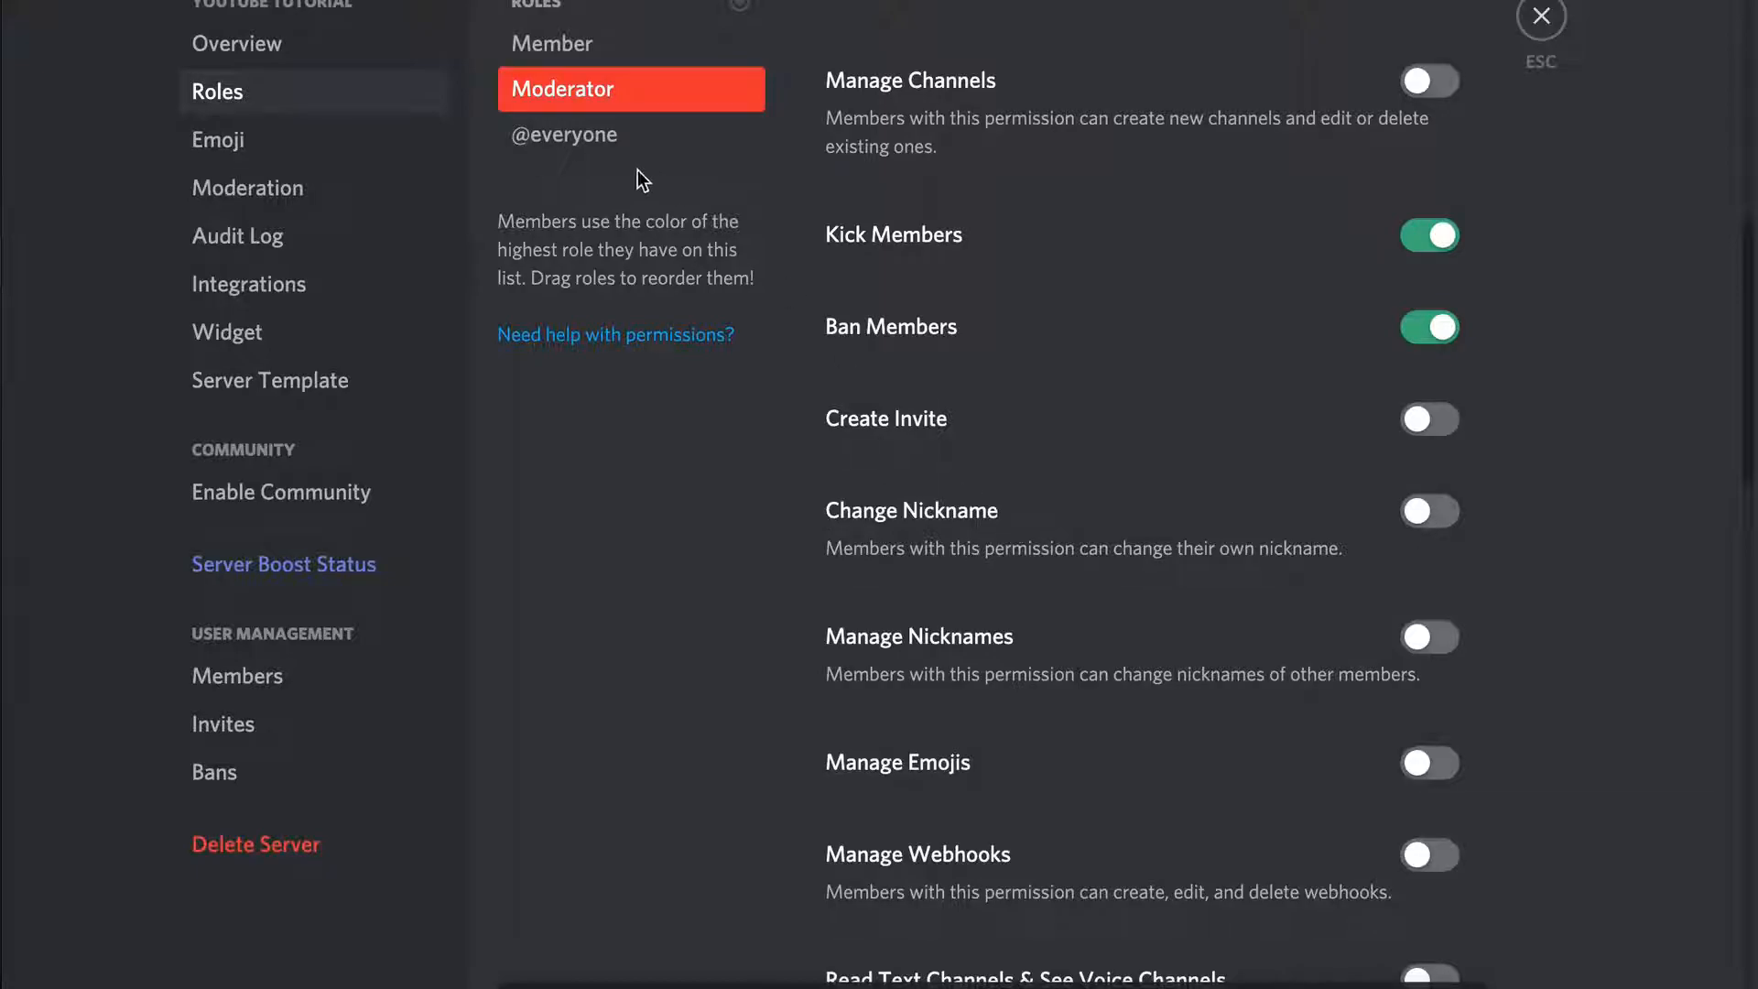
click(604, 41)
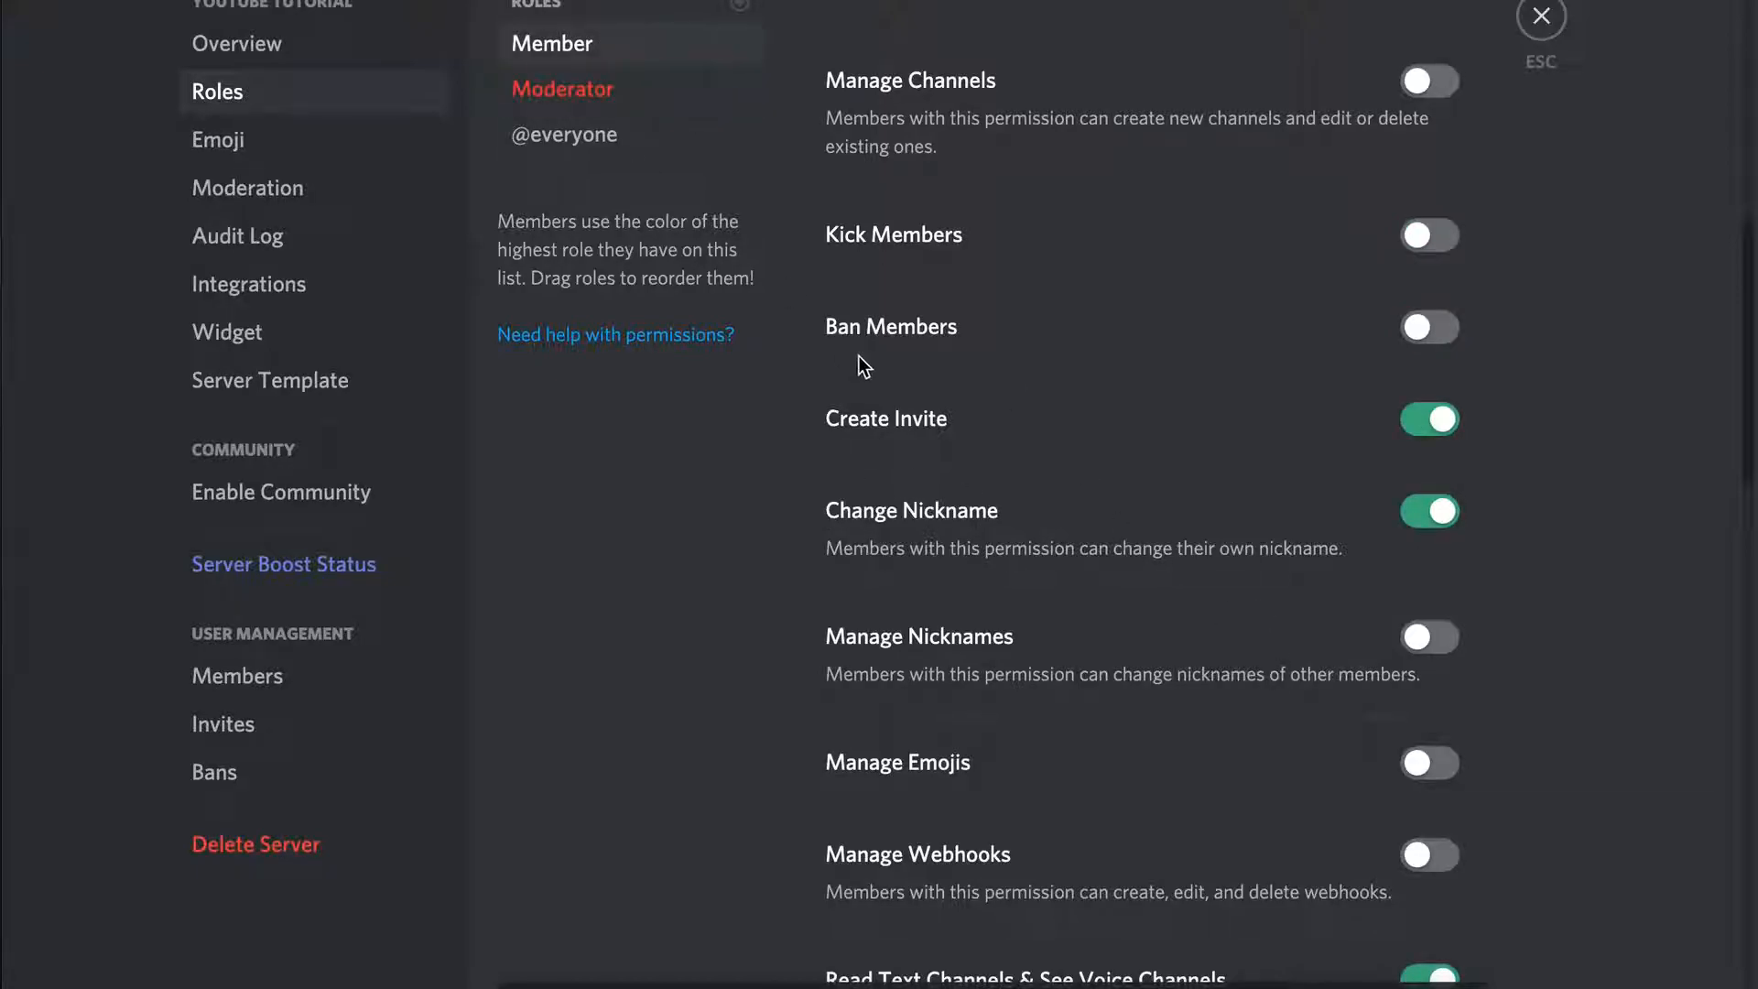
click(563, 89)
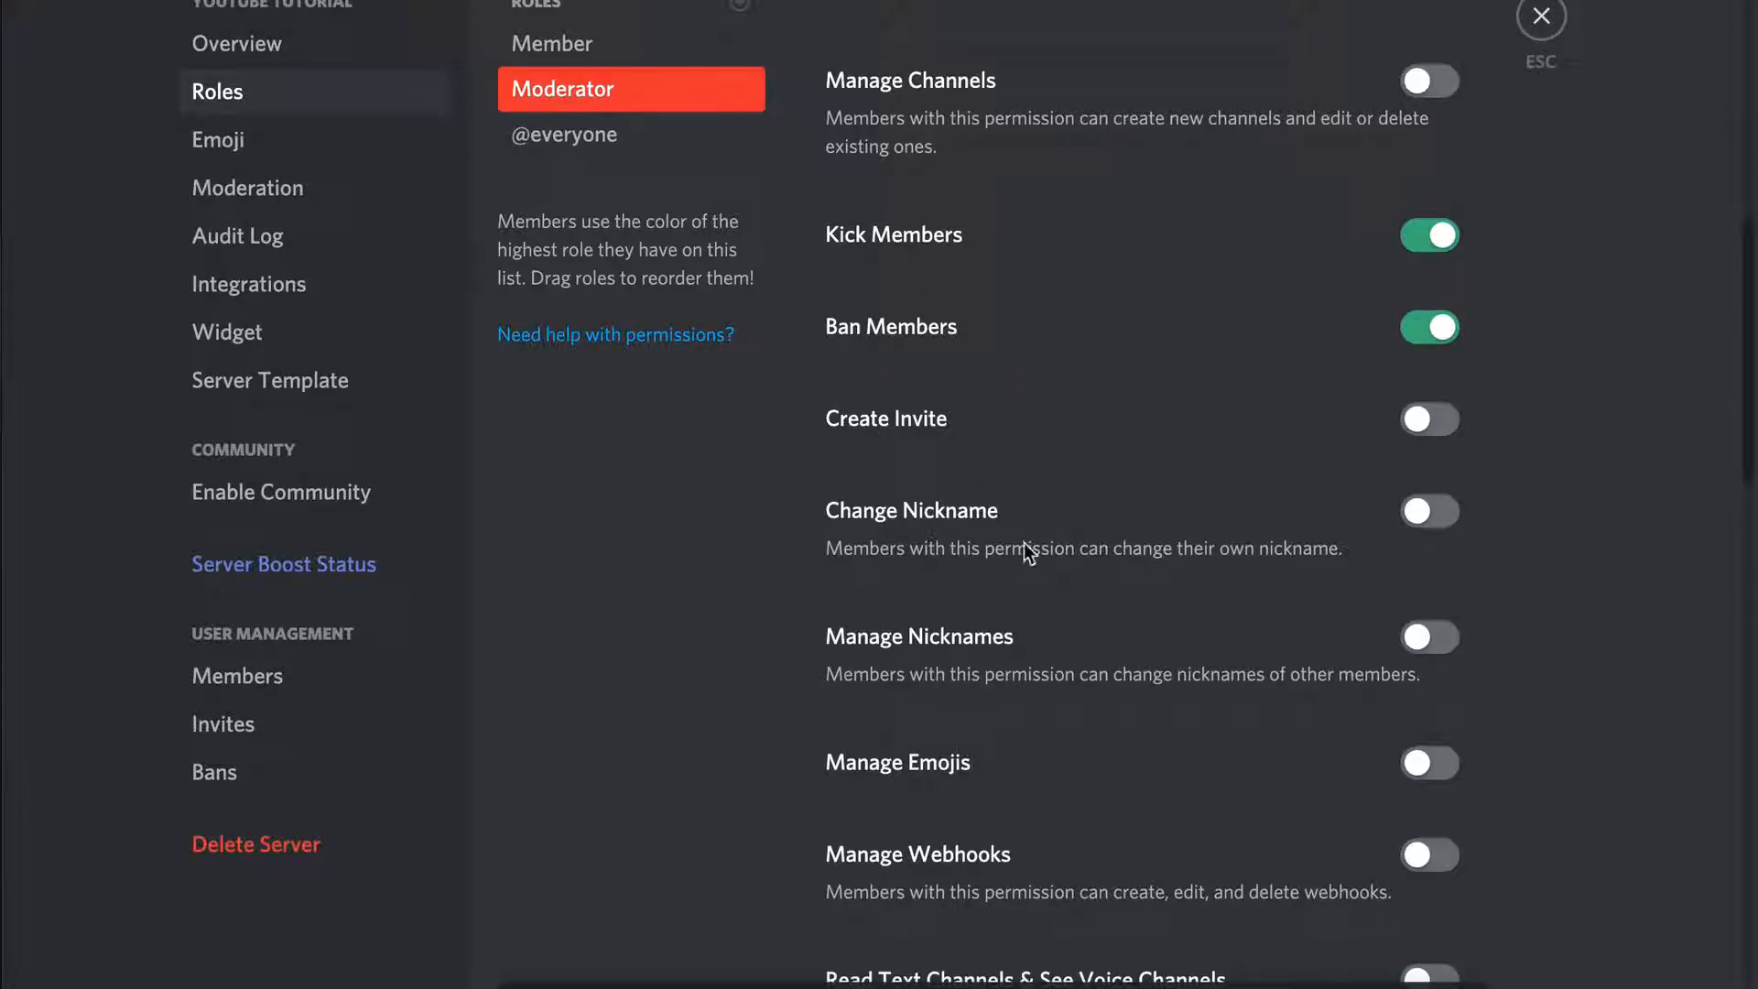
click(548, 42)
click(659, 110)
Enable Manage Nicknames and Manage Emojis for the Moderator role
scroll(1168, 395, down, 1)
scroll(1163, 386, down, 1)
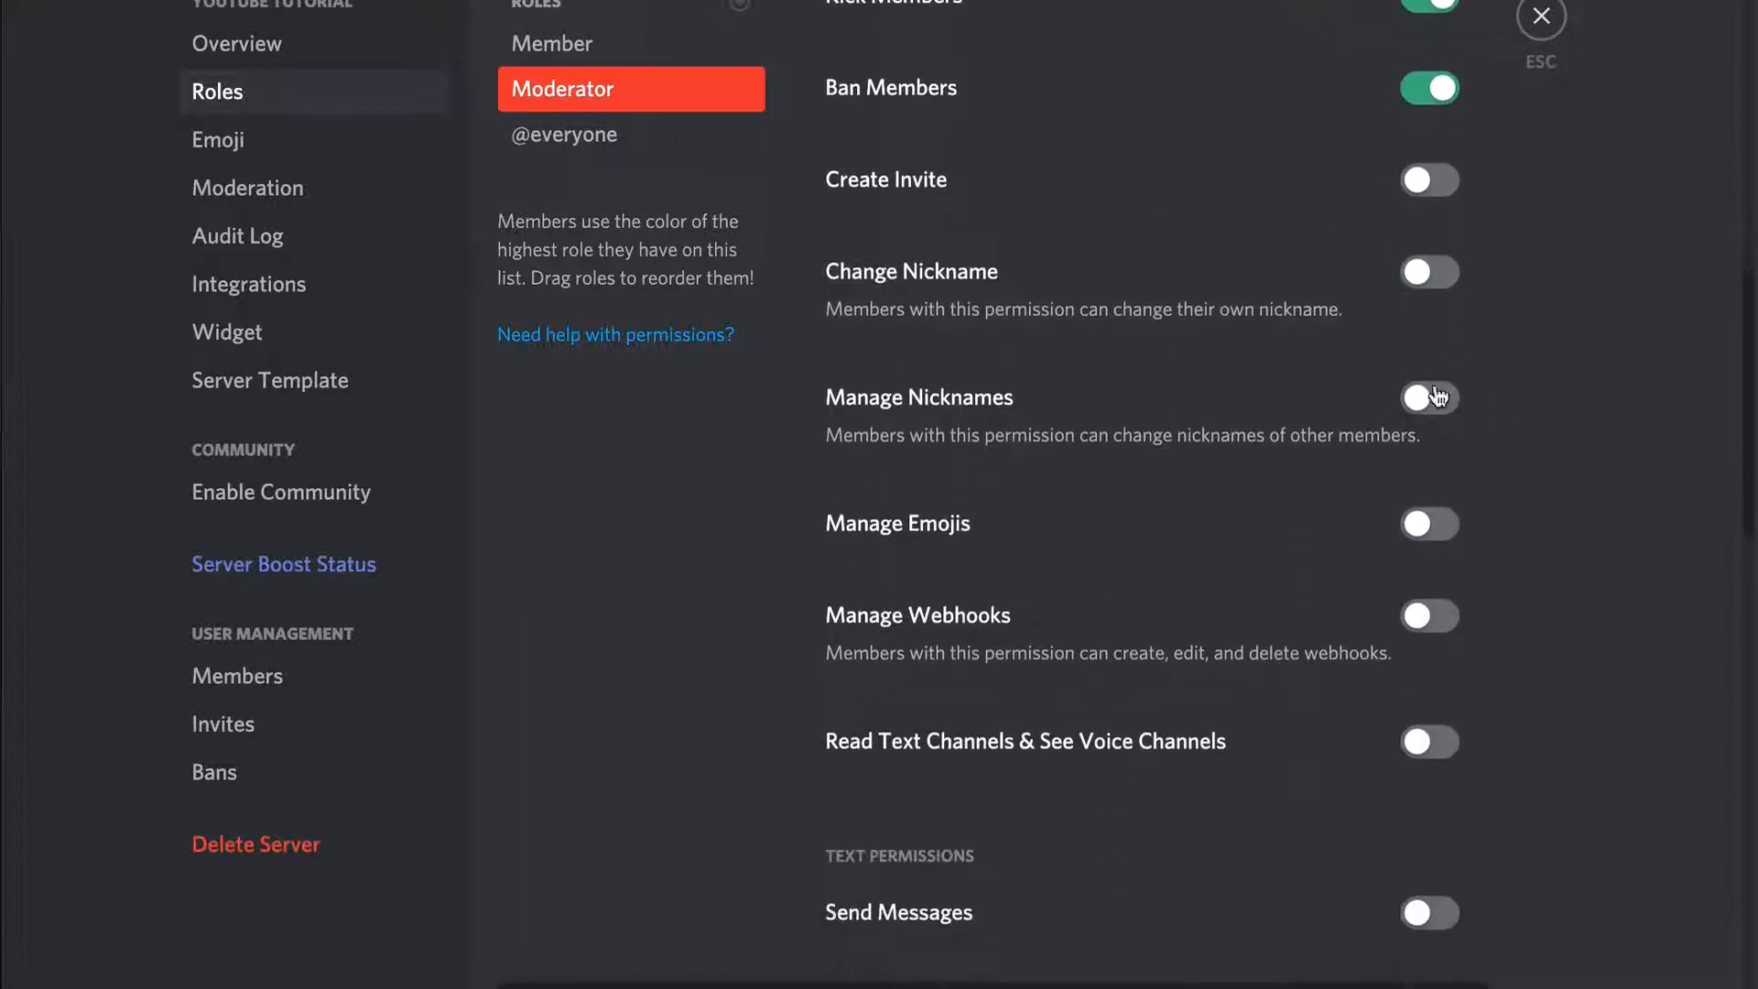
click(1430, 397)
scroll(1192, 479, down, 1)
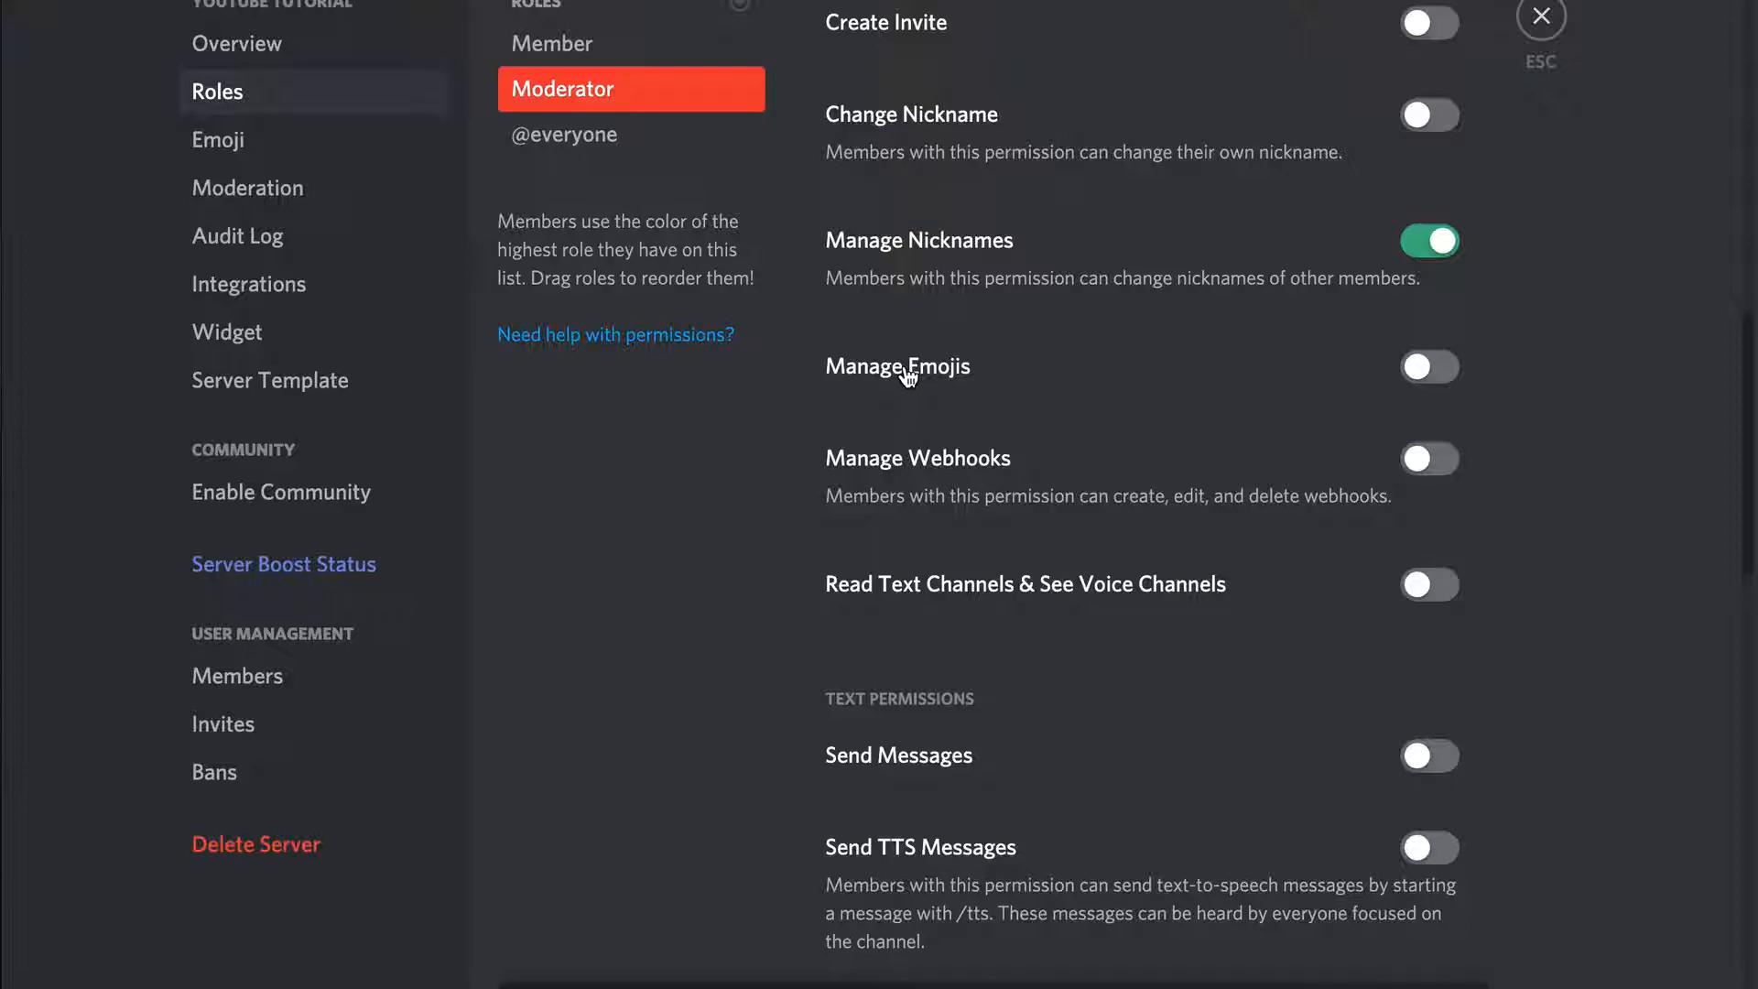
click(907, 372)
scroll(1139, 372, down, 2)
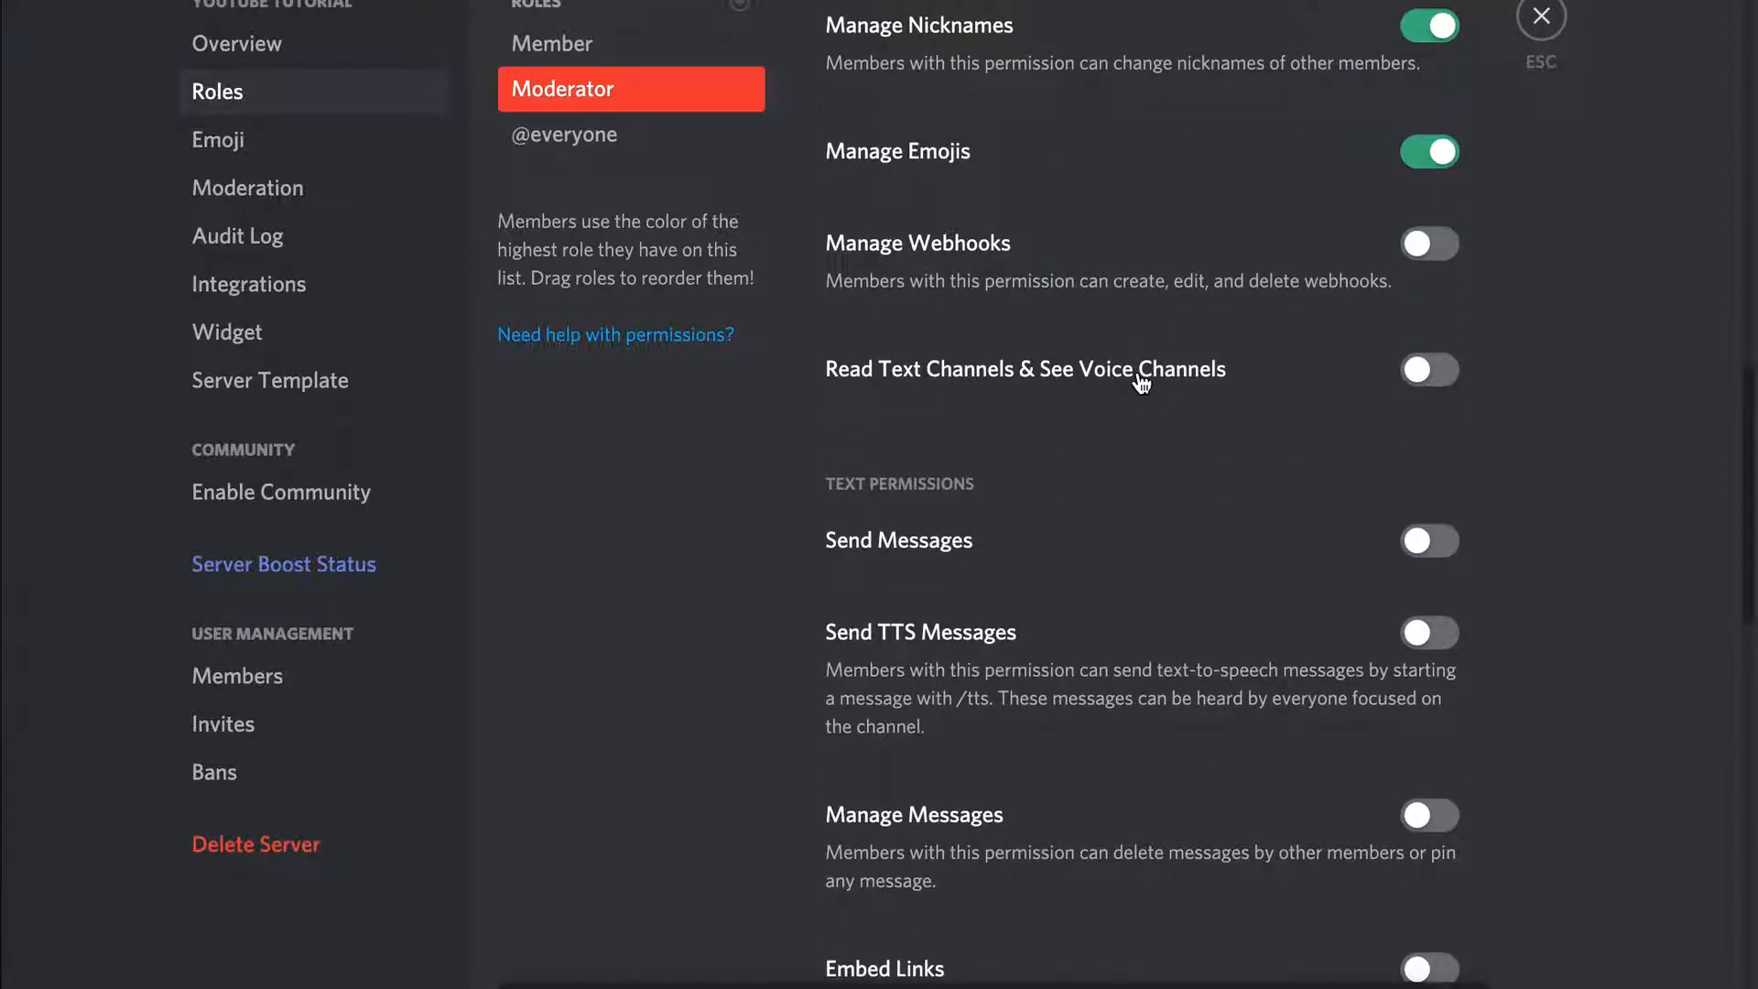
Enable Manage Messages in the Moderator role's text permissions
scroll(1200, 531, down, 2)
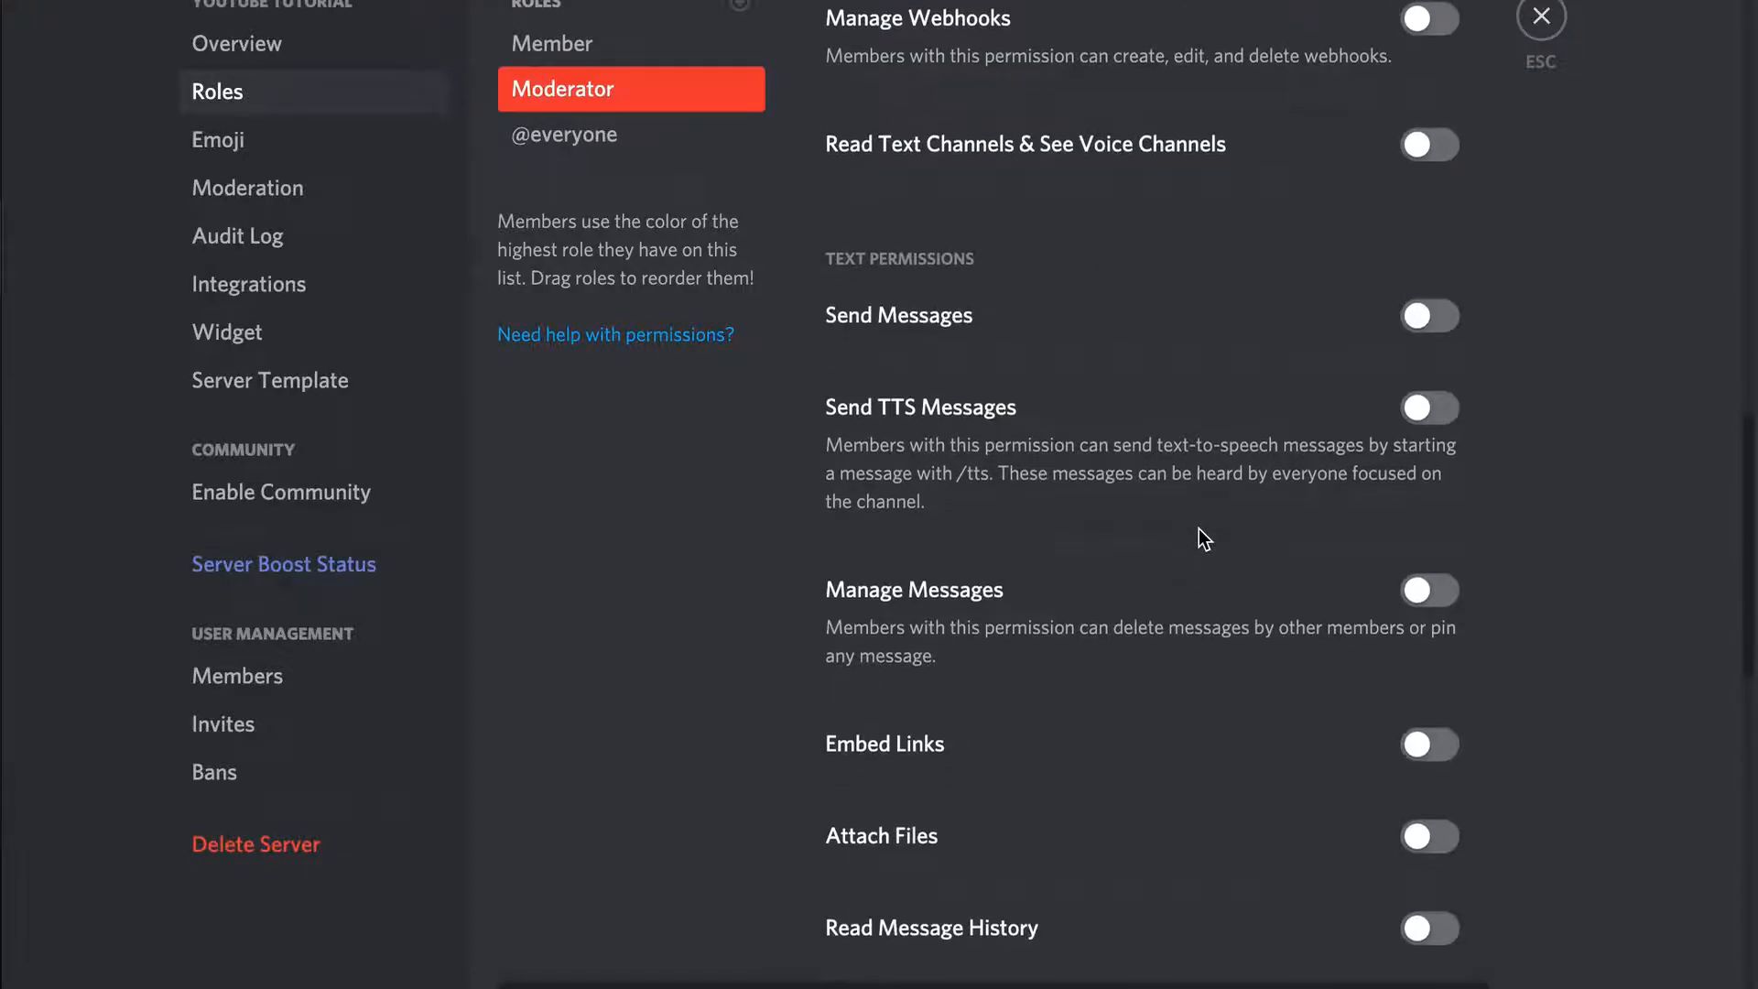
scroll(1202, 538, up, 2)
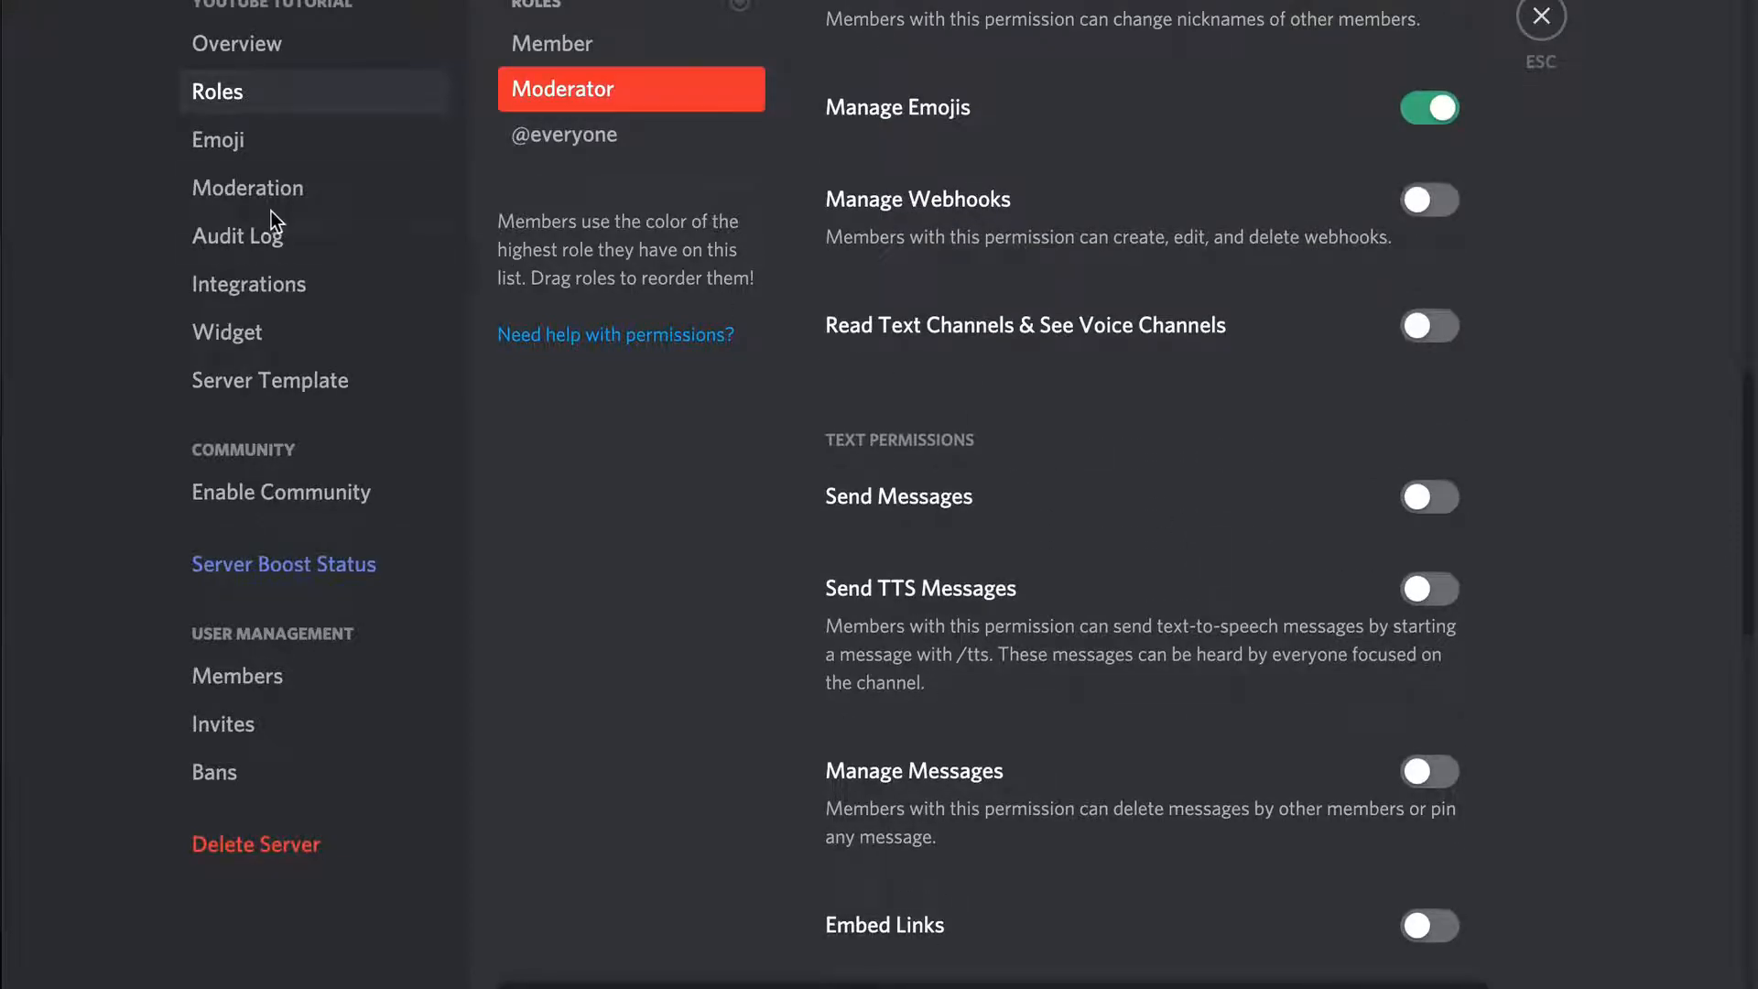
scroll(1291, 645, down, 2)
scroll(1285, 559, down, 2)
click(1421, 359)
Enable Mute Members, Deafen Members, Move Members and Priority Speaker in the Moderator role's voice permissions
scroll(1135, 491, down, 2)
scroll(1135, 491, up, 2)
scroll(1135, 491, down, 1)
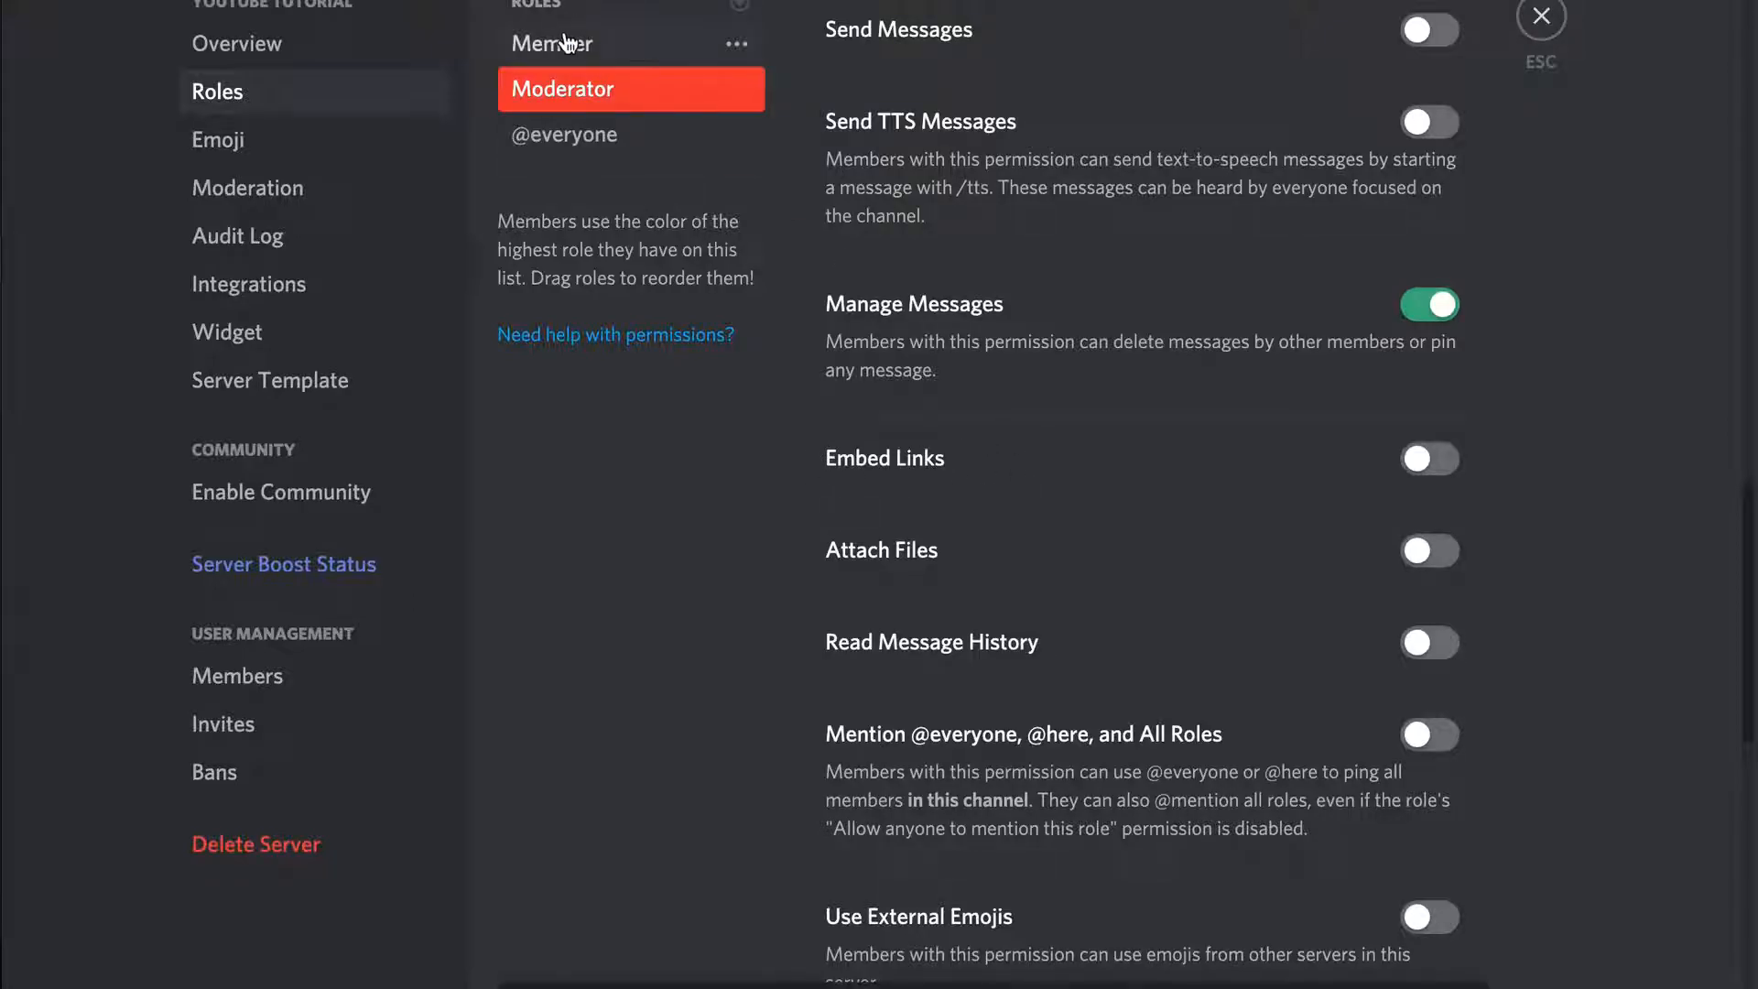
scroll(866, 477, down, 3)
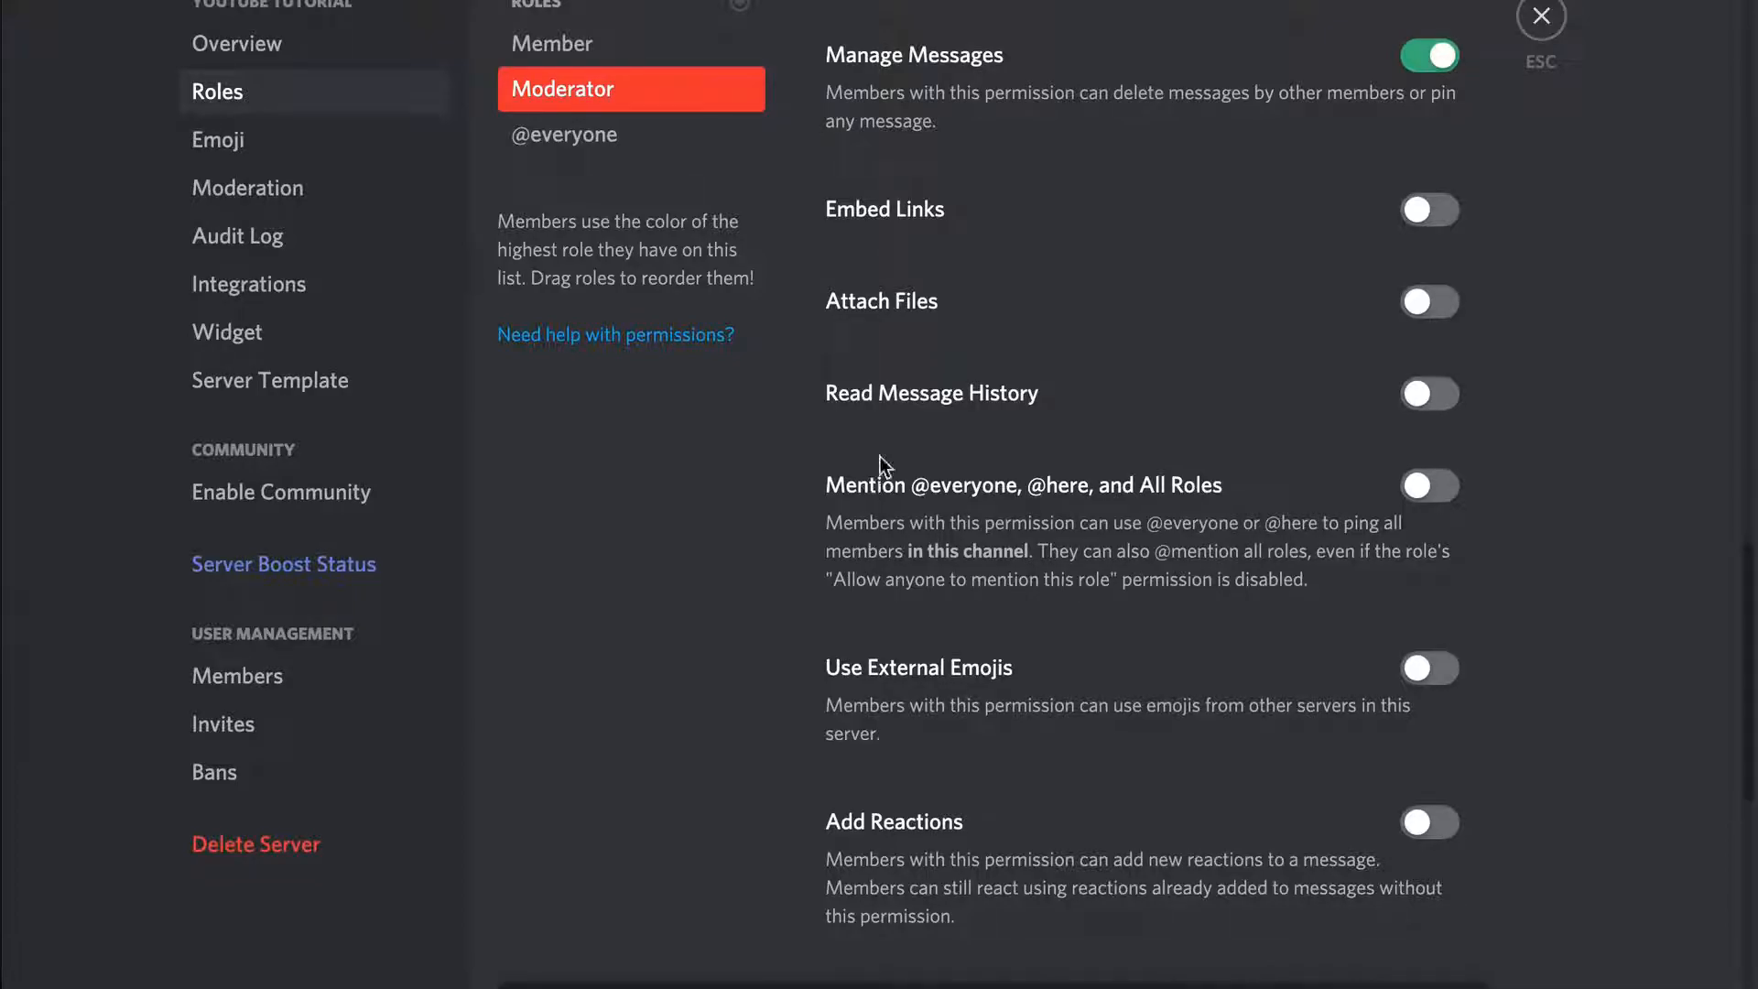
scroll(1073, 367, down, 7)
scroll(1333, 443, down, 3)
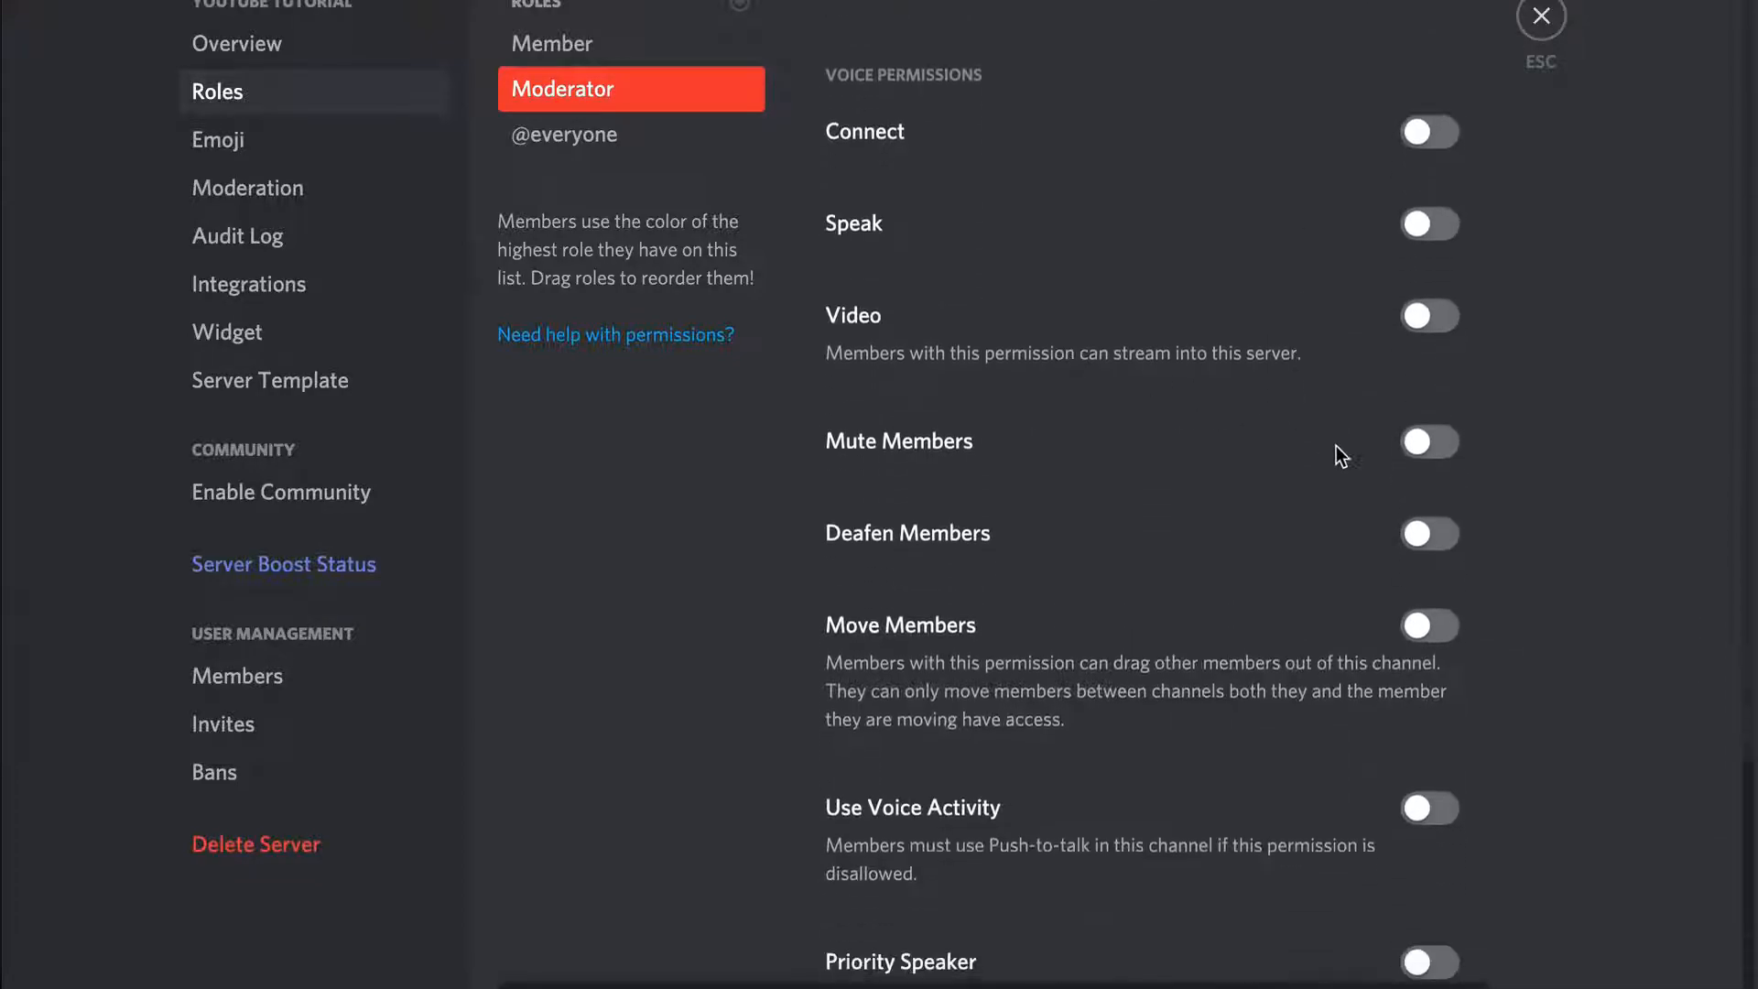
click(1445, 447)
click(1433, 538)
click(1435, 627)
scroll(1311, 667, down, 2)
click(1430, 760)
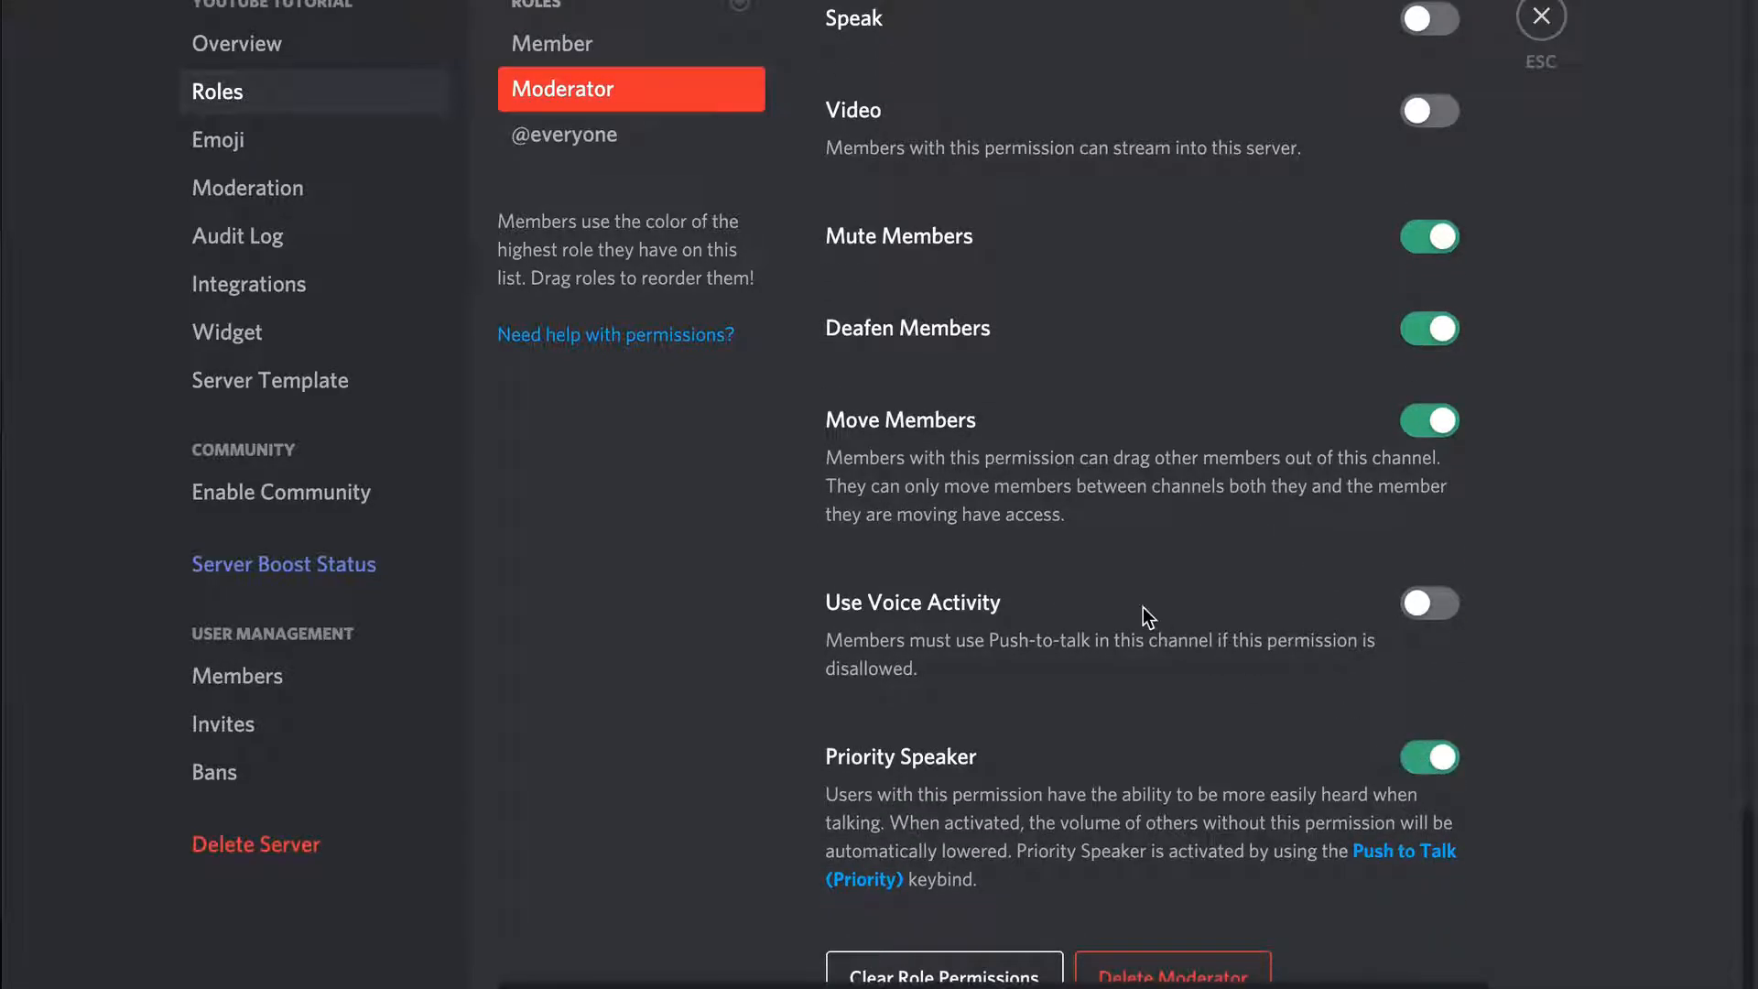
Try to move the Moderator role above the Member role in the role order
scroll(1144, 609, up, 15)
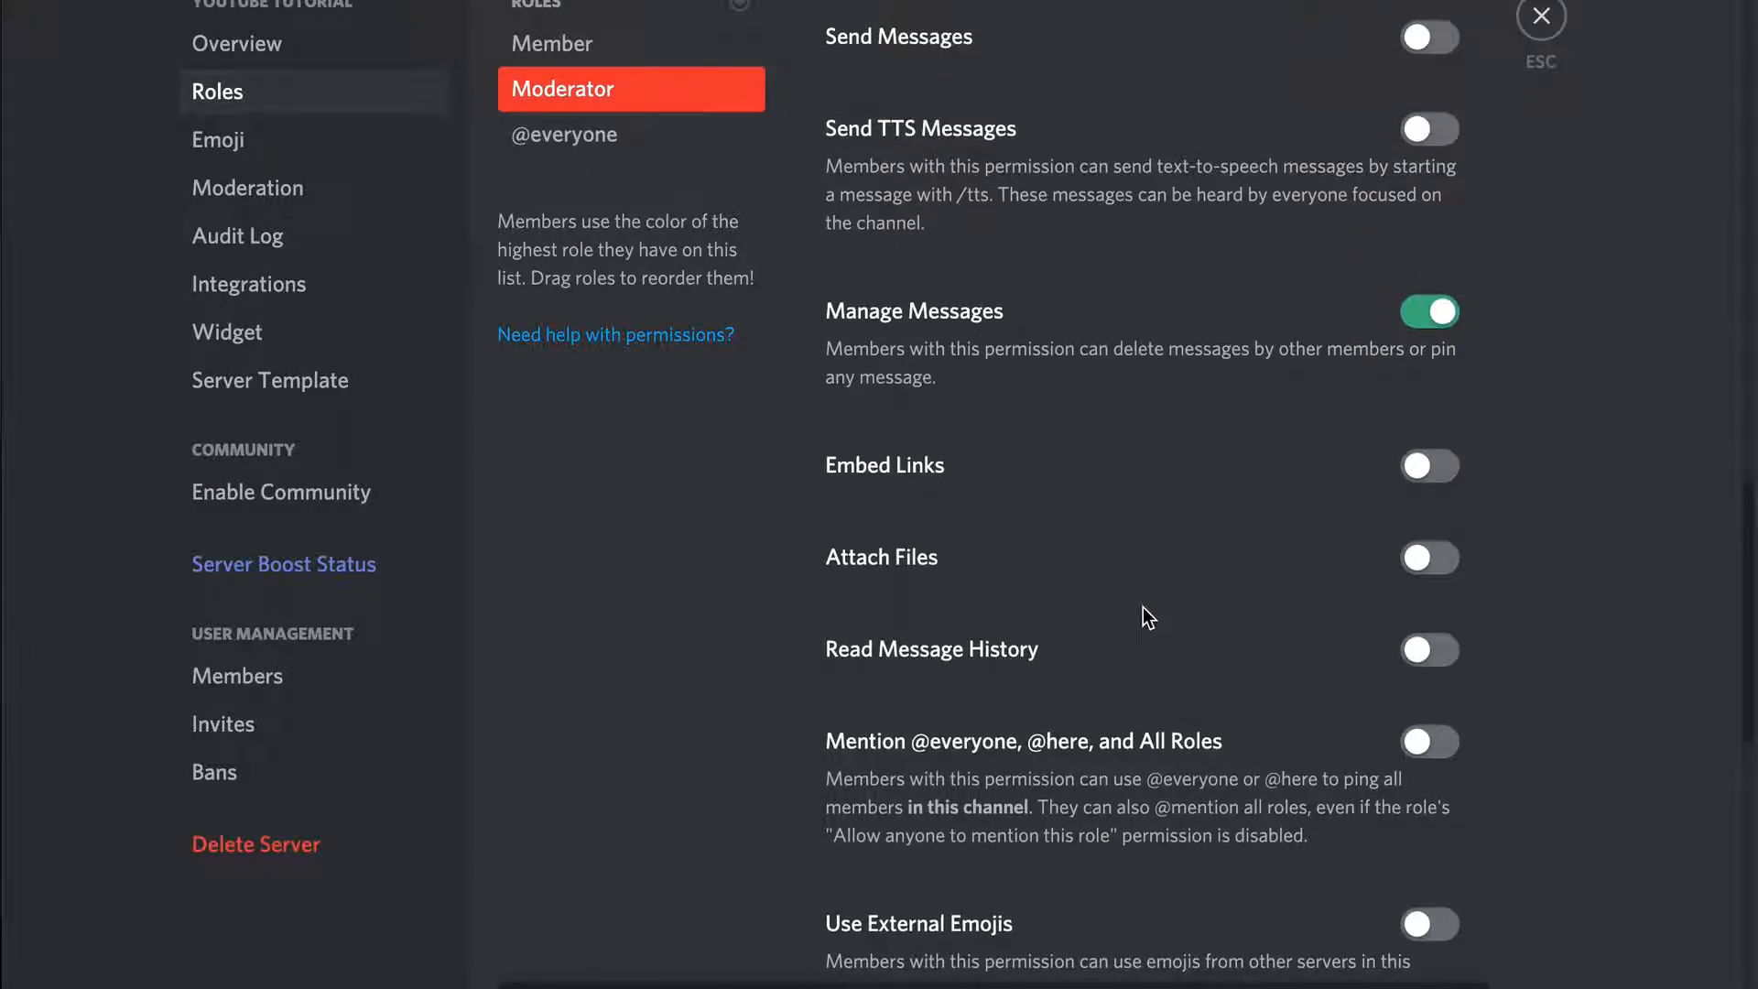
scroll(1142, 607, up, 7)
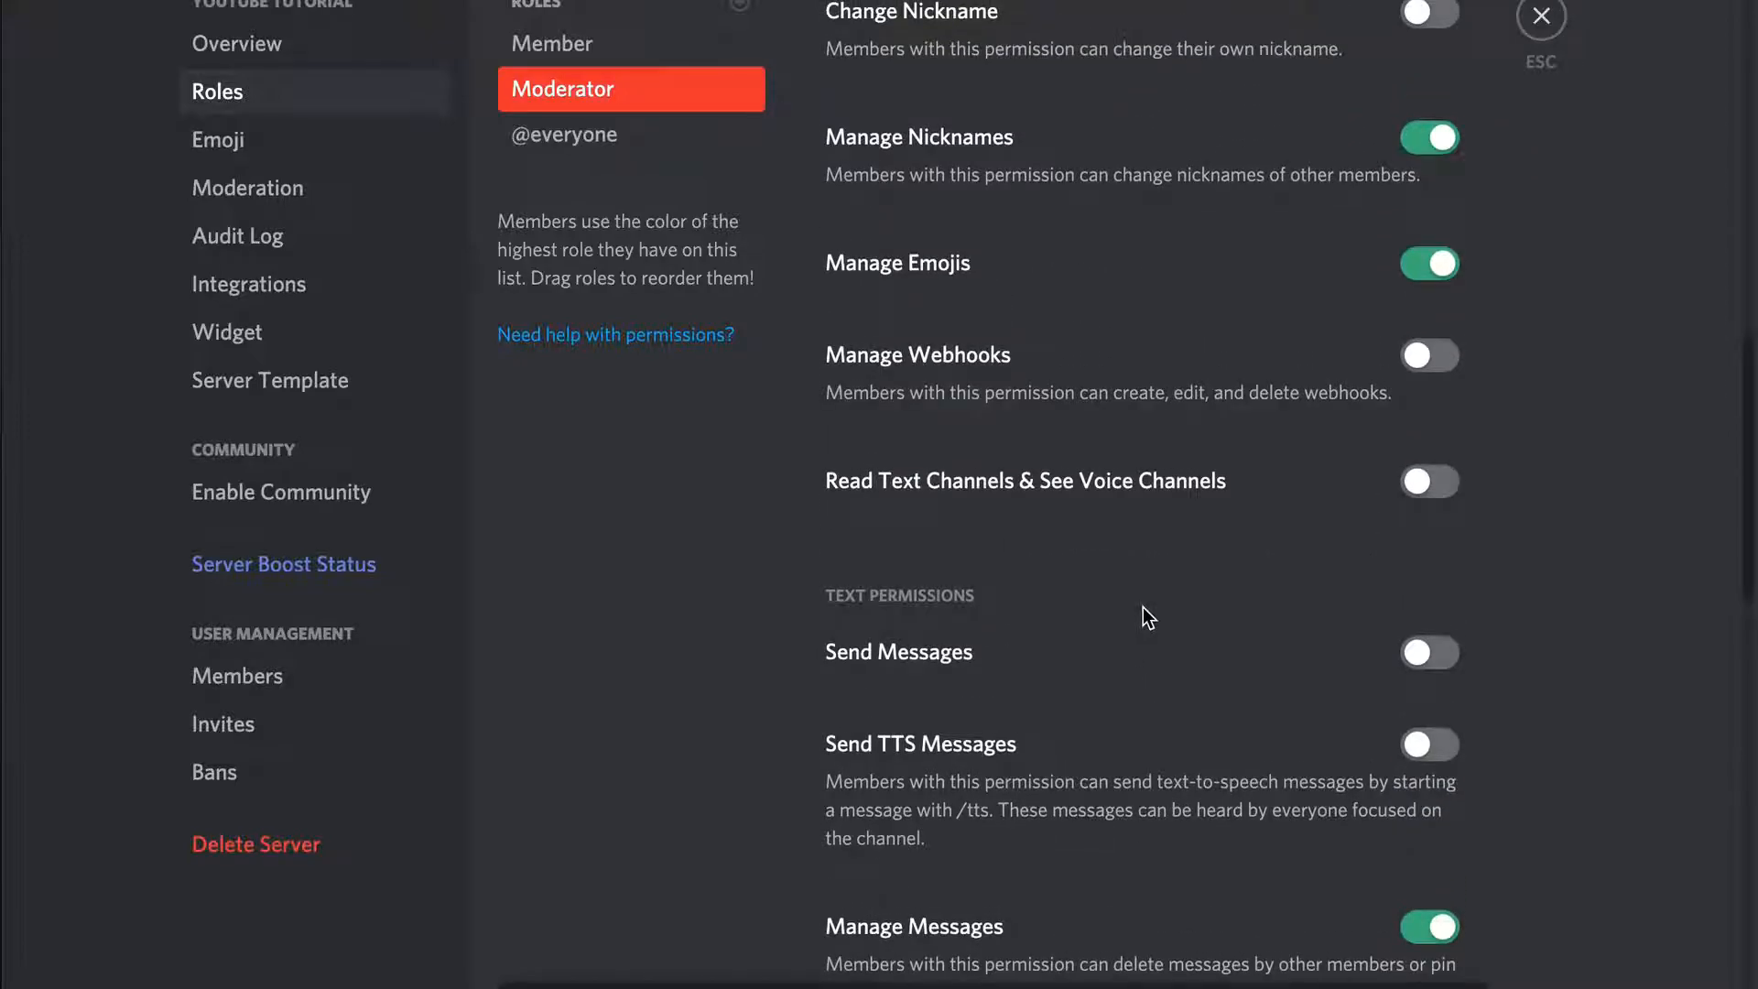
scroll(1143, 607, down, 20)
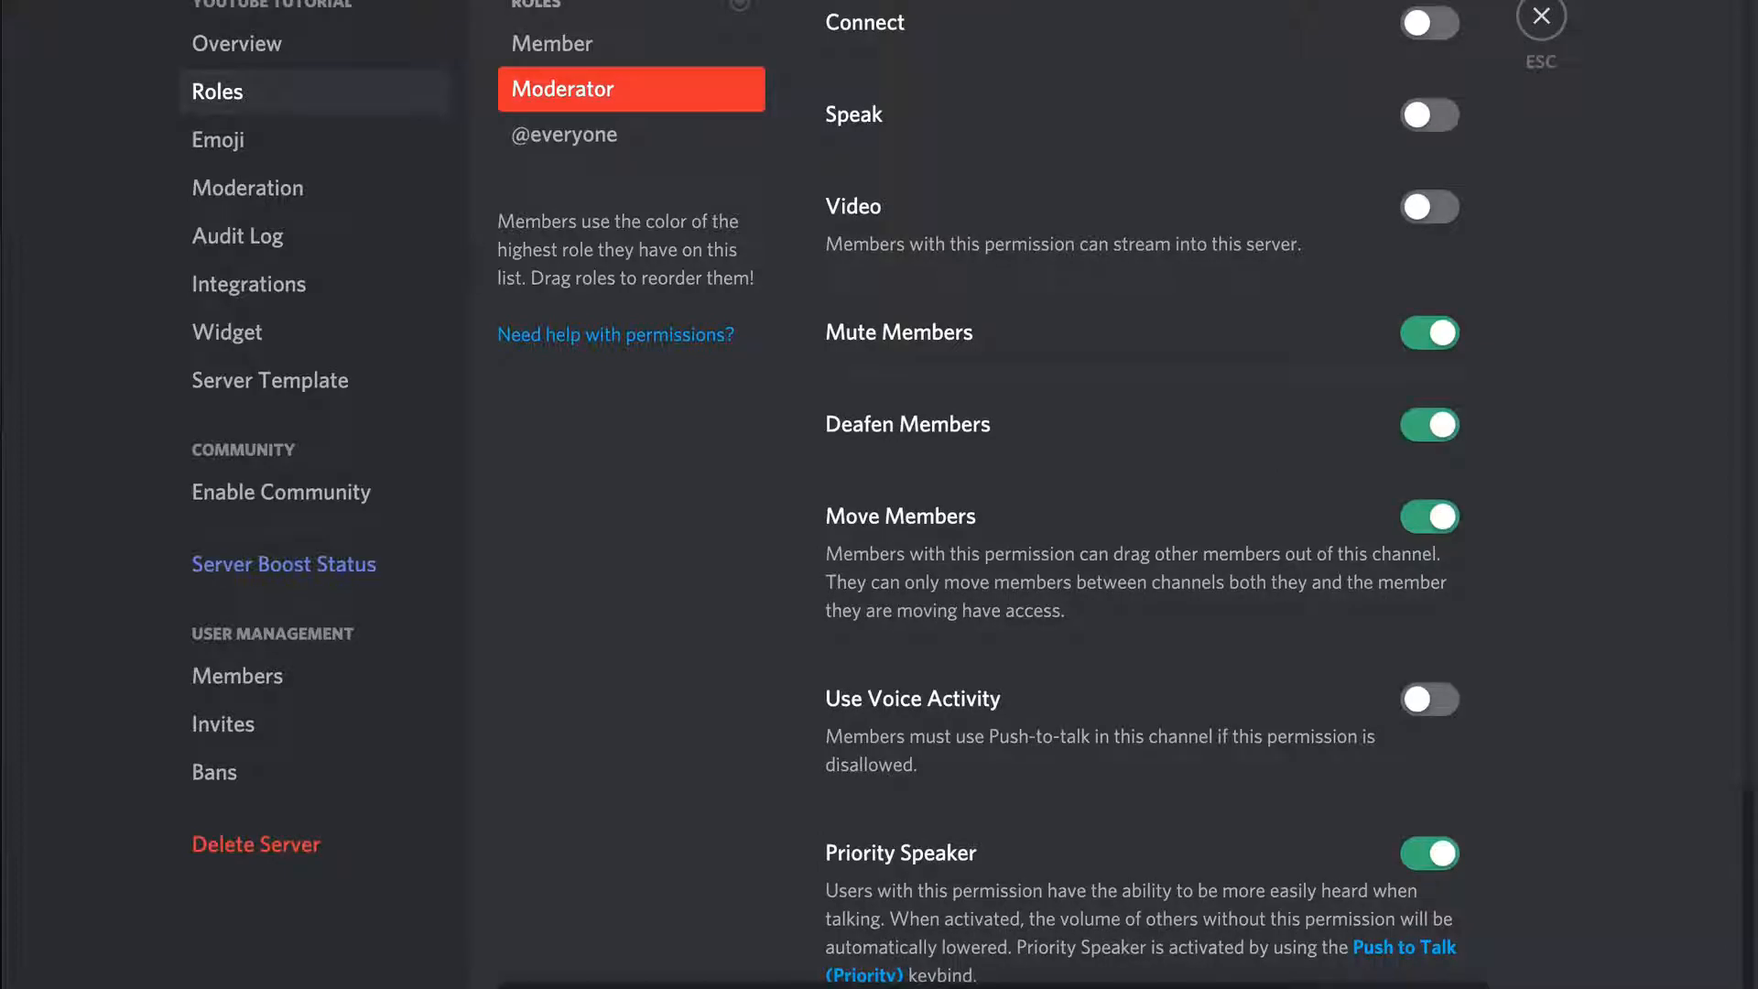
drag(557, 99, 560, 50)
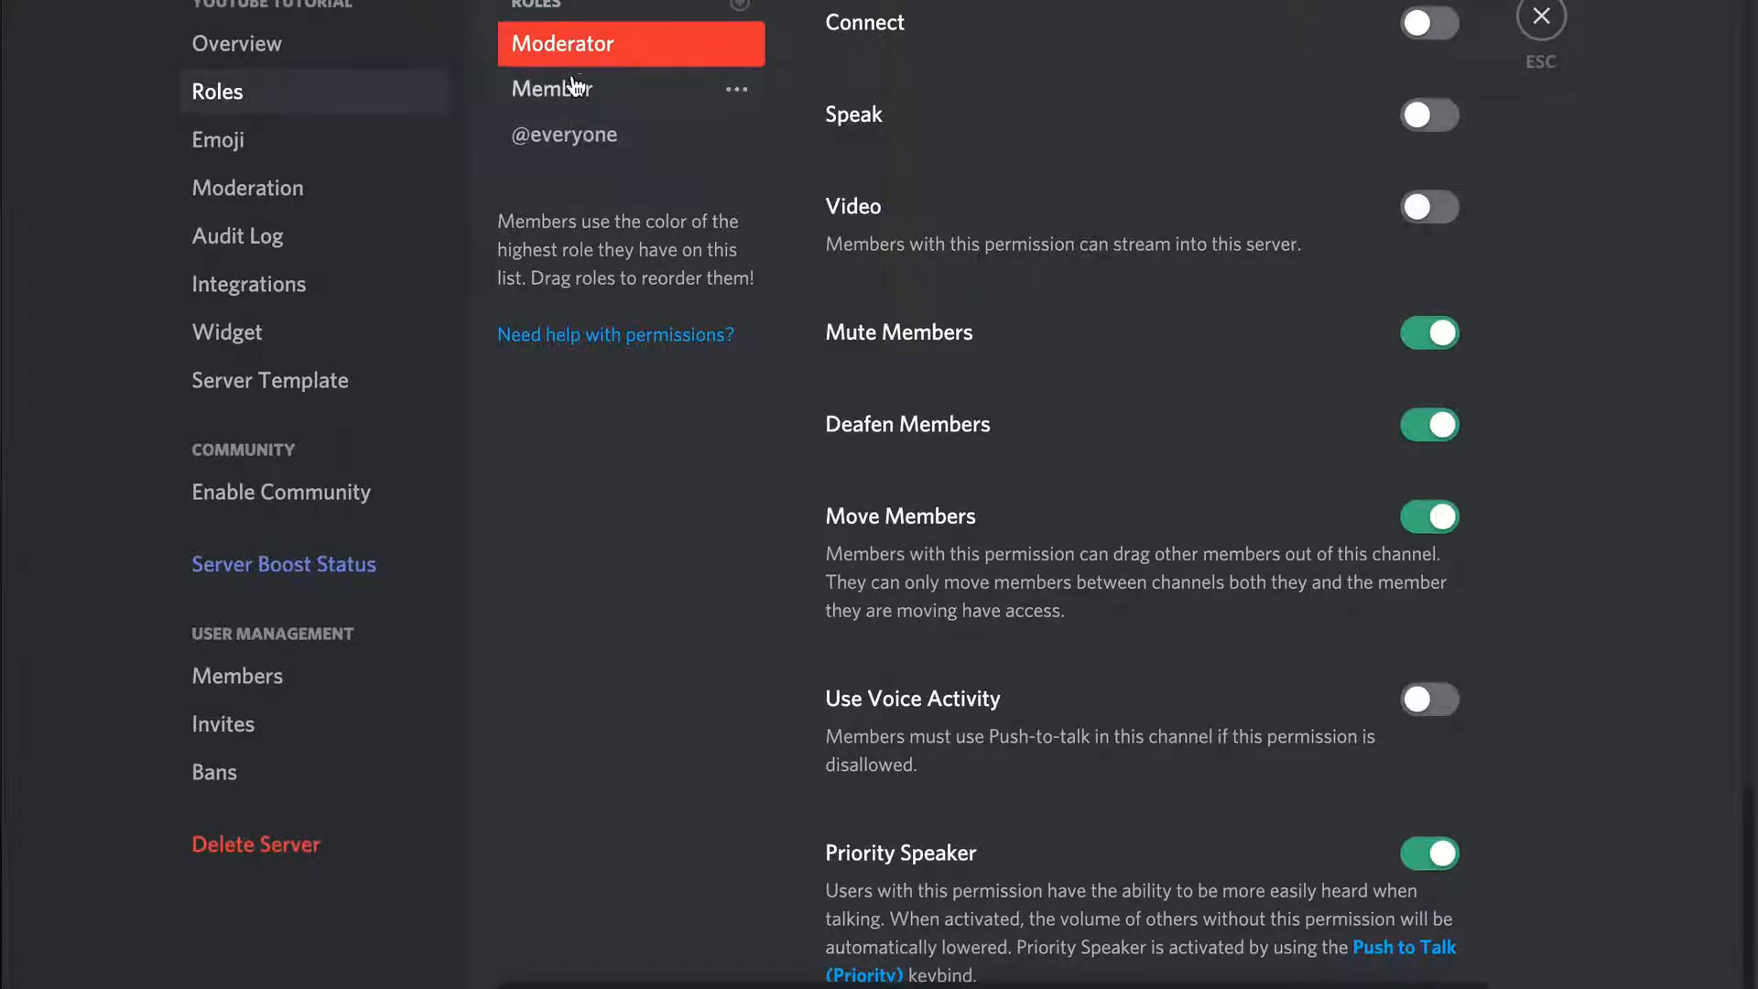
Create a new role named Admin and save the changes
click(749, 9)
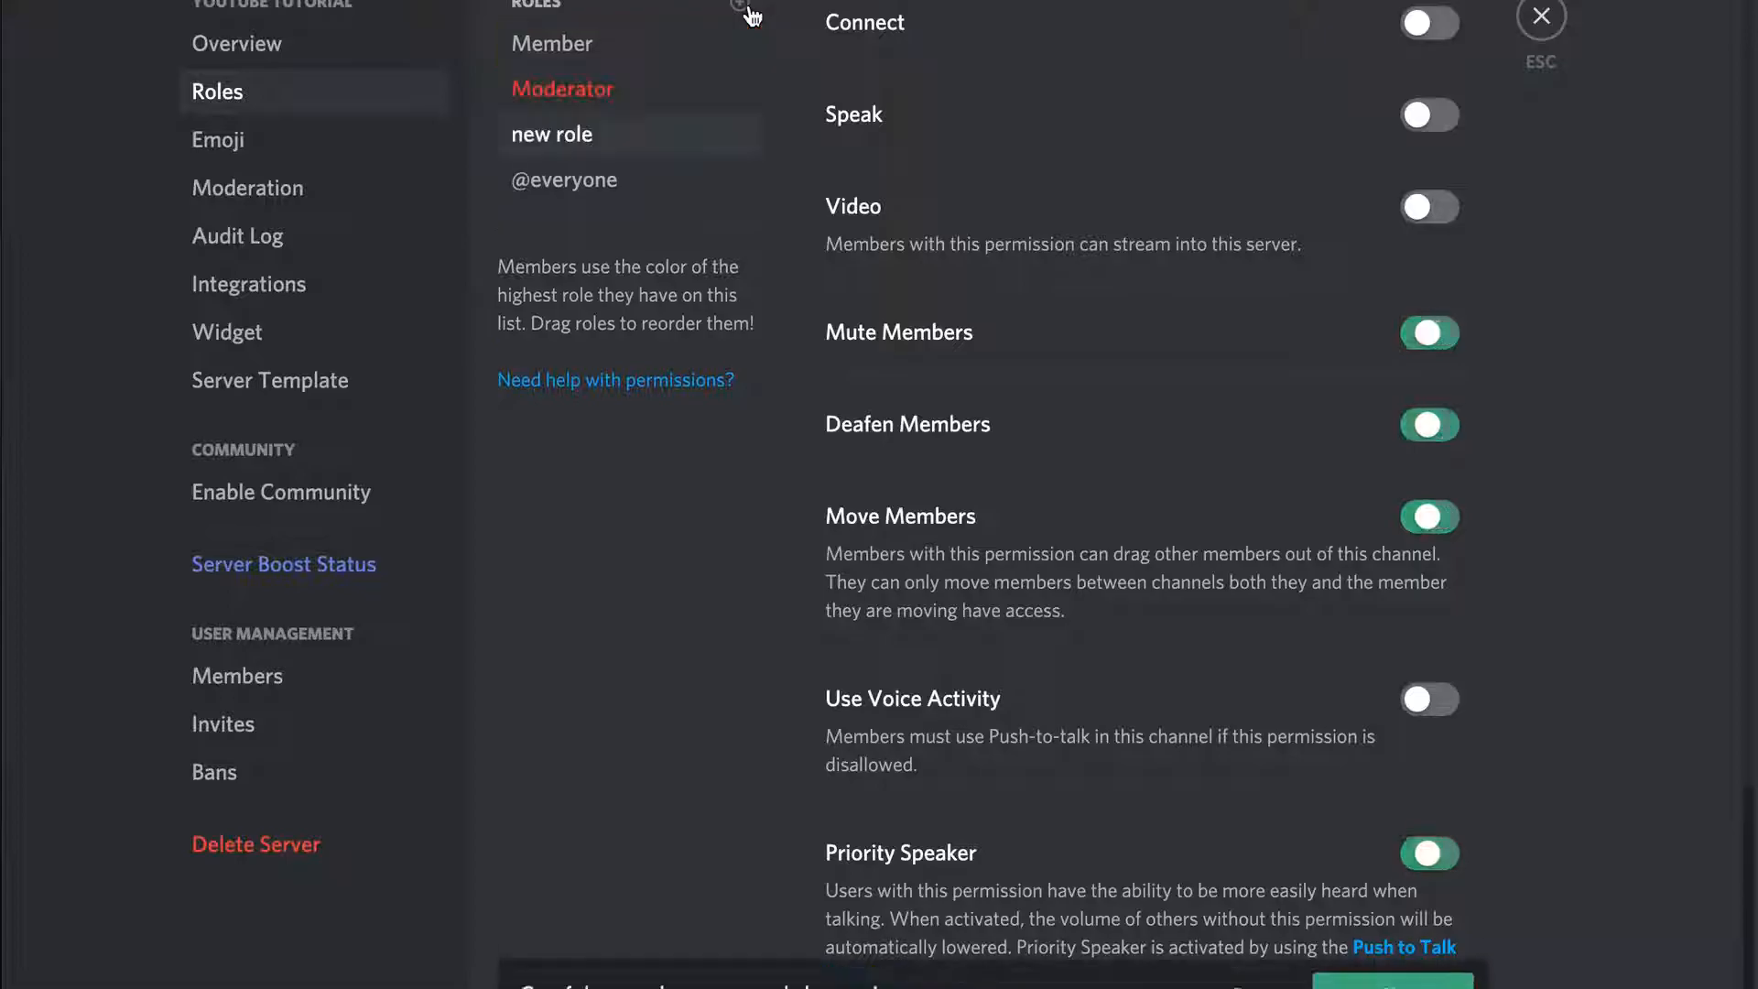
scroll(967, 260, up, 15)
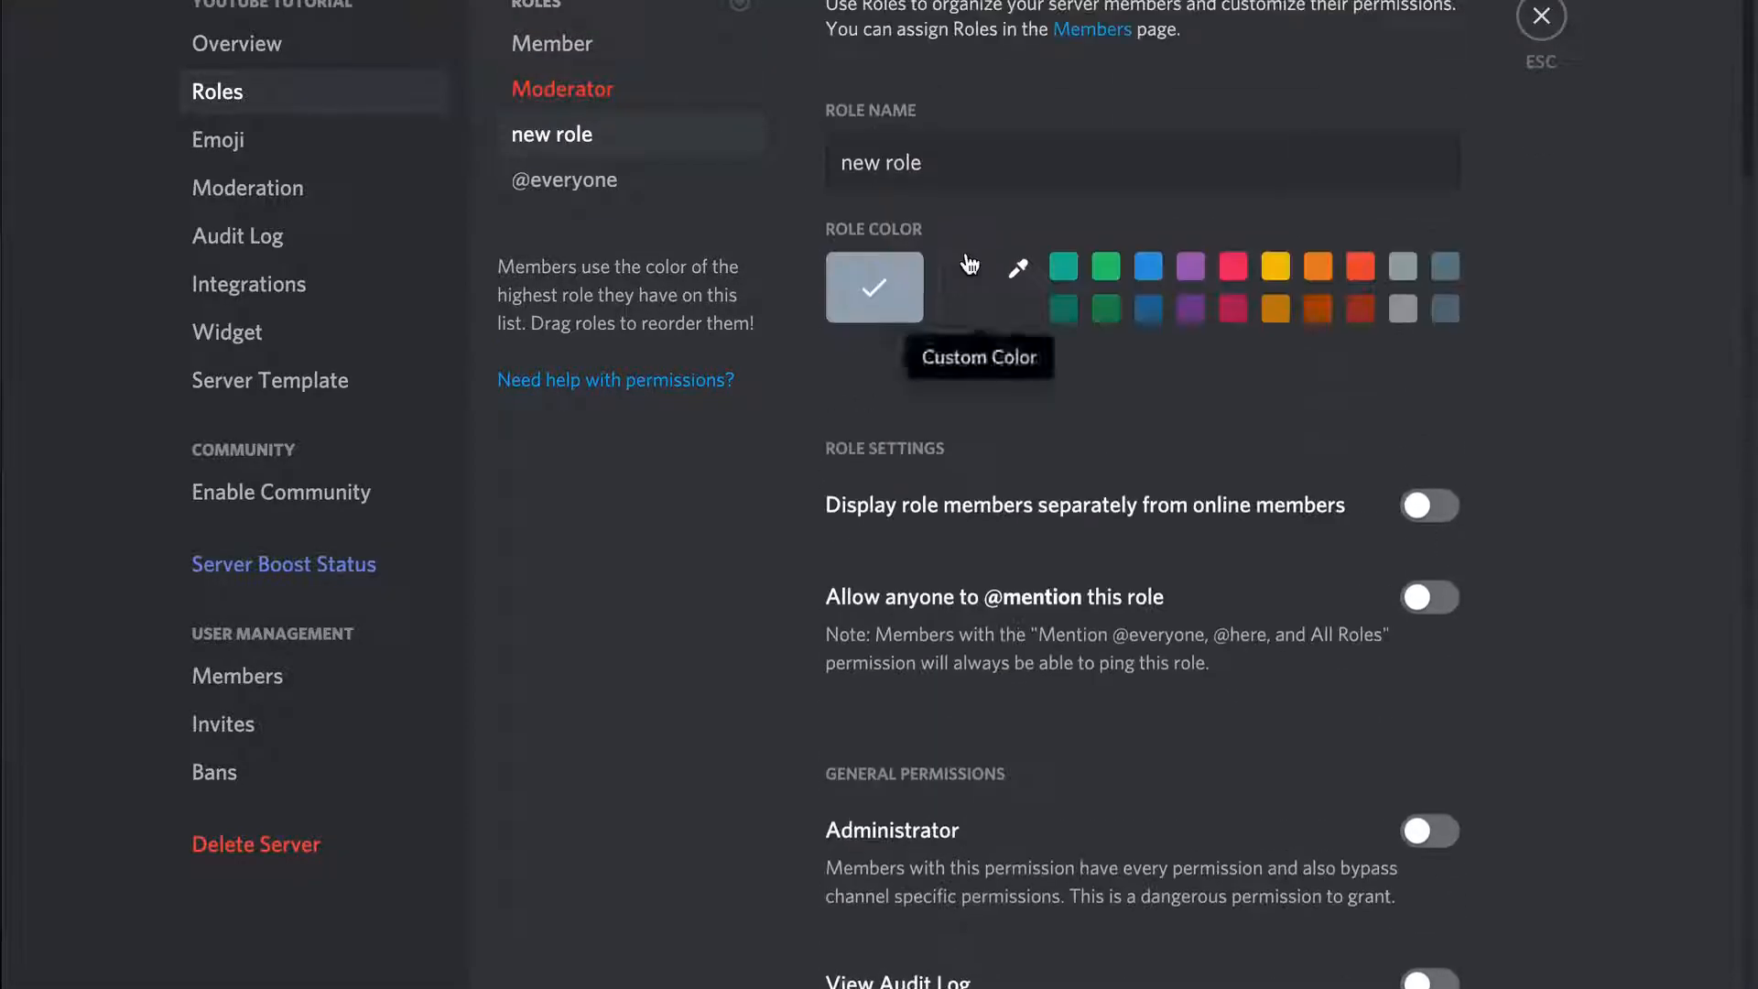
triple_click(930, 161)
text(Admin)
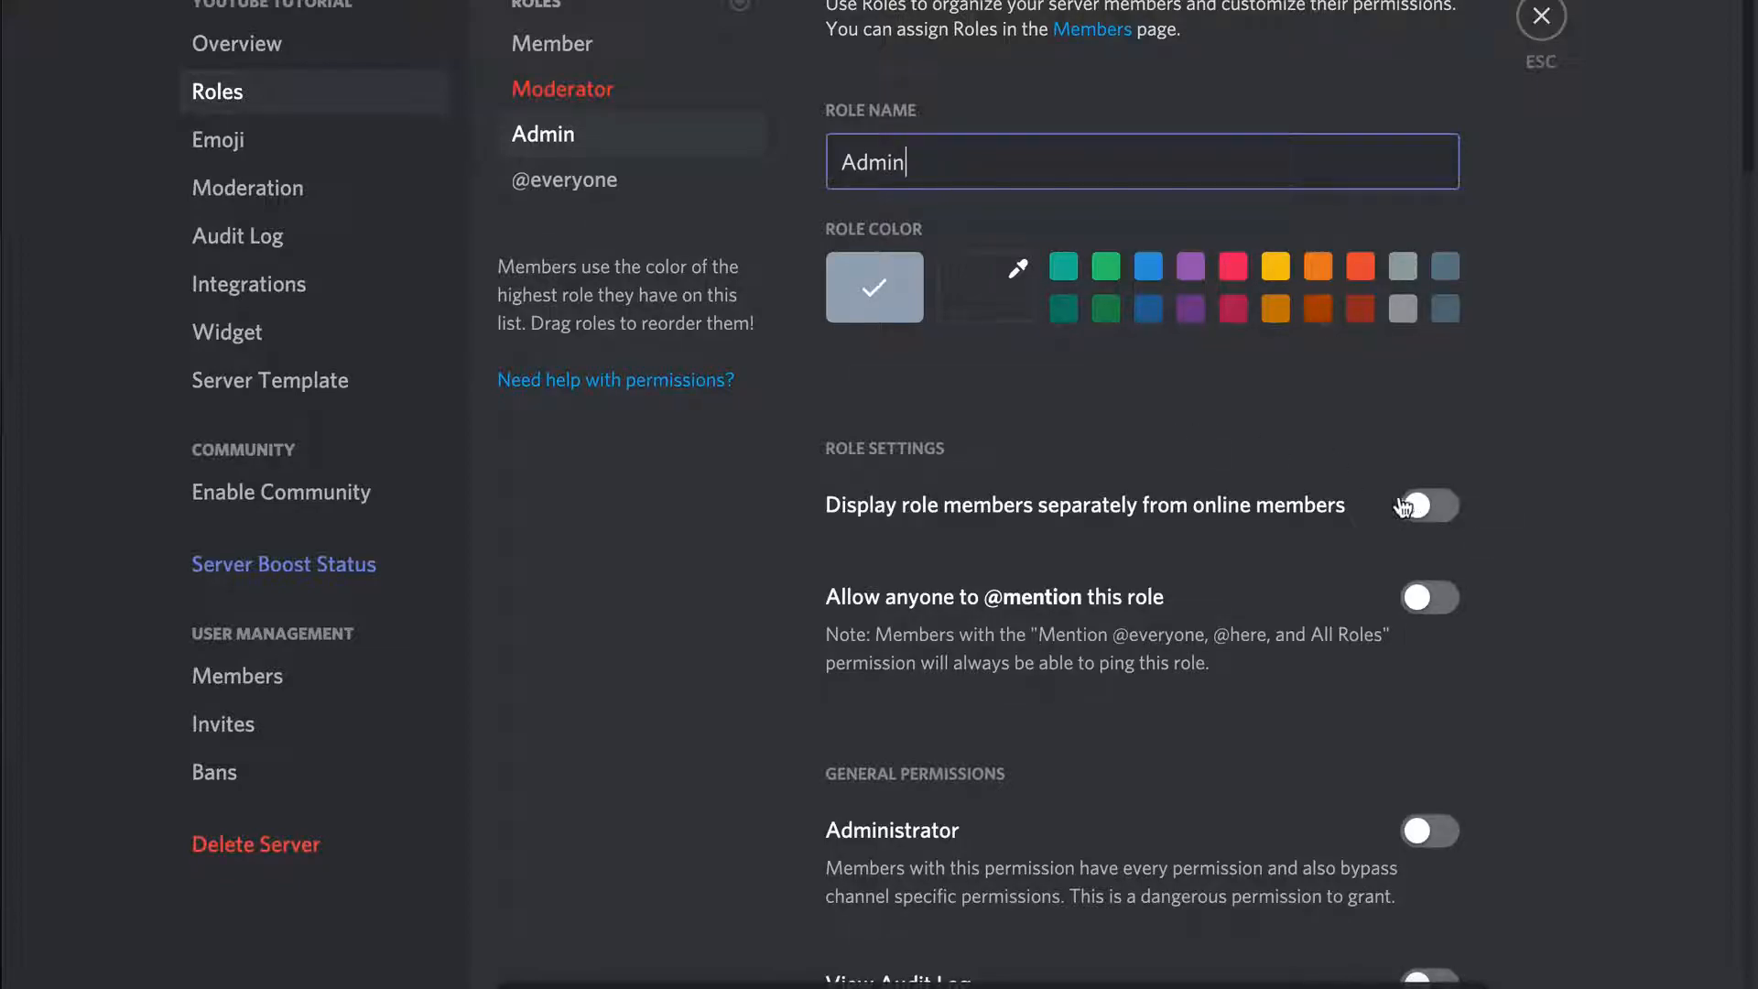
scroll(1245, 578, down, 2)
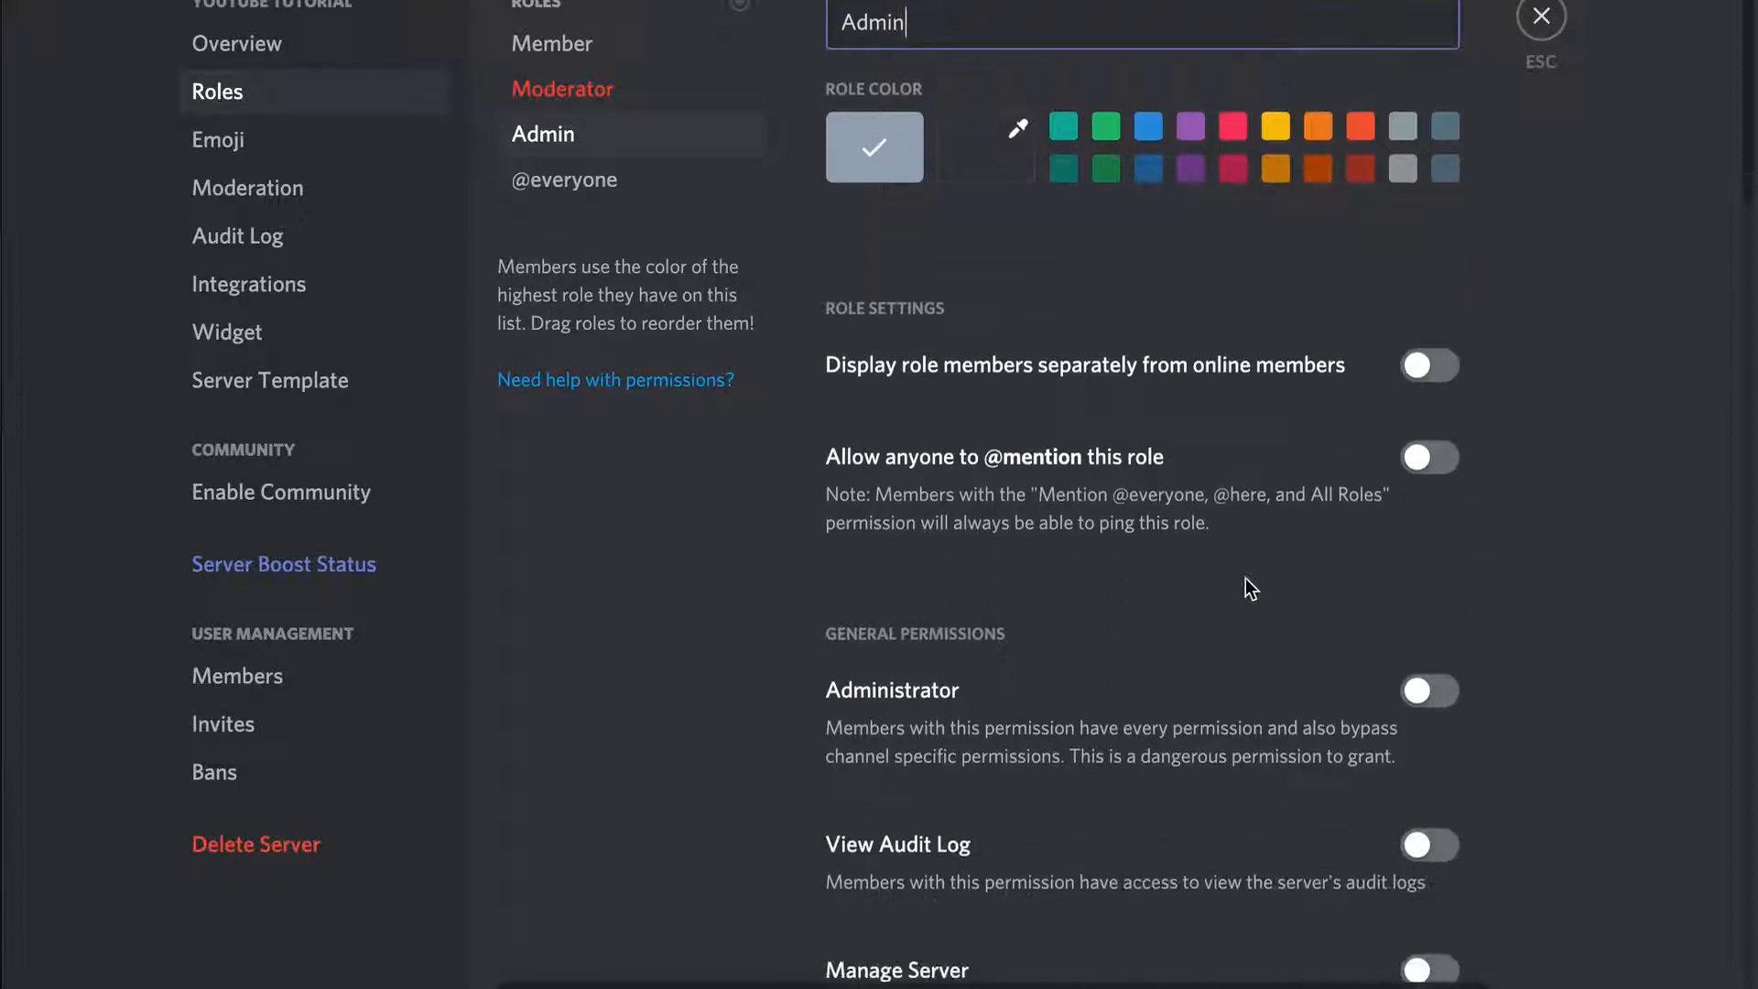
scroll(1245, 579, down, 1)
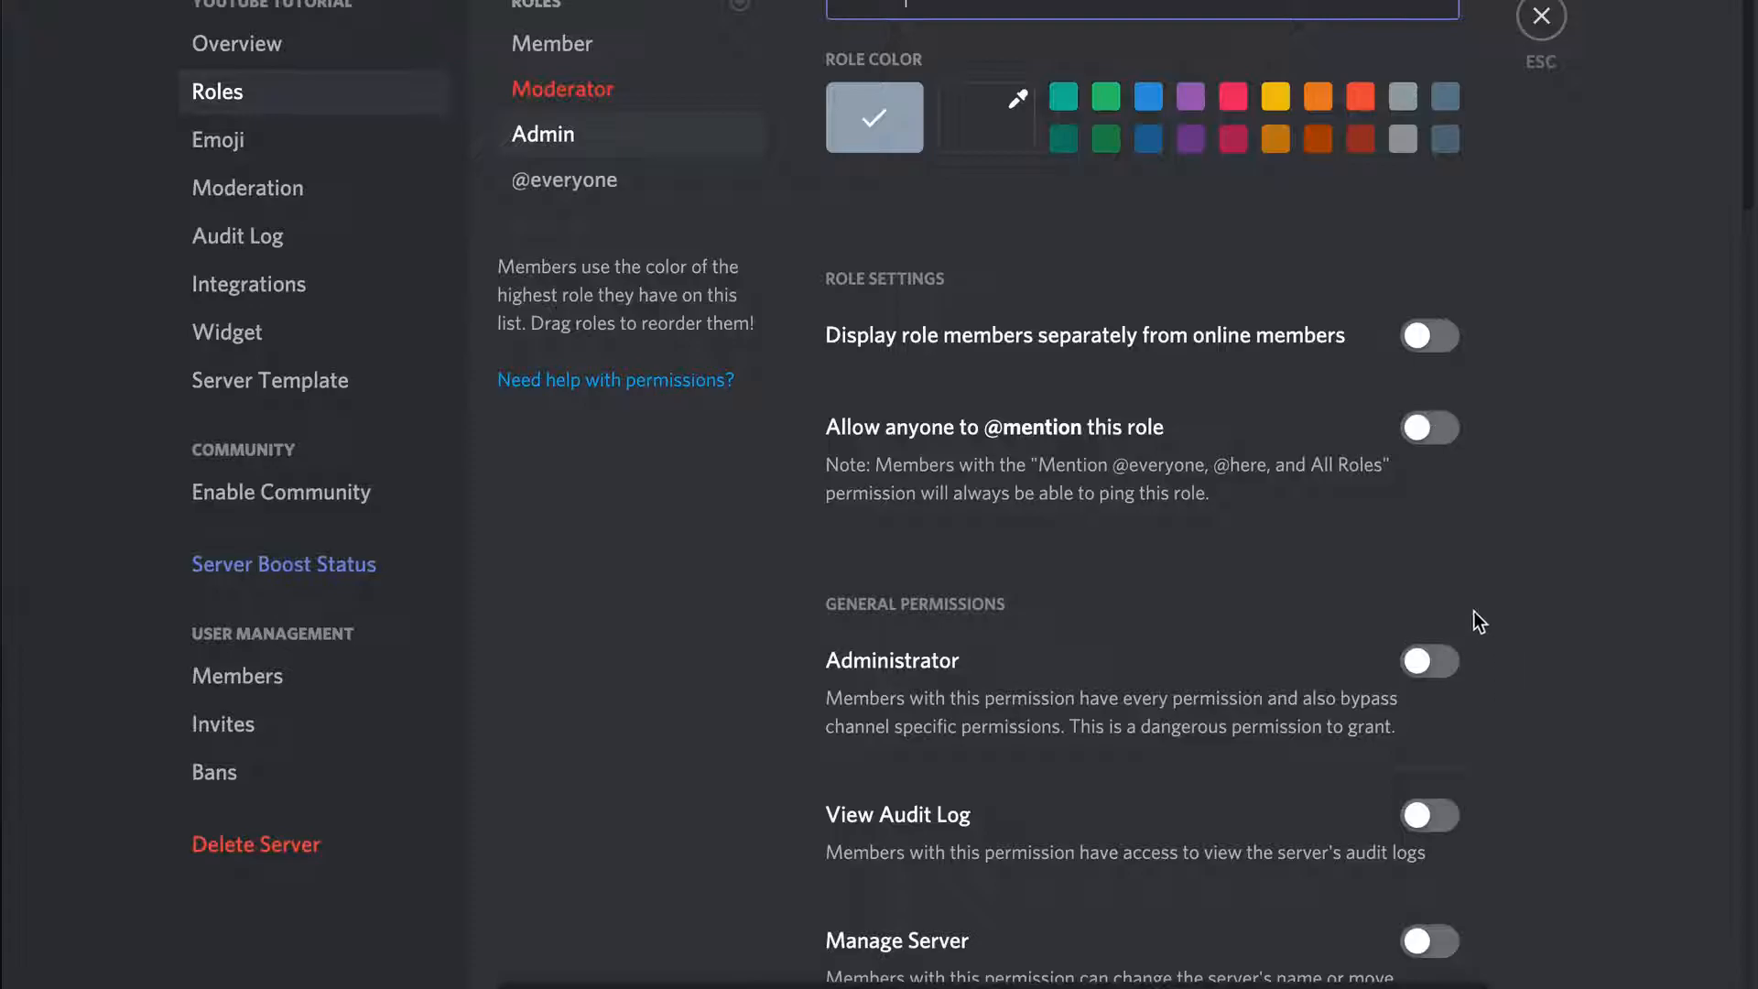
click(1373, 987)
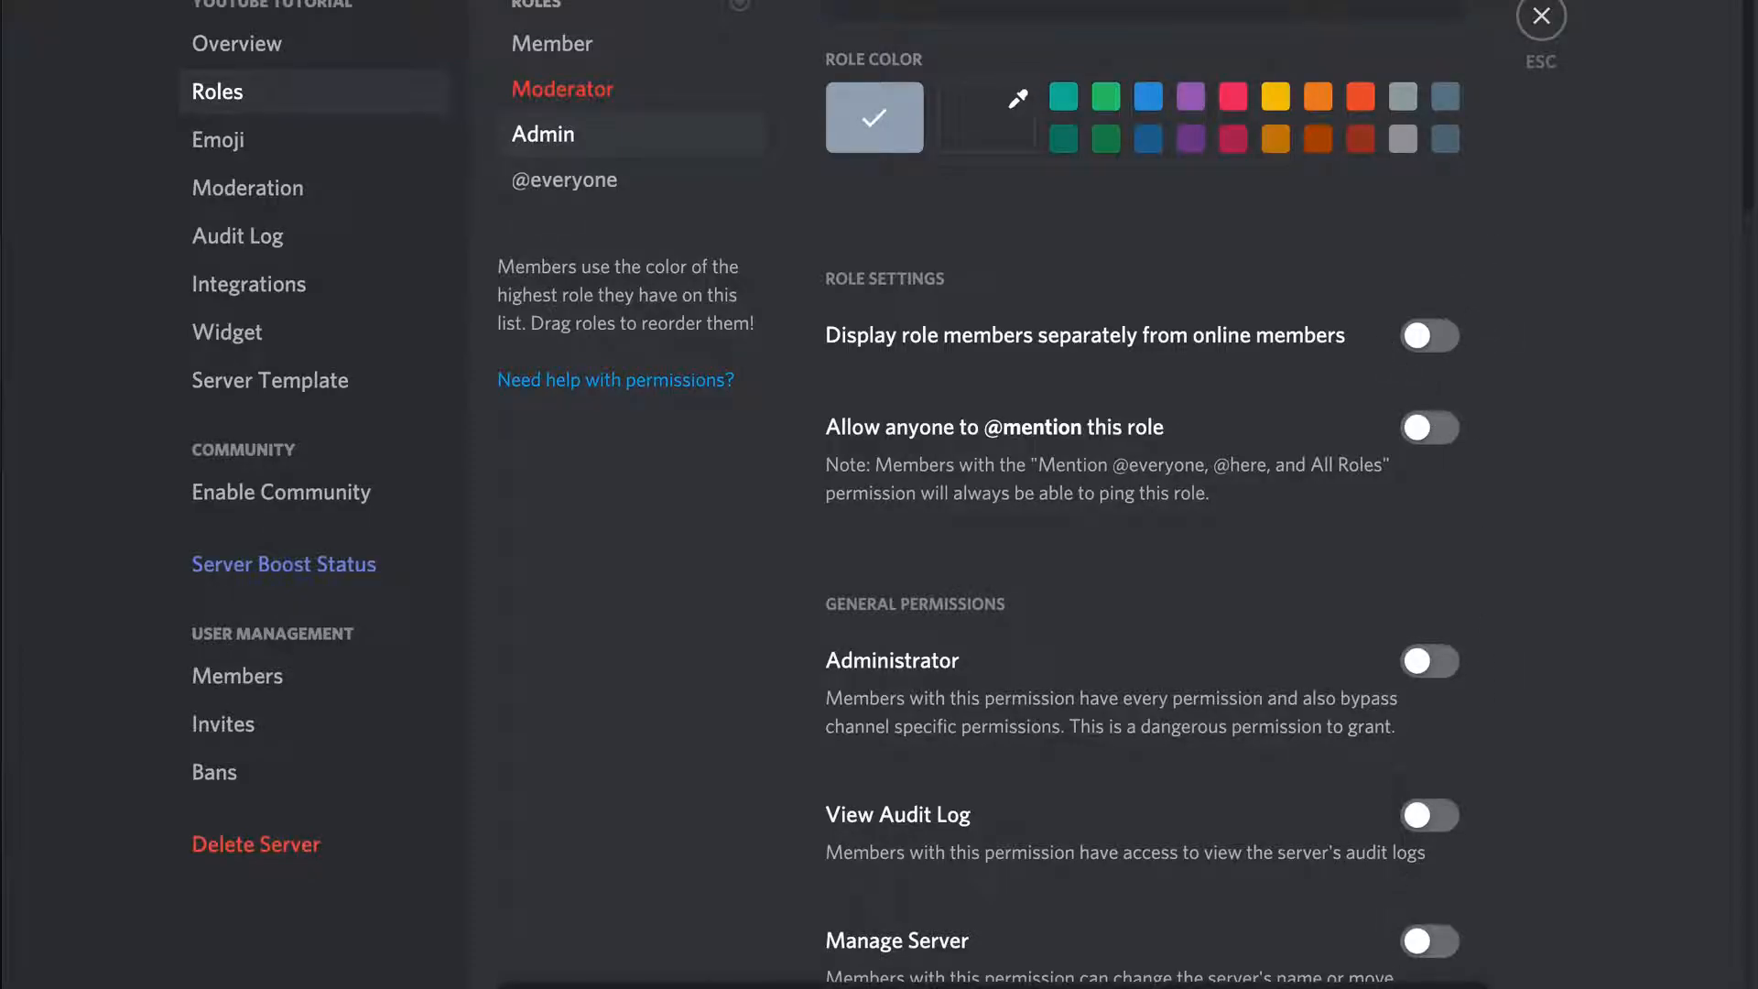
Reopen the server's role settings and arrange the roles in the order Admin, Moderator, Member
click(1542, 17)
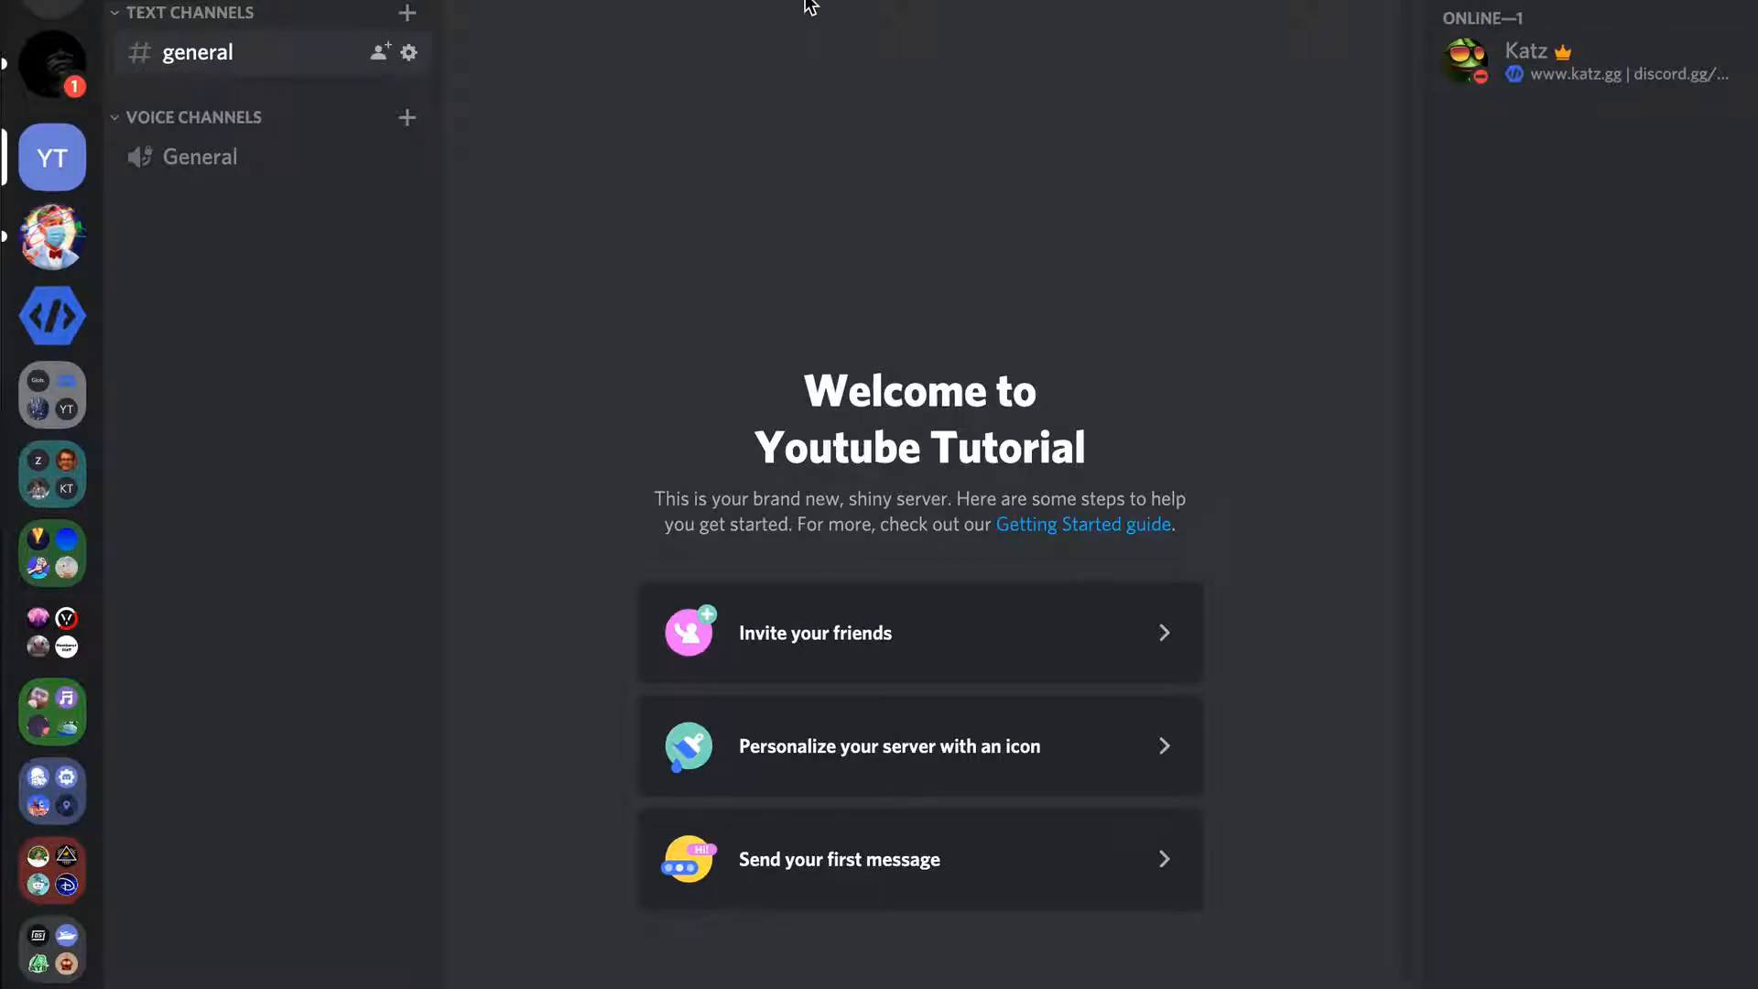
click(260, 1)
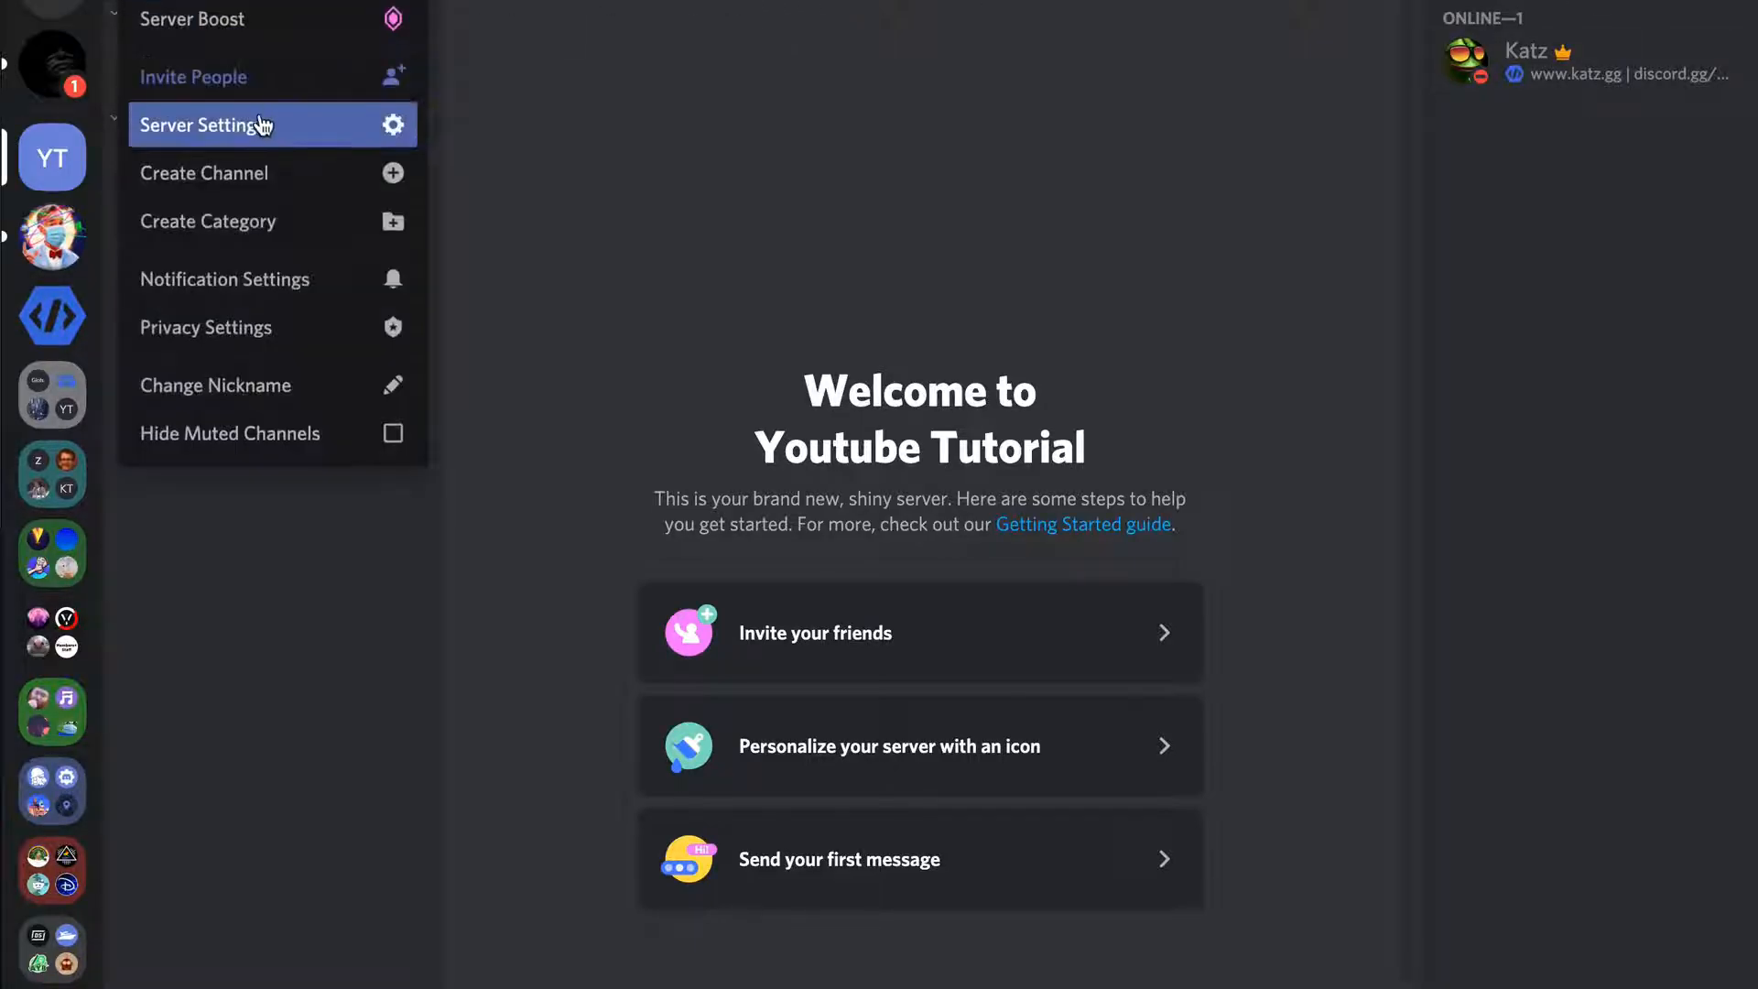
click(260, 115)
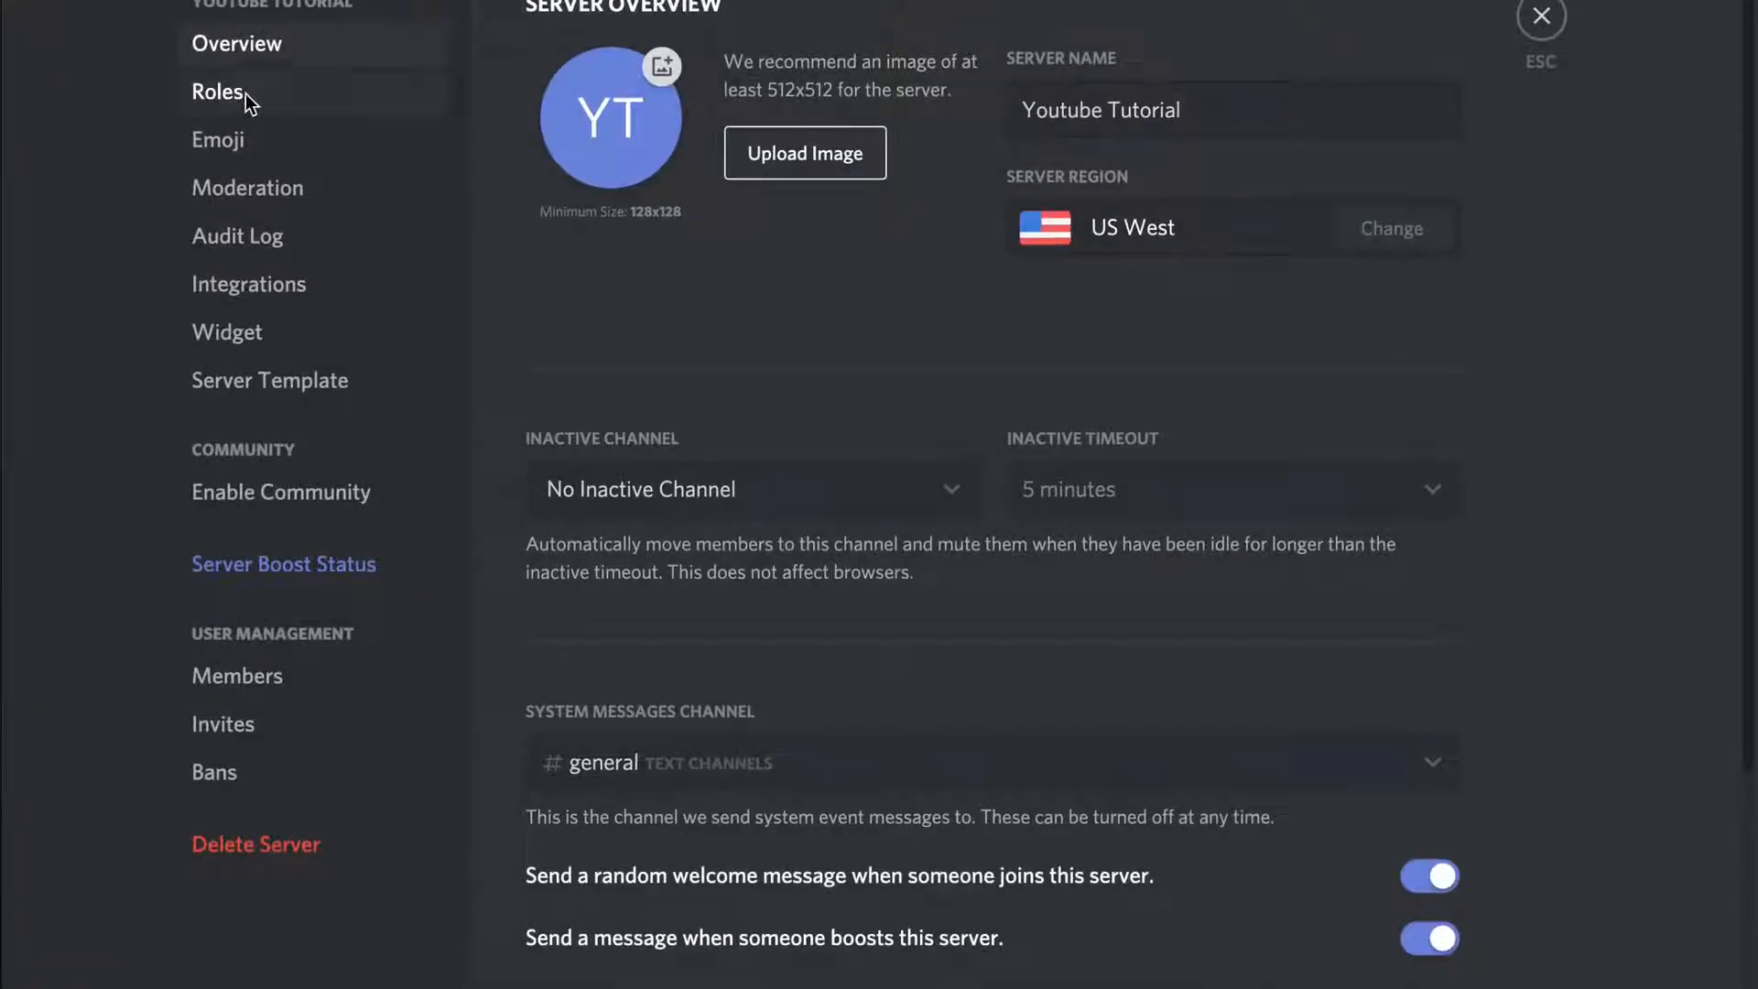
click(244, 93)
drag(577, 133, 564, 88)
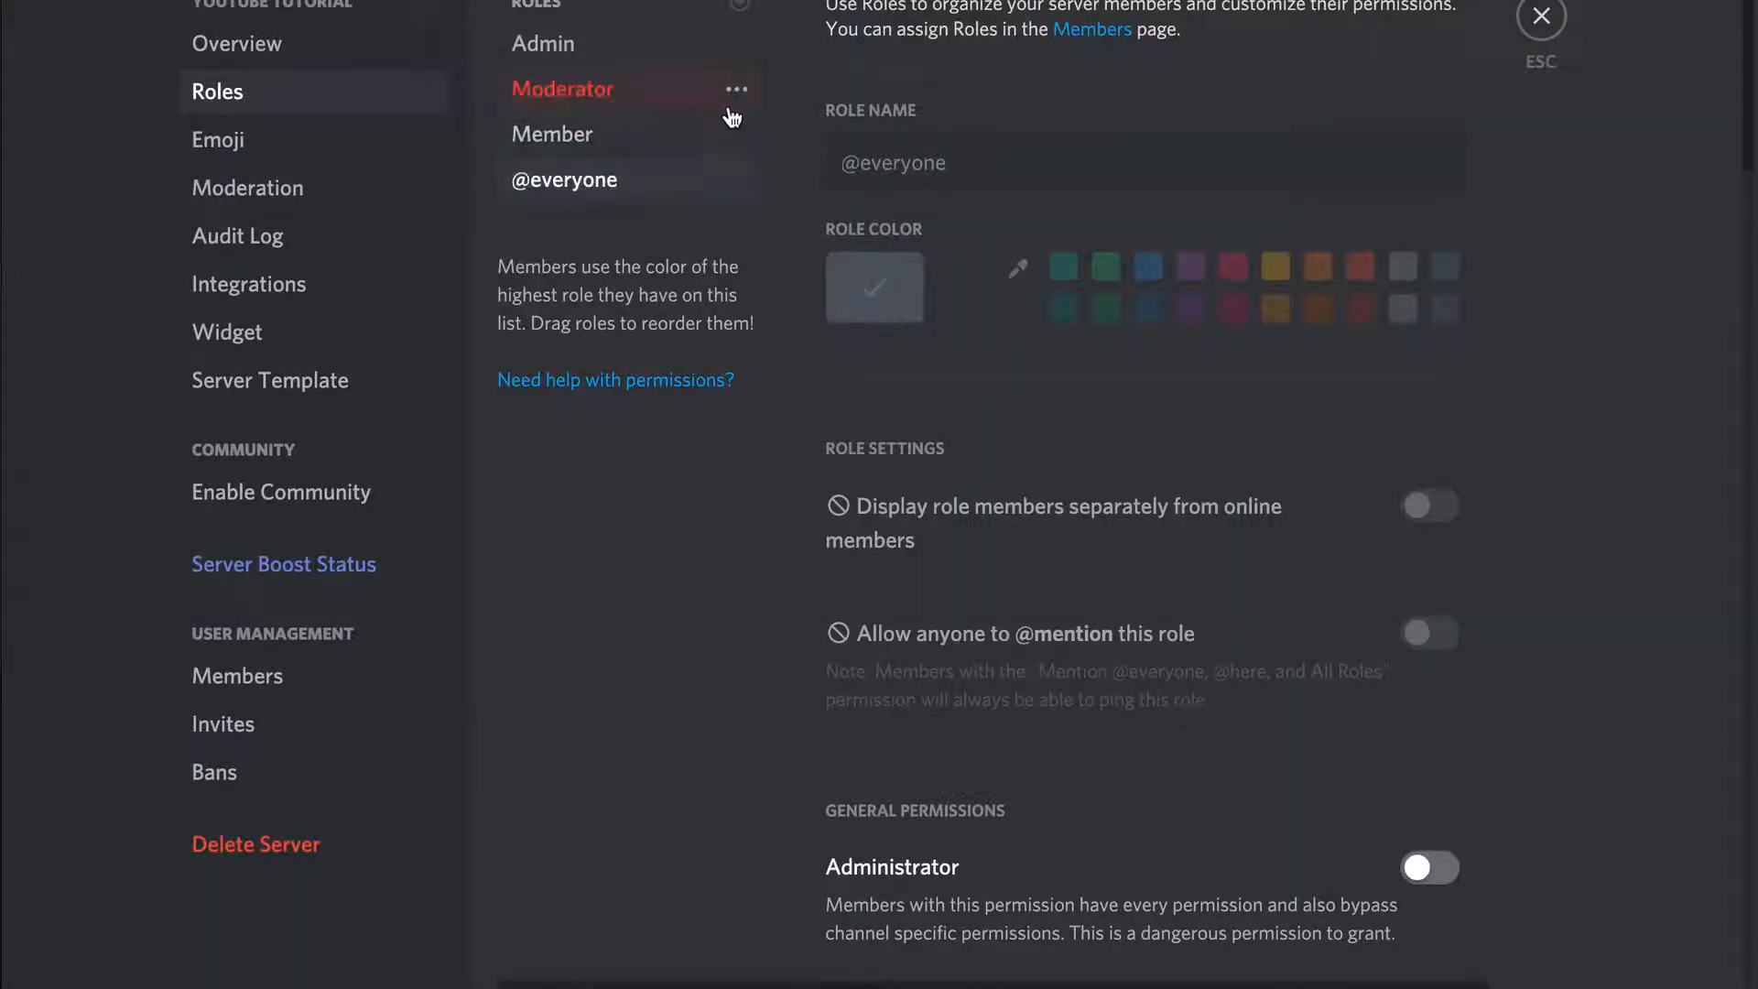
Display Admin role members separately from online members and give the role the custom purple-blue color #5538dd
click(696, 43)
click(1421, 513)
click(1007, 289)
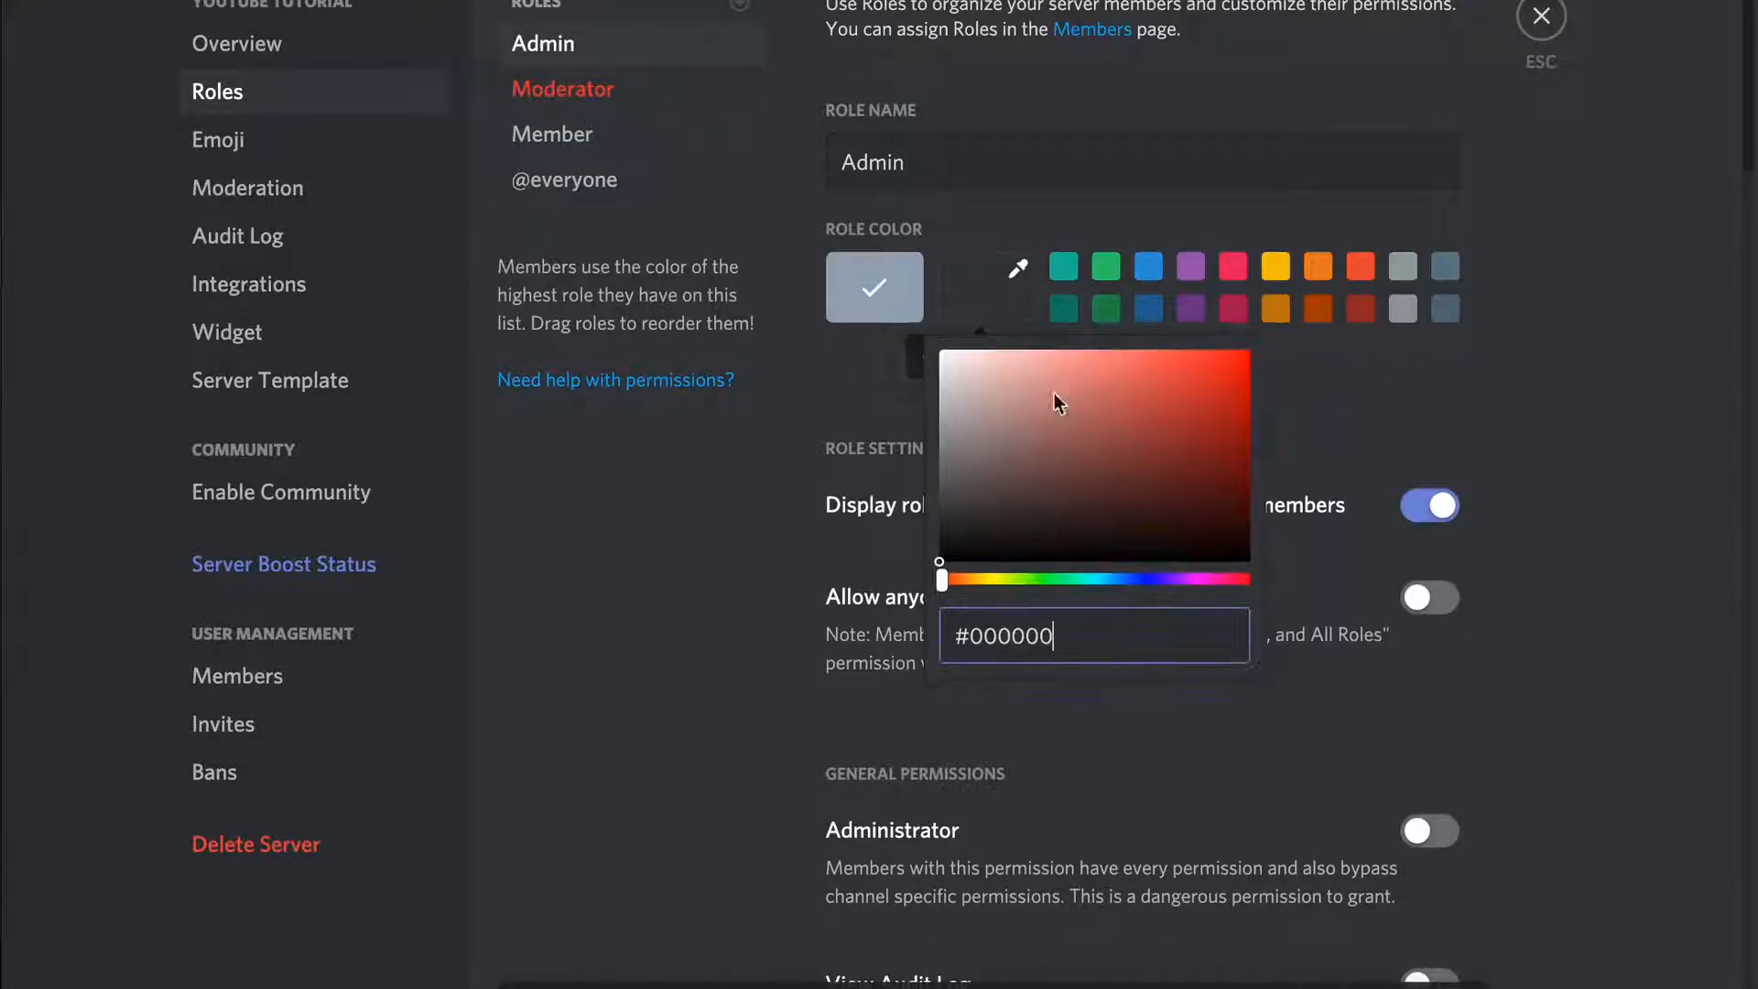
click(1155, 581)
click(1172, 379)
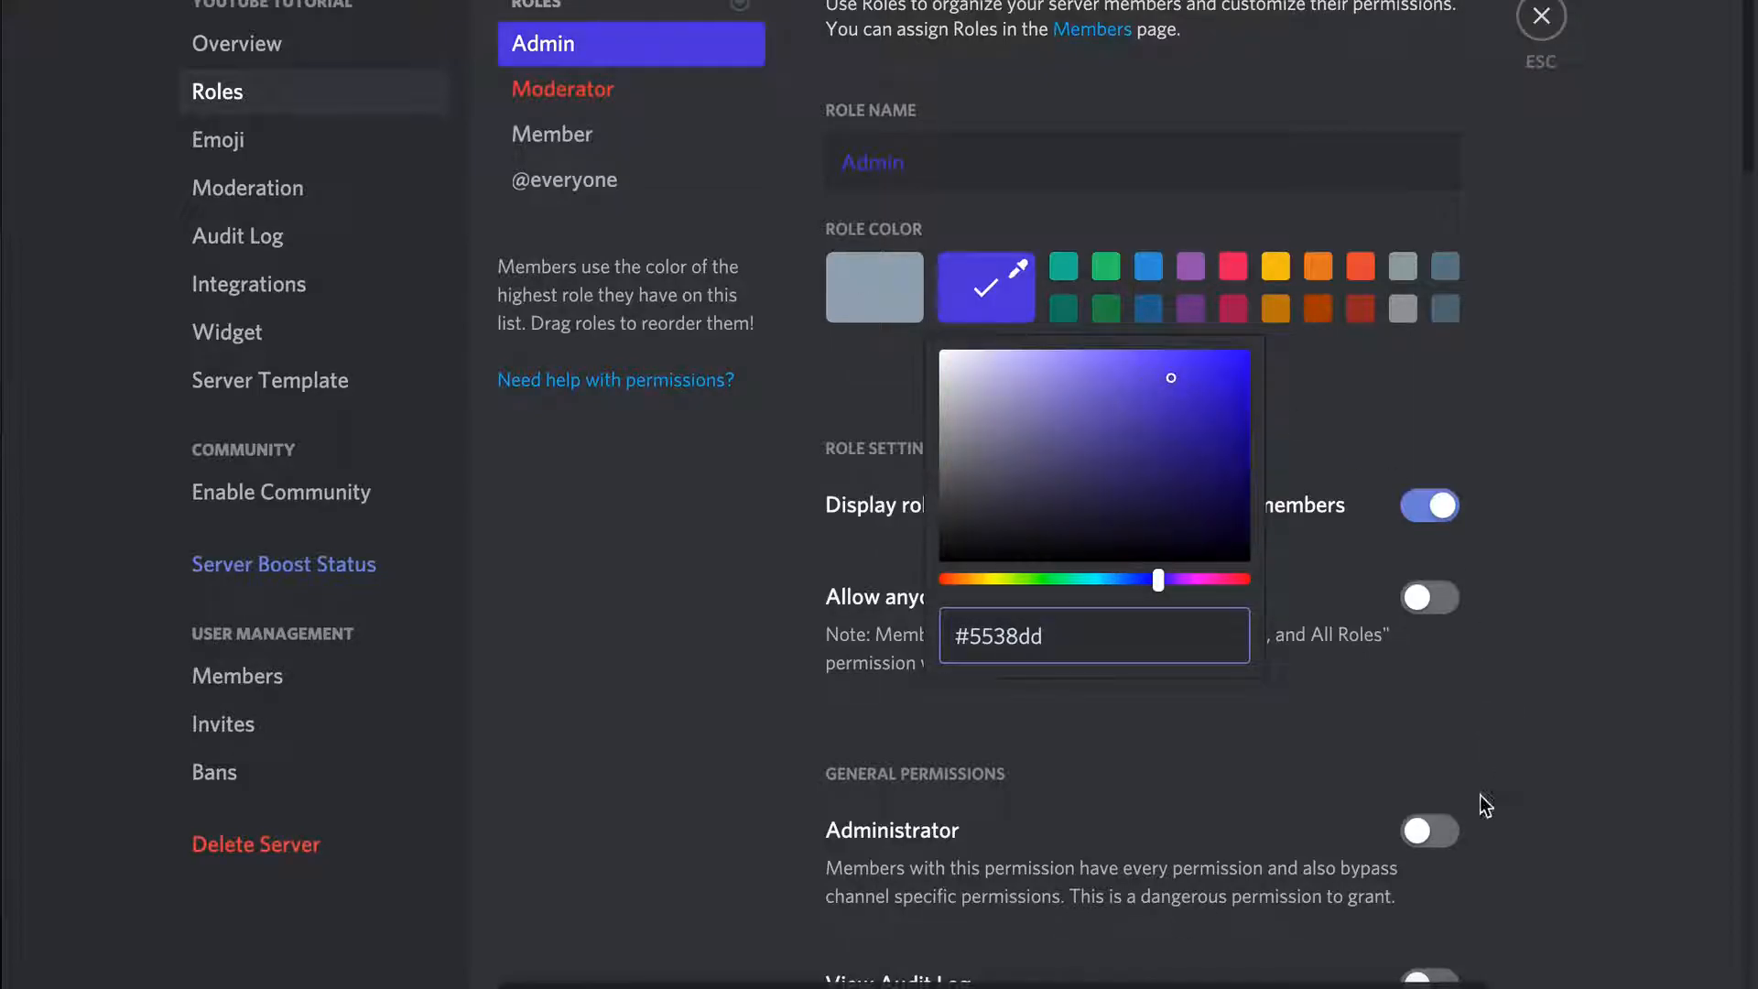
click(1346, 732)
Enable the Administrator permission for the Admin role and look over its remaining permissions
scroll(1200, 721, down, 3)
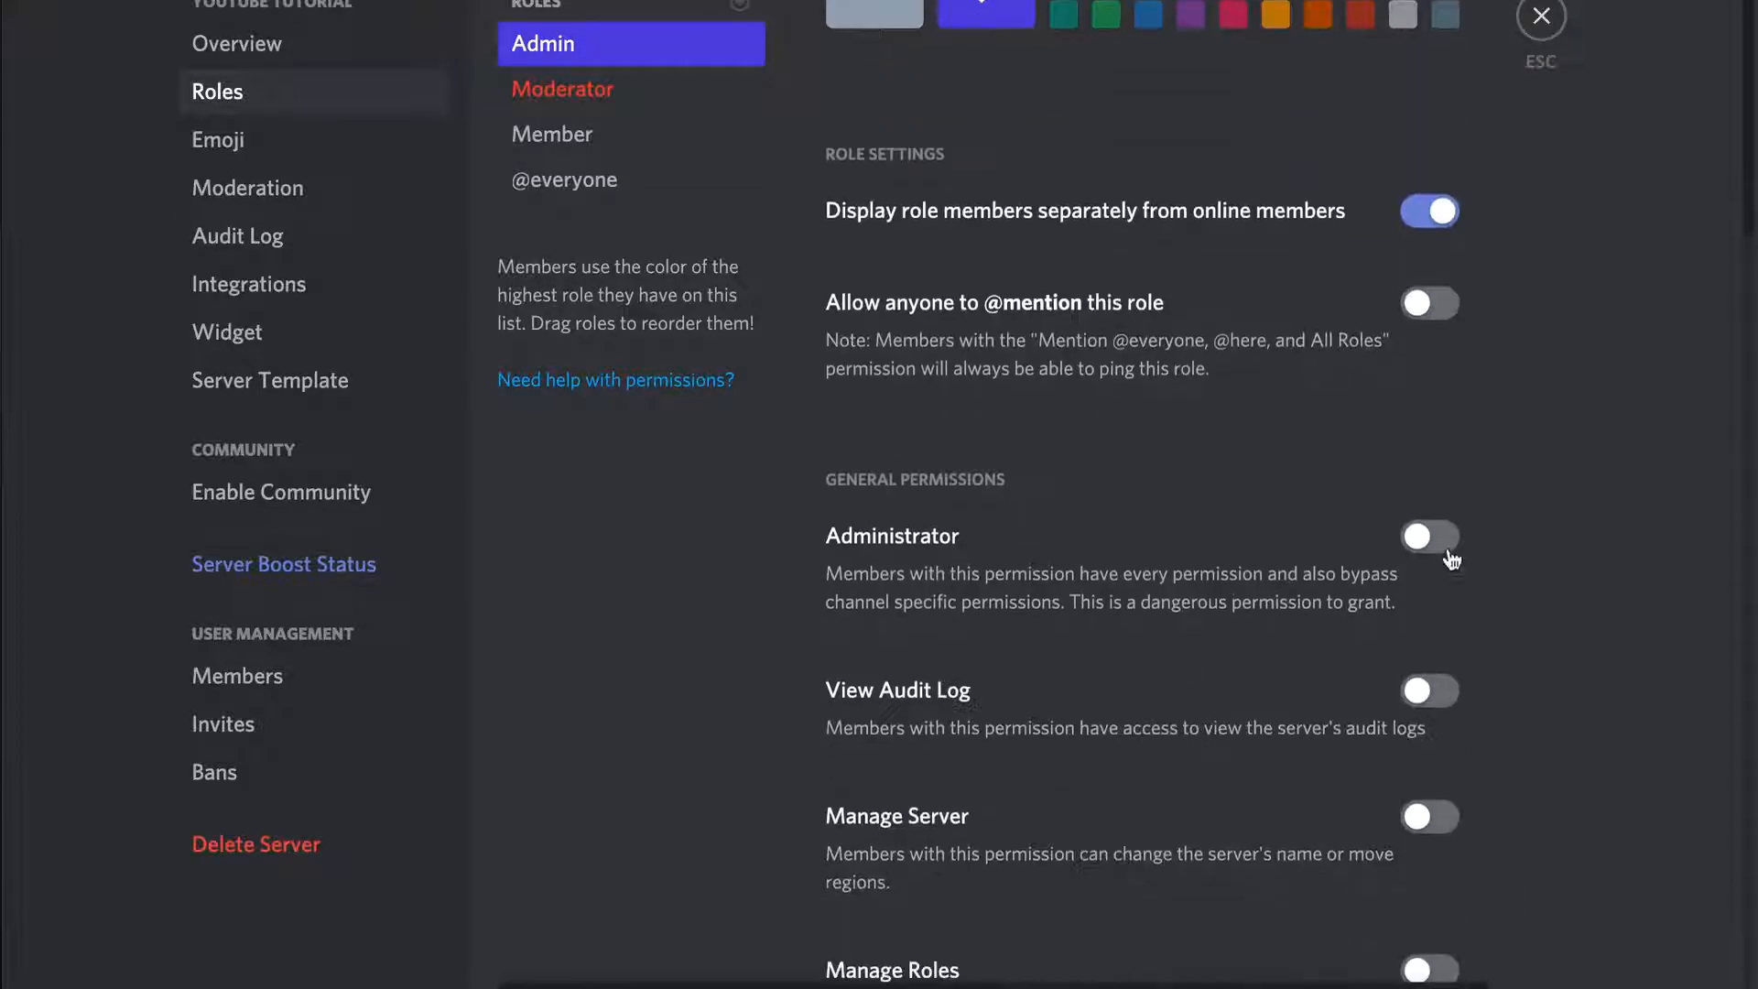
click(1421, 539)
scroll(978, 601, down, 20)
scroll(972, 584, up, 10)
scroll(972, 585, up, 10)
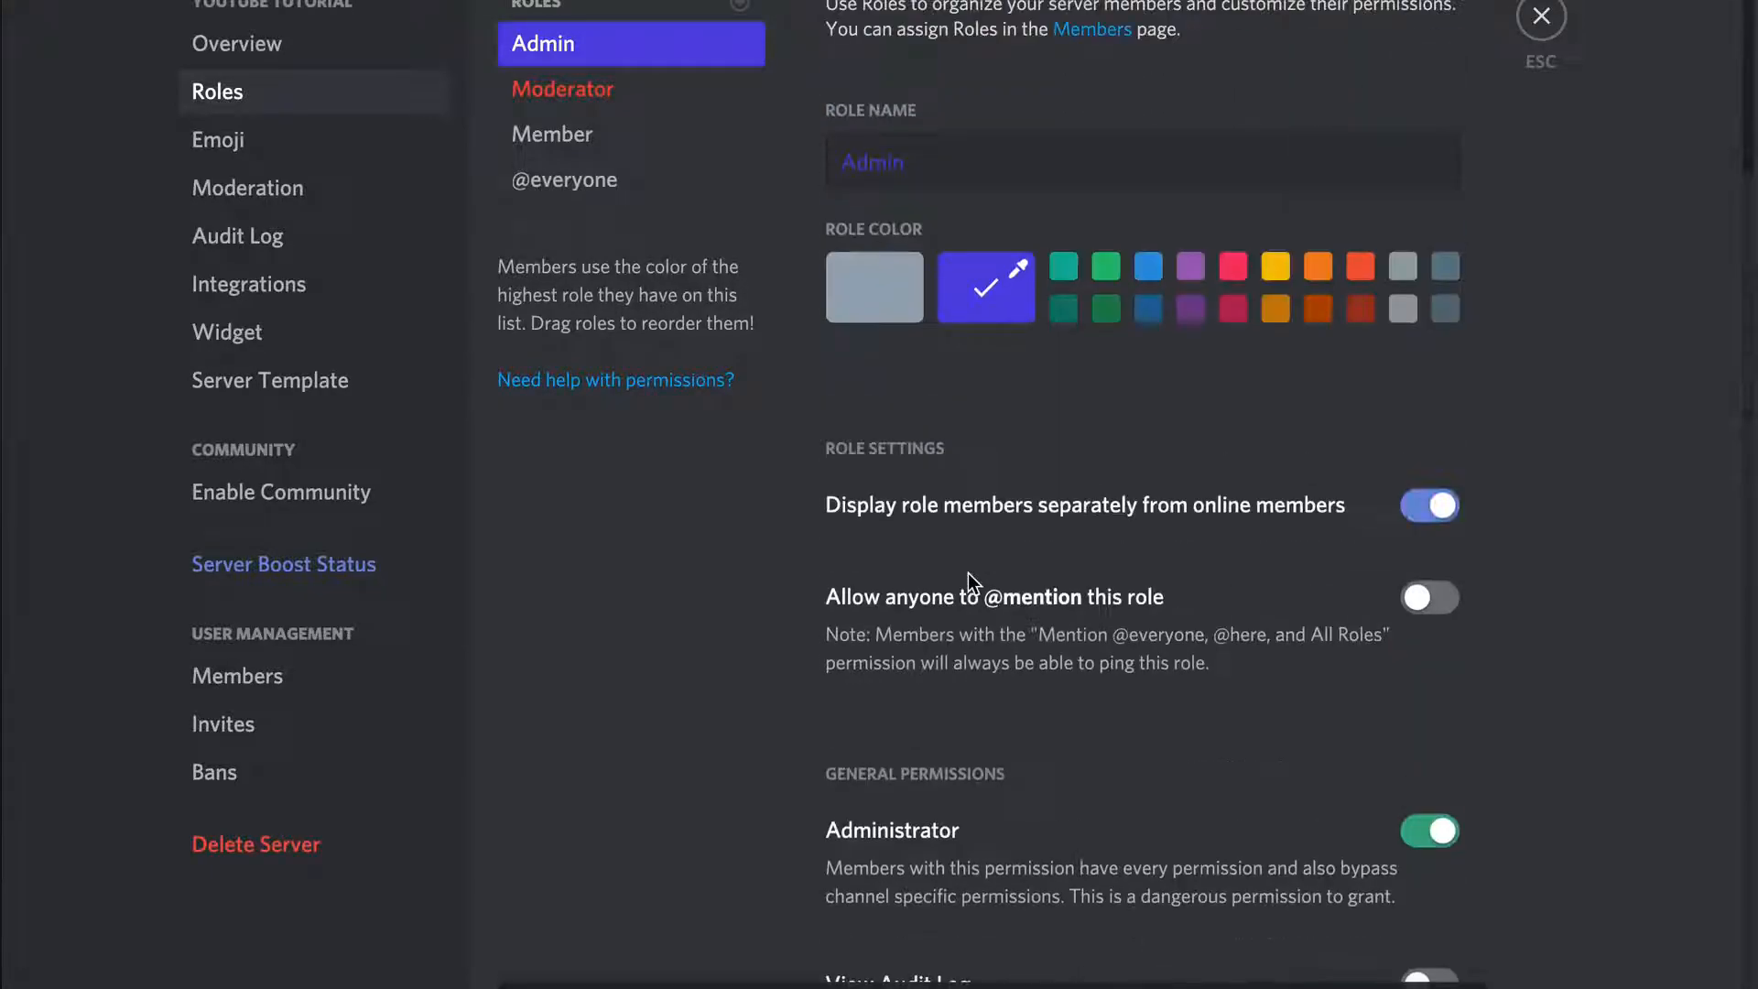
Create a new role named Bot and place it between Admin and Moderator in the role order
click(742, 8)
triple_click(983, 175)
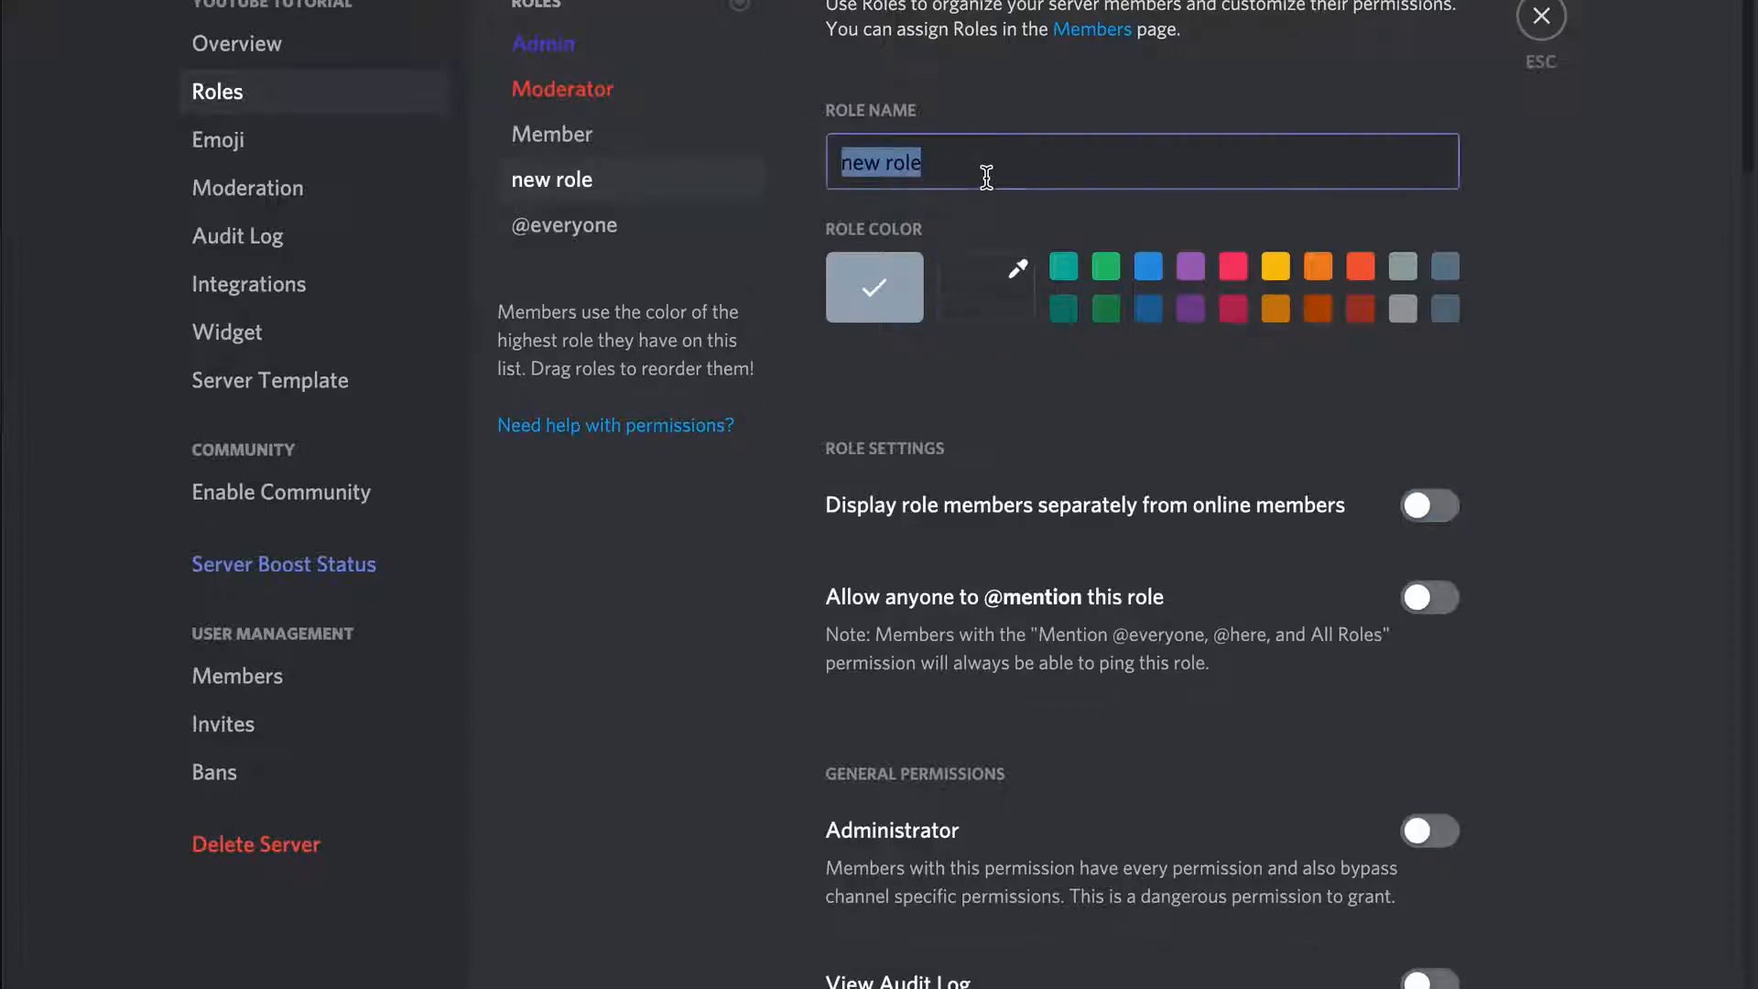
text(Bot)
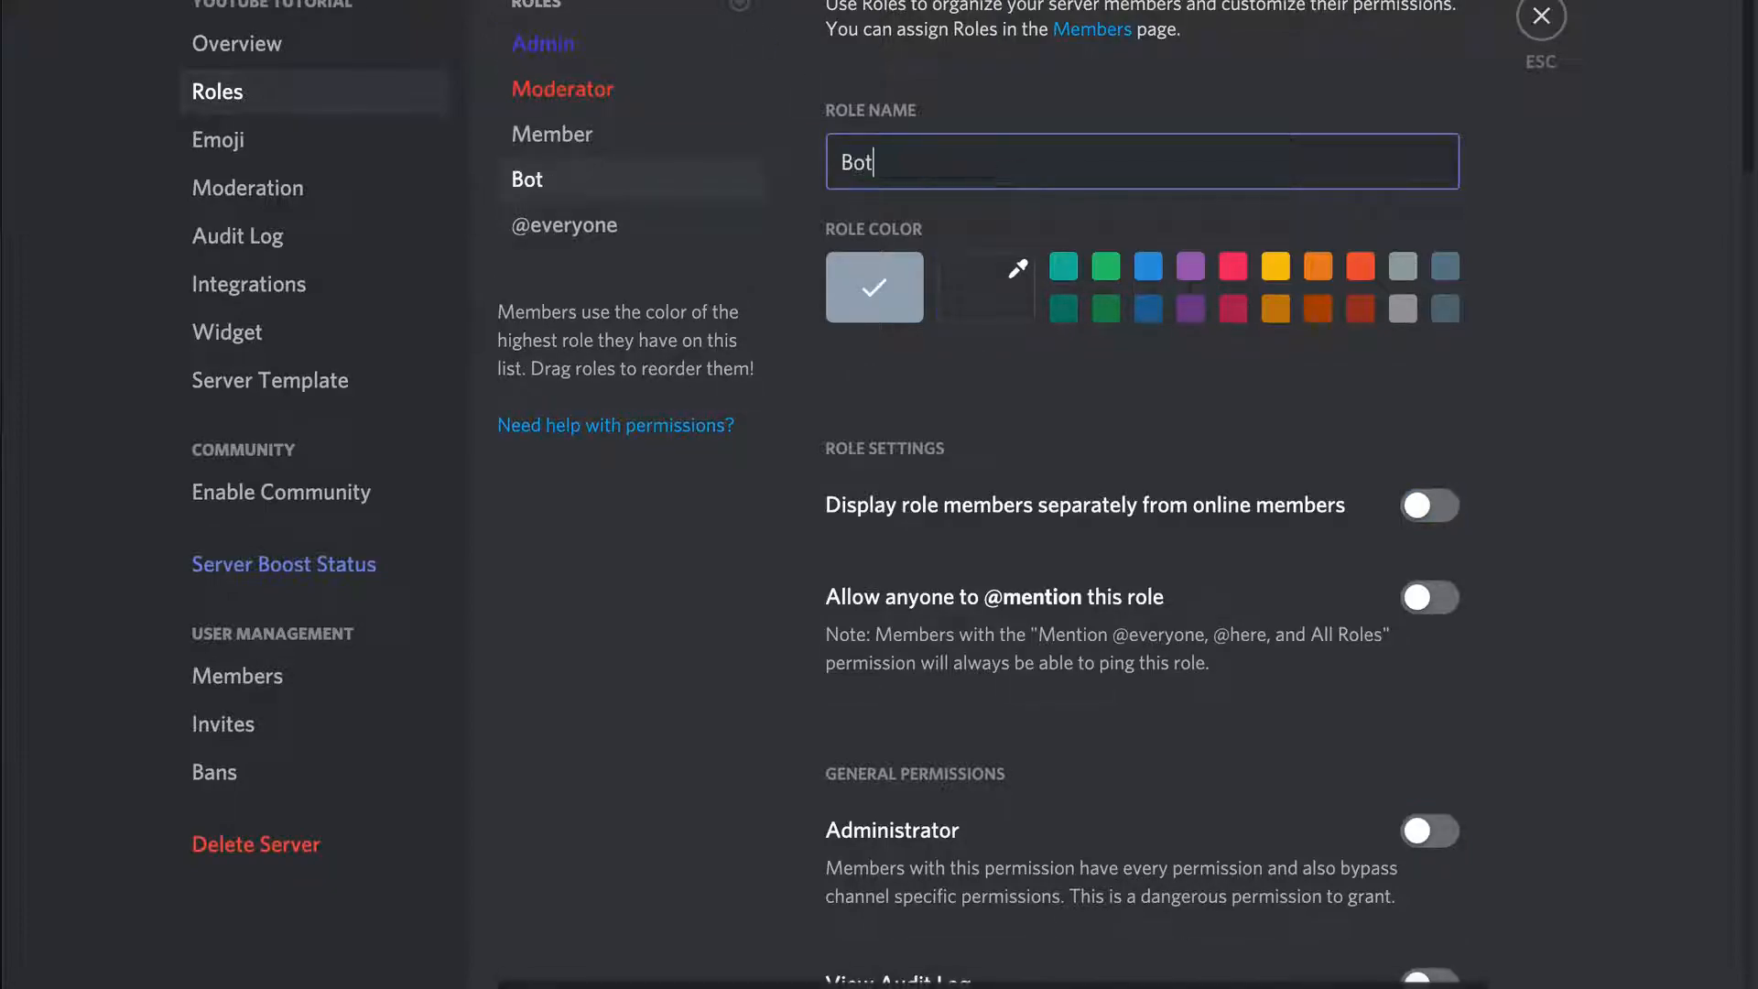
drag(584, 176, 580, 85)
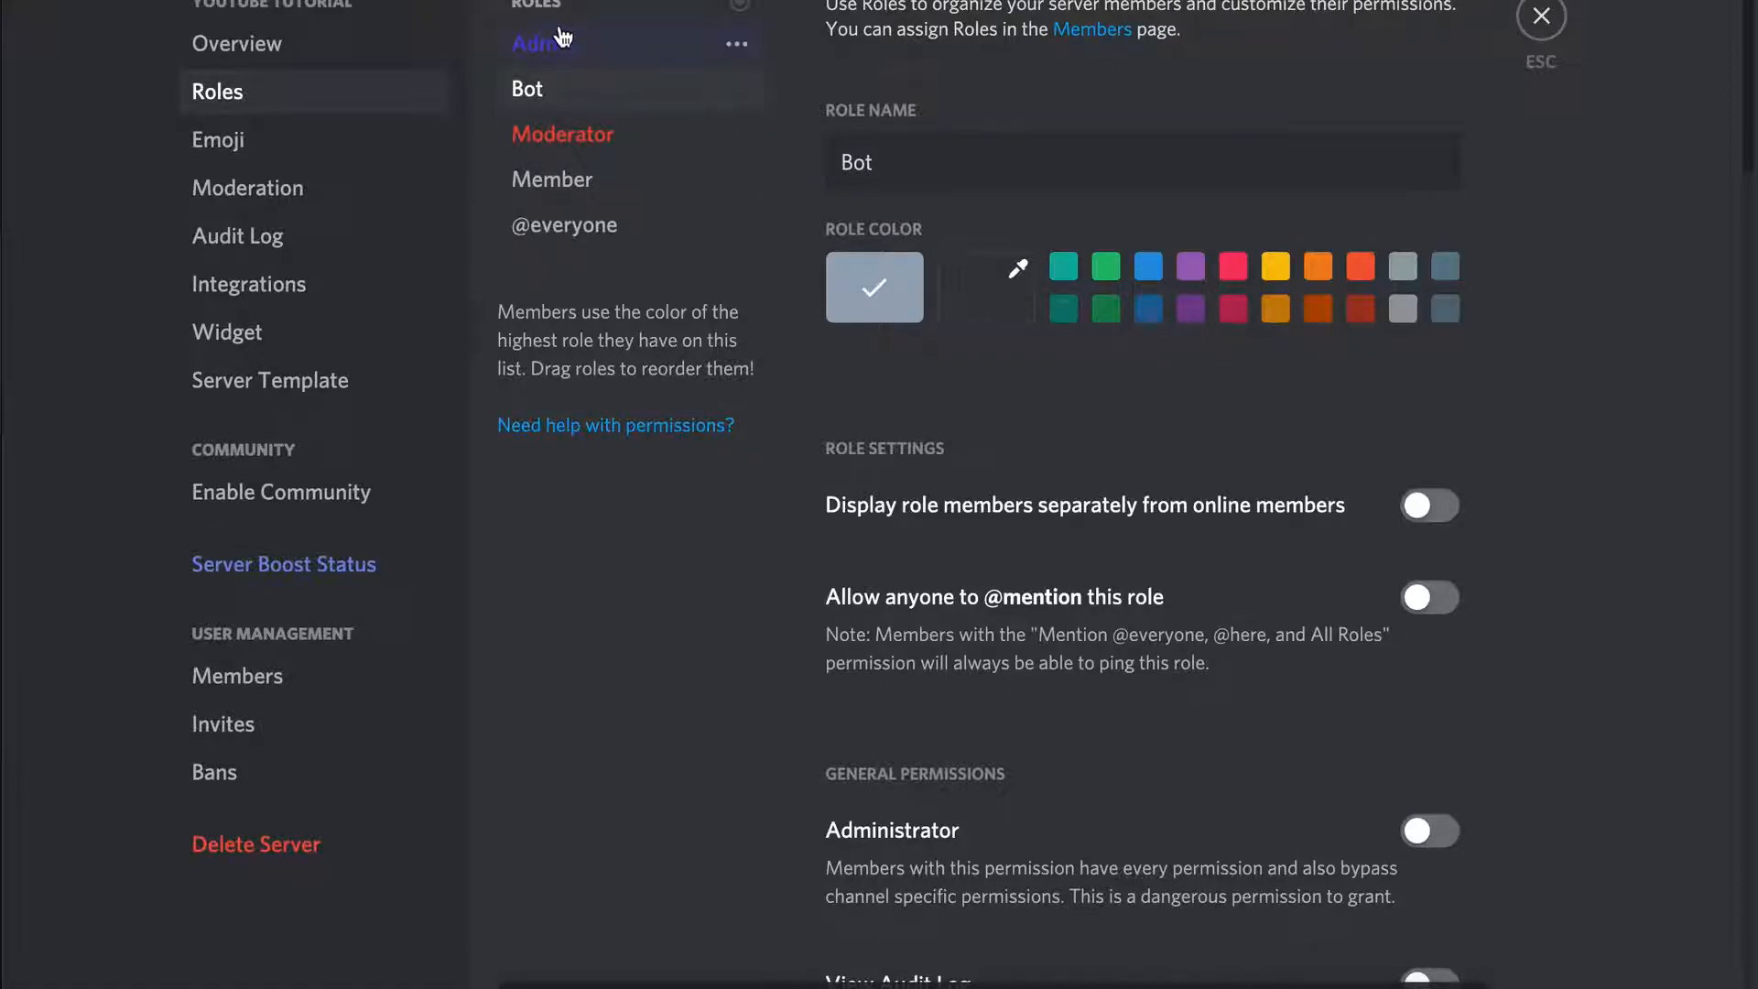
Enable the Administrator permission for the Bot role and give it a custom light grey color
click(1418, 835)
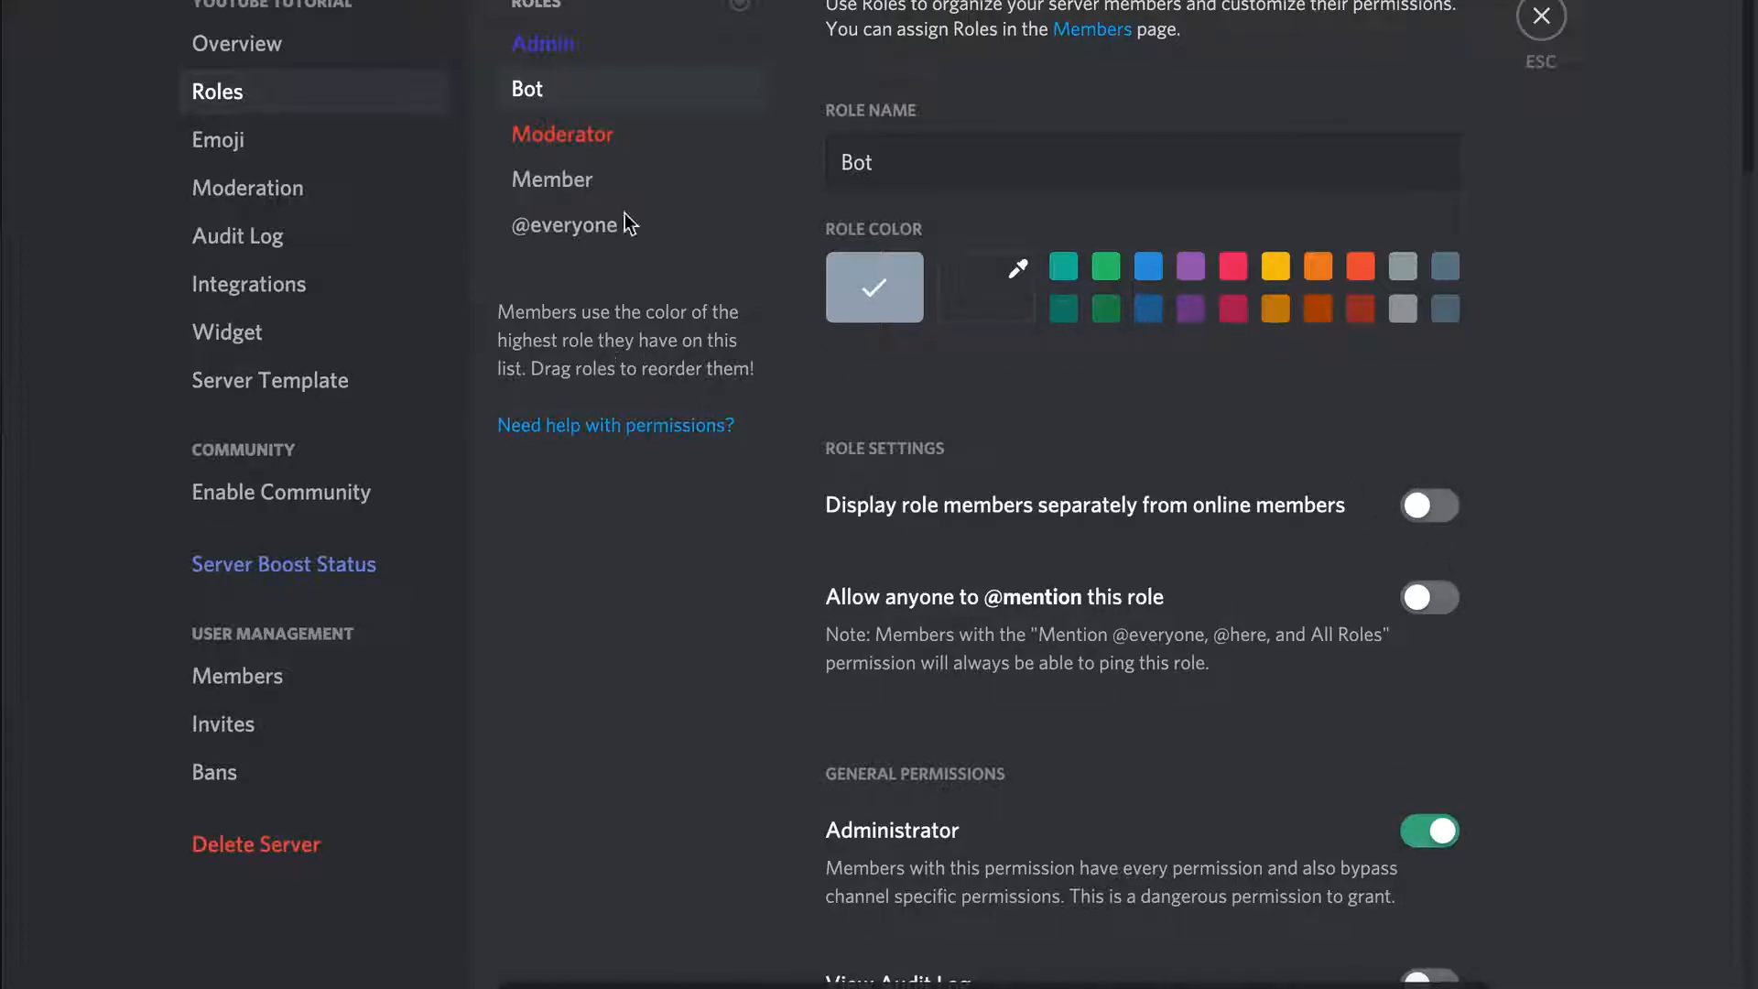
click(1017, 295)
drag(966, 421, 916, 410)
click(915, 410)
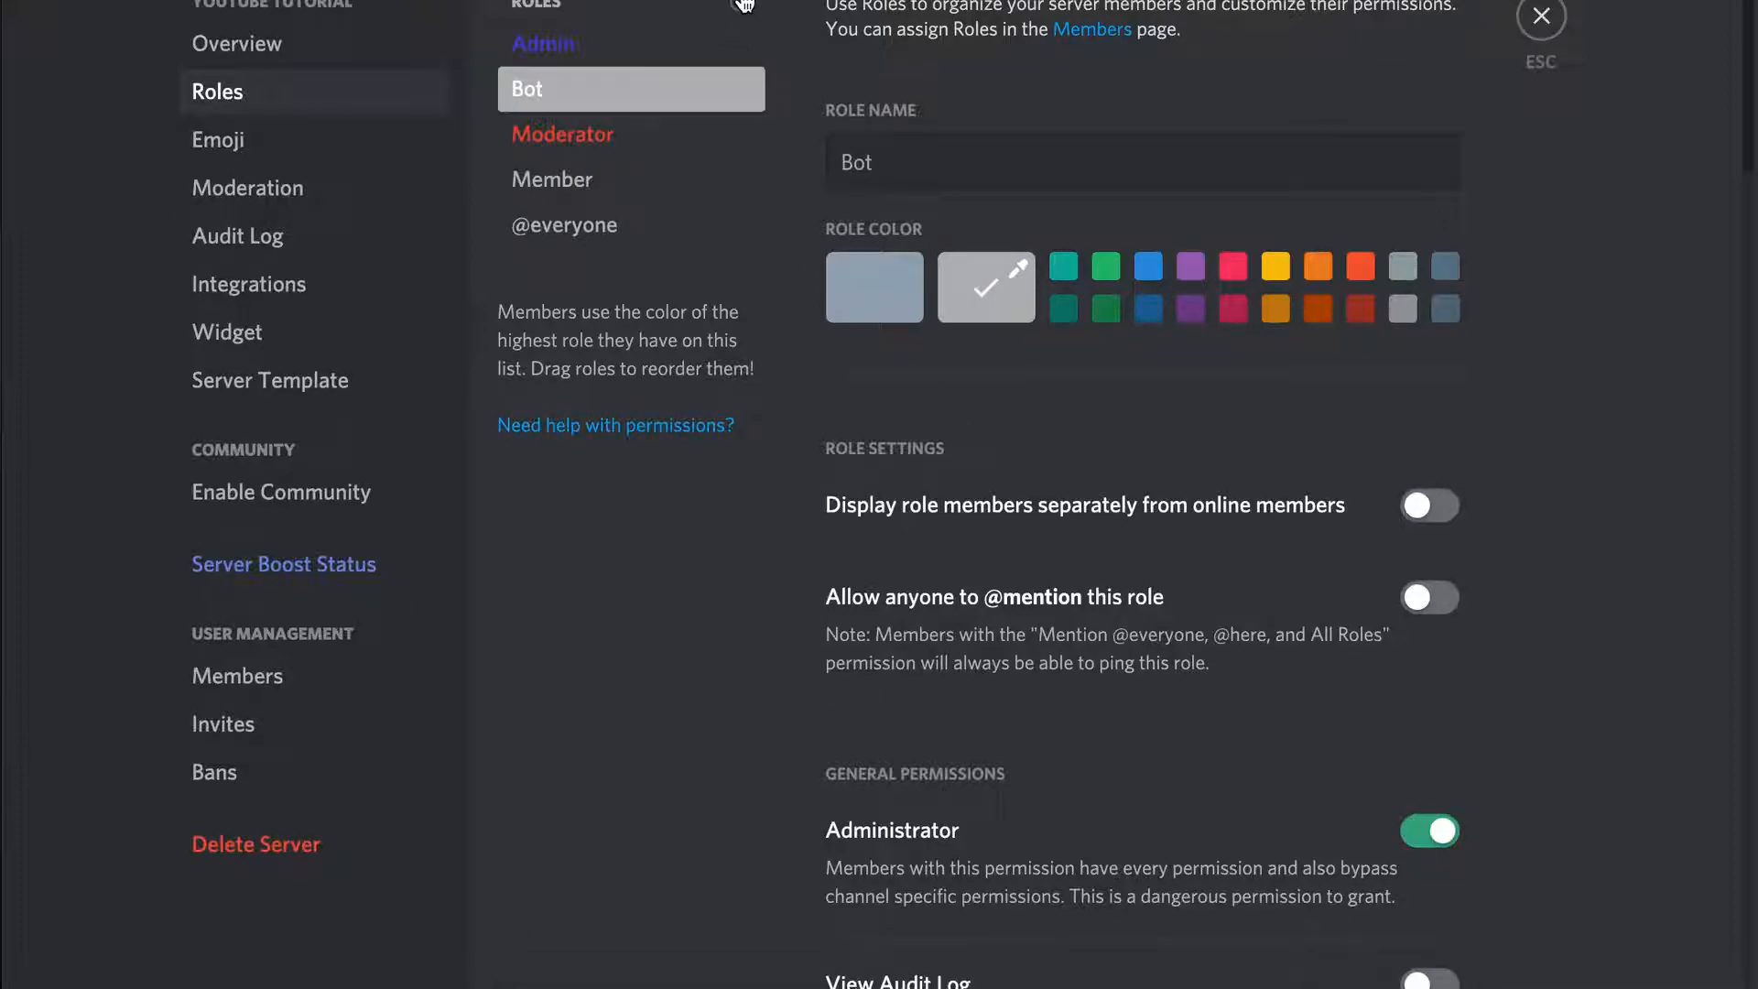
Create a new role named Muted and place it between Moderator and Member in the role order
click(740, 5)
triple_click(934, 157)
key(BackSpace)
text(u)
text(Muted)
drag(612, 220, 601, 181)
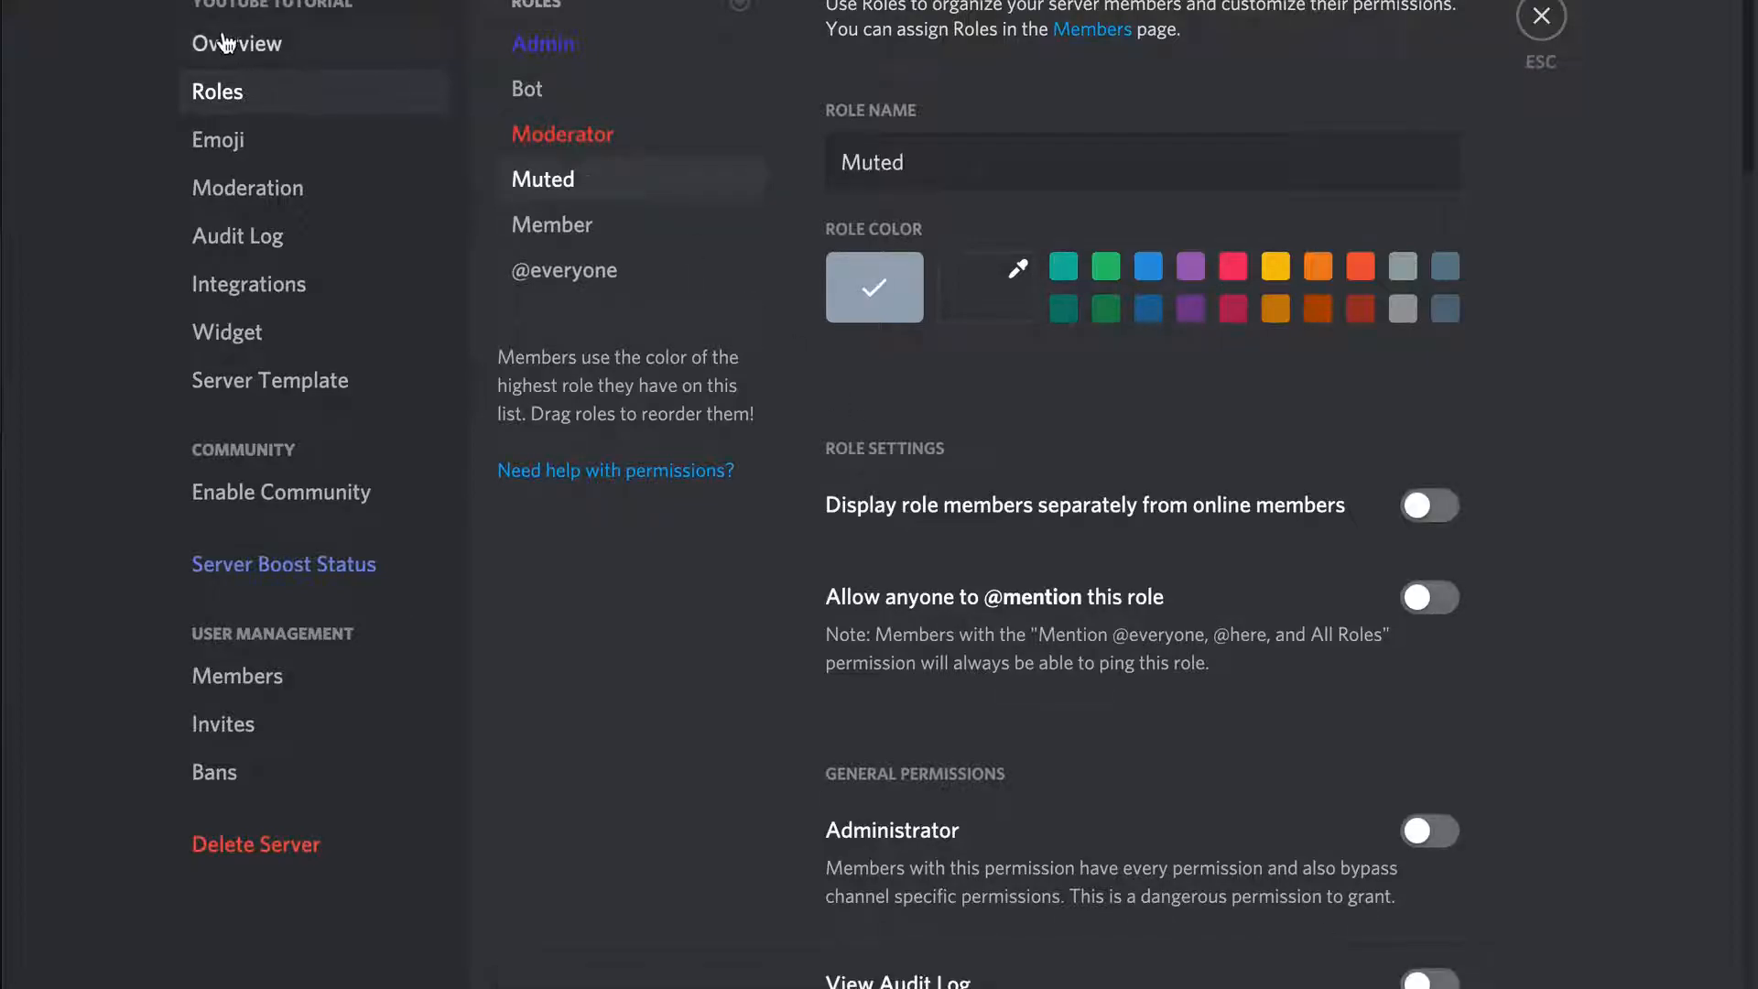
Start the Community server setup and complete its safety checks by requiring verified email and scanning media content from all members
click(225, 43)
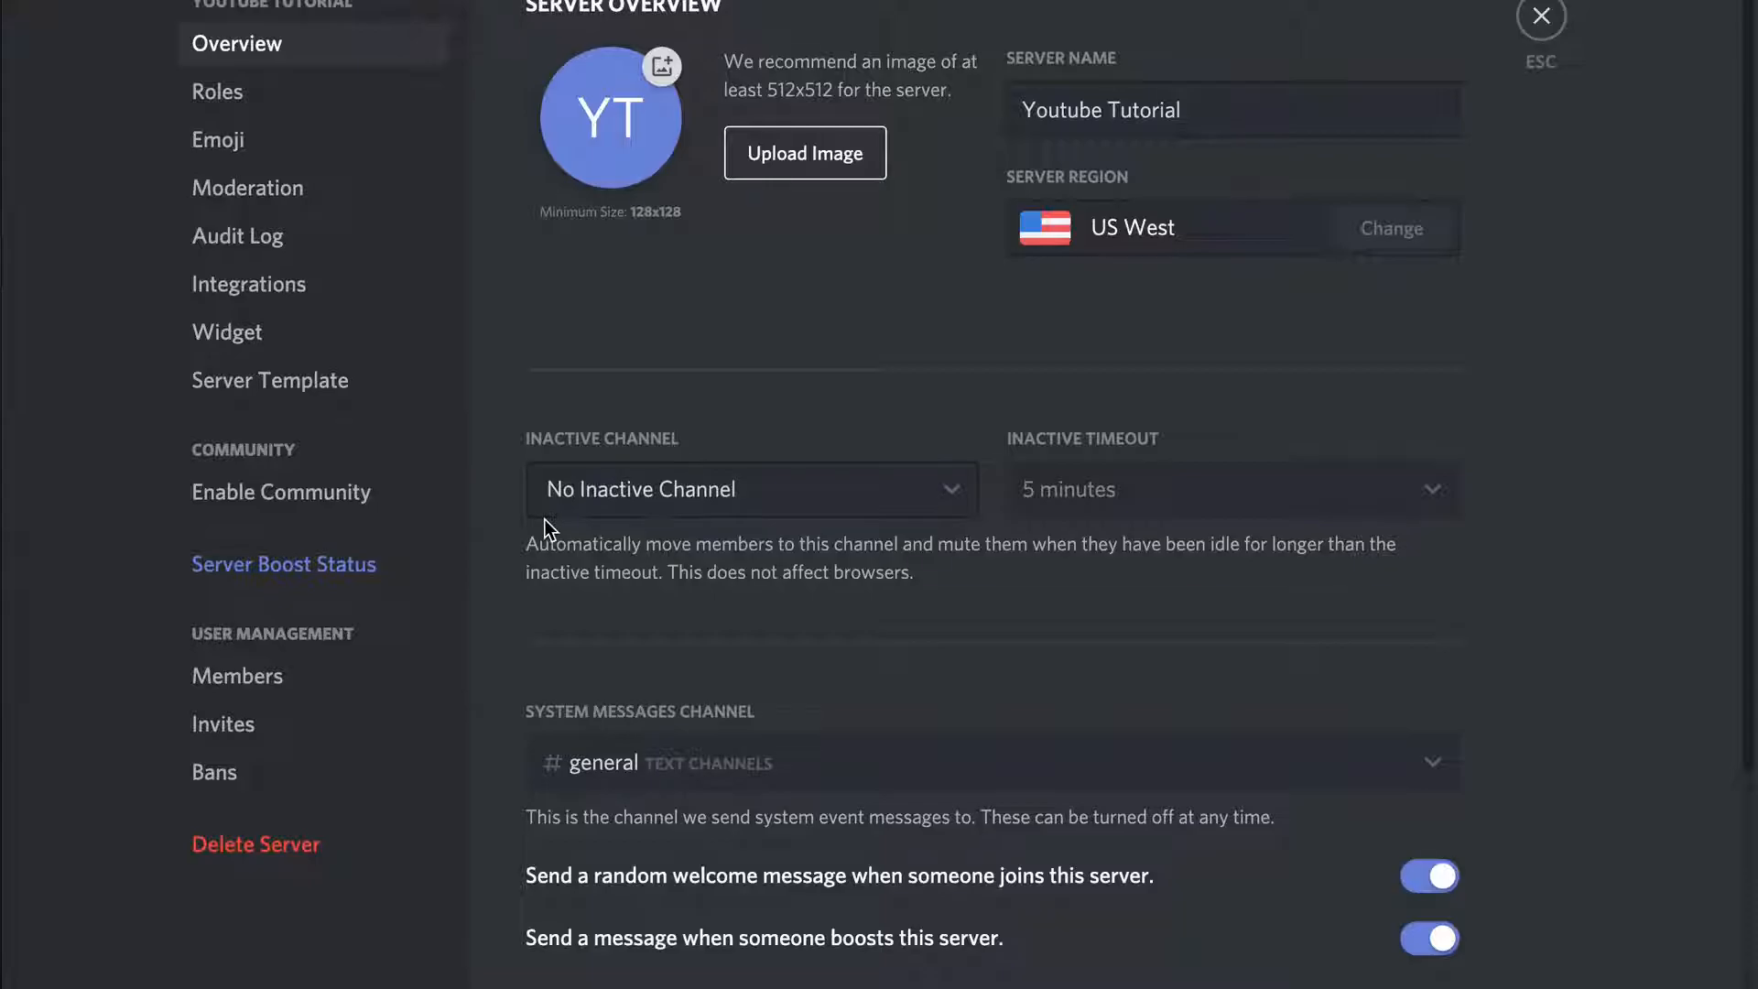
scroll(545, 520, down, 5)
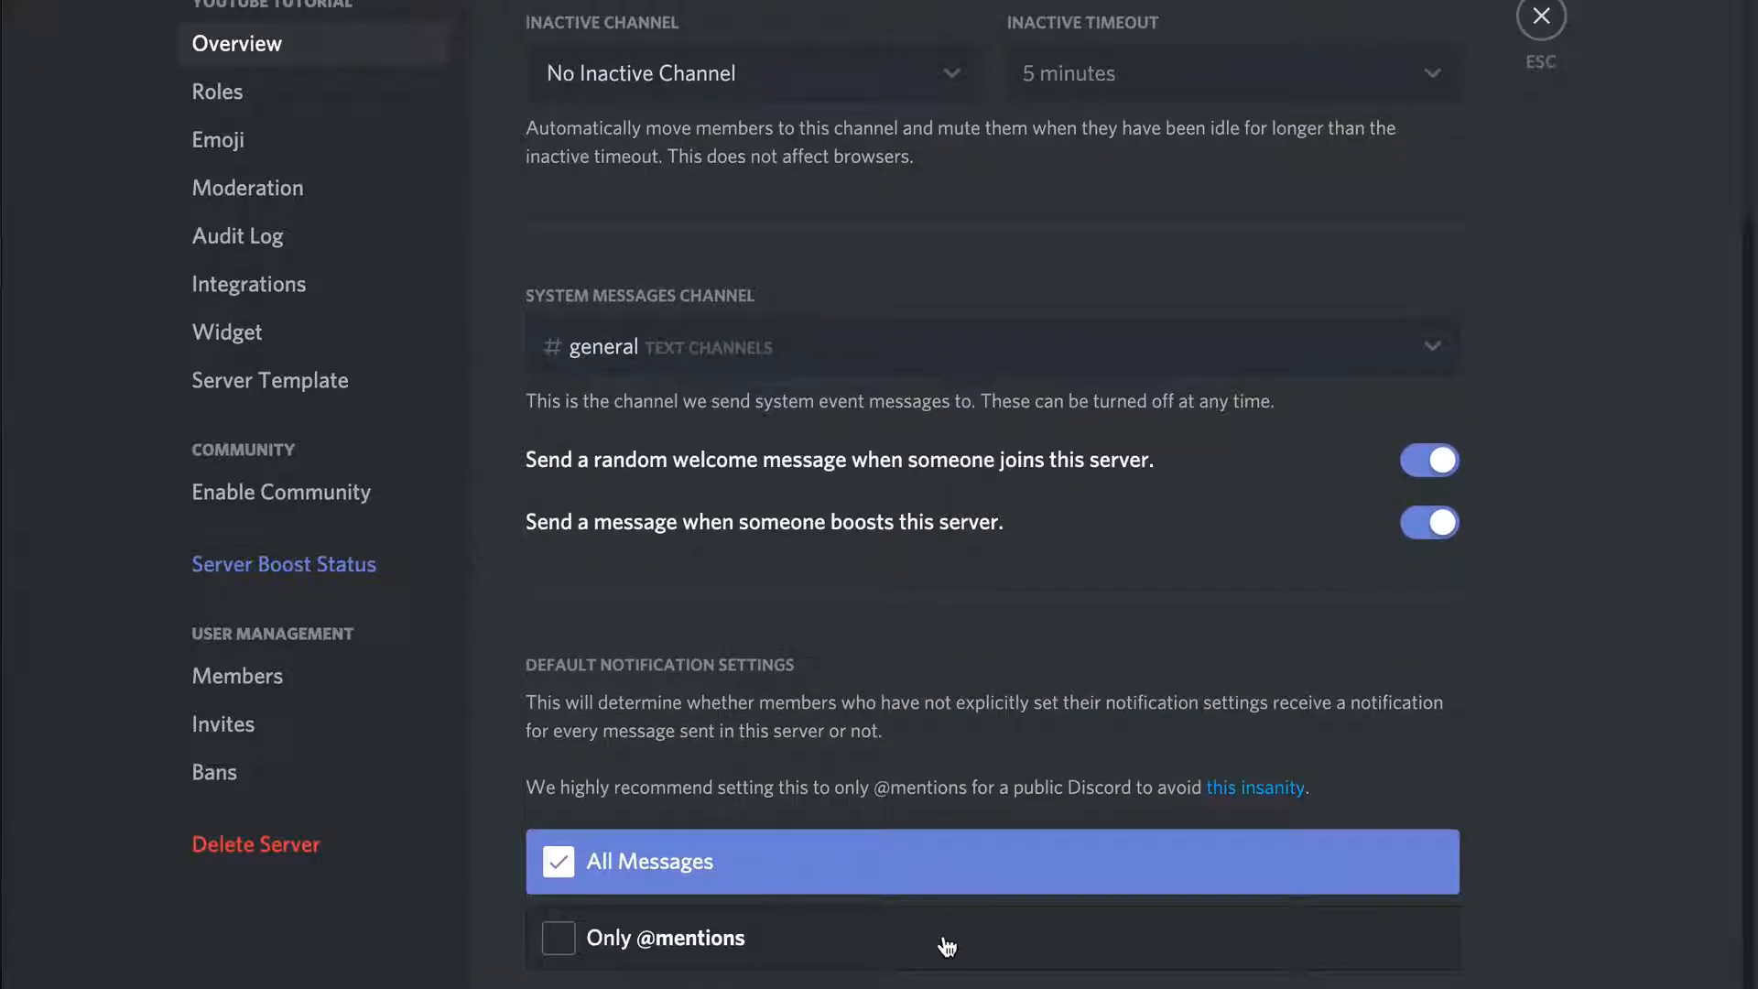
click(246, 495)
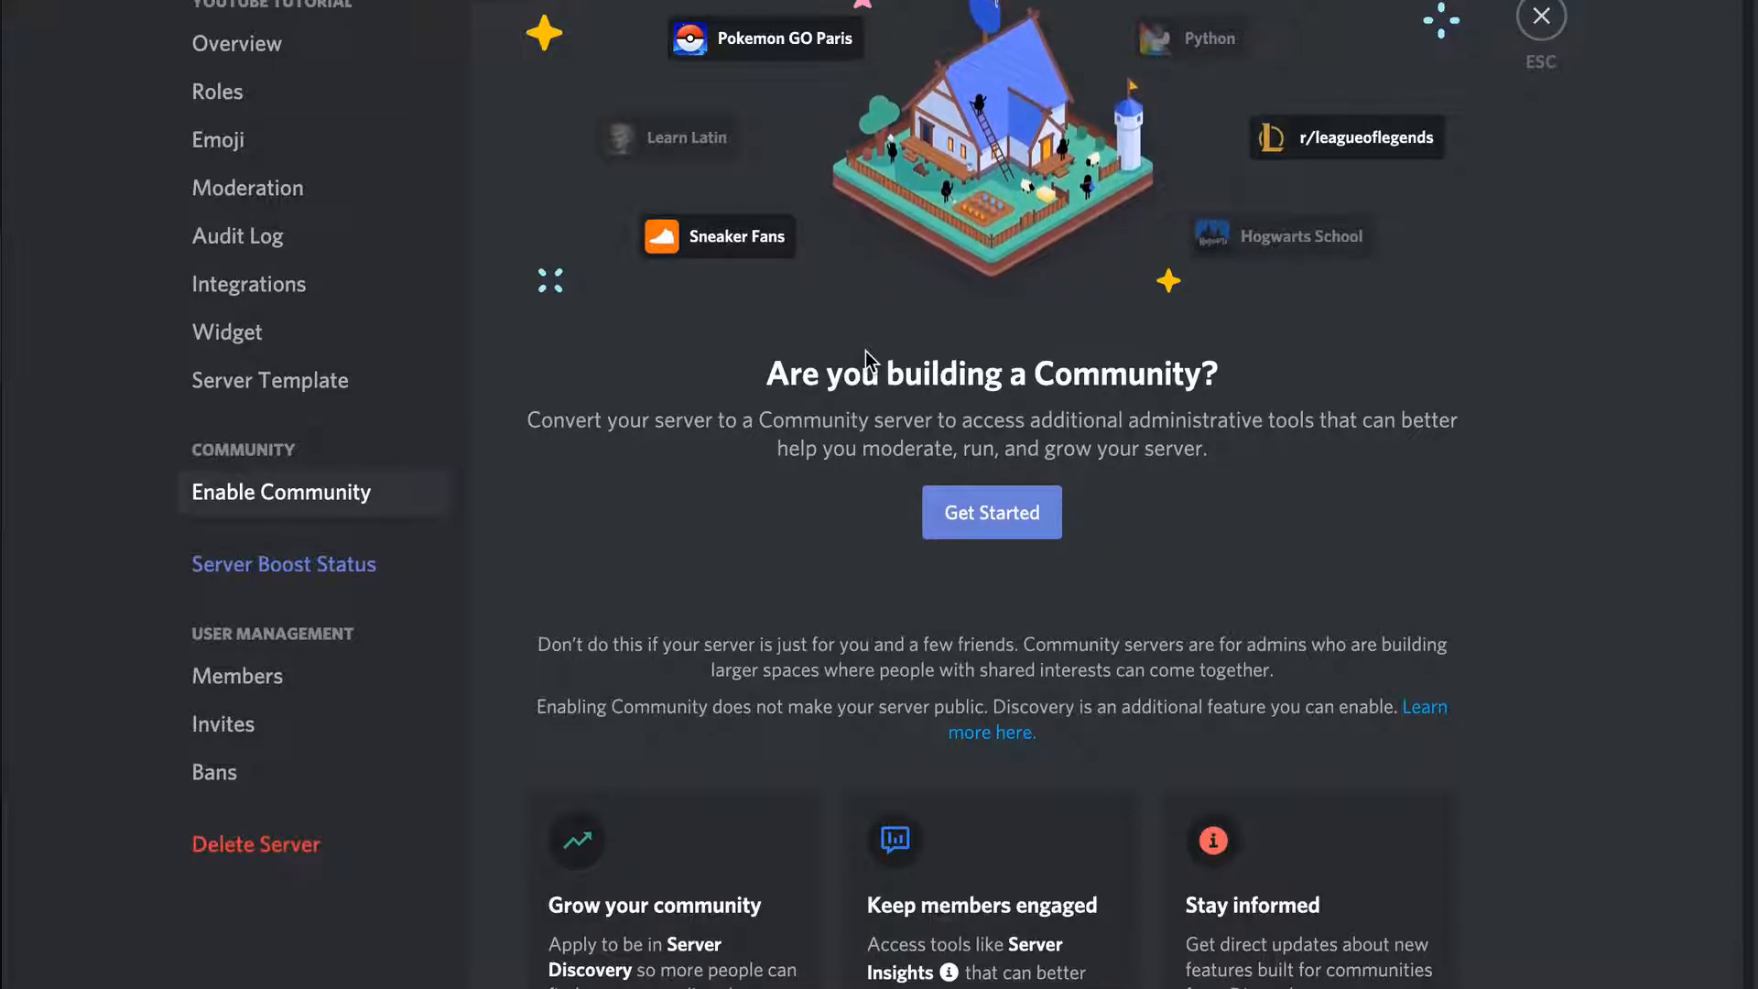
click(991, 514)
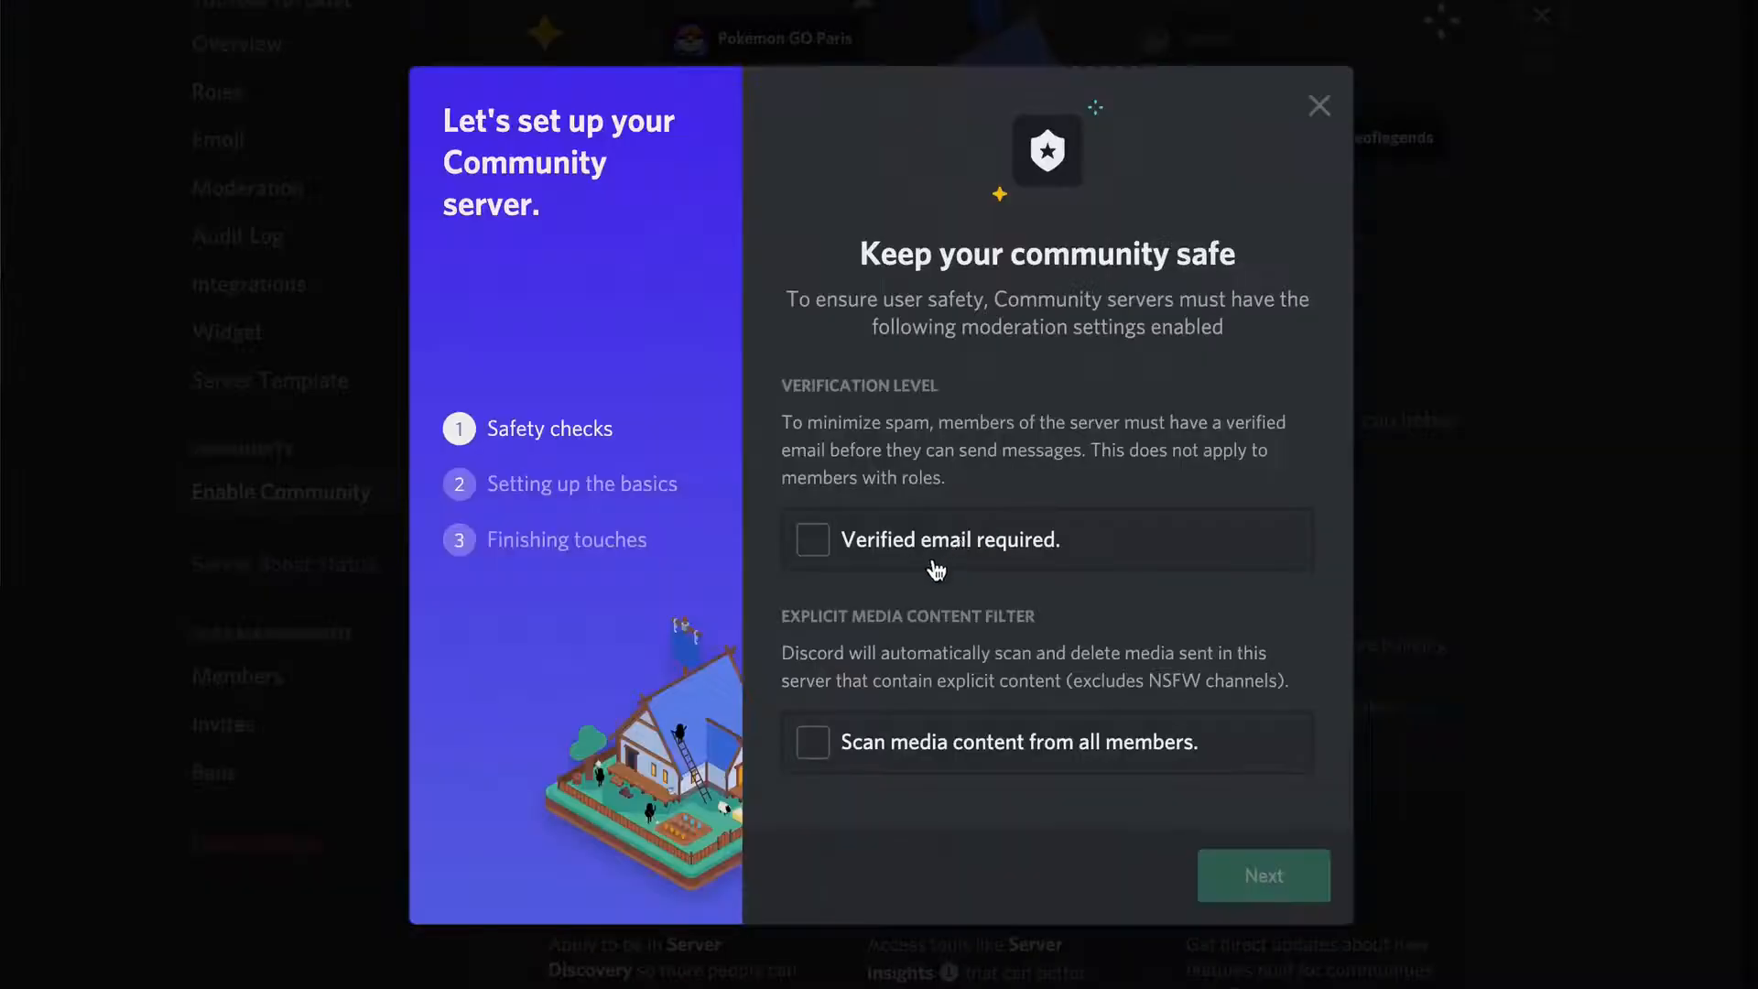
click(835, 554)
click(814, 744)
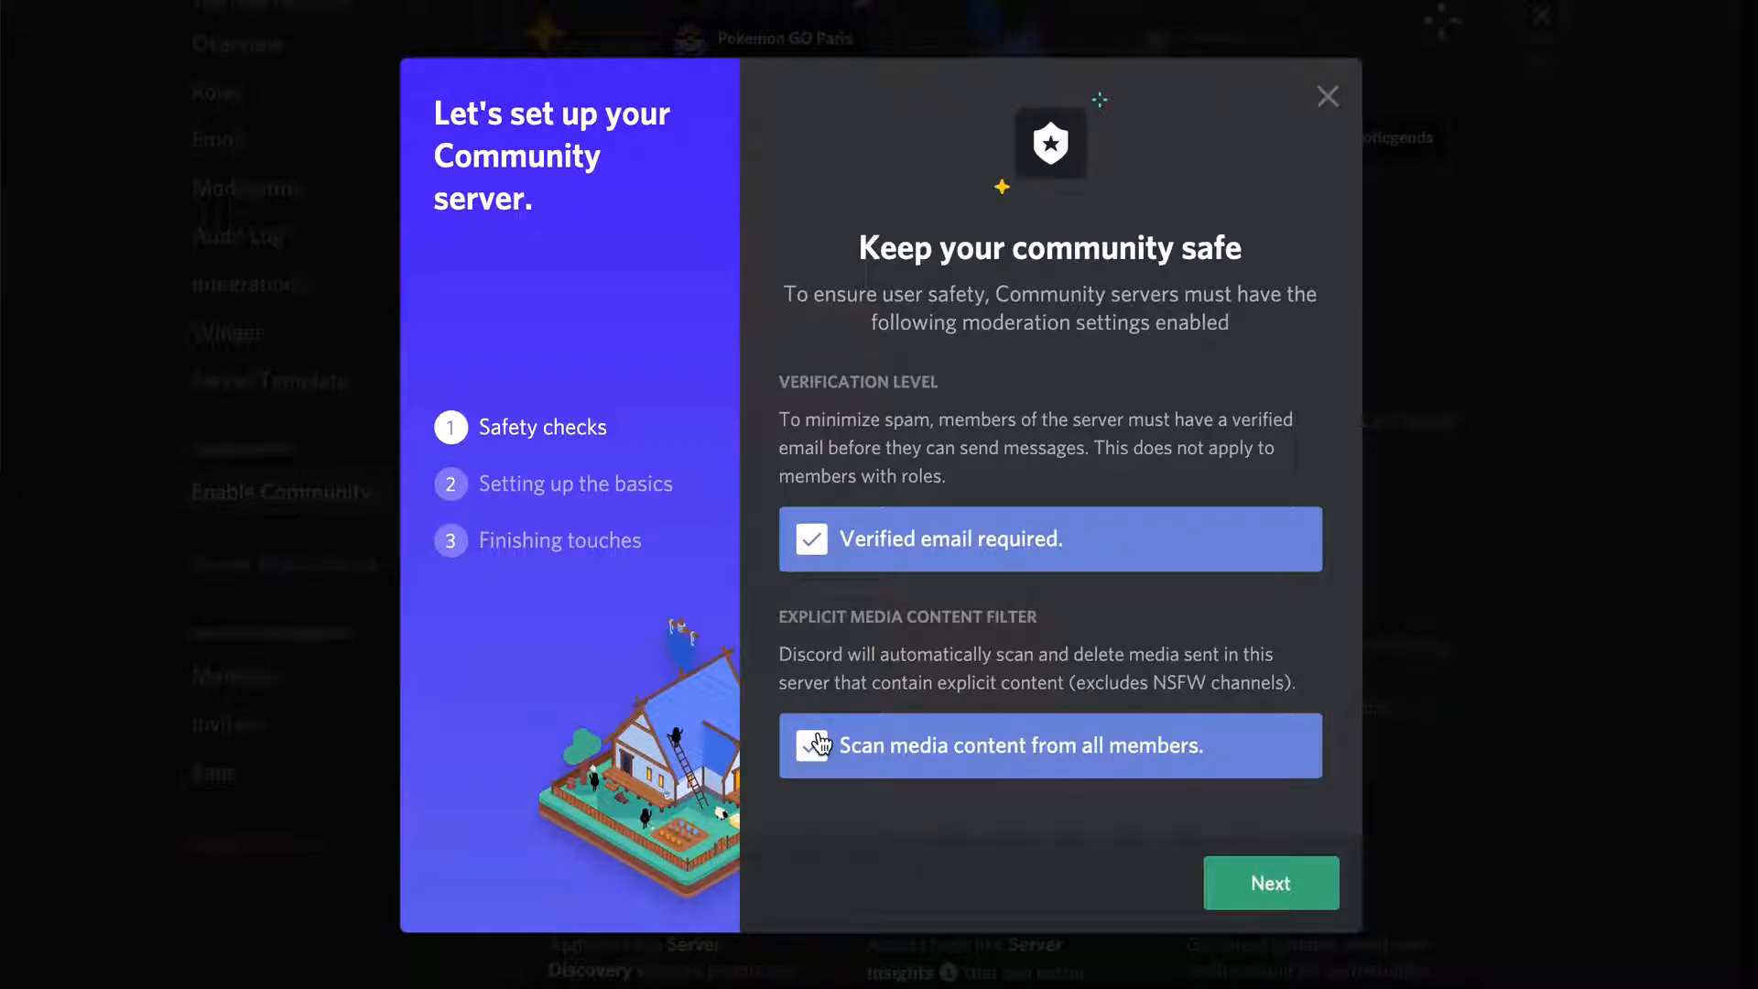
click(1238, 884)
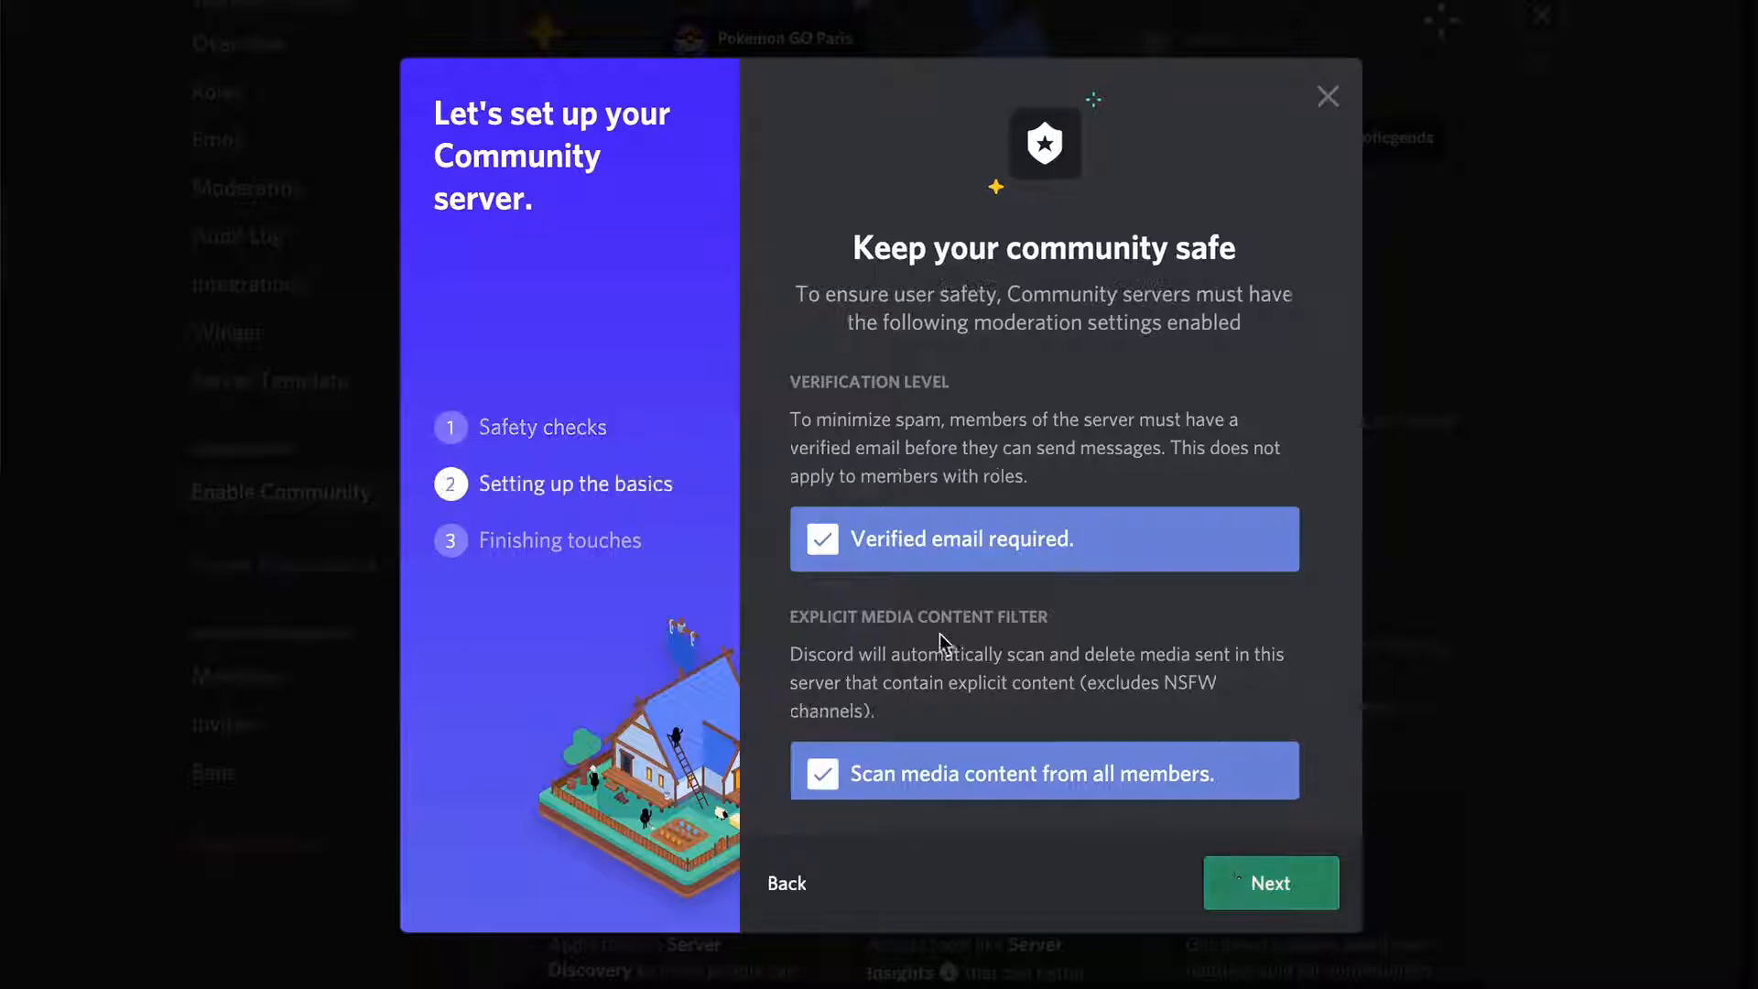
Choose Create one for me for the rules channel and accept the same option for the community updates channel
click(880, 511)
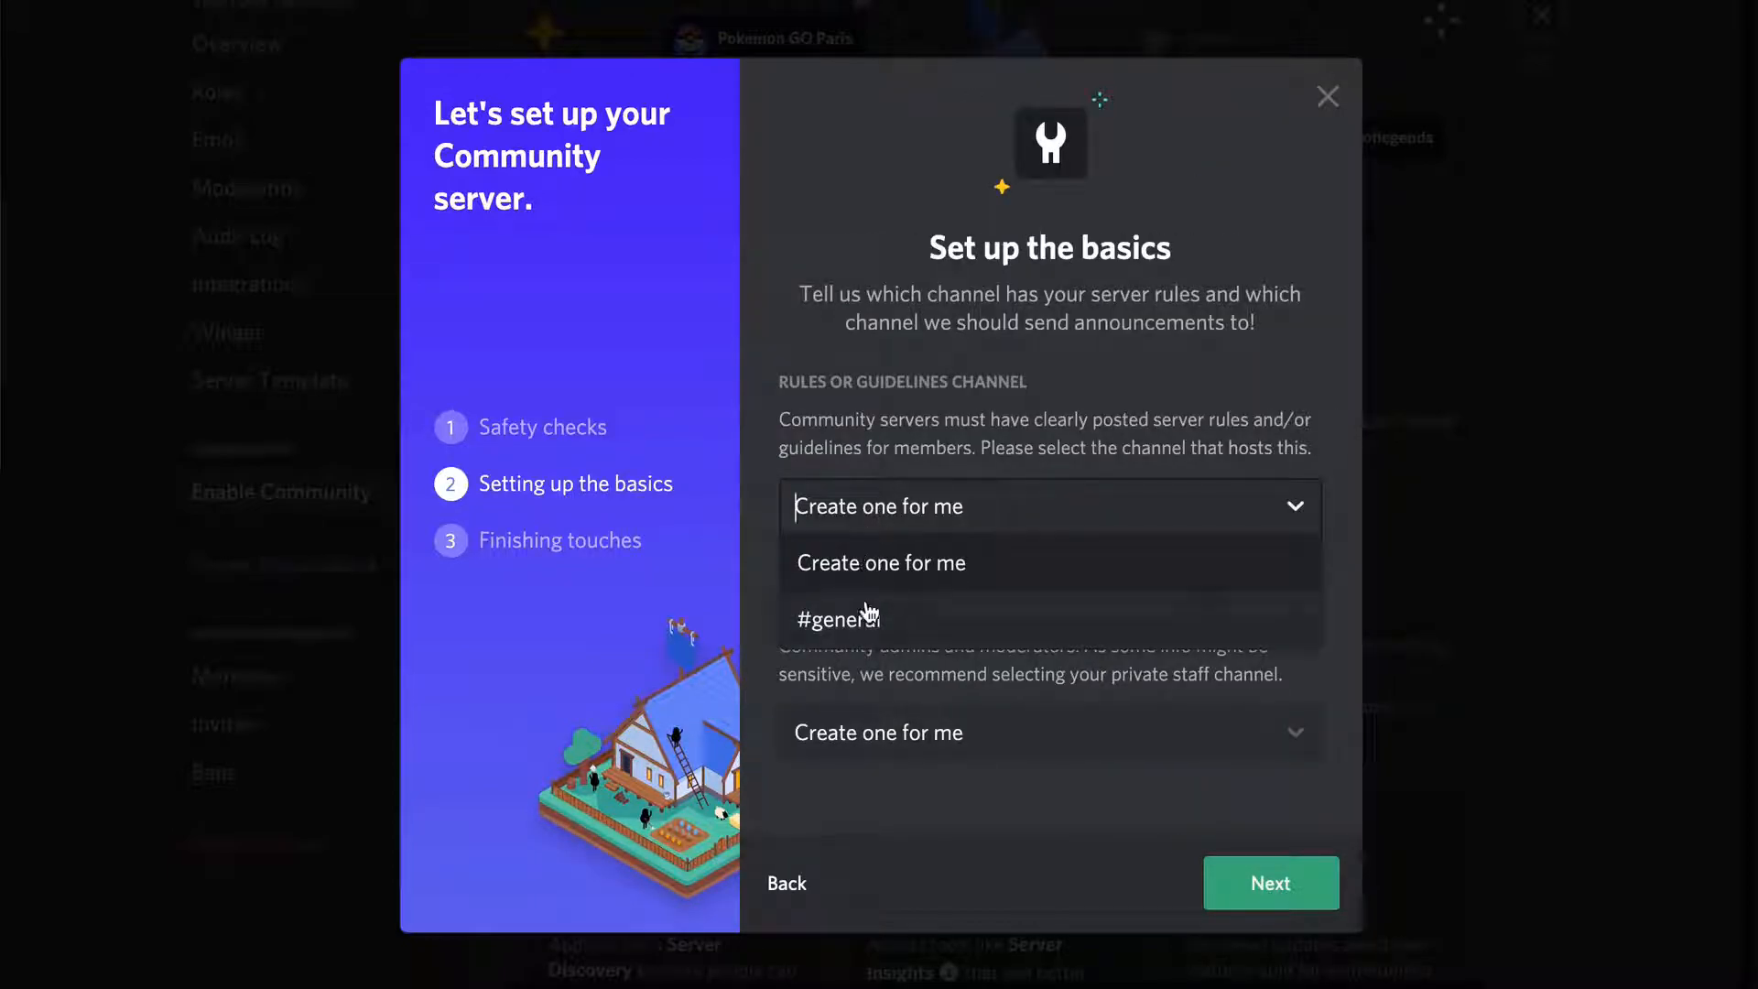
click(870, 568)
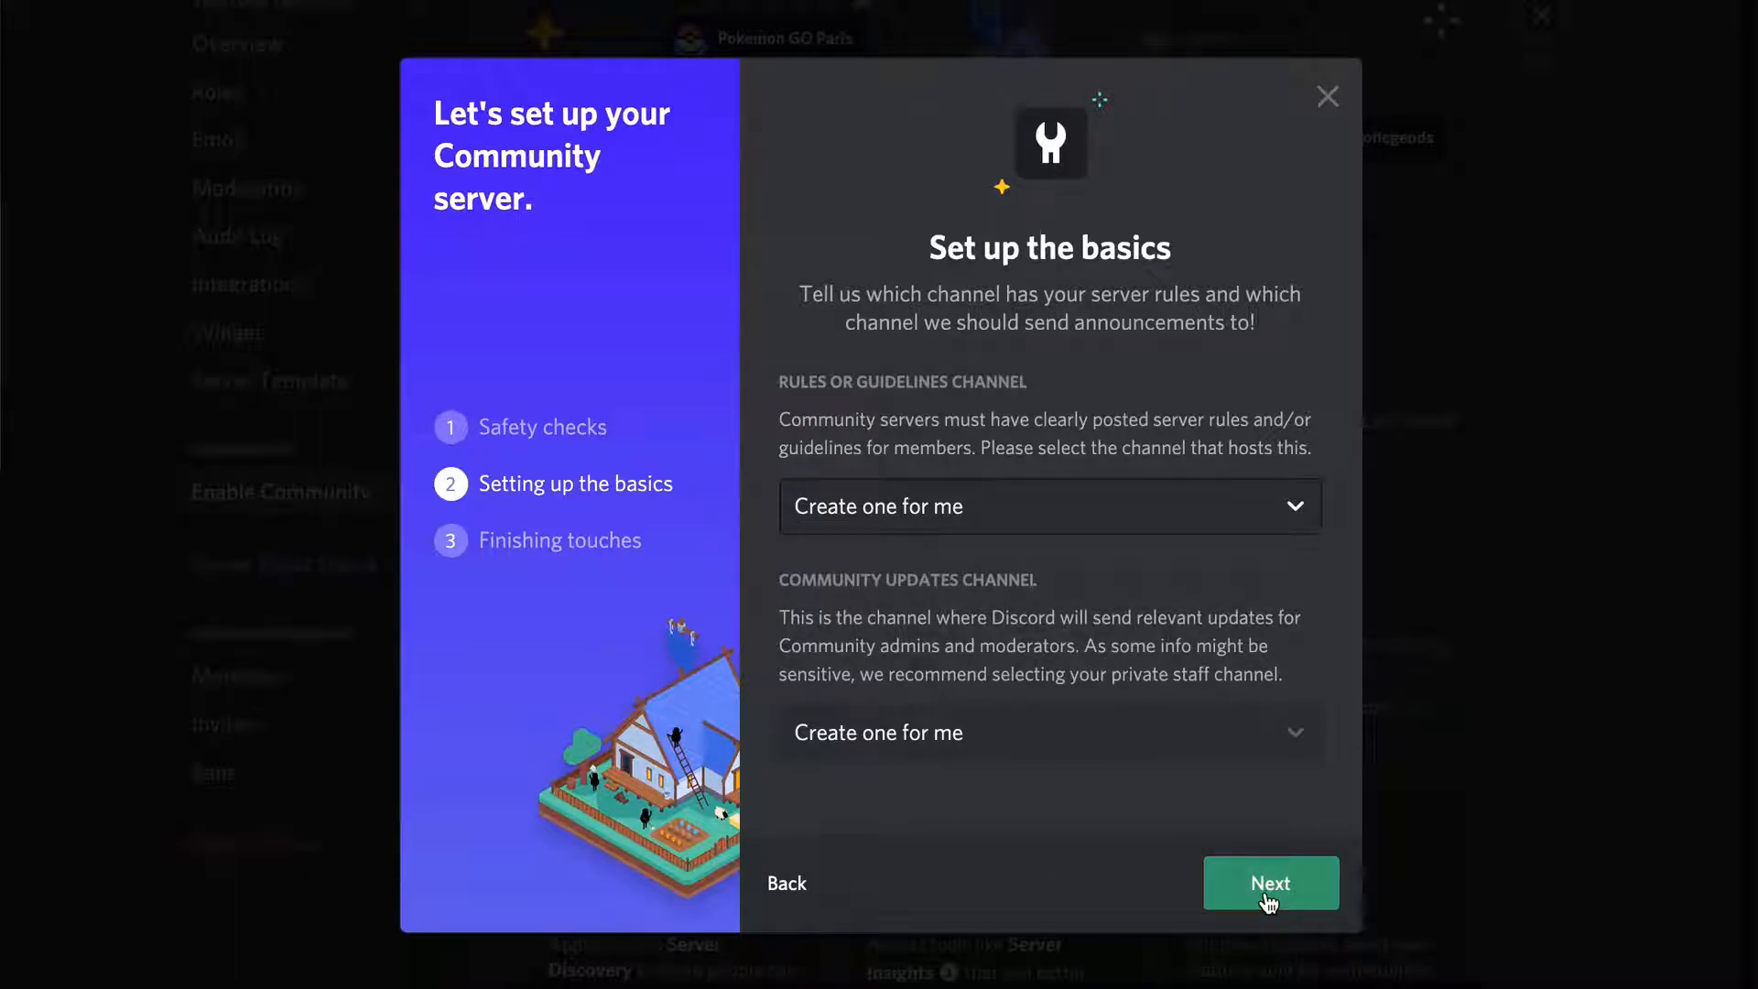
click(1245, 881)
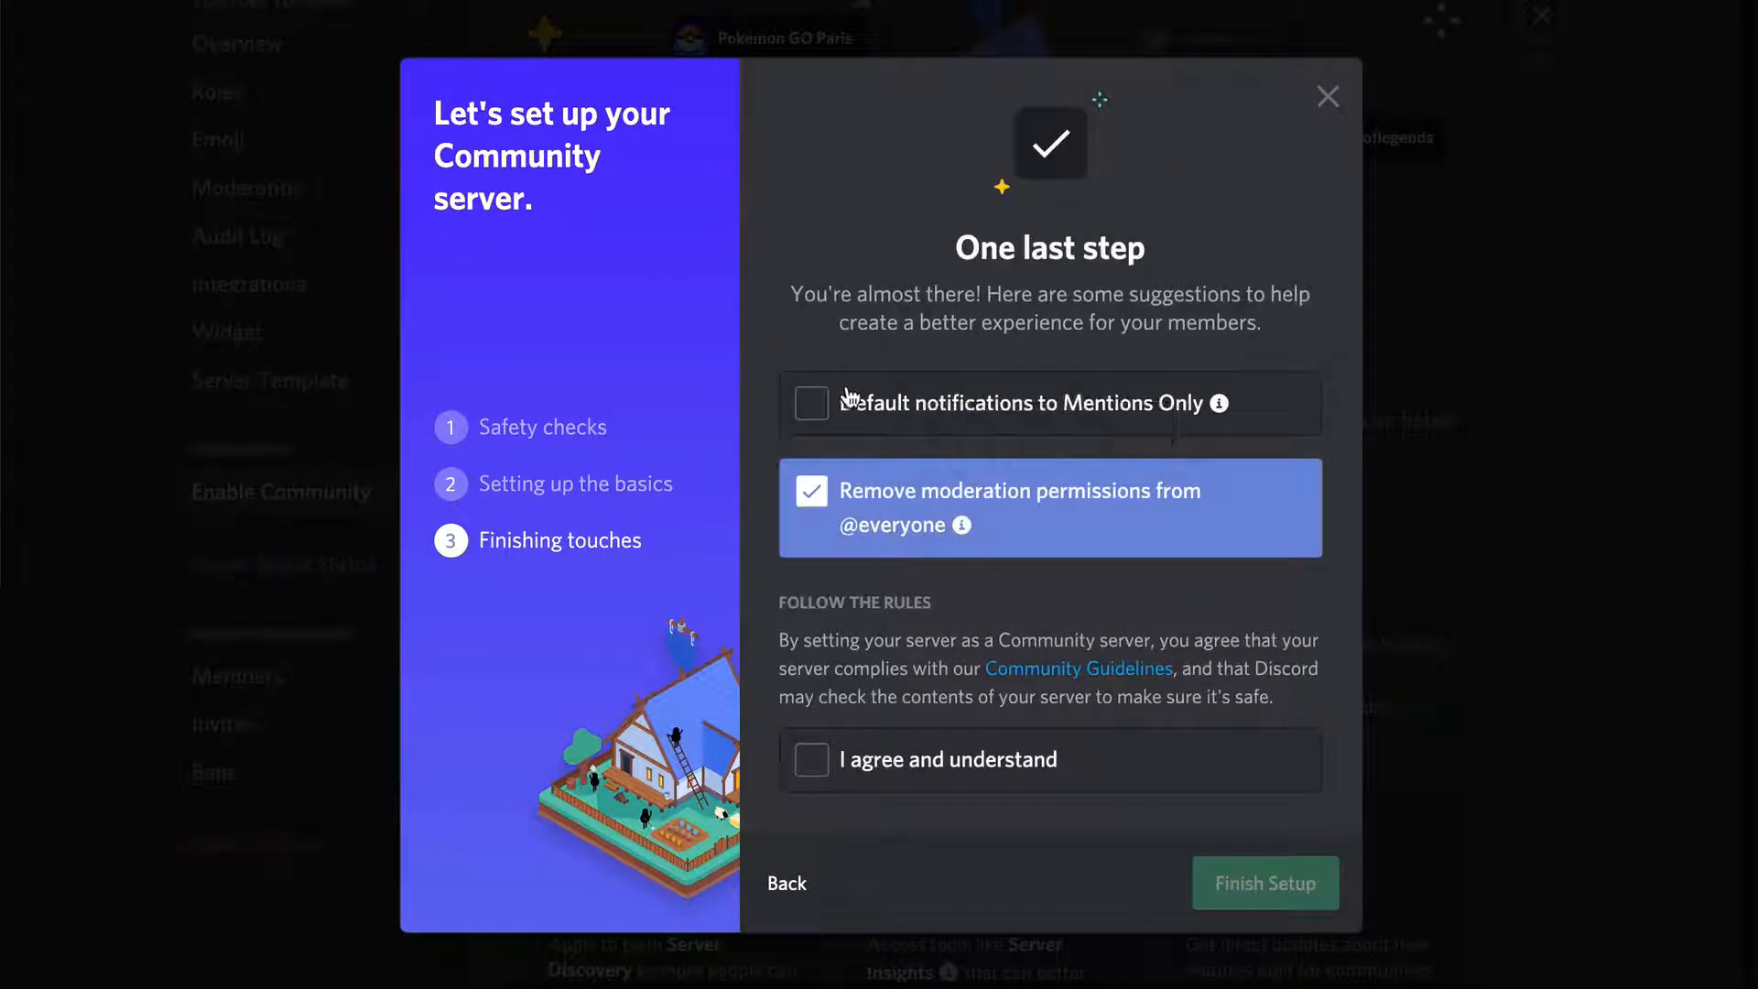
Set default notifications to Mentions Only, agree to the Community Guidelines and finish the Community setup
click(811, 410)
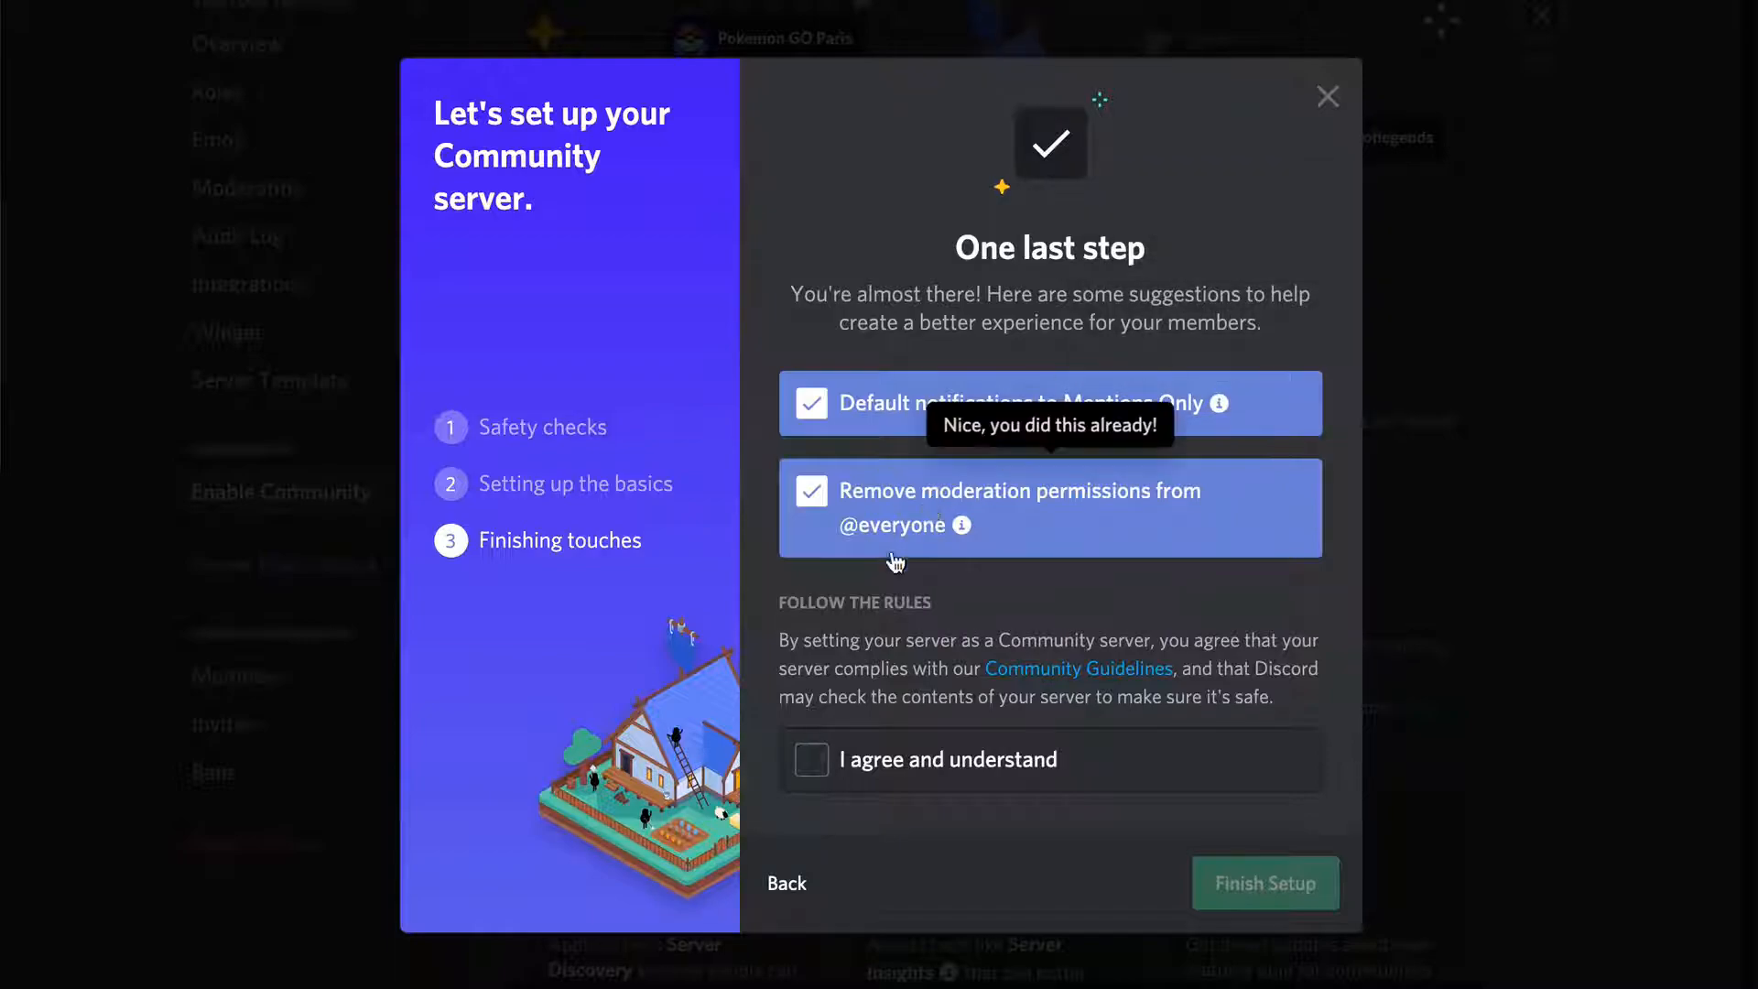
click(812, 760)
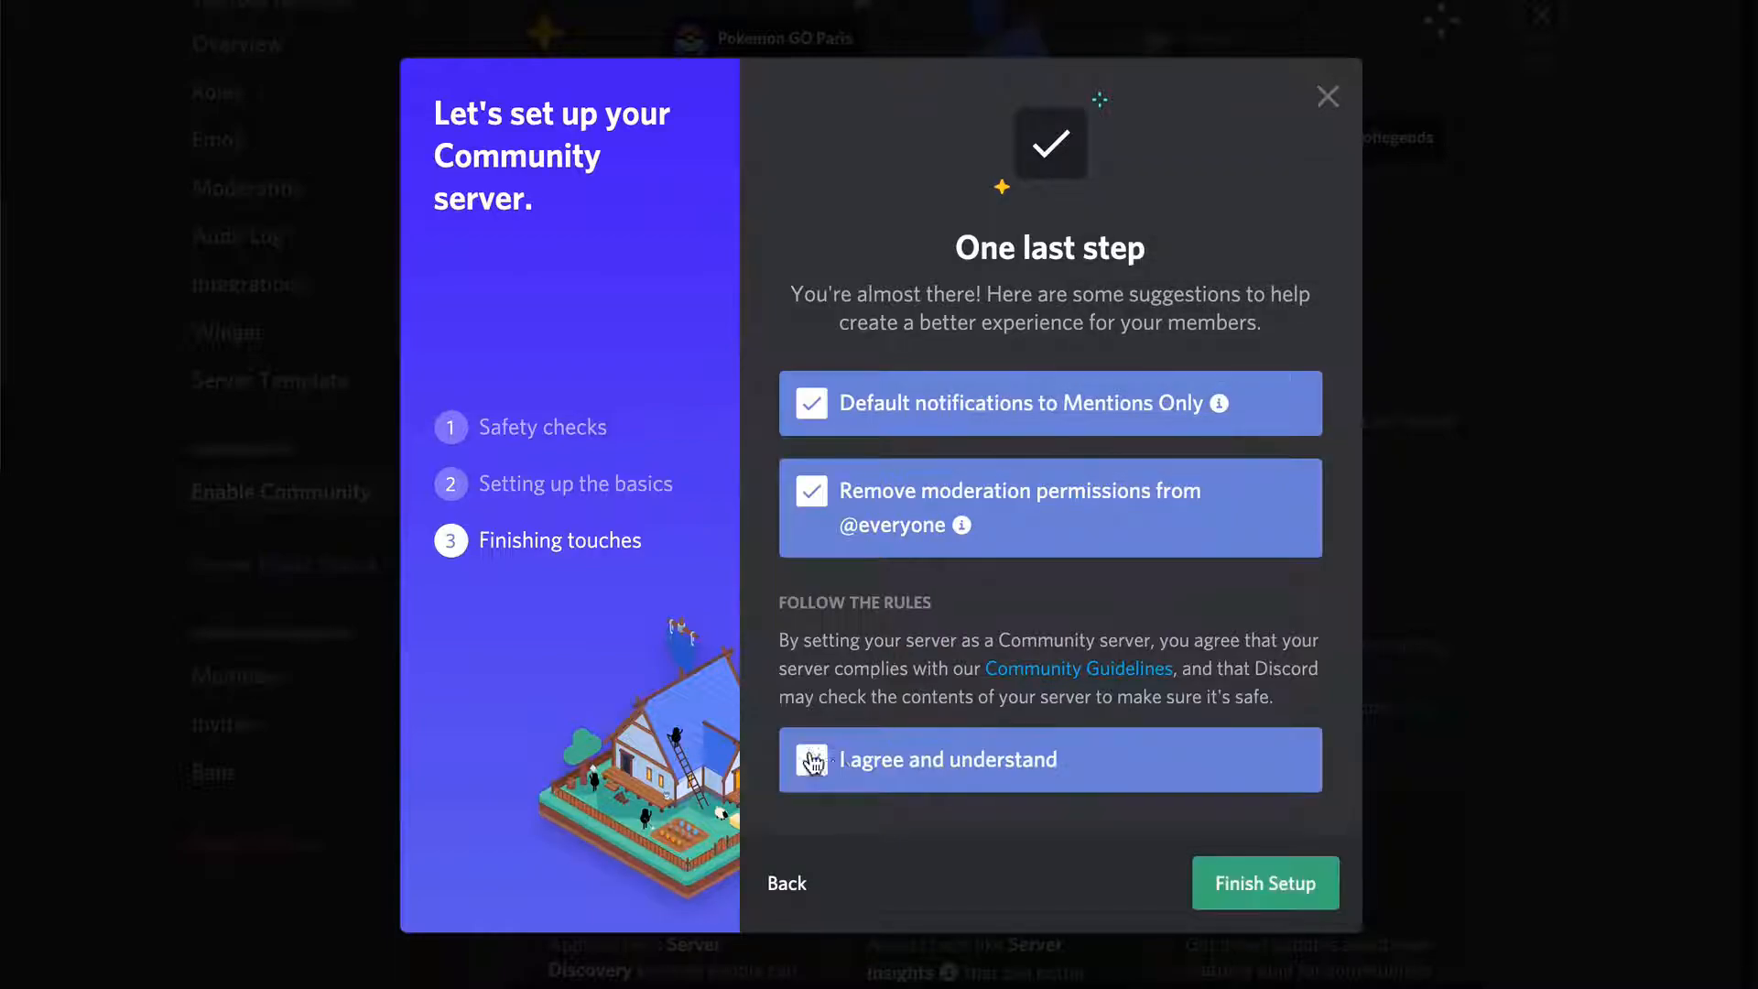
click(1268, 887)
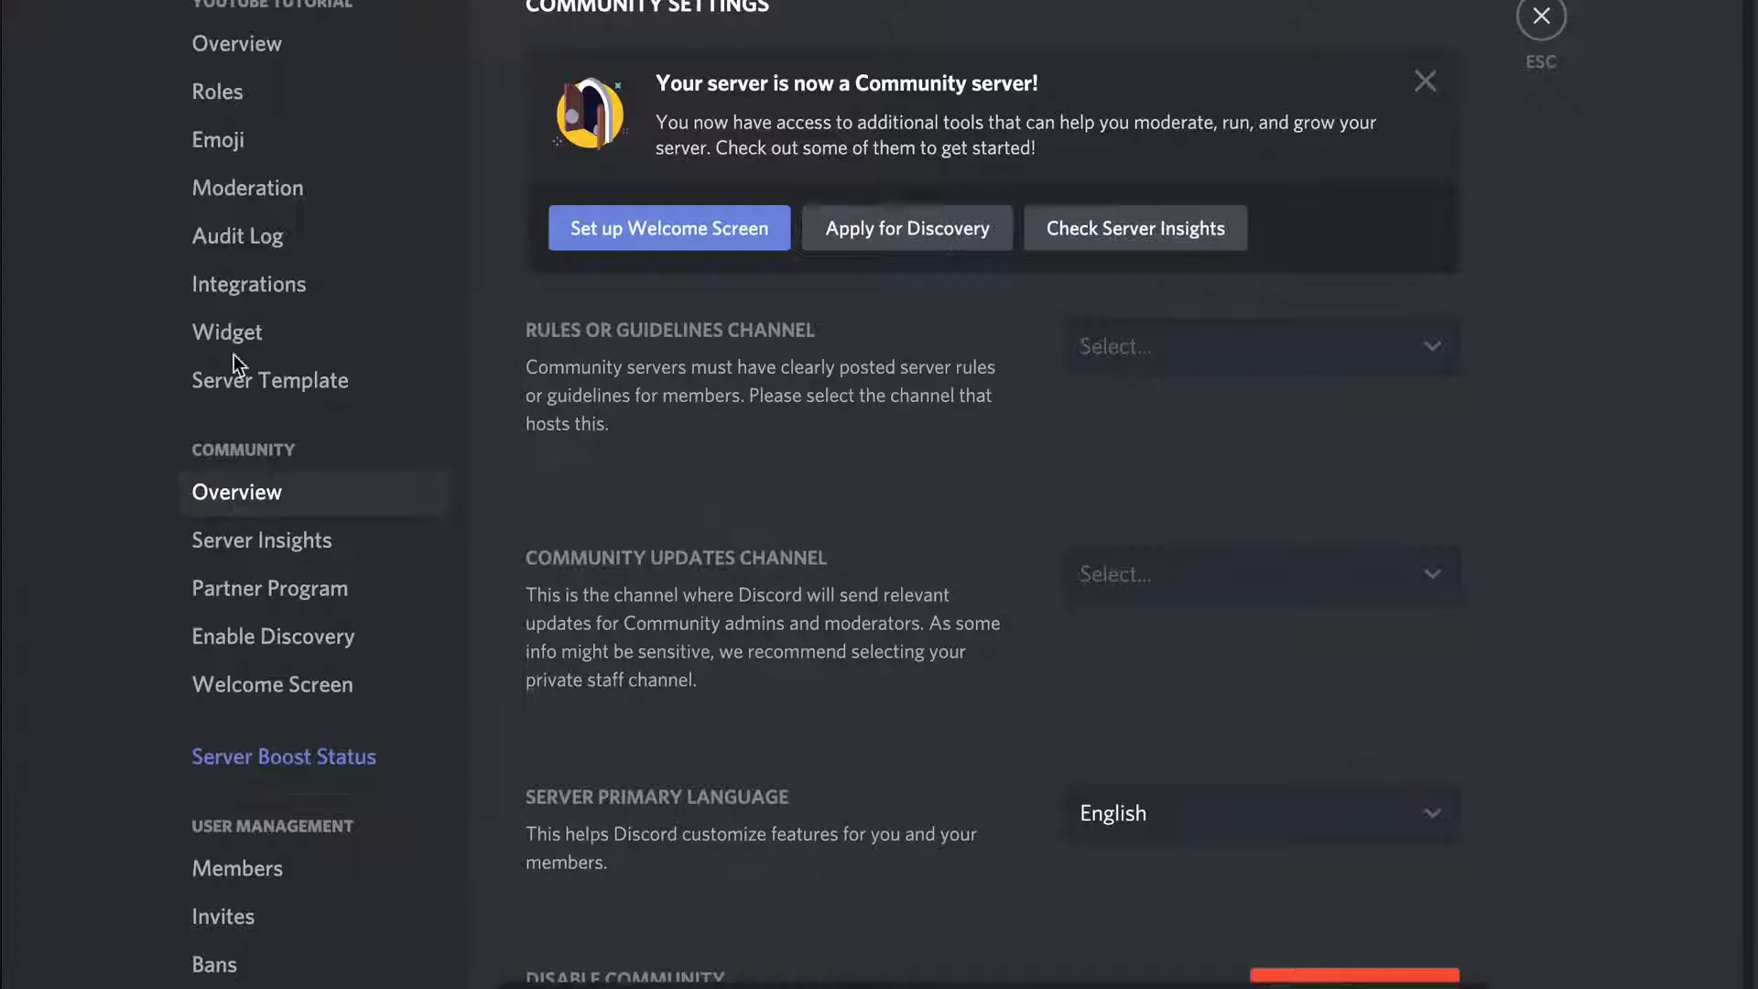
Examine the Welcome Screen, Server Discovery requirements and Partner Program information in the server's community settings
scroll(330, 597, down, 1)
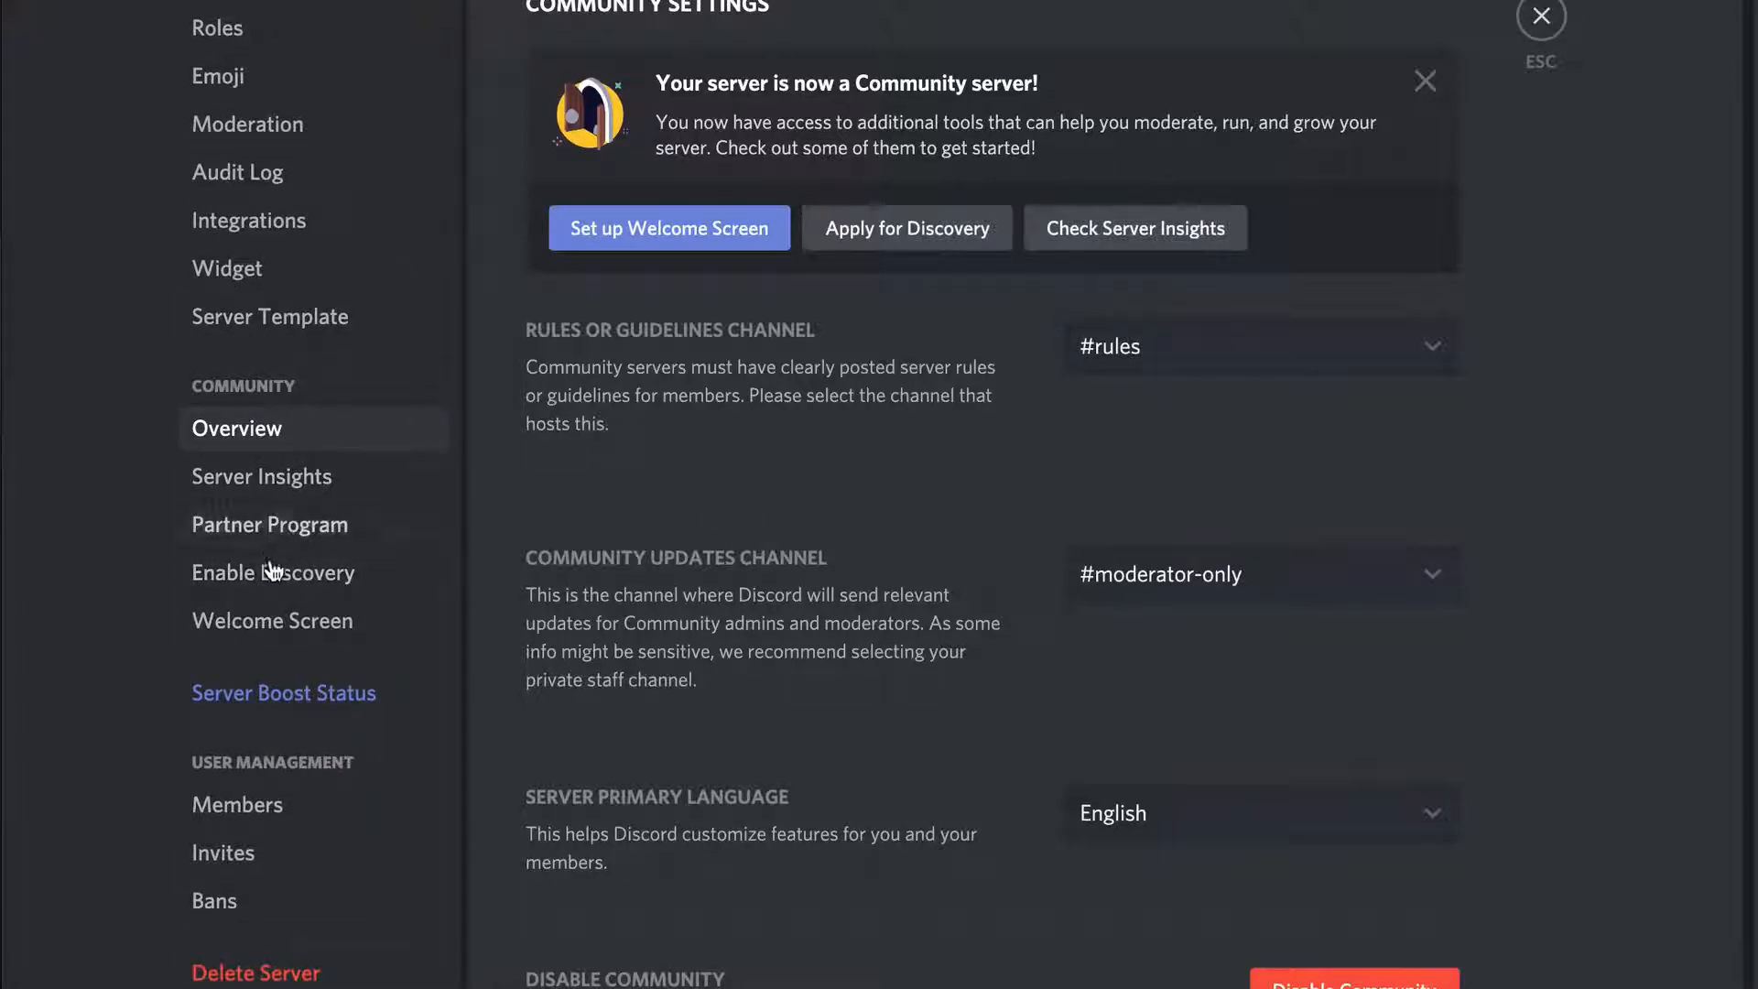
click(246, 621)
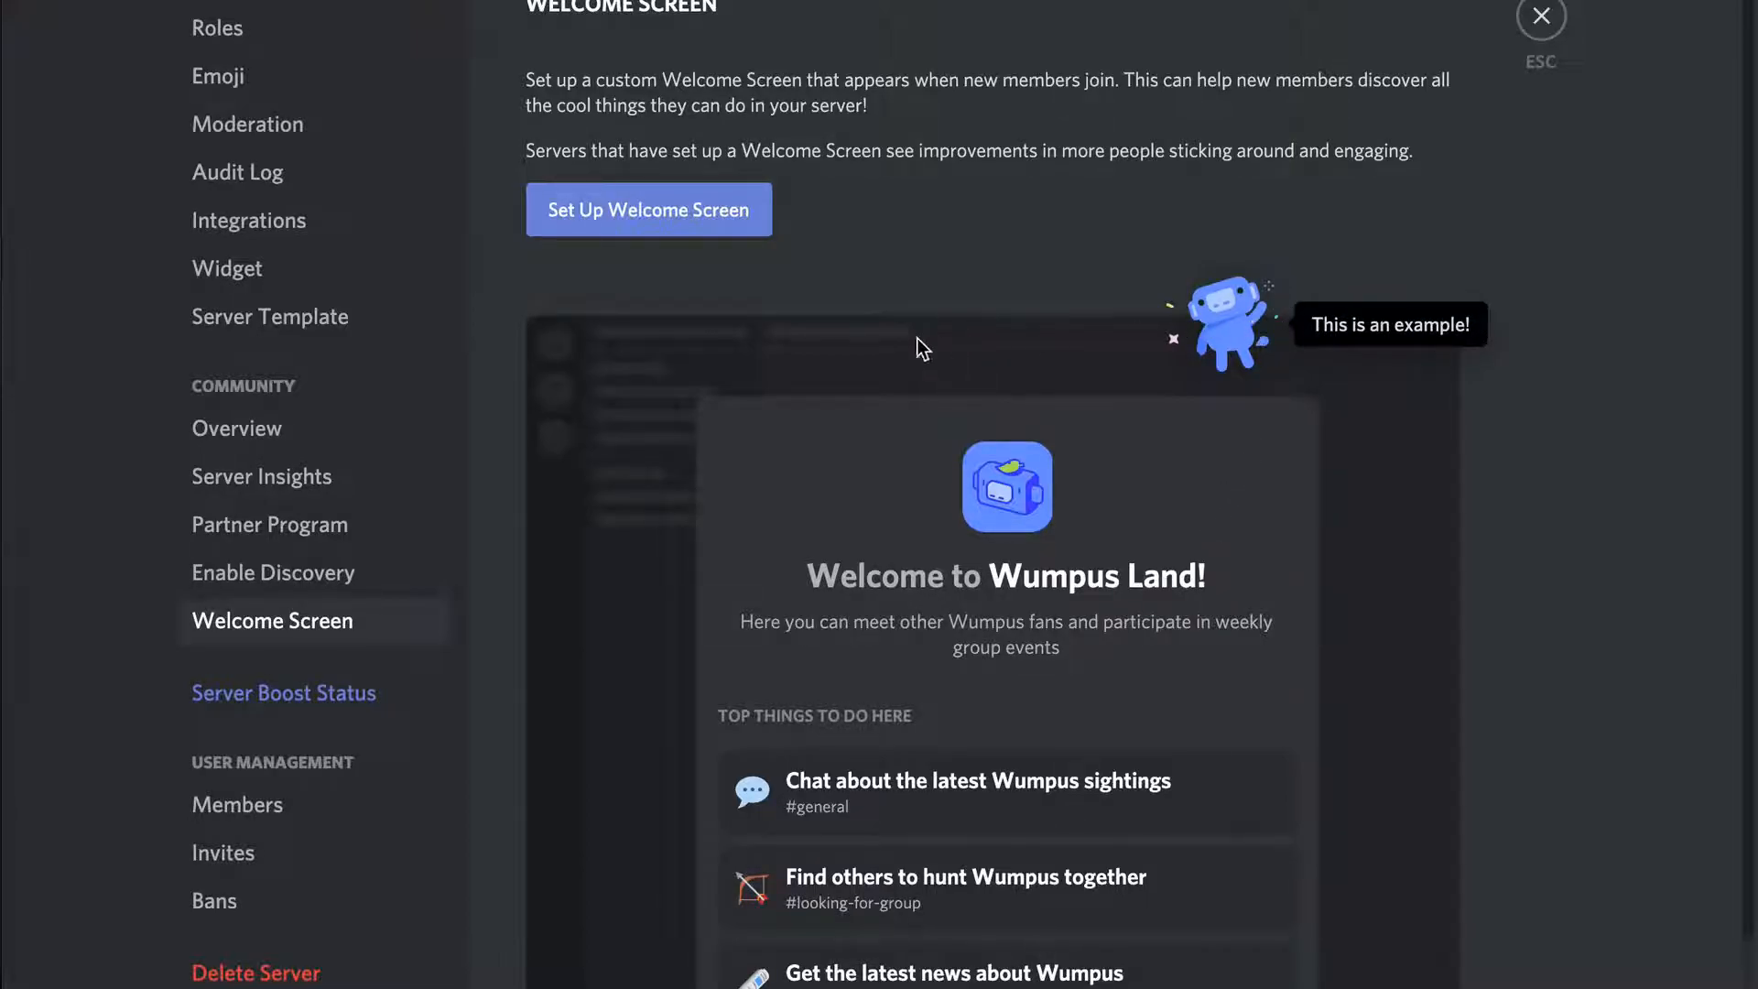
scroll(920, 774, down, 2)
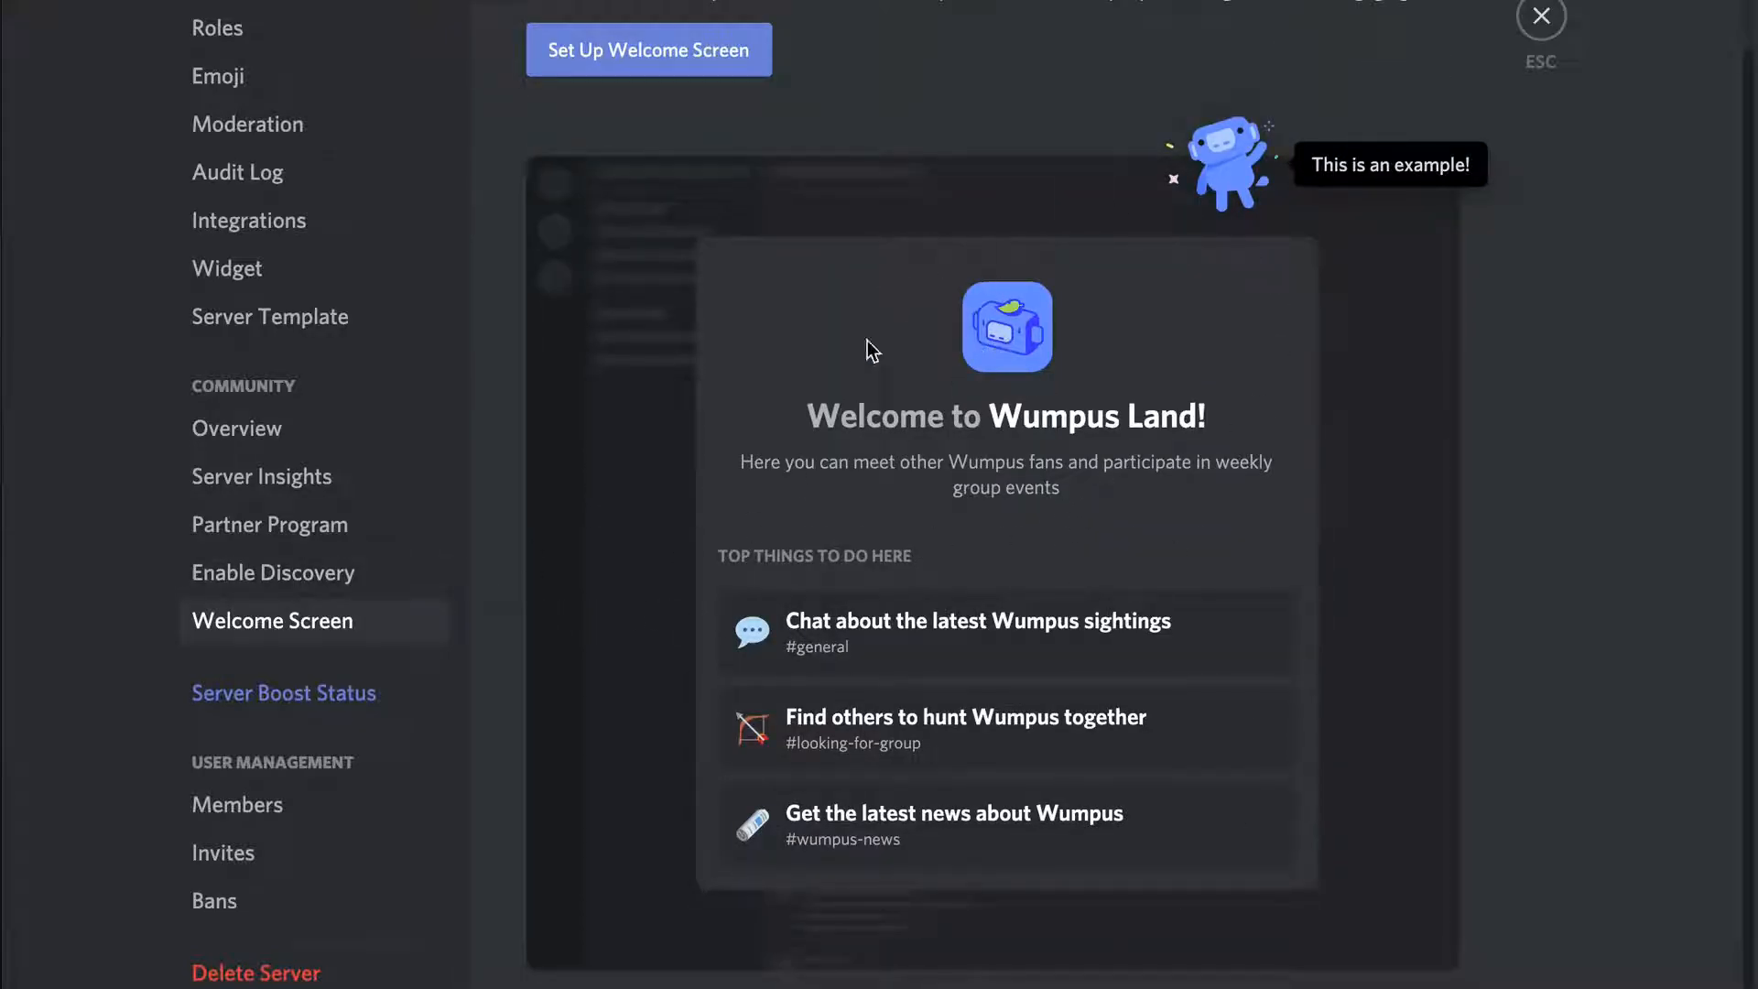
click(256, 577)
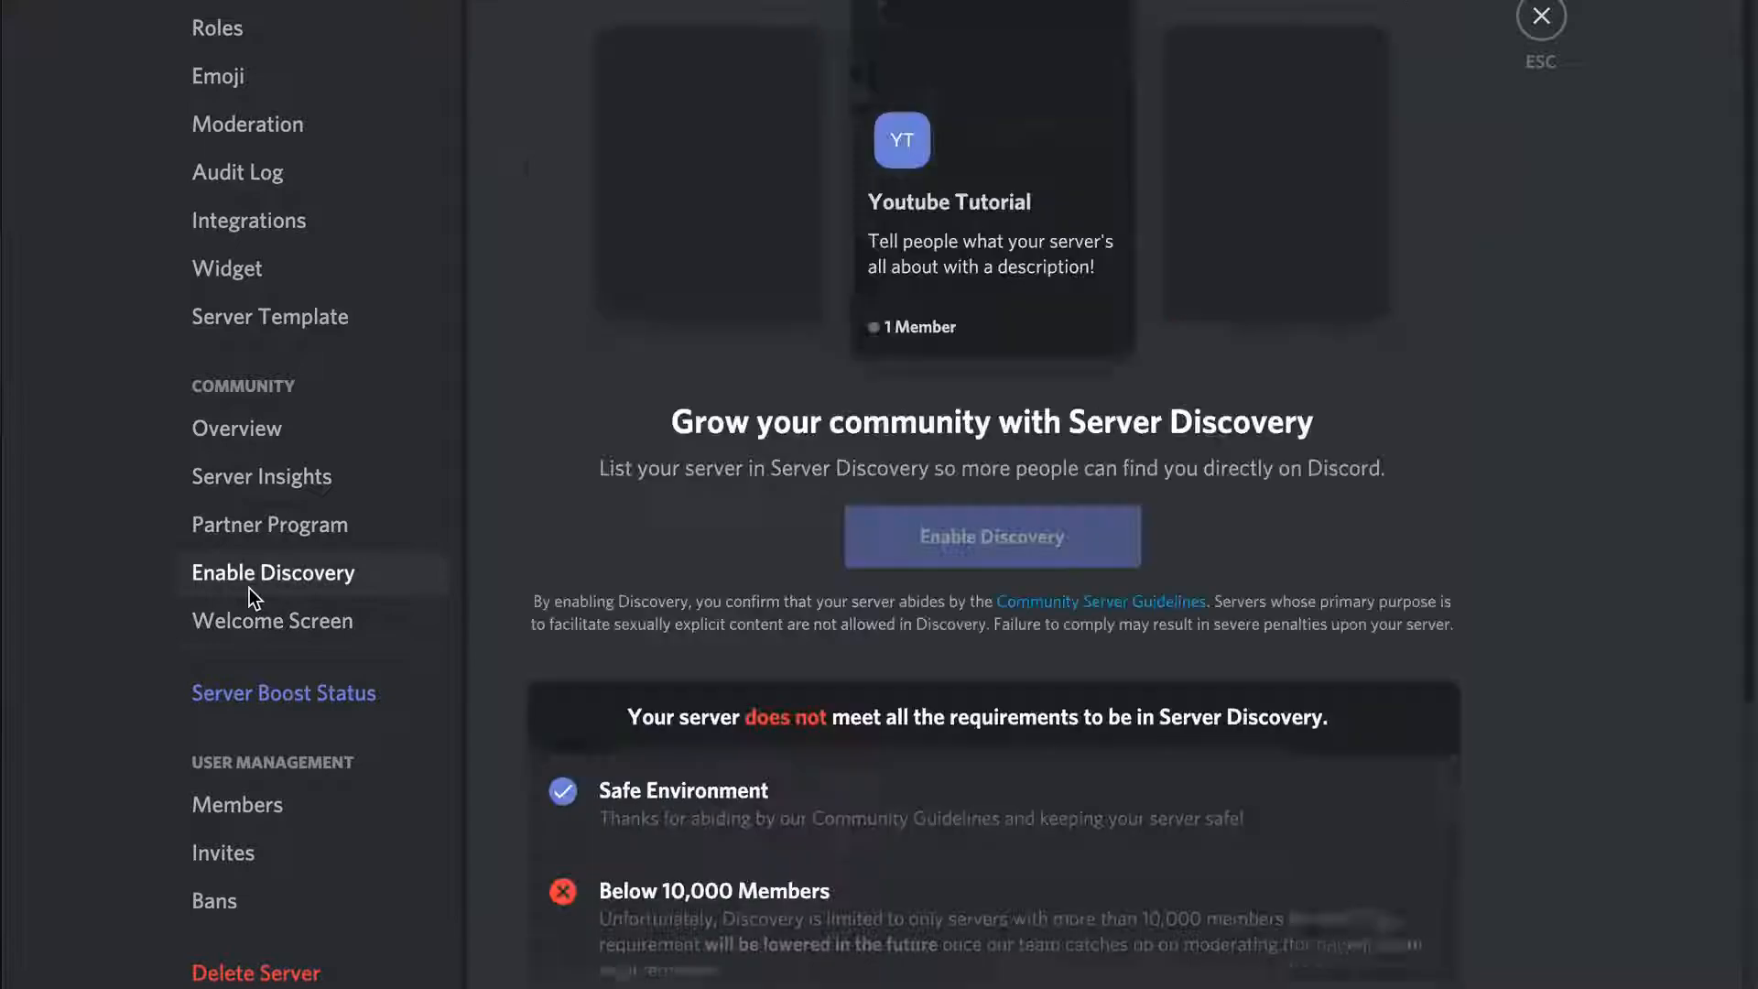
scroll(714, 890, down, 4)
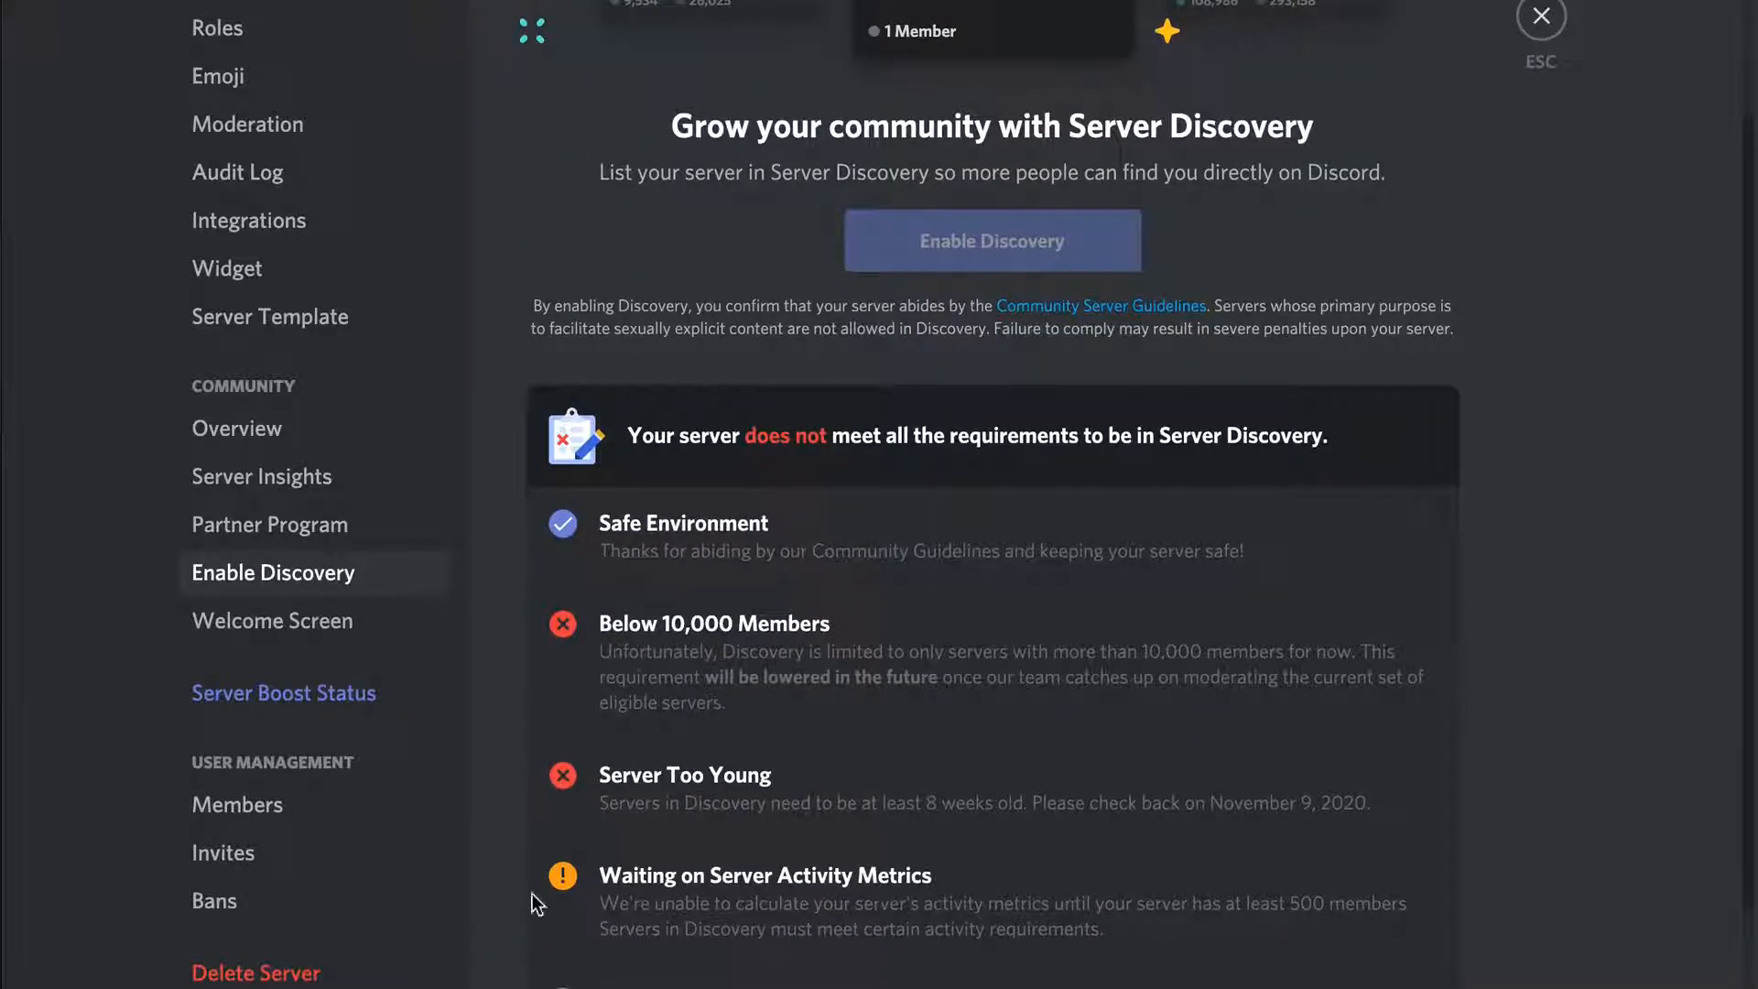
click(303, 524)
scroll(738, 630, down, 3)
scroll(733, 619, up, 4)
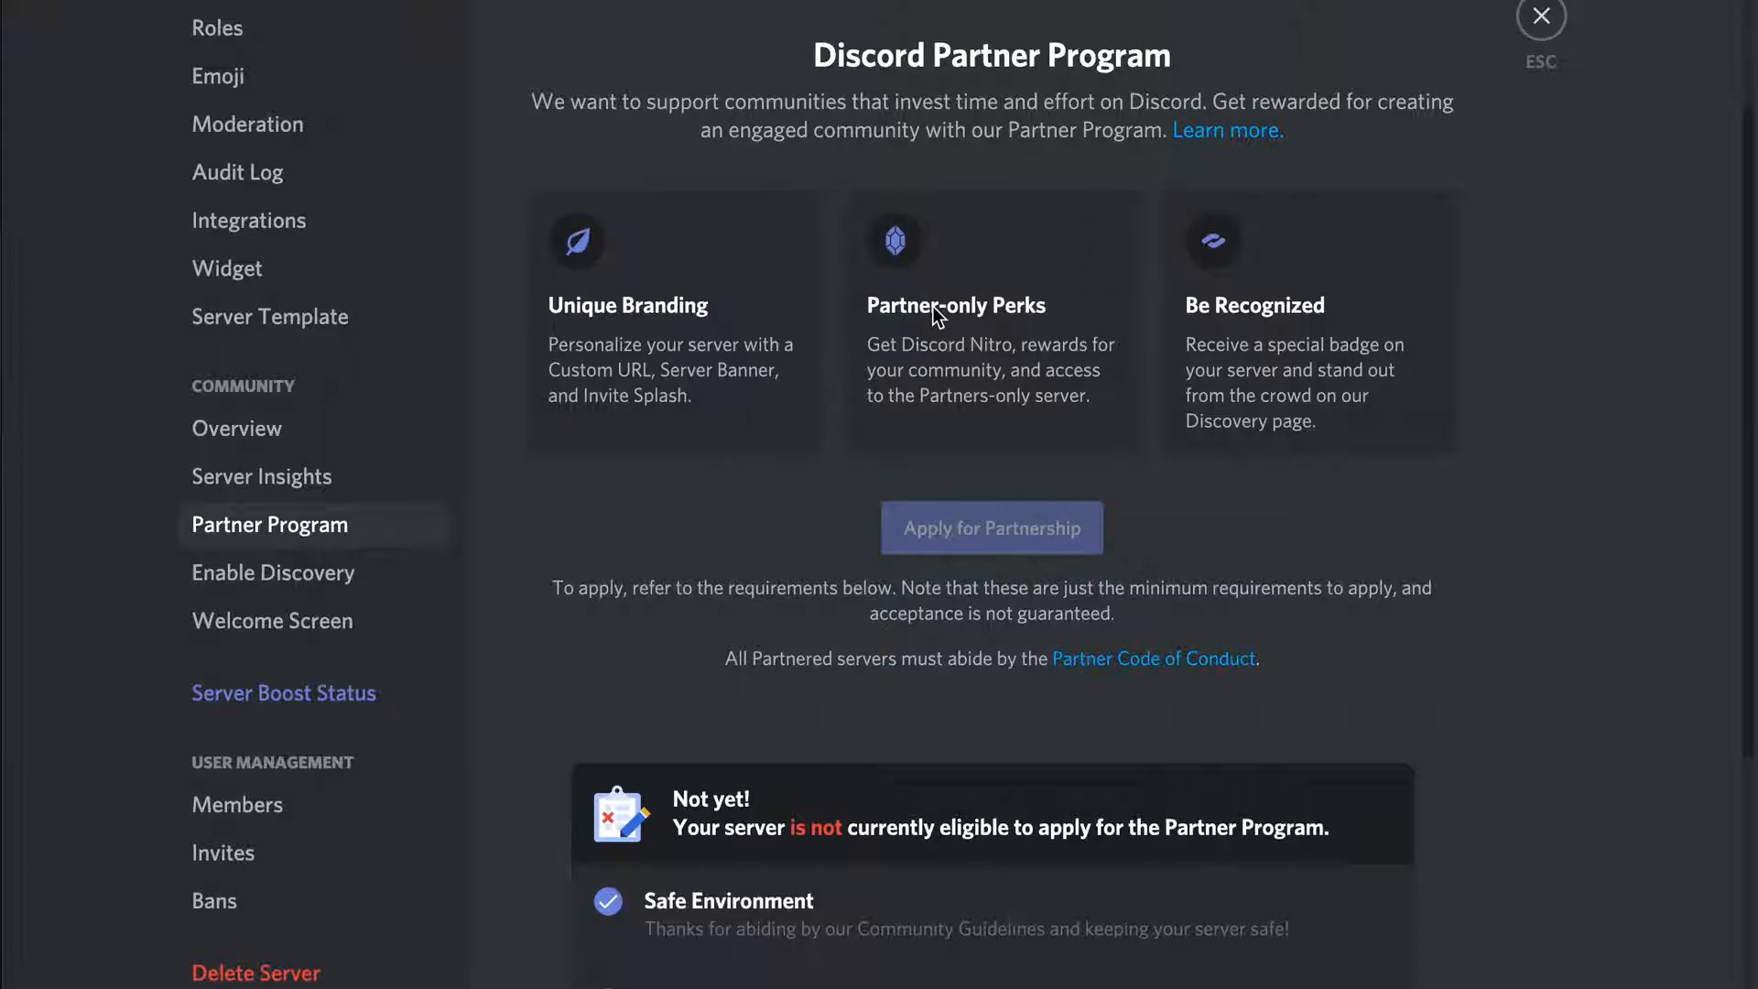
scroll(284, 575, up, 1)
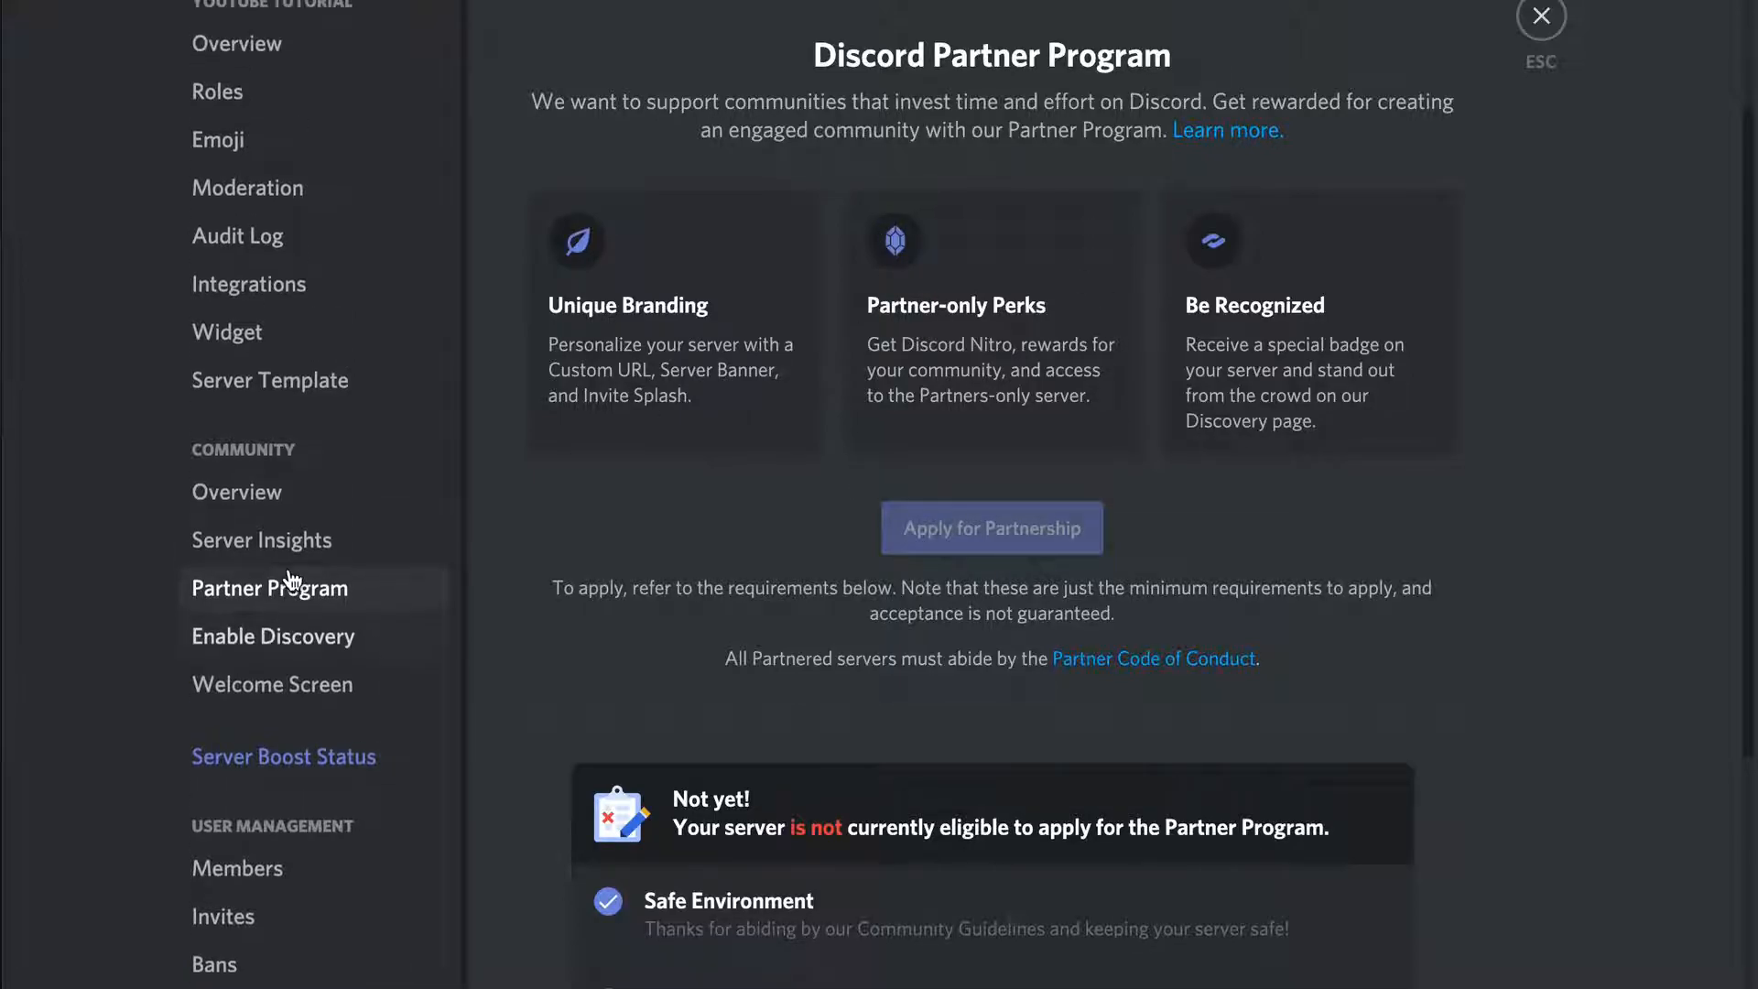
Leave the server settings and open the moderator-only channel
click(1542, 19)
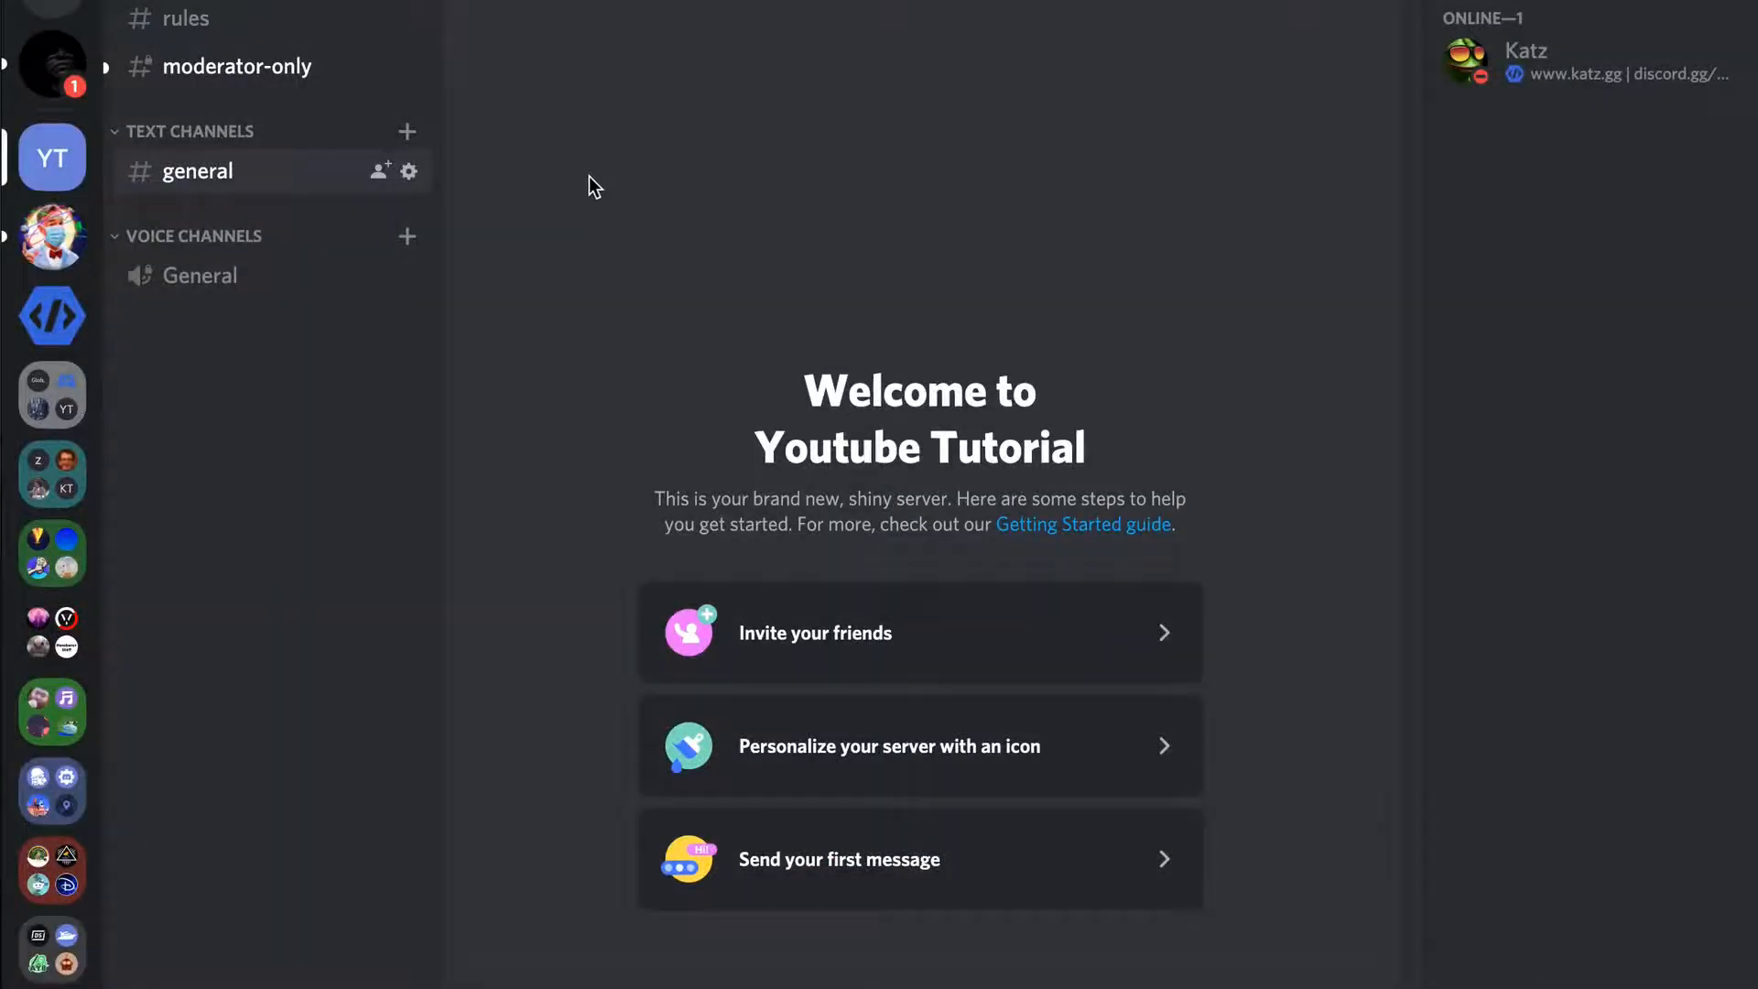
click(245, 66)
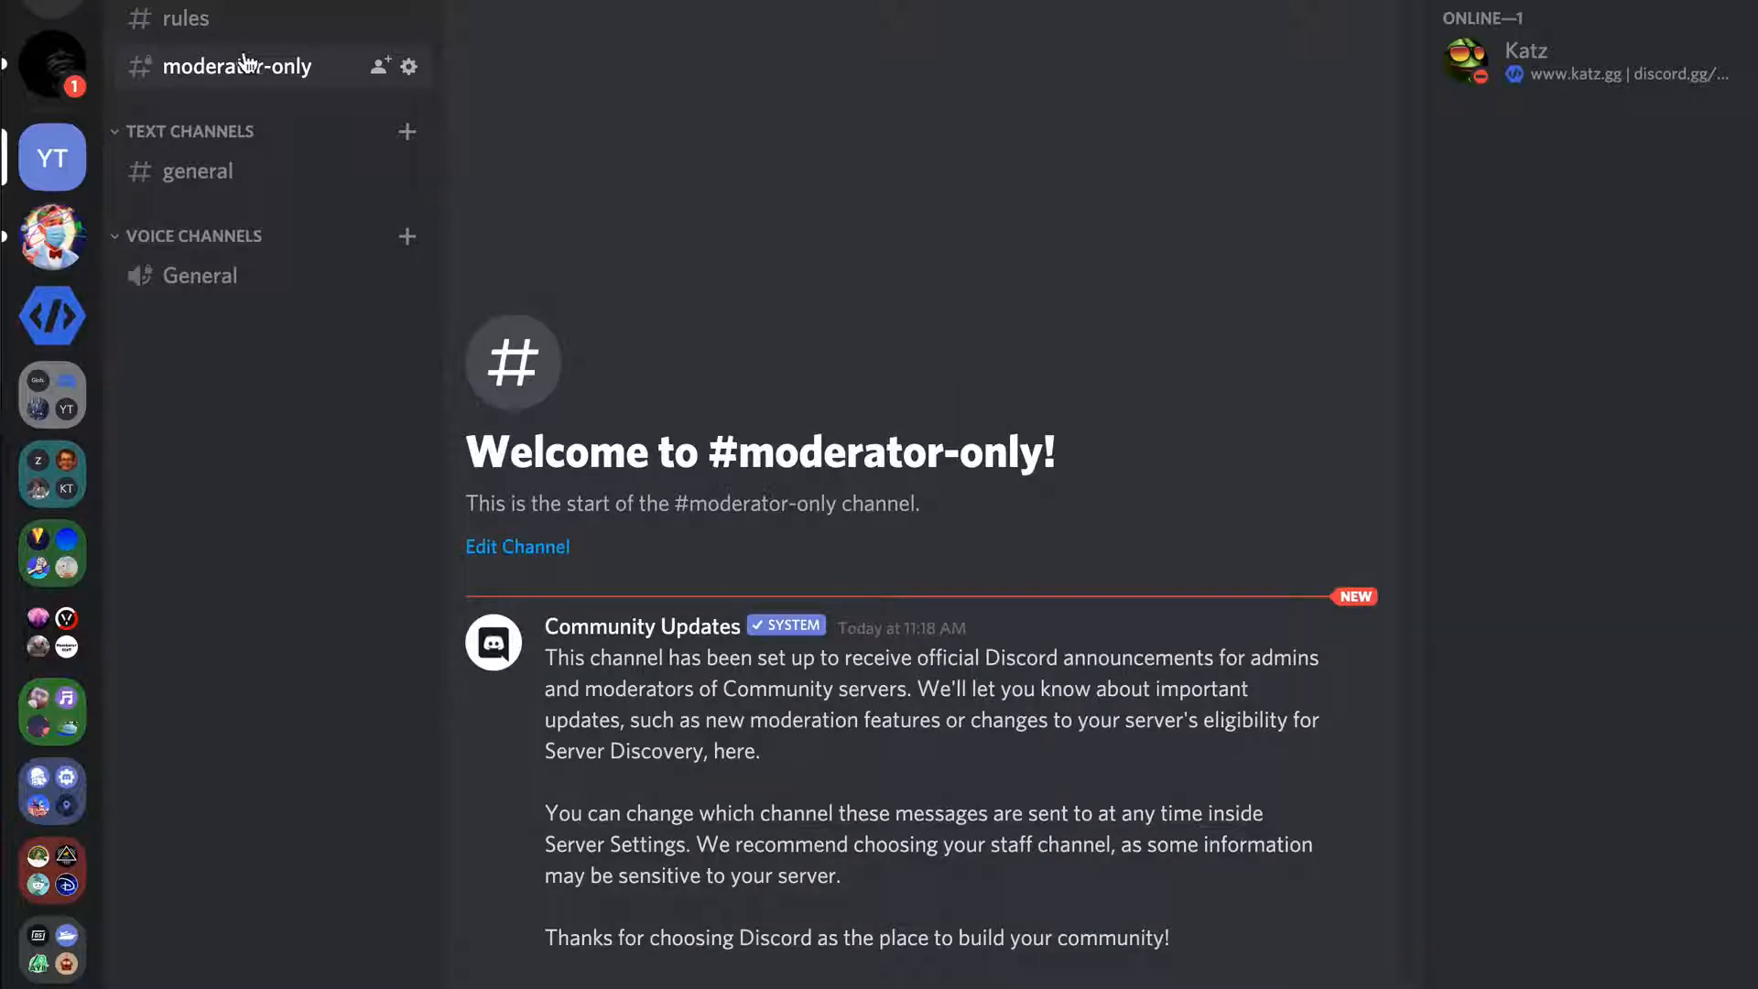
Open the rules channel and delete the Voice Channels category and the General voice channel
click(200, 19)
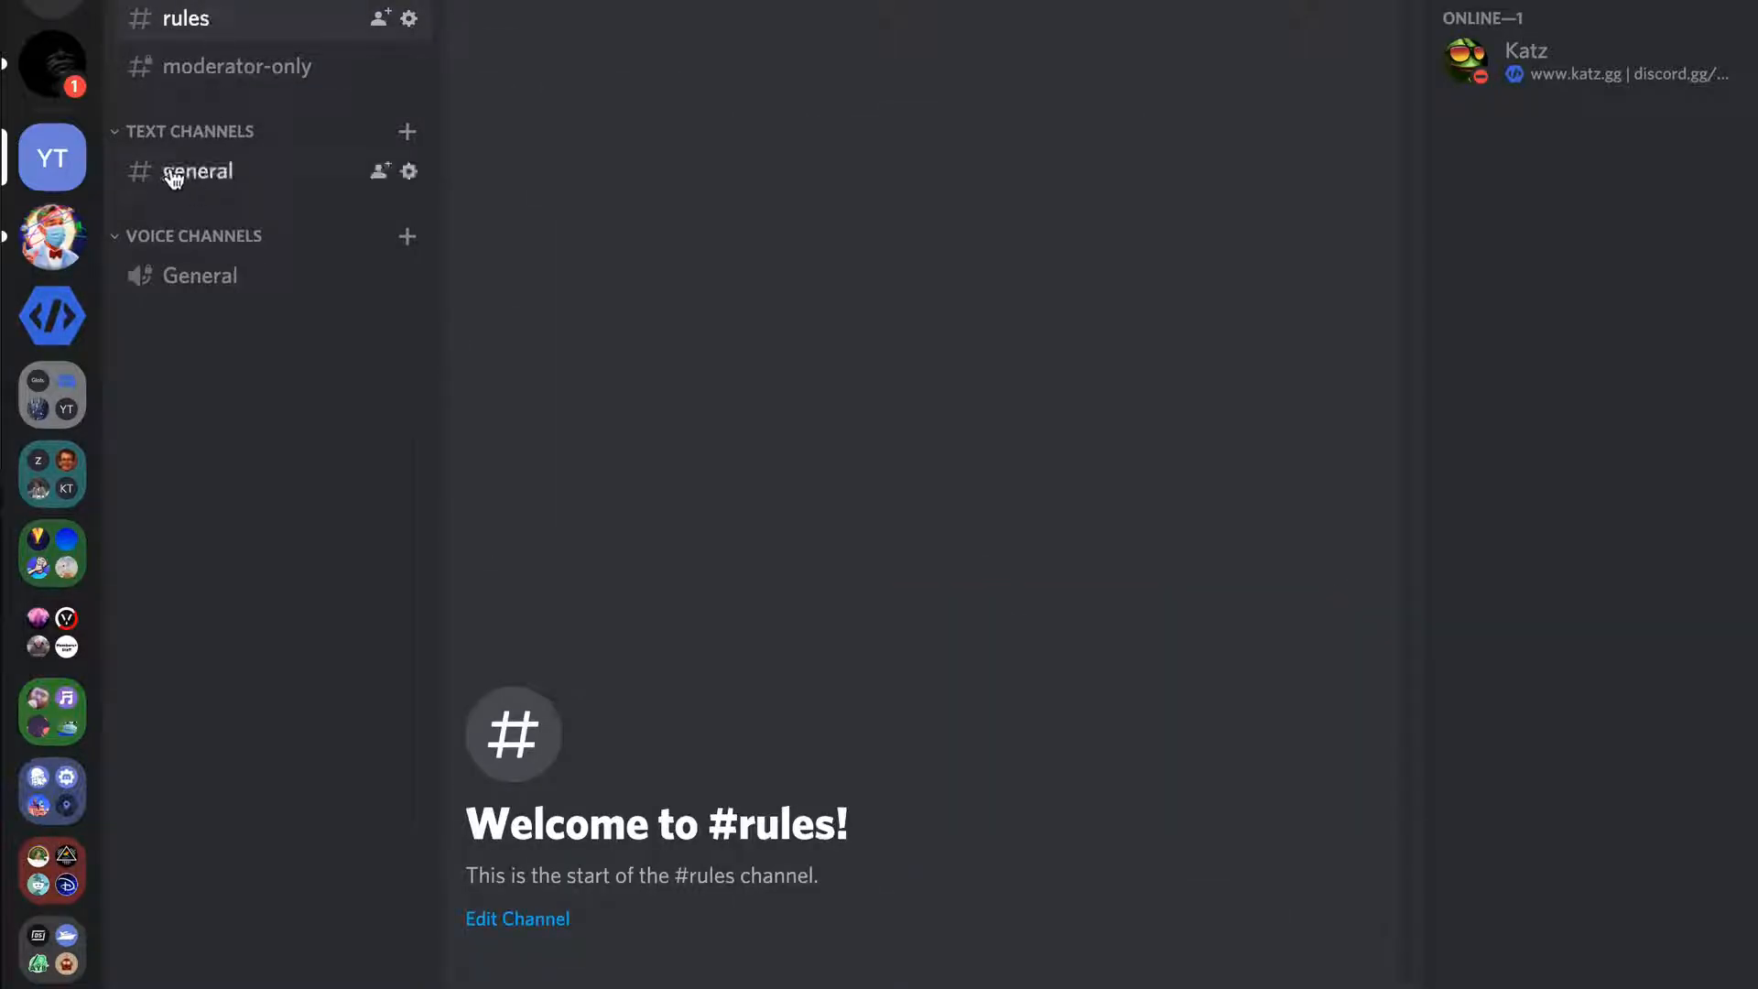
right_click(199, 240)
click(284, 492)
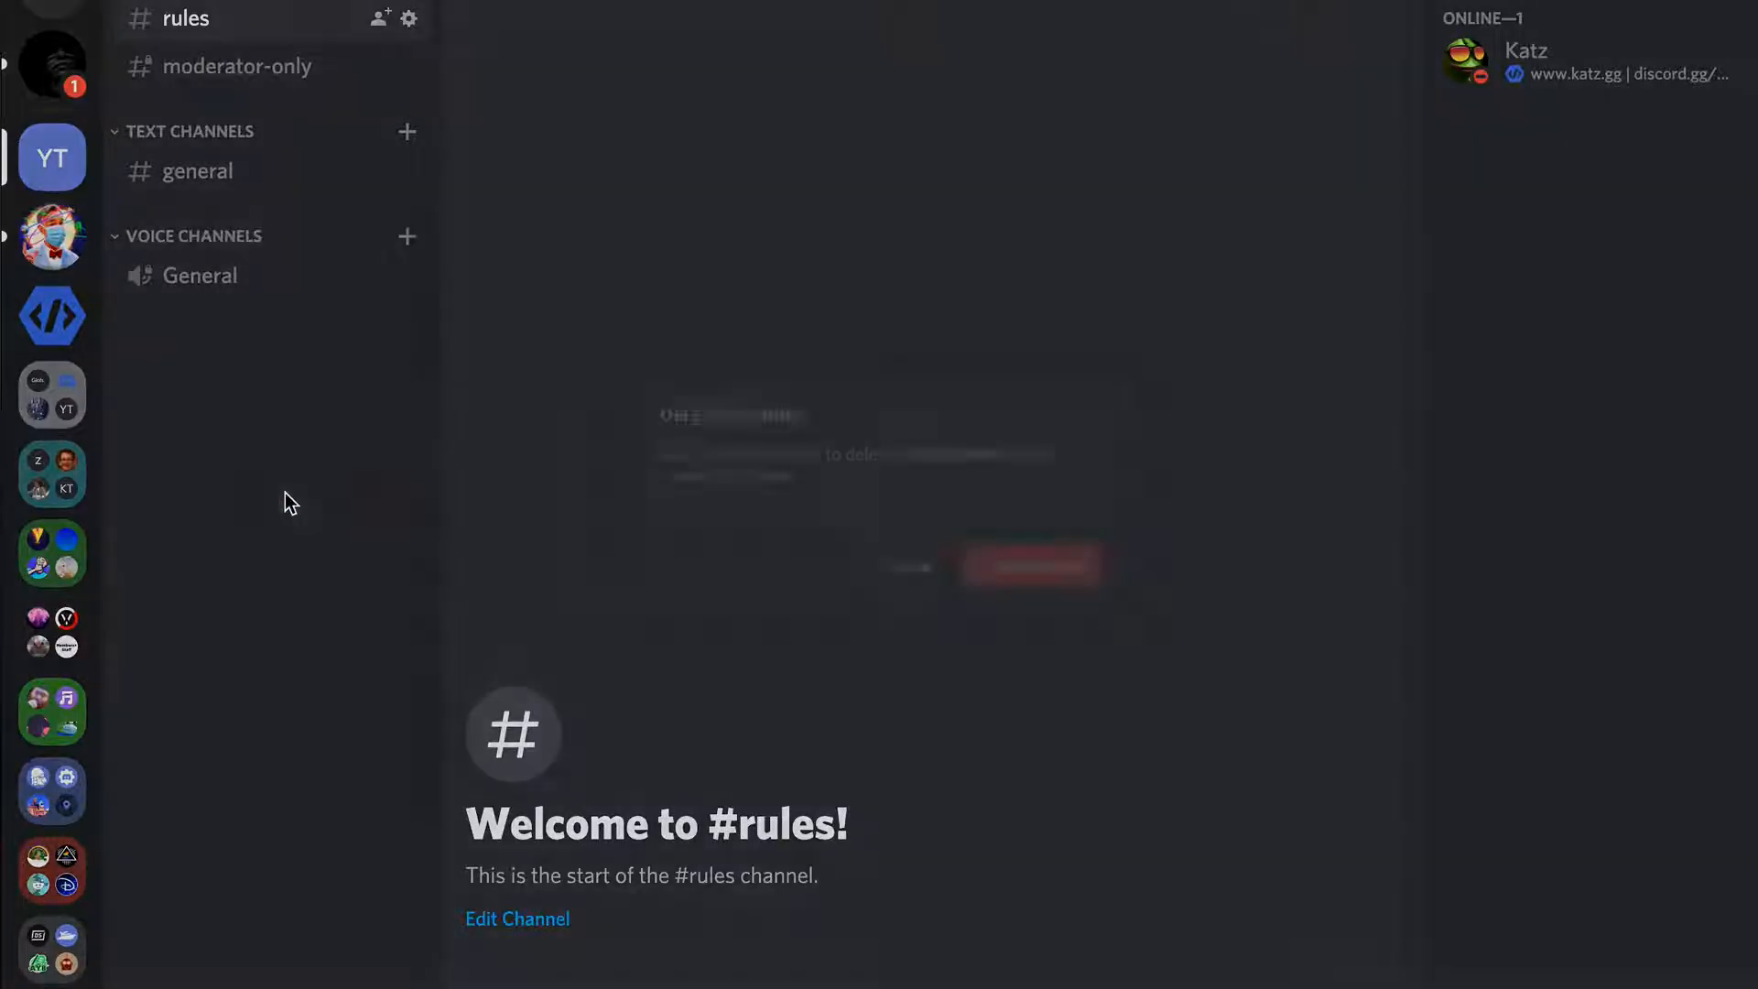
click(1087, 589)
right_click(233, 117)
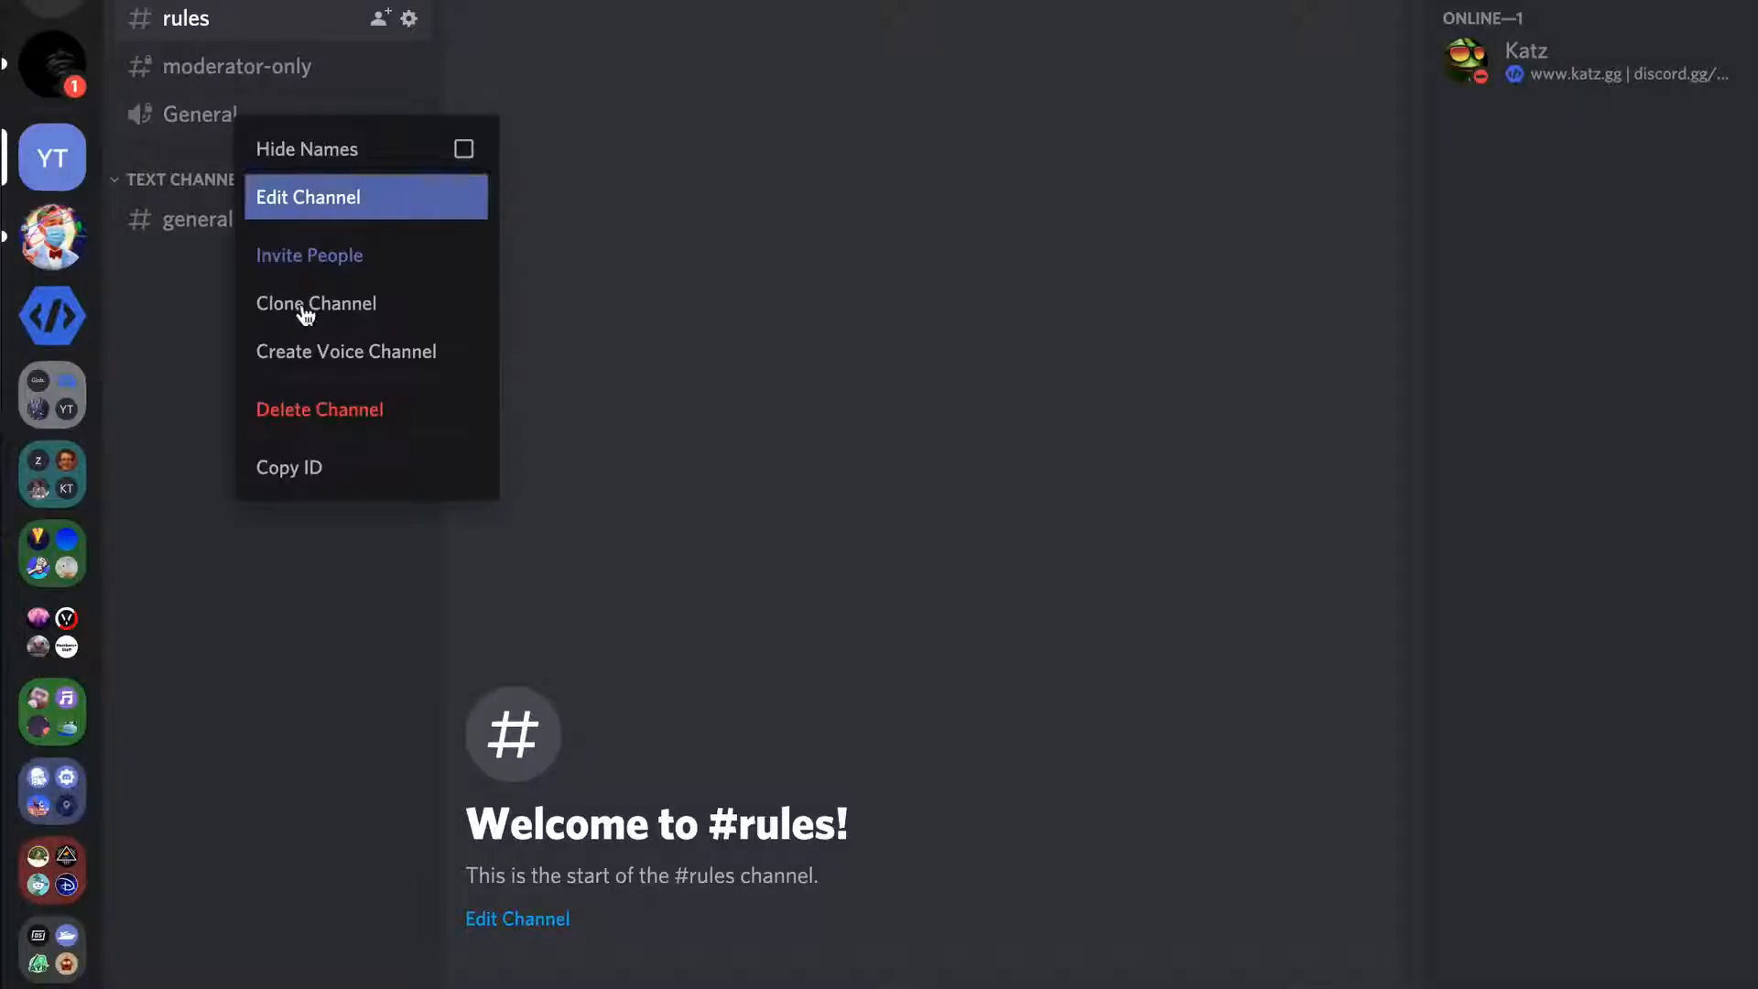
click(371, 408)
click(1040, 589)
Delete the Text Channels category and the general text channel
right_click(227, 129)
click(317, 379)
click(1053, 594)
right_click(204, 19)
click(371, 451)
scroll(327, 329, down, 1)
Create a non-private category named Important in the channel list
right_click(327, 329)
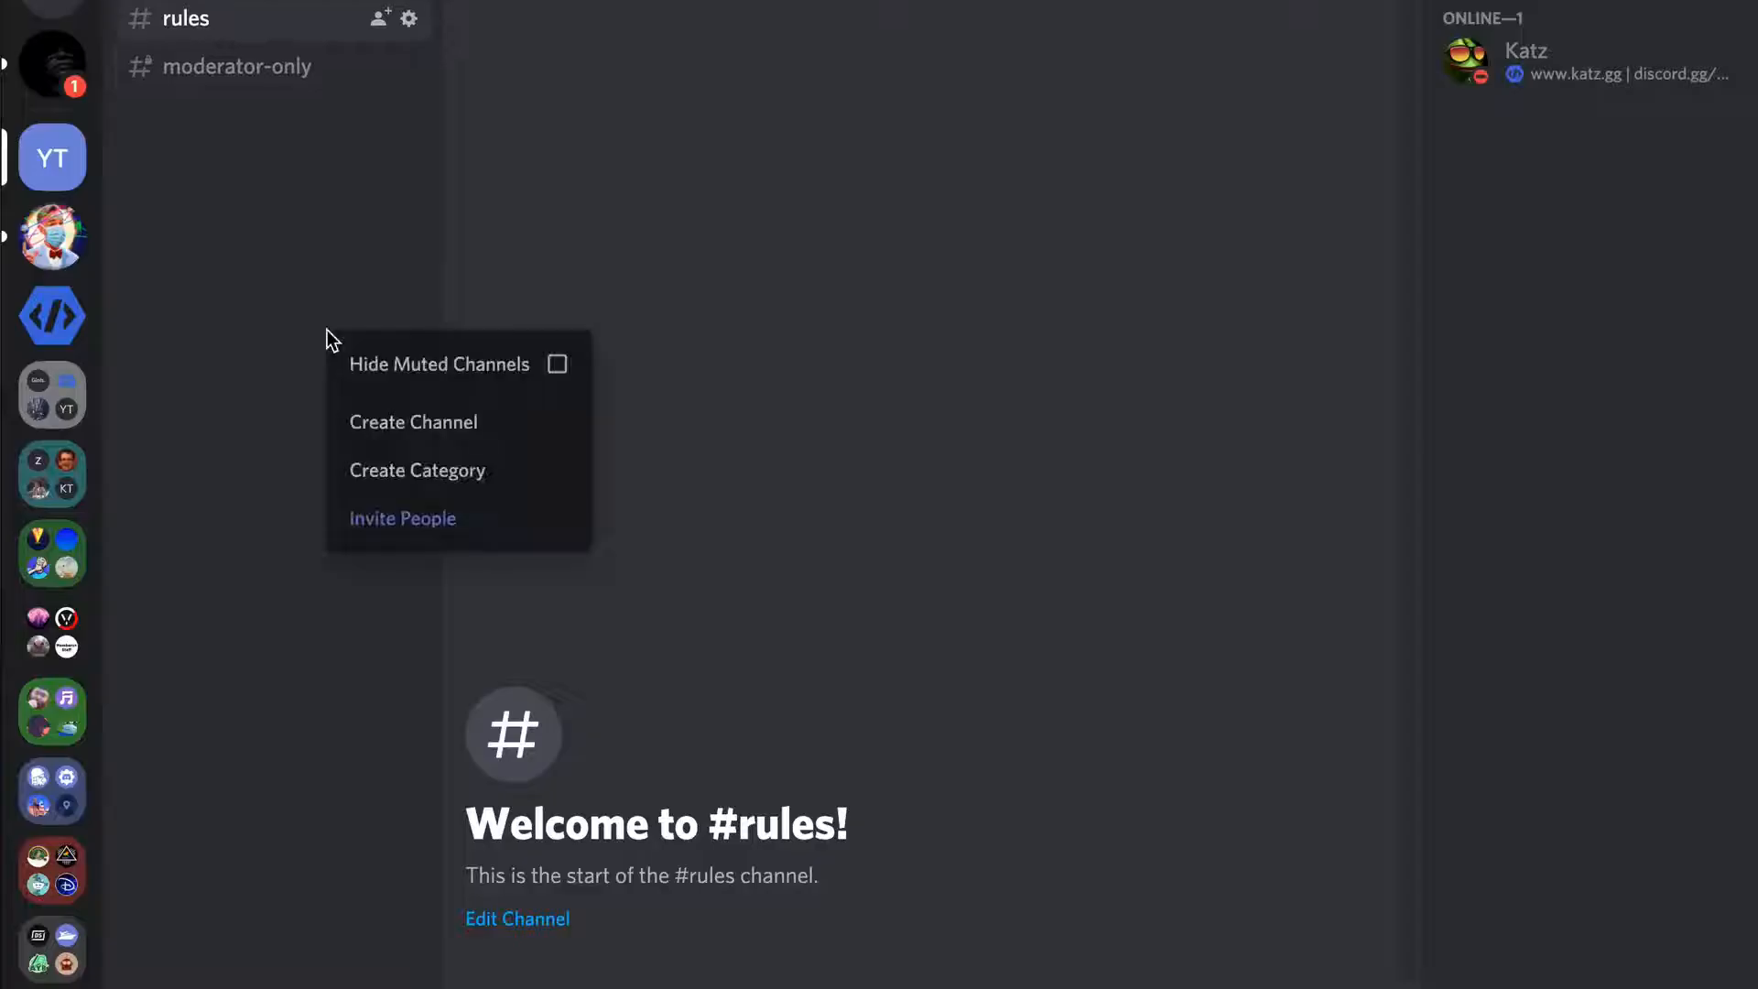
click(438, 471)
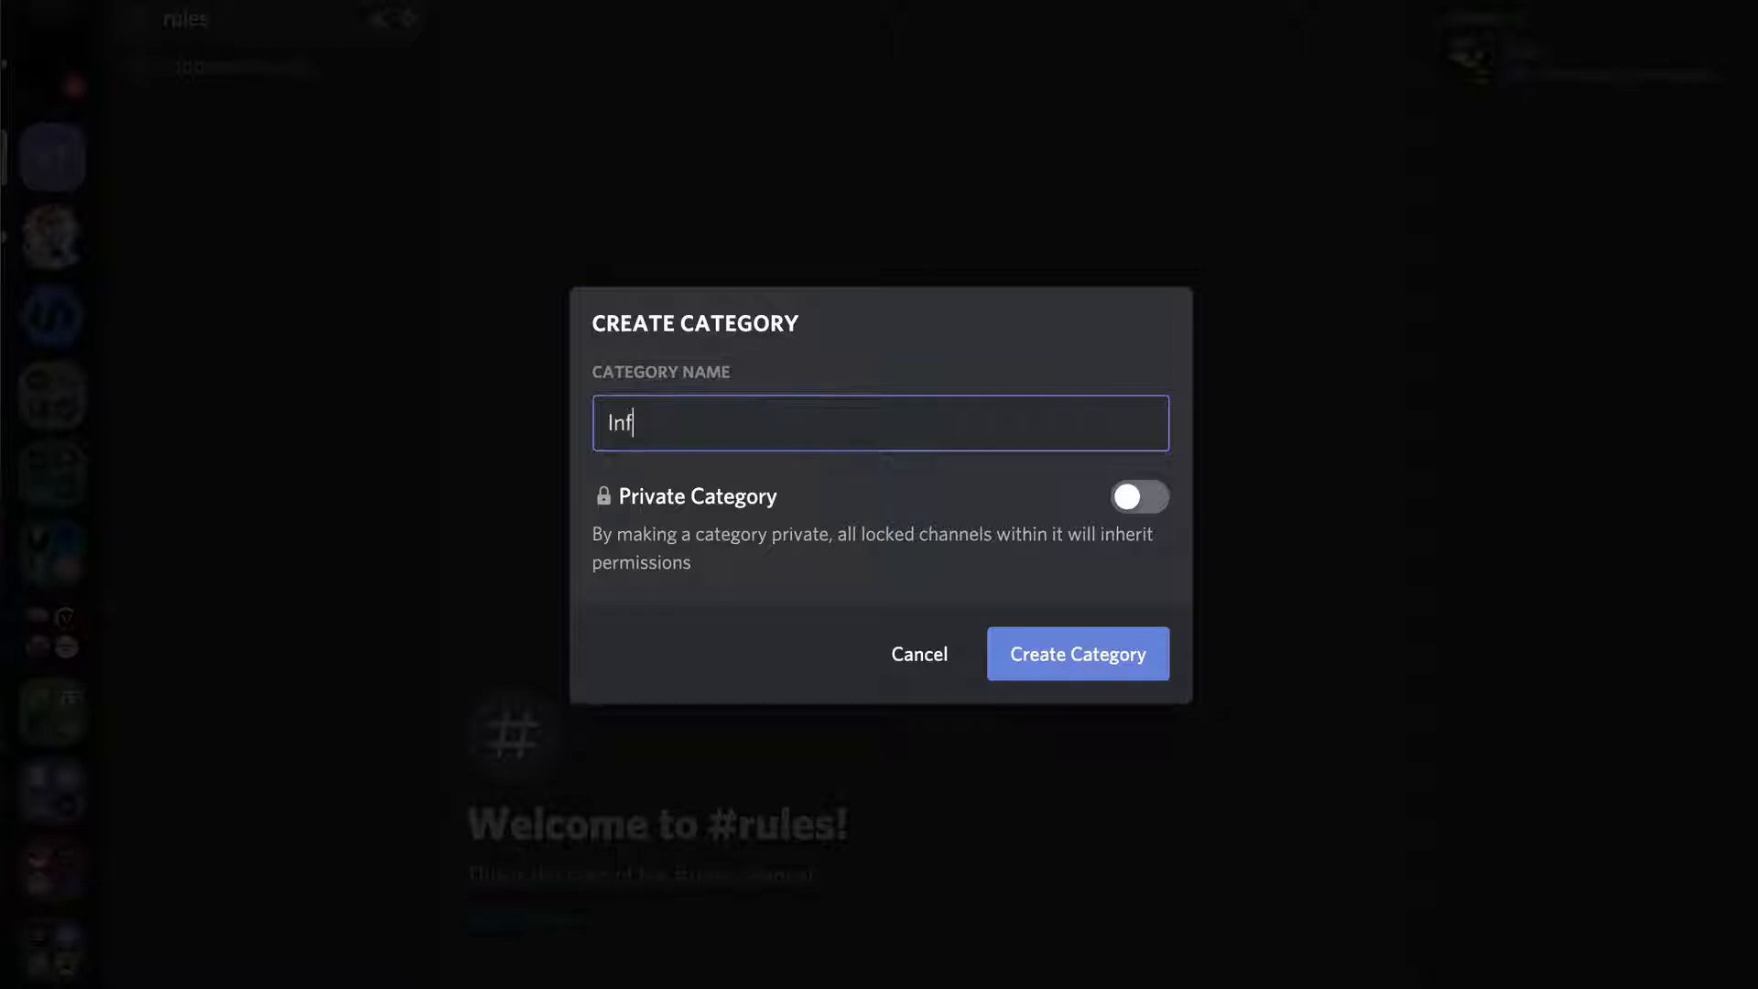
text(Important)
click(1071, 652)
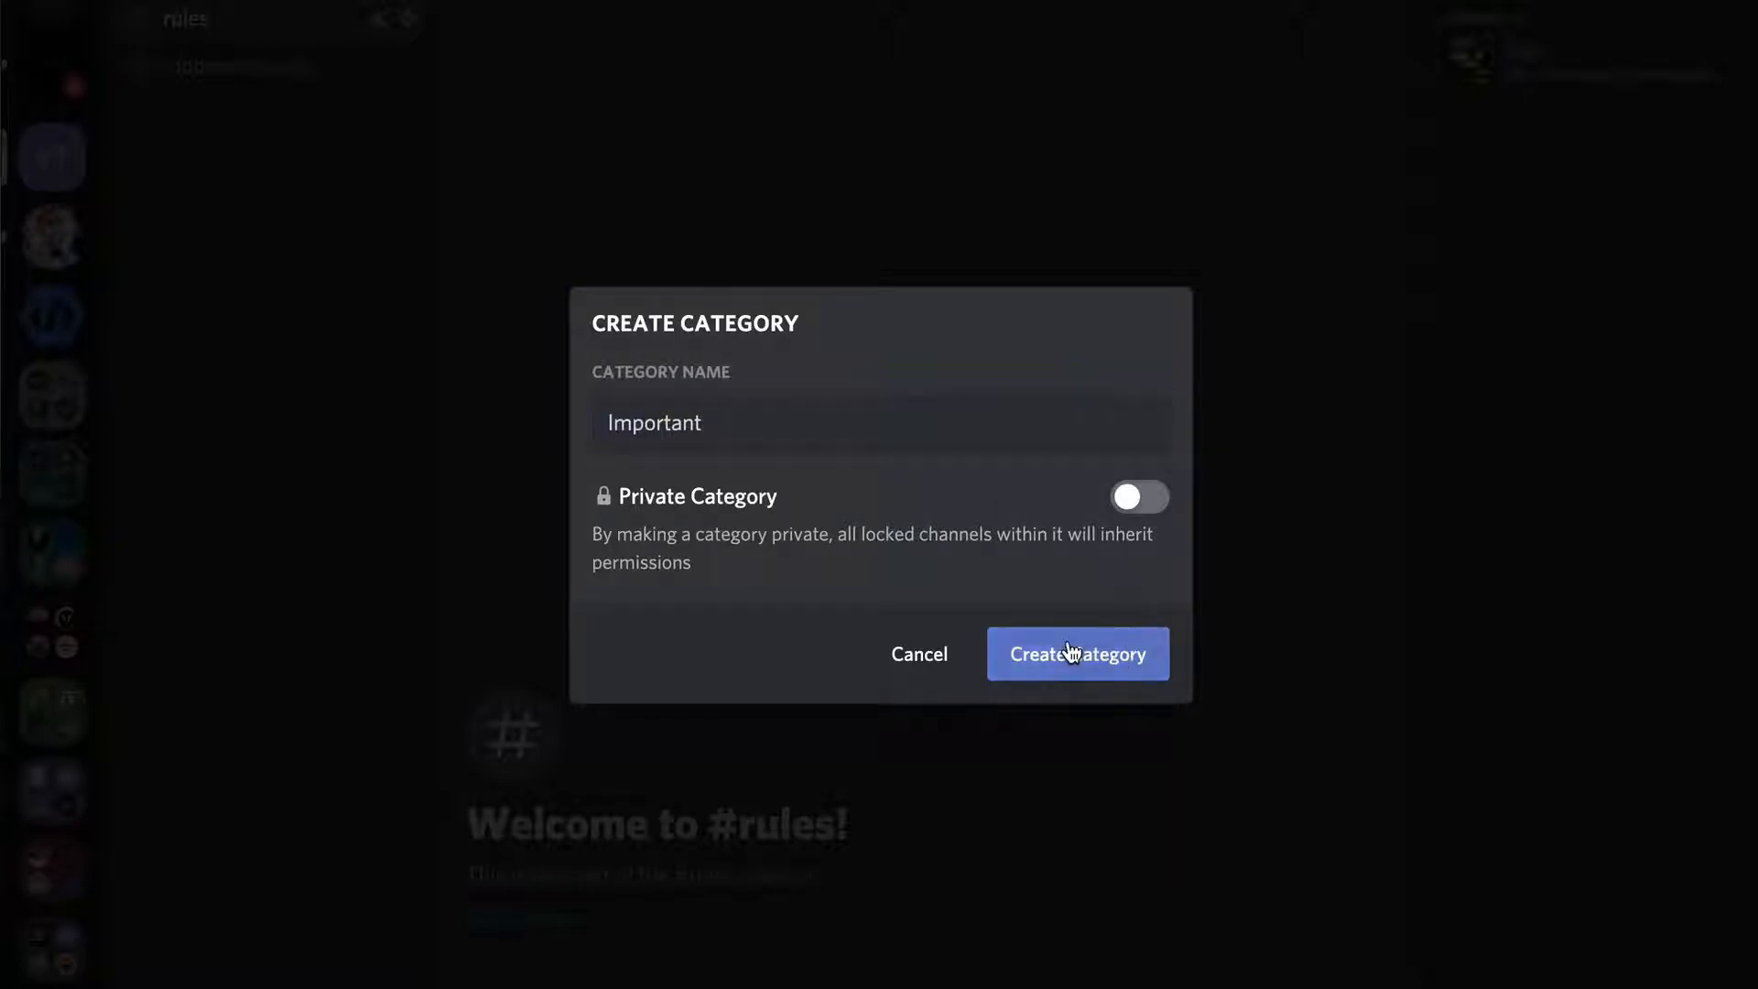
mouse_move(196, 139)
mouse_down()
mouse_move(197, 3)
mouse_move(204, 145)
mouse_move(190, 137)
mouse_up()
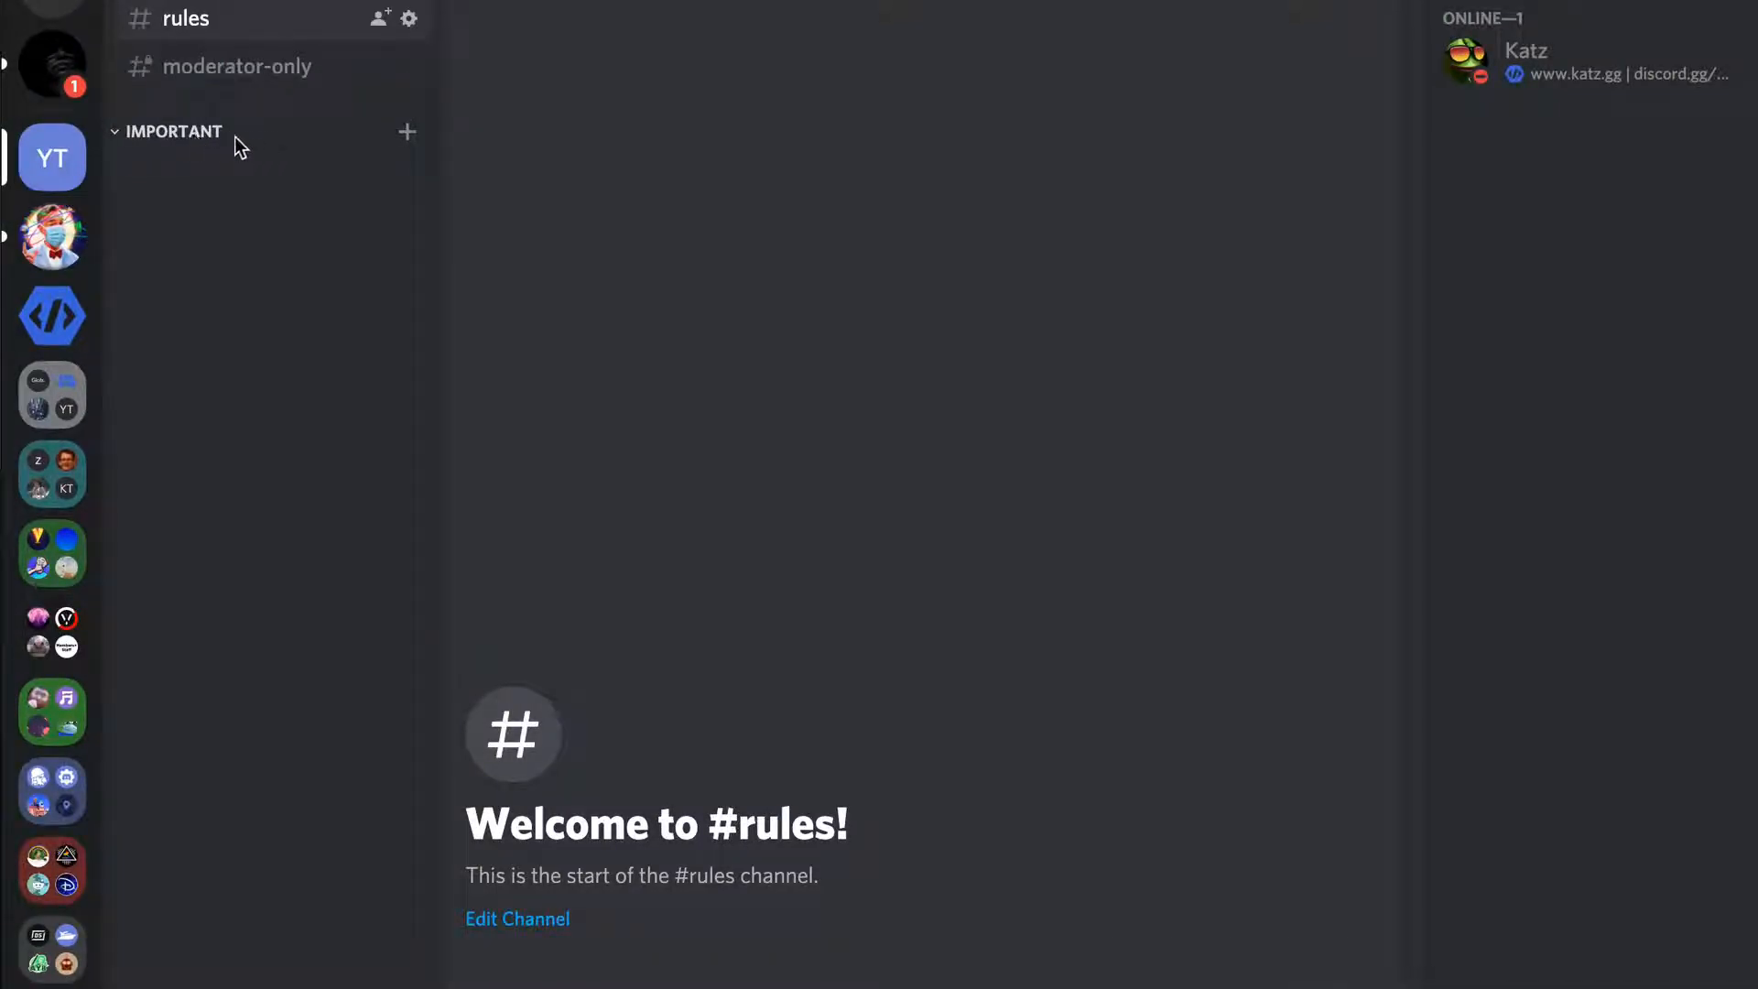
right_click(236, 145)
click(350, 335)
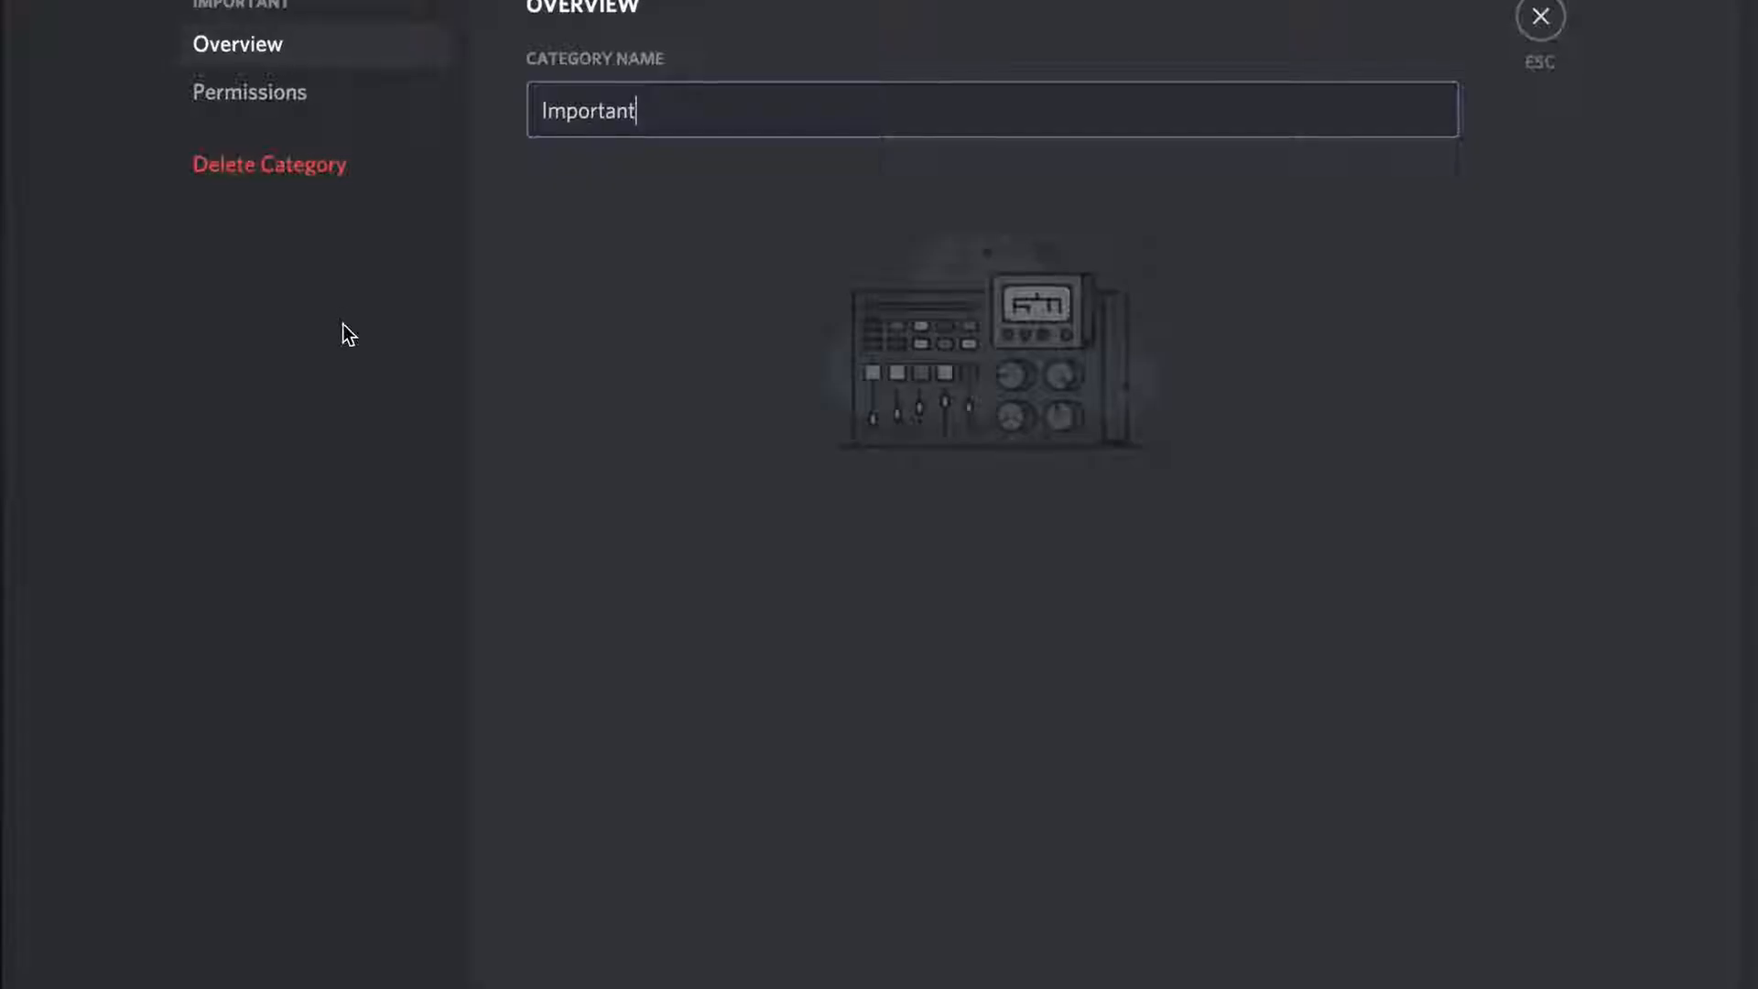
click(242, 95)
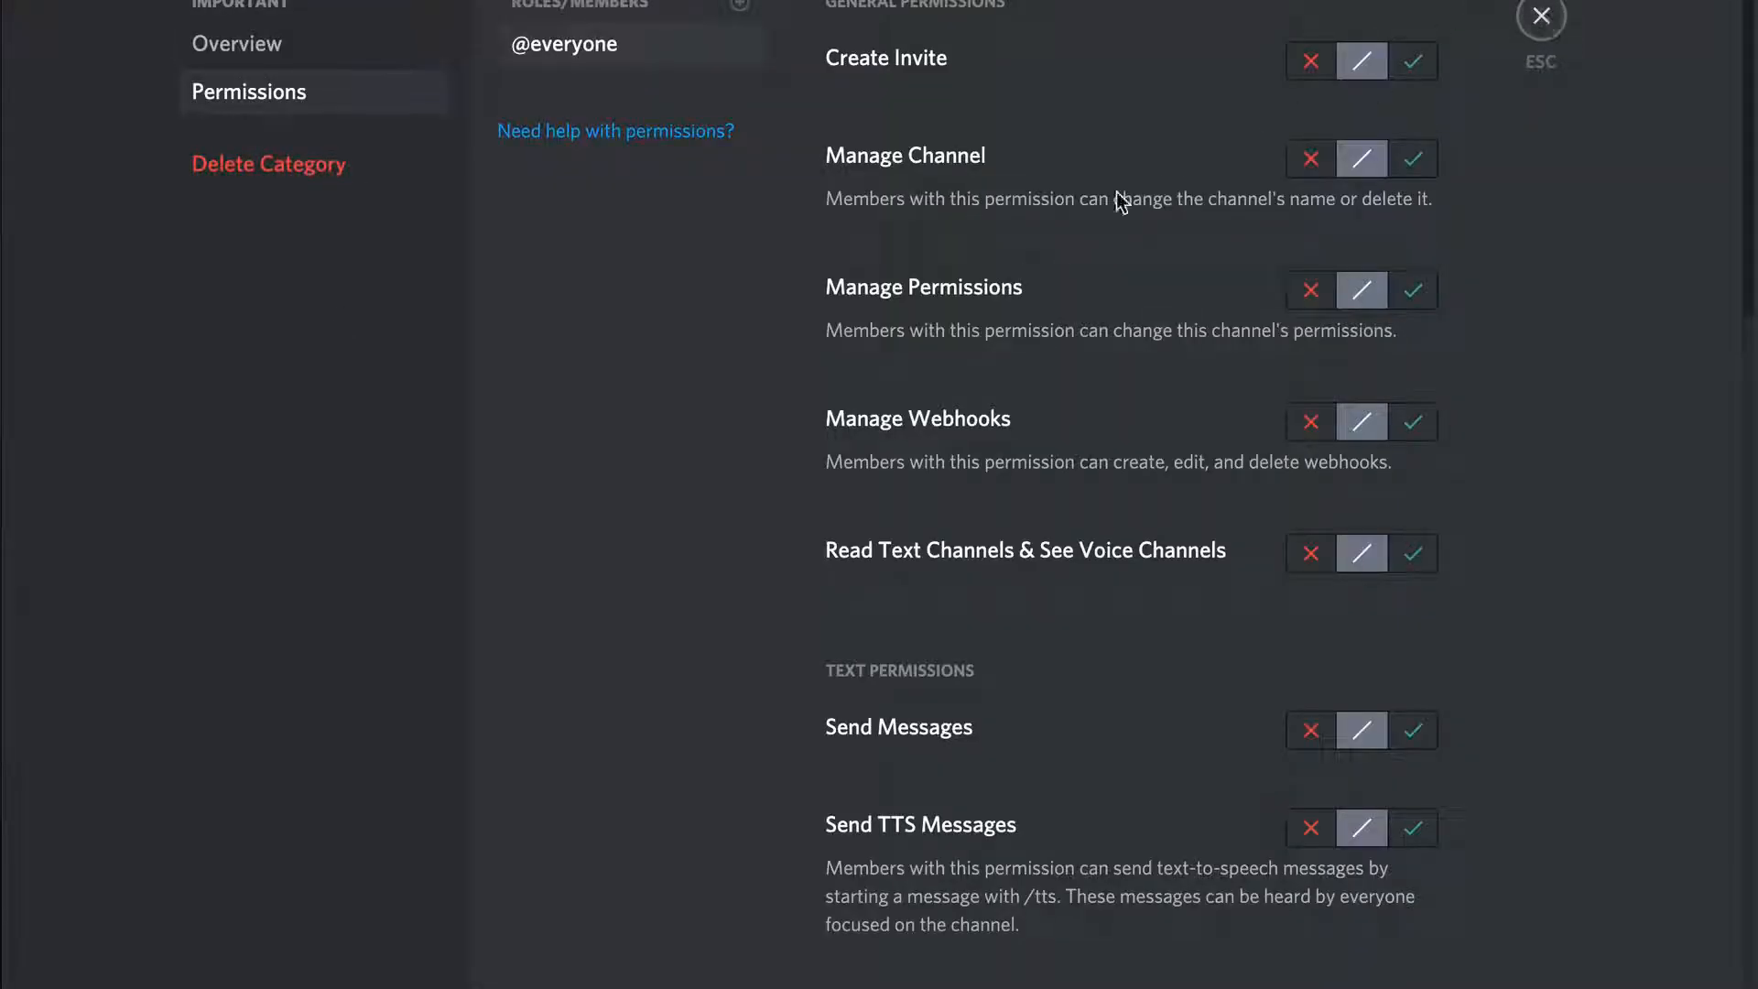
scroll(1092, 226, down, 15)
scroll(1093, 226, up, 15)
scroll(1089, 224, down, 3)
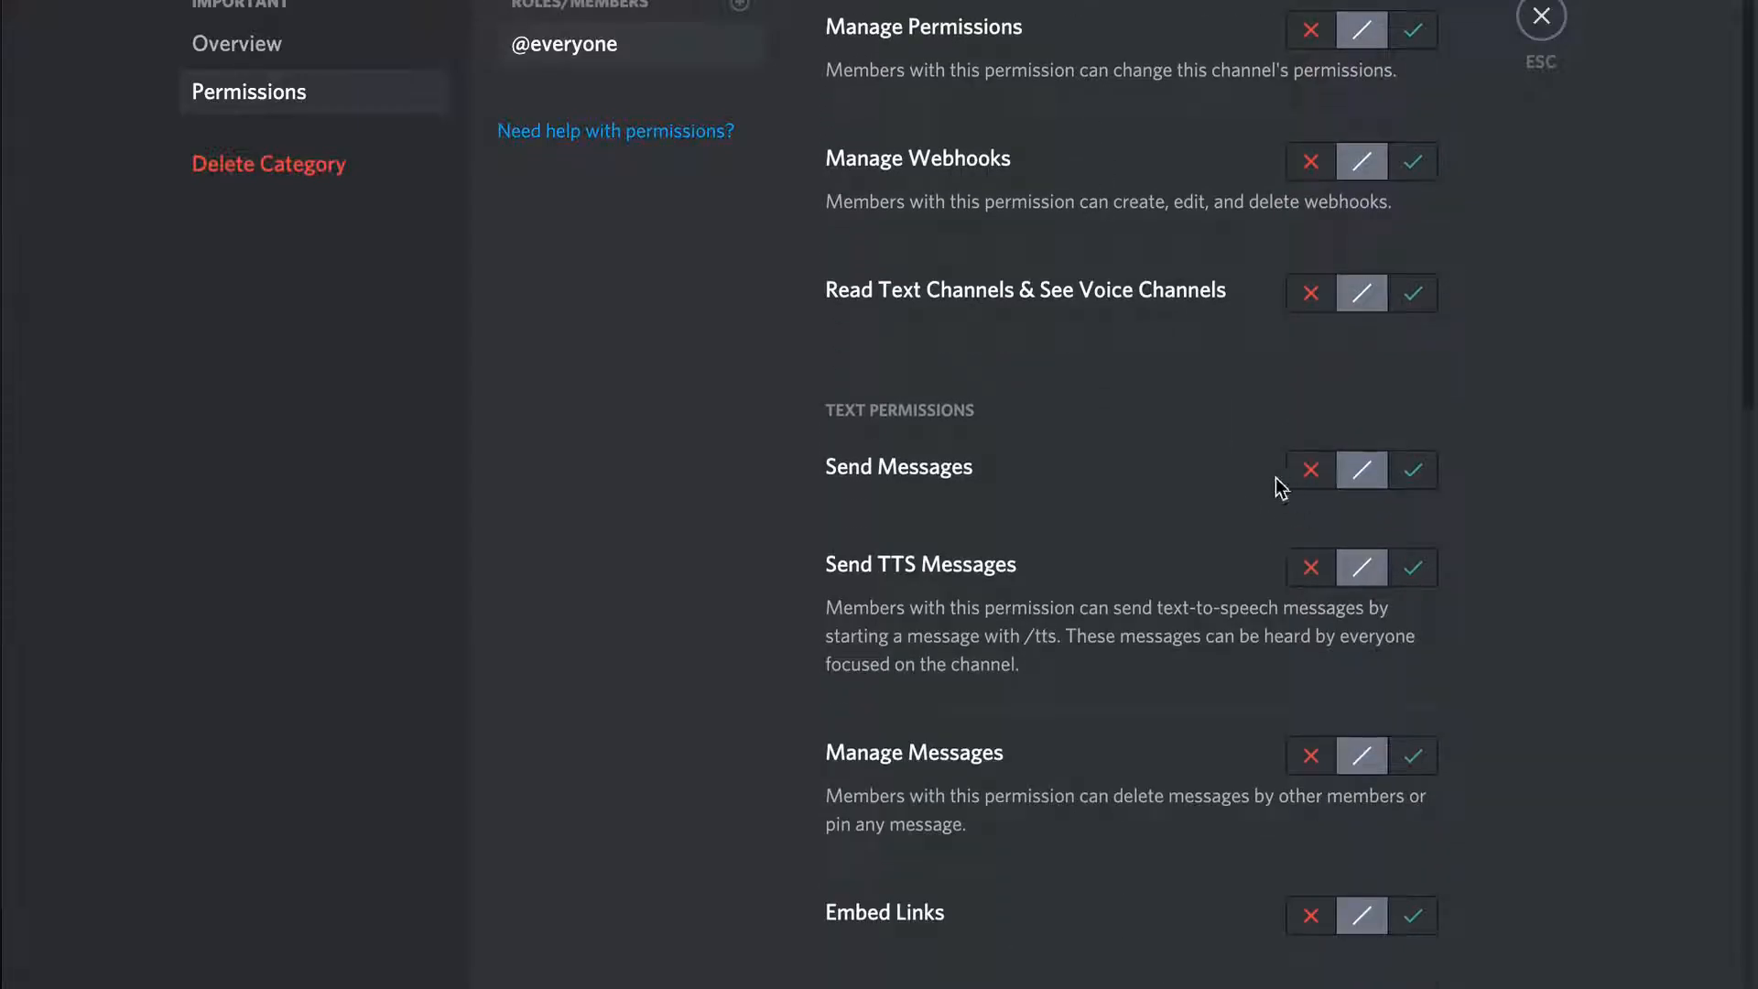
click(1312, 473)
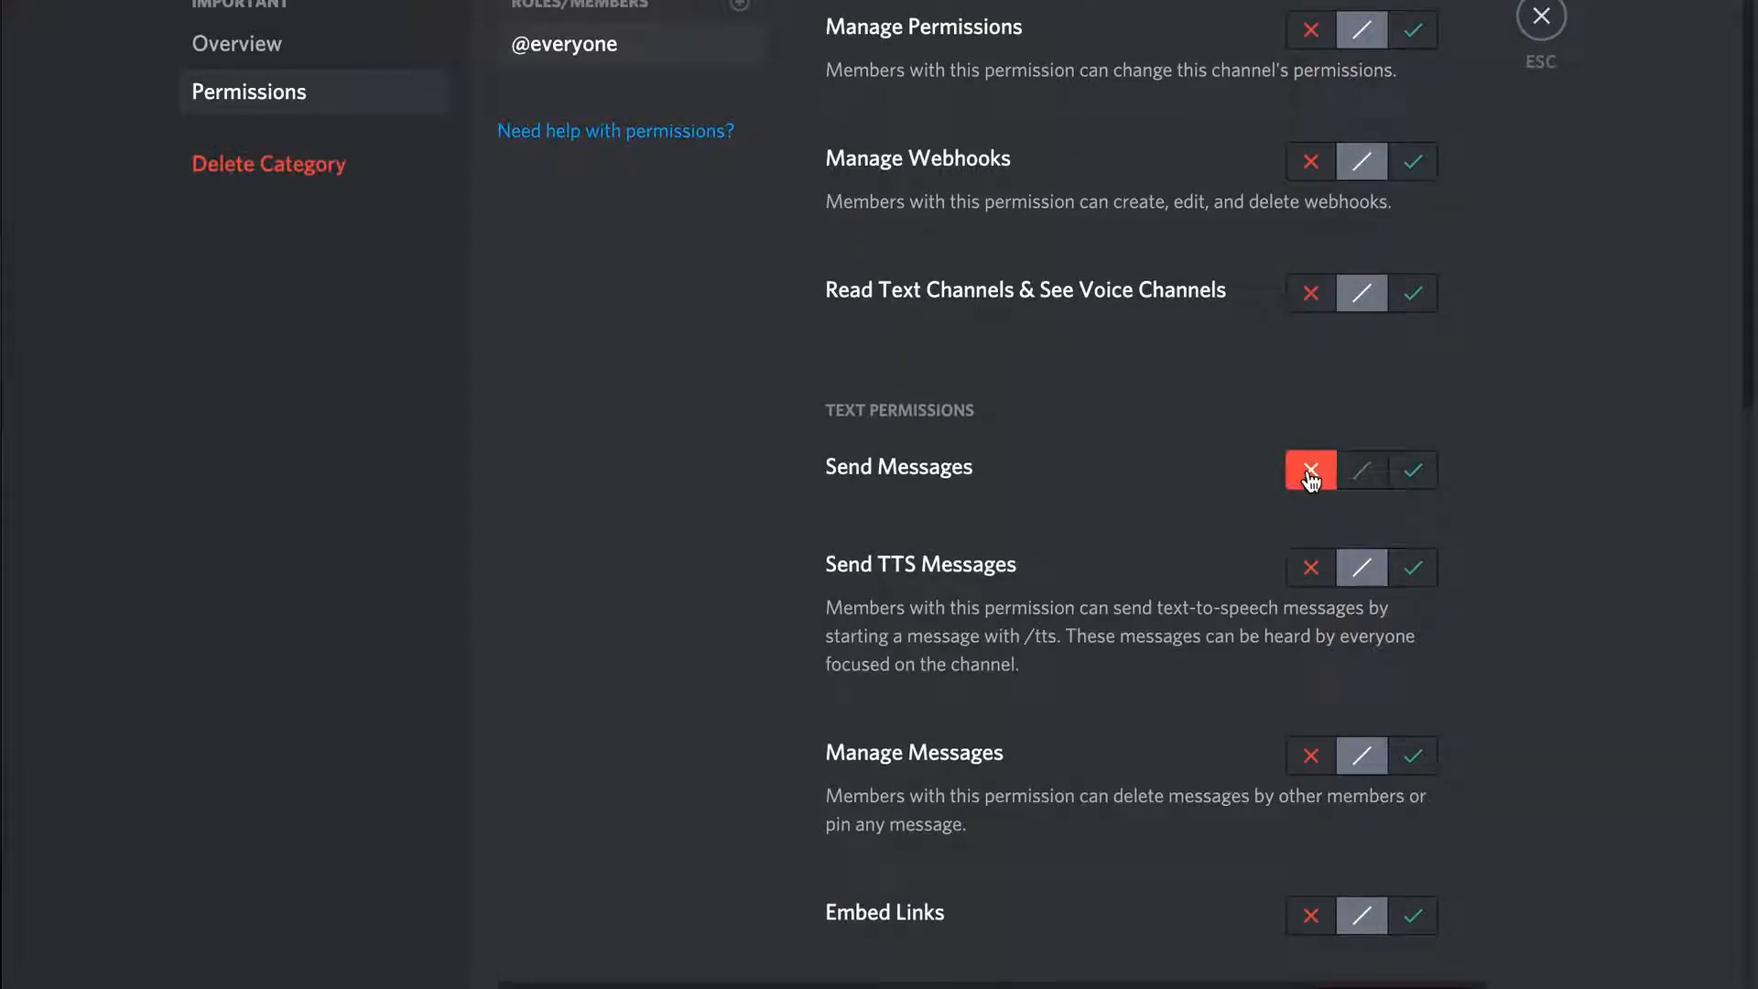
scroll(1163, 616, down, 20)
scroll(1150, 687, up, 10)
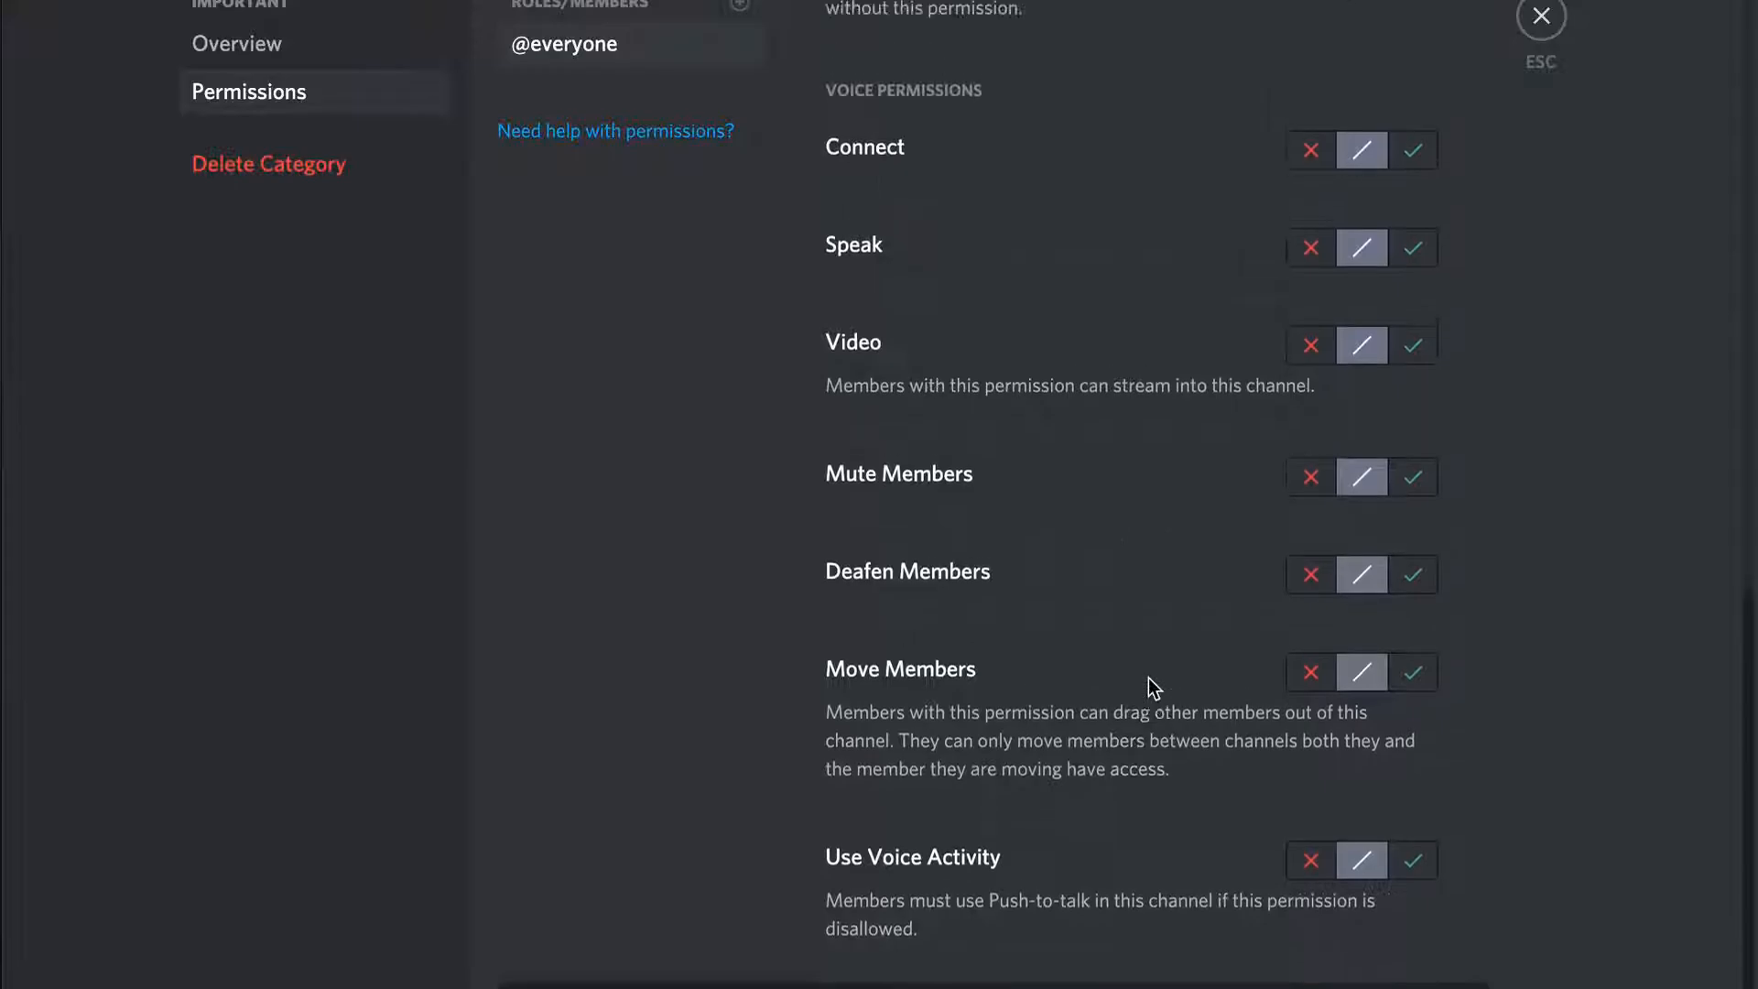
click(1311, 499)
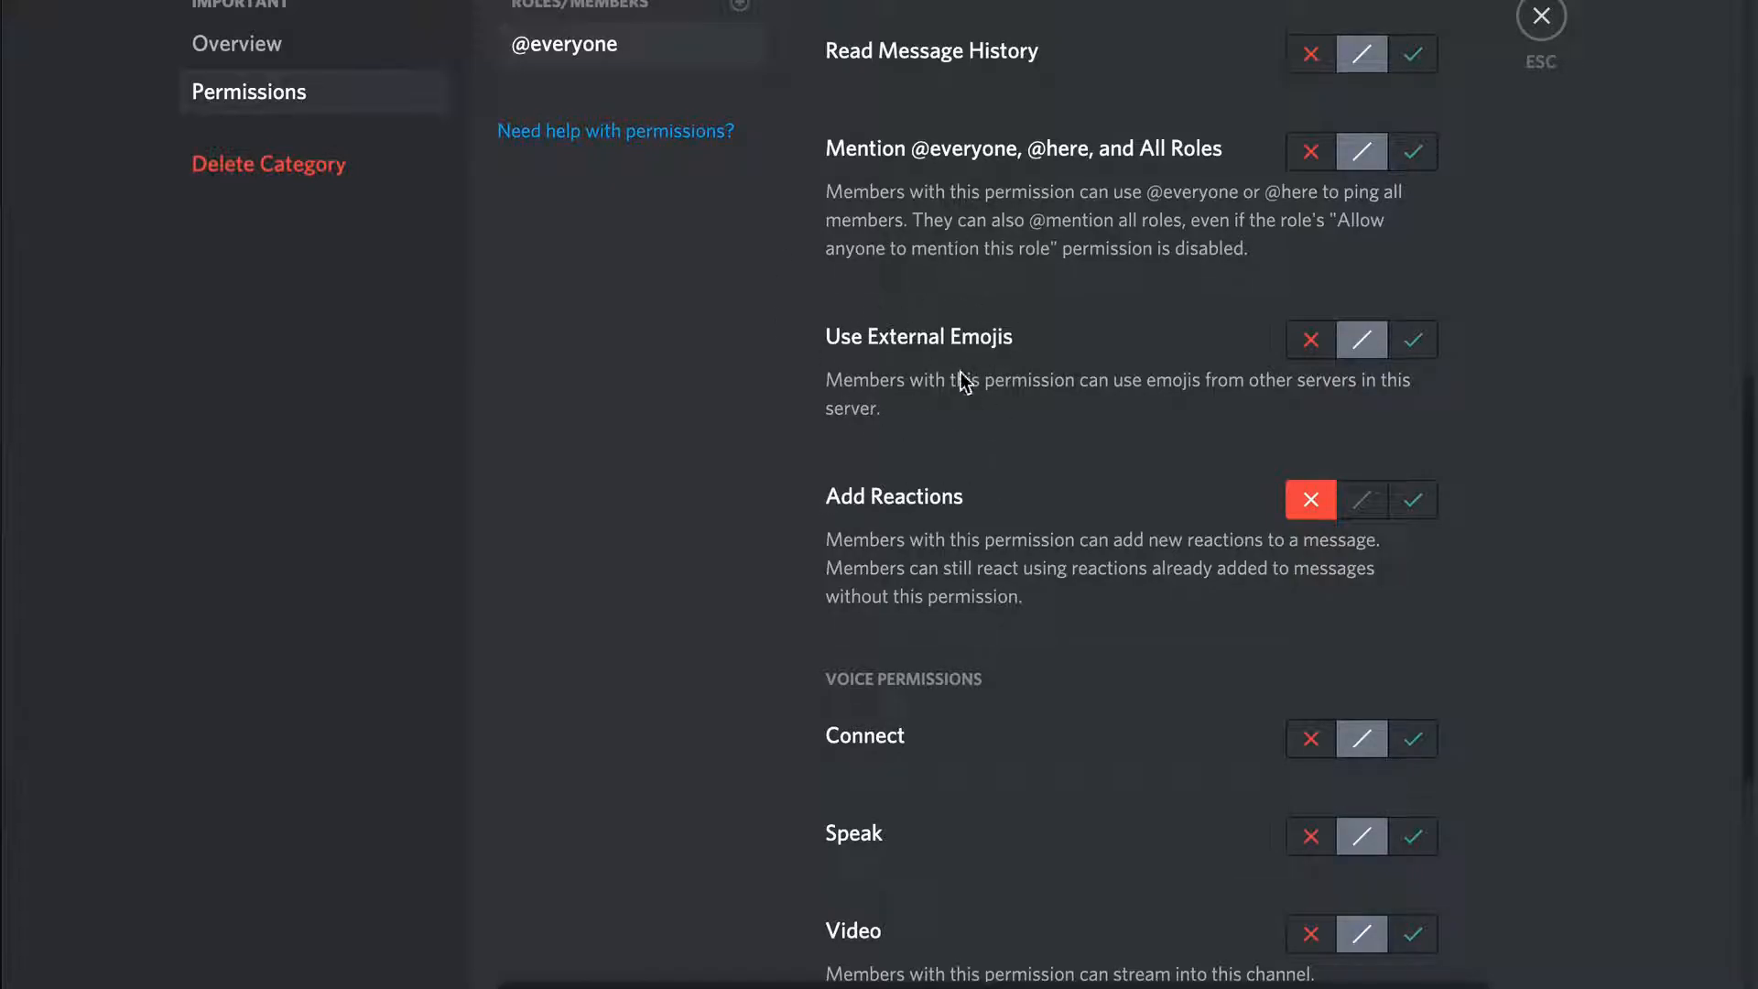
scroll(1012, 581, up, 10)
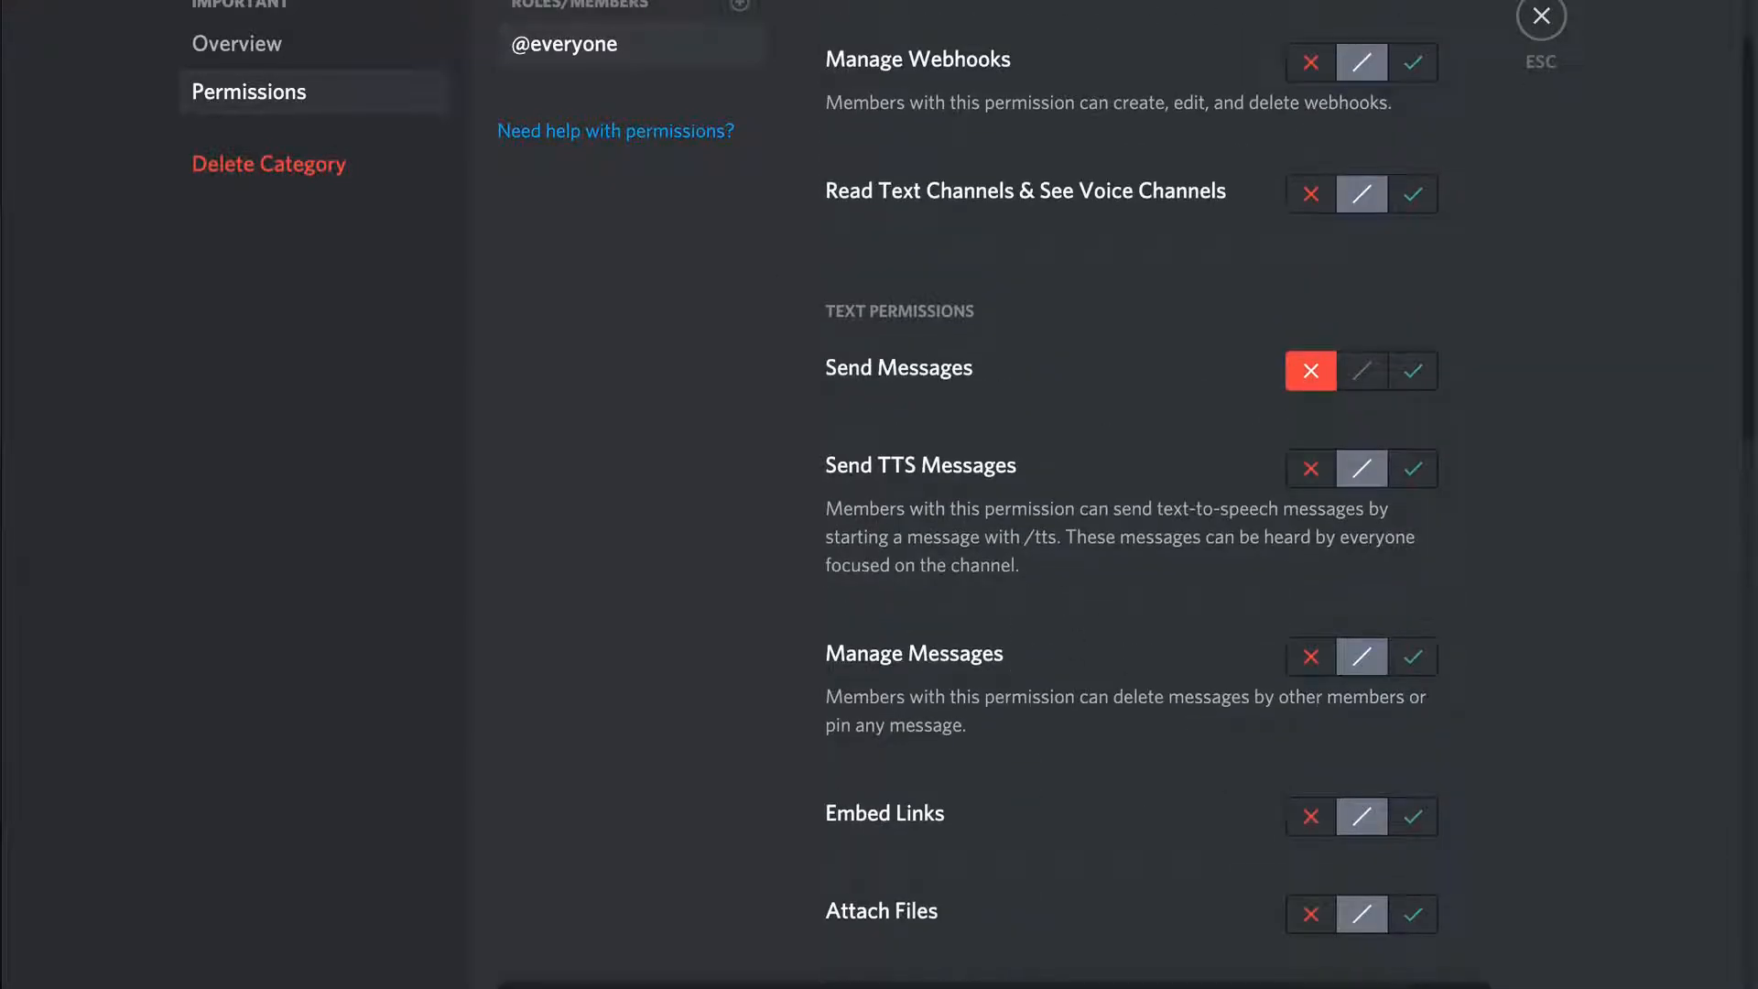
click(1541, 19)
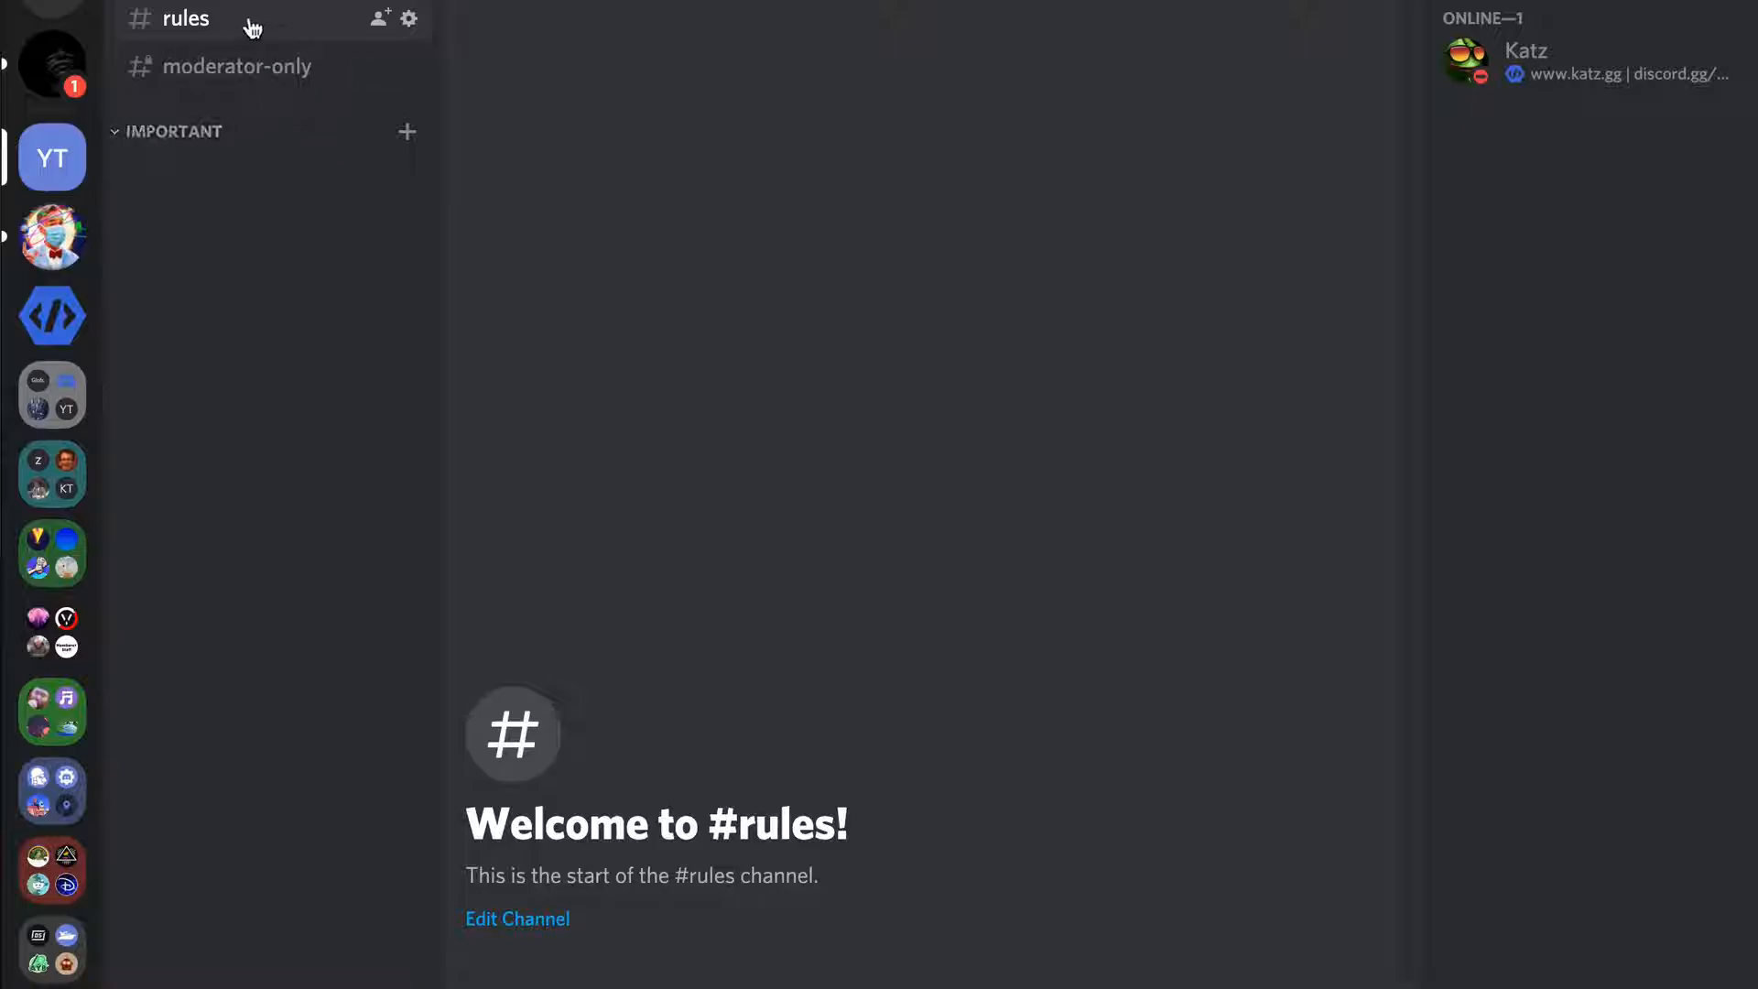
Move the rules channel into the Important category, sync its permissions with the category and review them in the channel settings
drag(222, 63, 211, 150)
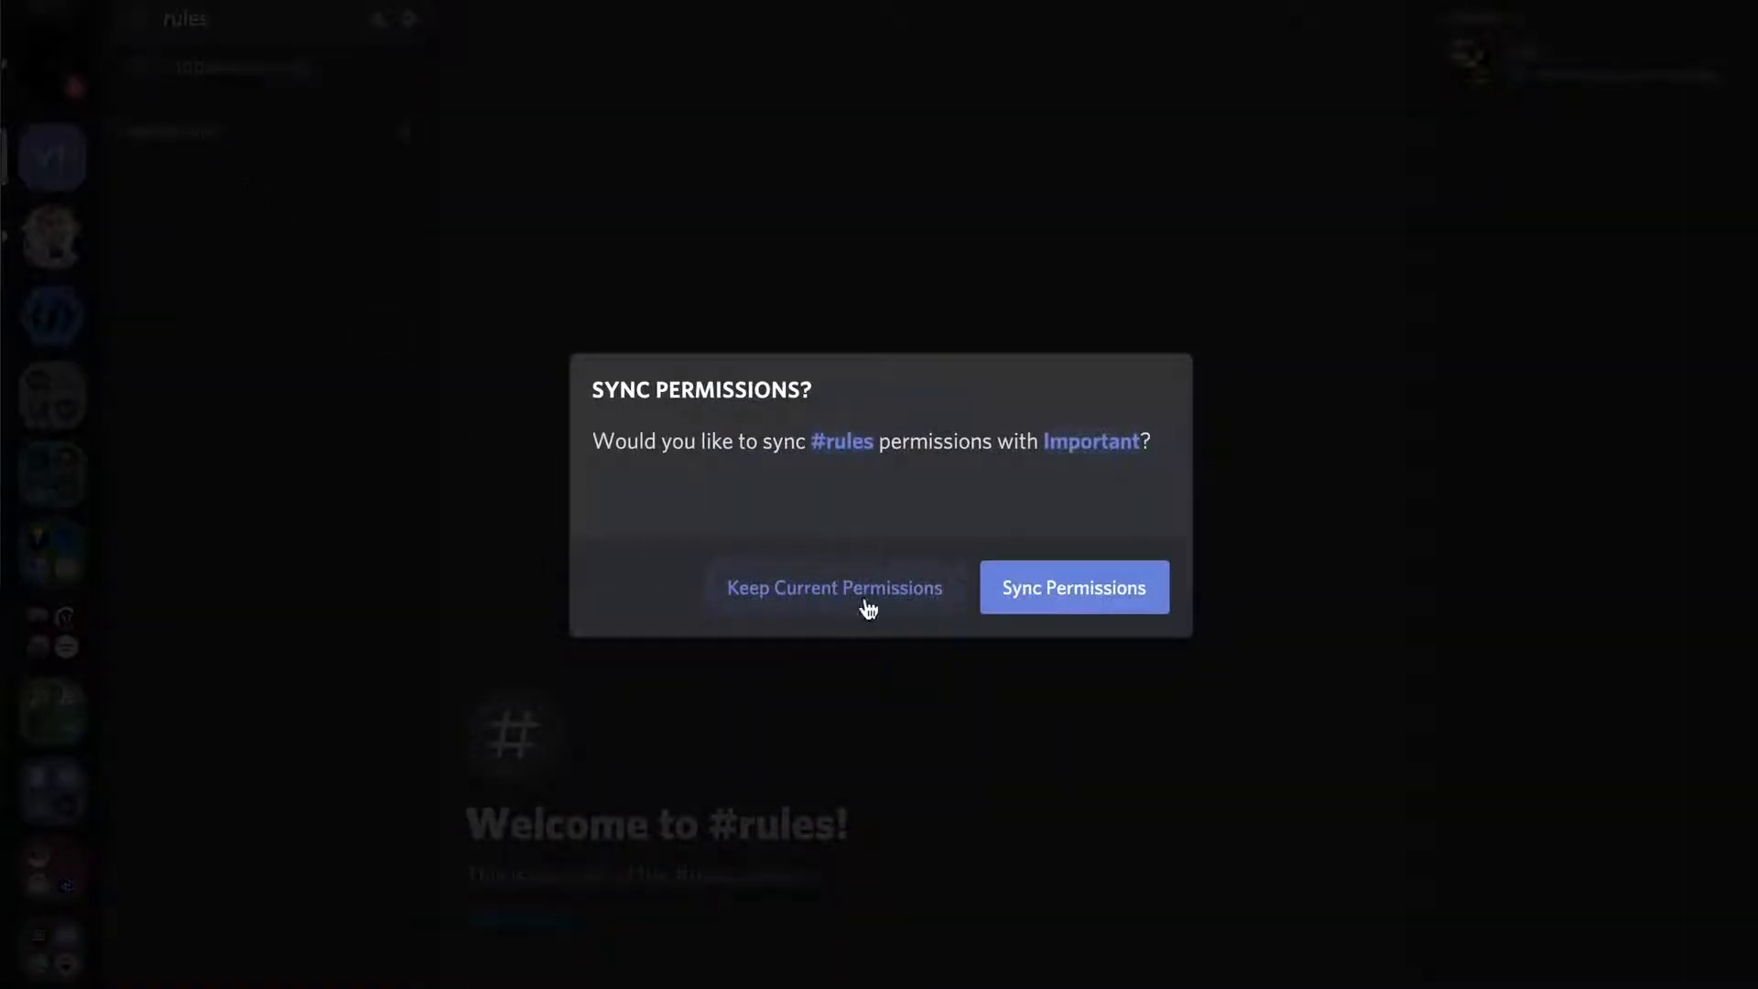
click(1017, 589)
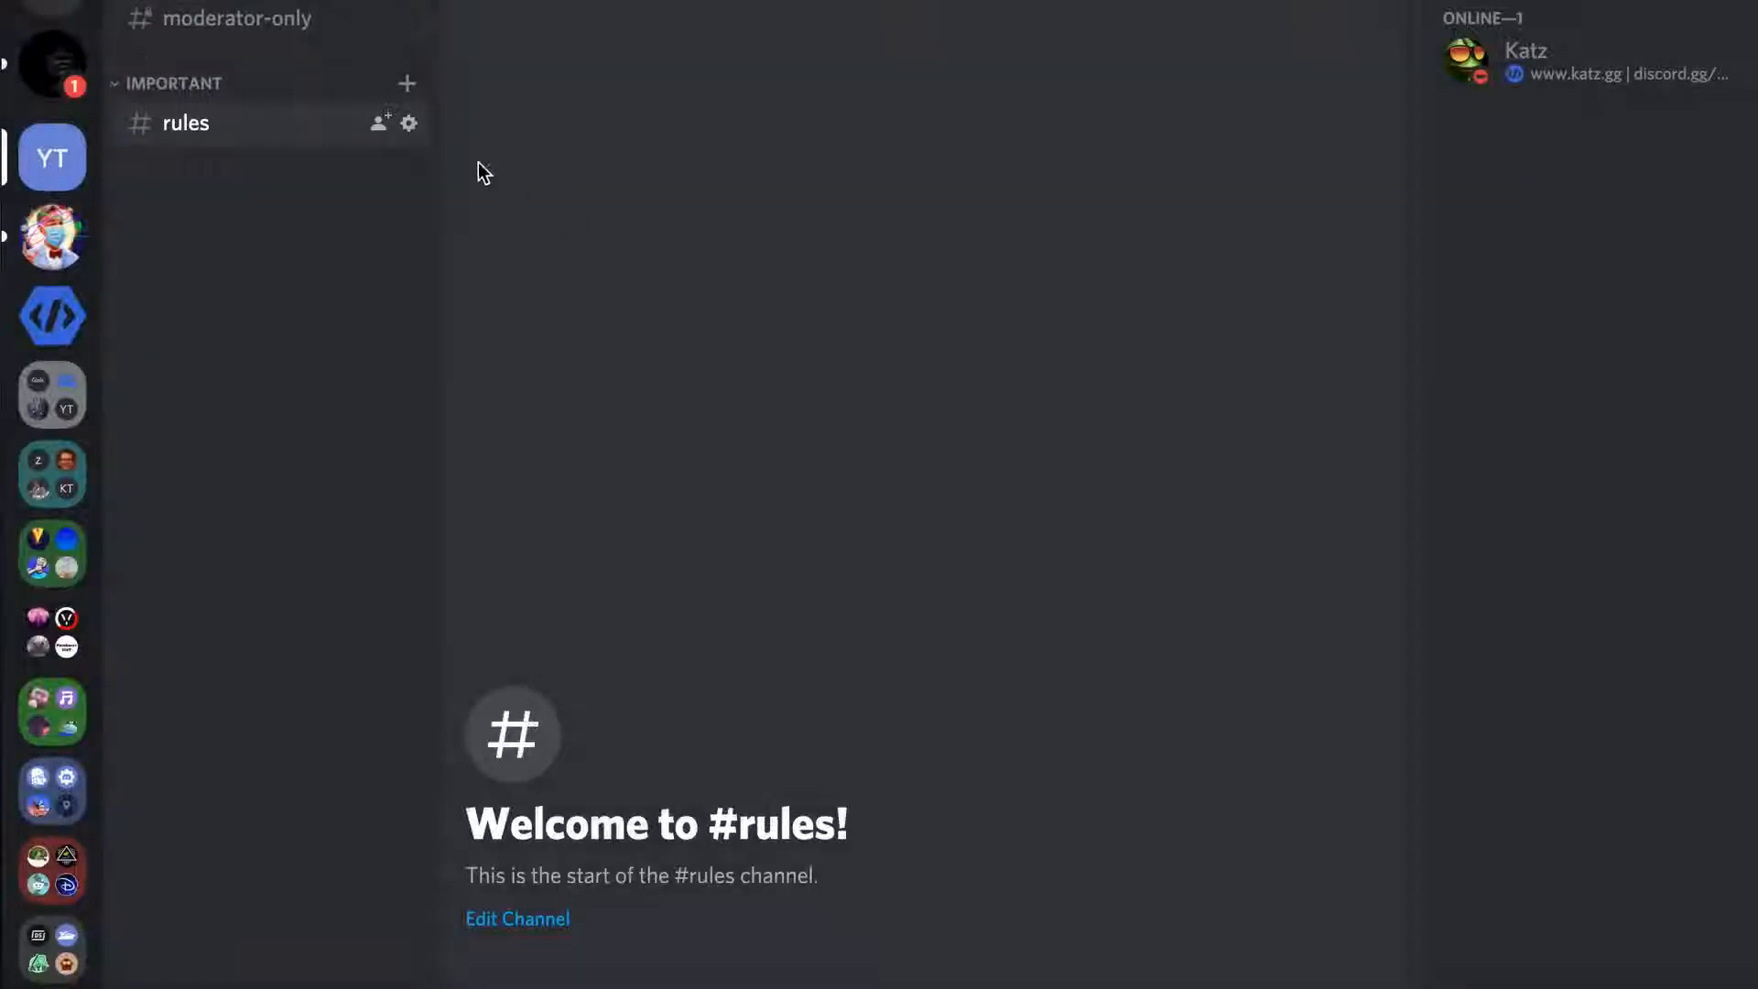
click(408, 124)
click(248, 93)
scroll(1196, 641, down, 5)
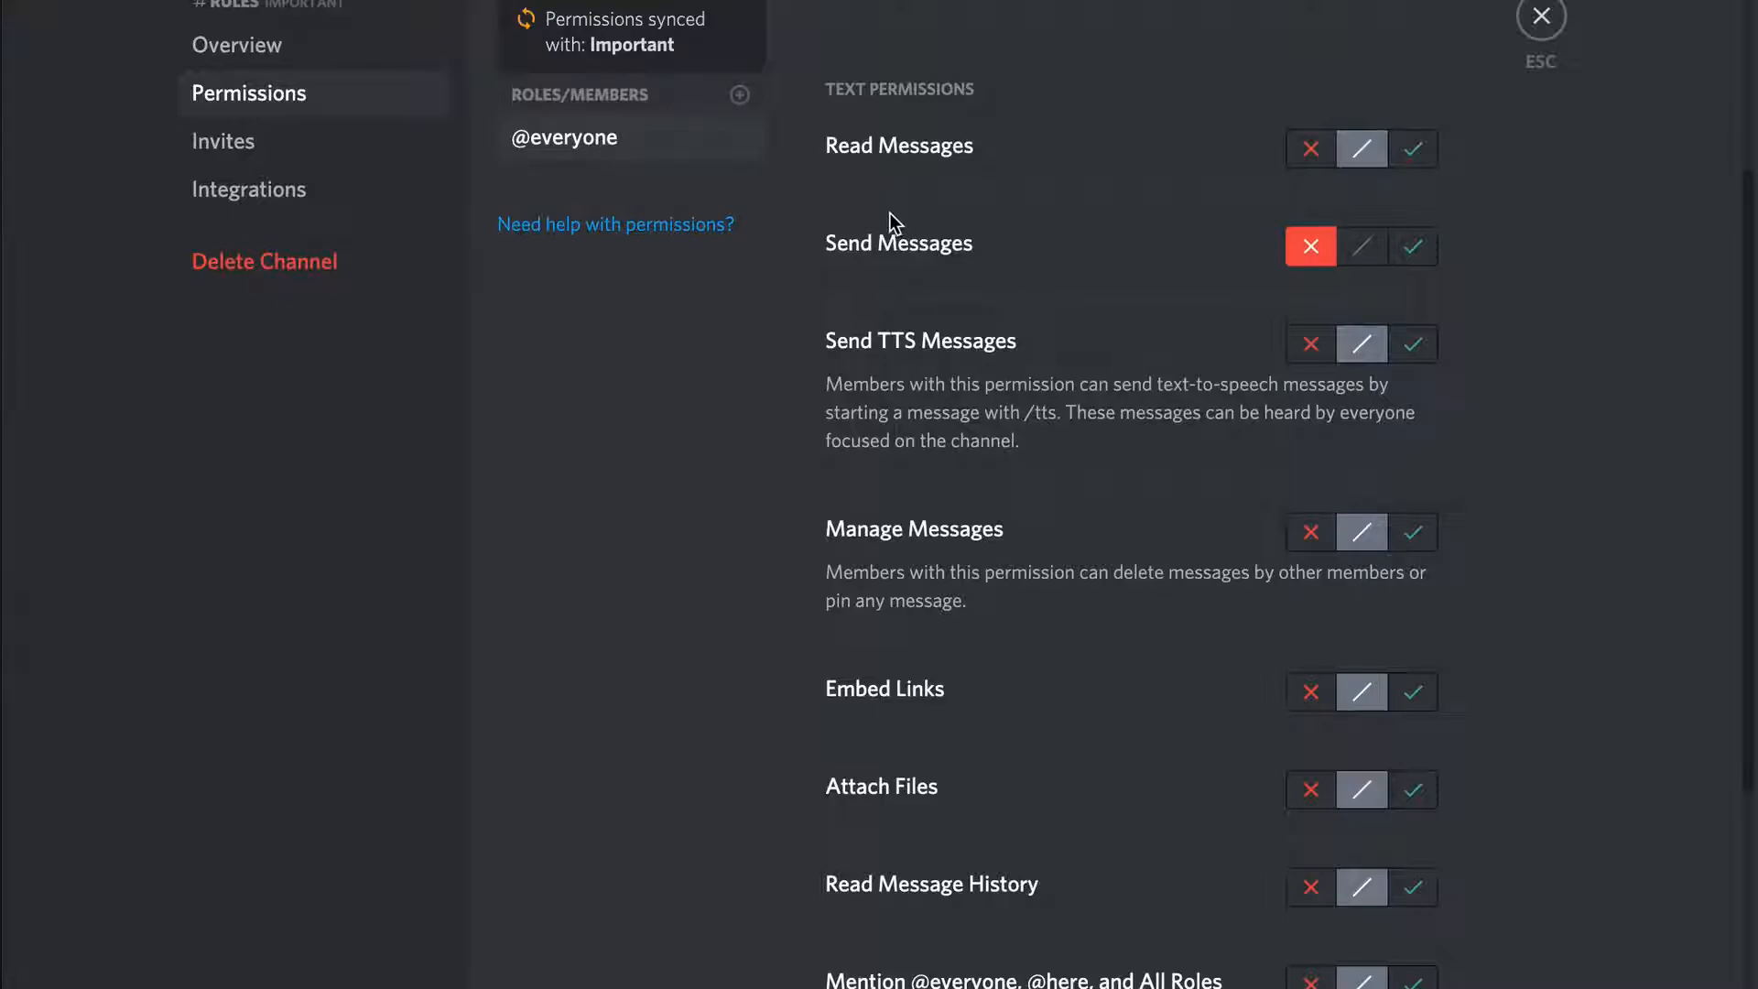
scroll(1138, 259, down, 5)
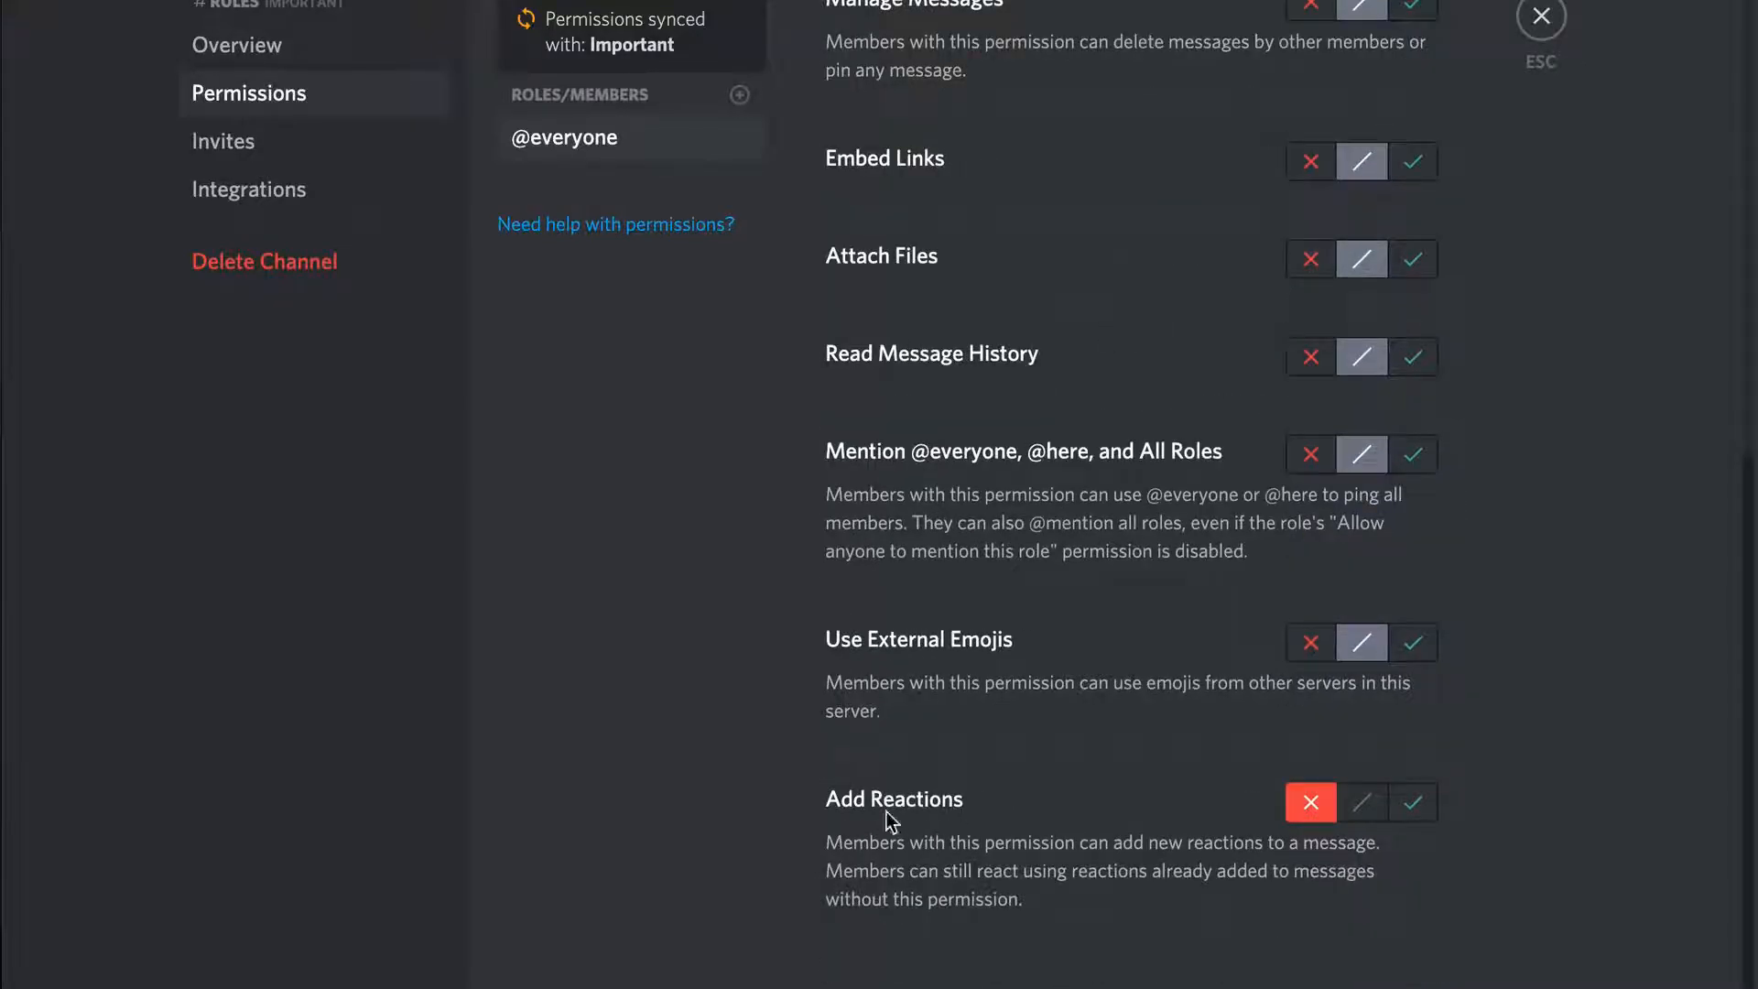
click(1543, 27)
Assign the Admin role to the server owner from the member profile
click(1506, 71)
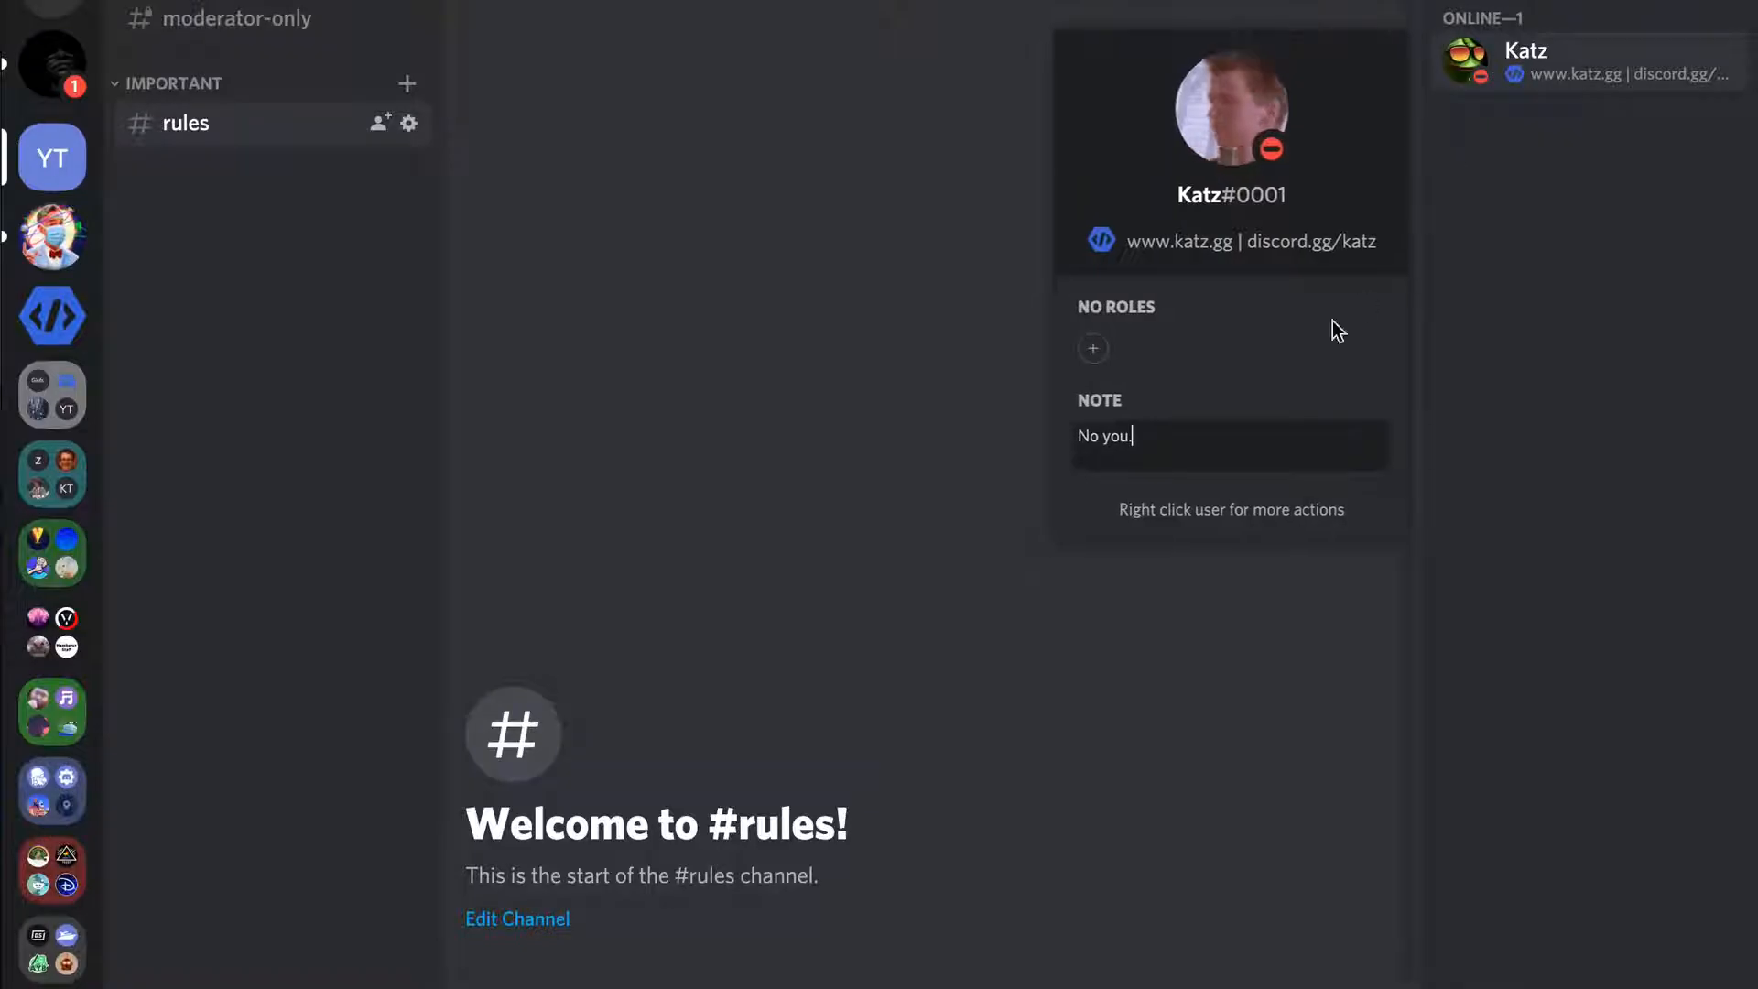
click(1094, 347)
click(994, 493)
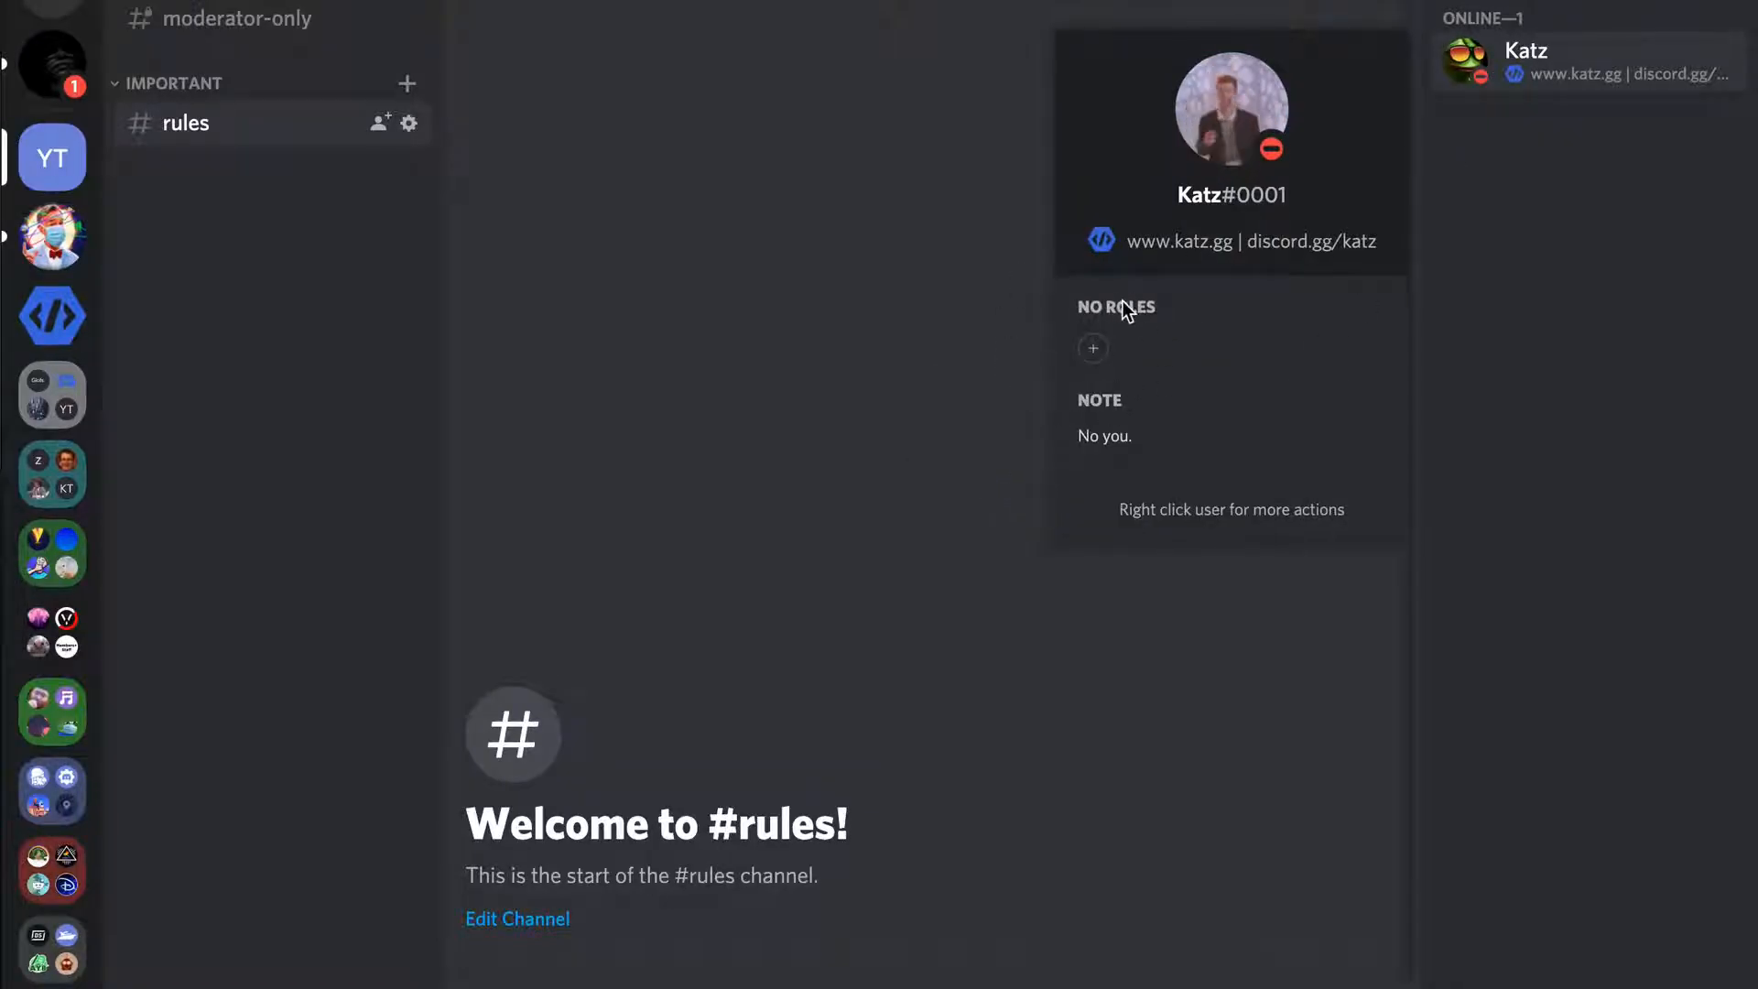
click(803, 264)
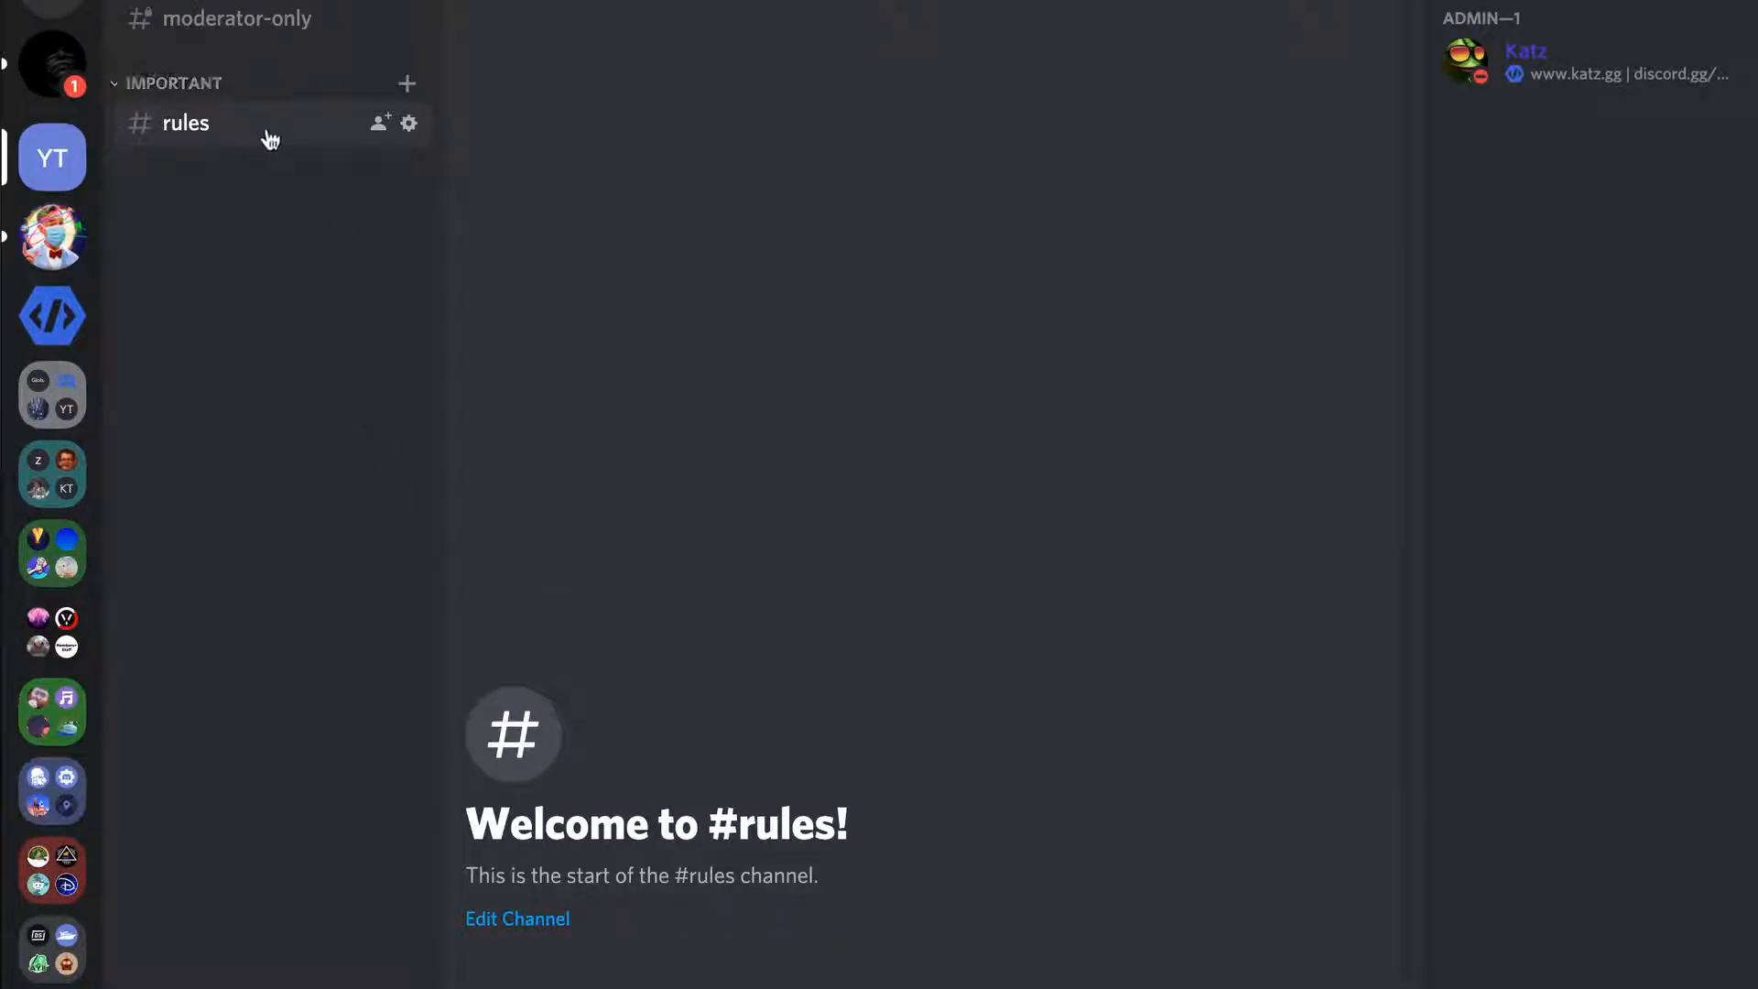
Create an announcement channel named announcements in the Important category and place the rules channel above it
click(408, 86)
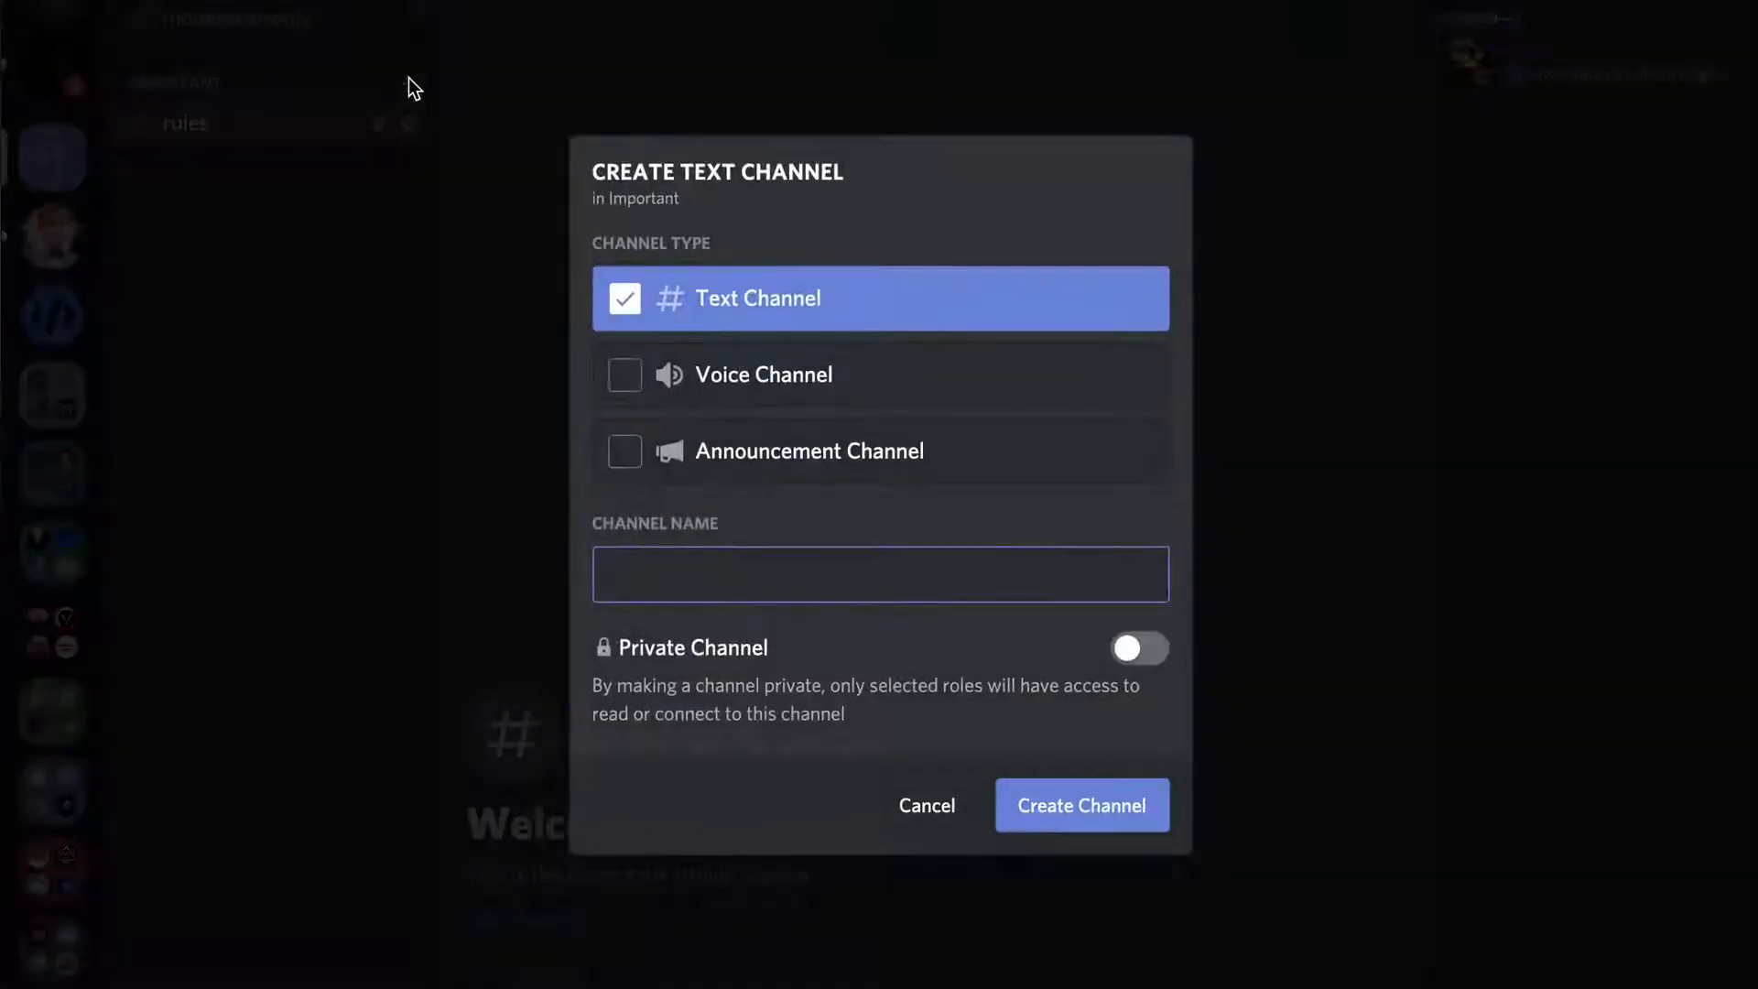
click(636, 458)
click(668, 553)
text(announcements)
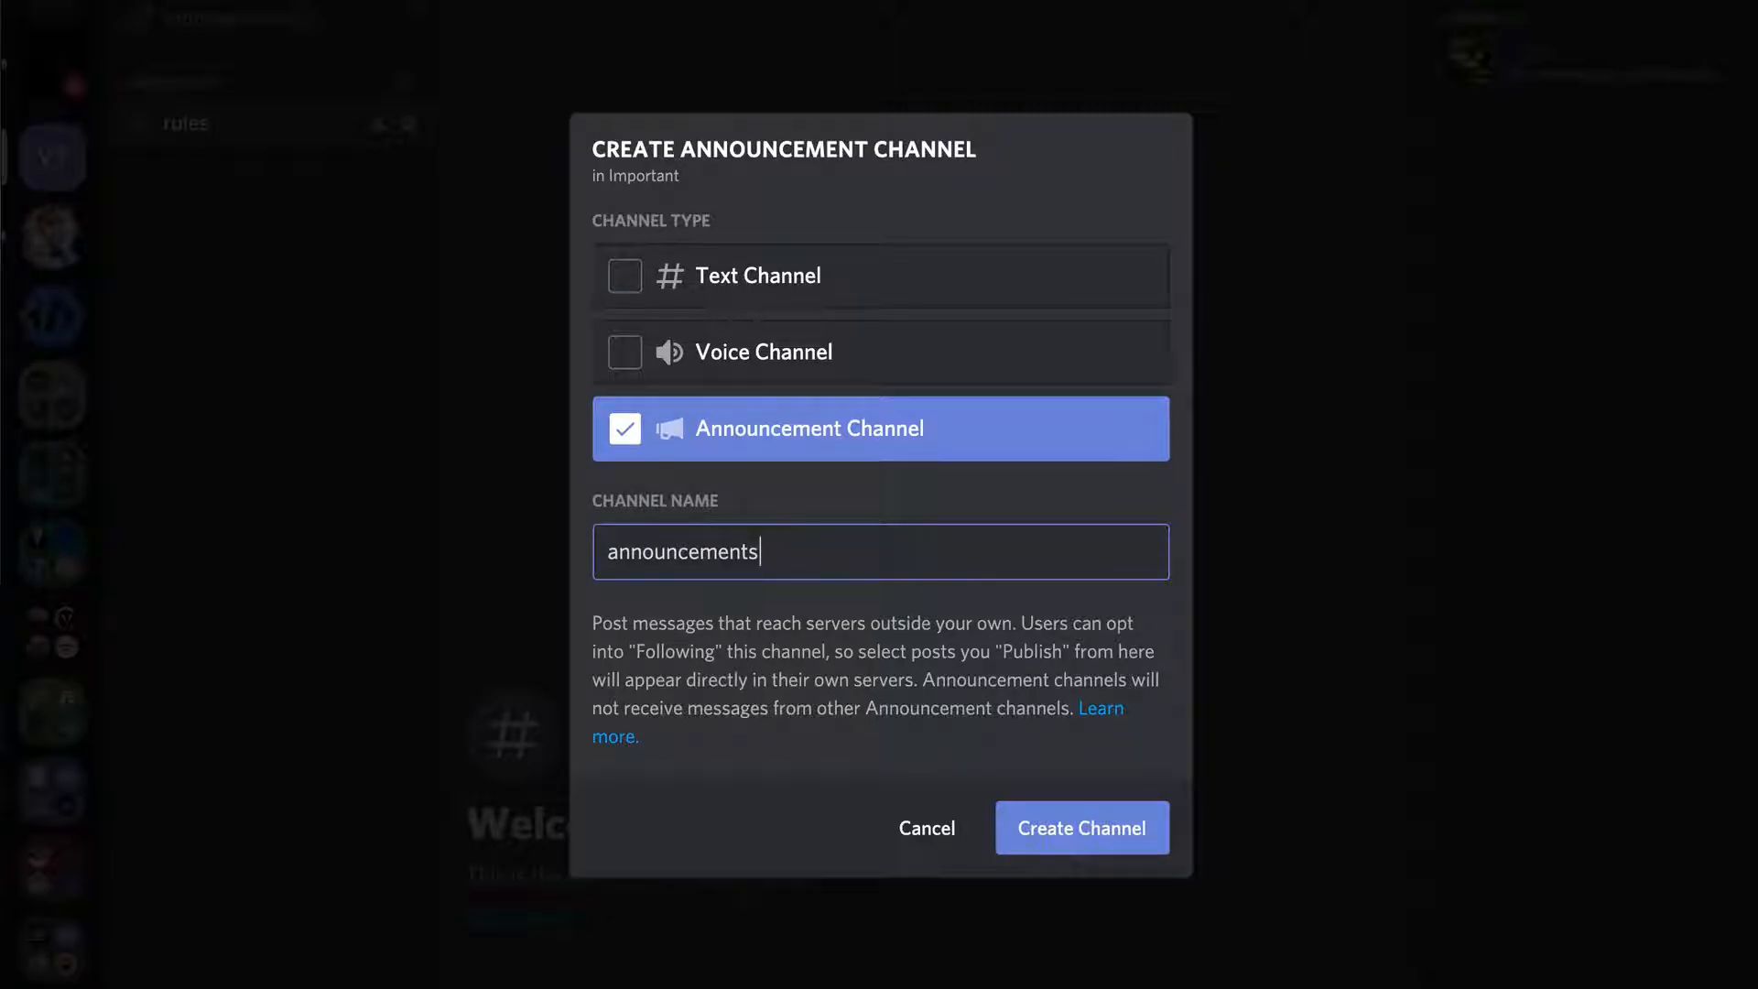
click(1040, 831)
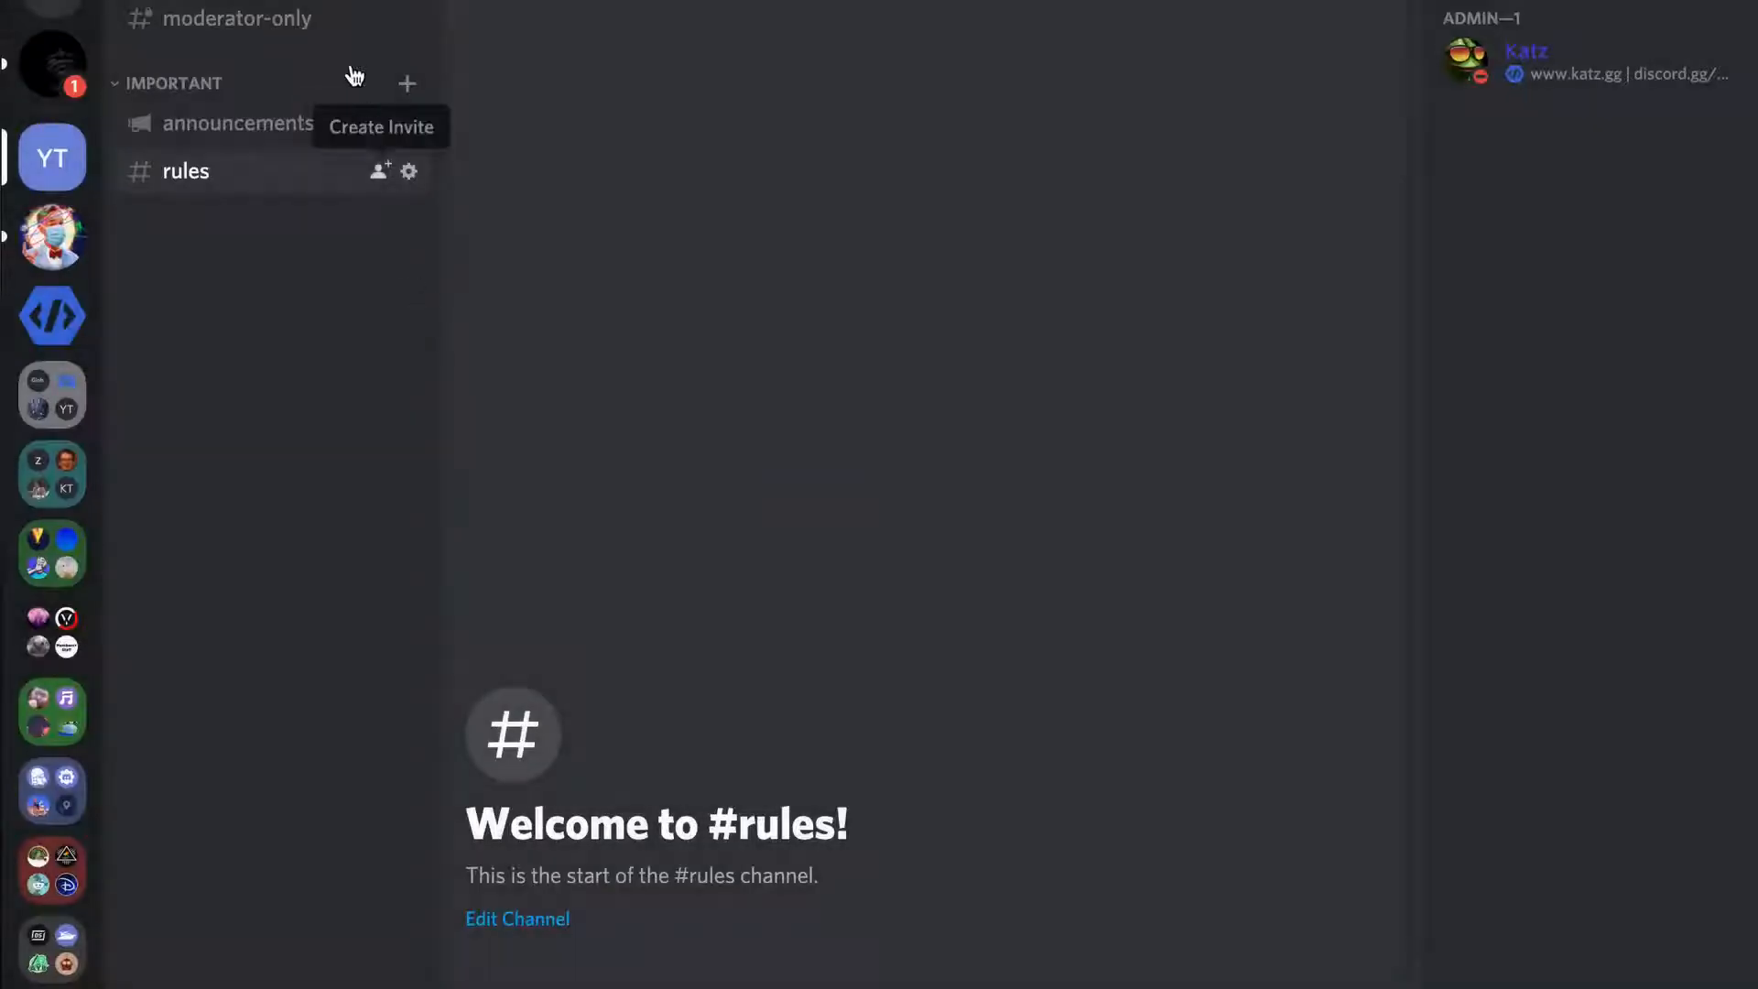
drag(182, 171, 183, 119)
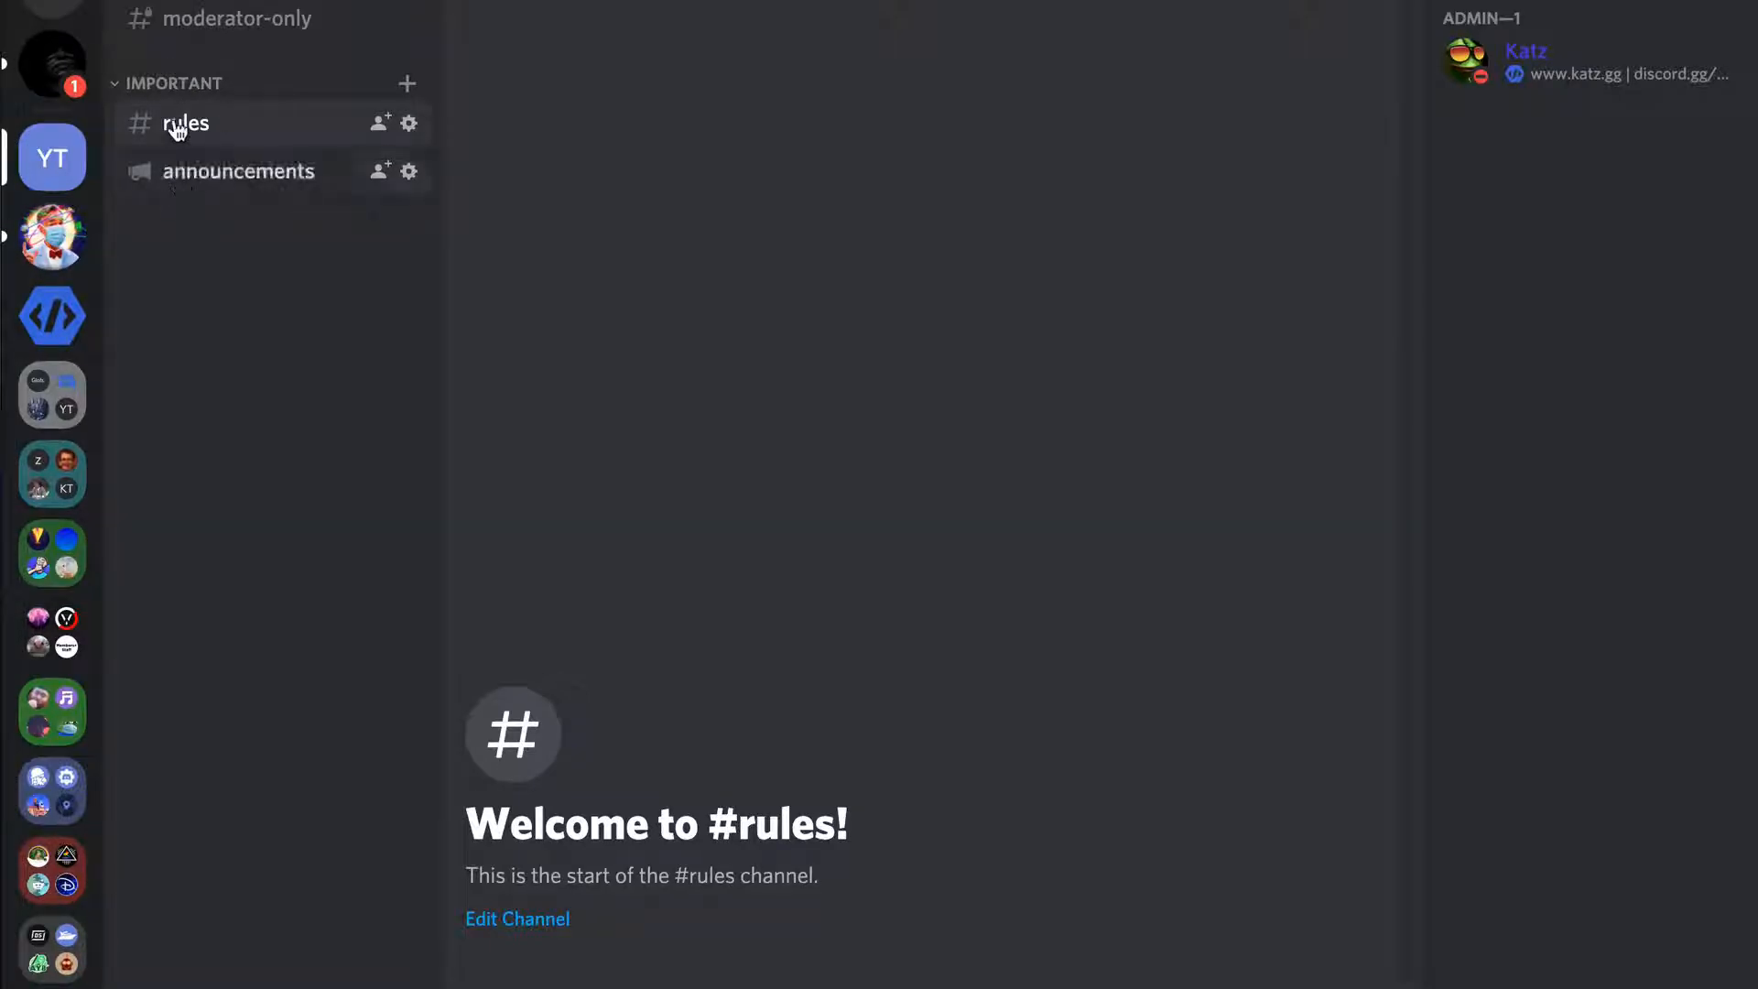
Examine the channel layout of the Katz Development server as a reference and return to the tutorial server
click(41, 240)
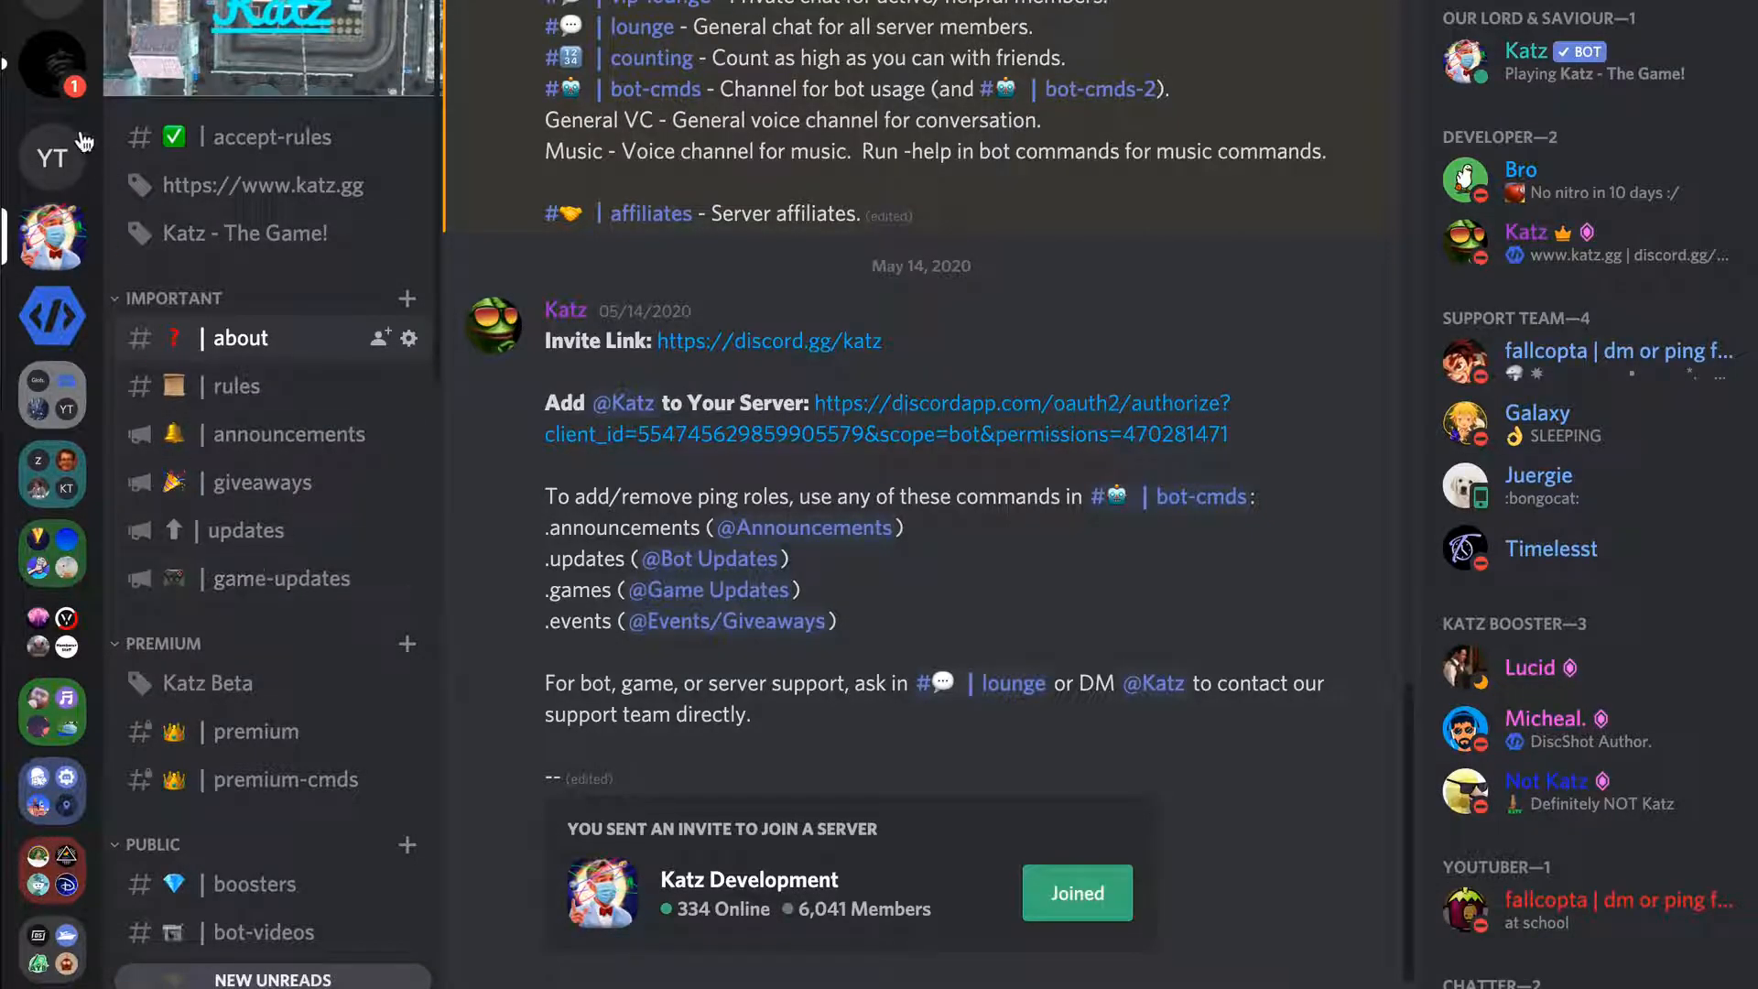
click(46, 156)
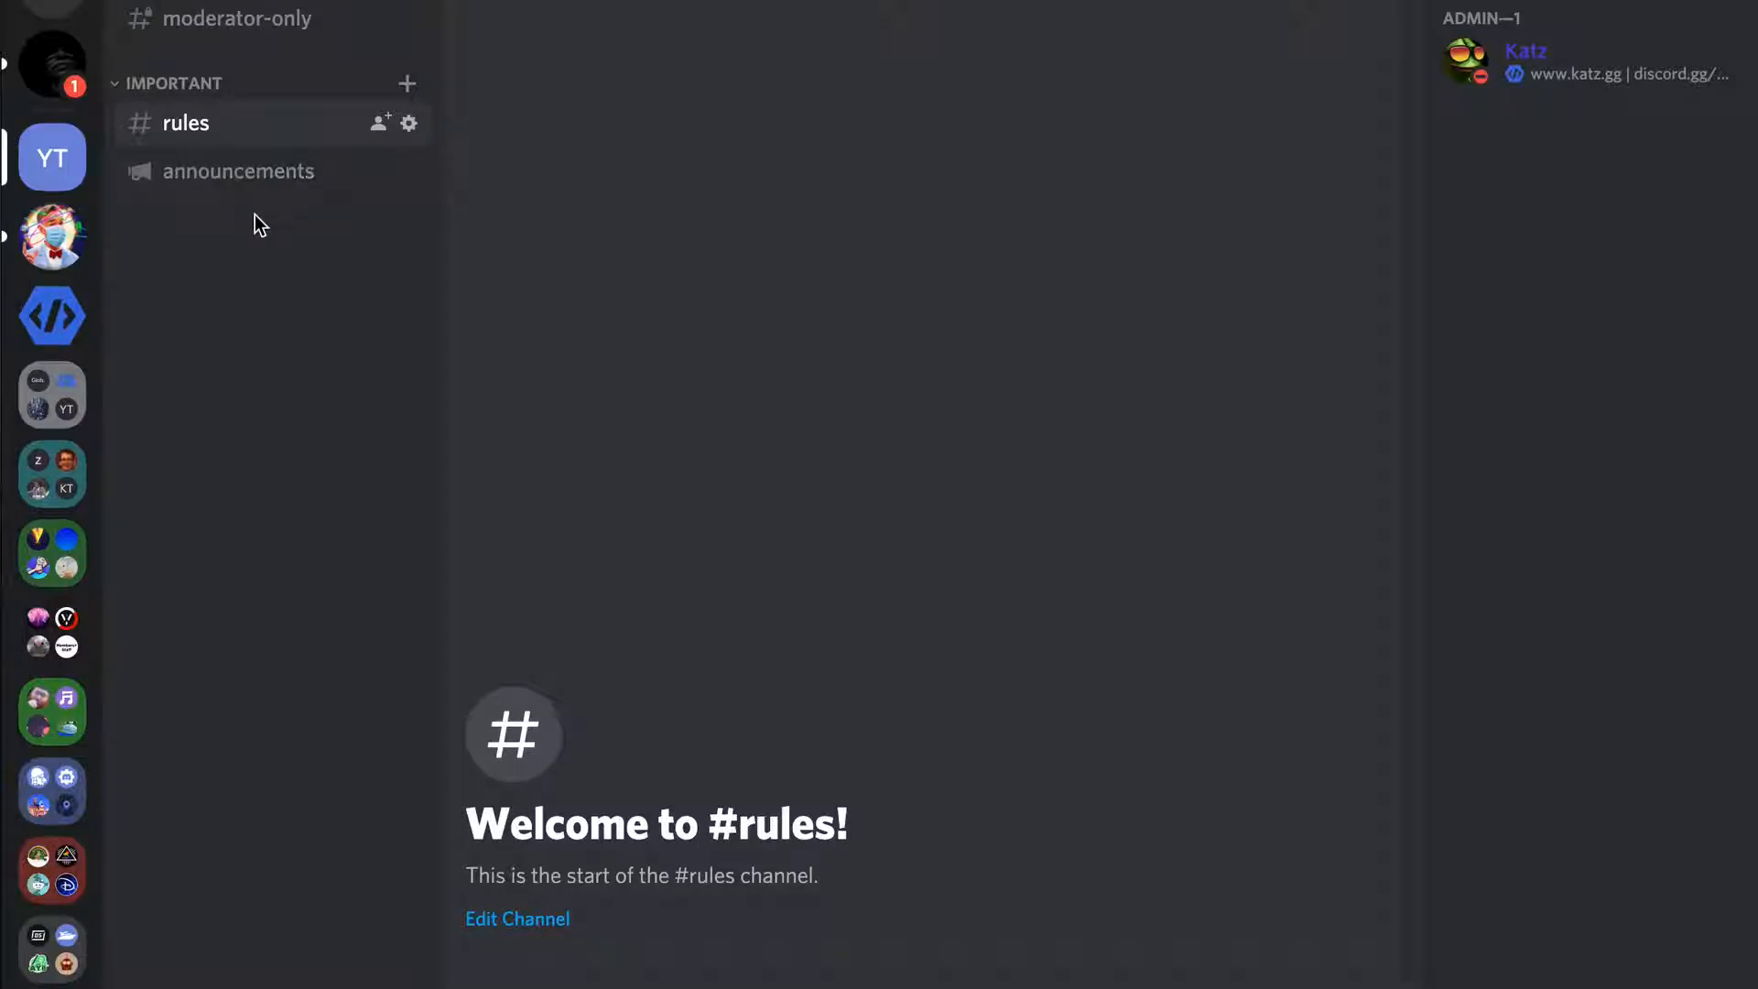
Create a non-private category named General below the Important category
right_click(238, 326)
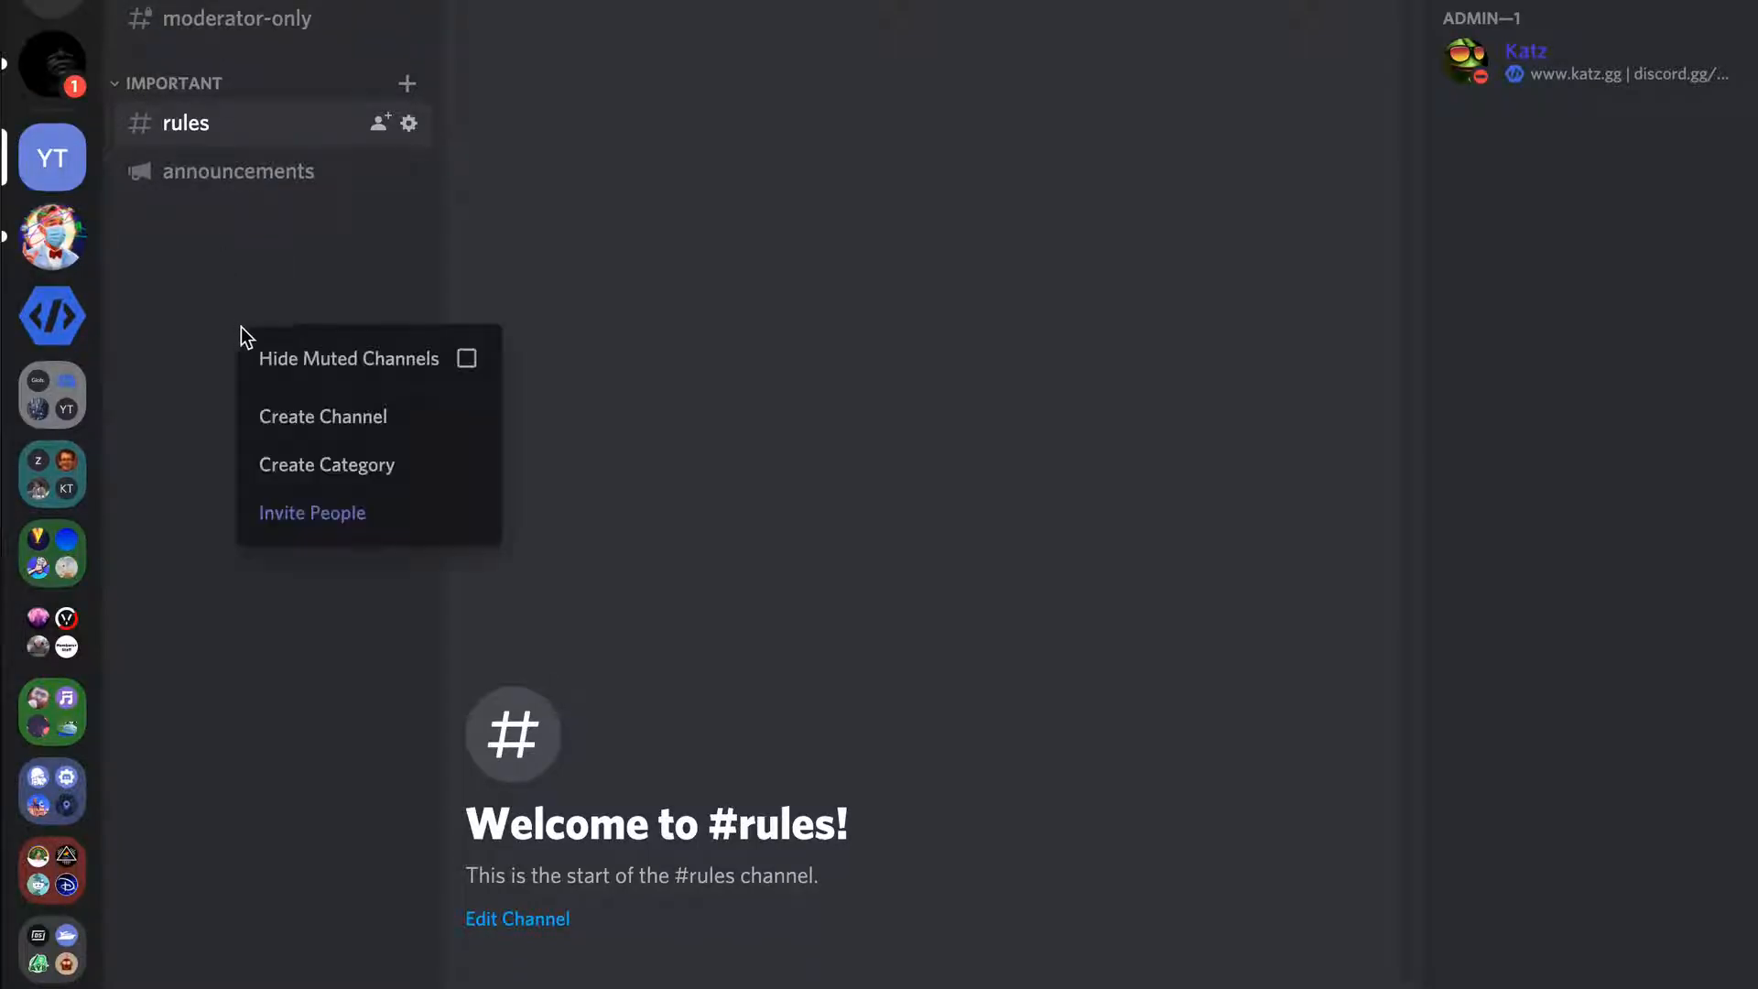
click(356, 469)
text(General)
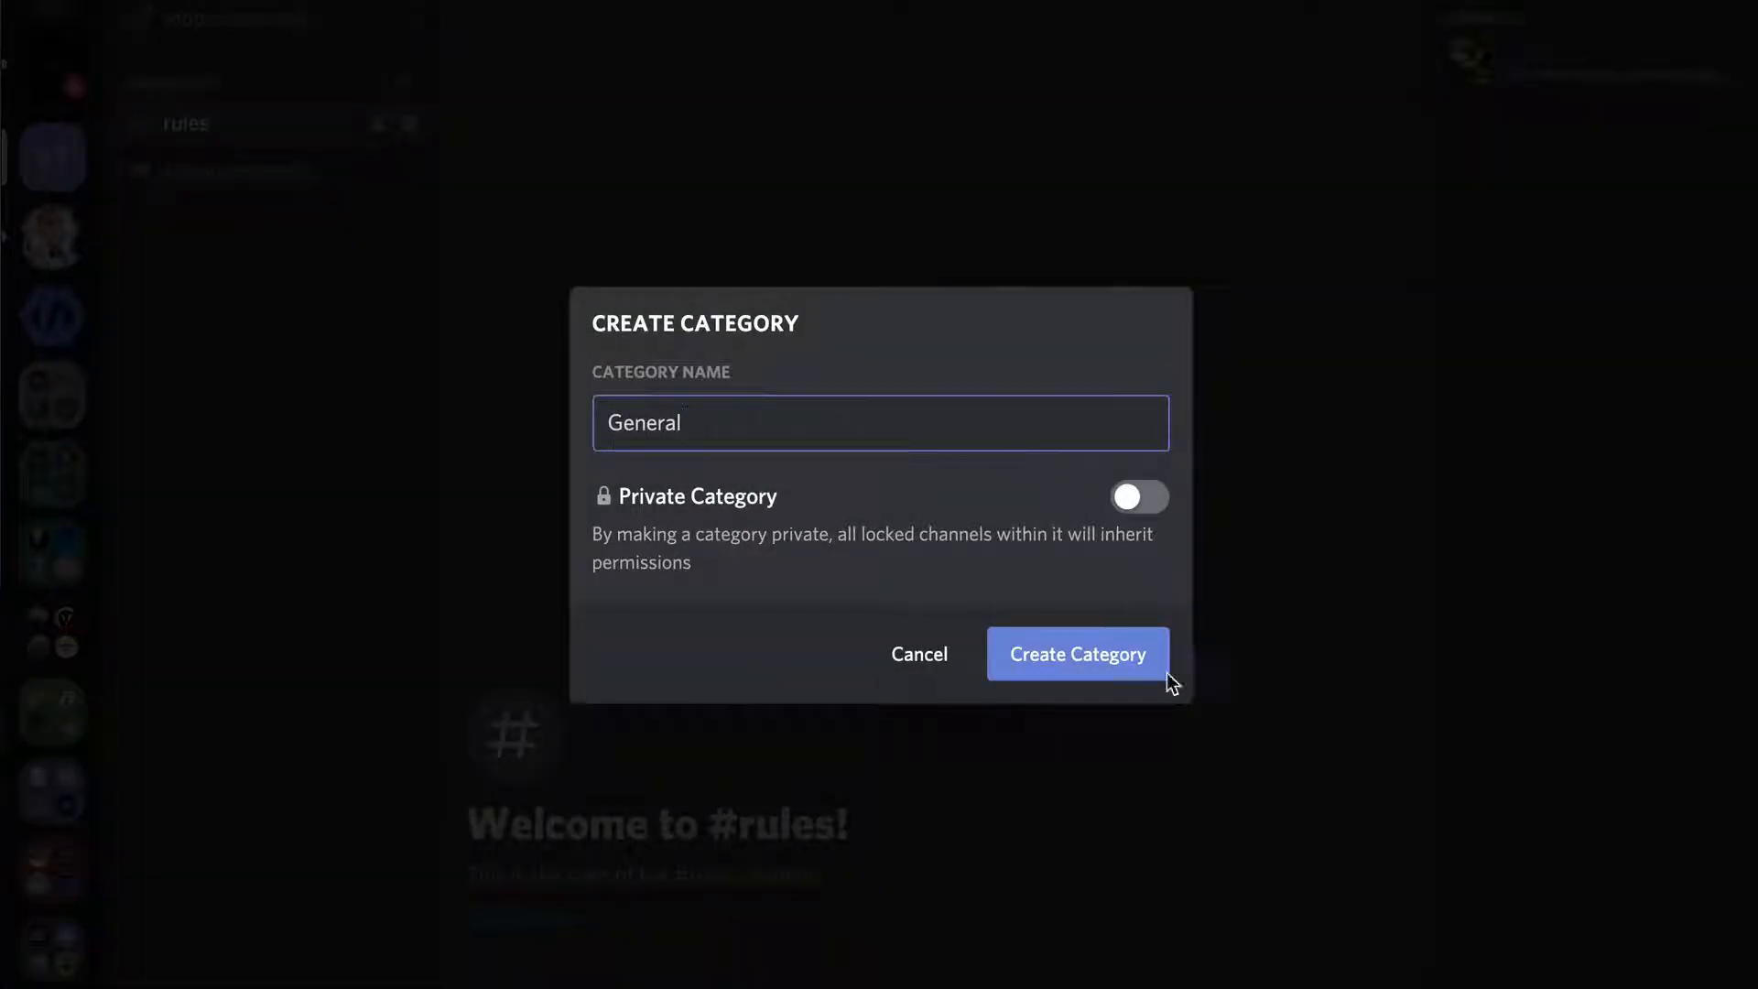
click(1094, 676)
click(406, 240)
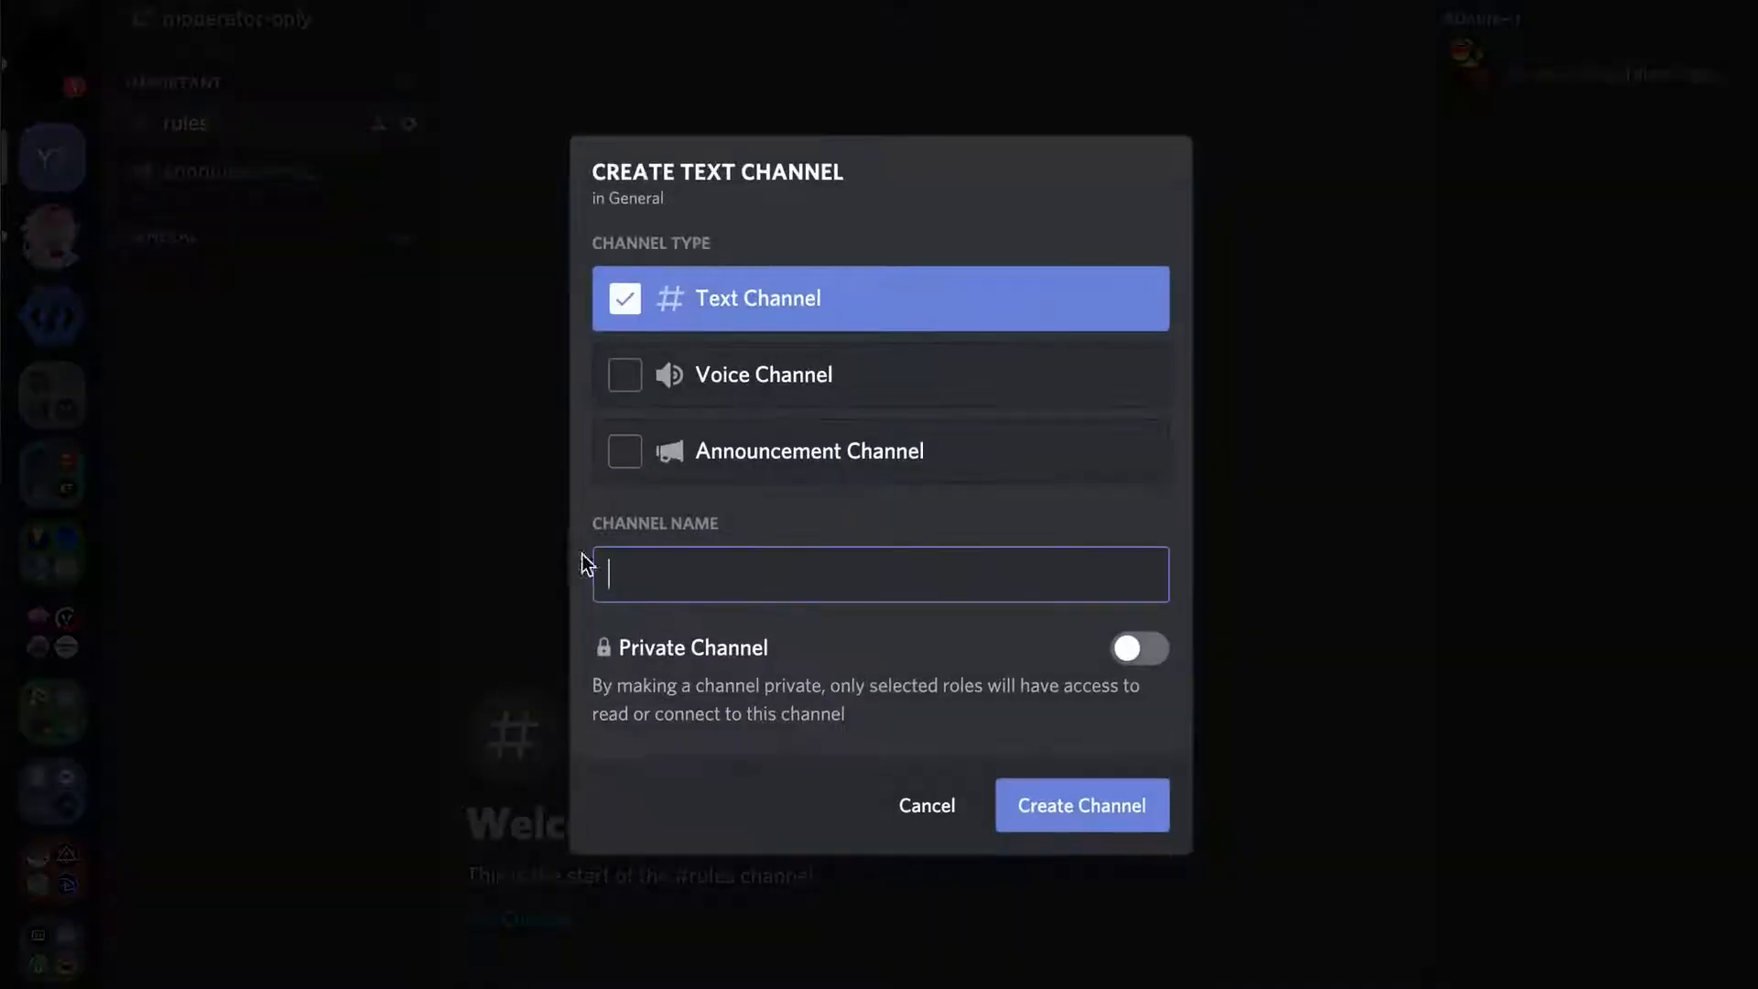
text(general-chat)
key(ctrl+a)
text(chat)
click(939, 807)
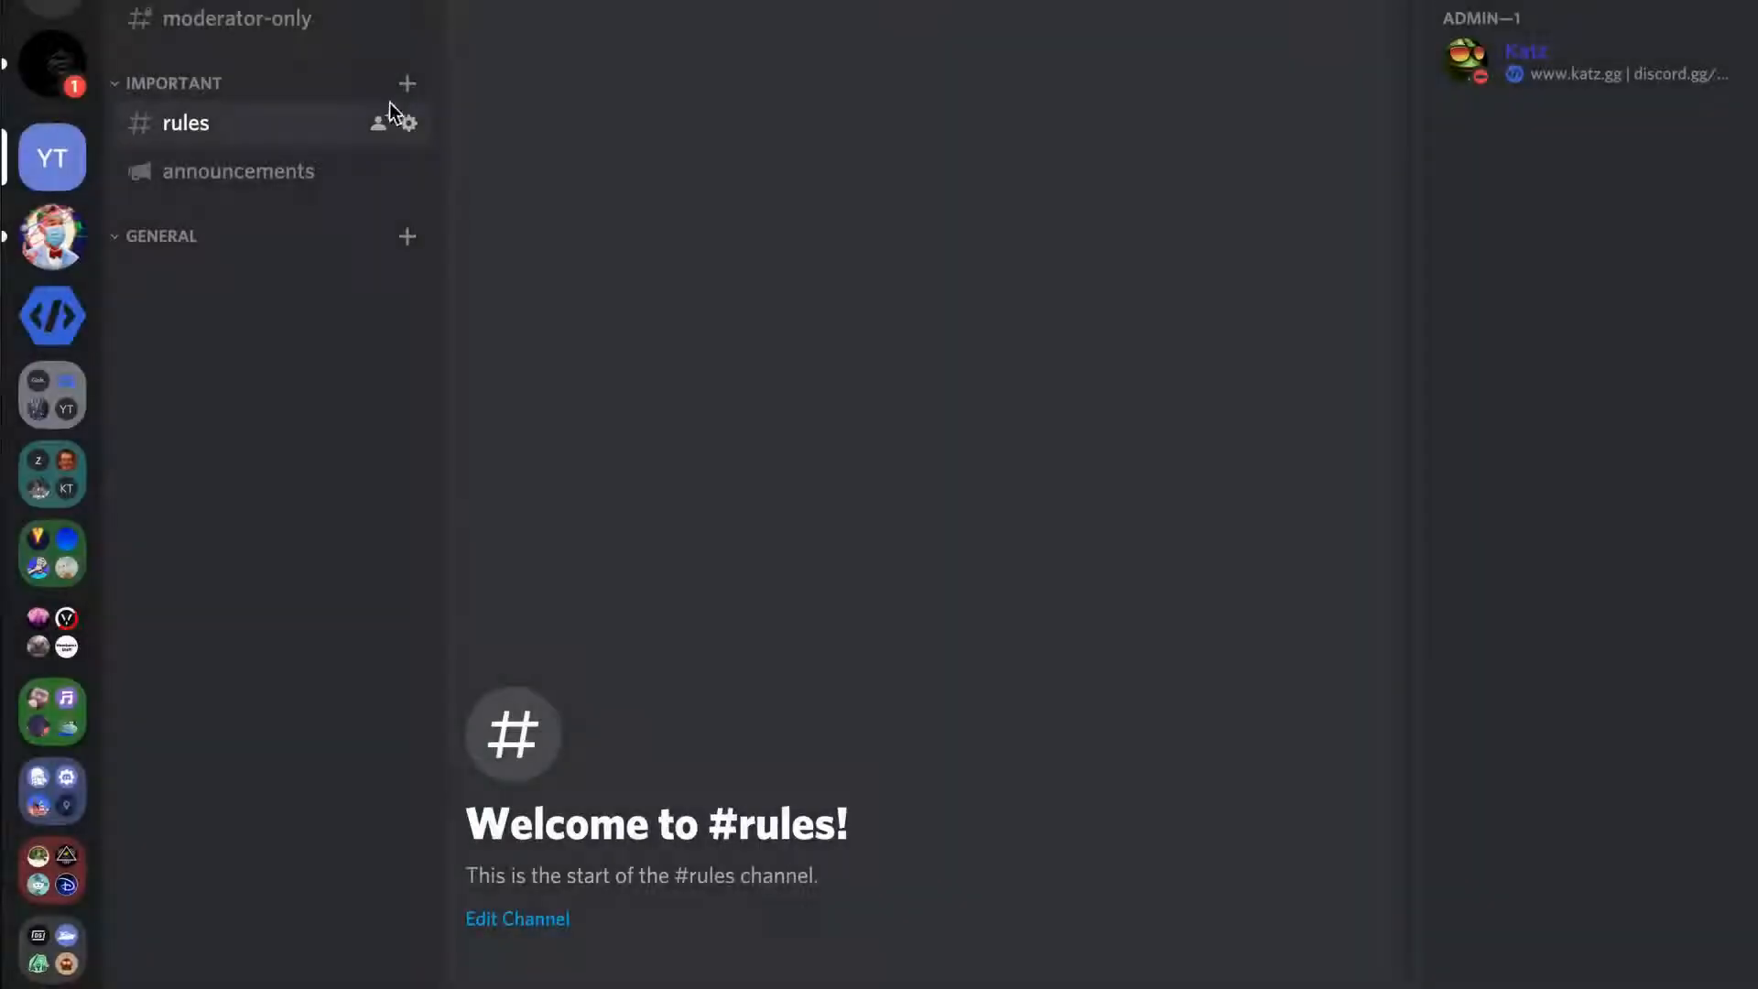
Add the Muted role to the permission overrides of the General category
right_click(184, 234)
click(269, 419)
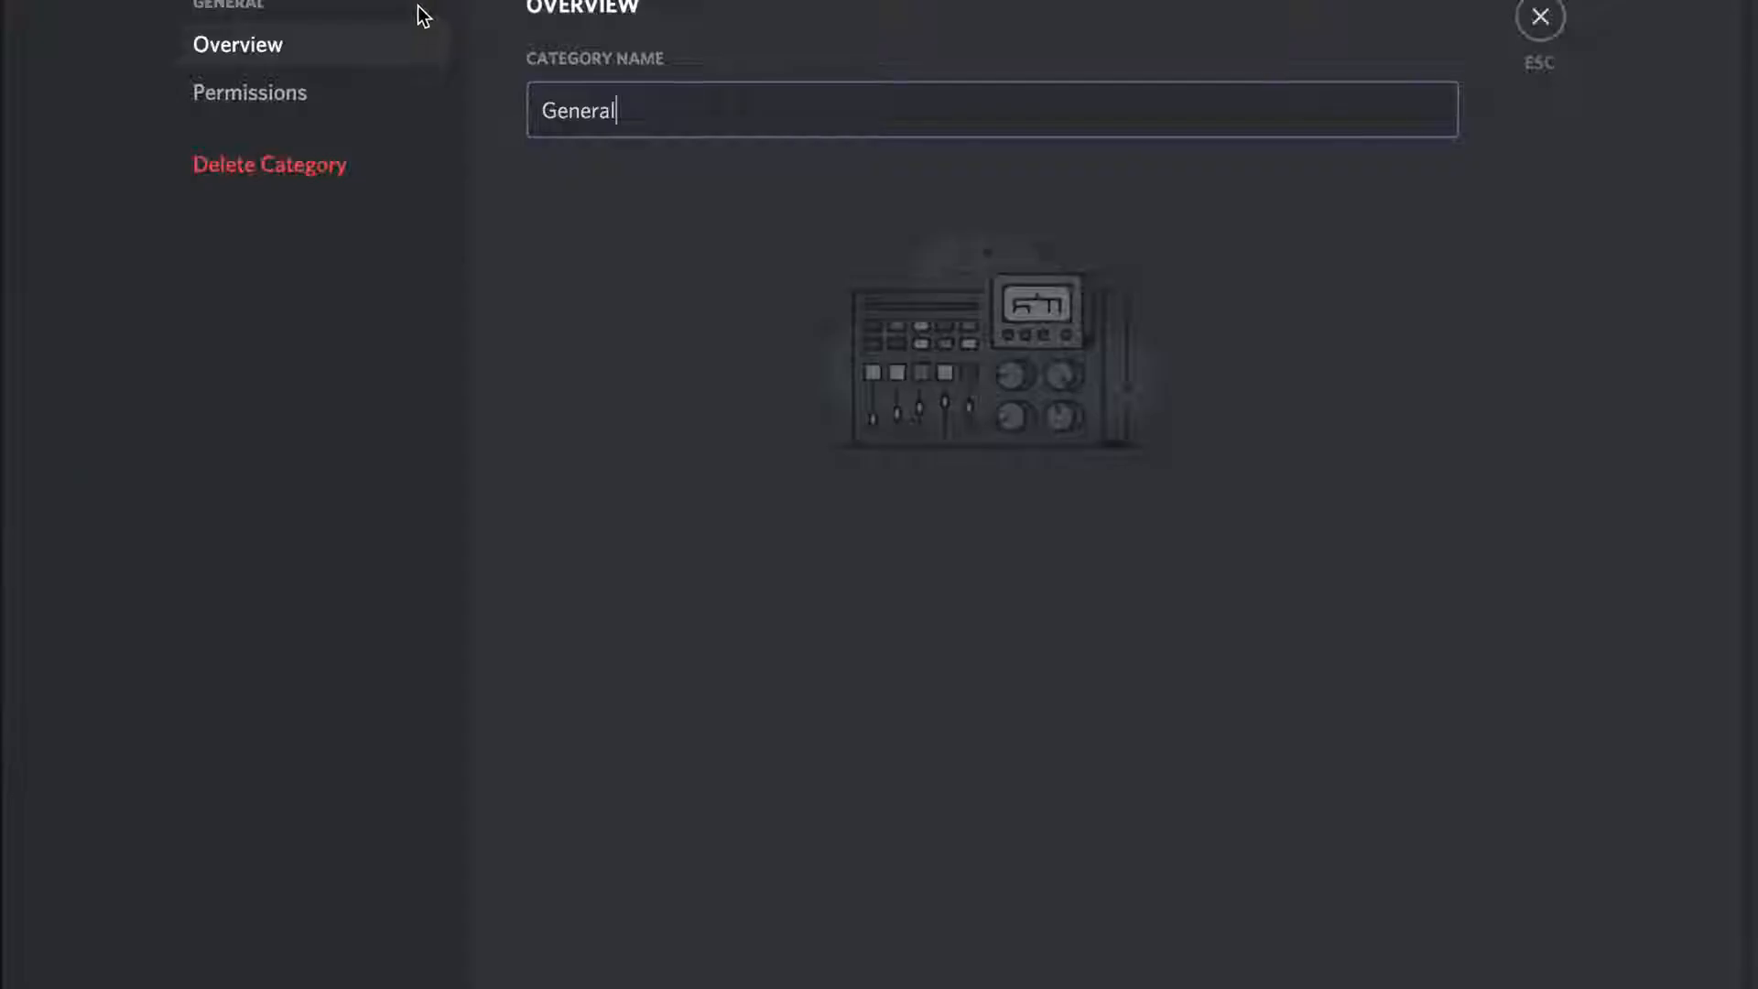
click(248, 101)
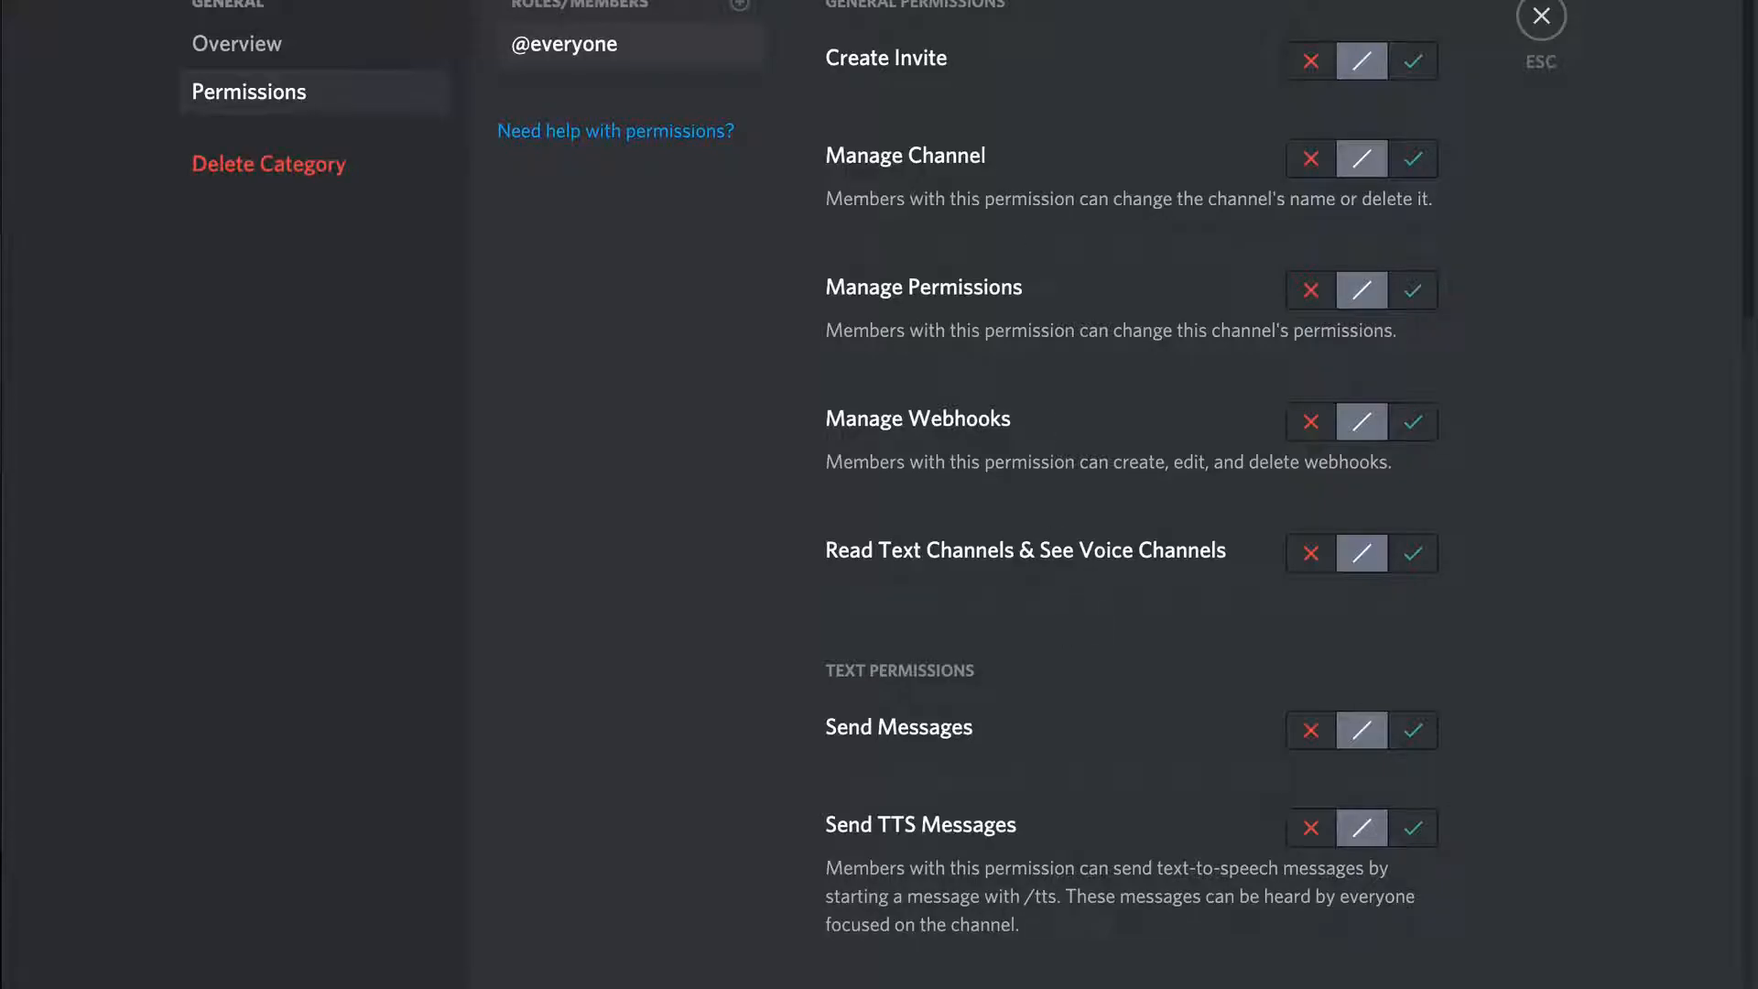
scroll(1035, 601, down, 15)
scroll(1036, 602, up, 15)
click(739, 6)
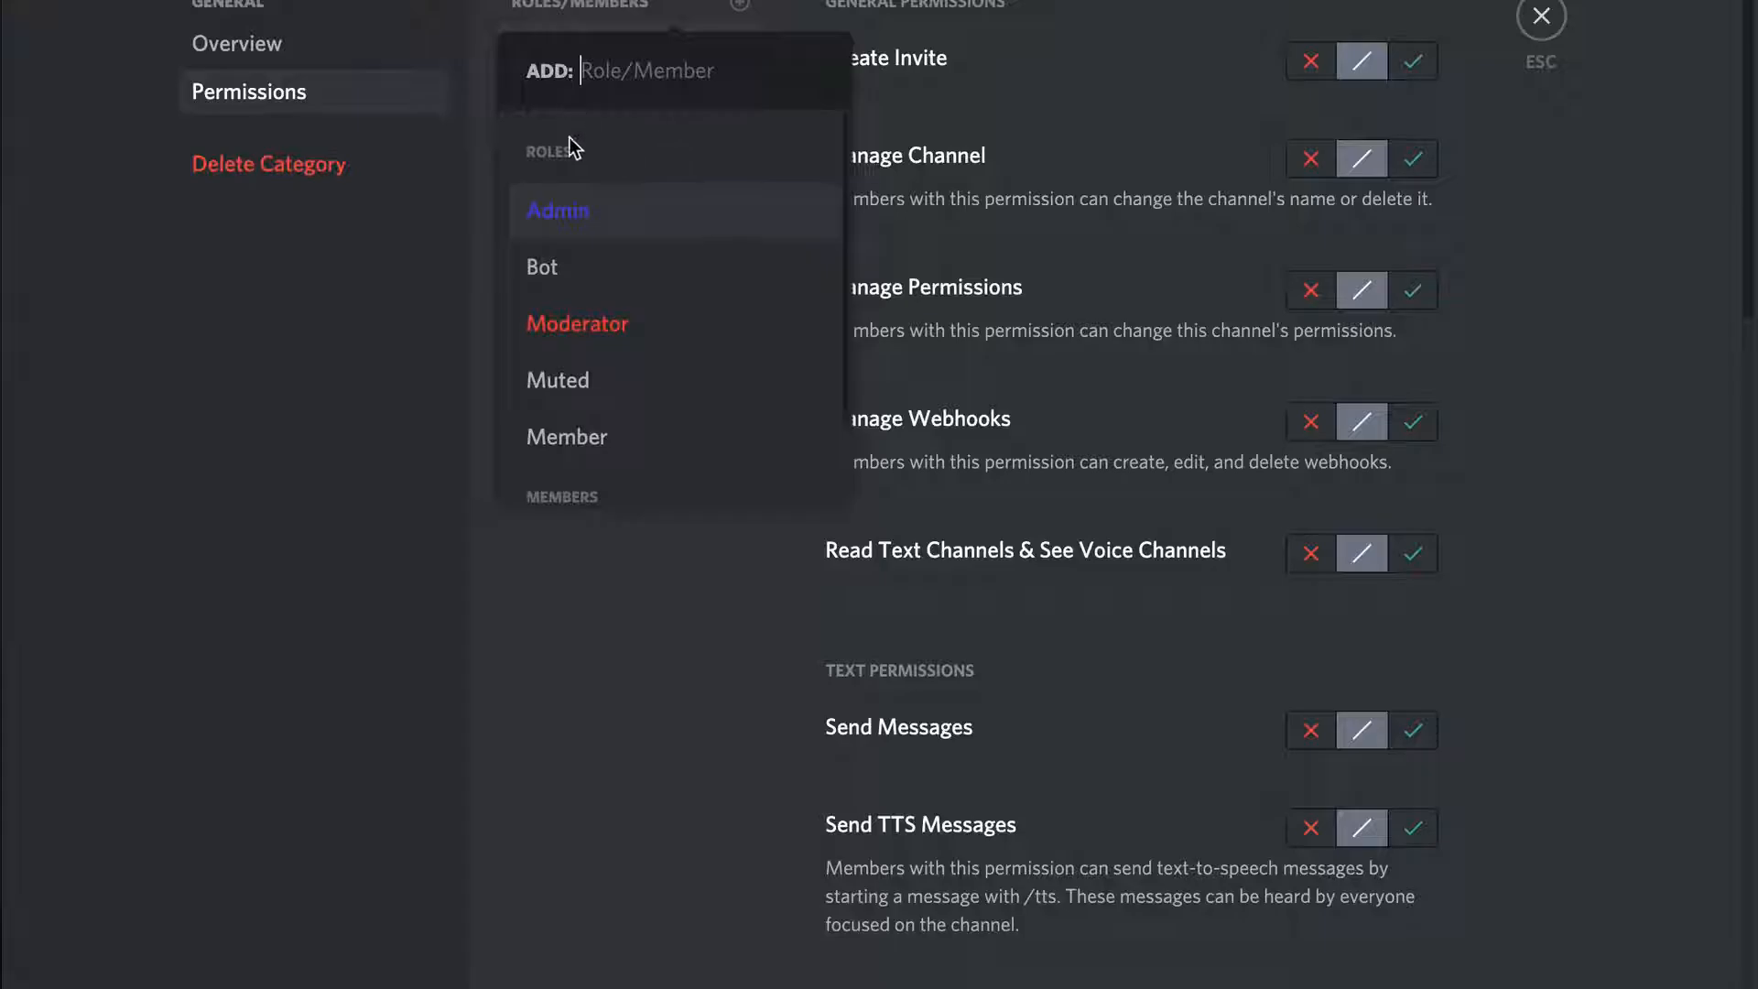
click(587, 382)
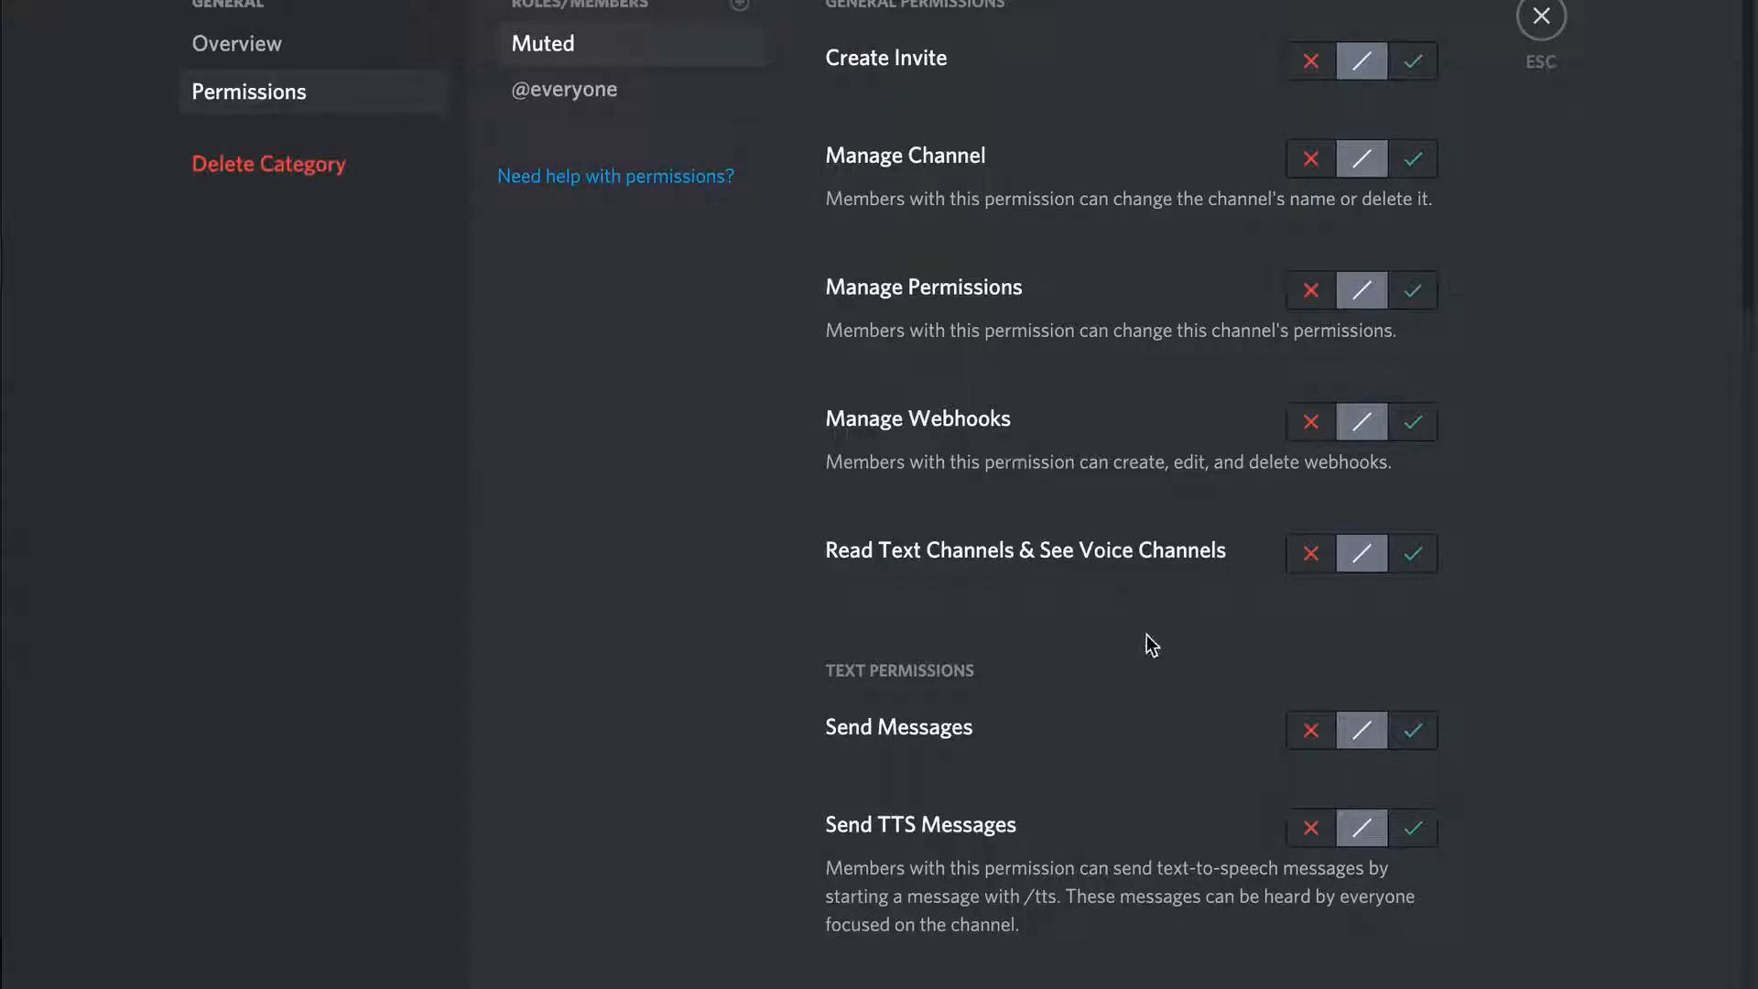
Deny the Muted role the Send Messages, Add Reactions and Speak permissions in the General category and close its settings
scroll(1151, 645, down, 3)
click(1309, 487)
scroll(1150, 675, down, 10)
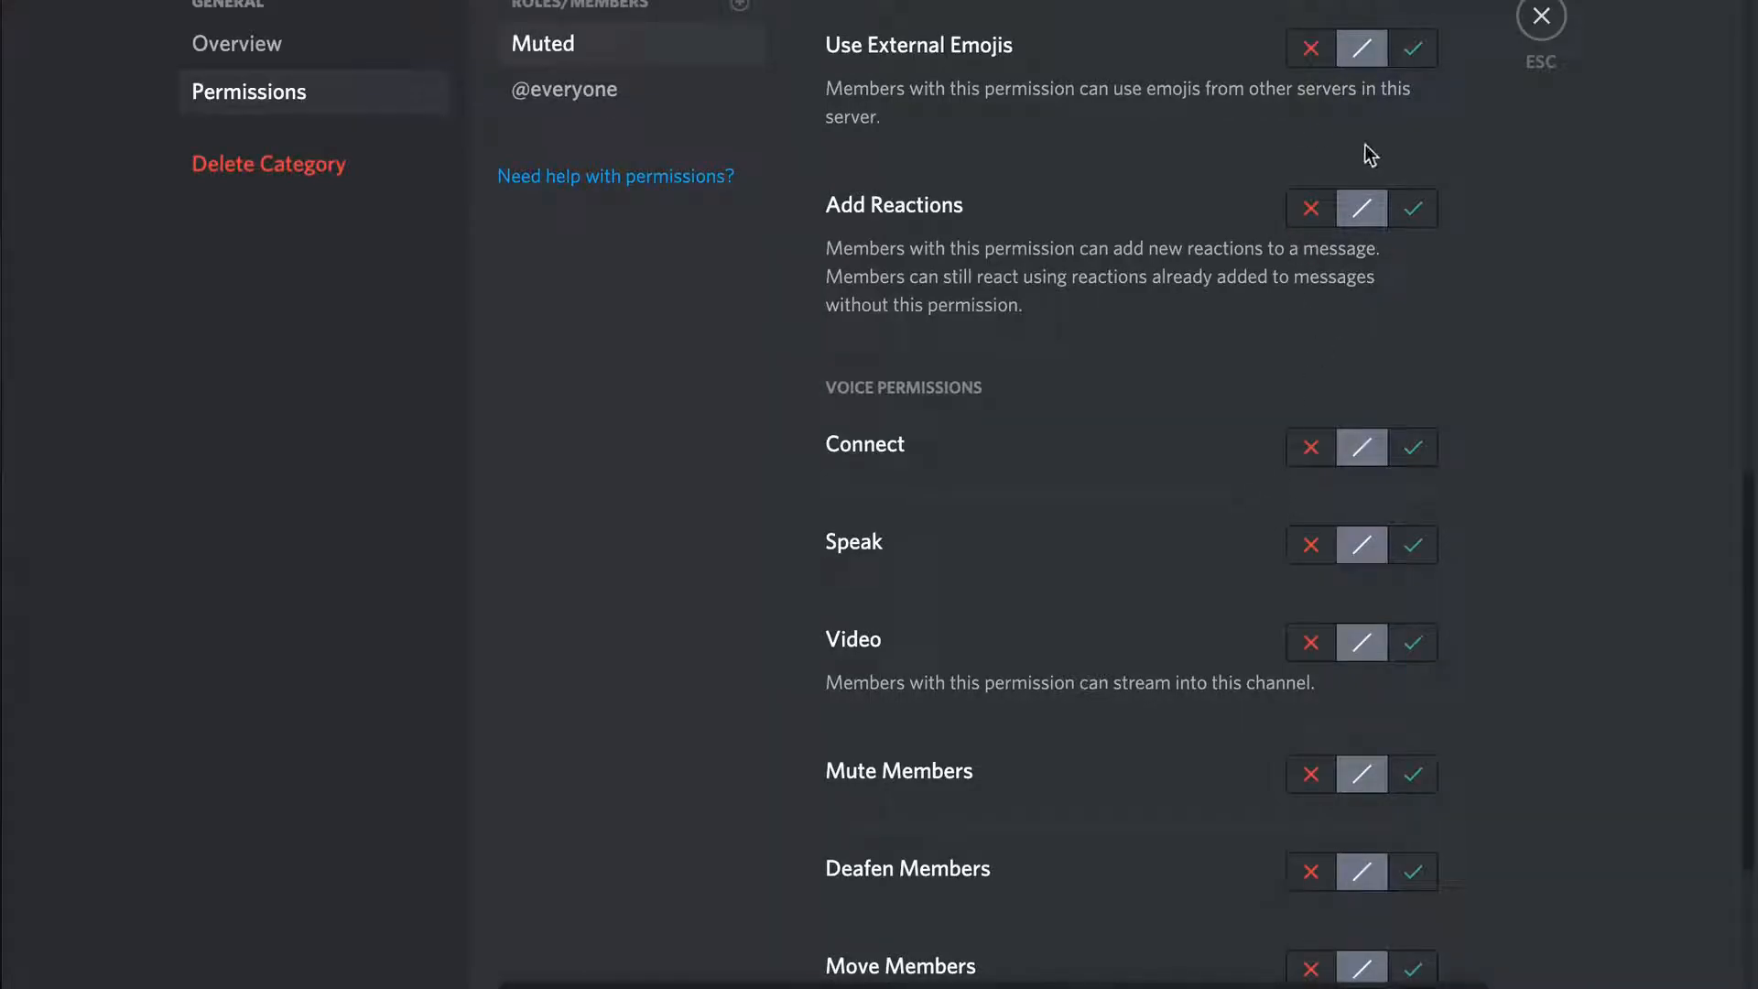
click(1318, 198)
click(1311, 545)
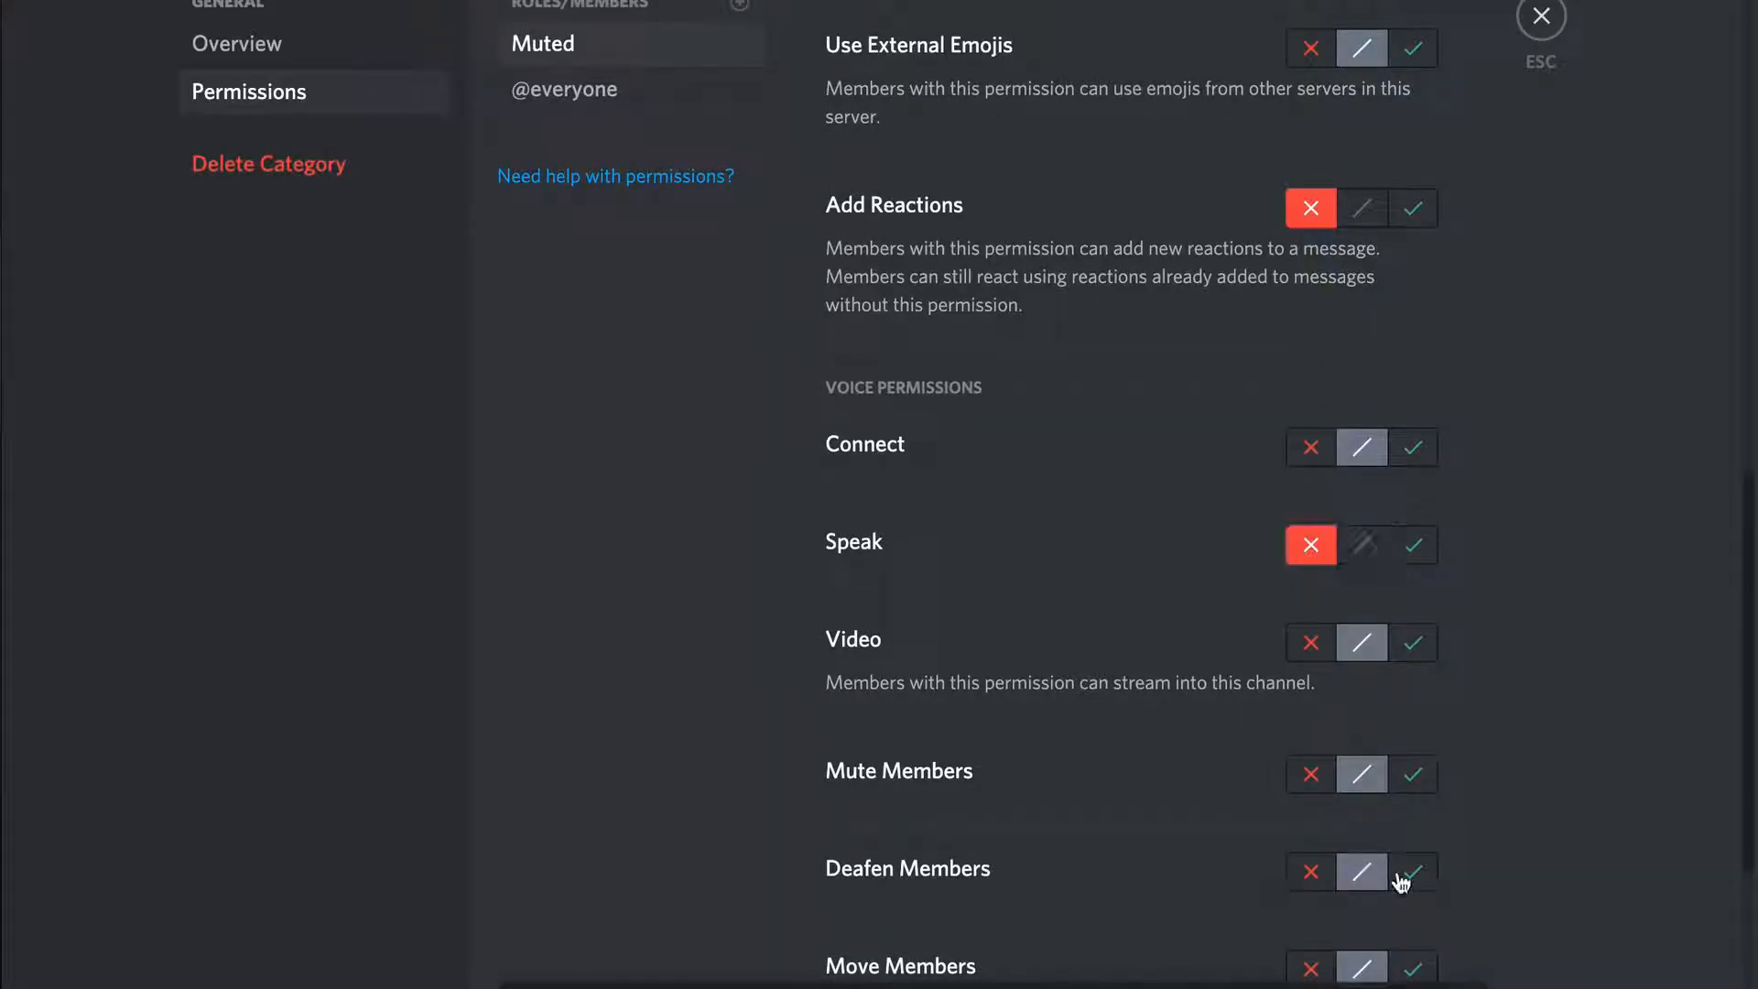
scroll(1099, 343, up, 15)
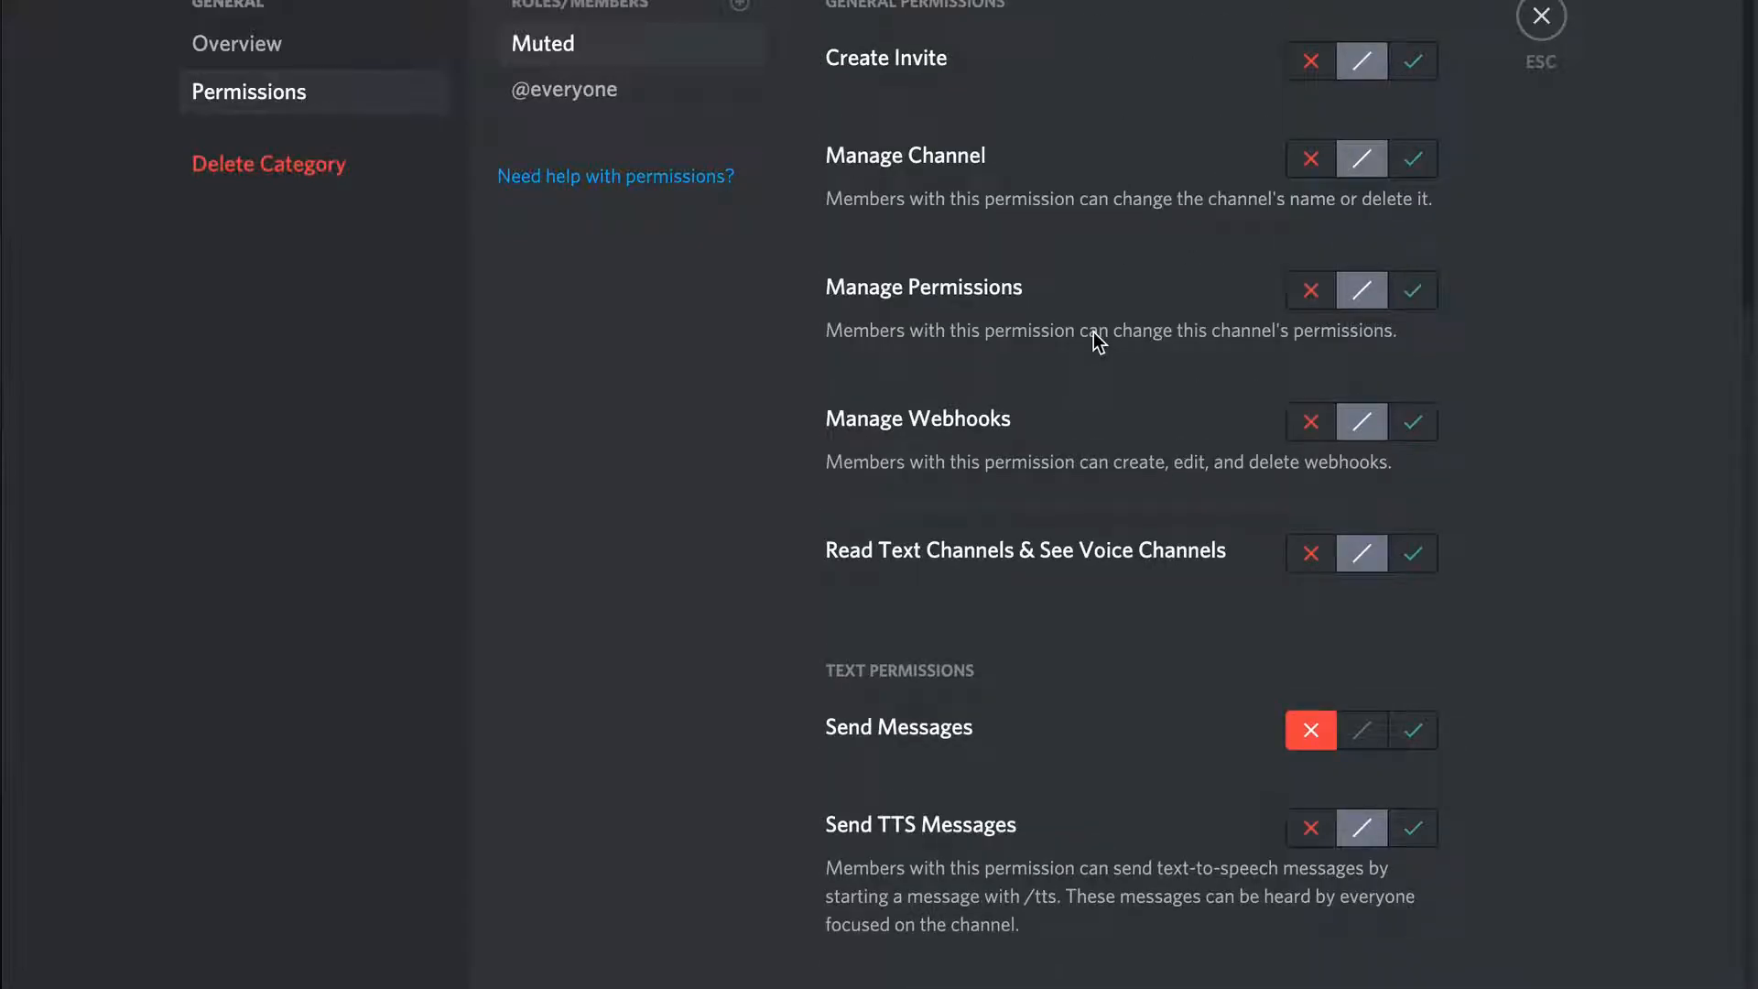
scroll(1099, 343, down, 15)
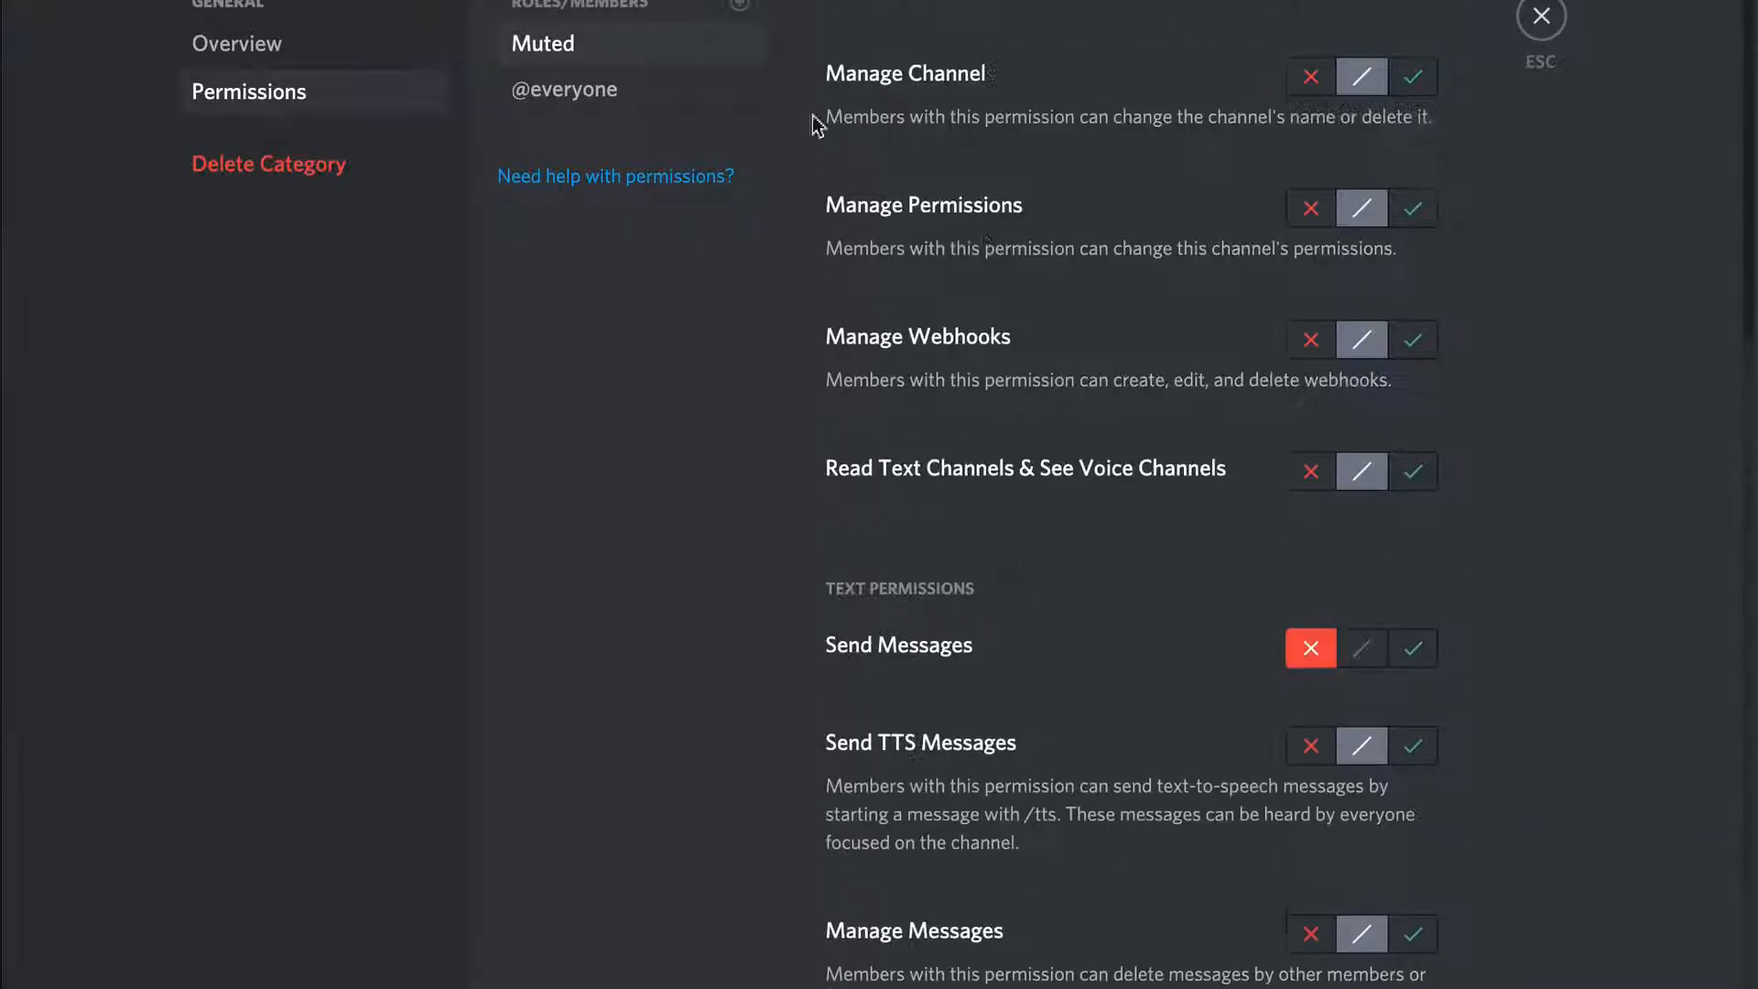
click(608, 95)
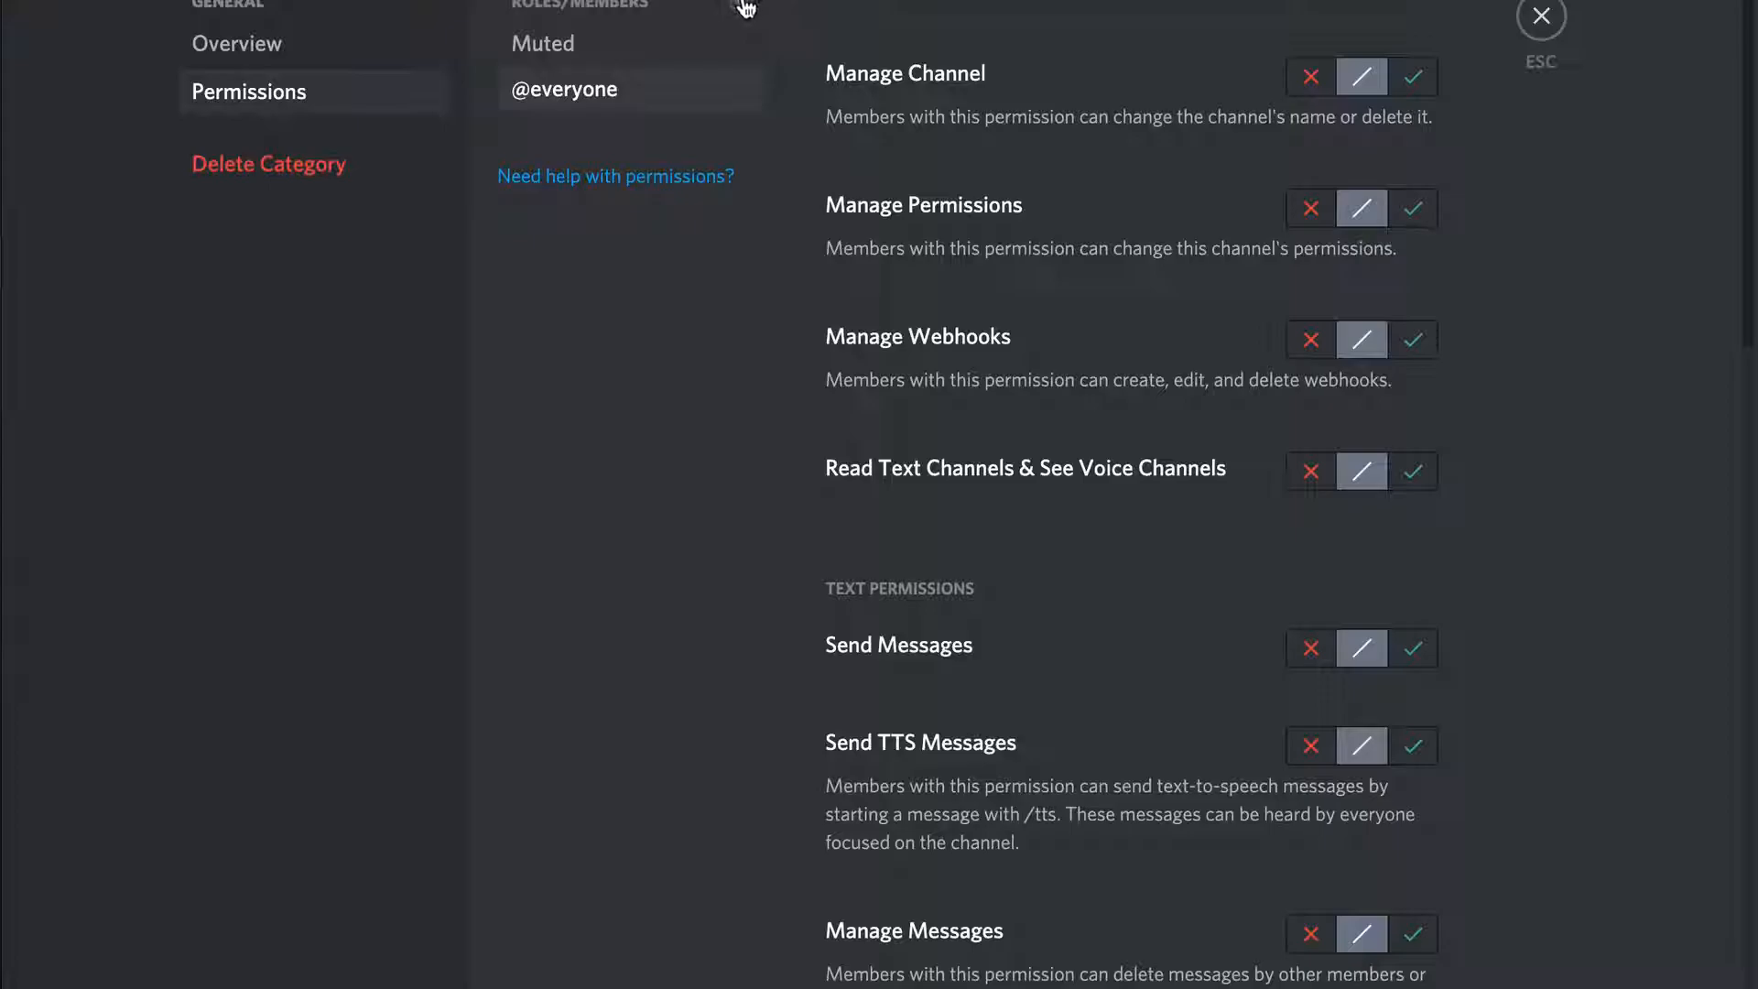
click(1541, 16)
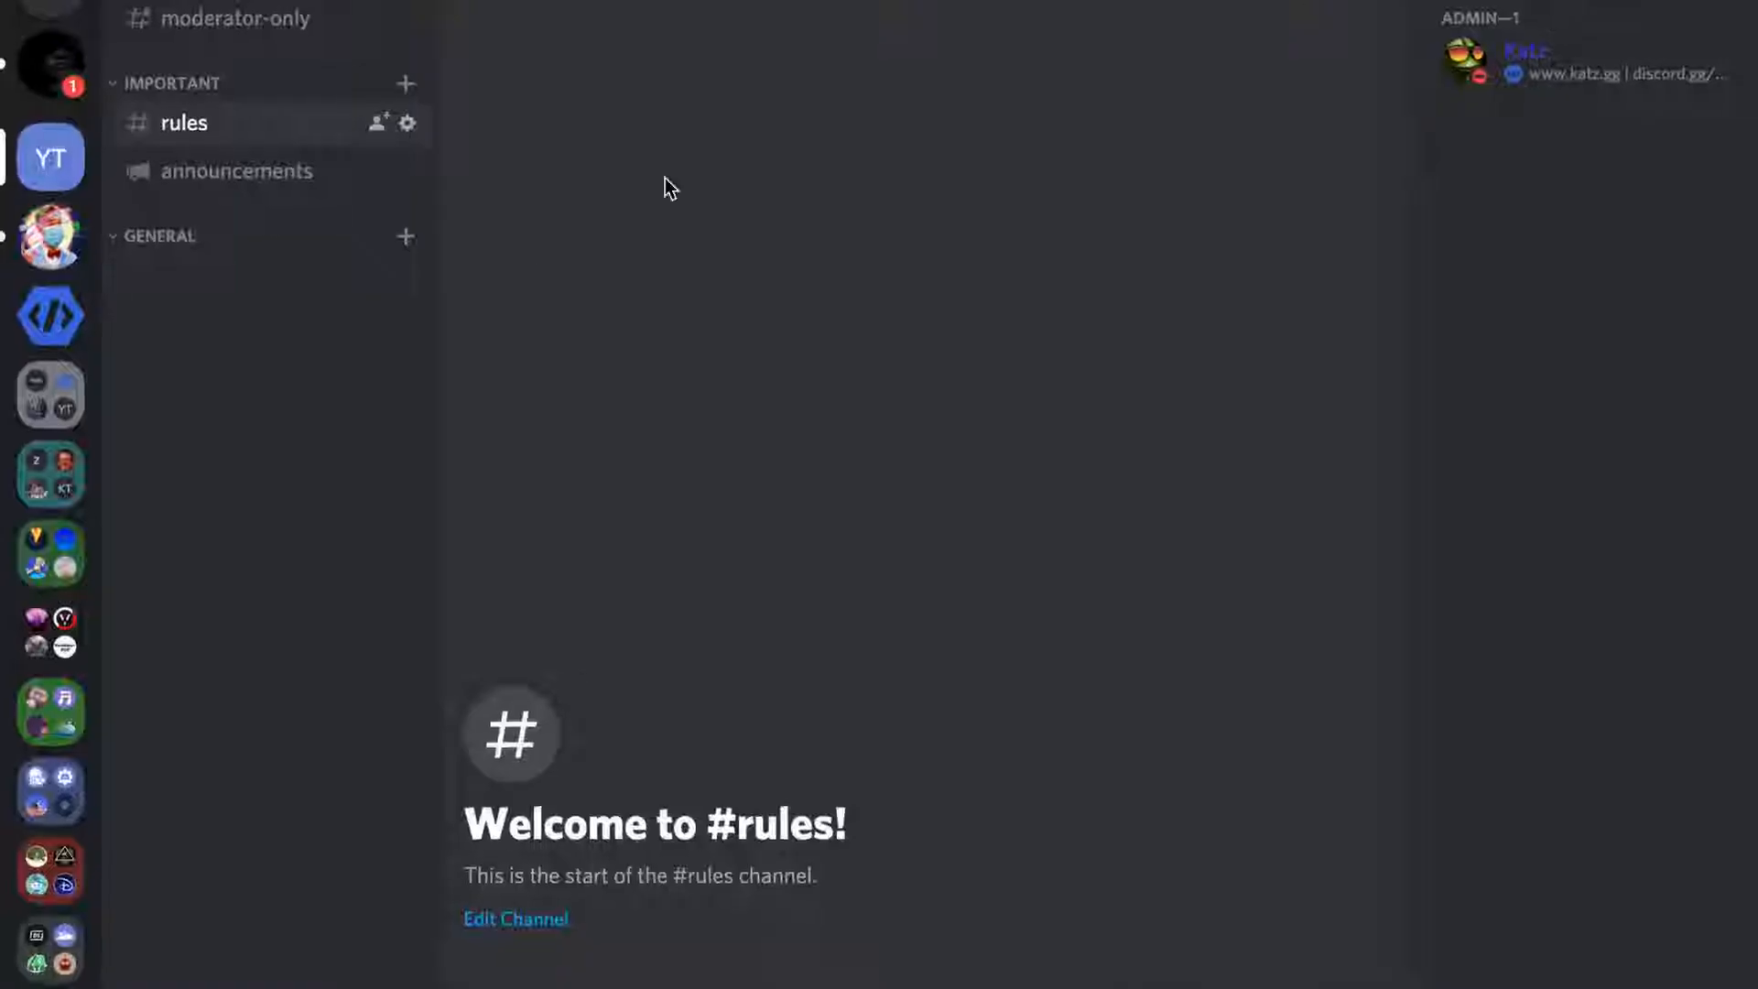
Create two non-private text channels named chat and off-topic in the General category
click(406, 240)
text(chat)
click(1058, 813)
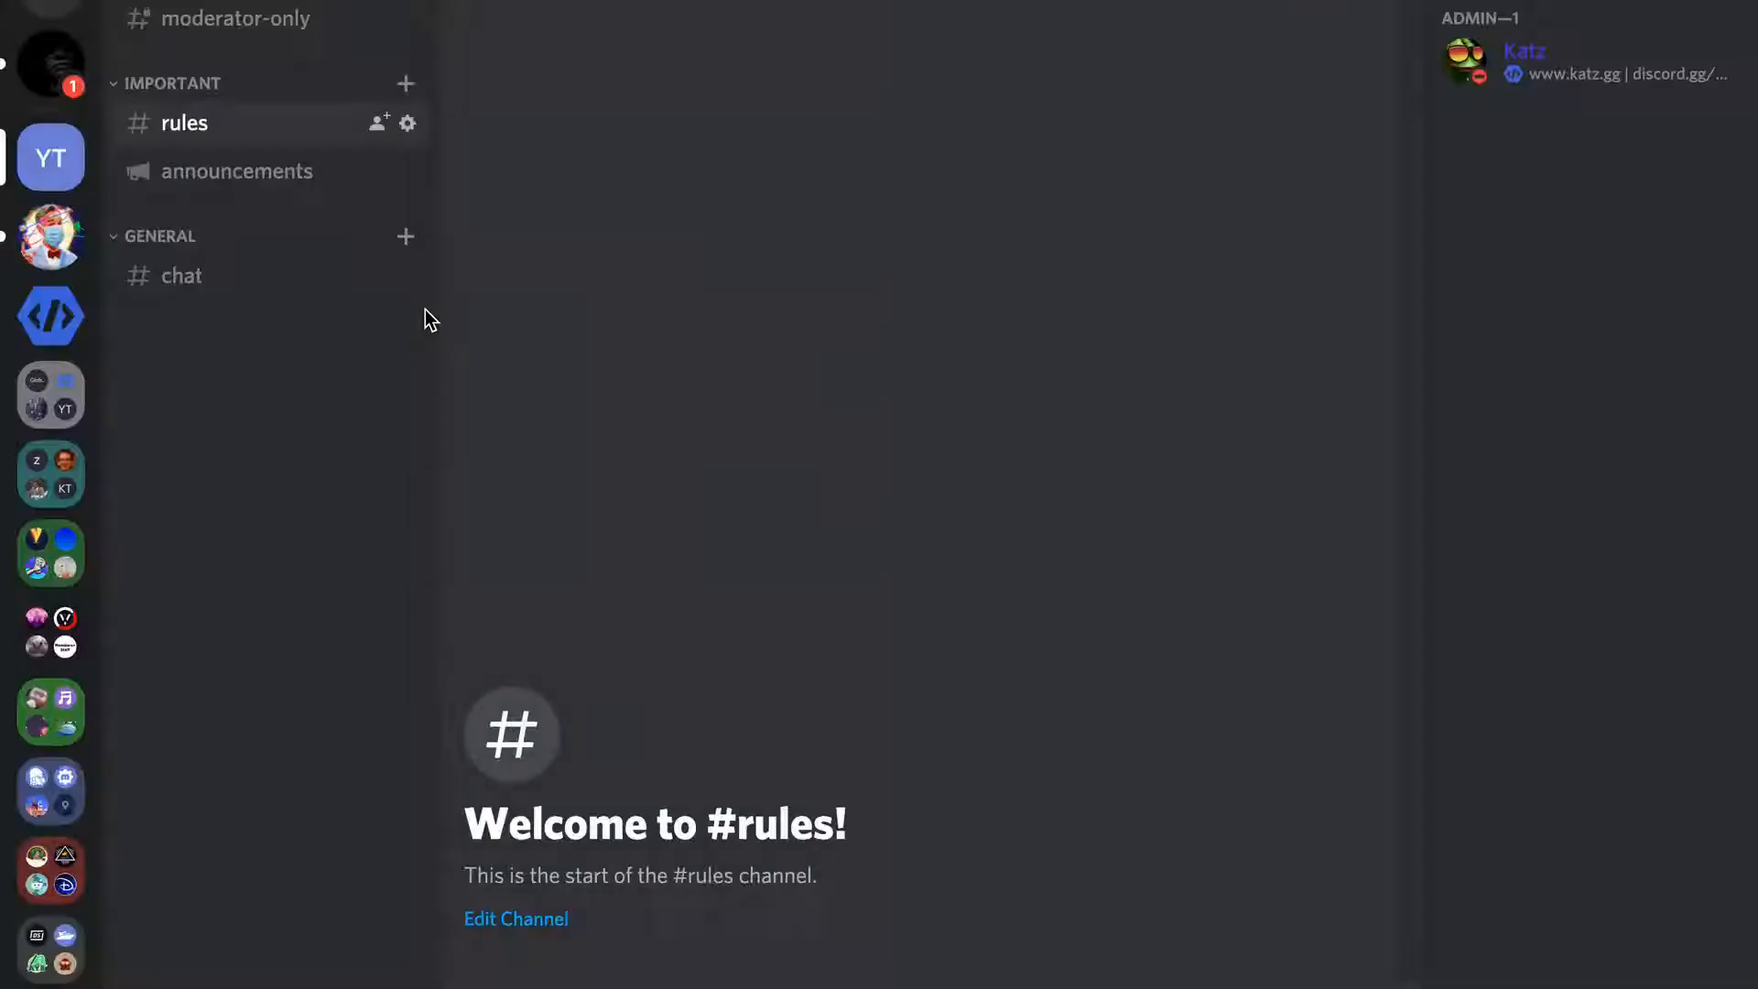
click(406, 236)
text(off-topic)
click(1051, 809)
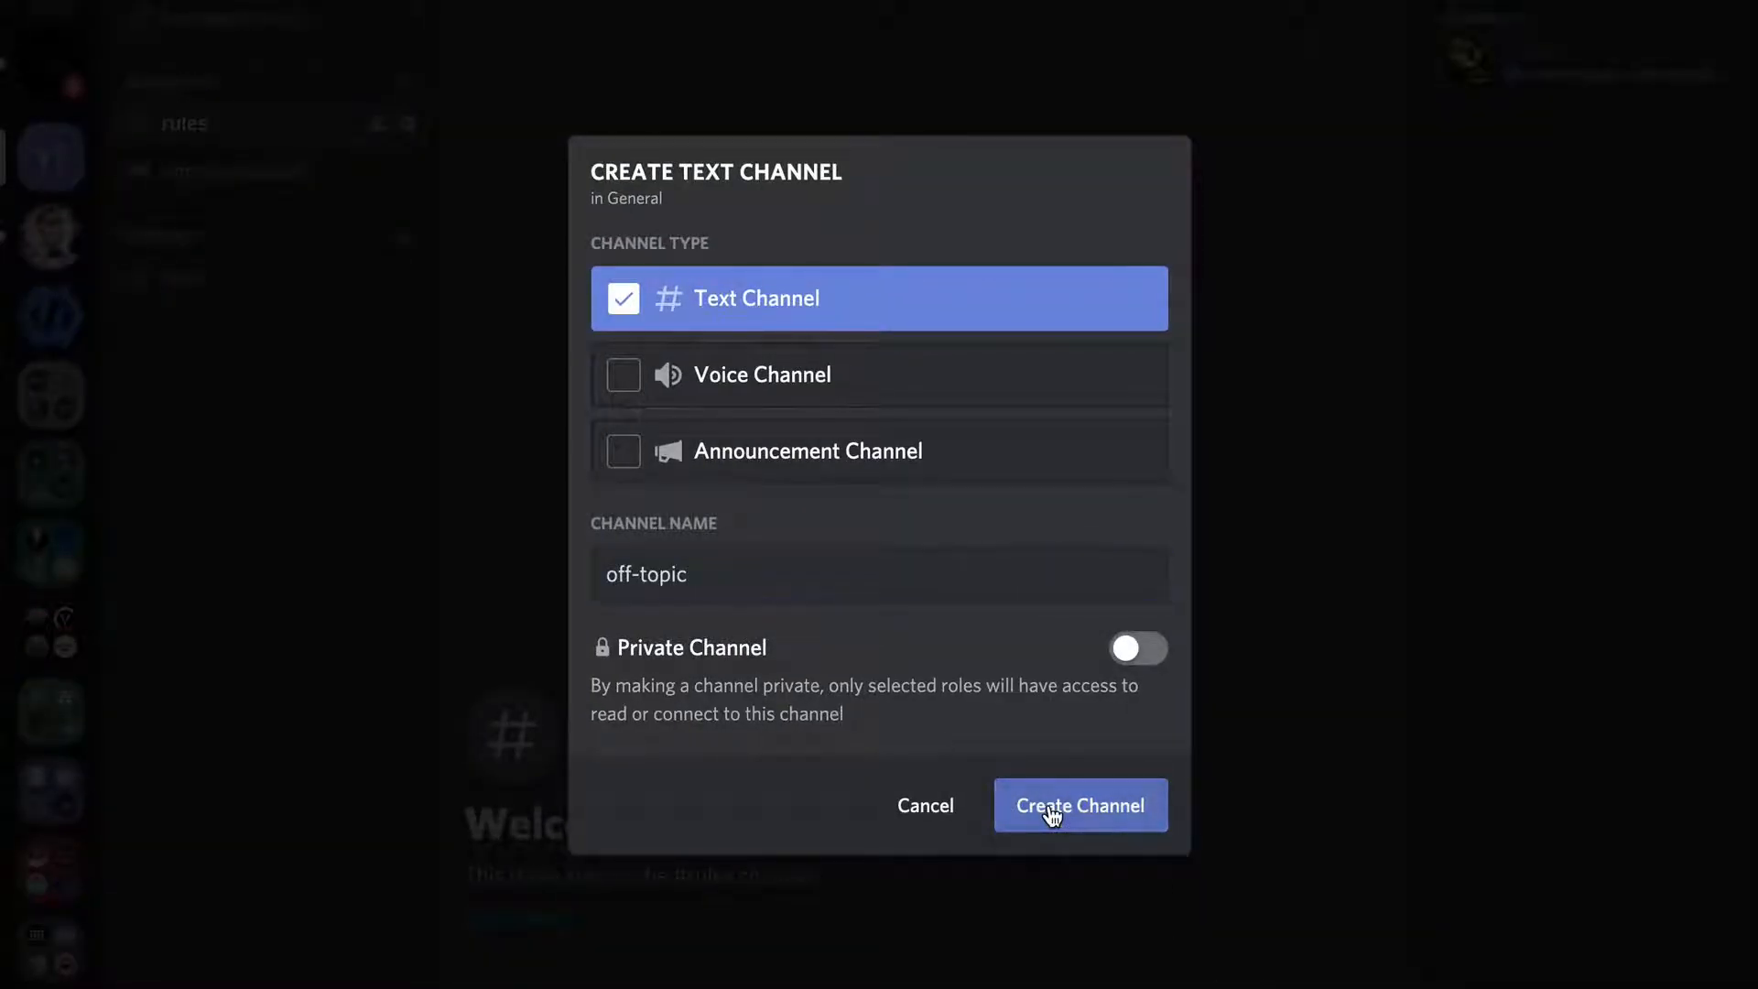
Create a non-private text channel named bot-commands in the General category
click(404, 237)
text(b)
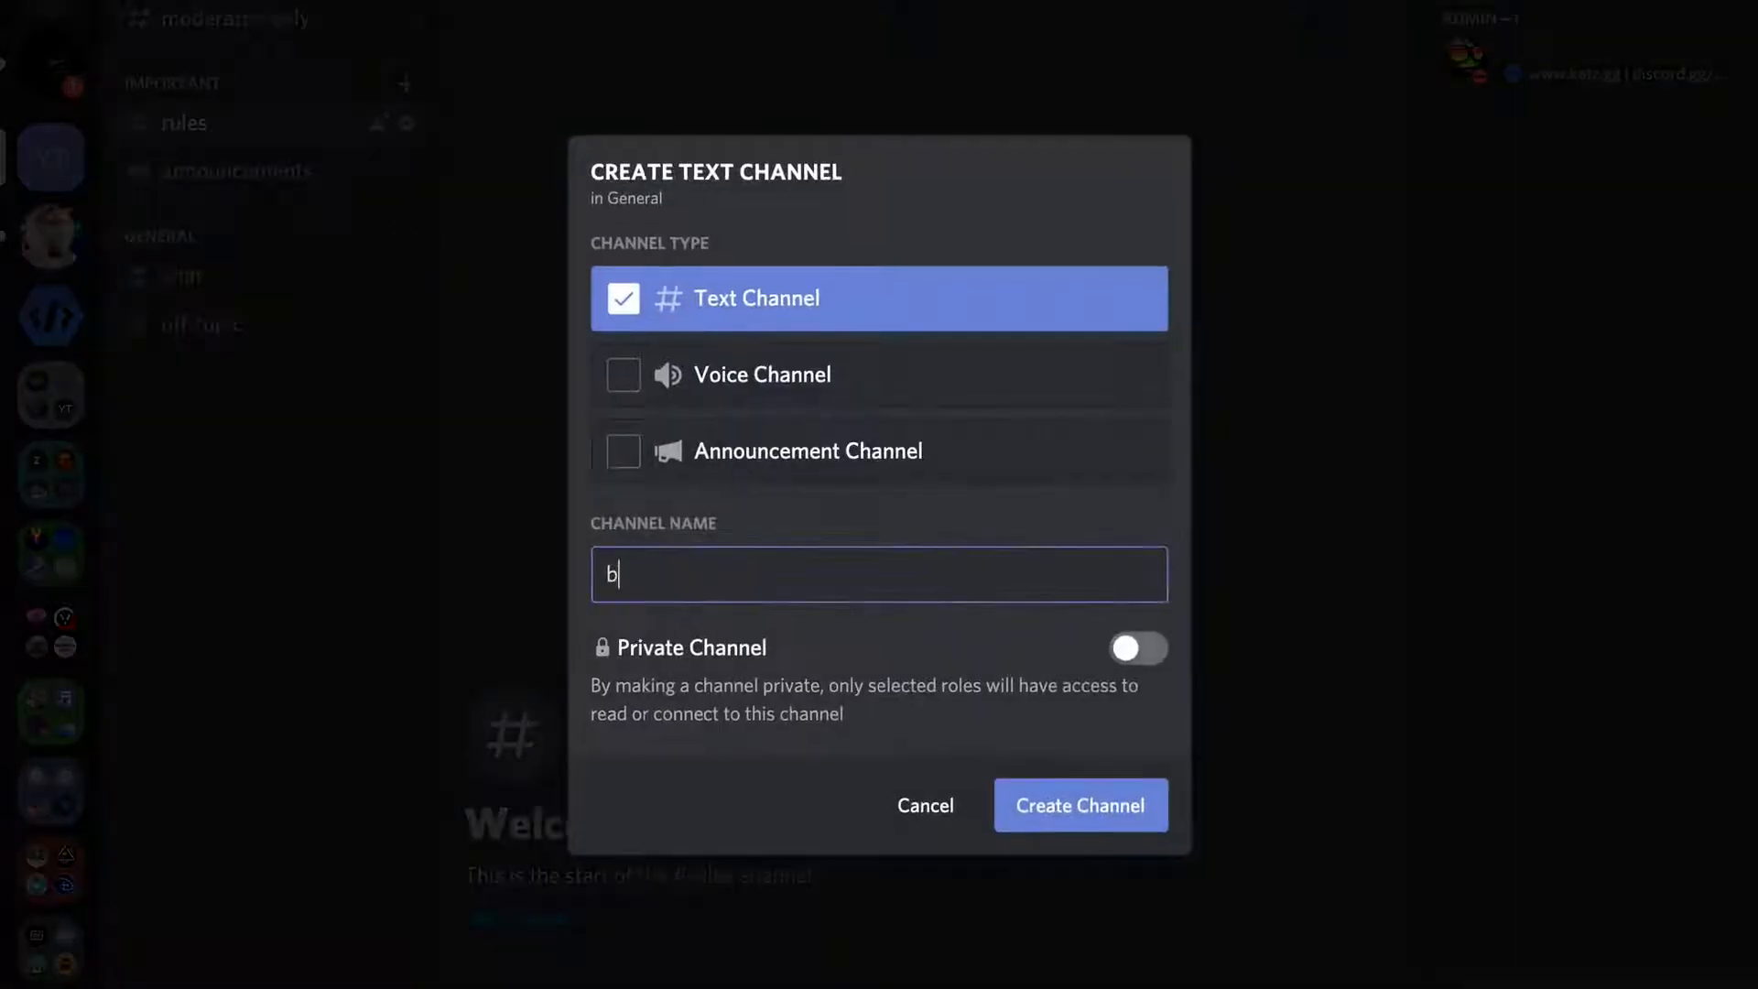
text(ot-co-ma)
text(mmands)
click(1053, 824)
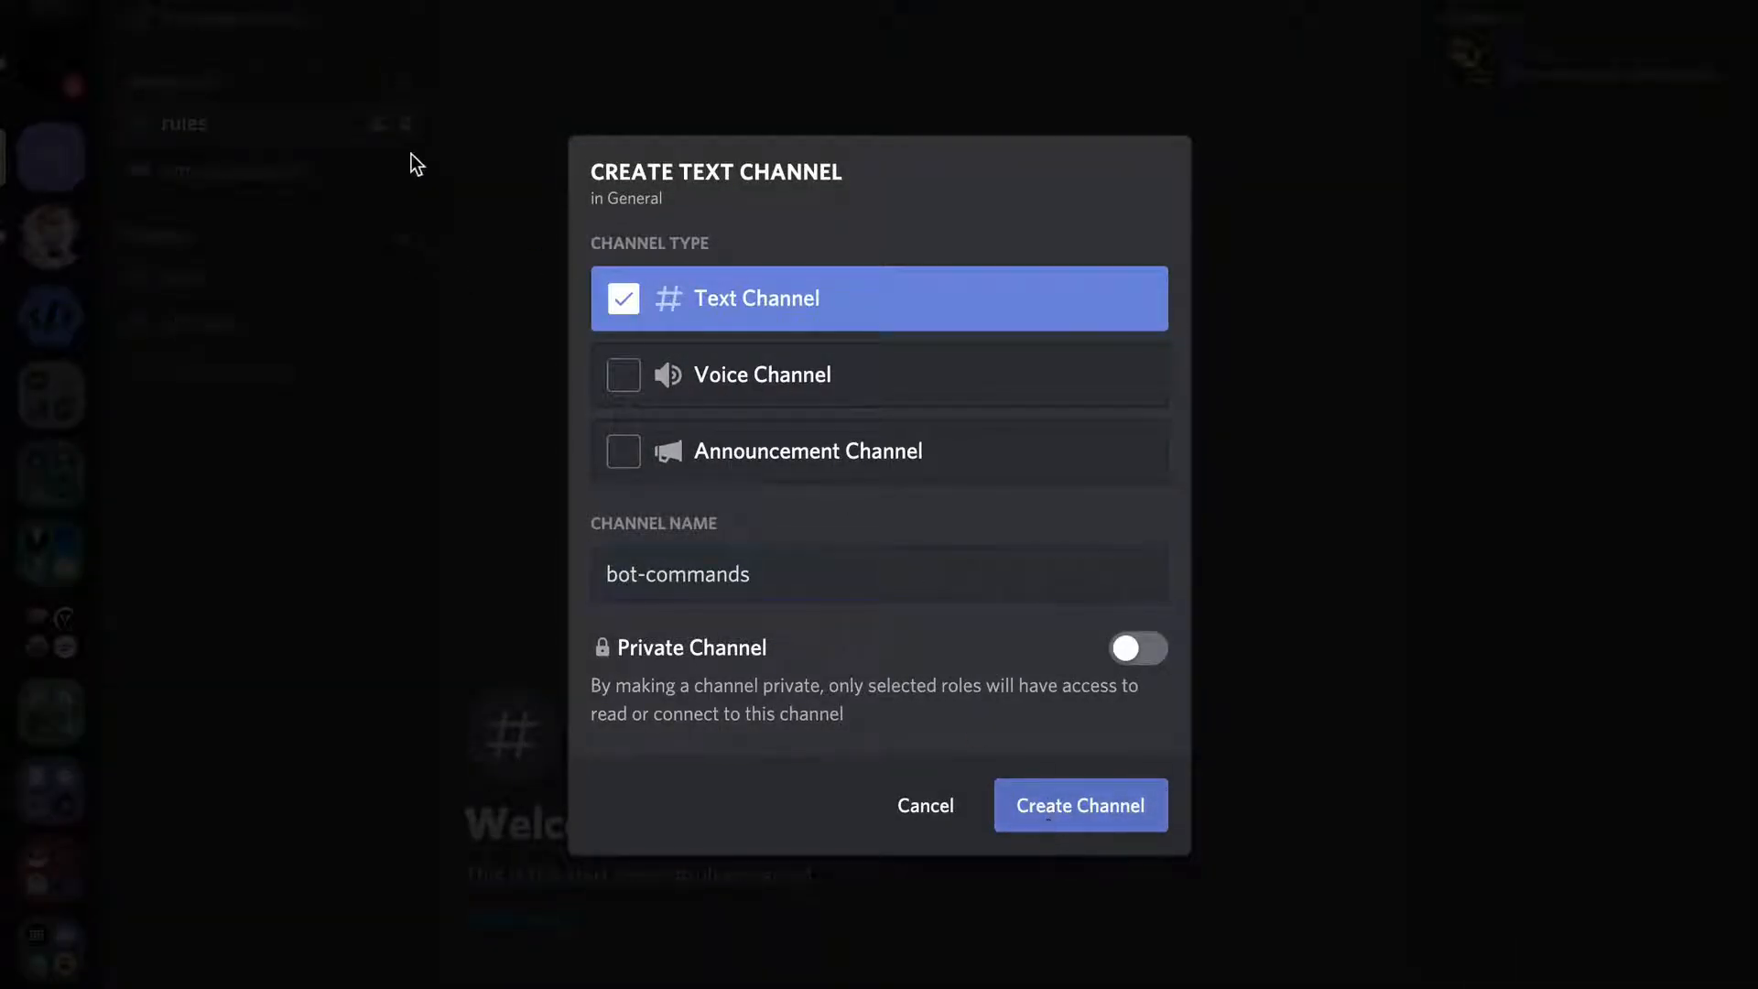
Create a non-private voice channel named Hangout Room in the General category
click(409, 240)
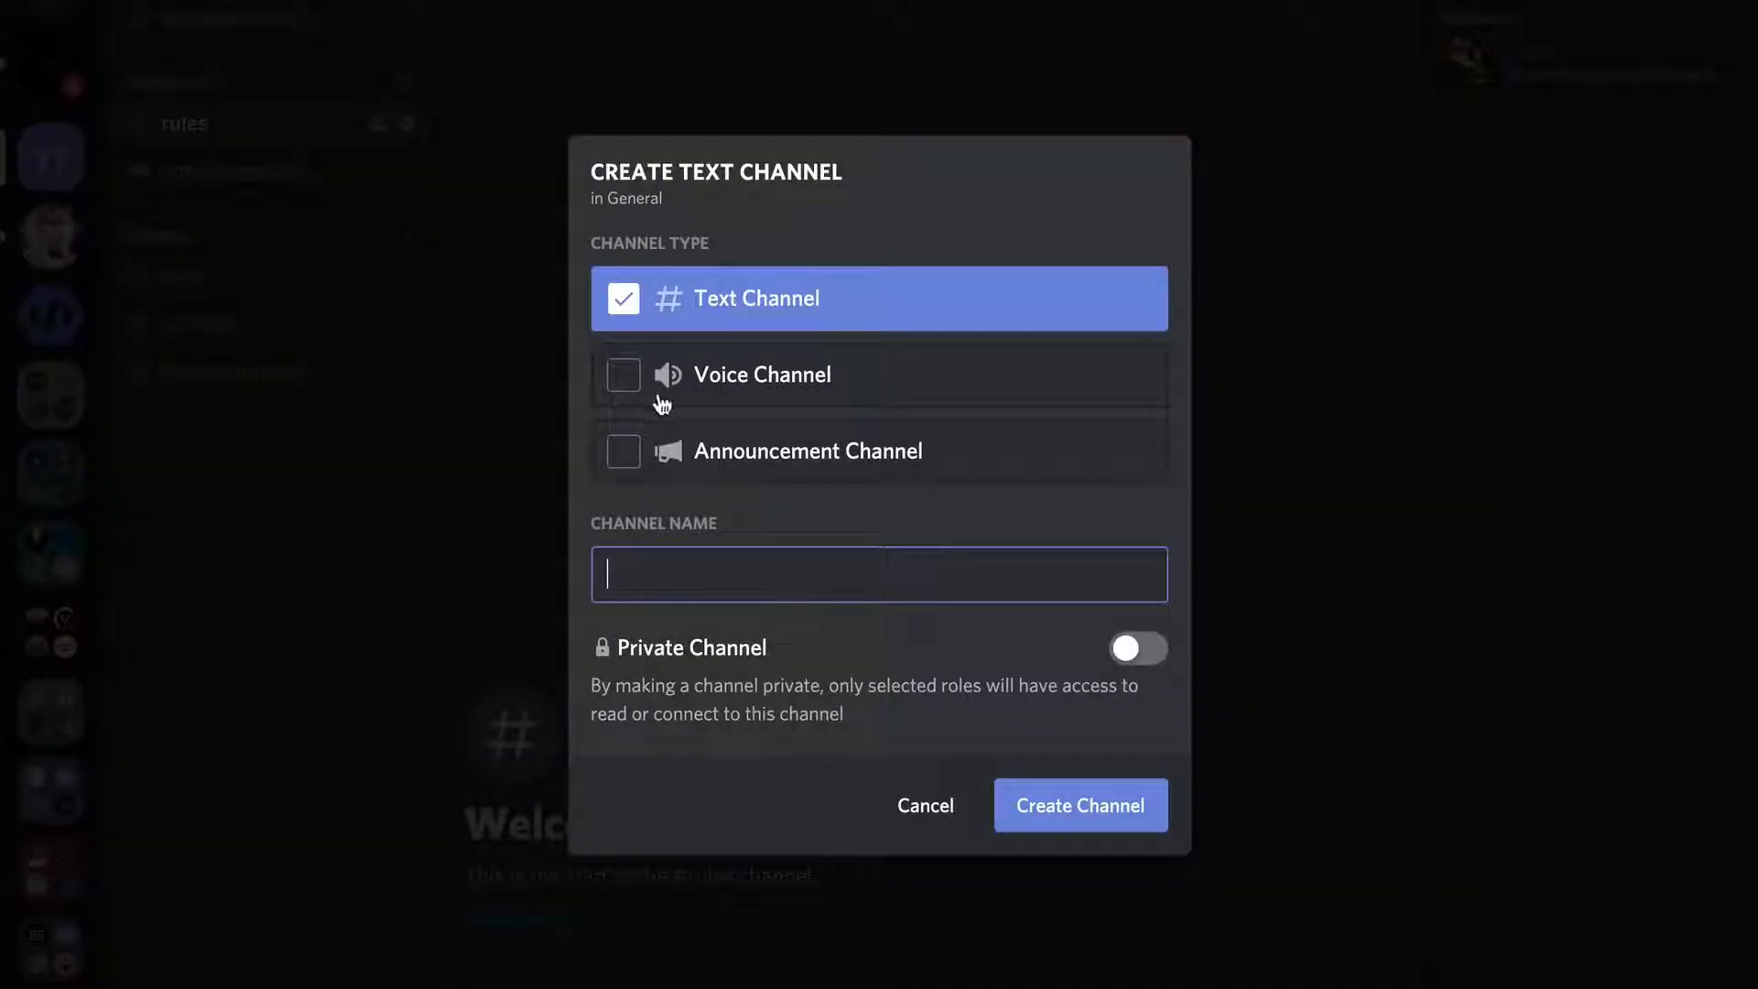
click(628, 383)
click(696, 574)
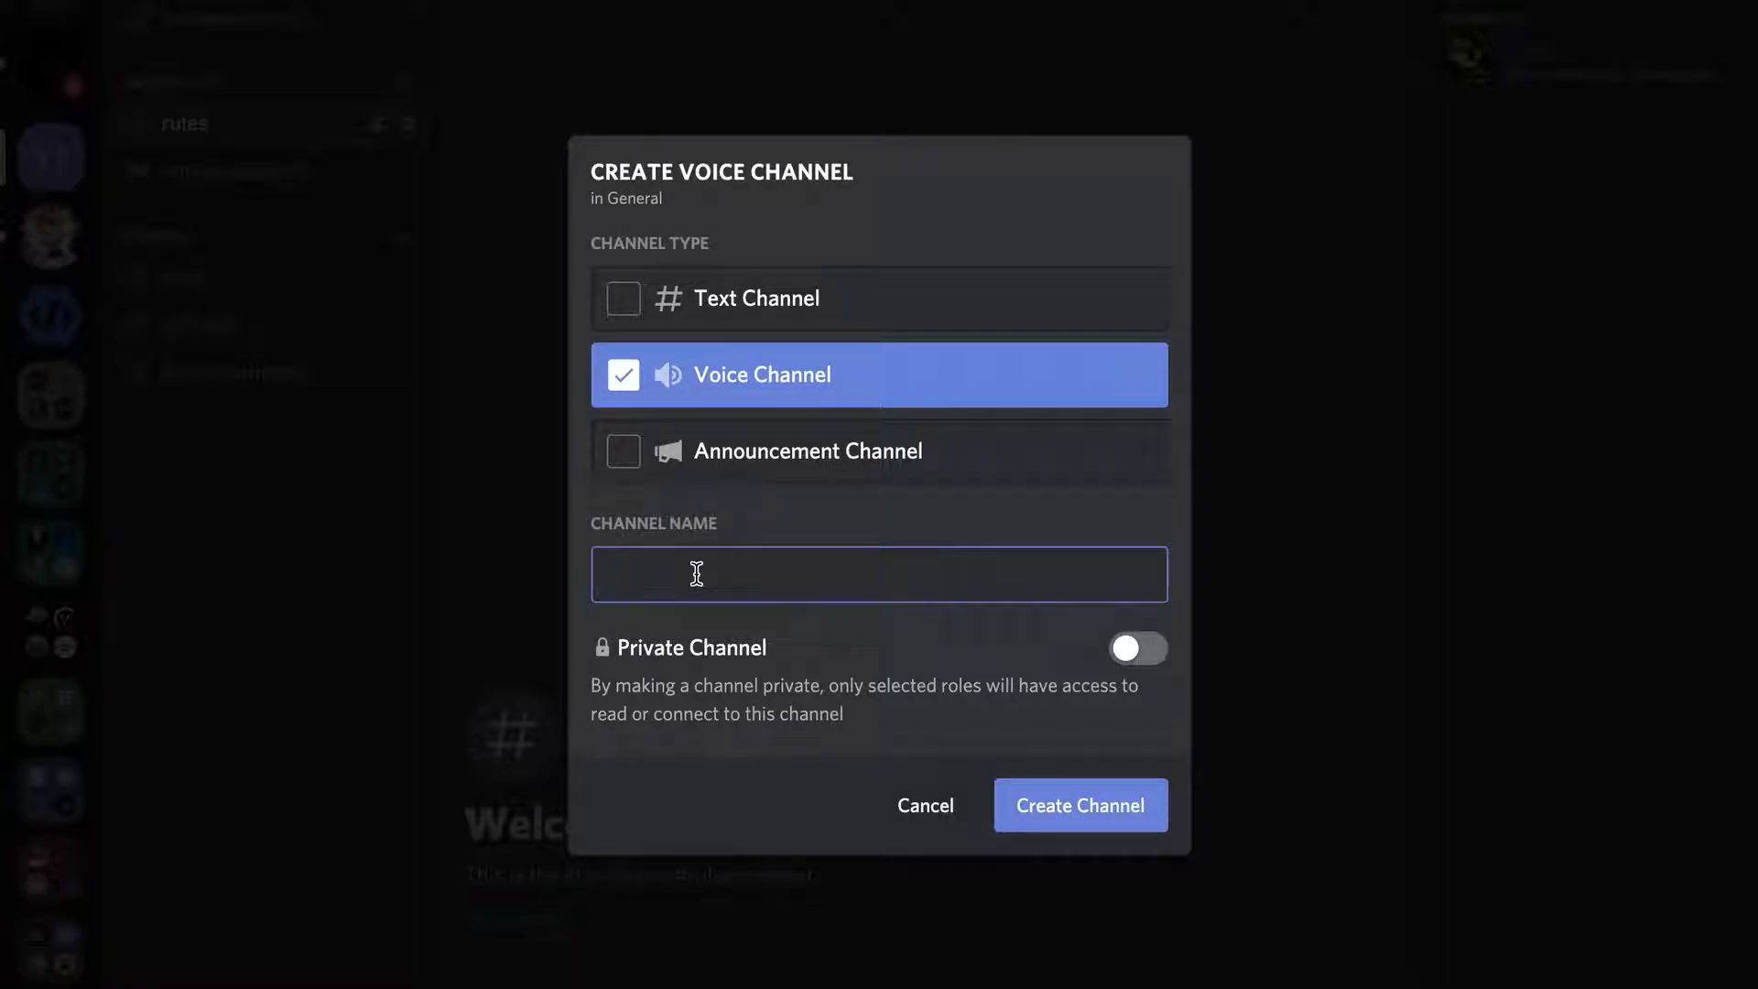
text(Hangout Room)
click(1041, 787)
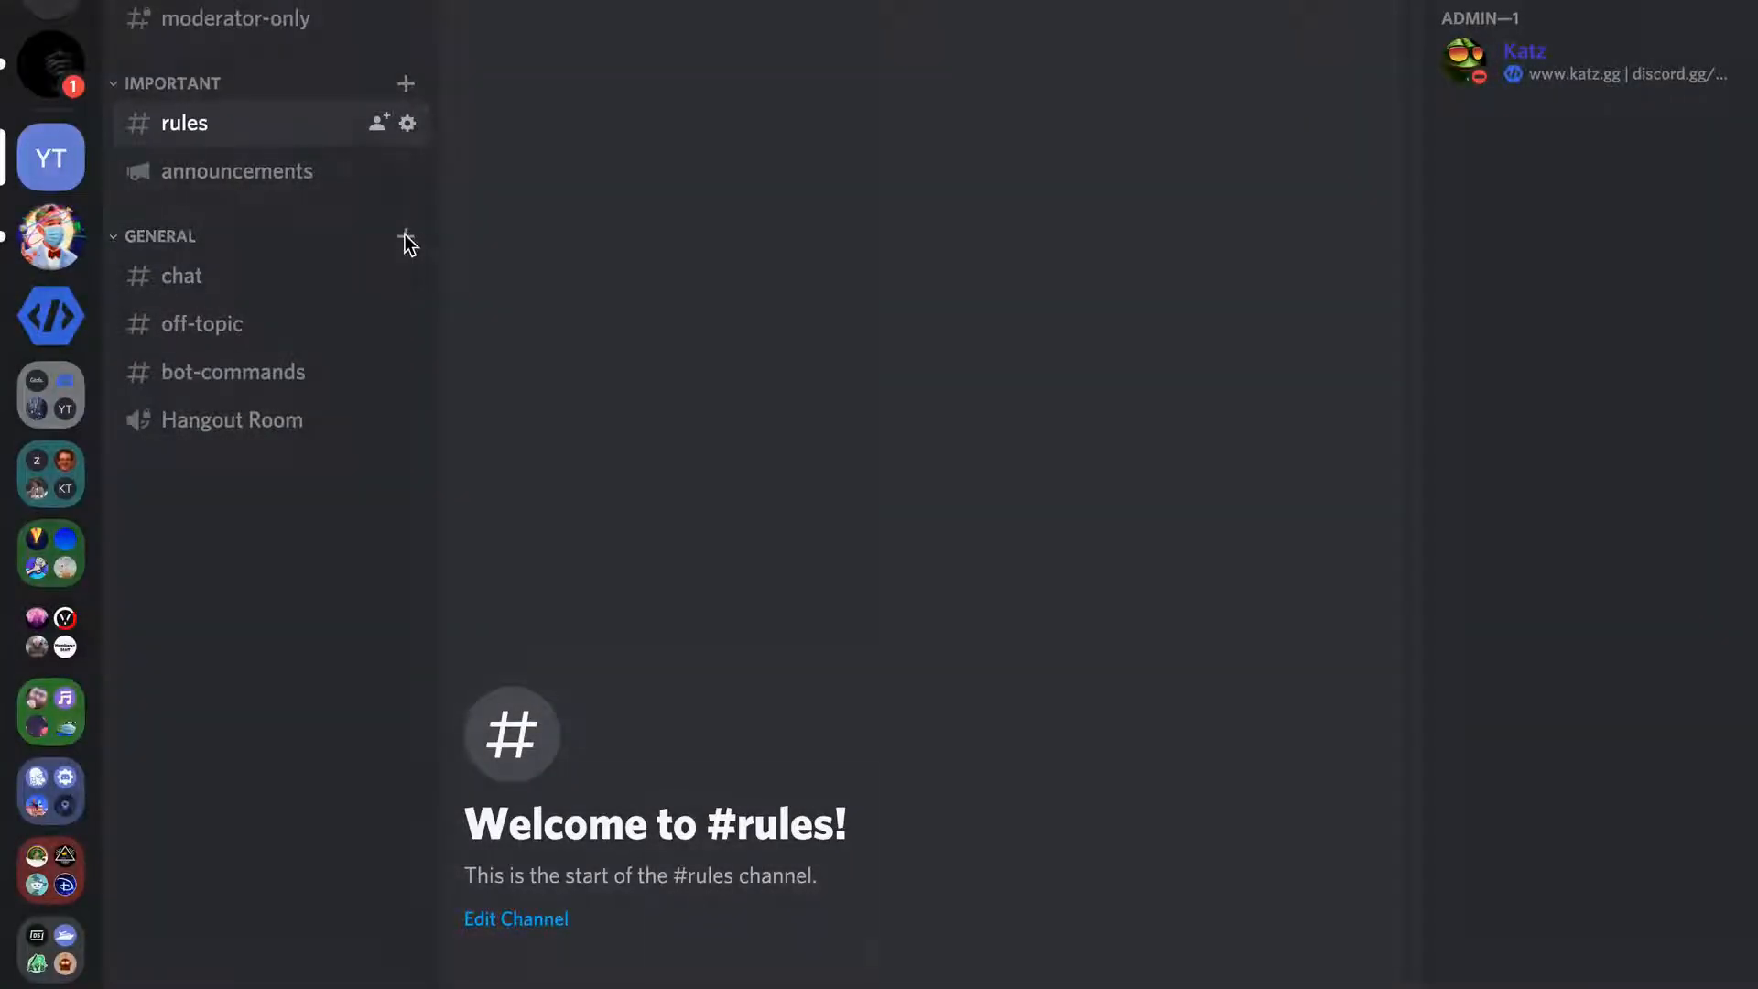
Create a non-private voice channel named Music in the General category
click(406, 238)
click(622, 379)
click(656, 593)
text(Music)
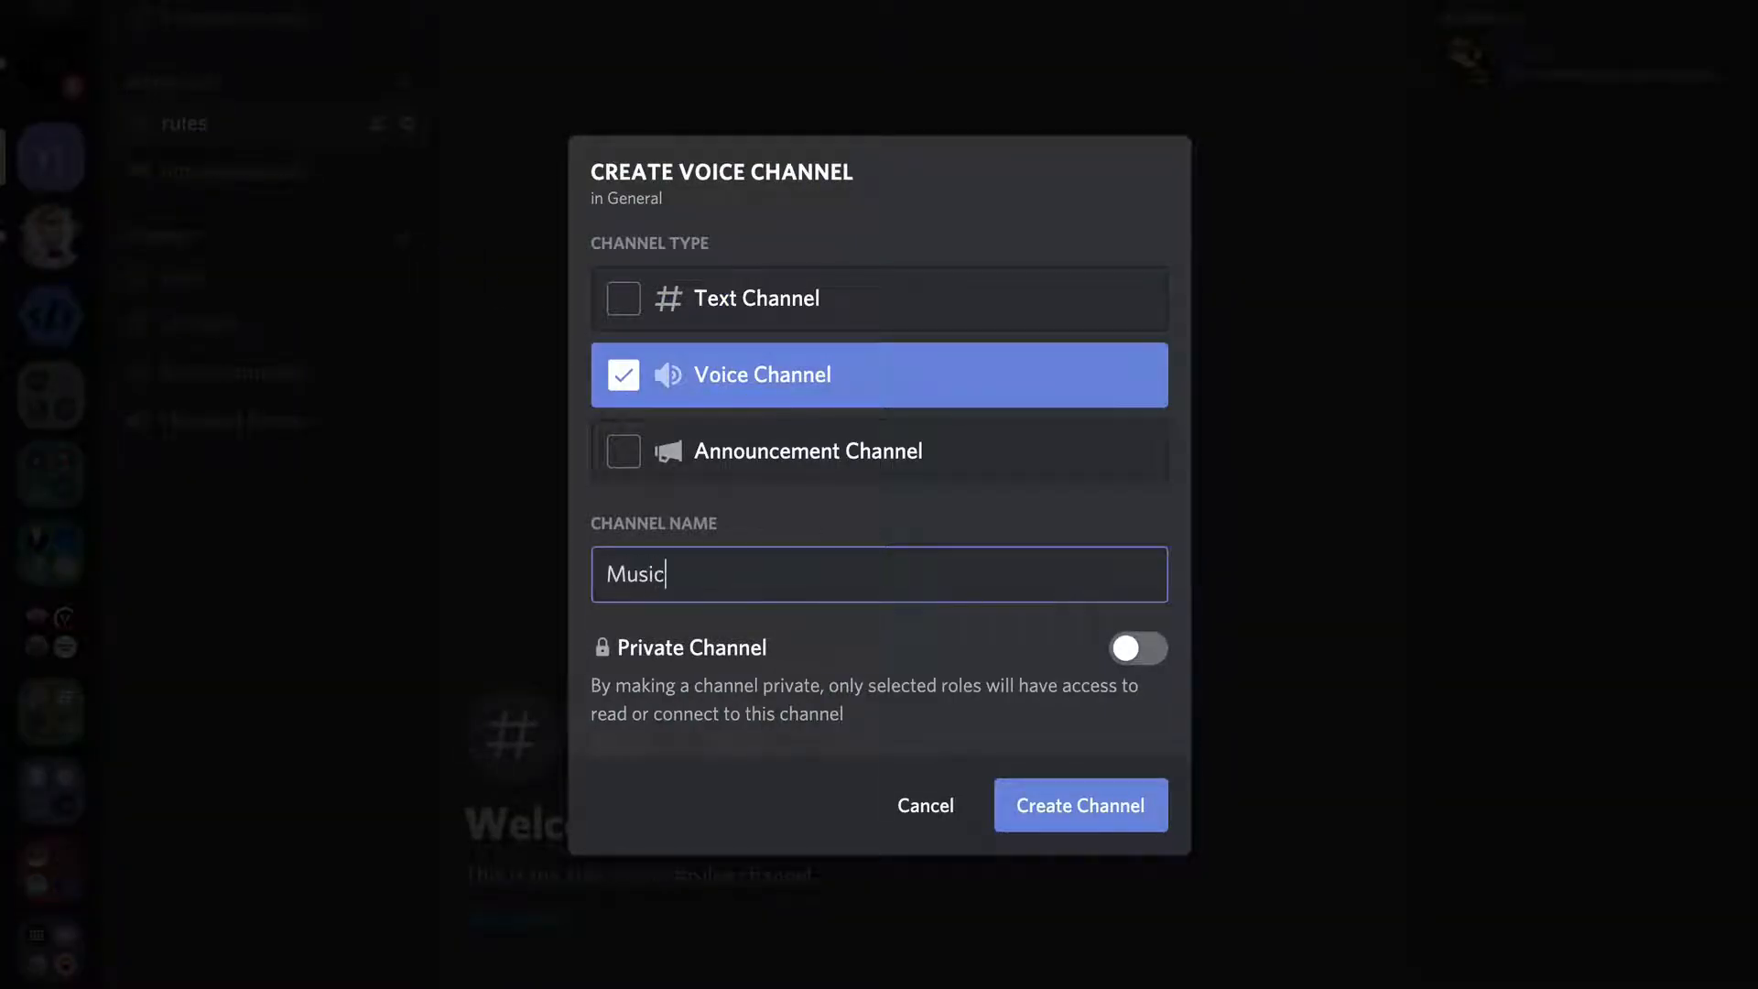
click(1052, 810)
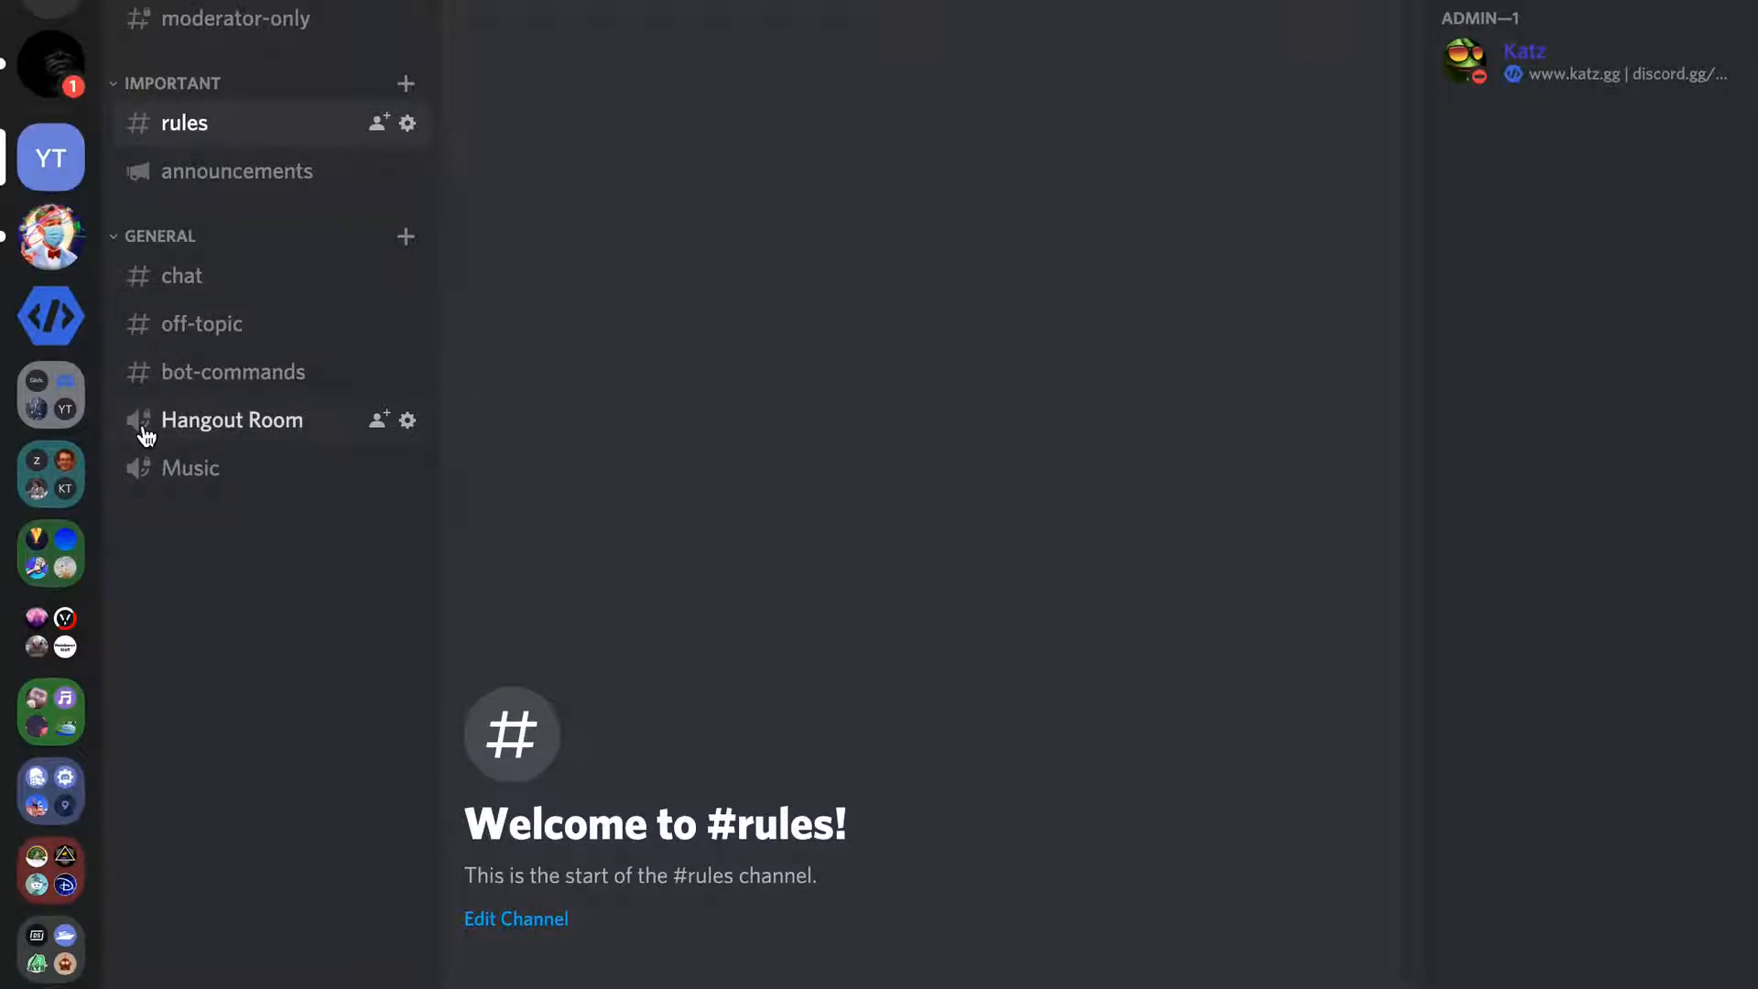
click(341, 1)
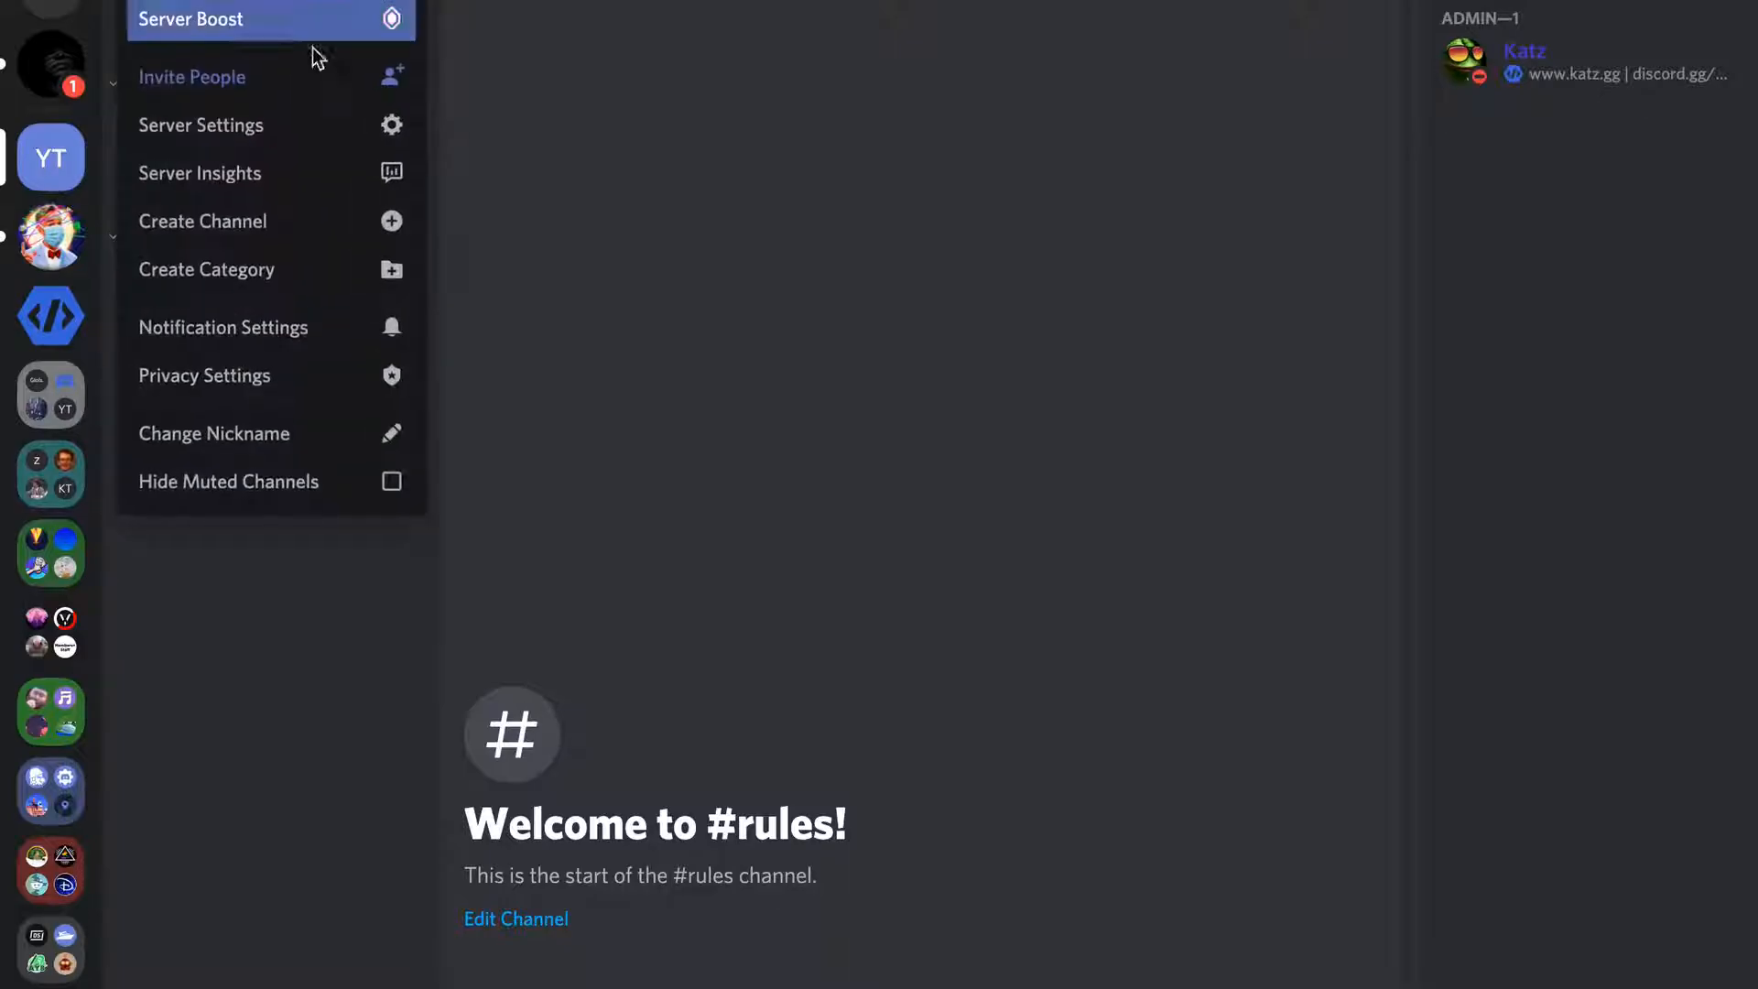
click(624, 242)
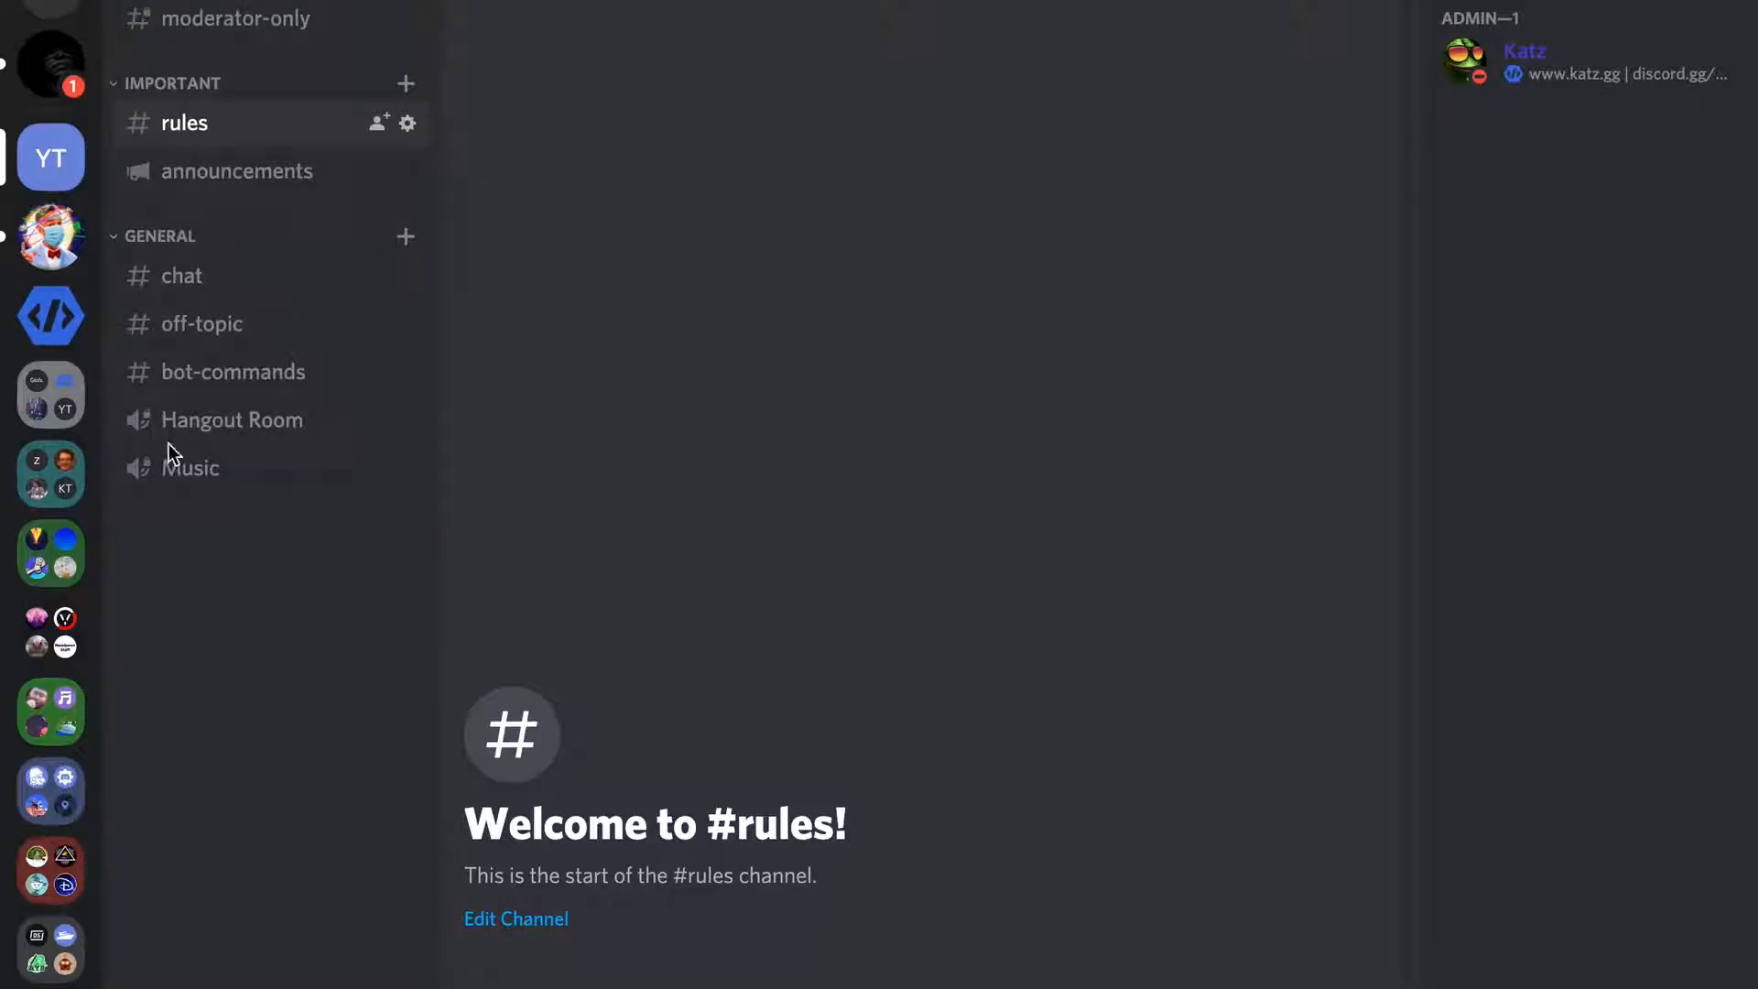
click(407, 421)
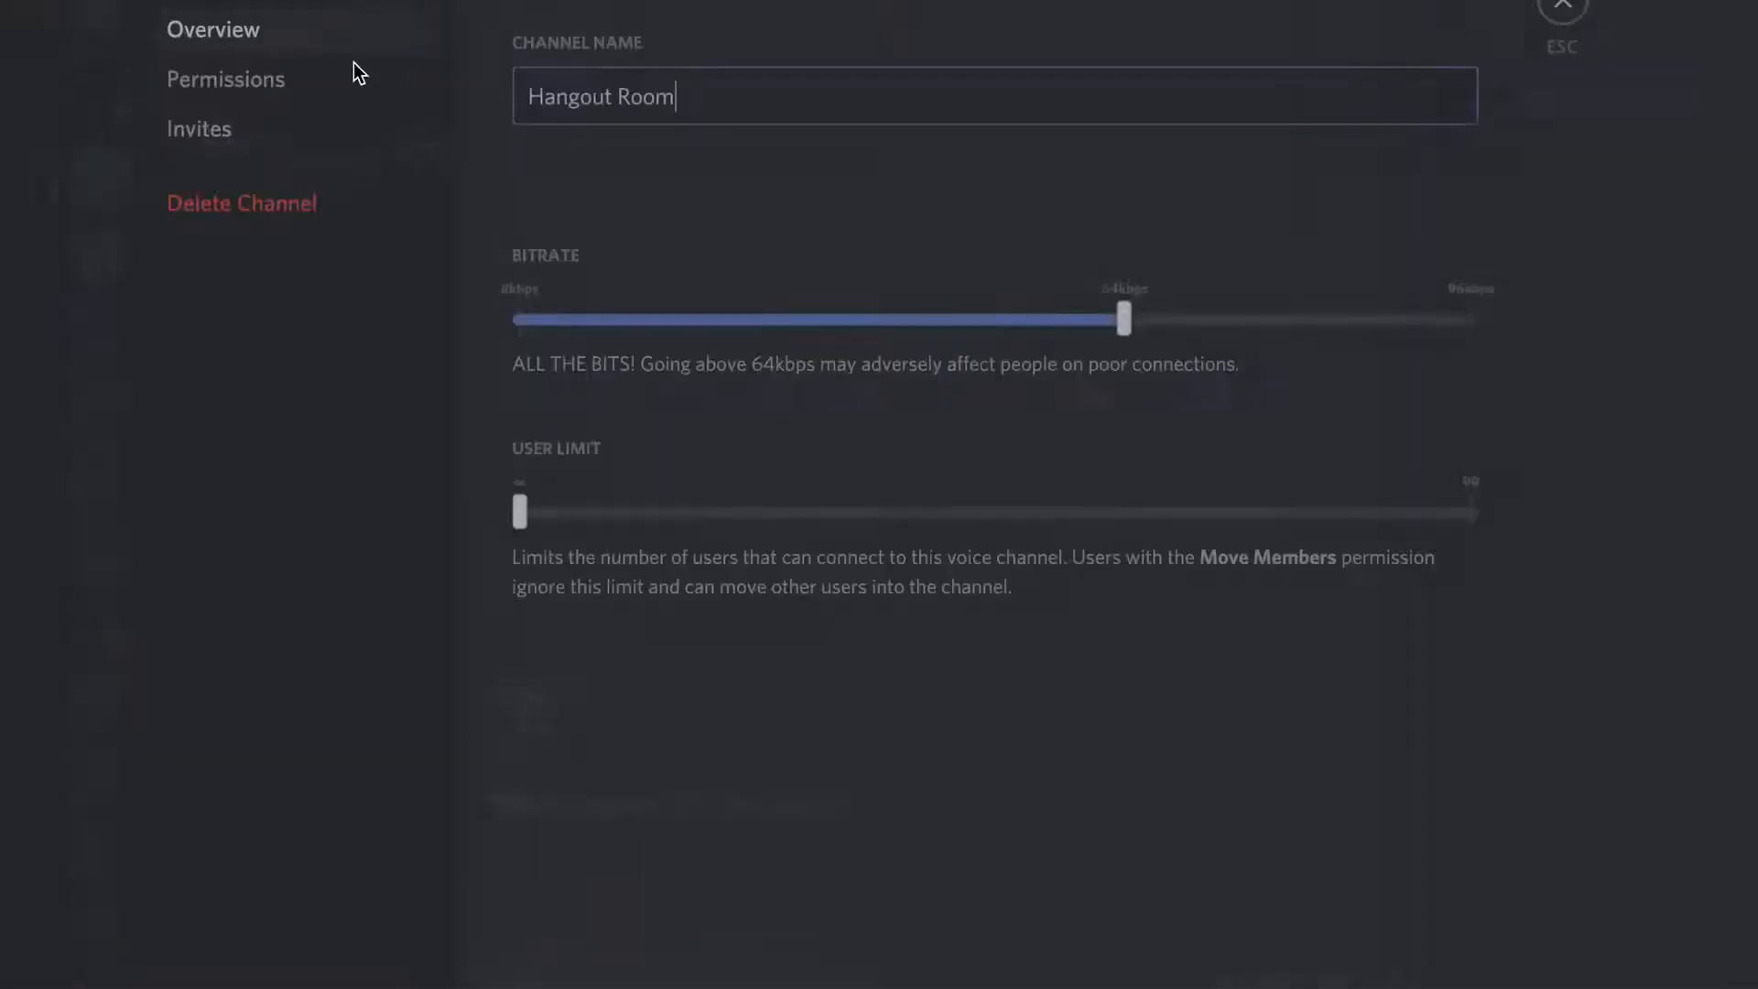
click(320, 101)
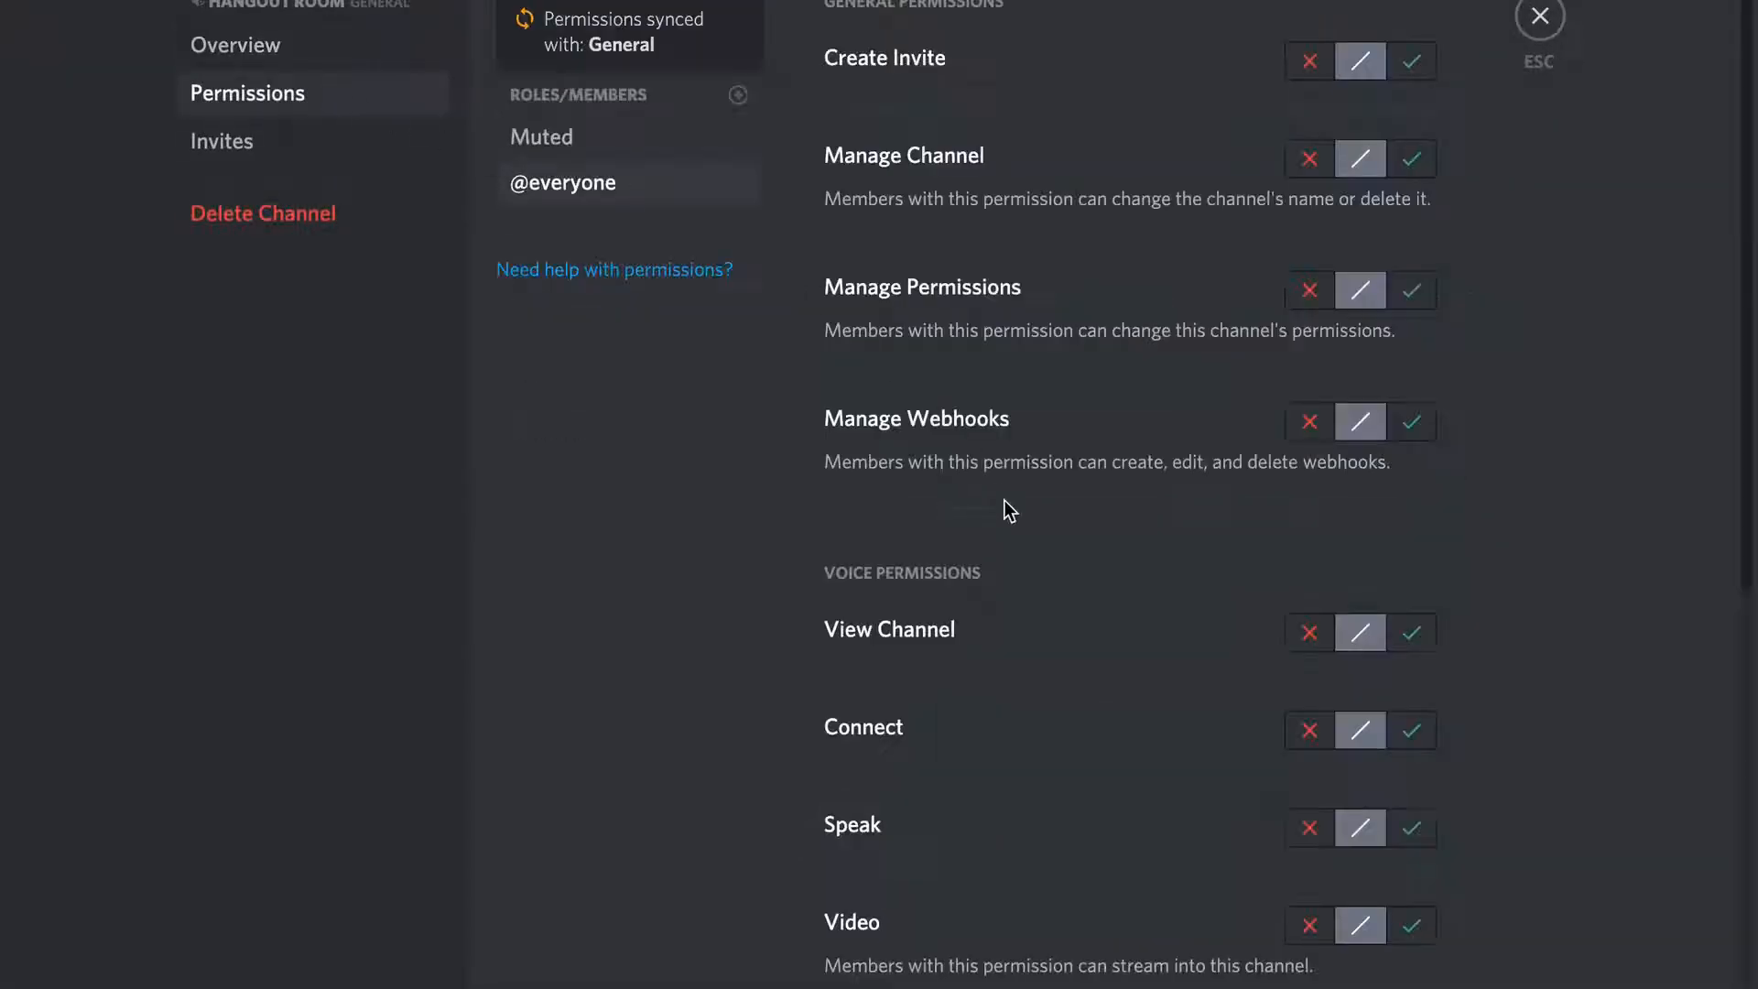
scroll(1135, 676, down, 1)
click(1408, 648)
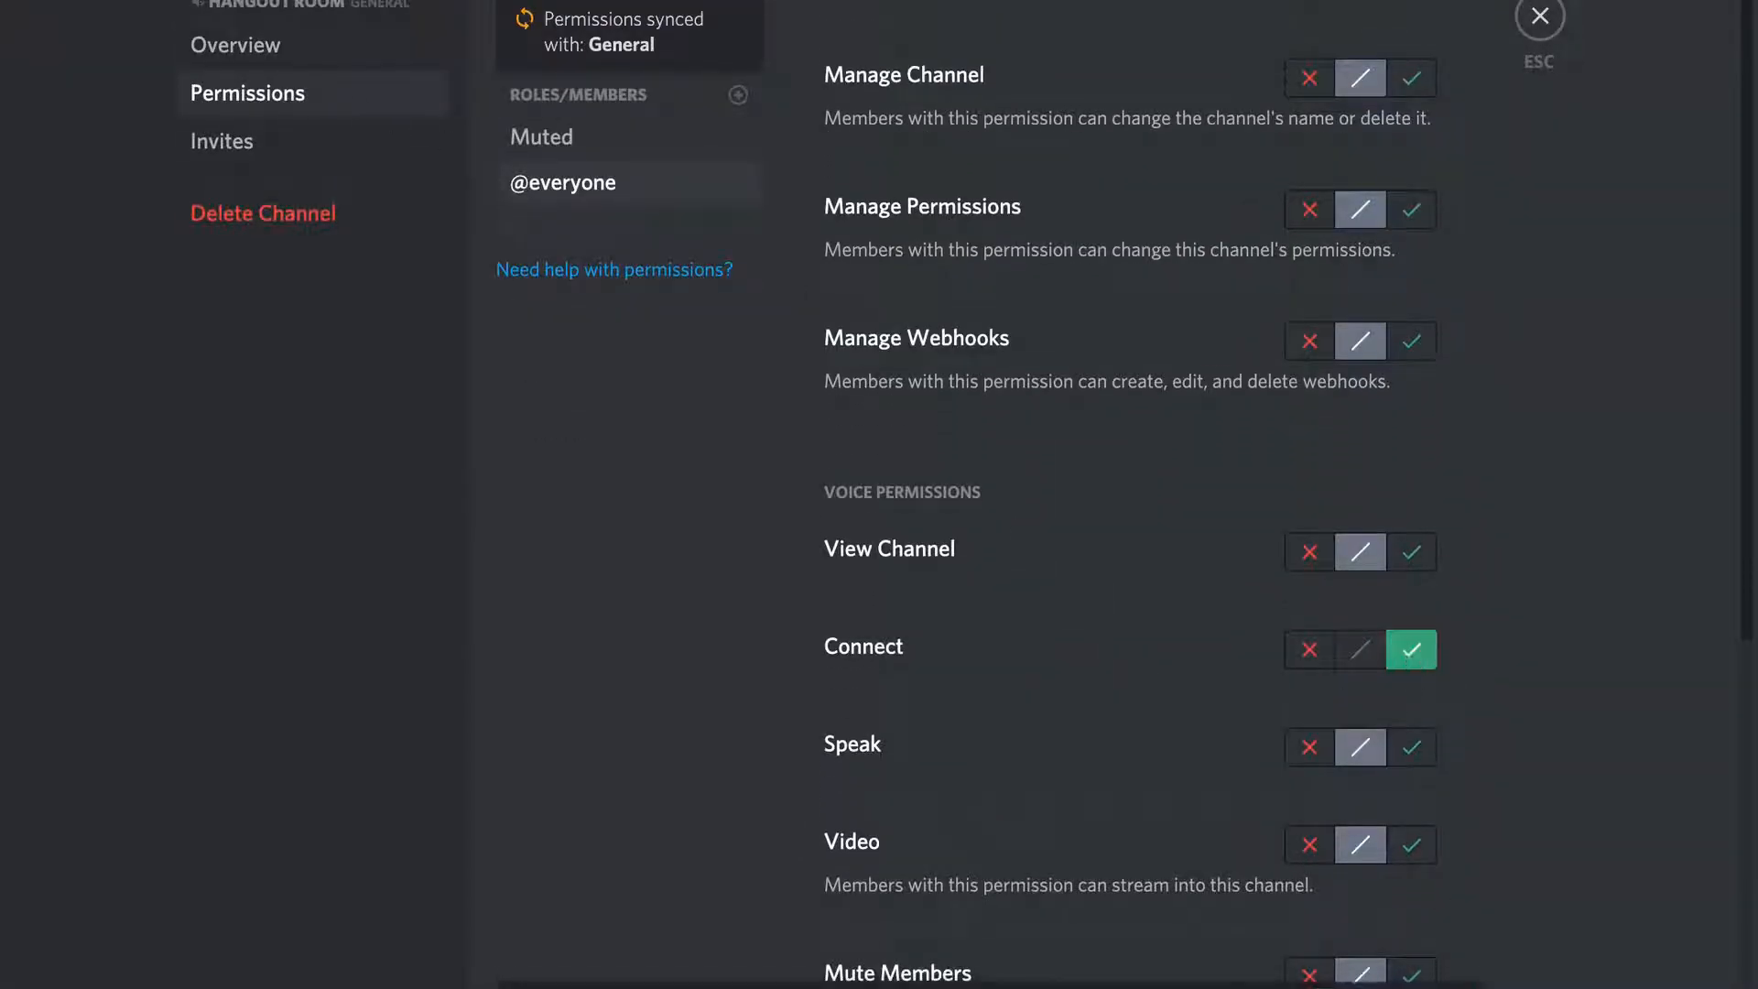
click(1538, 17)
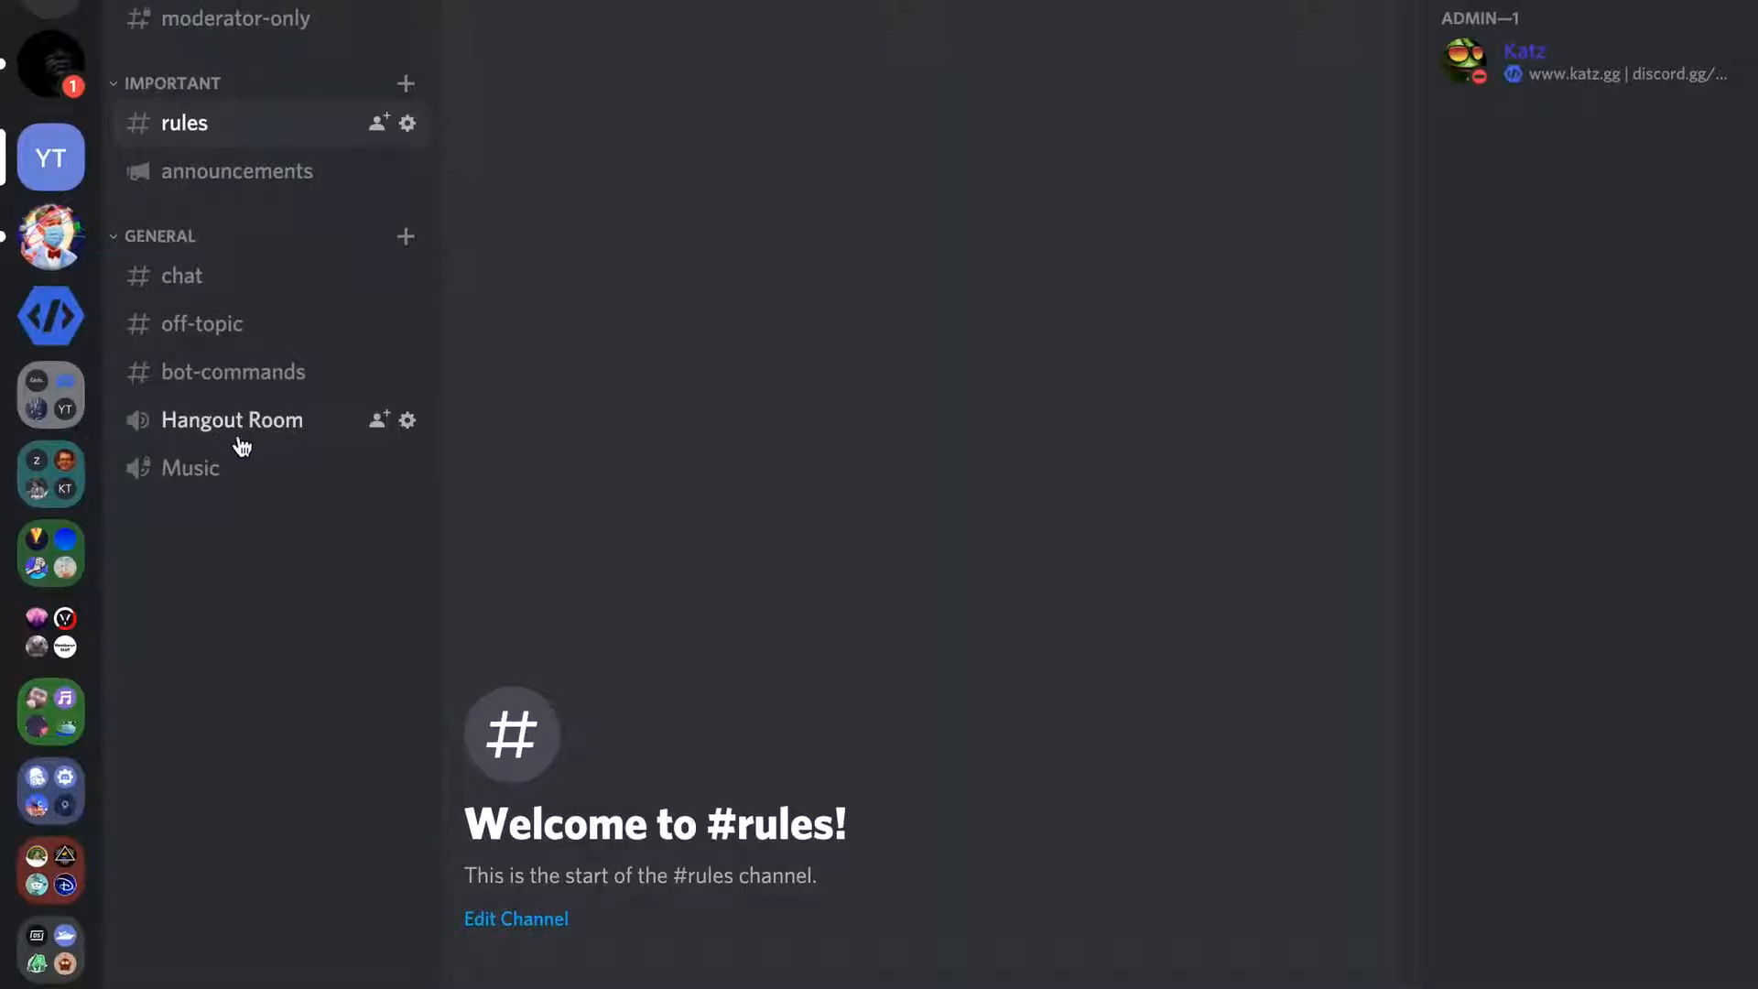
click(407, 468)
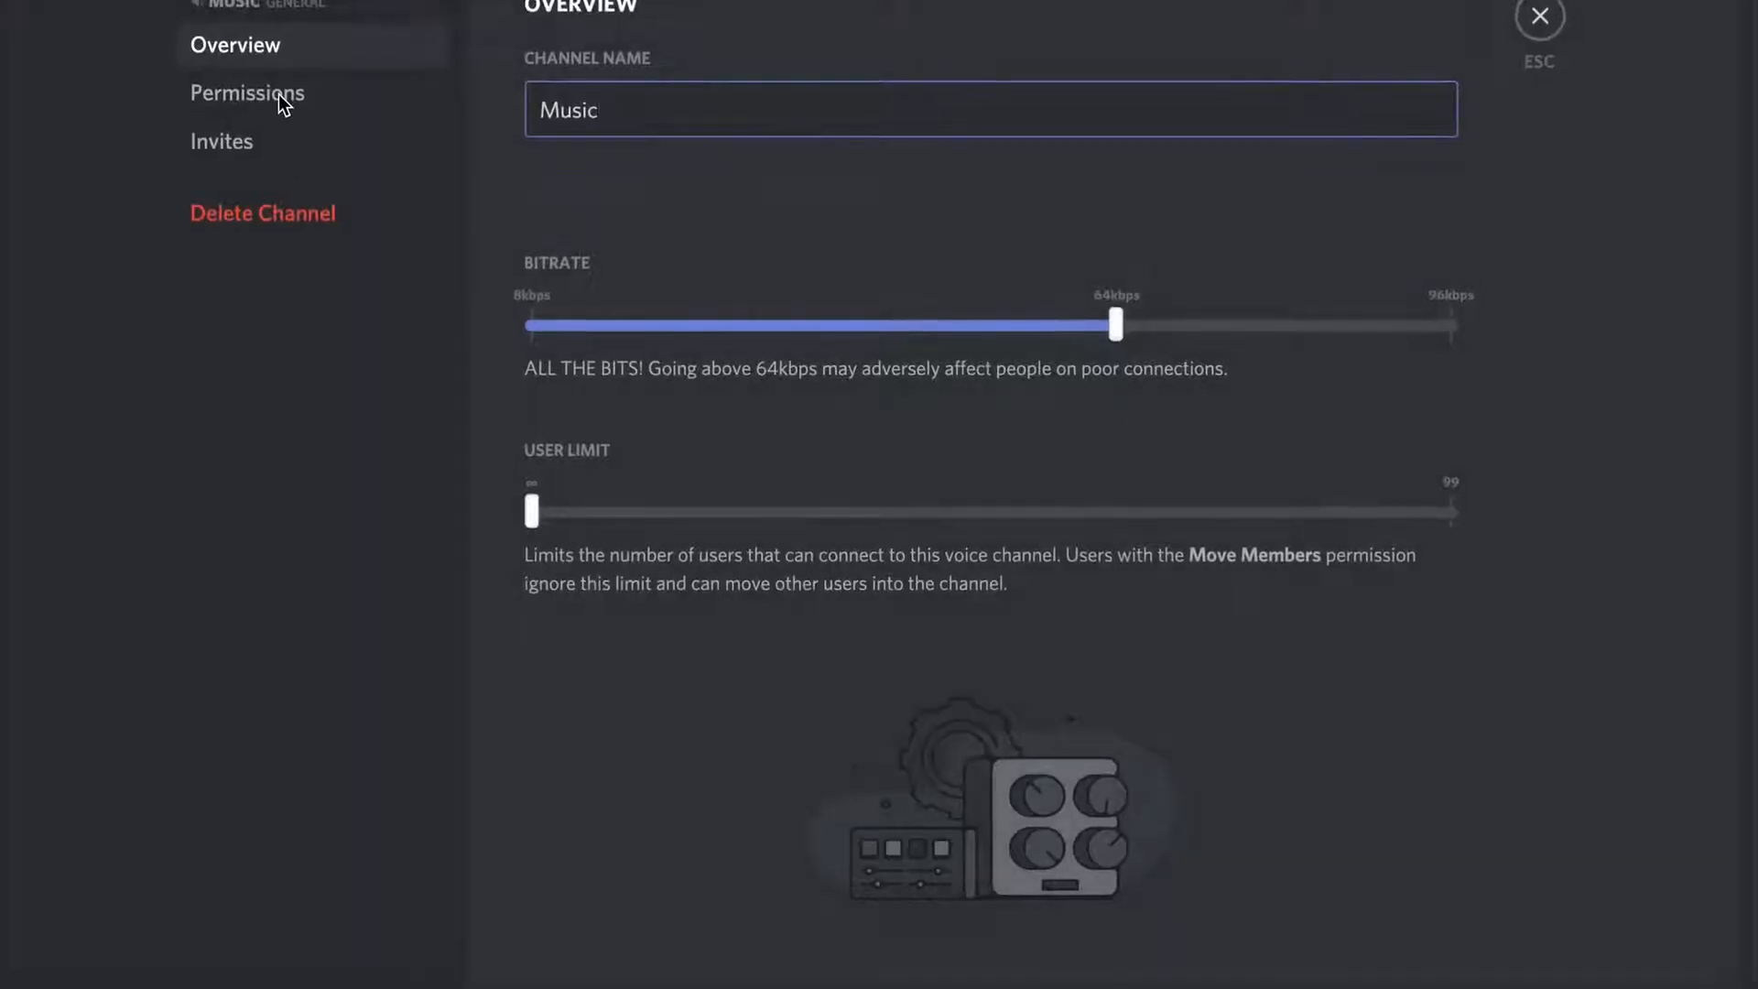
click(249, 93)
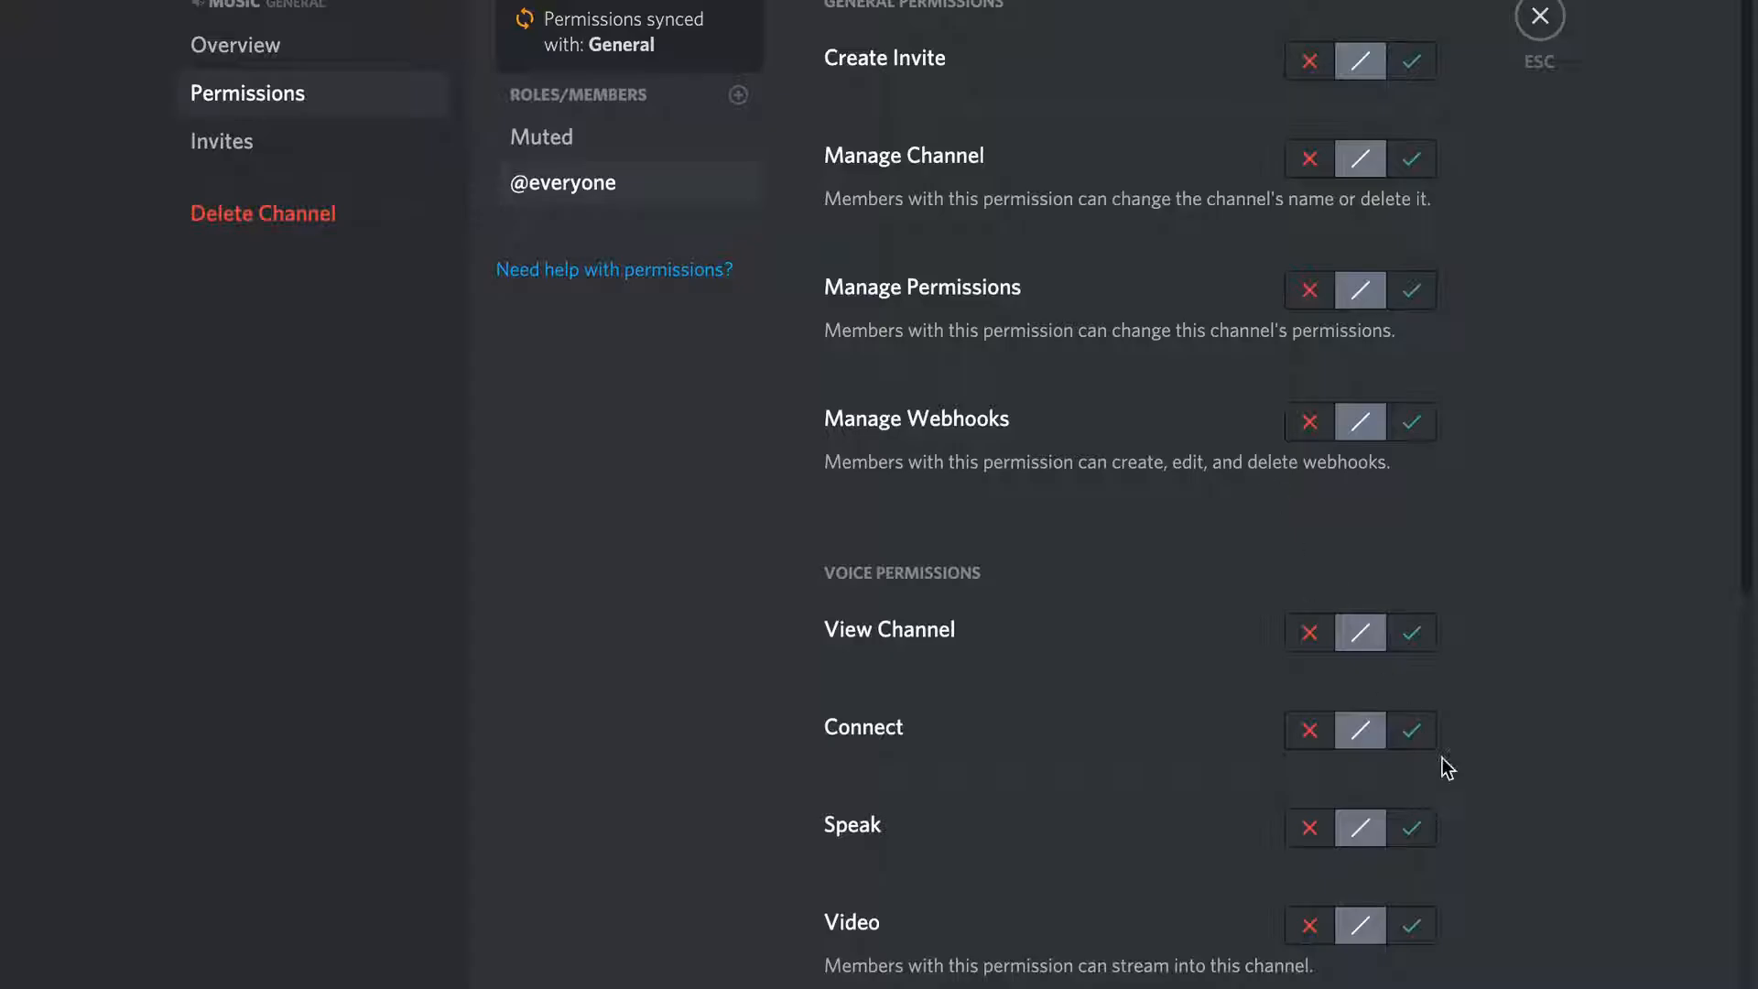
click(1414, 733)
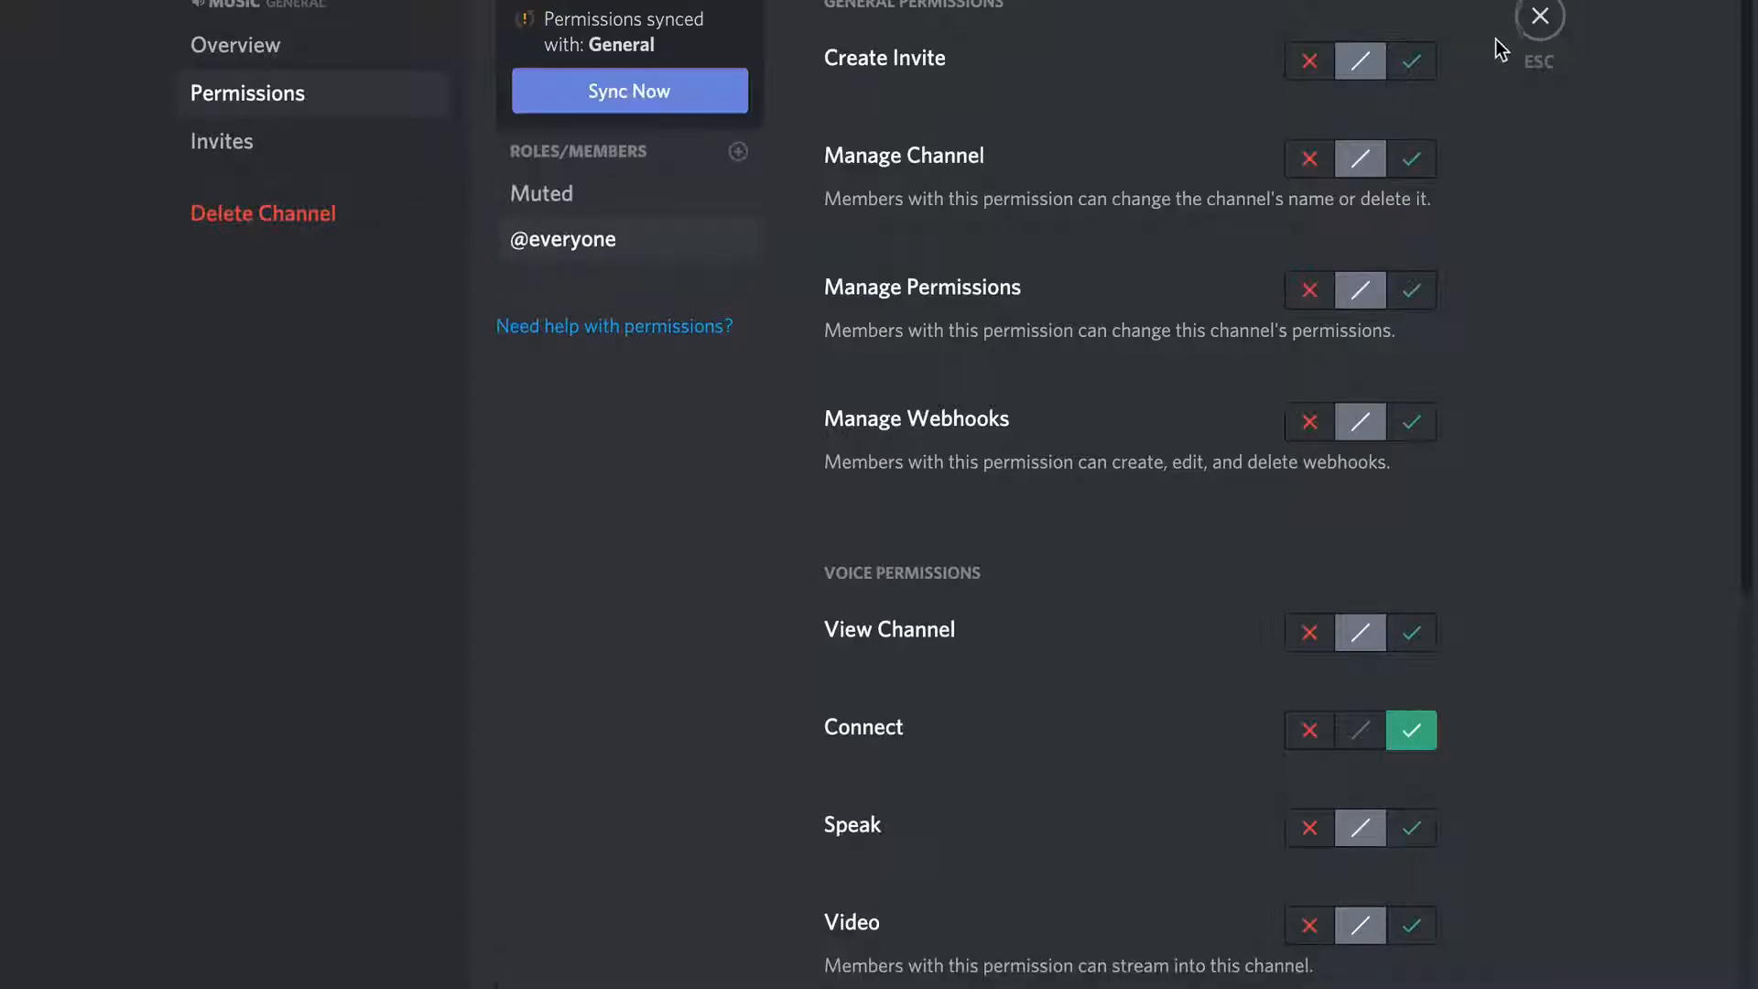
click(1540, 17)
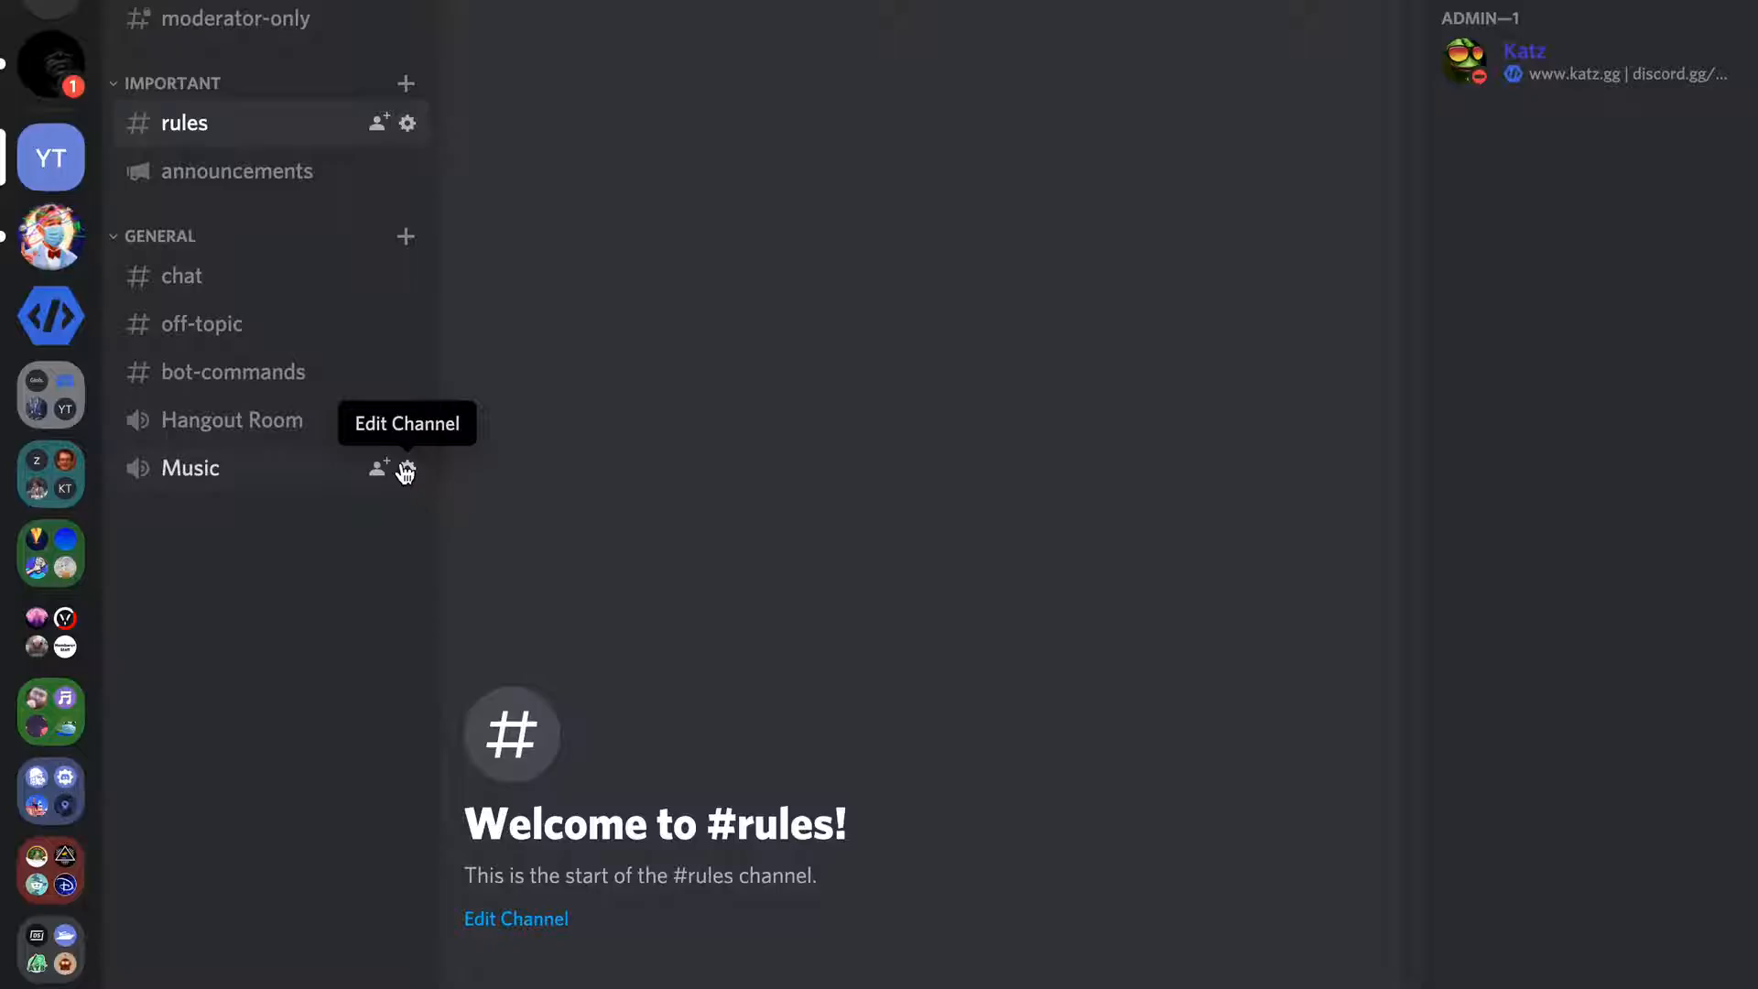
click(406, 471)
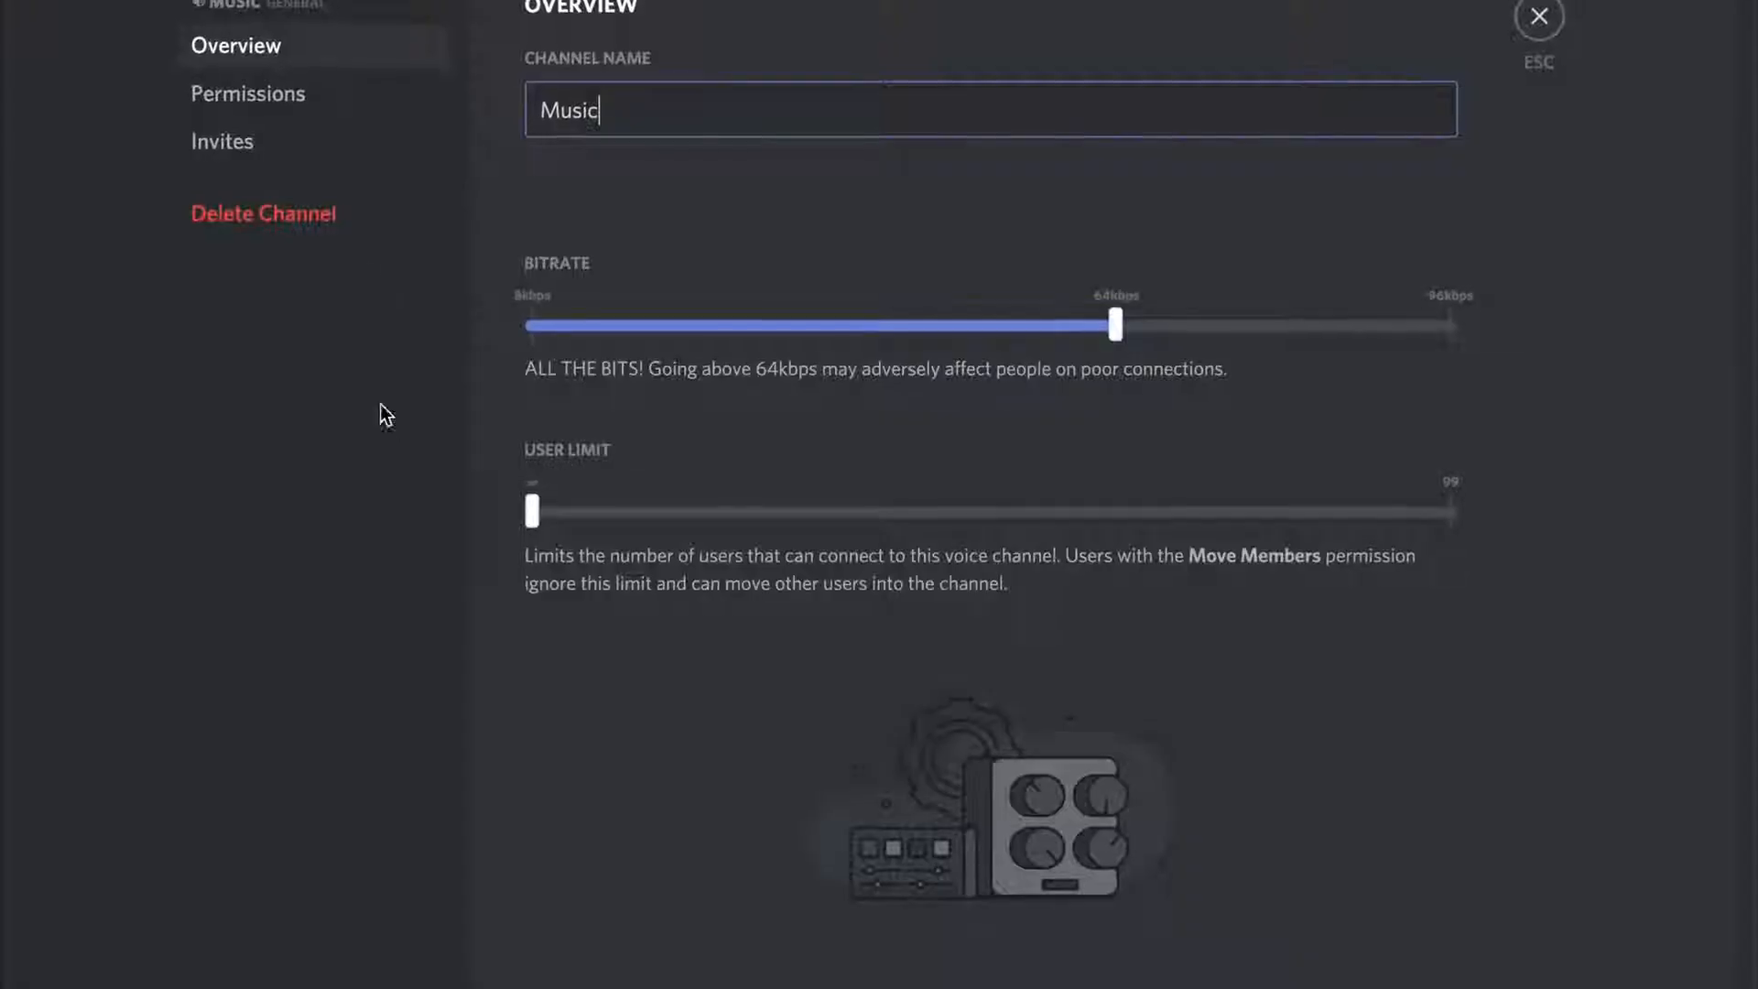
click(247, 92)
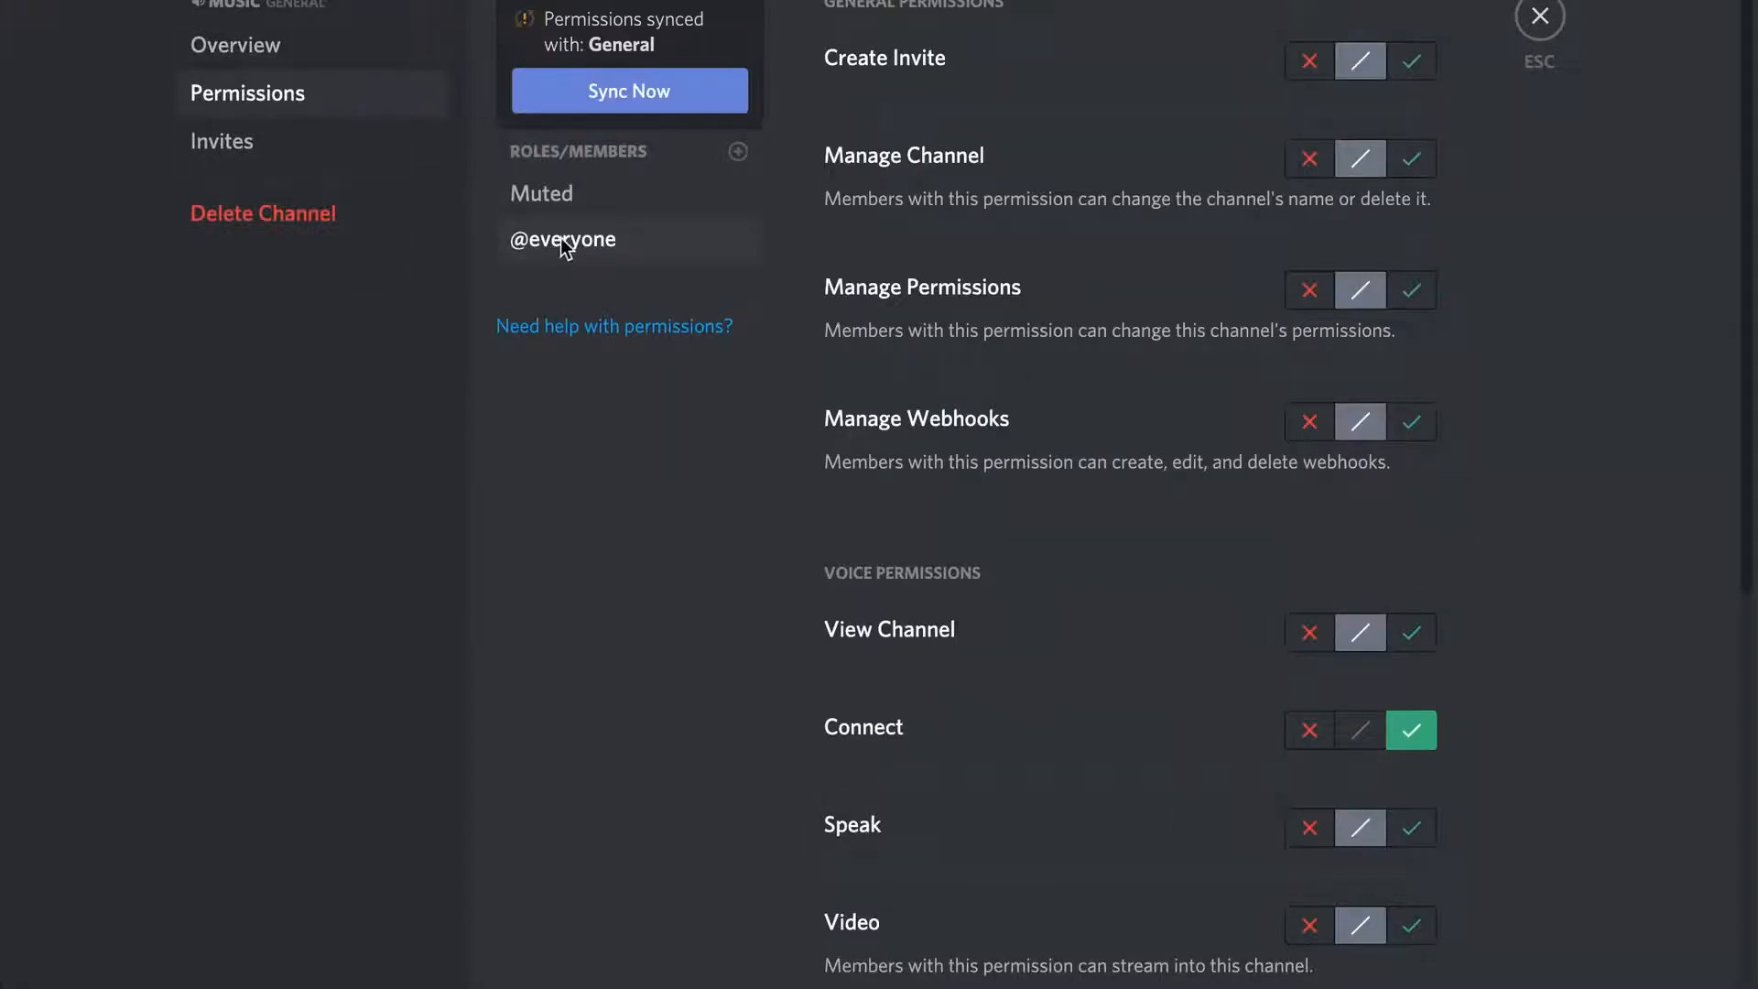
scroll(994, 487, down, 3)
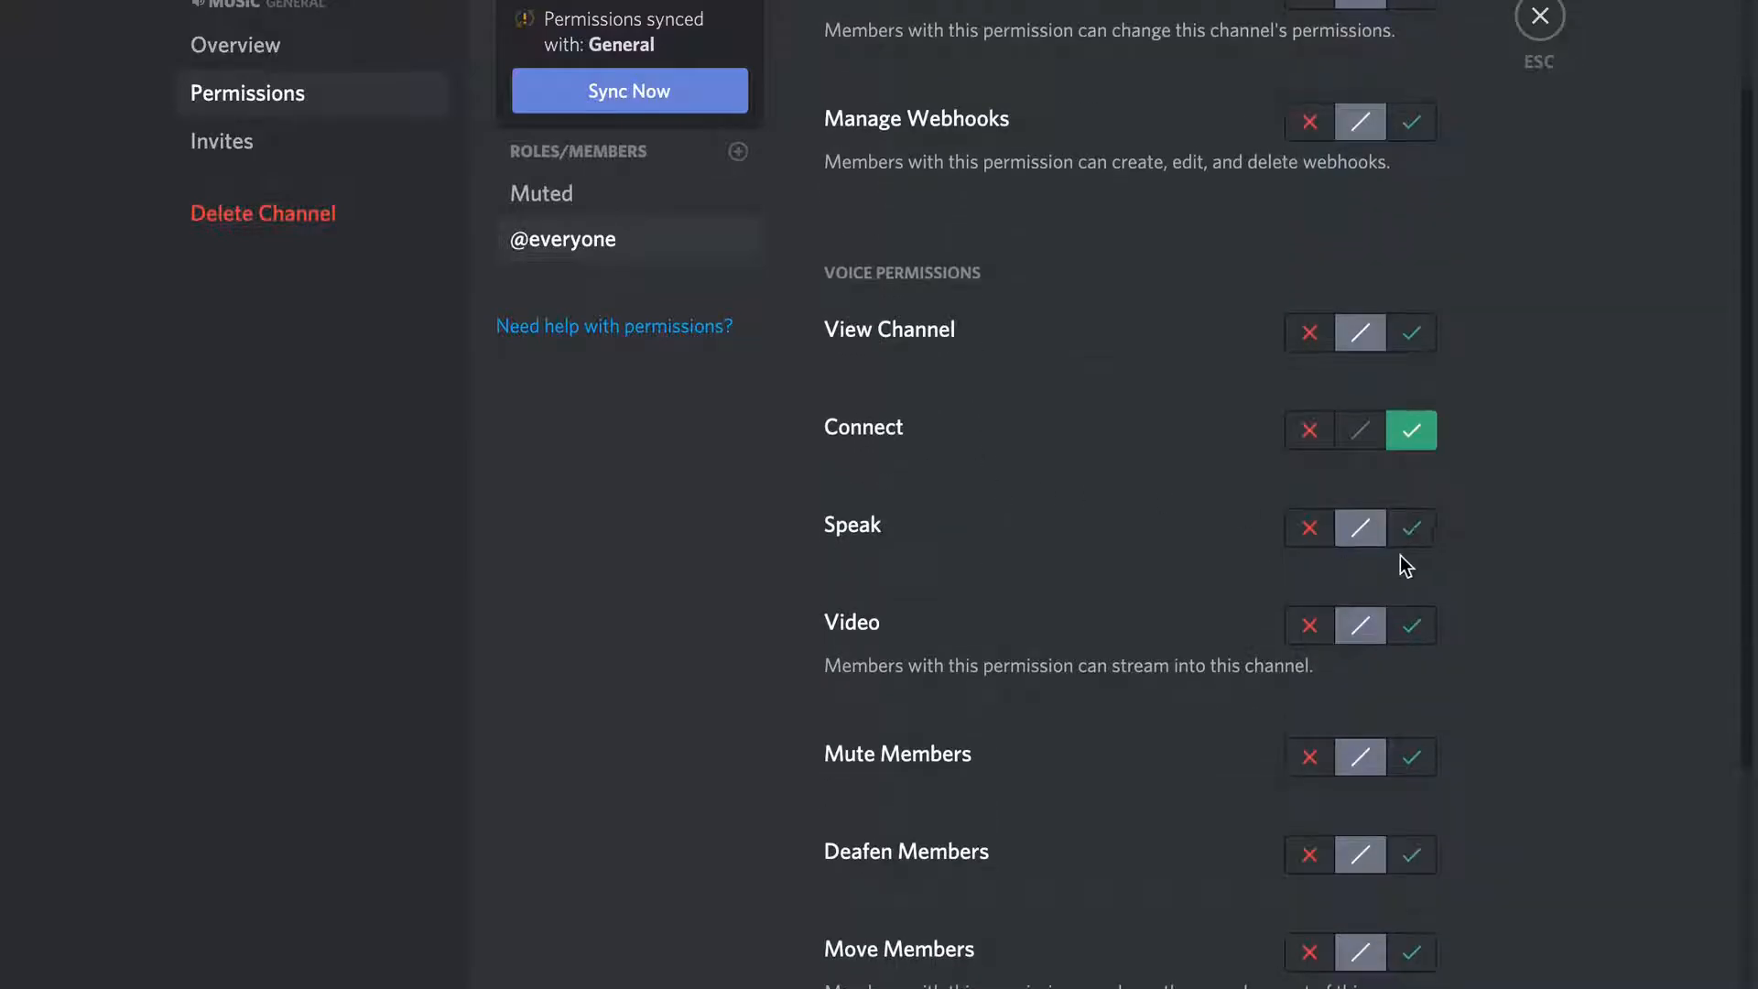
click(1311, 536)
scroll(953, 790, down, 3)
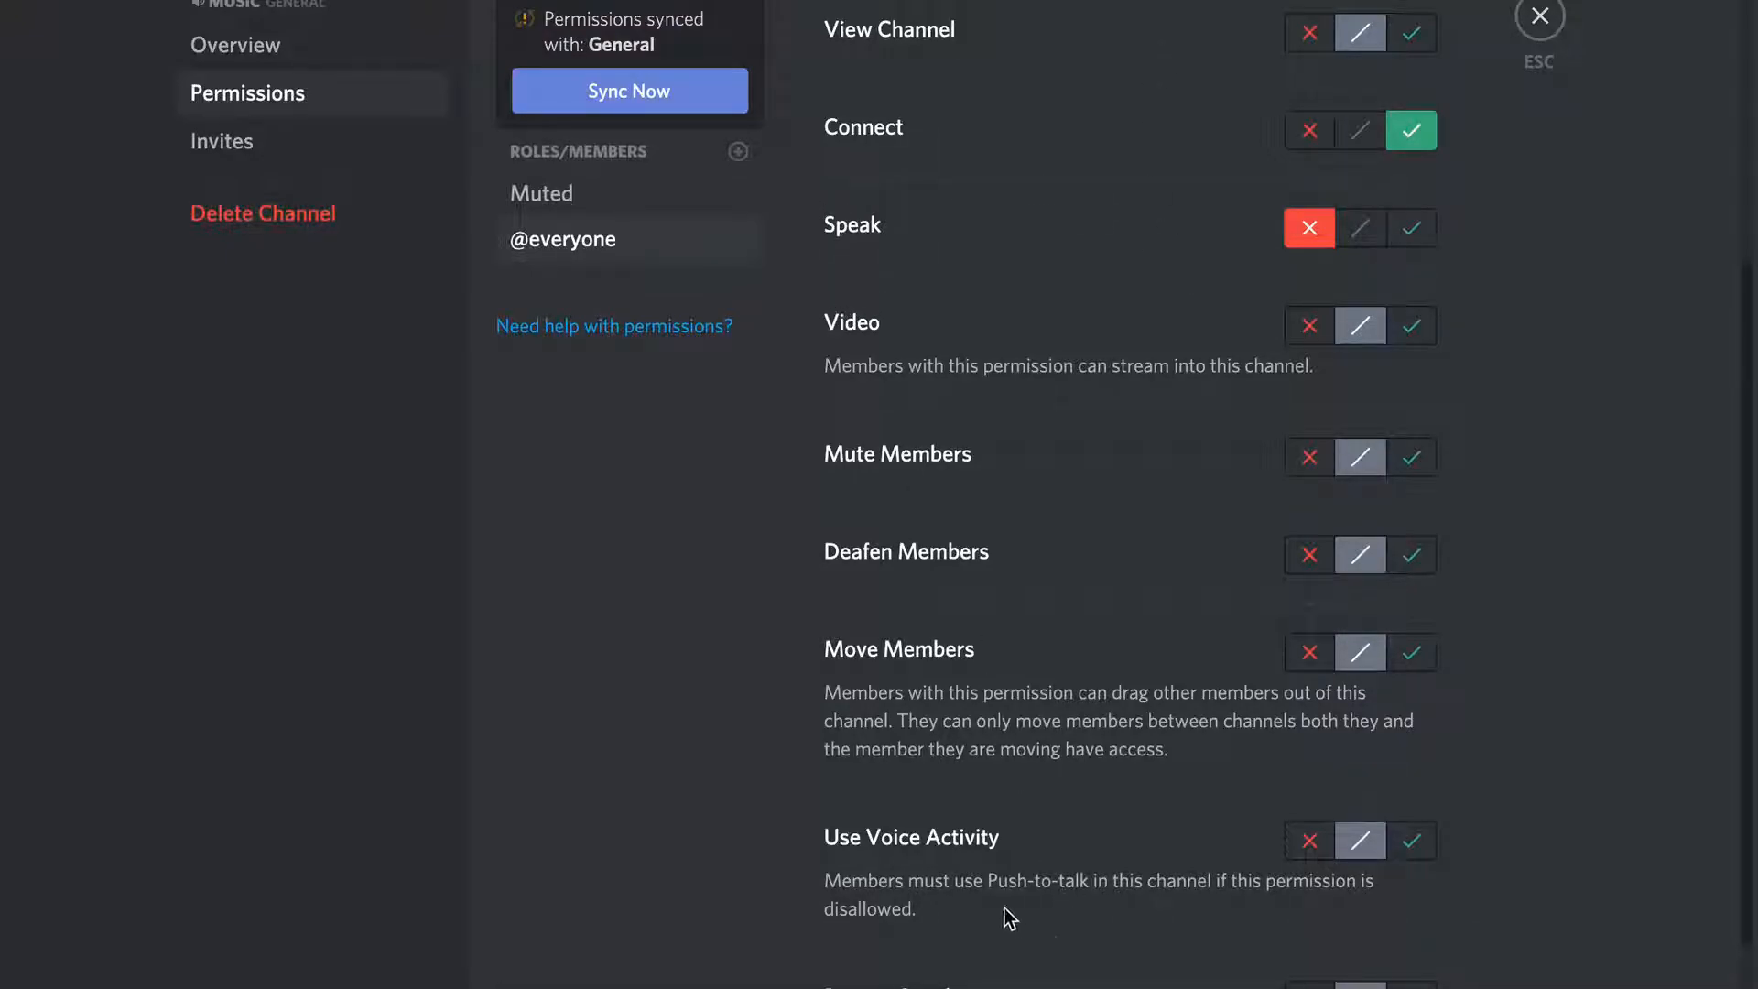
scroll(843, 349, up, 6)
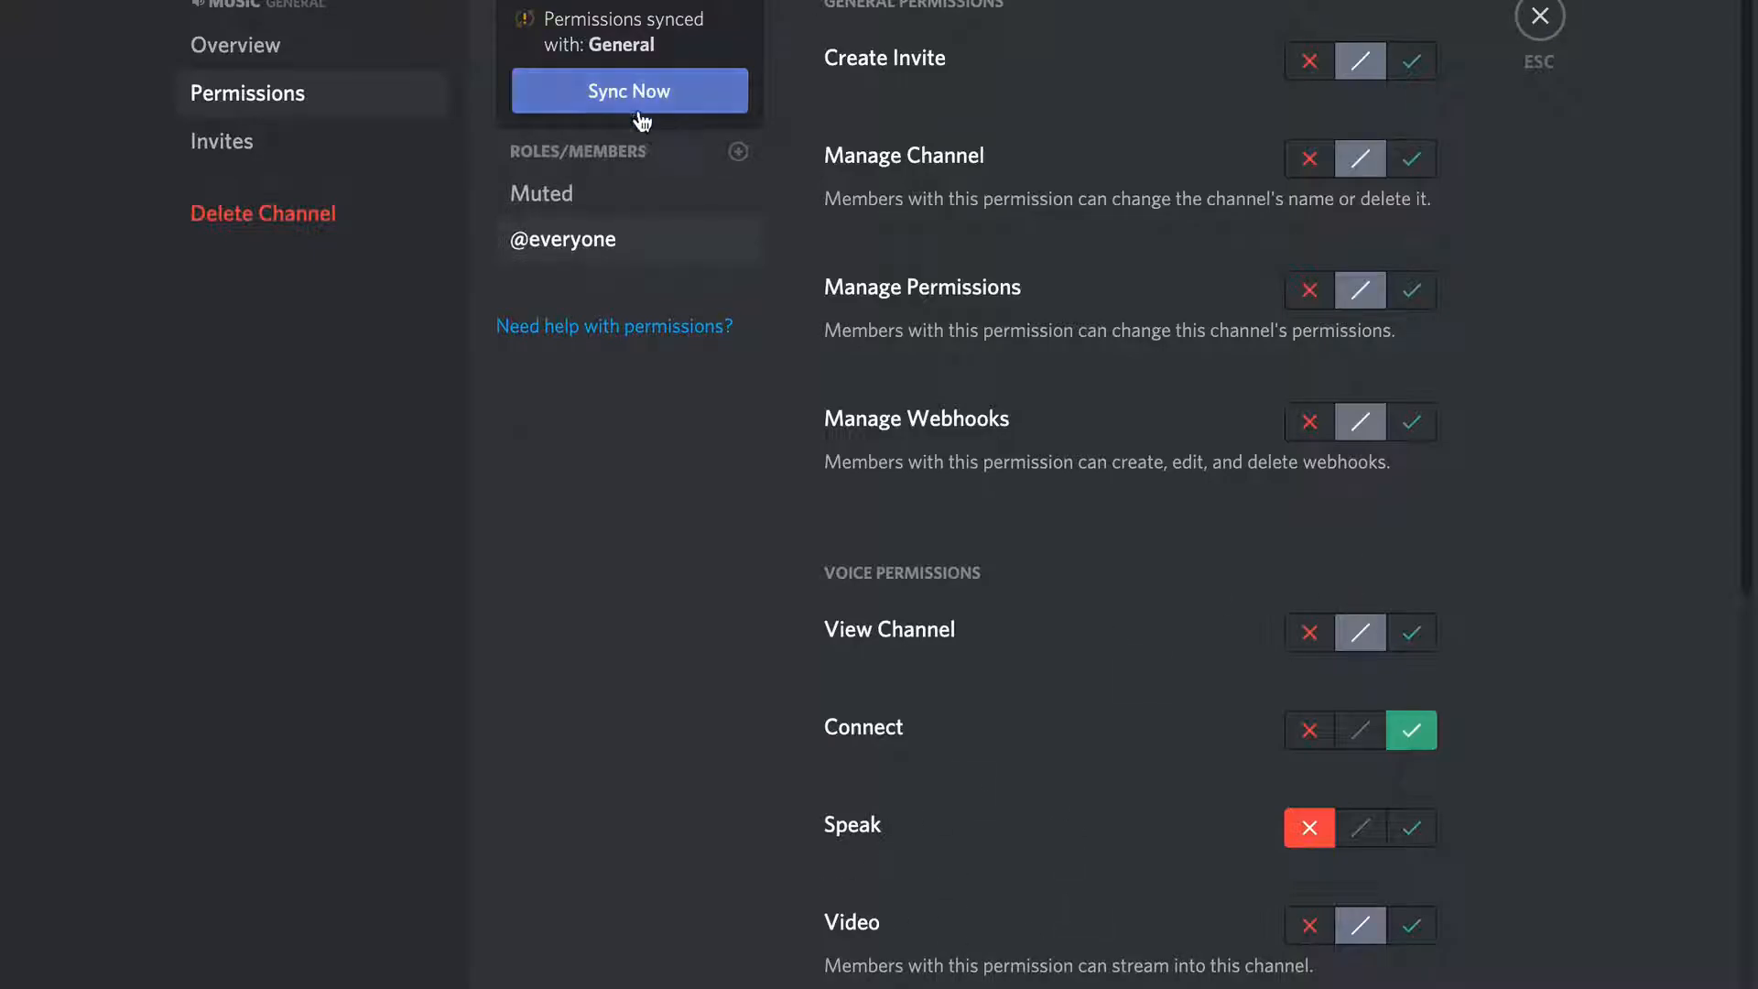
click(1540, 18)
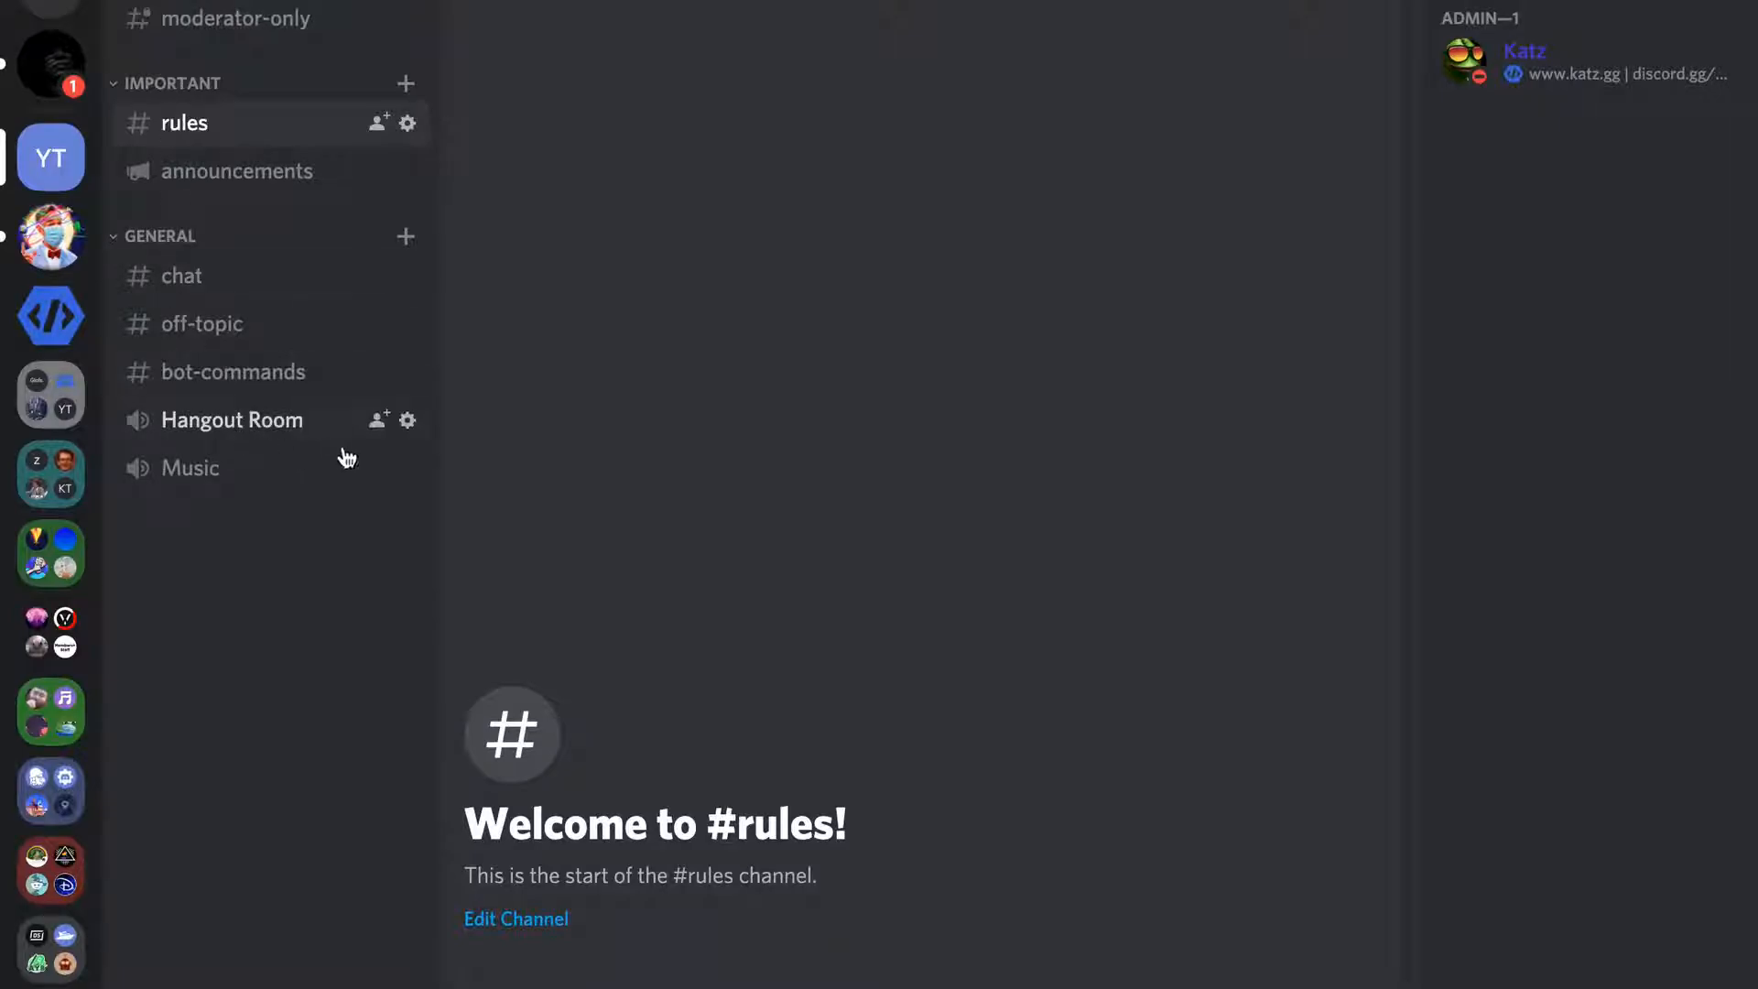
Review which roles and members can be added to the Music voice channel's permissions, and close its settings
click(408, 471)
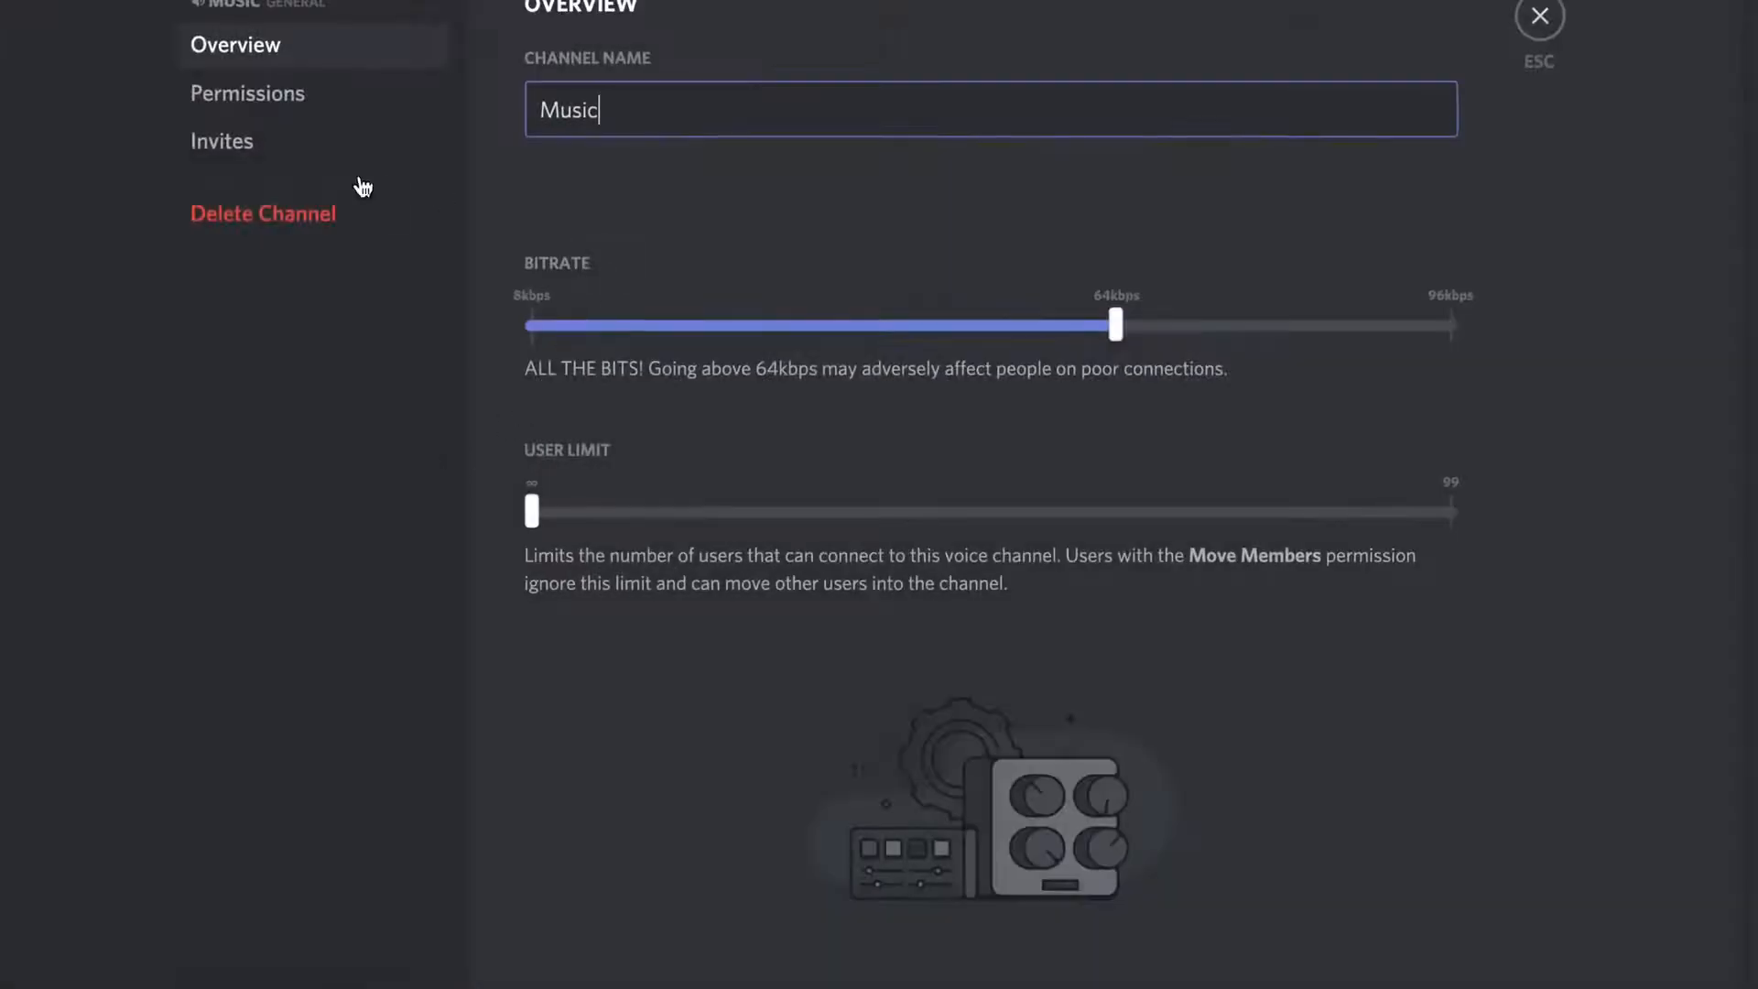
click(292, 103)
click(737, 152)
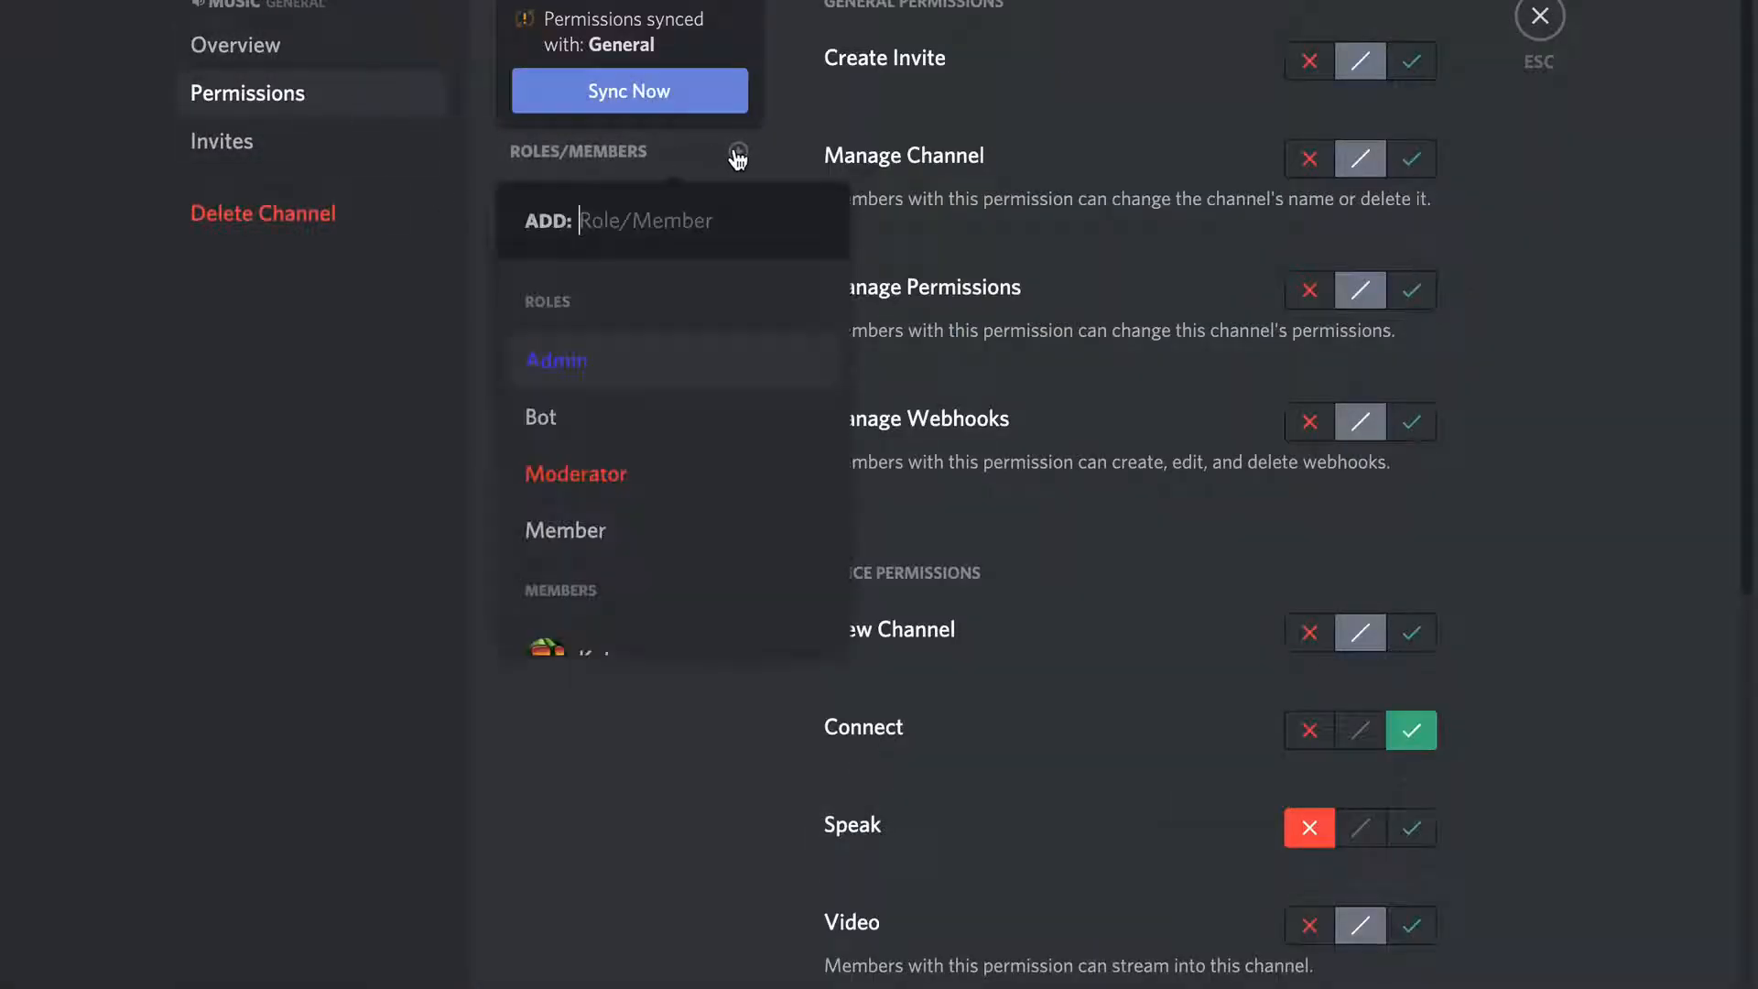
scroll(612, 639, down, 1)
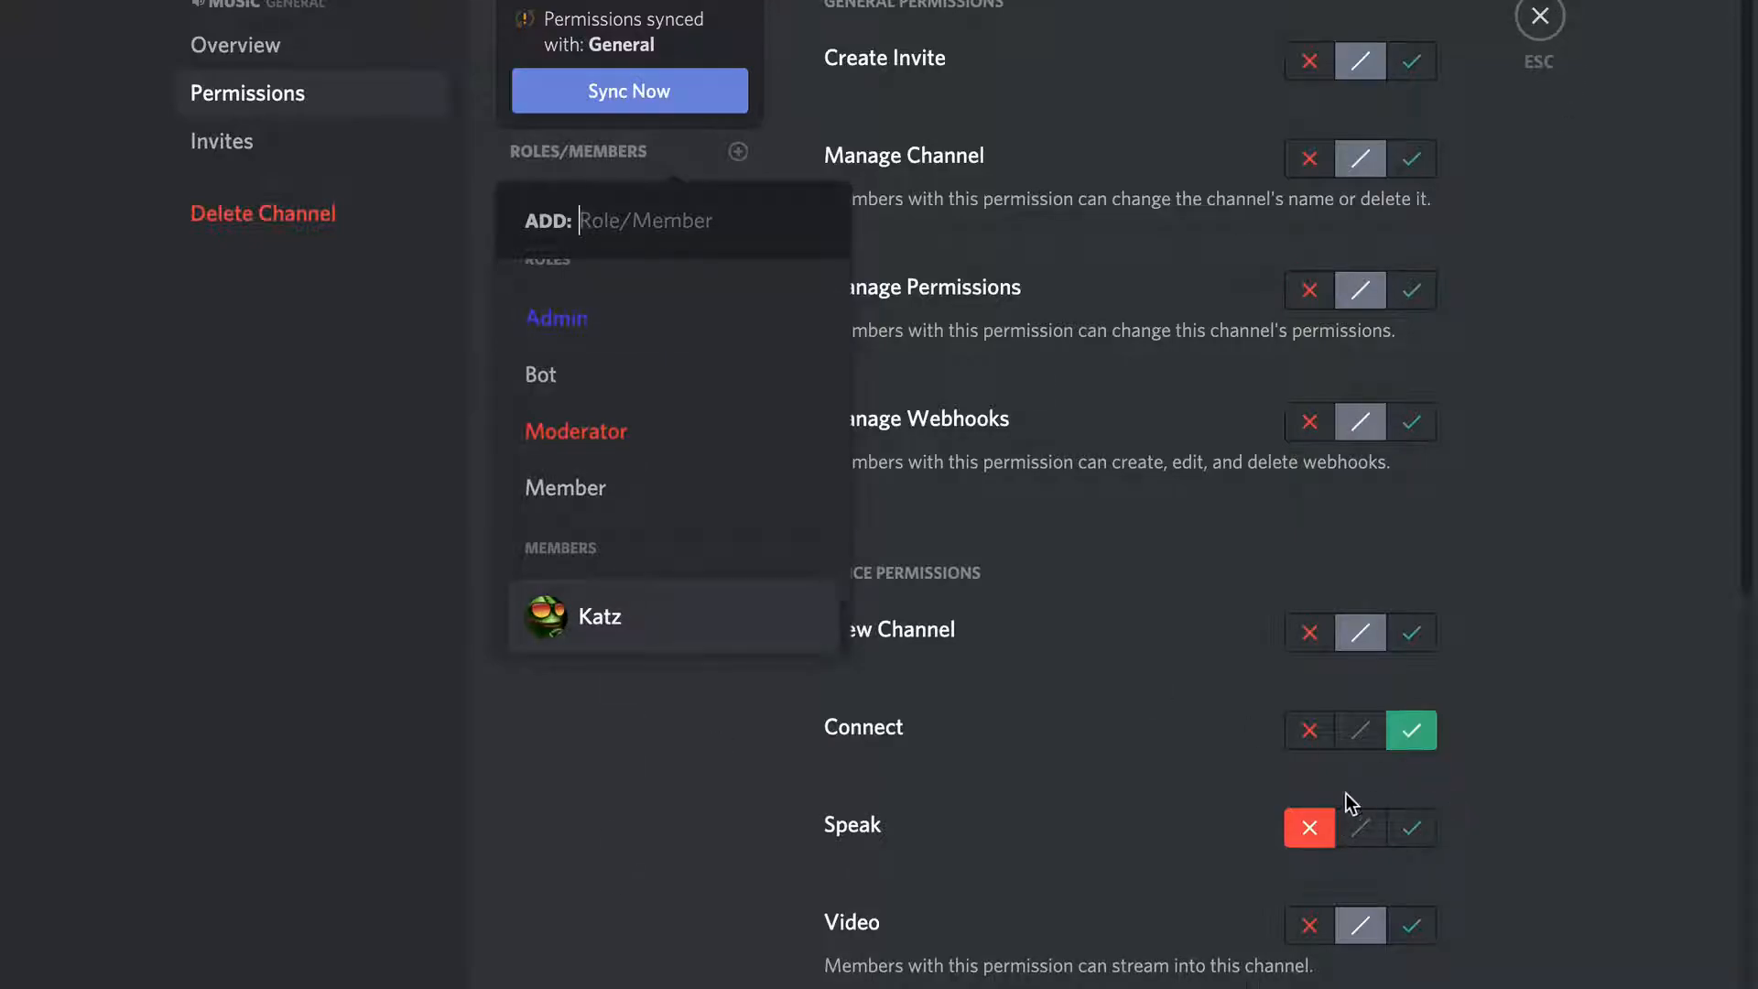
click(1542, 18)
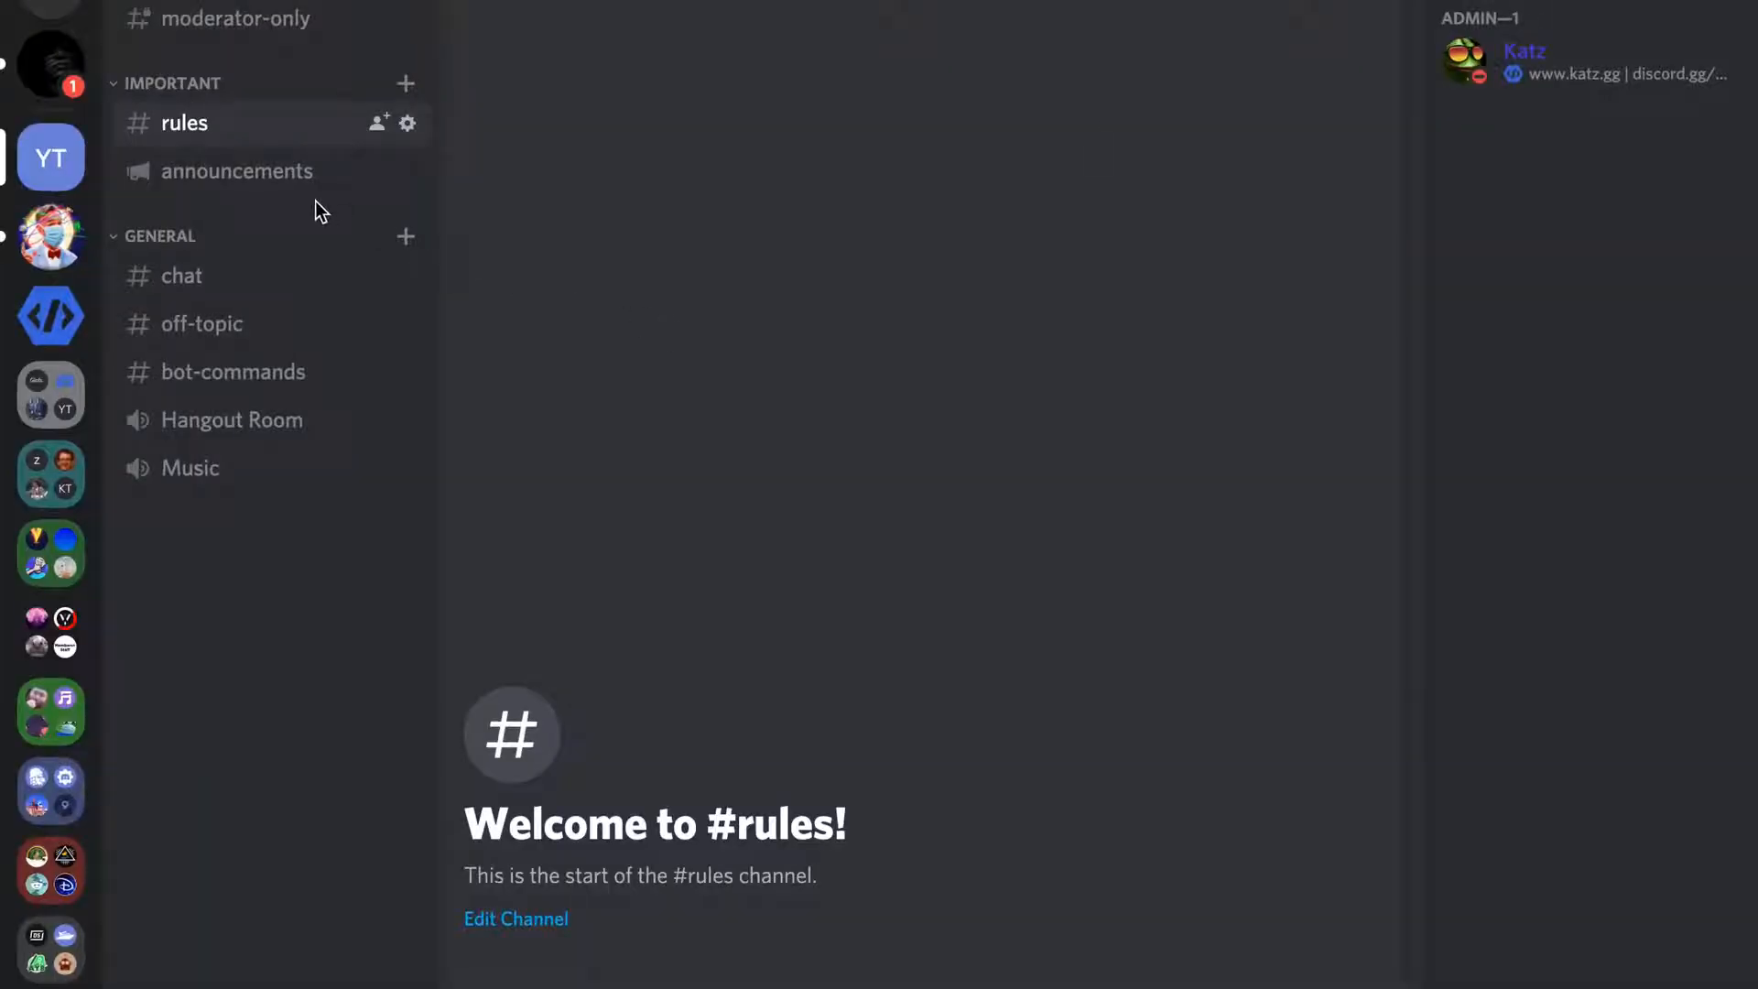
Create a private category named Staff that only the Moderator role can access
right_click(236, 568)
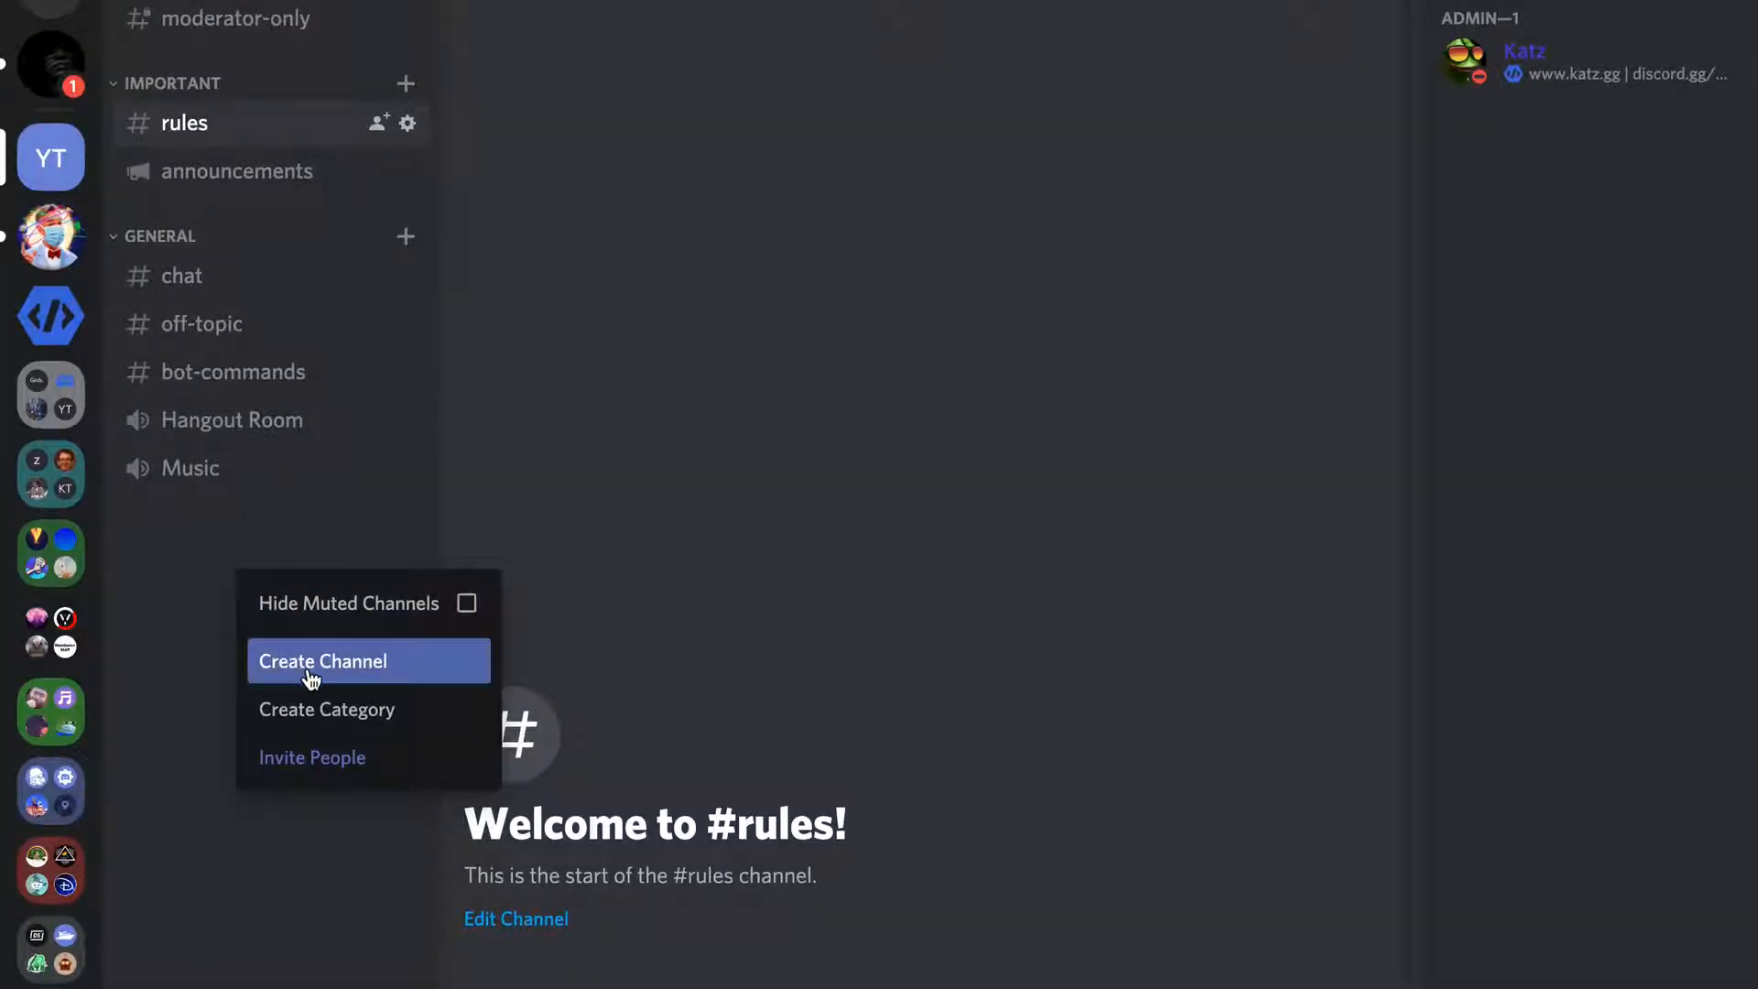
click(310, 709)
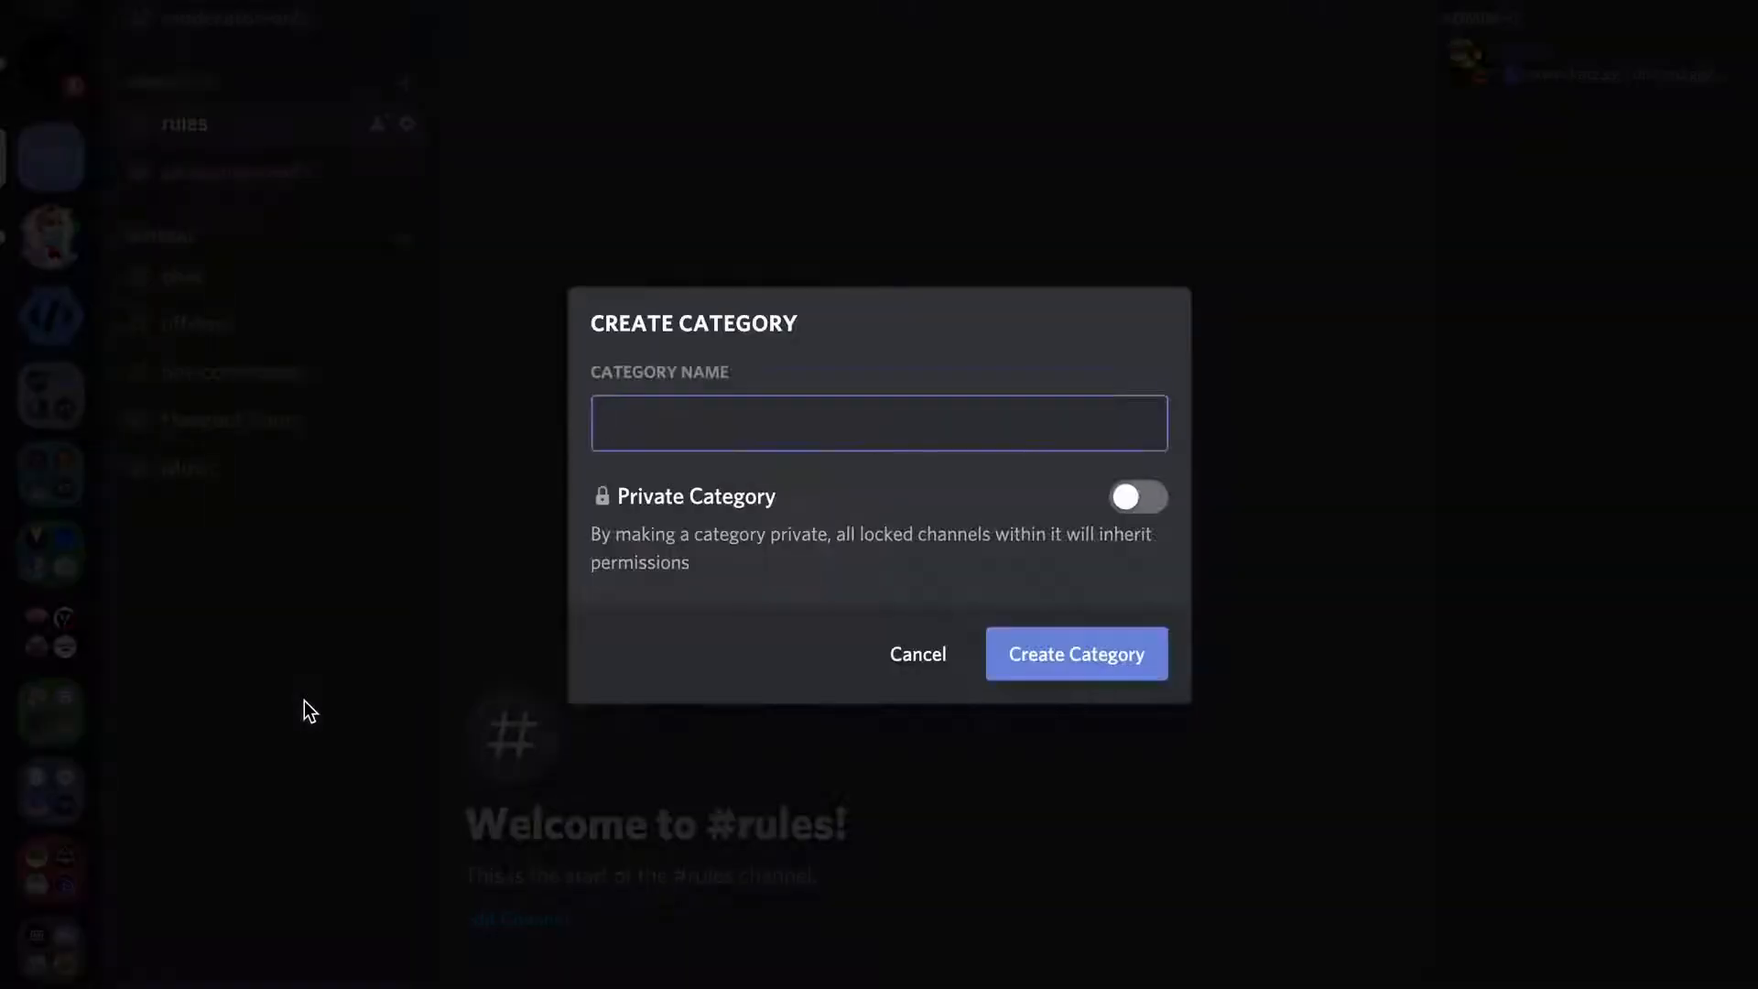
text(Staff)
click(1135, 497)
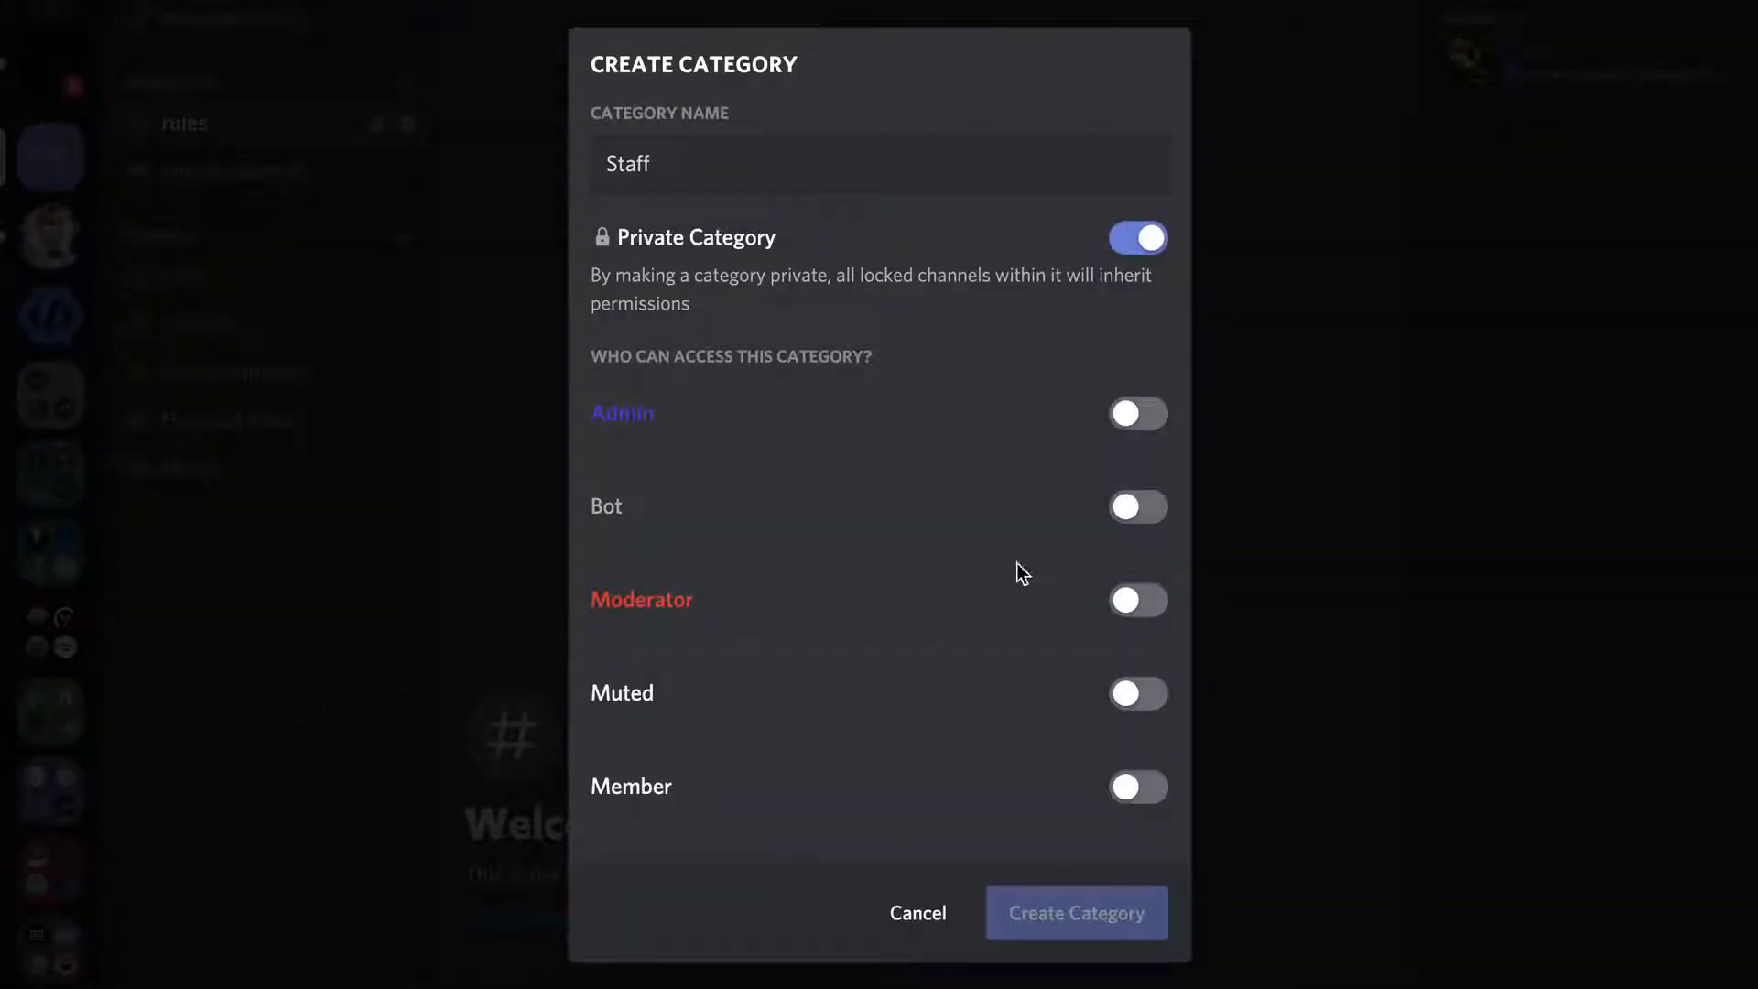
click(1136, 606)
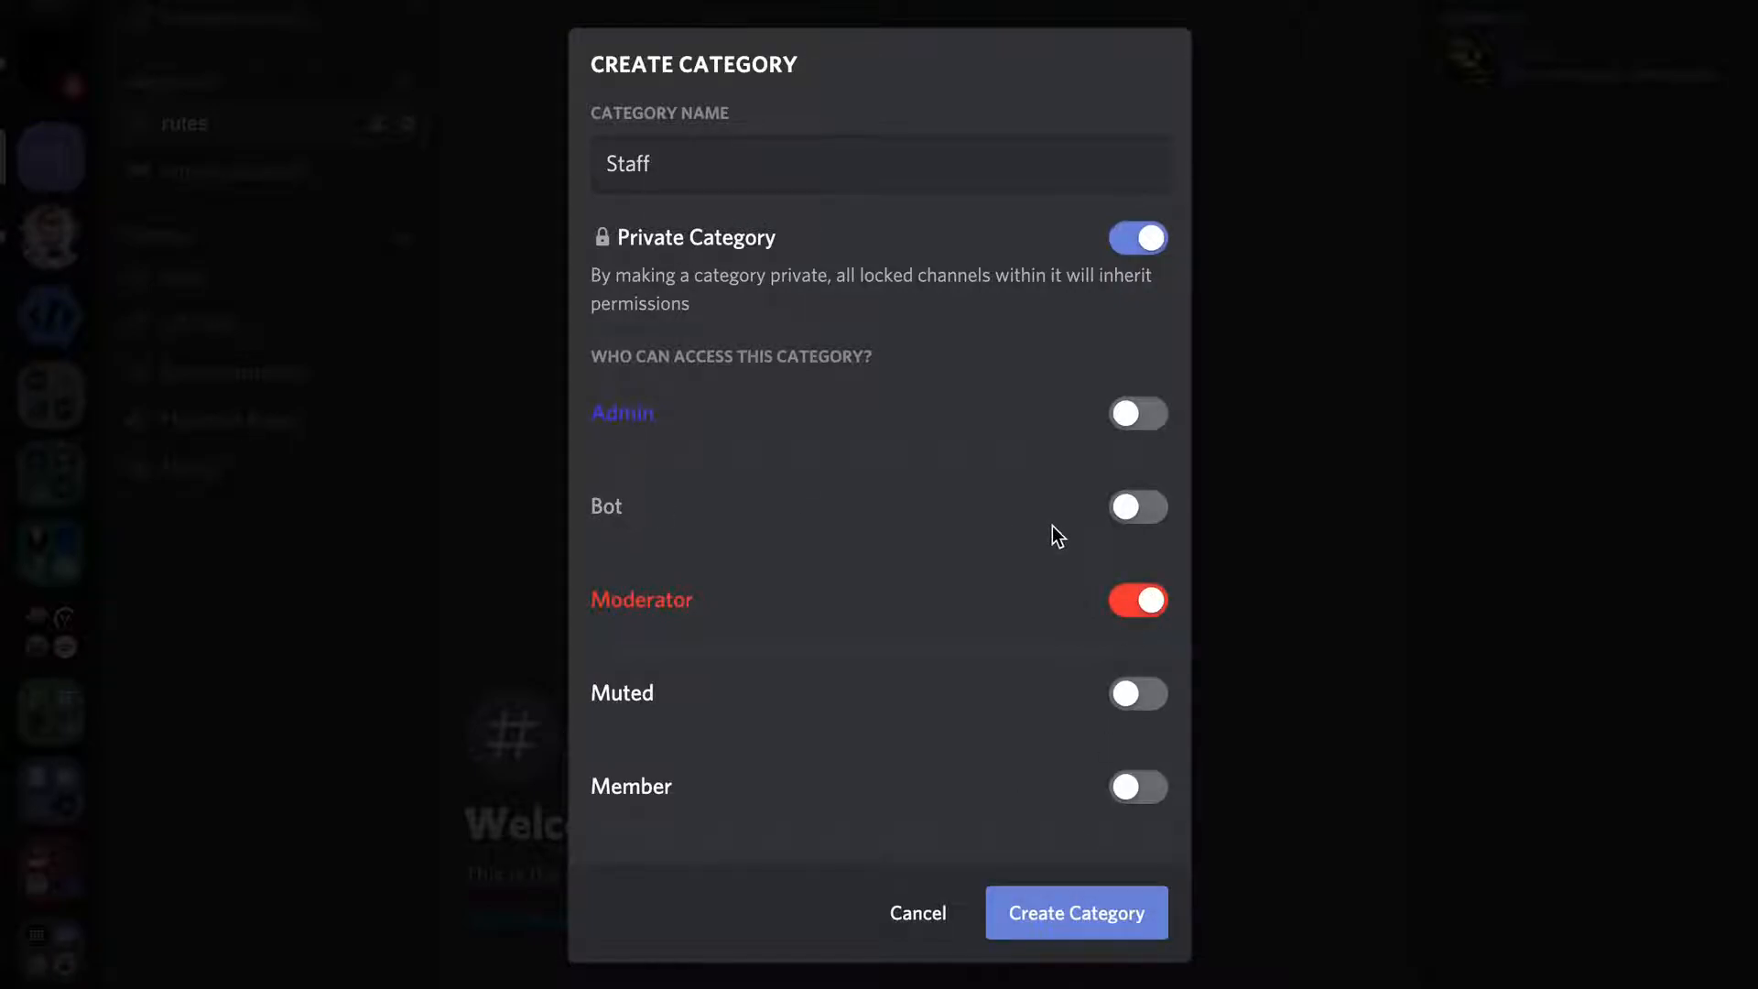
click(1060, 918)
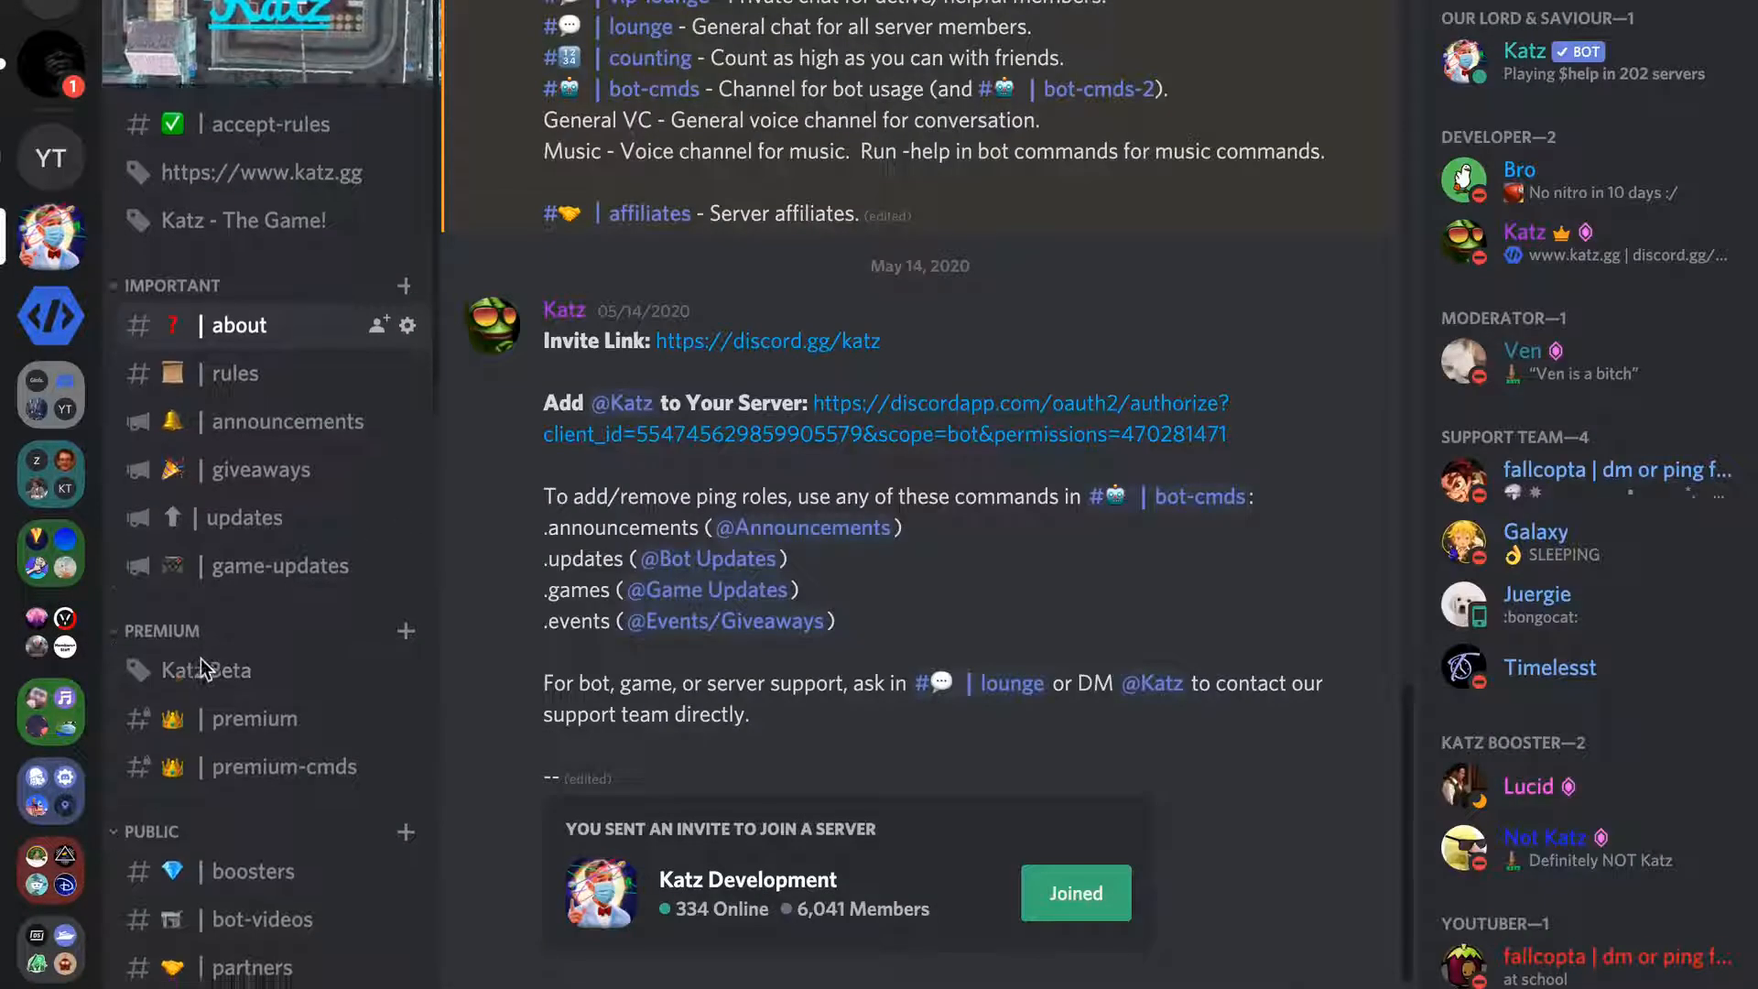
Examine the channel categories of the Katz Development server and return to the Youtube Tutorial server
scroll(200, 658, down, 5)
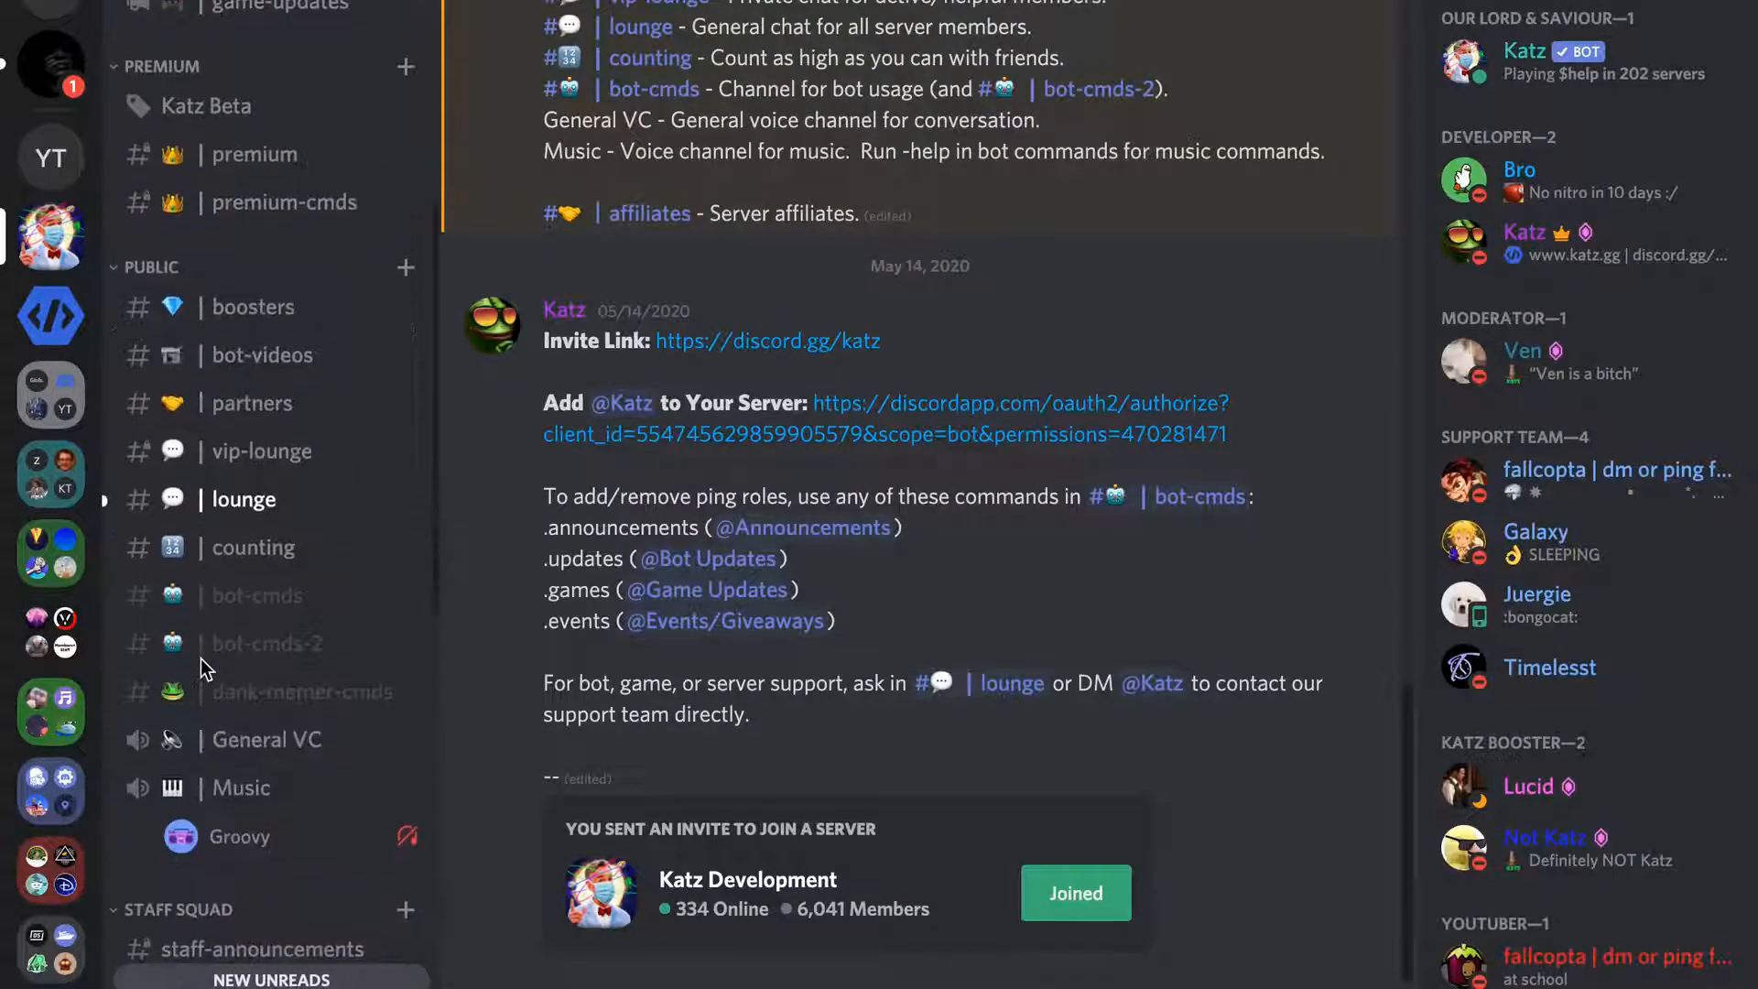
scroll(201, 658, down, 1)
scroll(200, 657, up, 2)
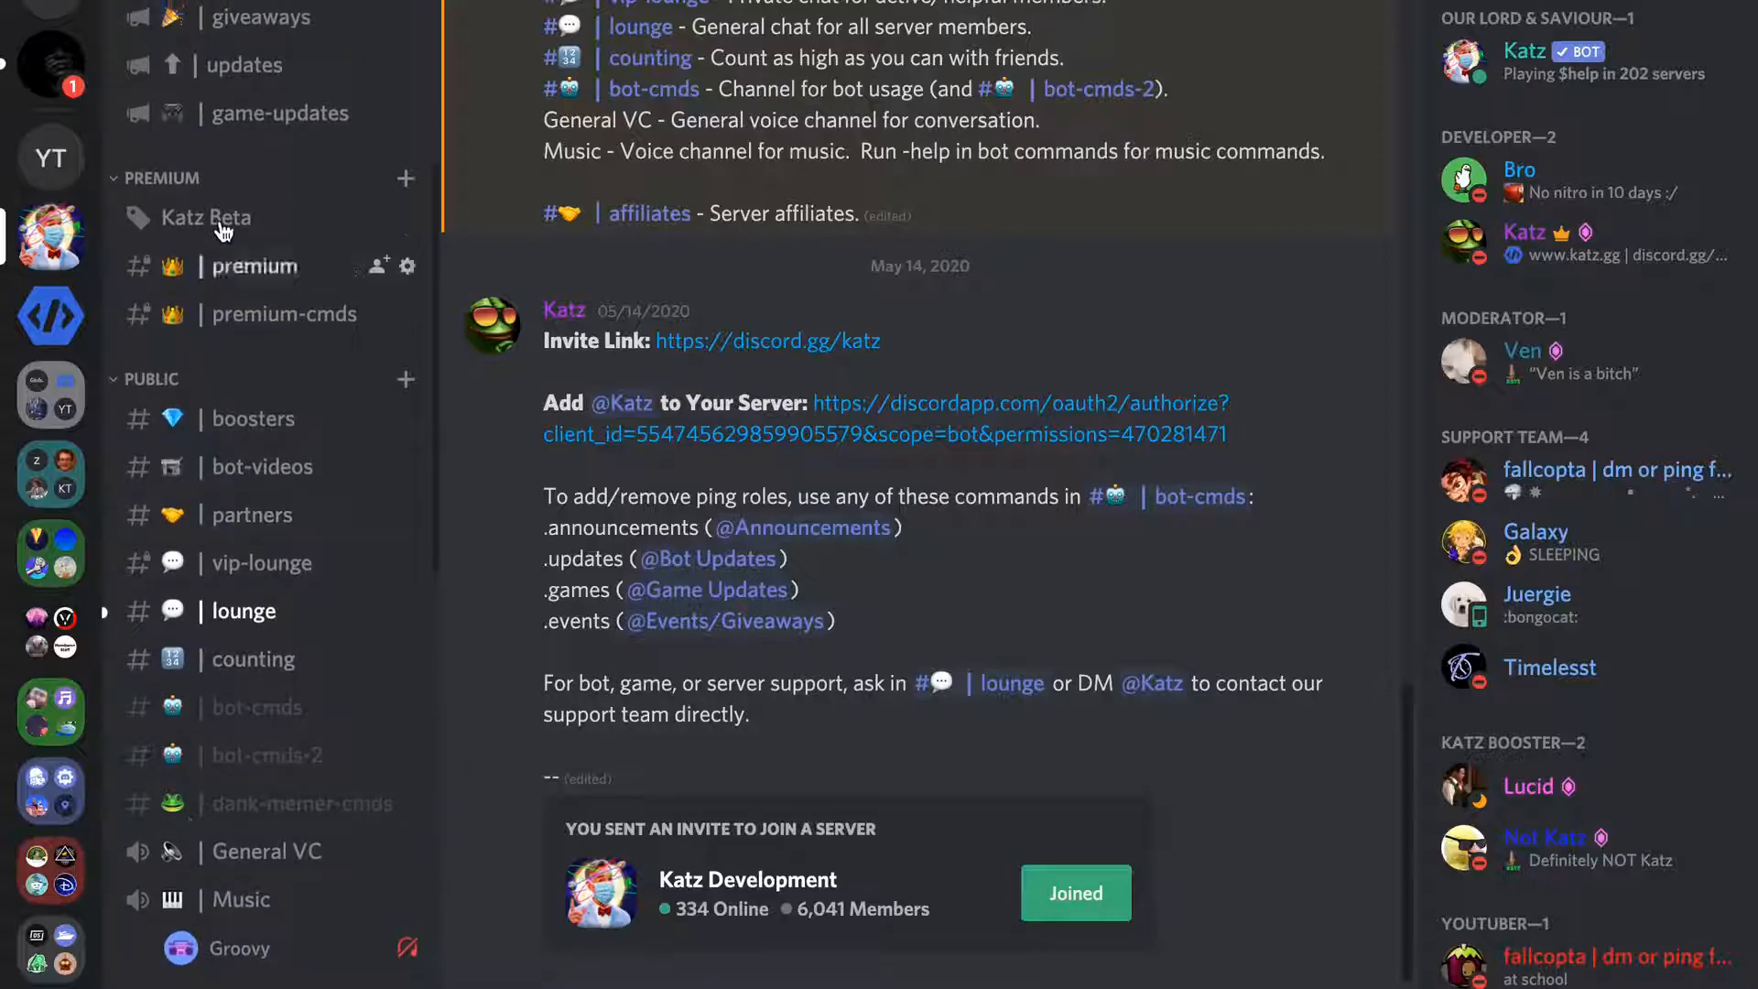
click(66, 170)
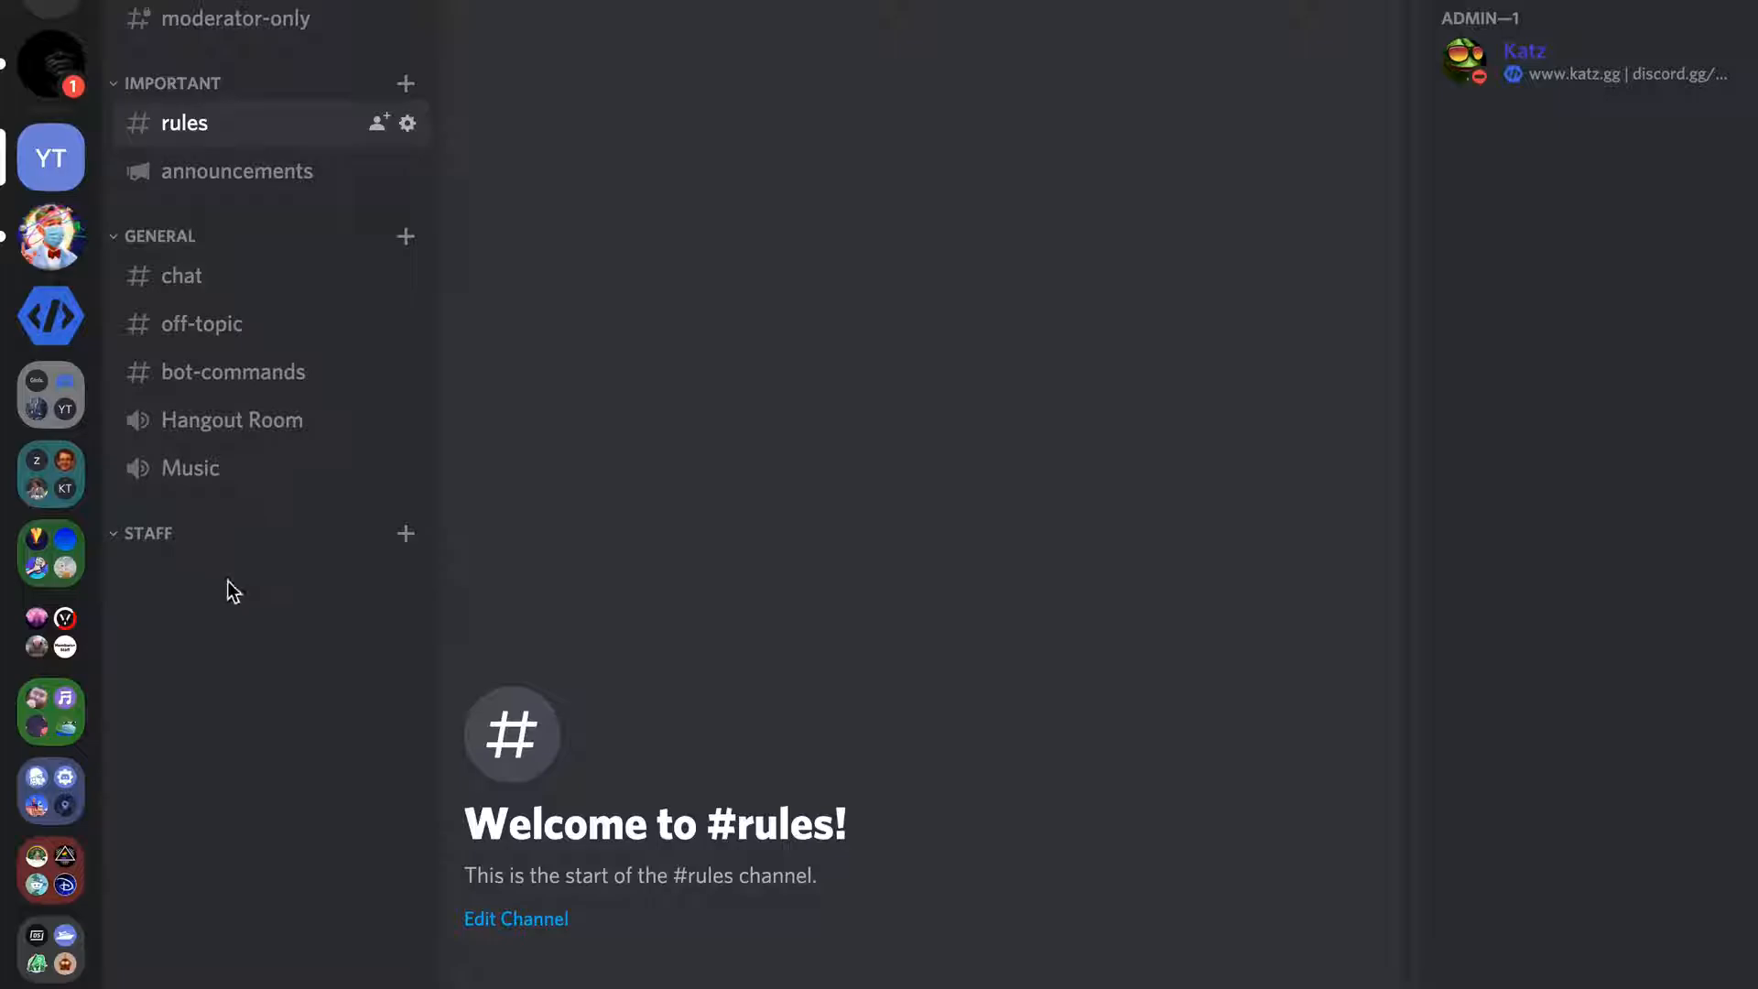
Create a text channel named staff-announcements in the Staff category
click(408, 534)
text(st)
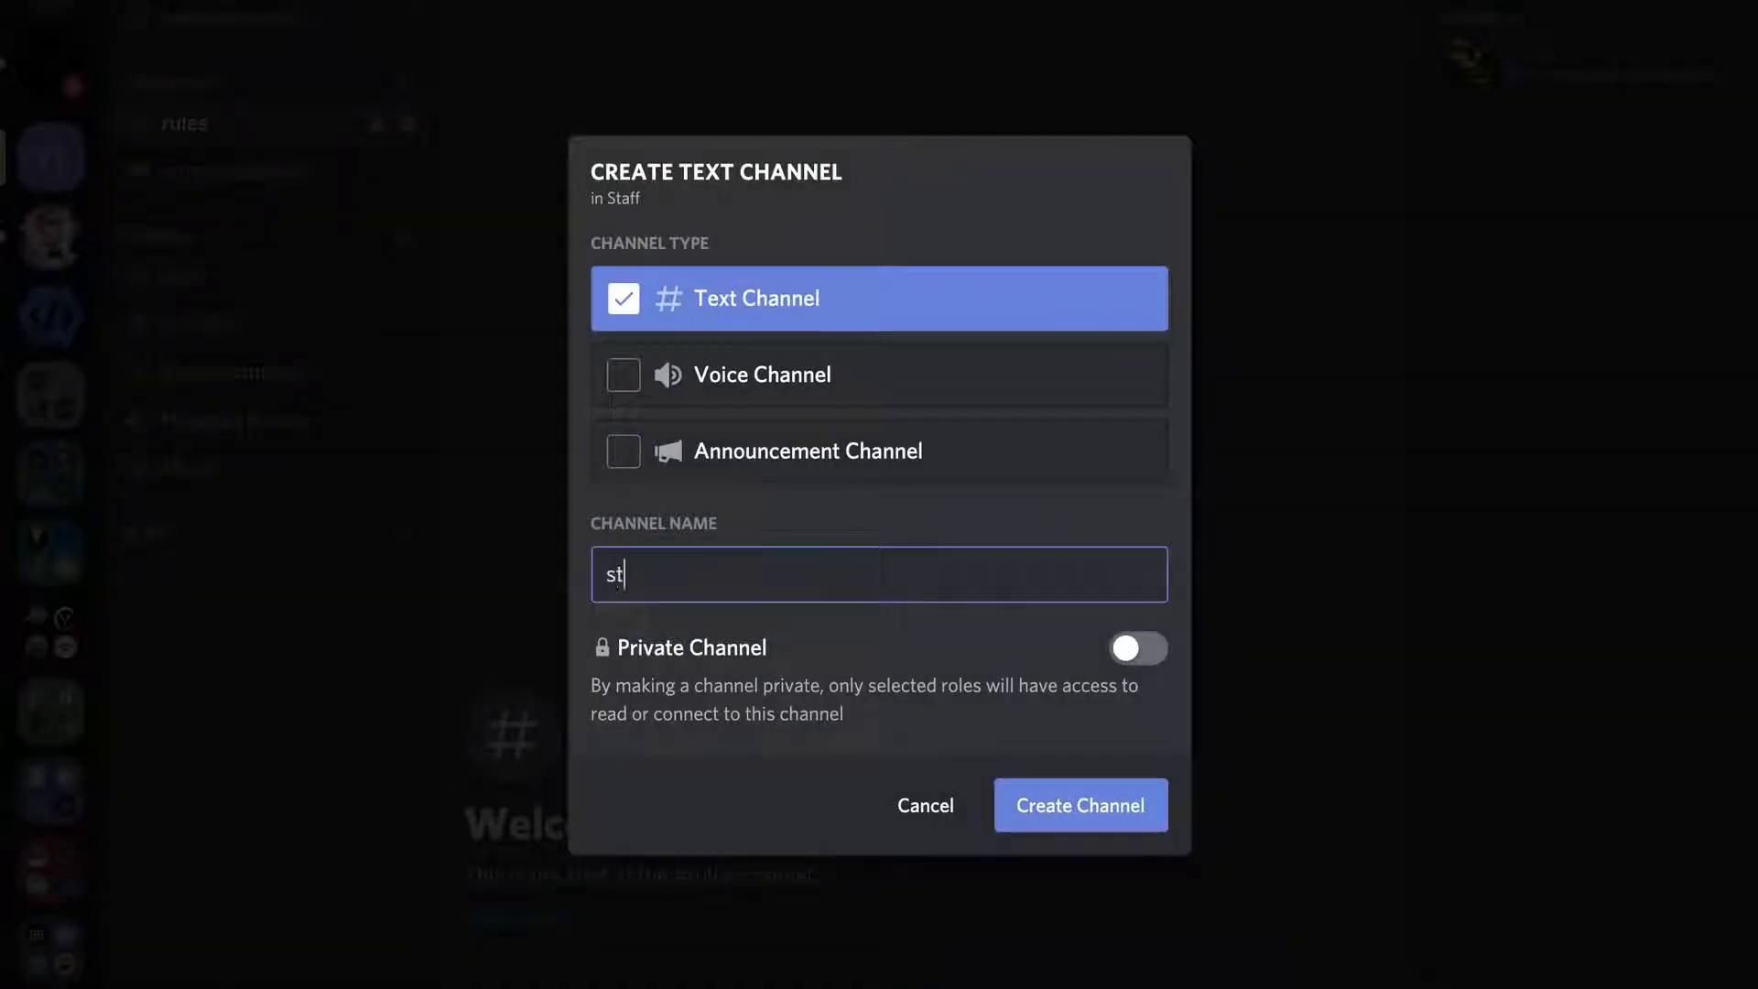
text(aff-announcements)
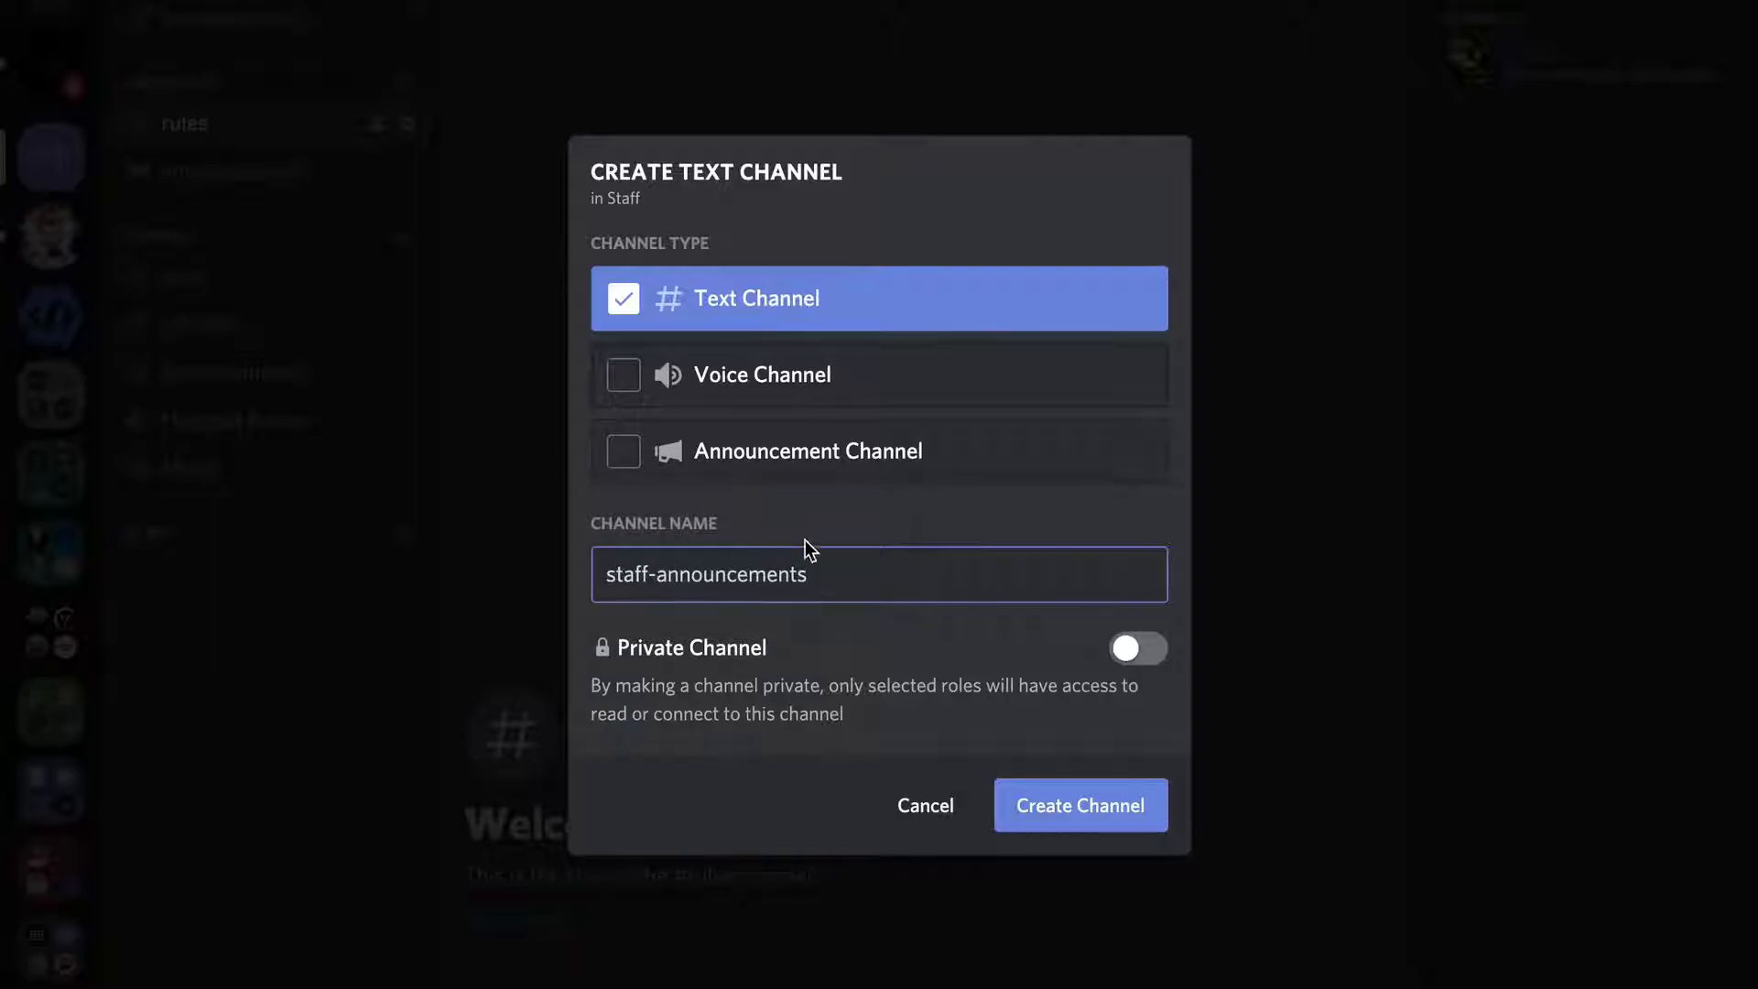
click(1121, 798)
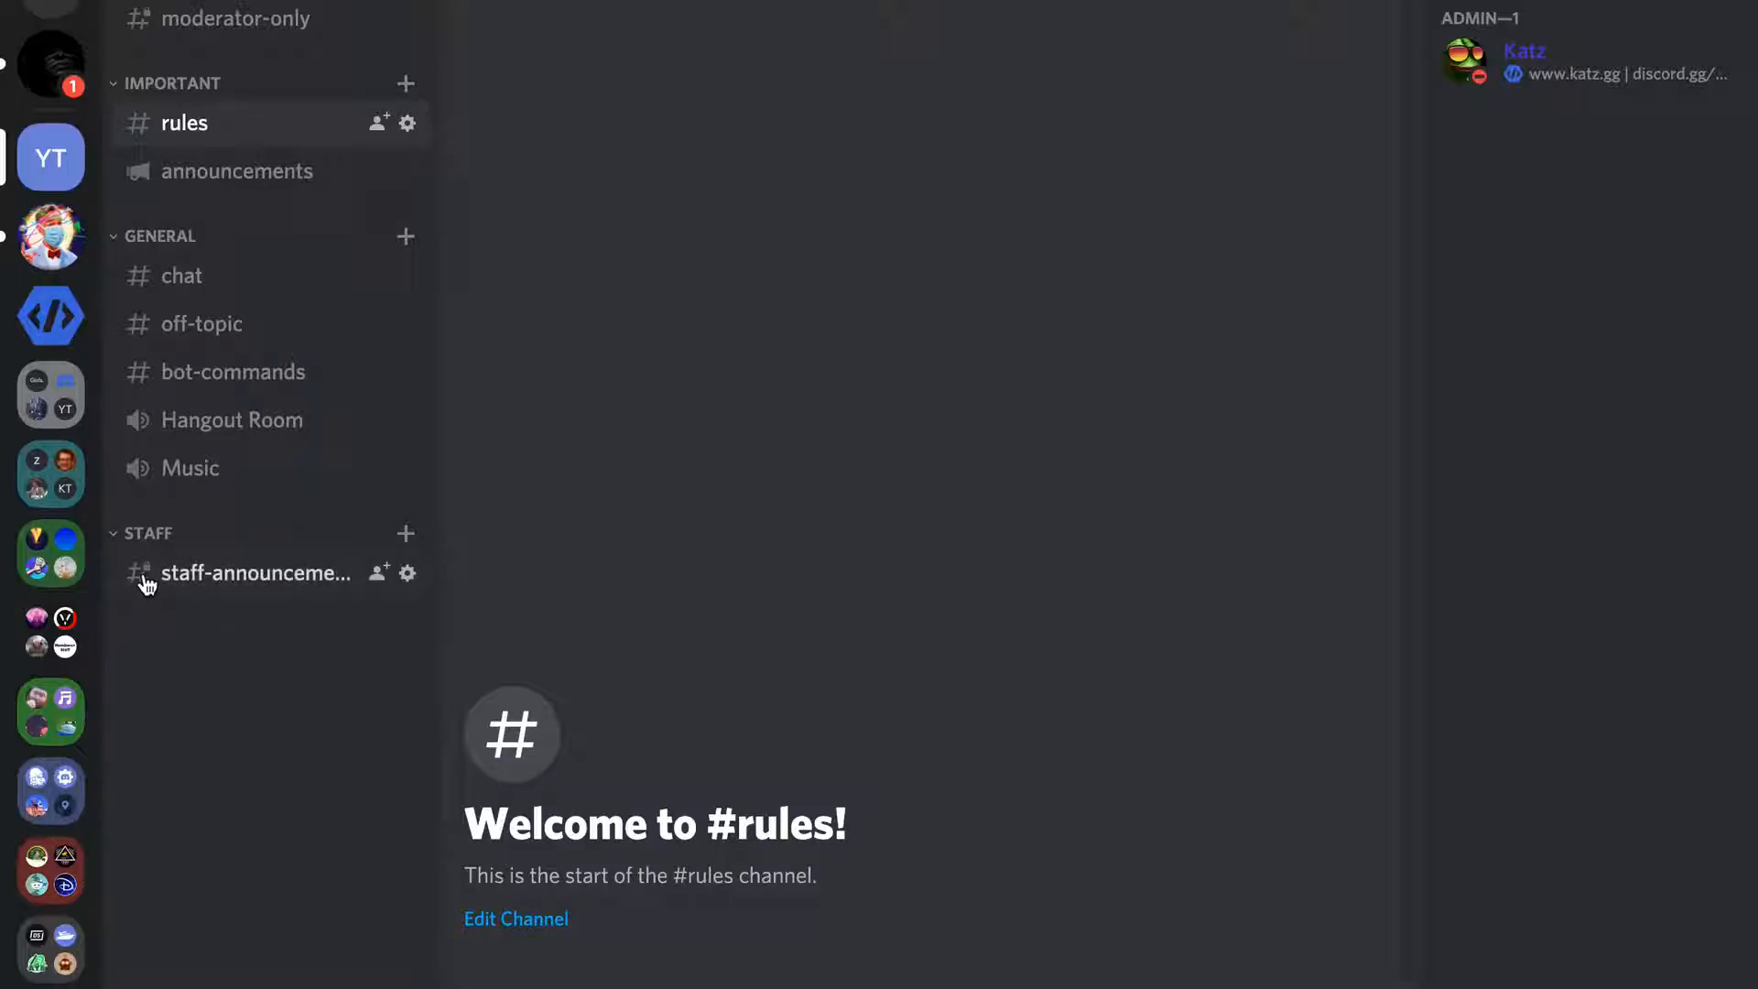
Deny the Moderator role the Send Messages permission in the staff-announcements channel and close its settings
click(408, 573)
click(240, 103)
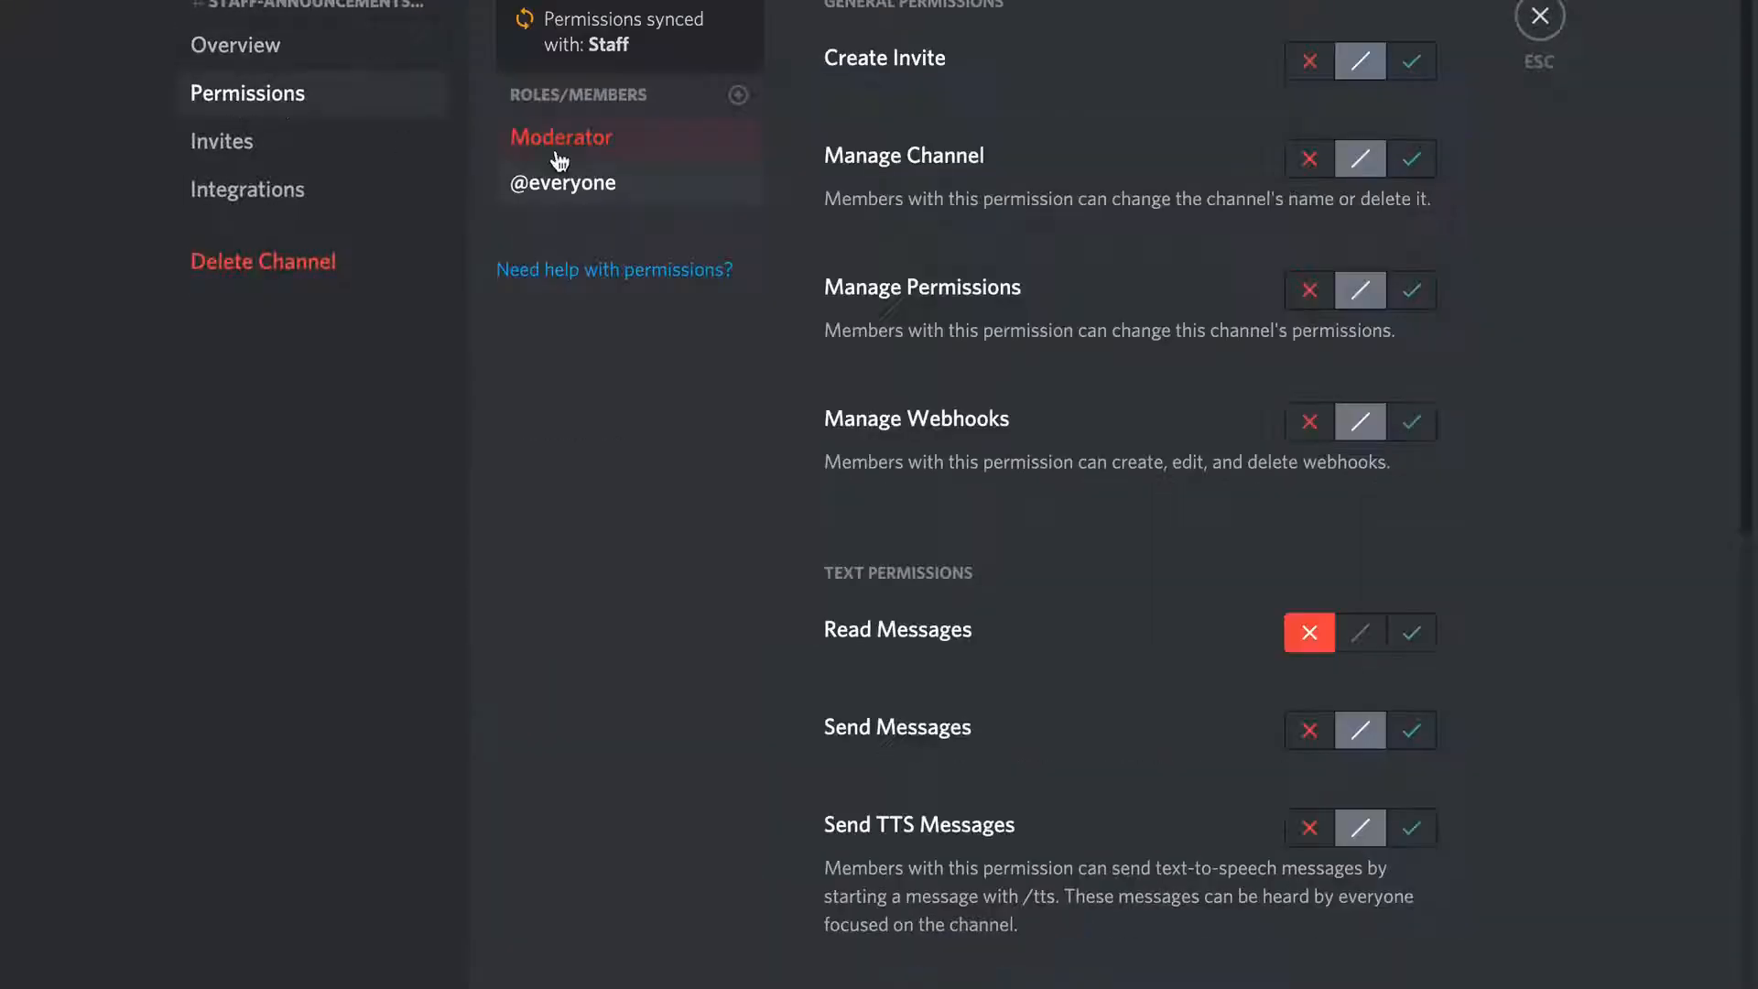
click(558, 137)
scroll(1010, 501, down, 1)
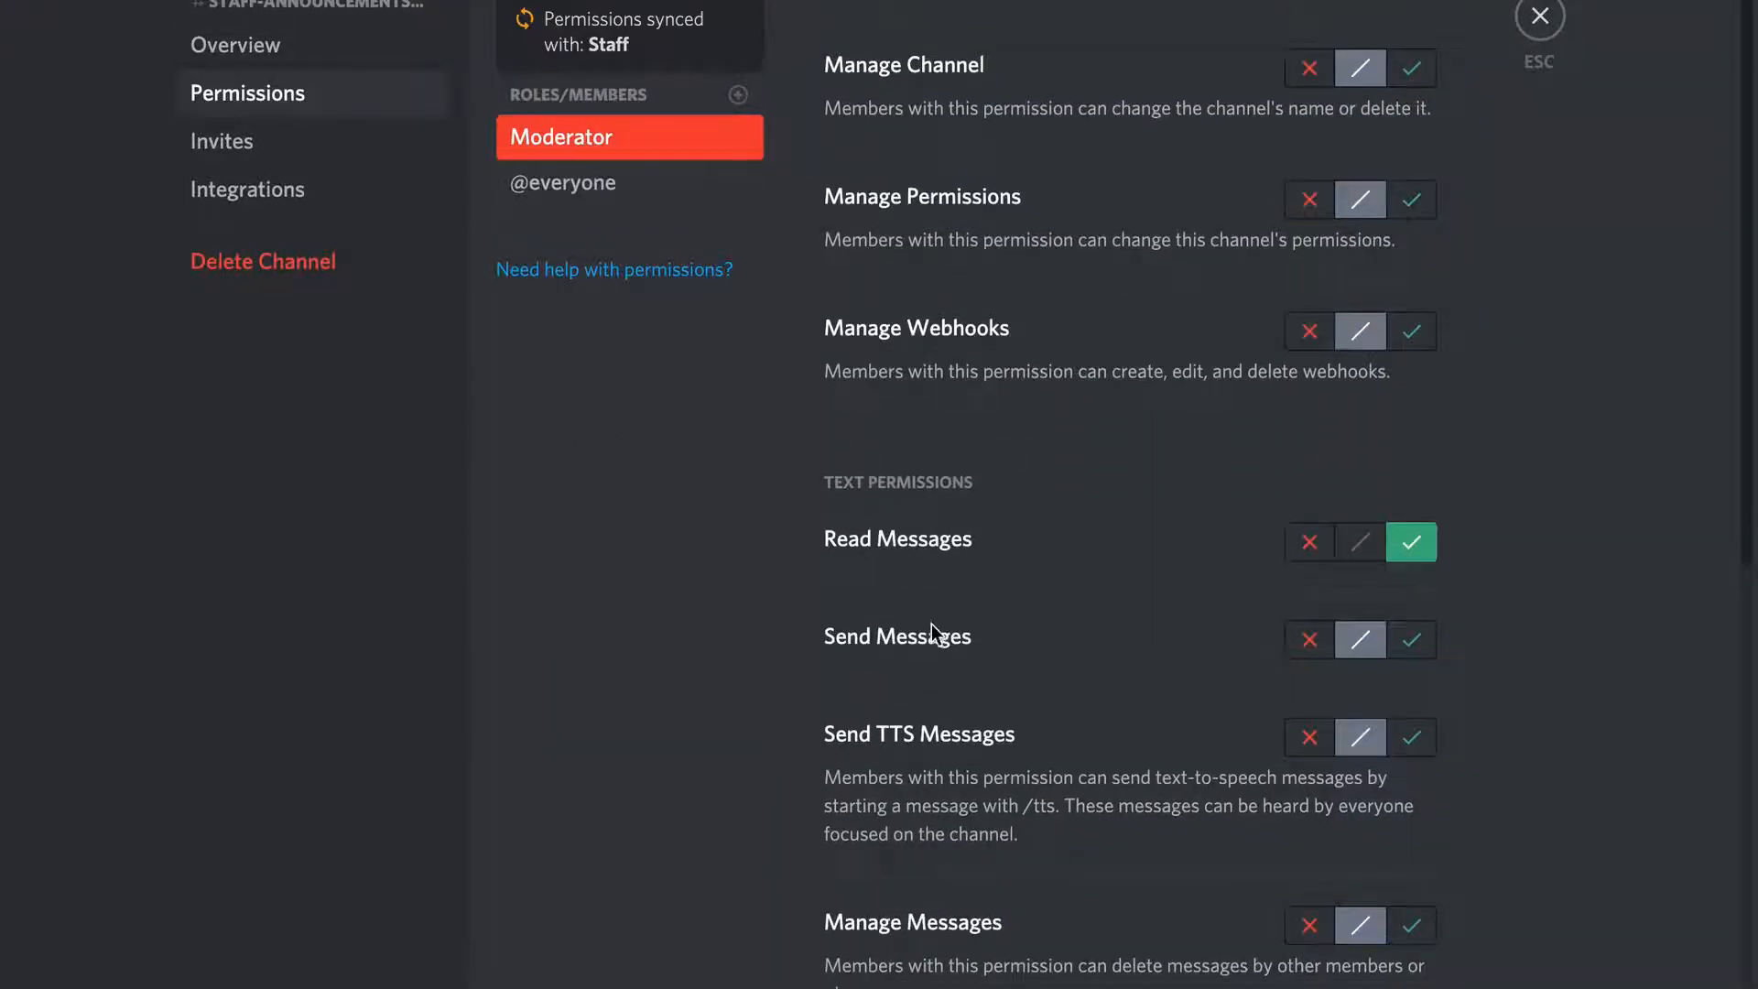
scroll(934, 632, down, 1)
click(595, 193)
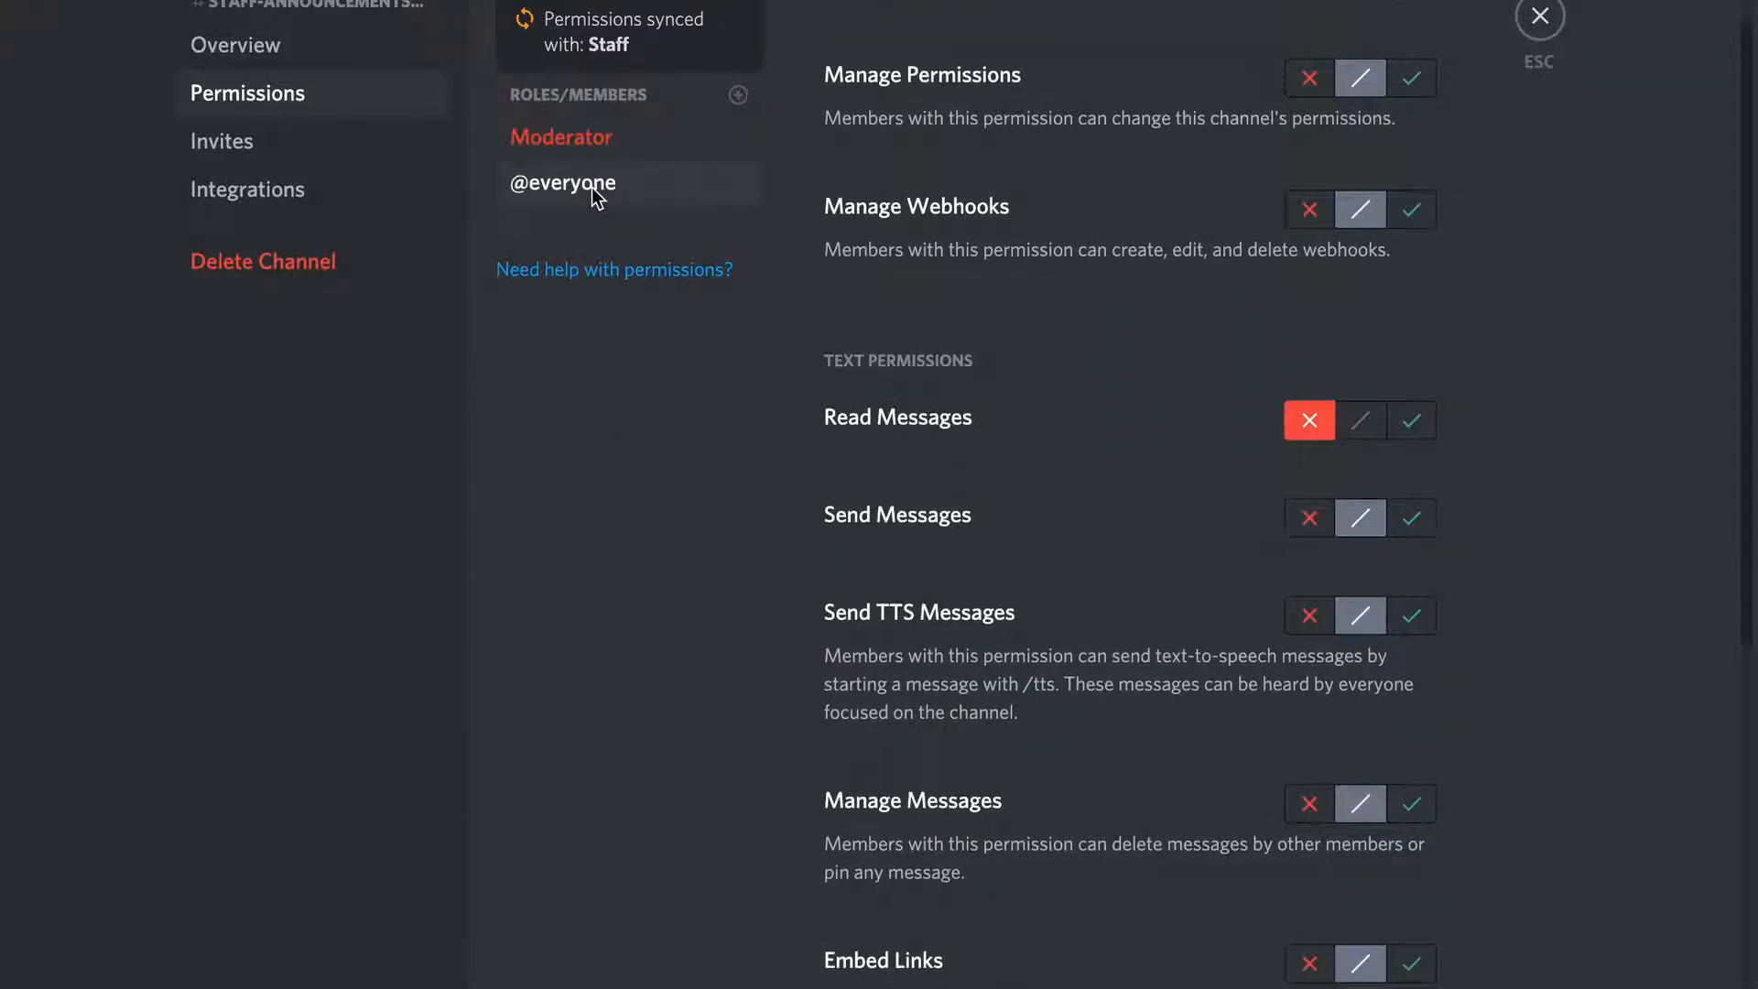
click(567, 146)
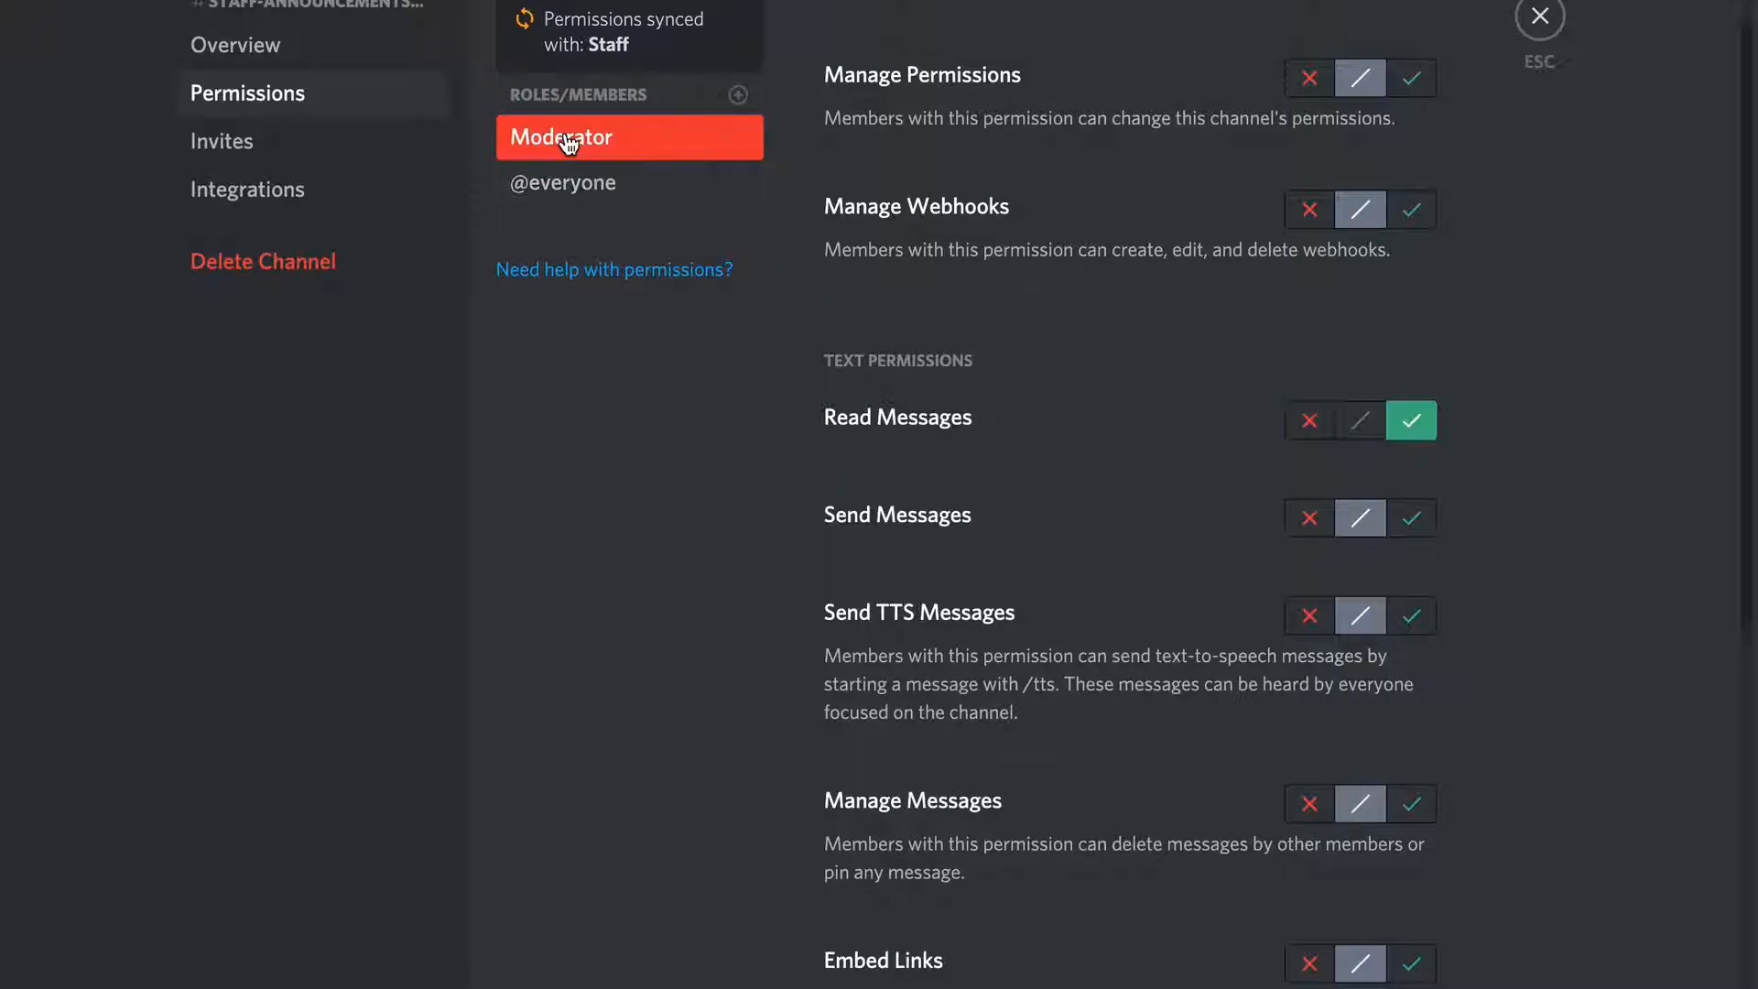
click(1312, 519)
scroll(1165, 949, up, 3)
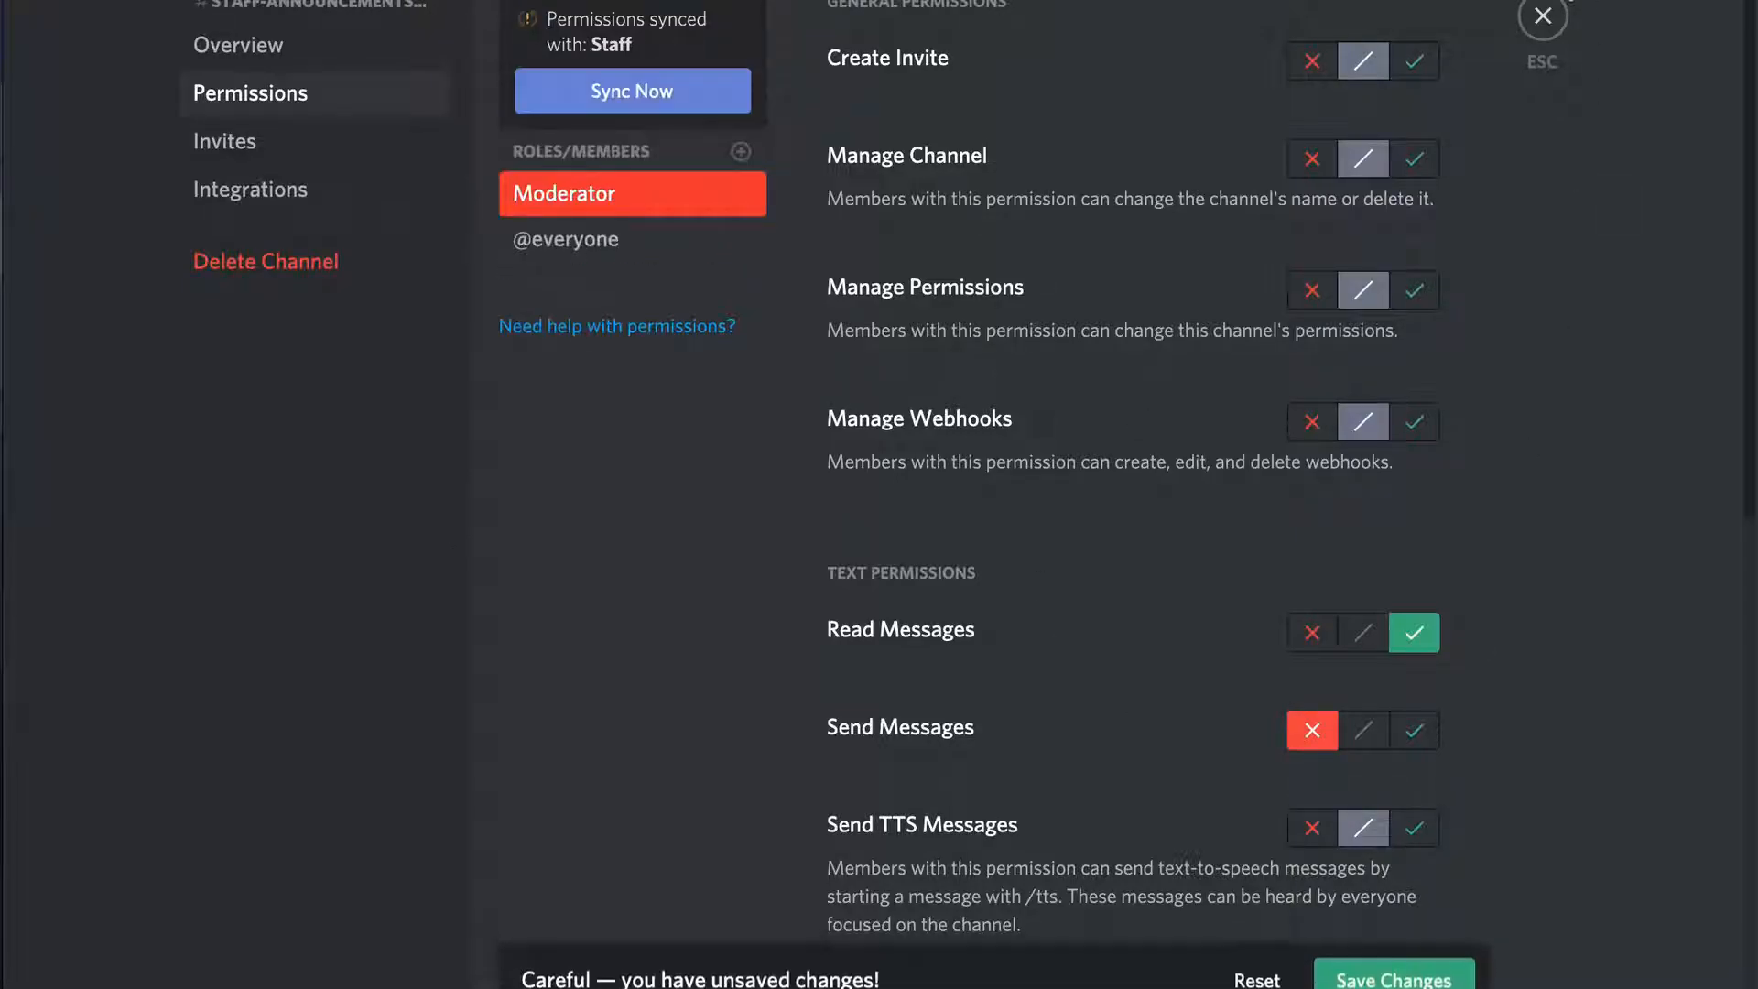
click(1542, 22)
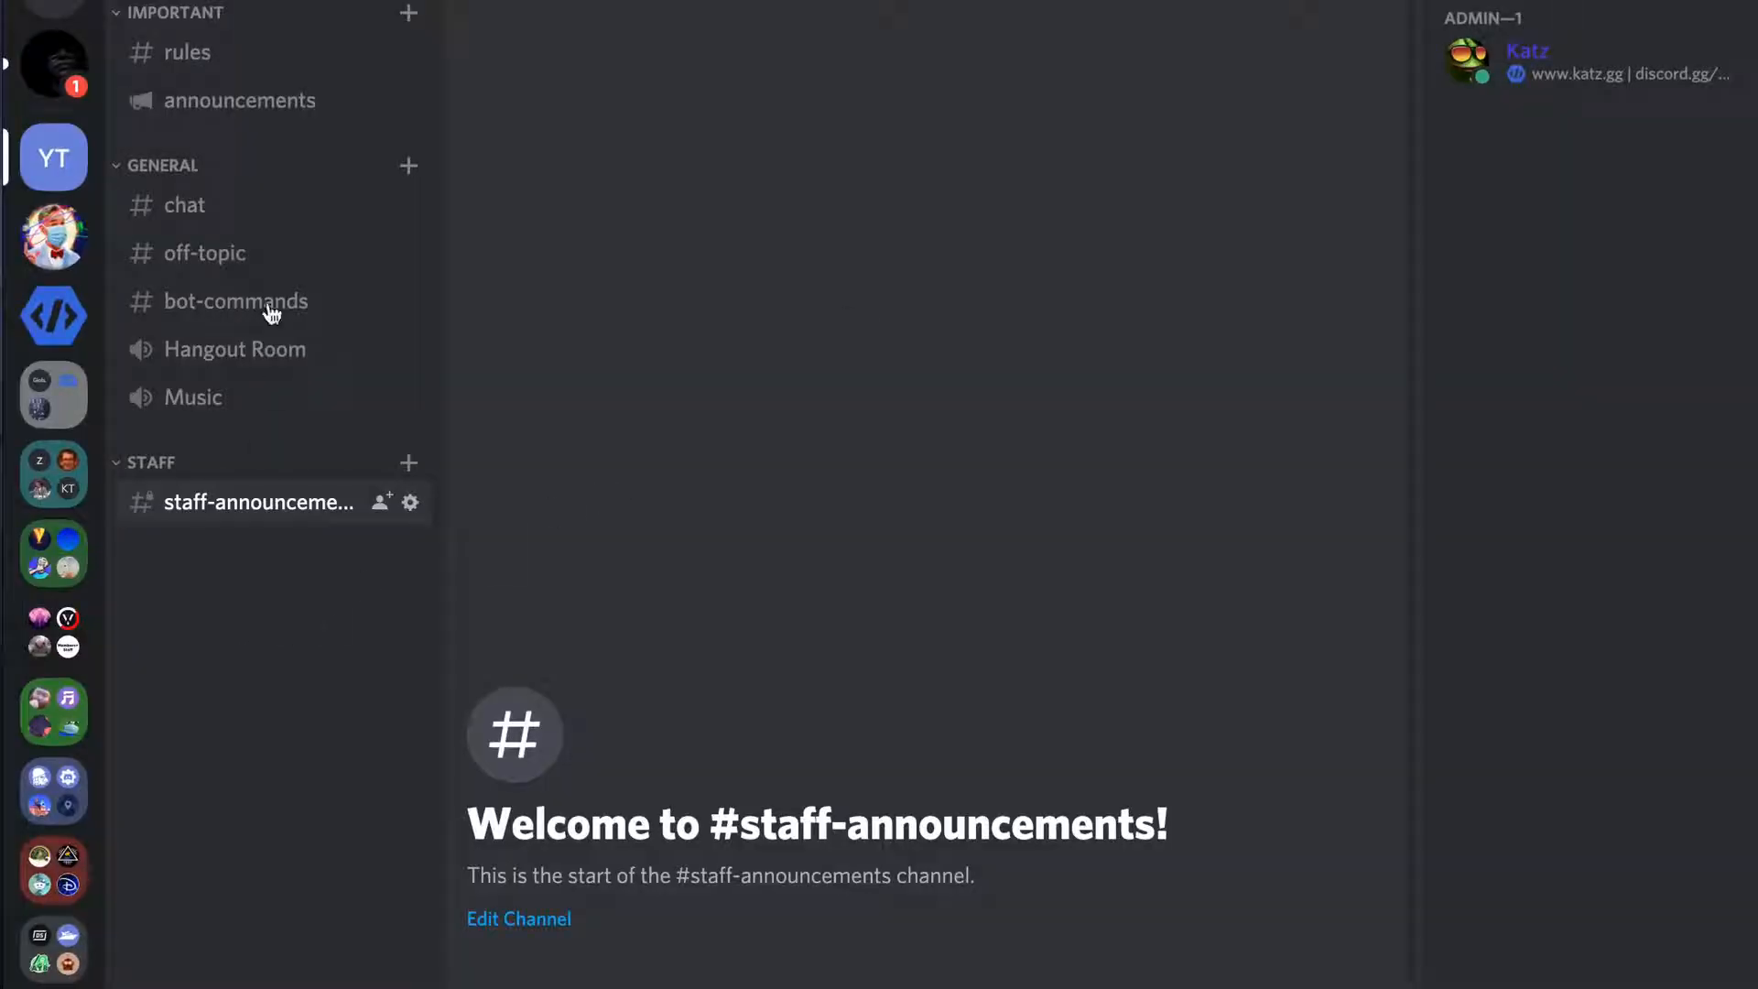
Create two text channels named staff-chat and staff-commands in the Staff category
click(409, 461)
text(staff)
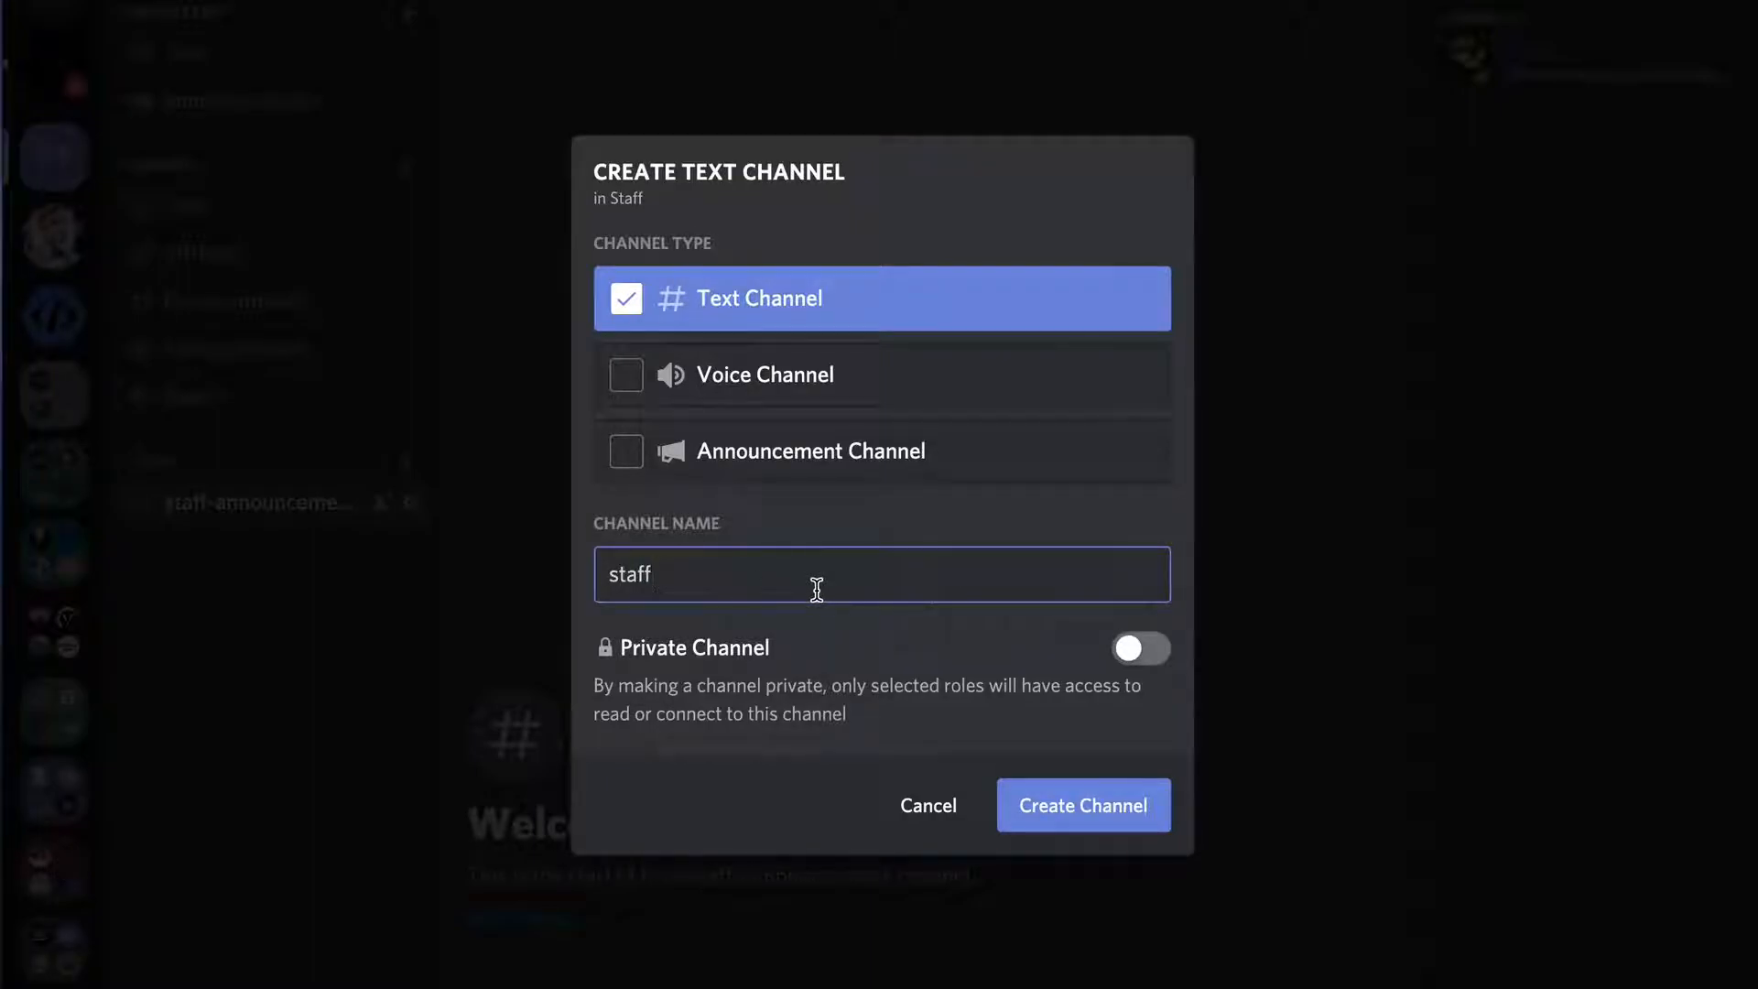
text(-chat)
key(Return)
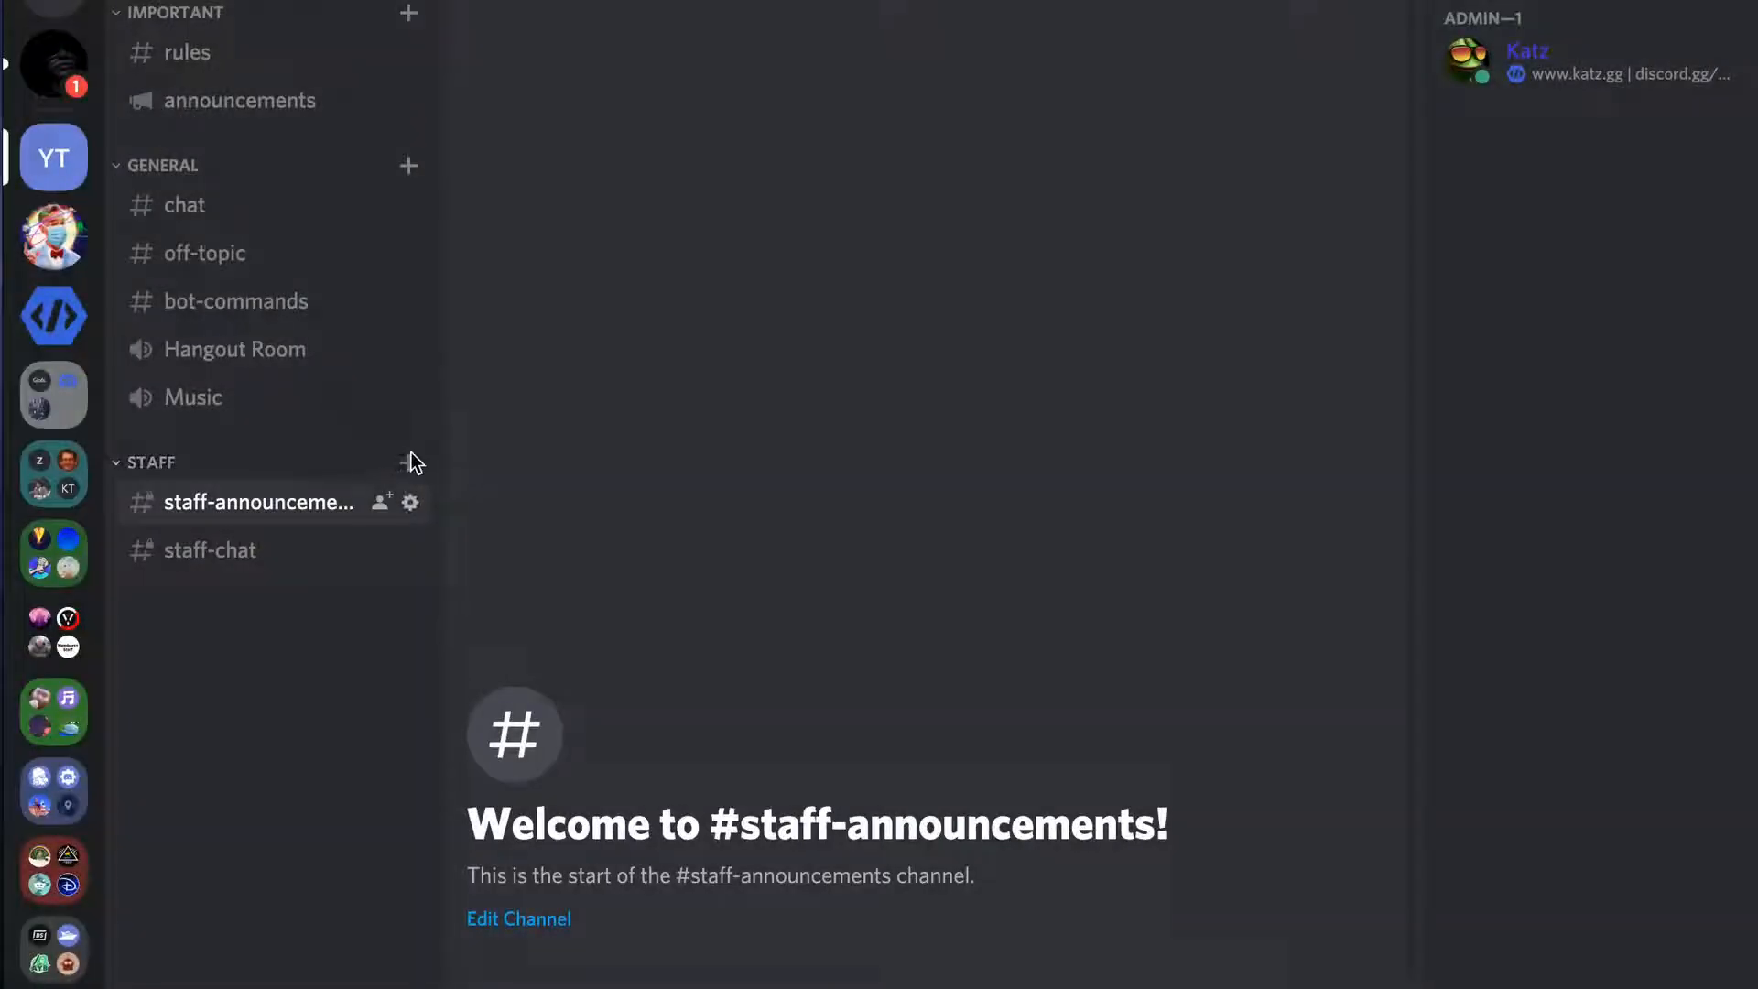
click(410, 452)
text(staff-commands)
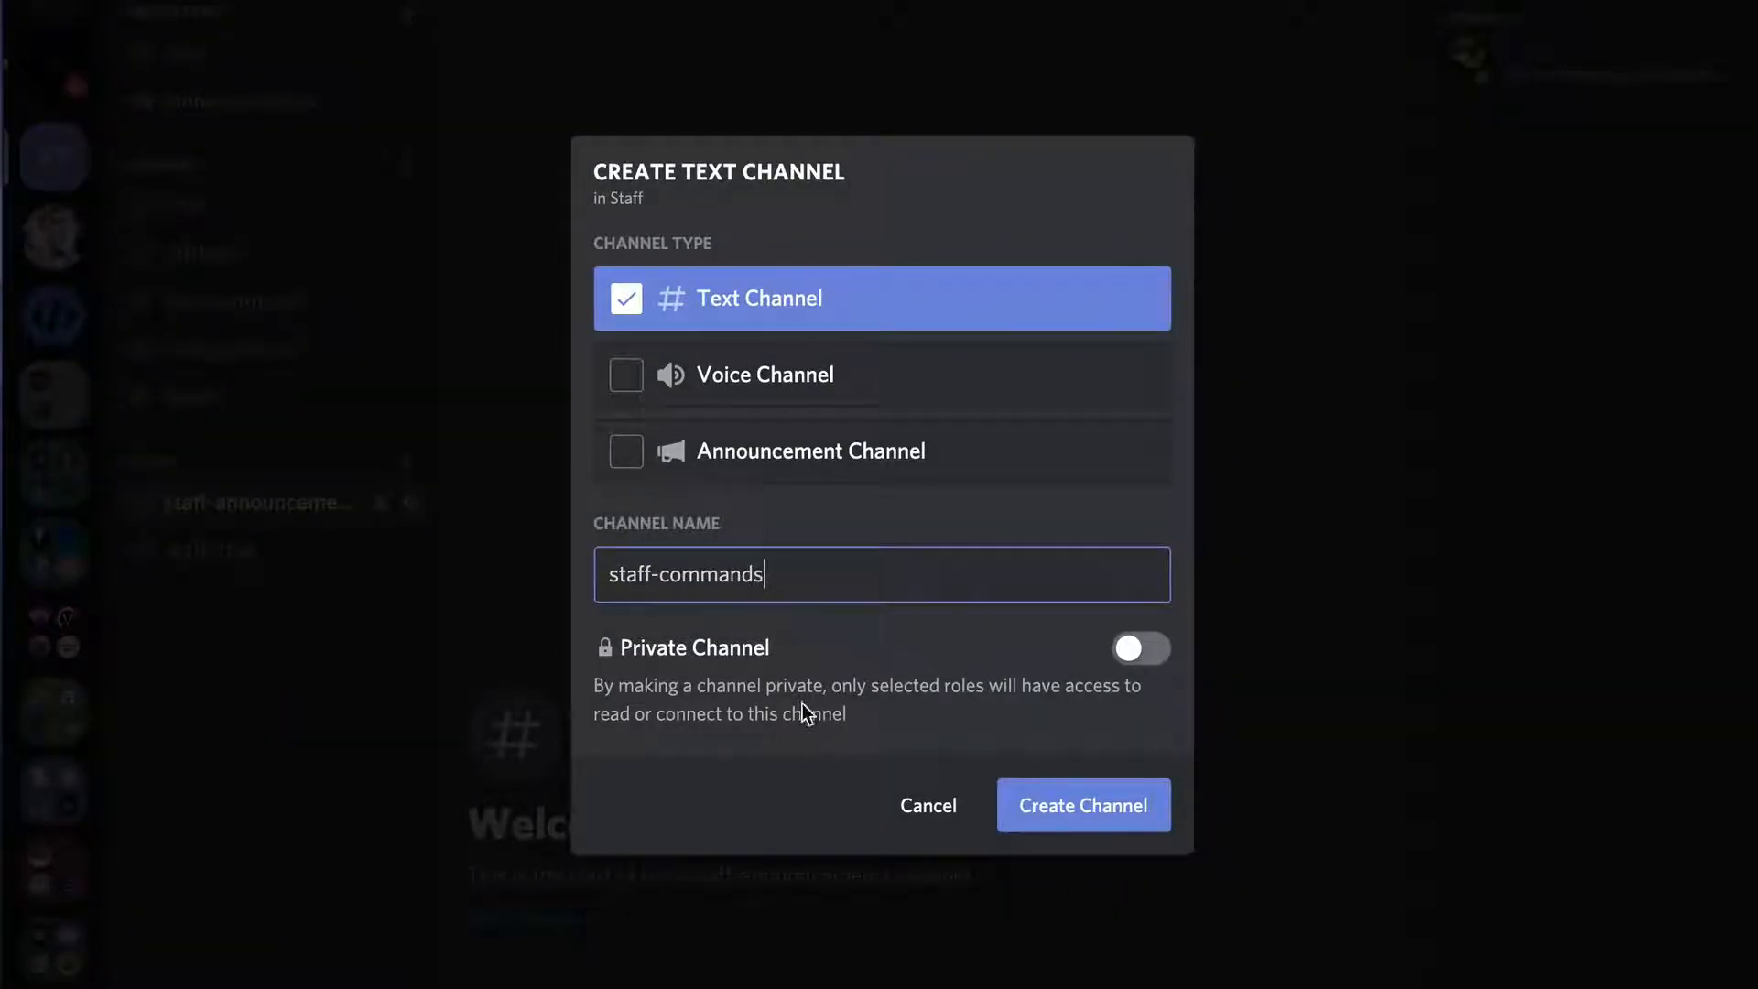
click(1092, 822)
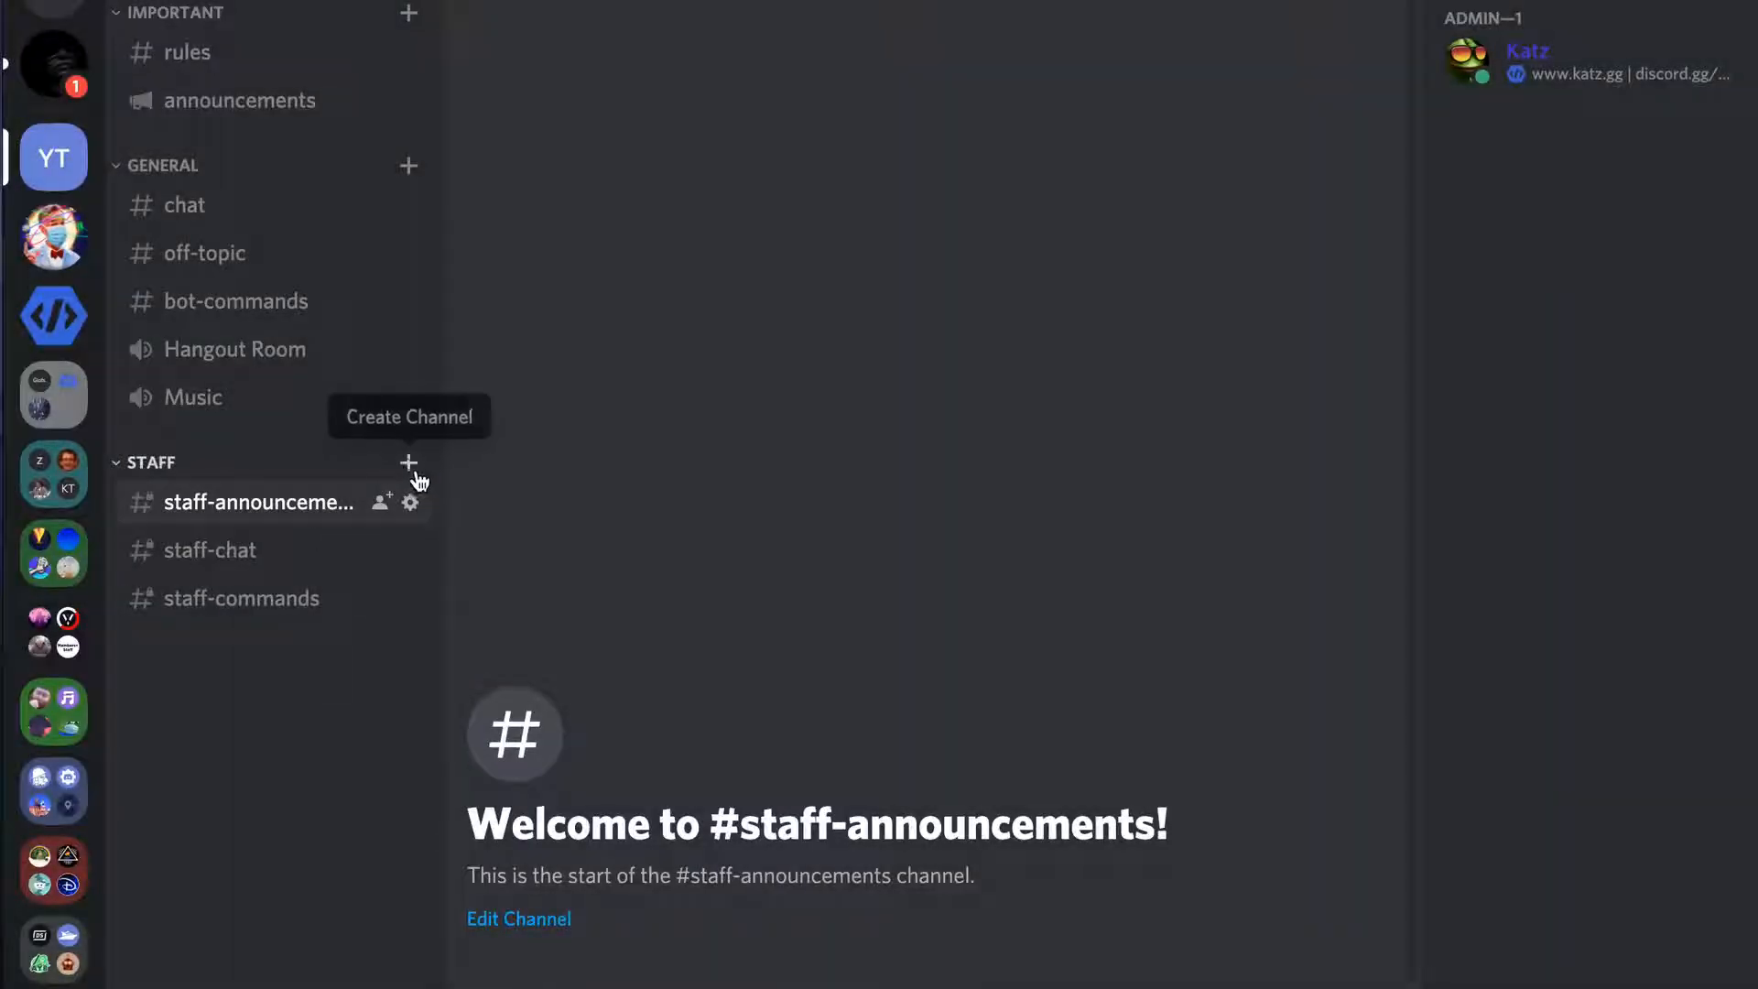
Create text channels named server-logs and mod-logs in the Staff category, and open the staff-commands channel
click(408, 464)
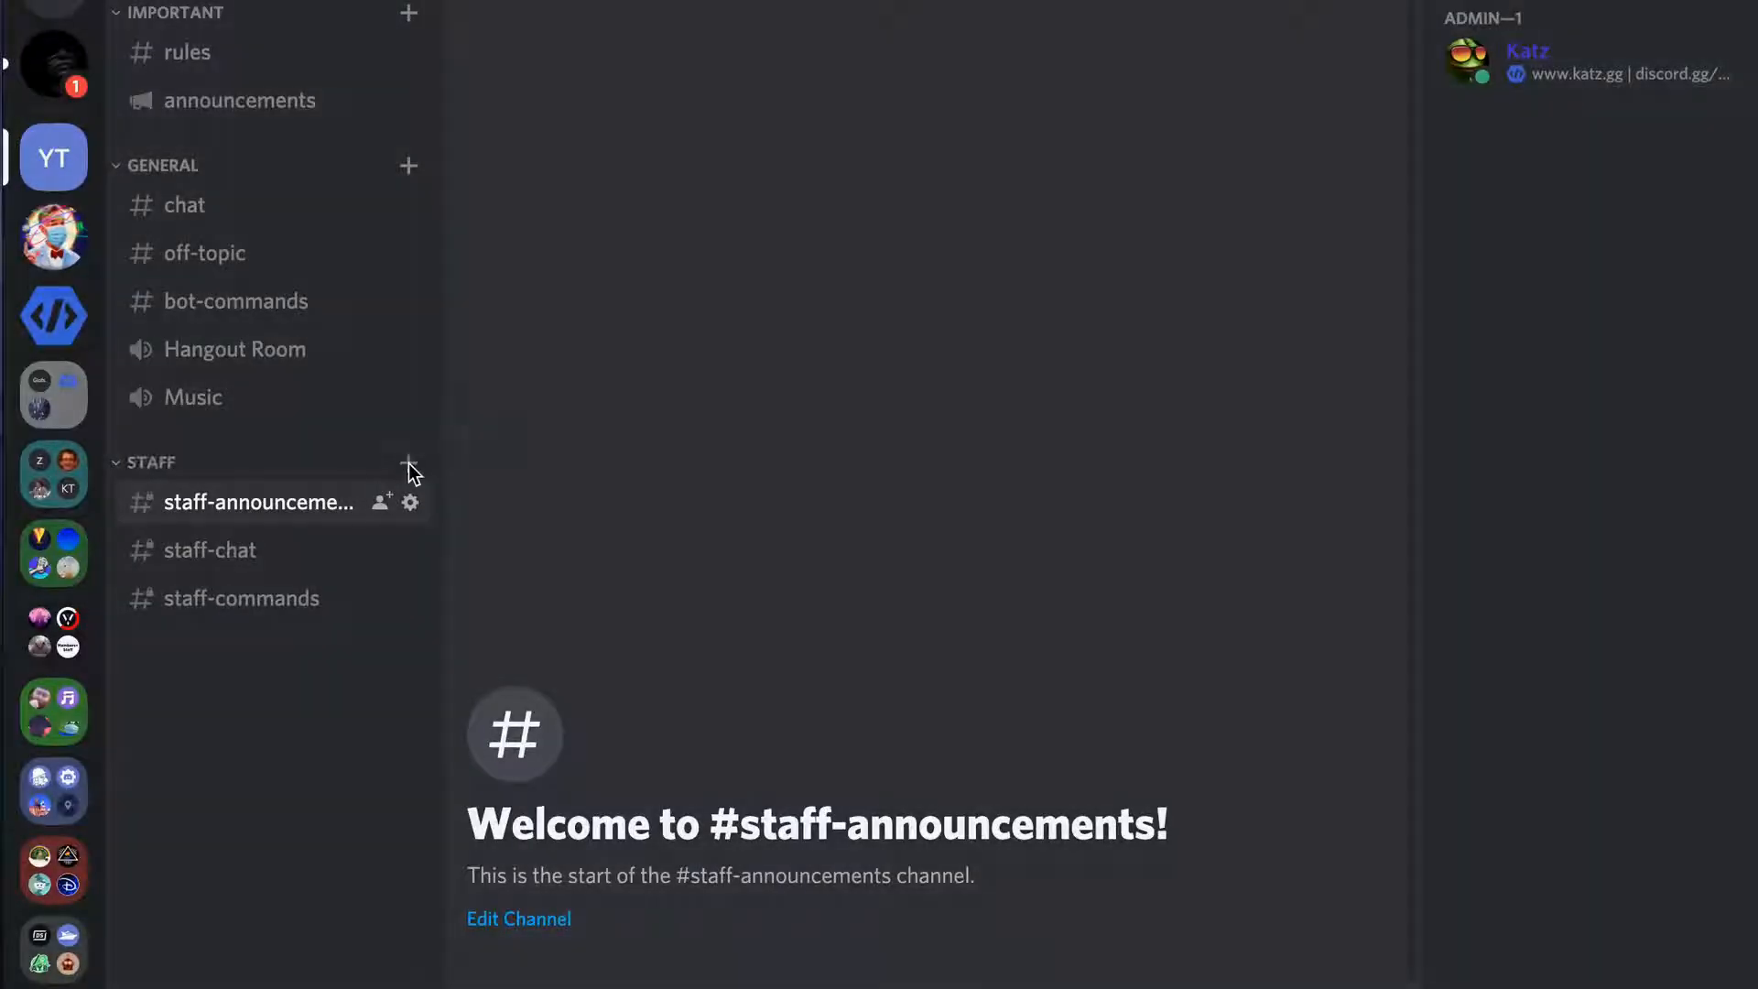
text(server-lofs)
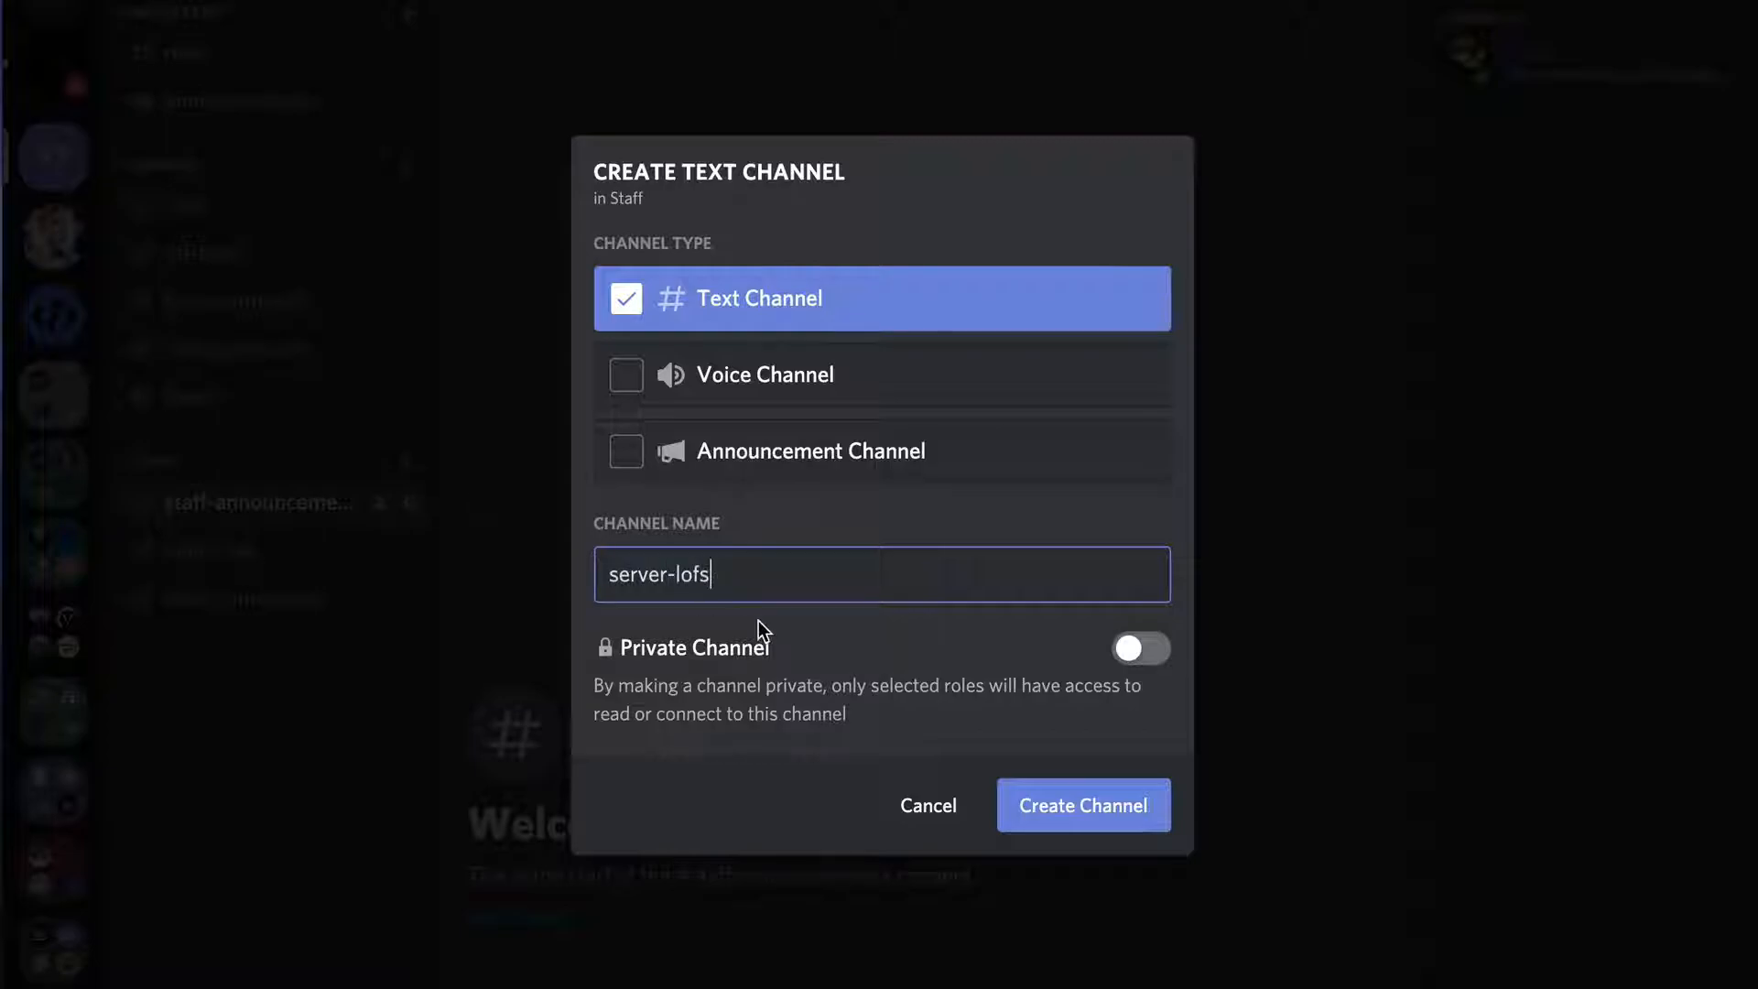
text(as)
click(1130, 814)
click(409, 462)
text(mod-logs)
click(1059, 824)
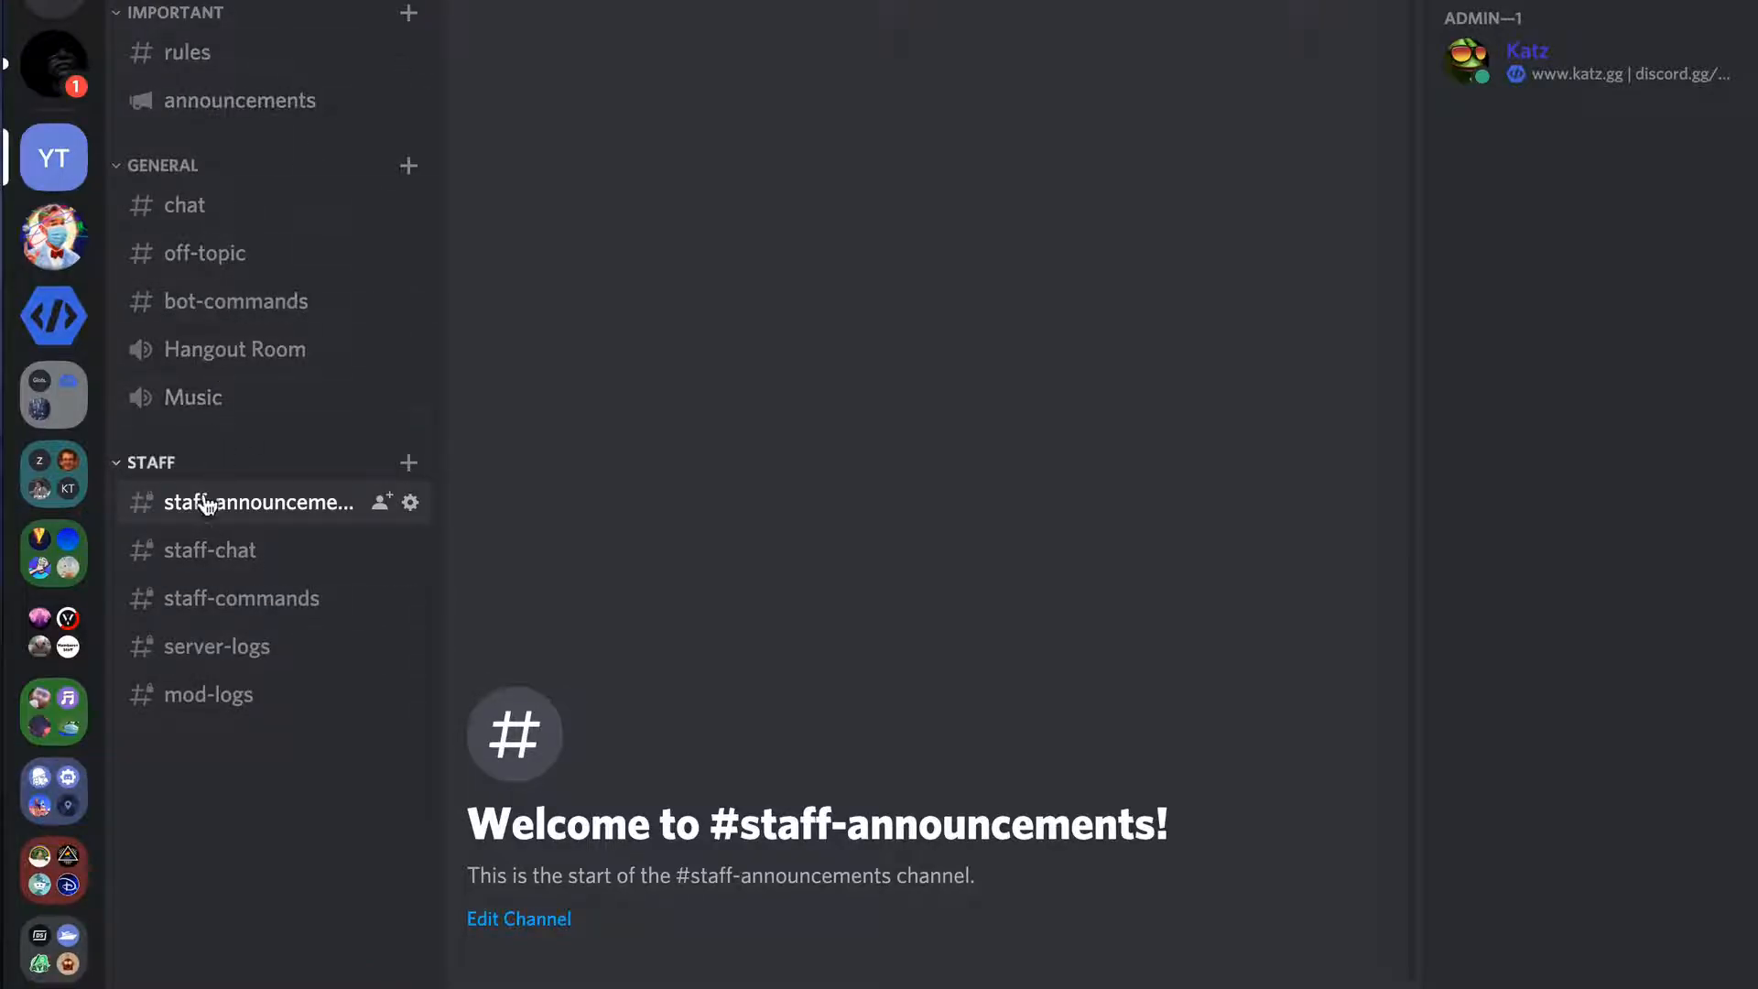
click(252, 594)
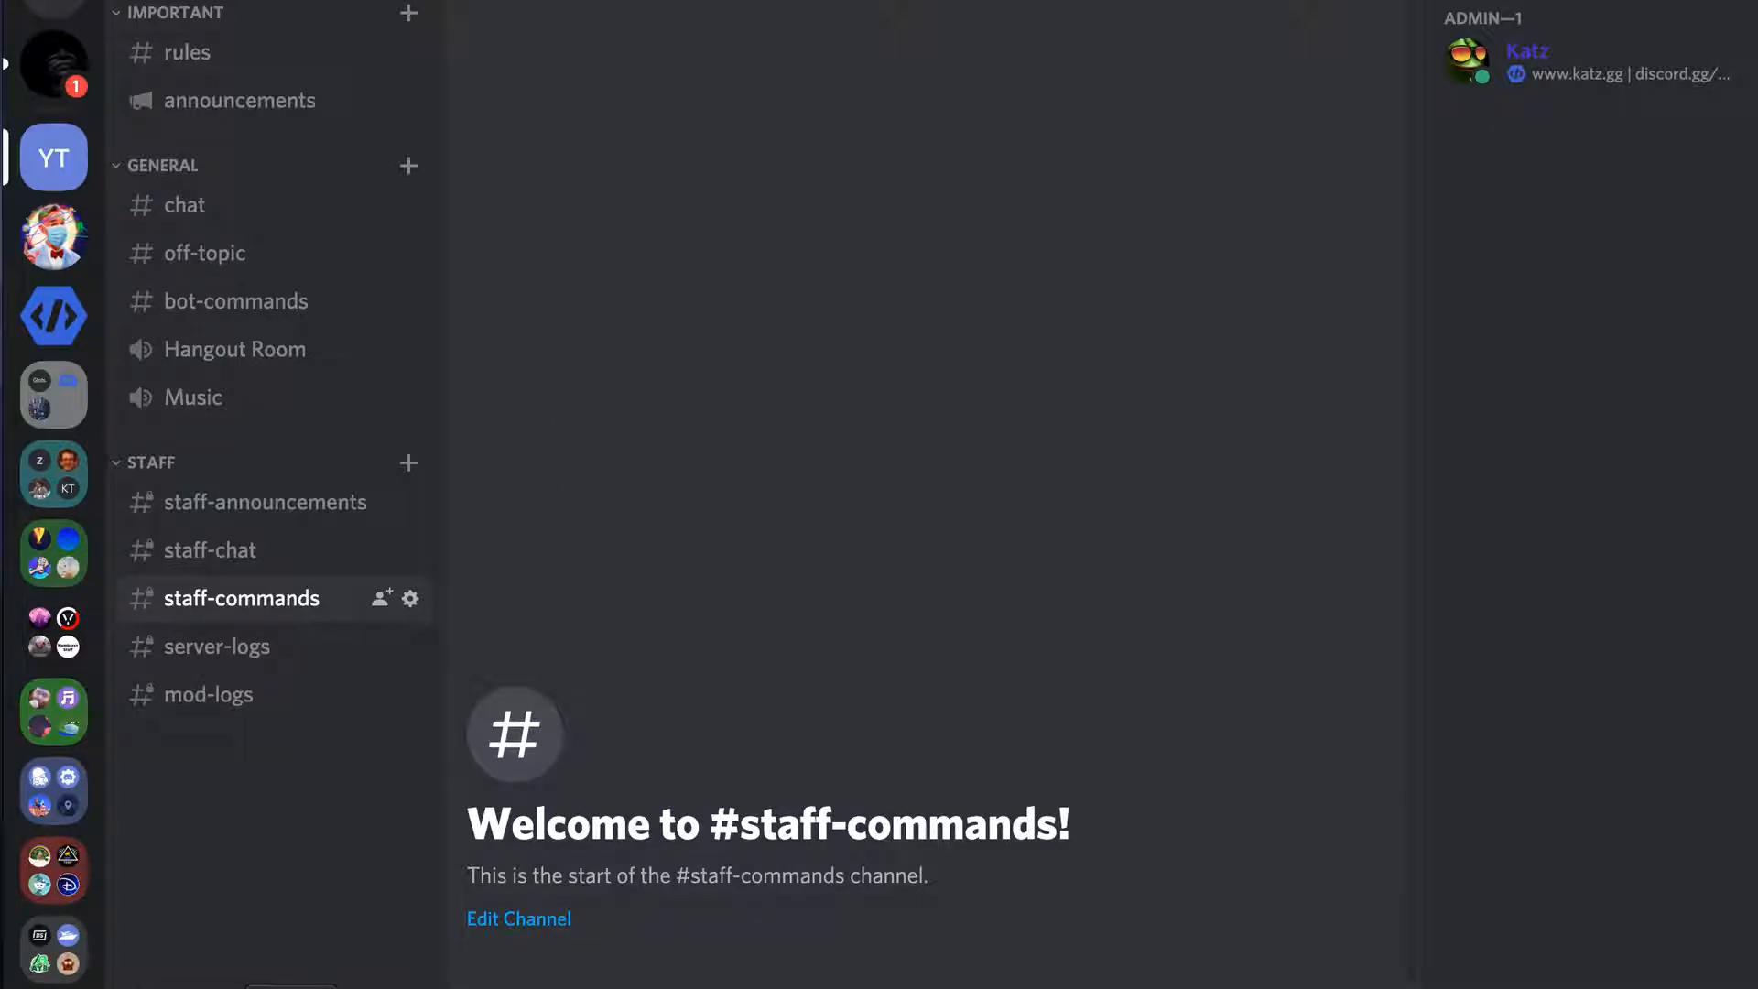
Switch to the empty Safari window, go to carl.gg and open the Carl-bot dashboard's server selection page
right_click(291, 988)
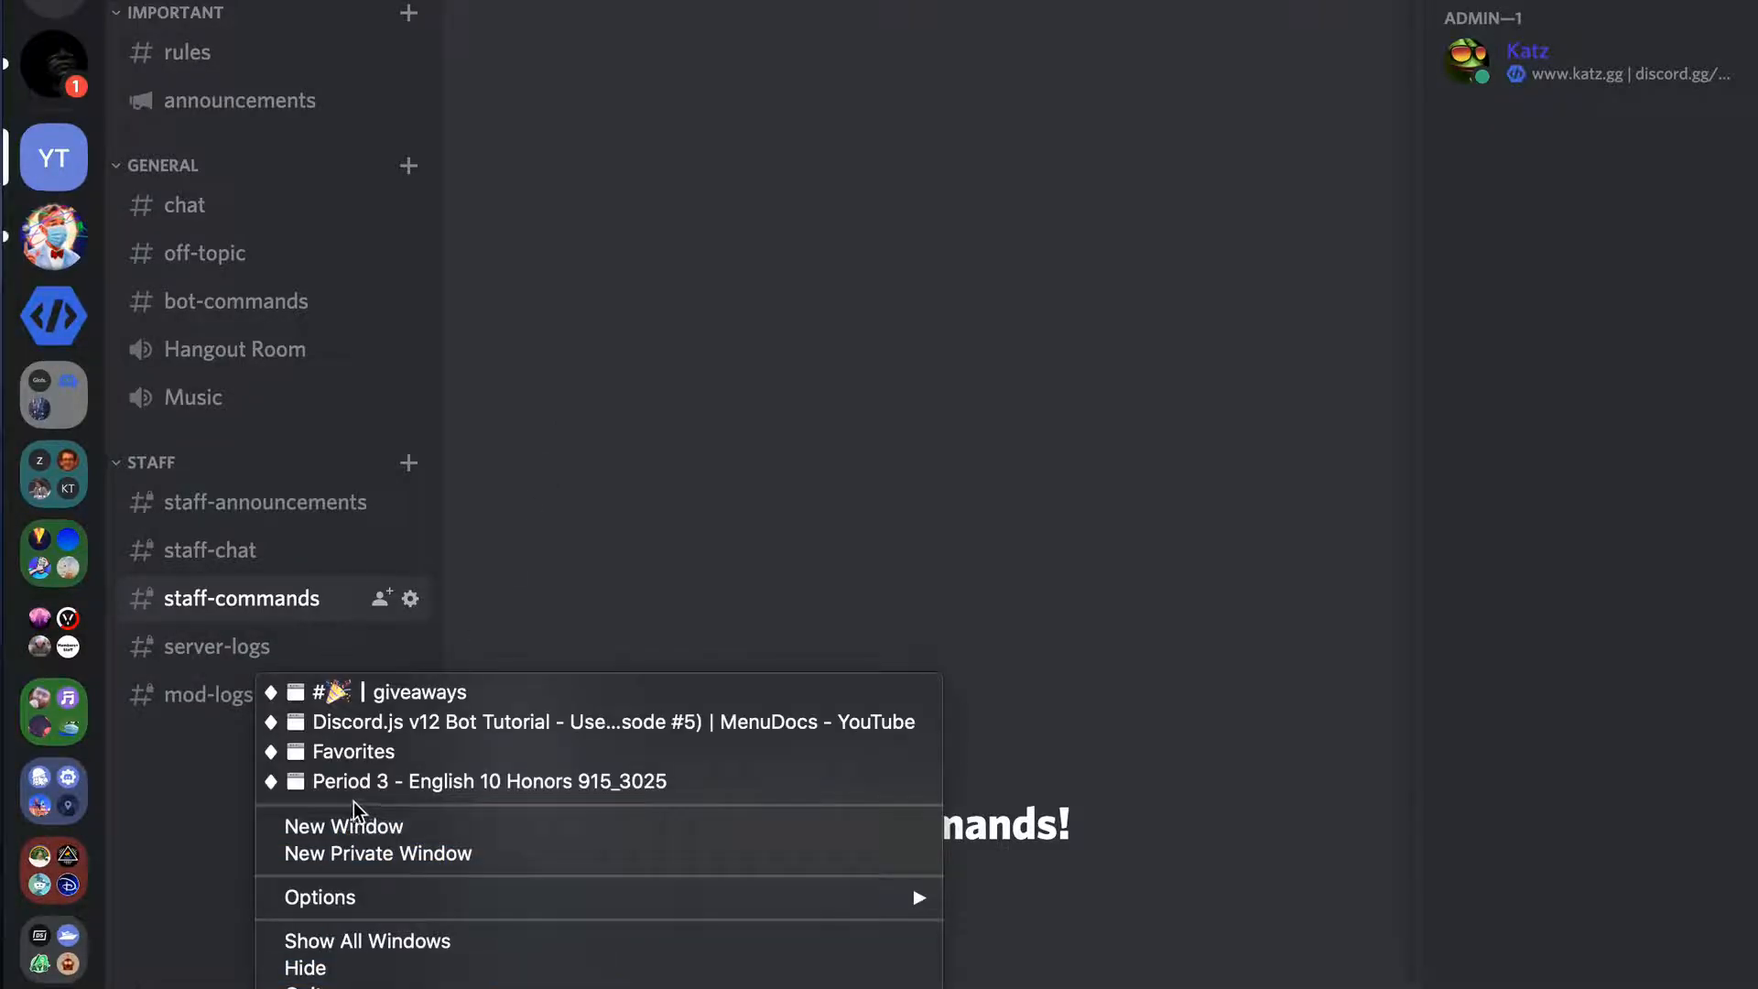
click(344, 752)
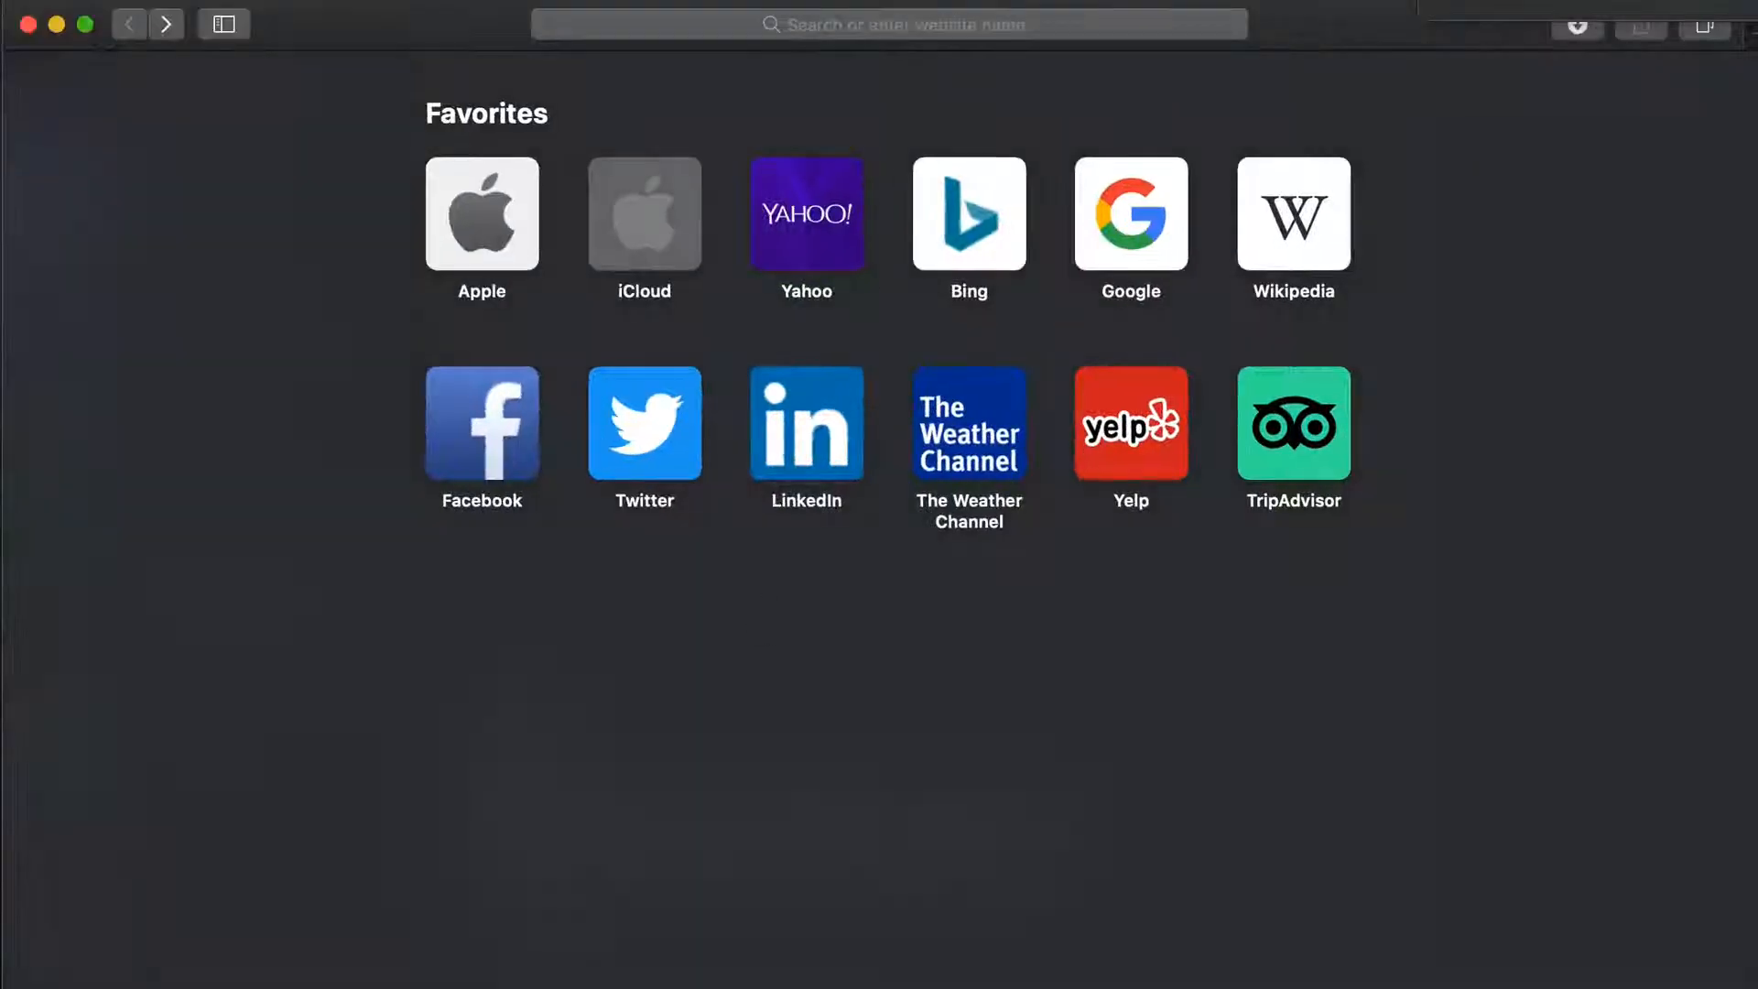
click(881, 26)
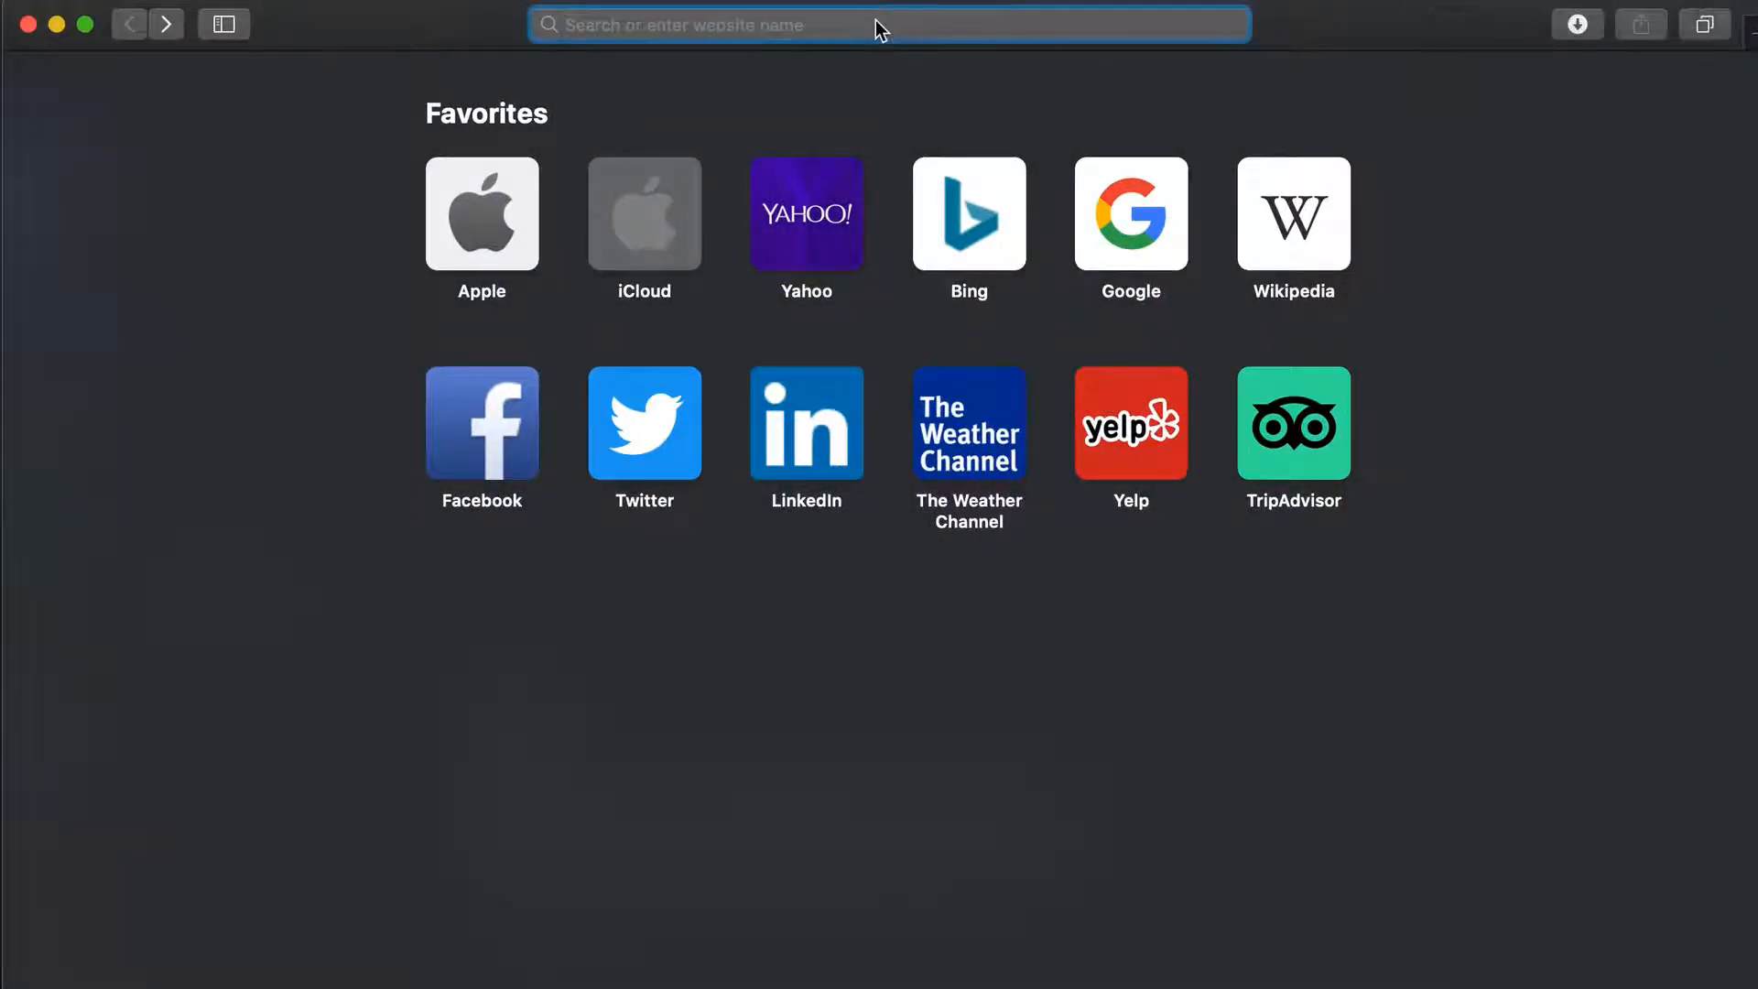
text(carl.gg)
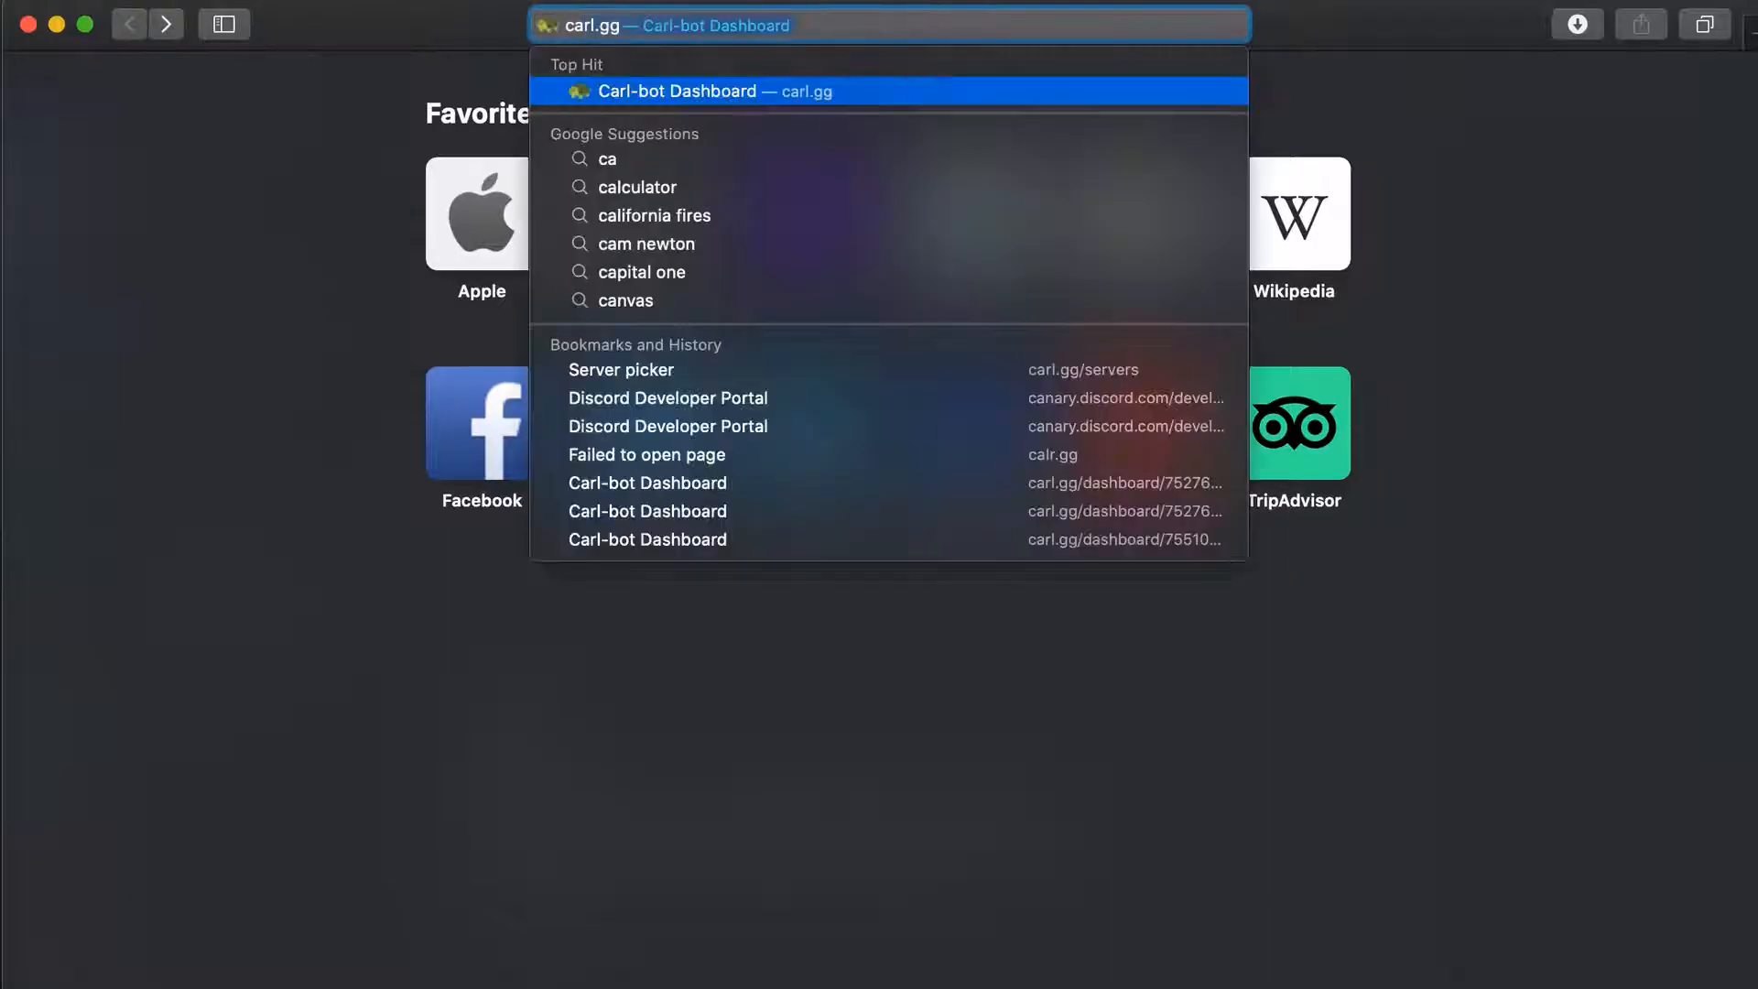
key(Return)
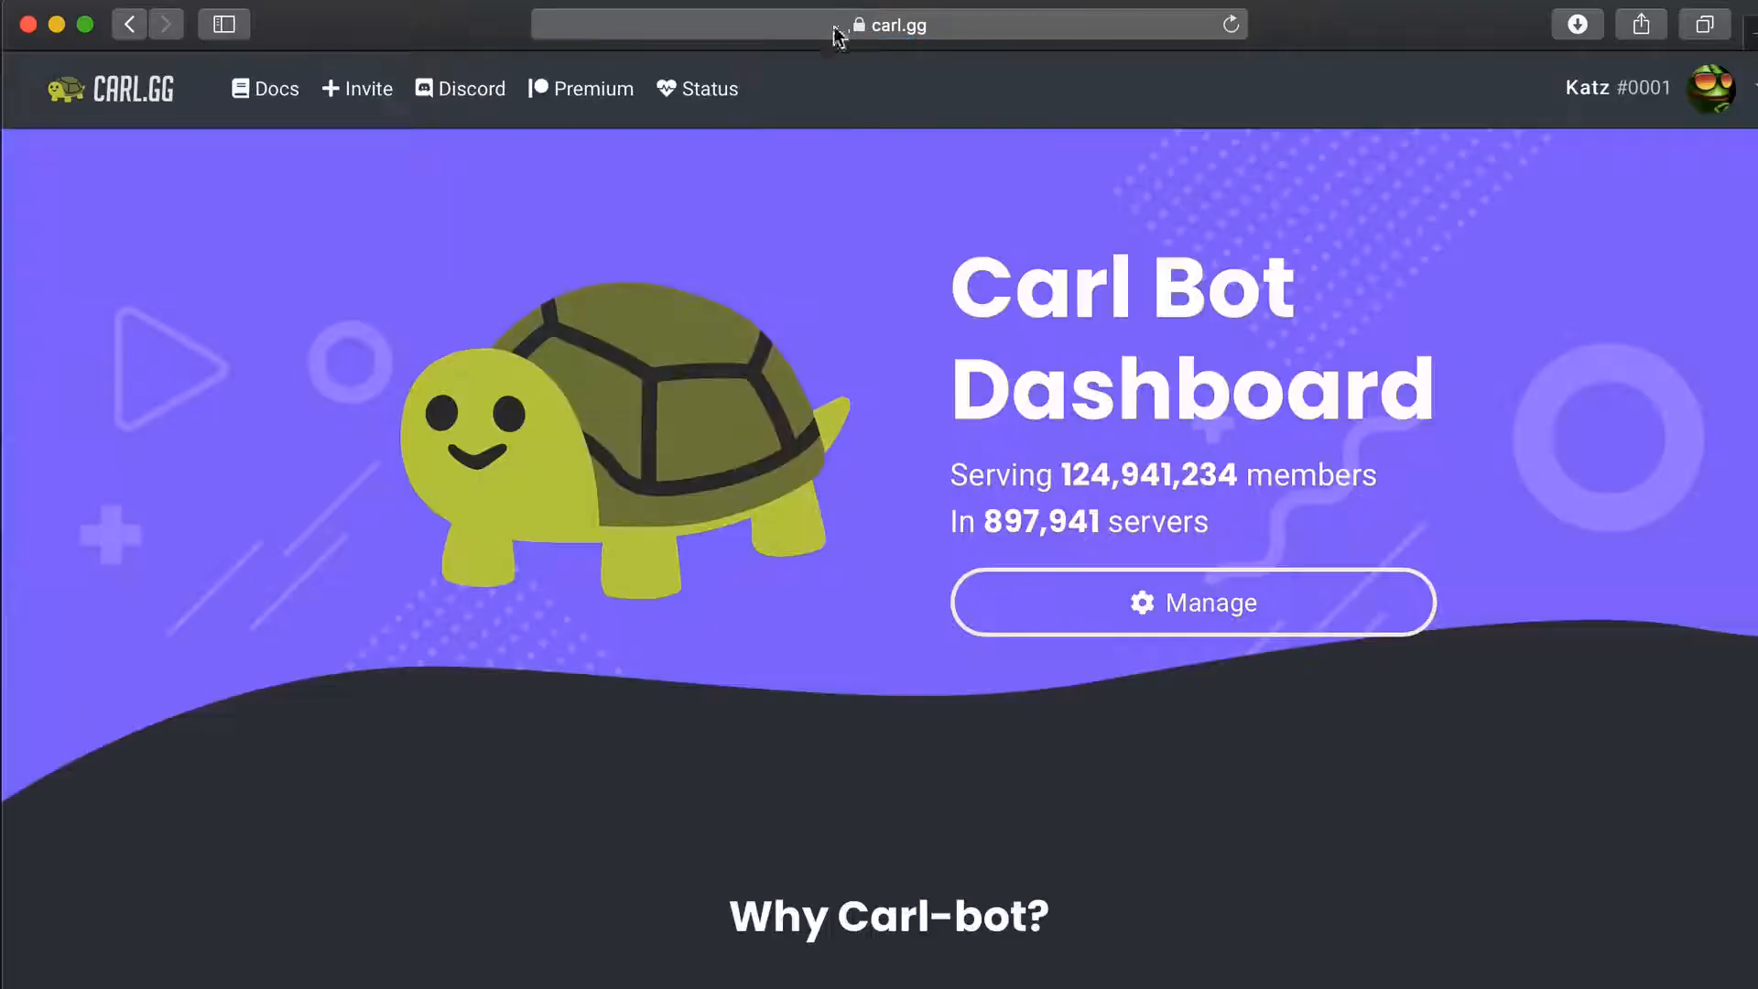
click(1166, 611)
scroll(668, 629, down, 1)
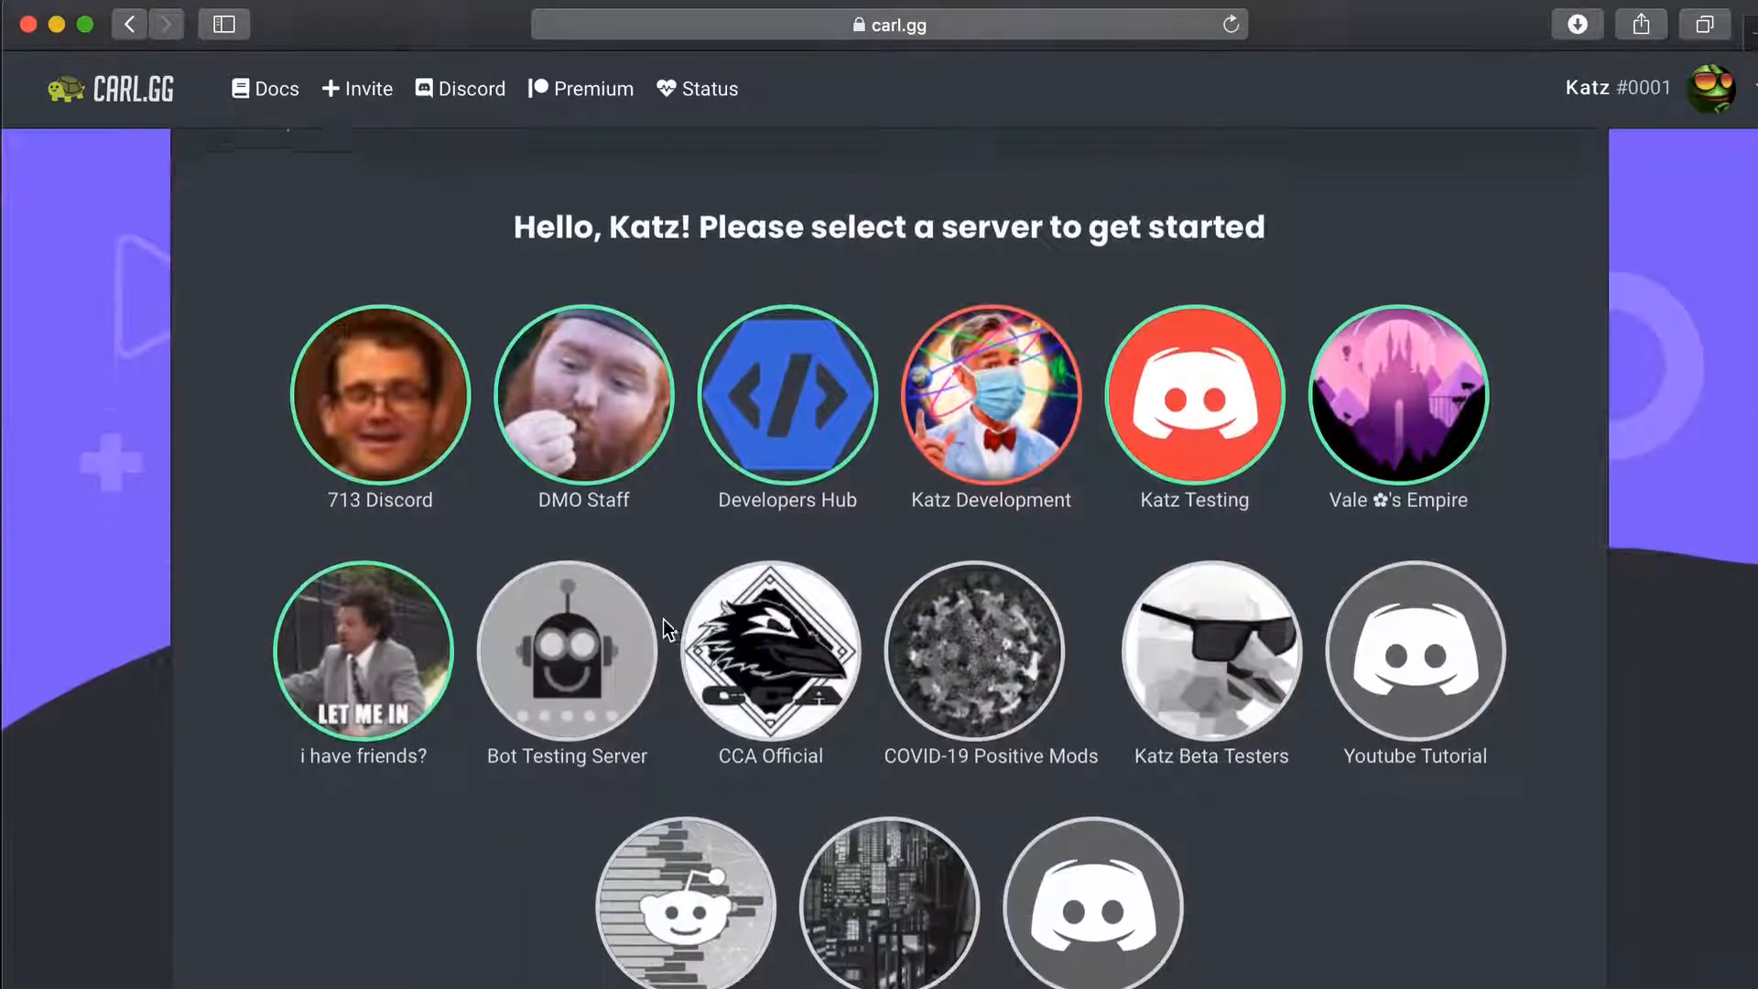
Start adding Carl-bot to the Youtube Tutorial server and continue to the permissions it requests
scroll(668, 630, down, 2)
click(1398, 530)
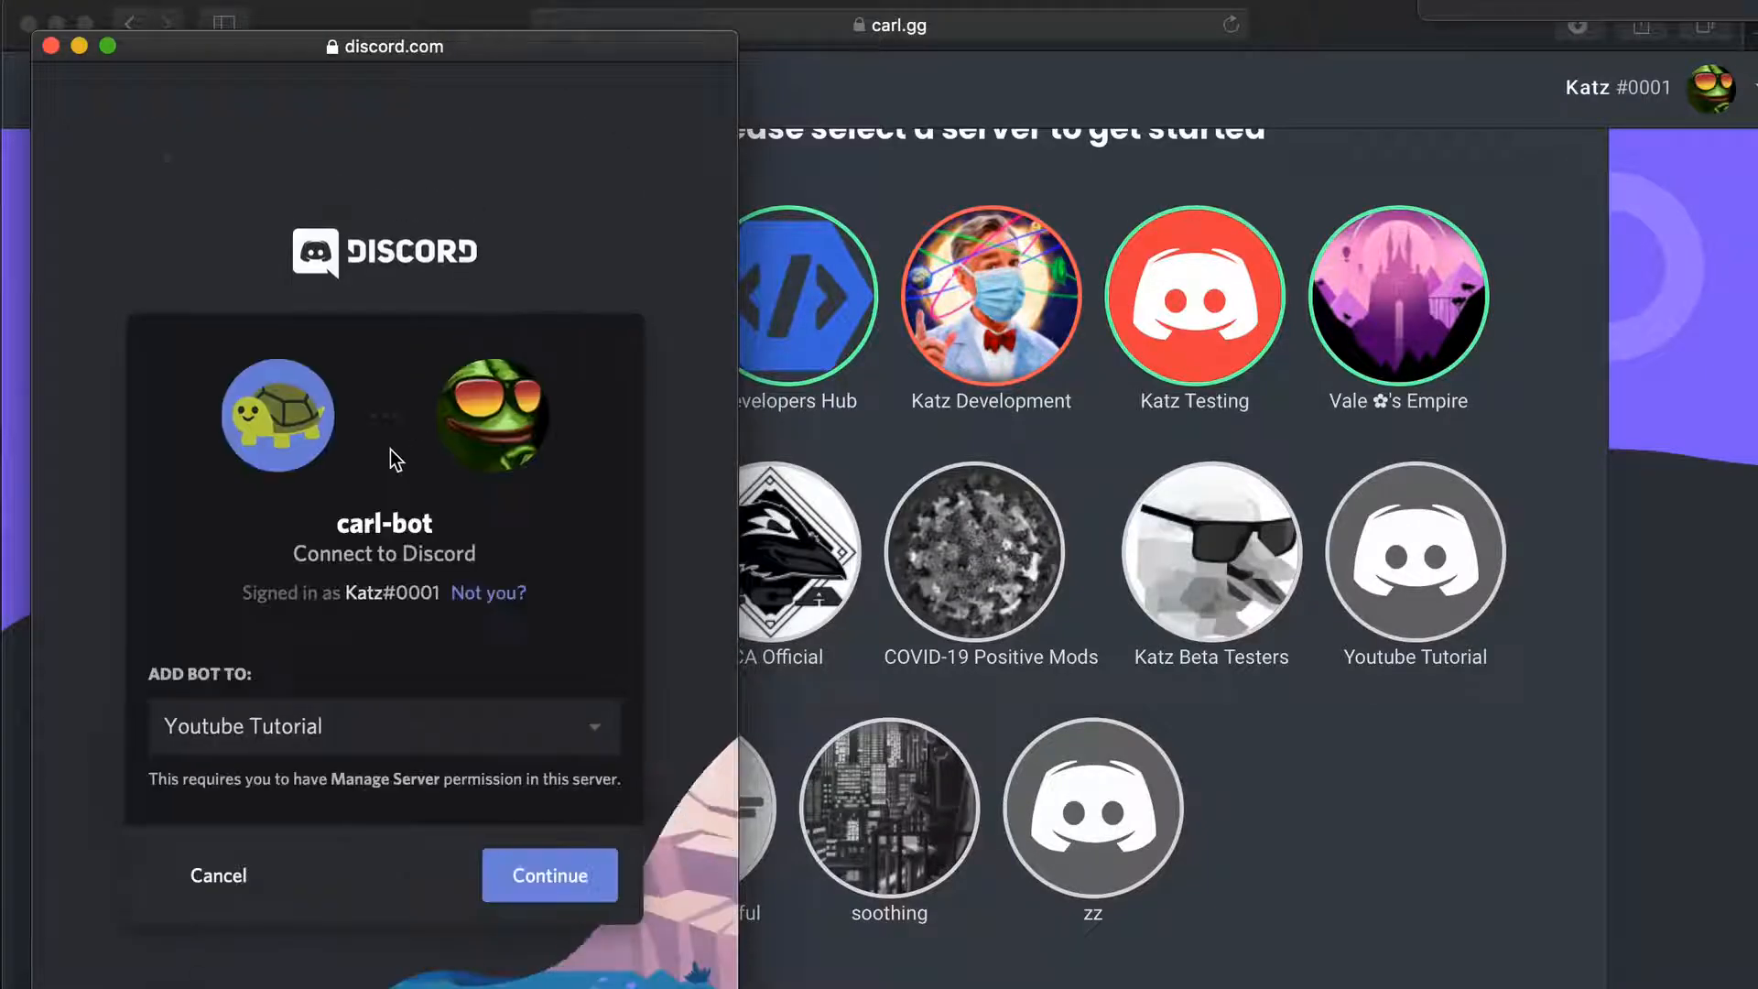
click(577, 884)
Deselect every permission requested by Carl-bot, from Administrator down to Use Voice Activity
scroll(429, 554, down, 2)
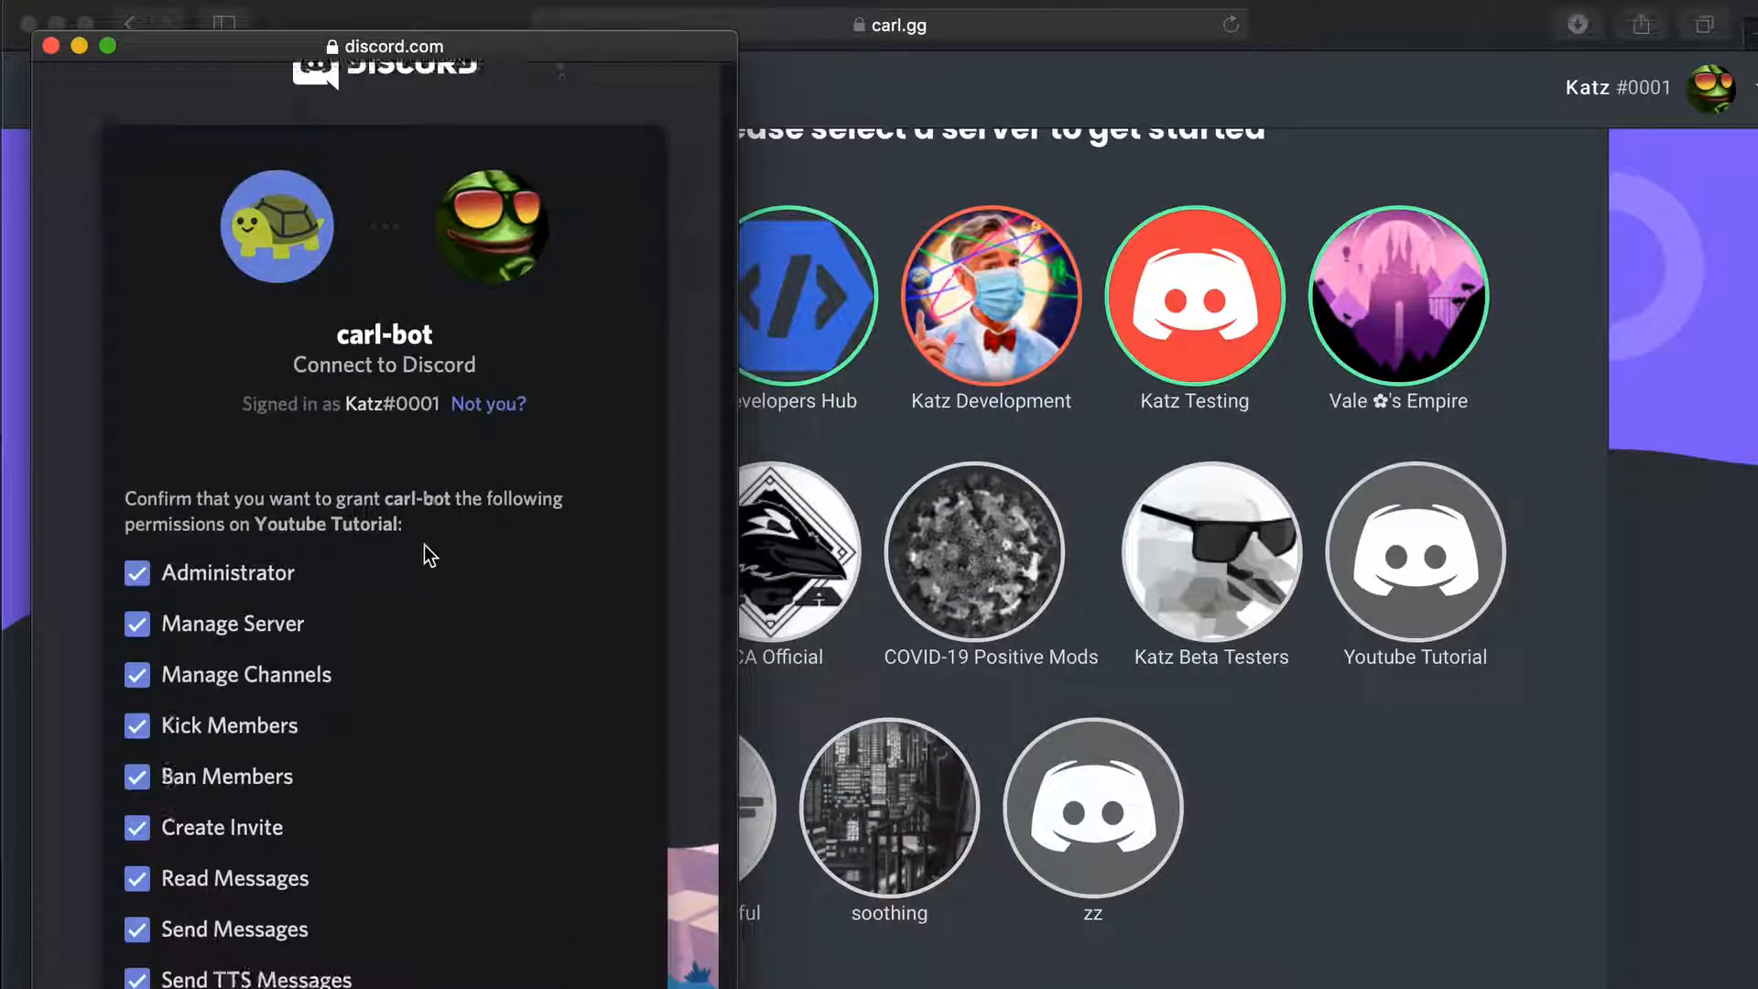
scroll(425, 545, down, 2)
scroll(424, 546, up, 1)
scroll(425, 546, down, 1)
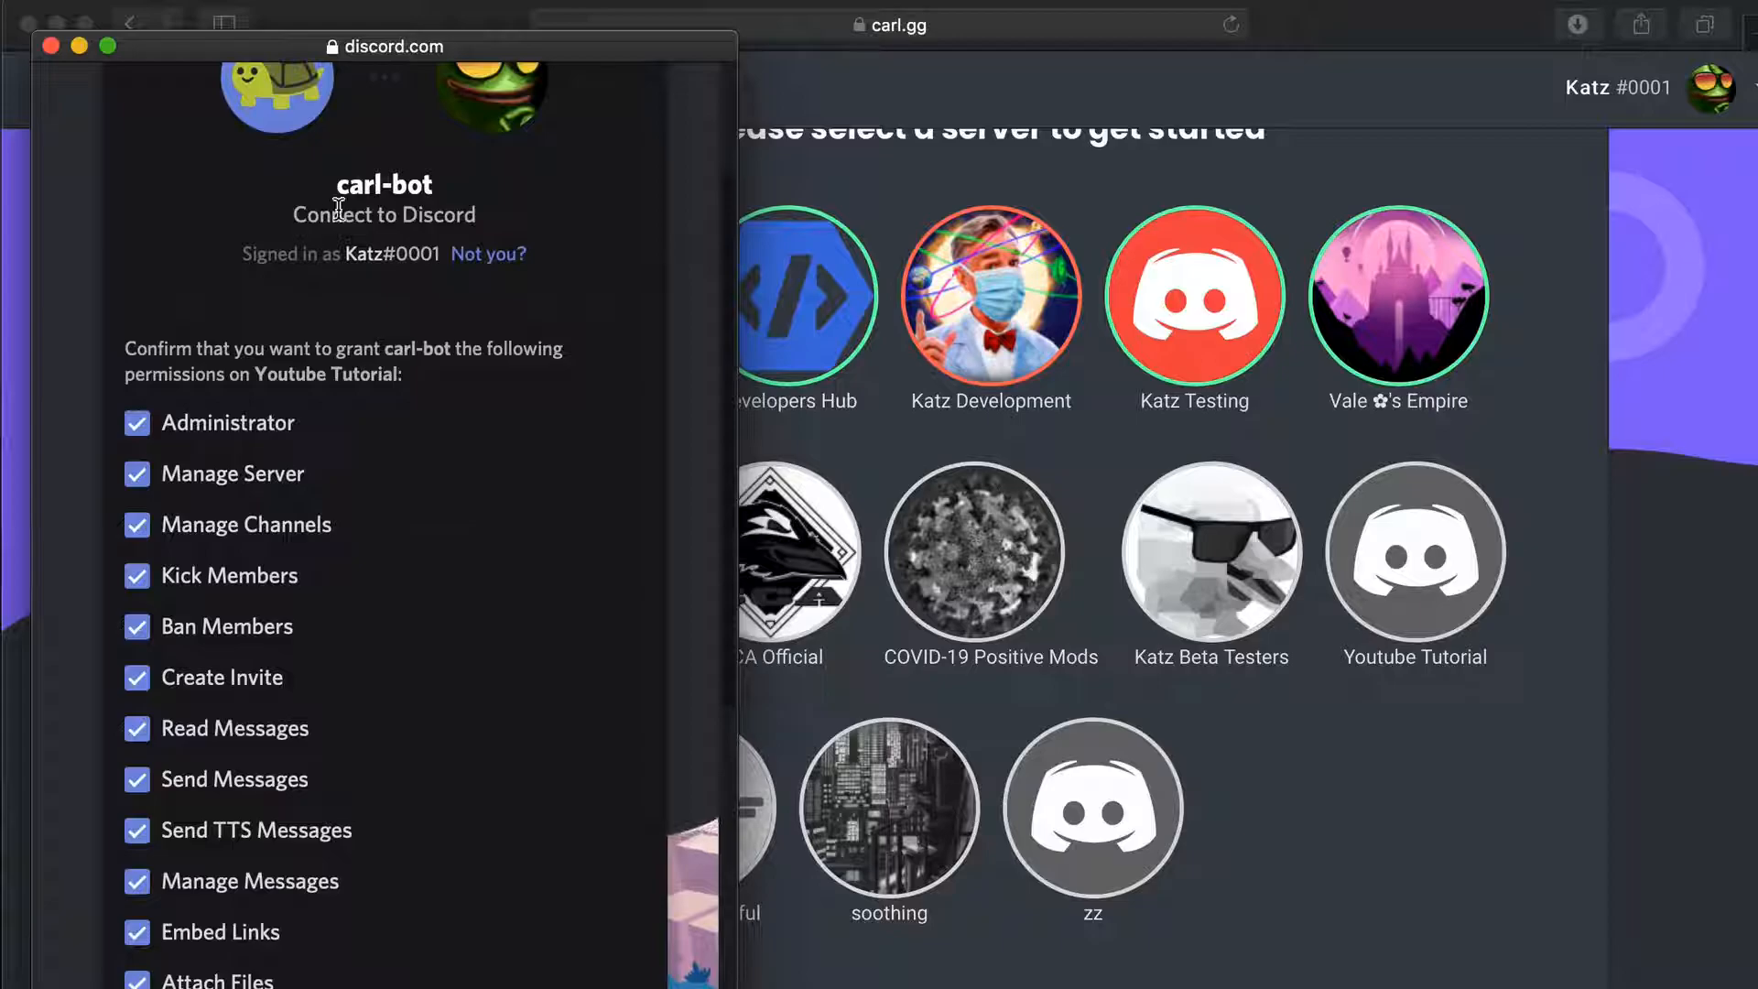
scroll(197, 312, down, 2)
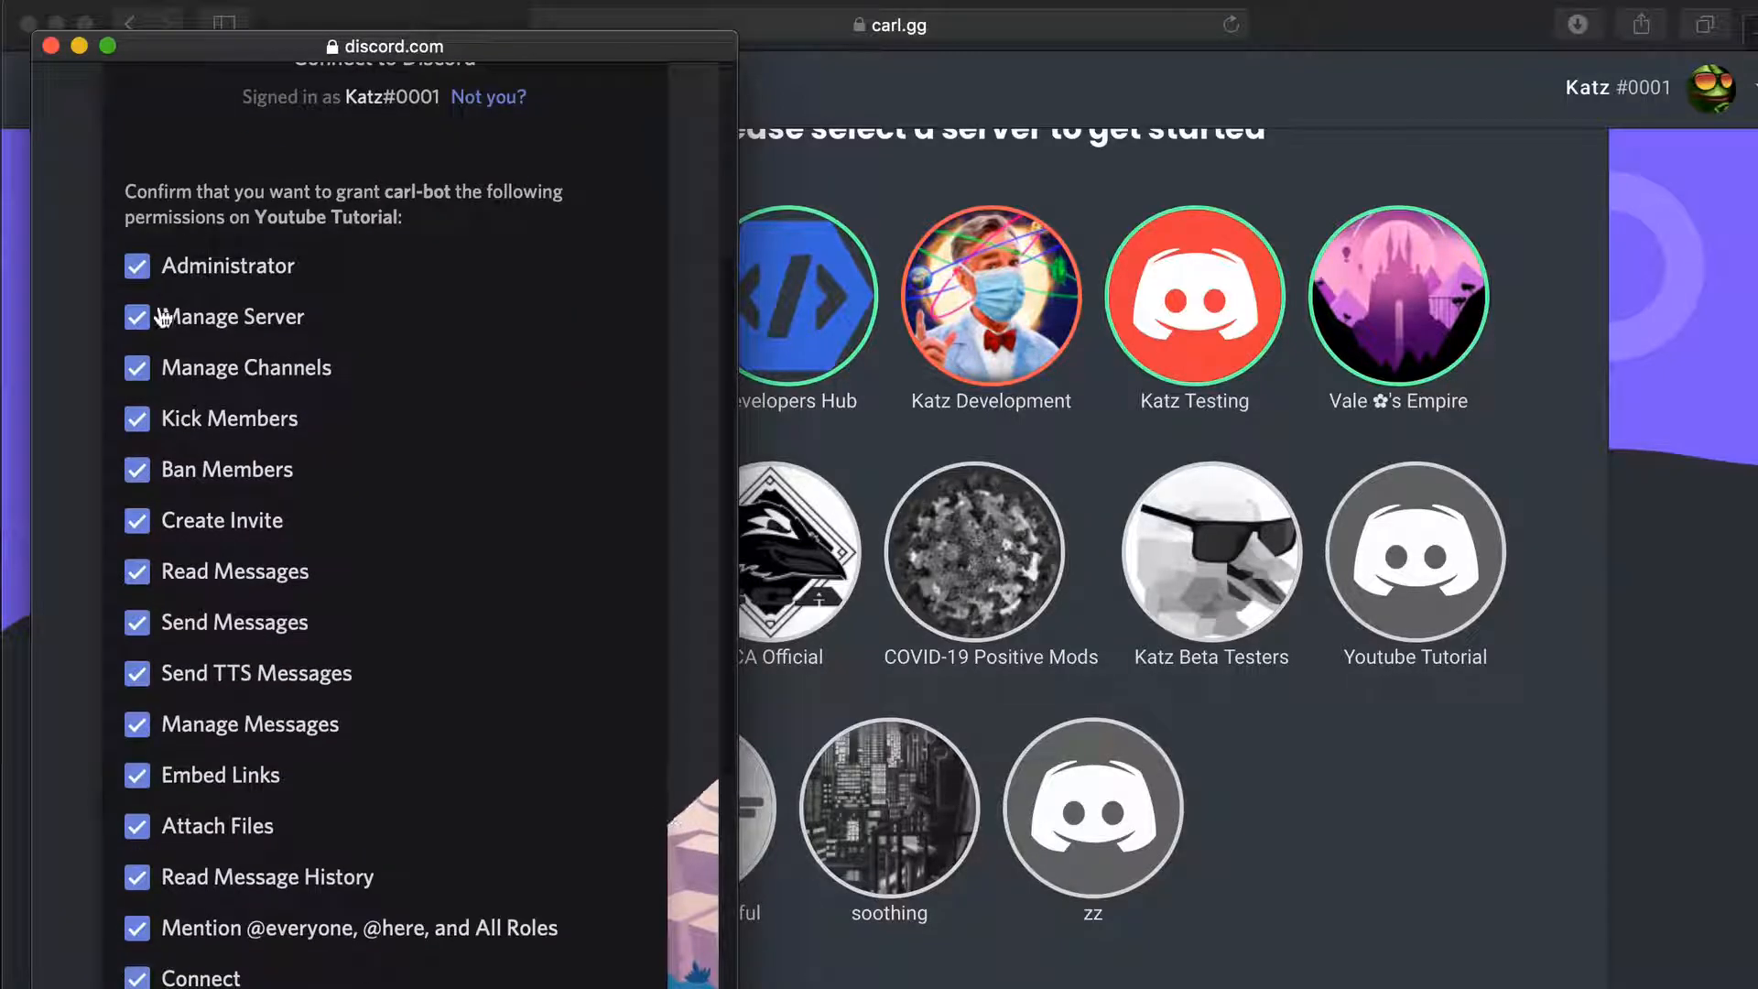
scroll(140, 402, down, 3)
scroll(133, 375, up, 3)
click(137, 240)
click(137, 291)
click(138, 342)
click(137, 393)
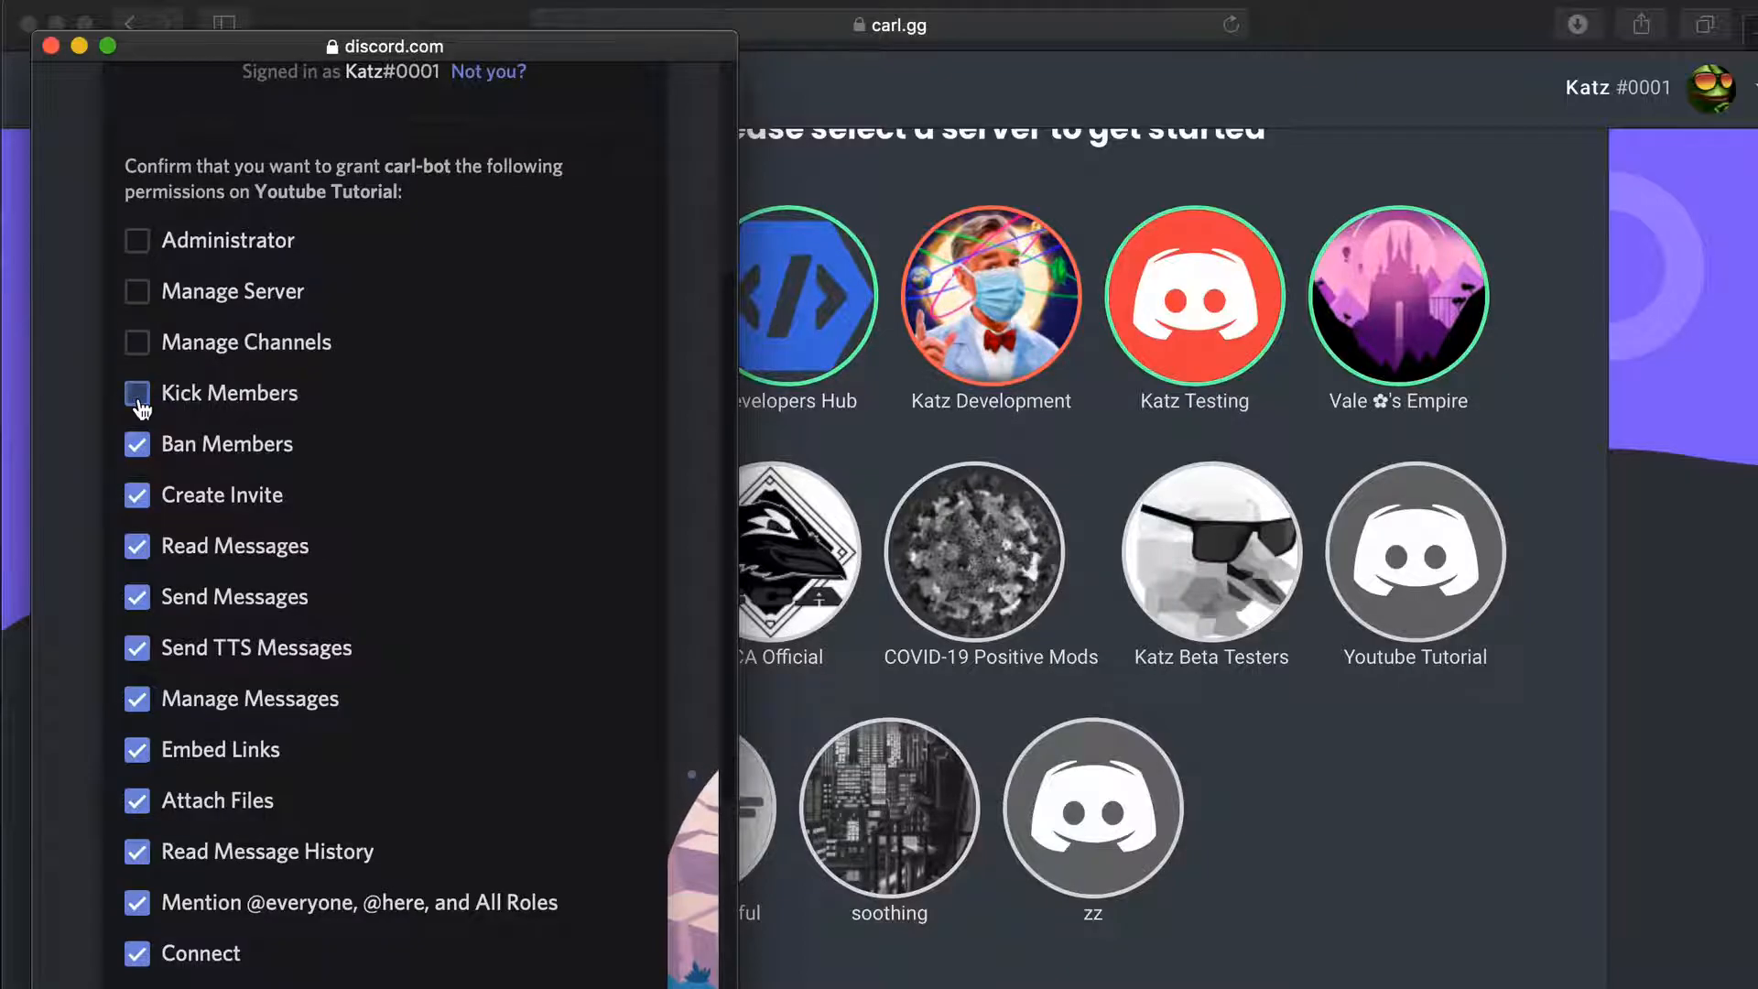
scroll(140, 407, down, 2)
click(137, 322)
click(137, 373)
click(138, 424)
click(137, 475)
click(137, 526)
click(137, 577)
click(137, 628)
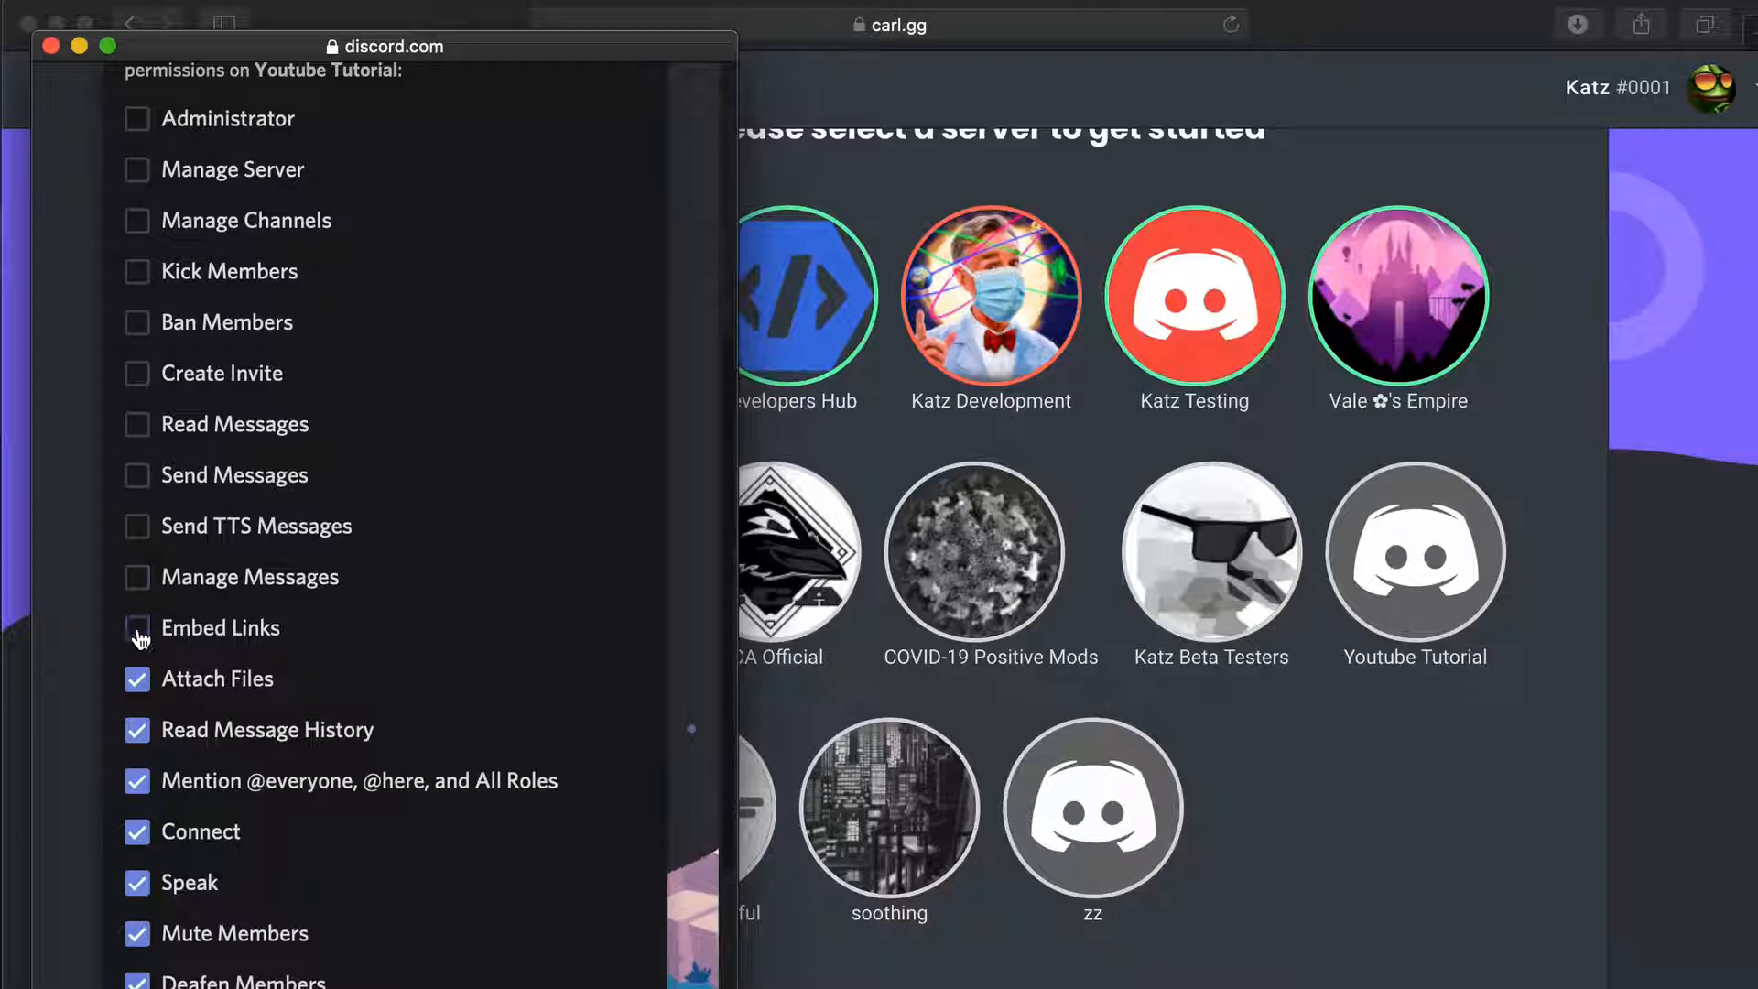
scroll(142, 638, down, 3)
click(137, 524)
click(138, 577)
click(138, 628)
click(137, 679)
click(138, 728)
click(138, 772)
click(137, 822)
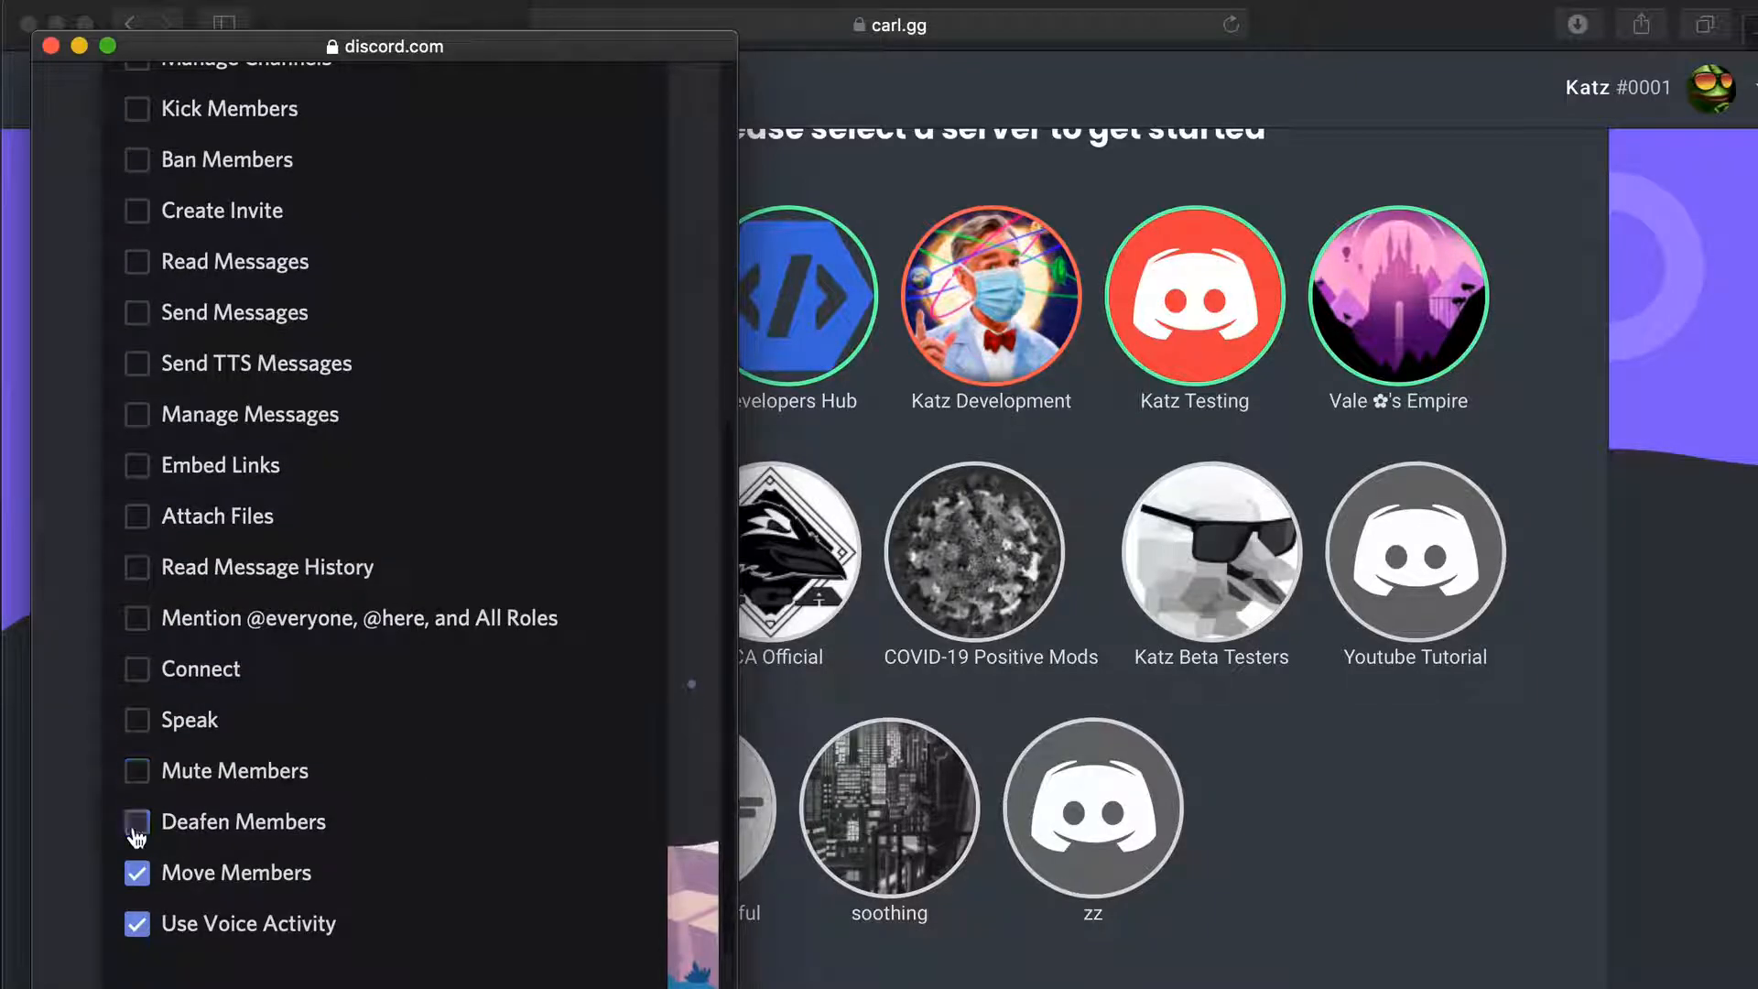
click(138, 873)
click(137, 924)
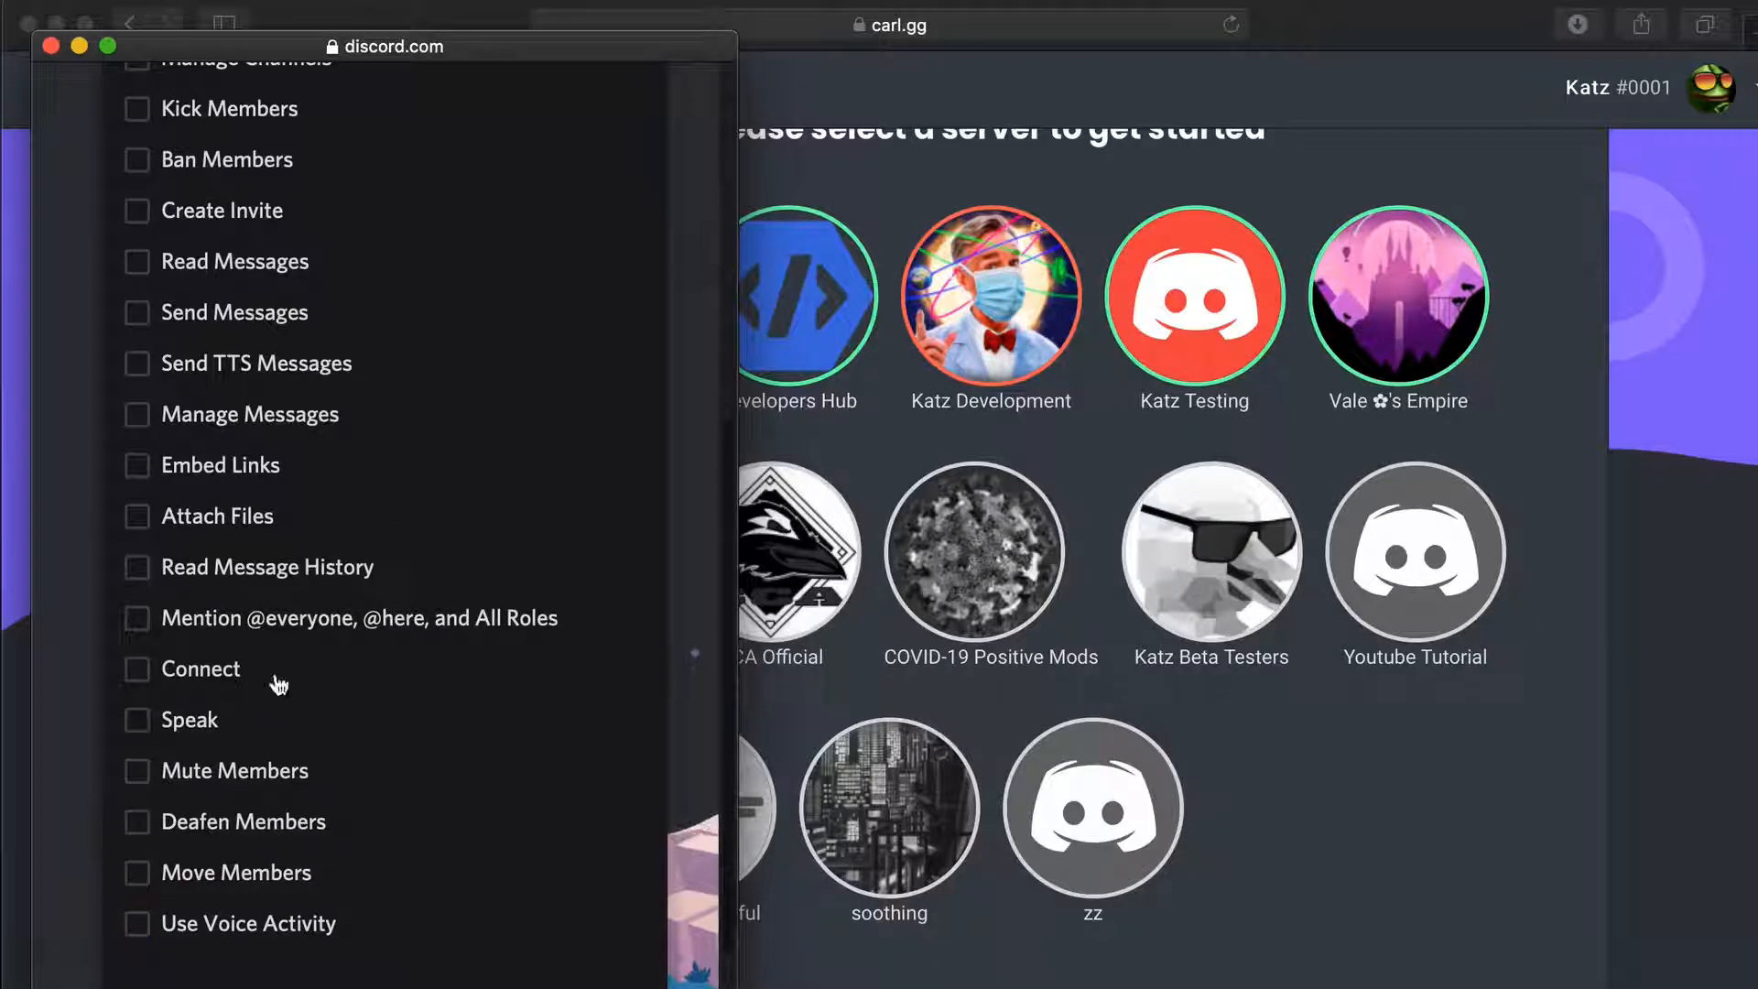
scroll(239, 287, up, 10)
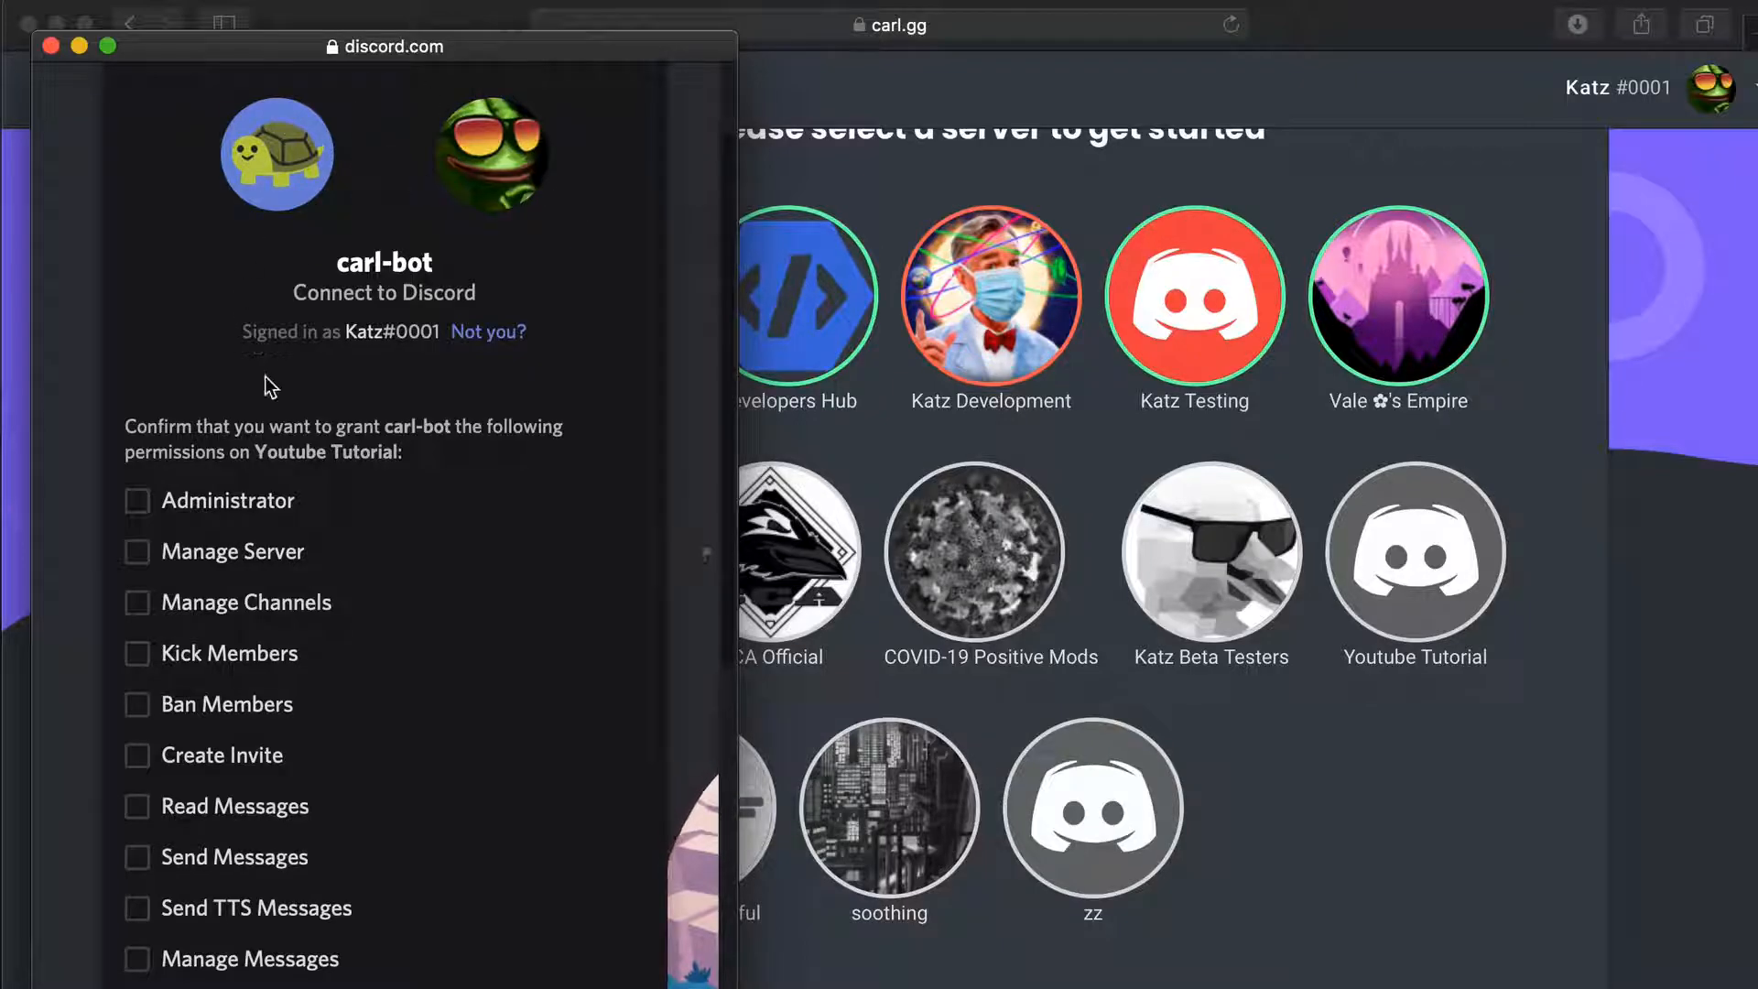
scroll(265, 377, down, 10)
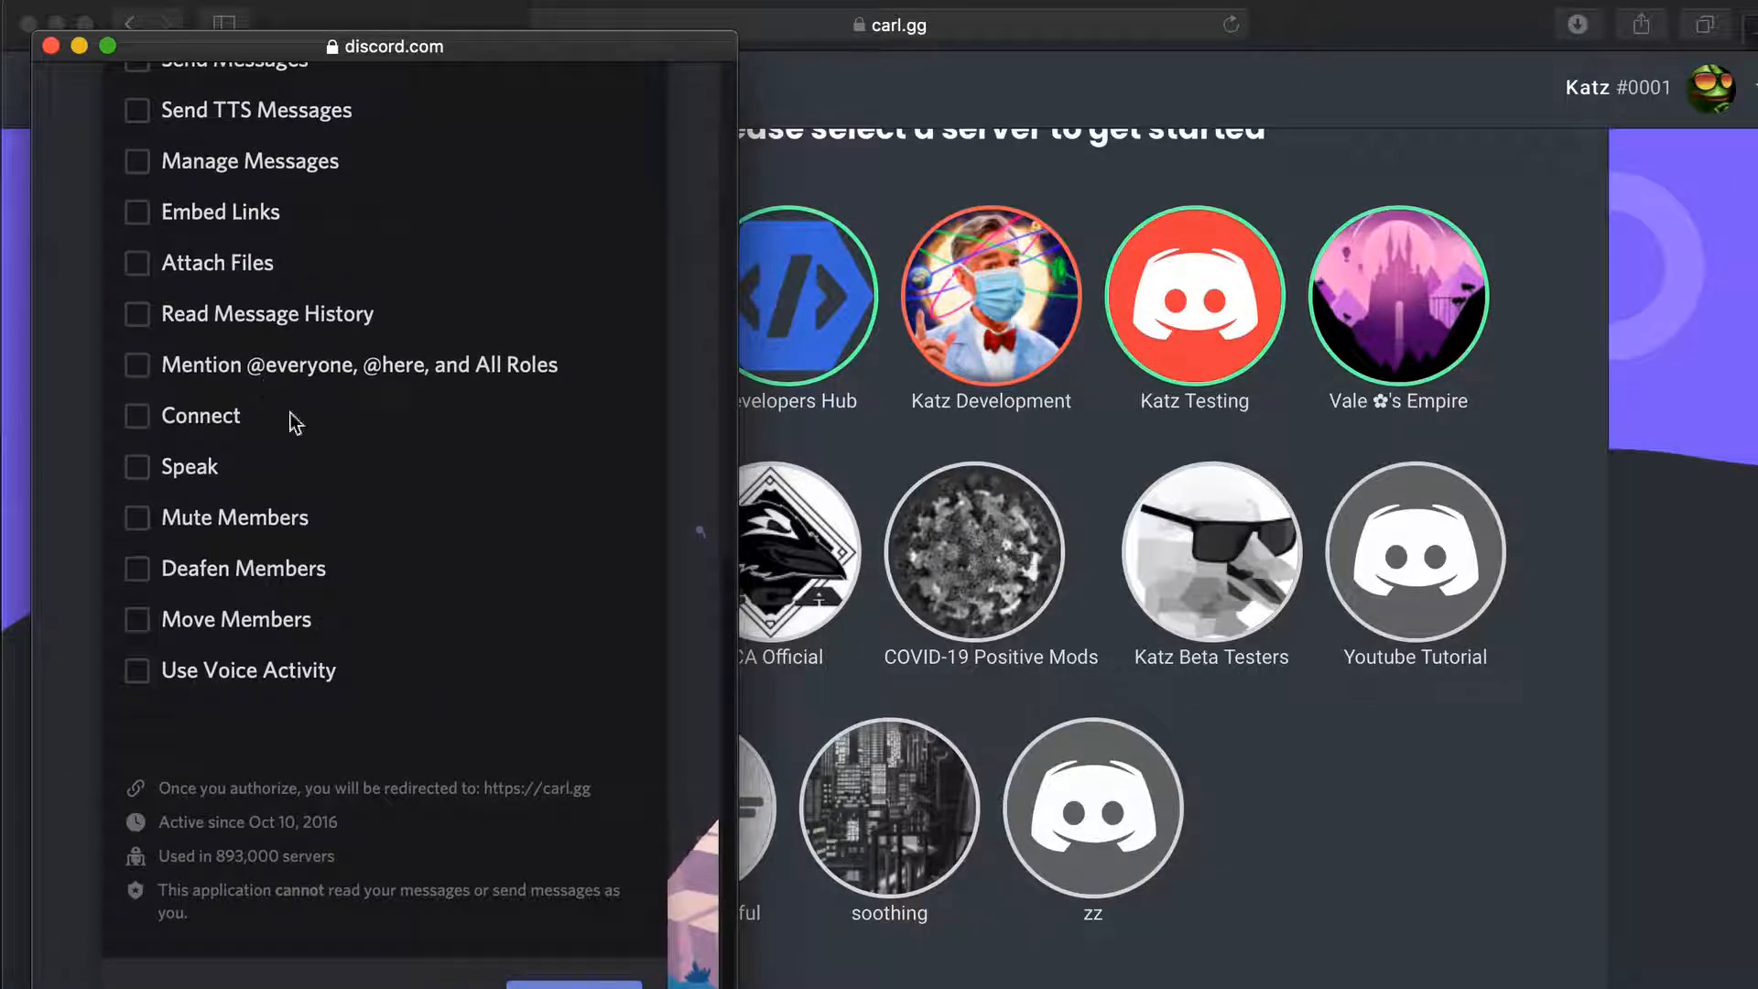
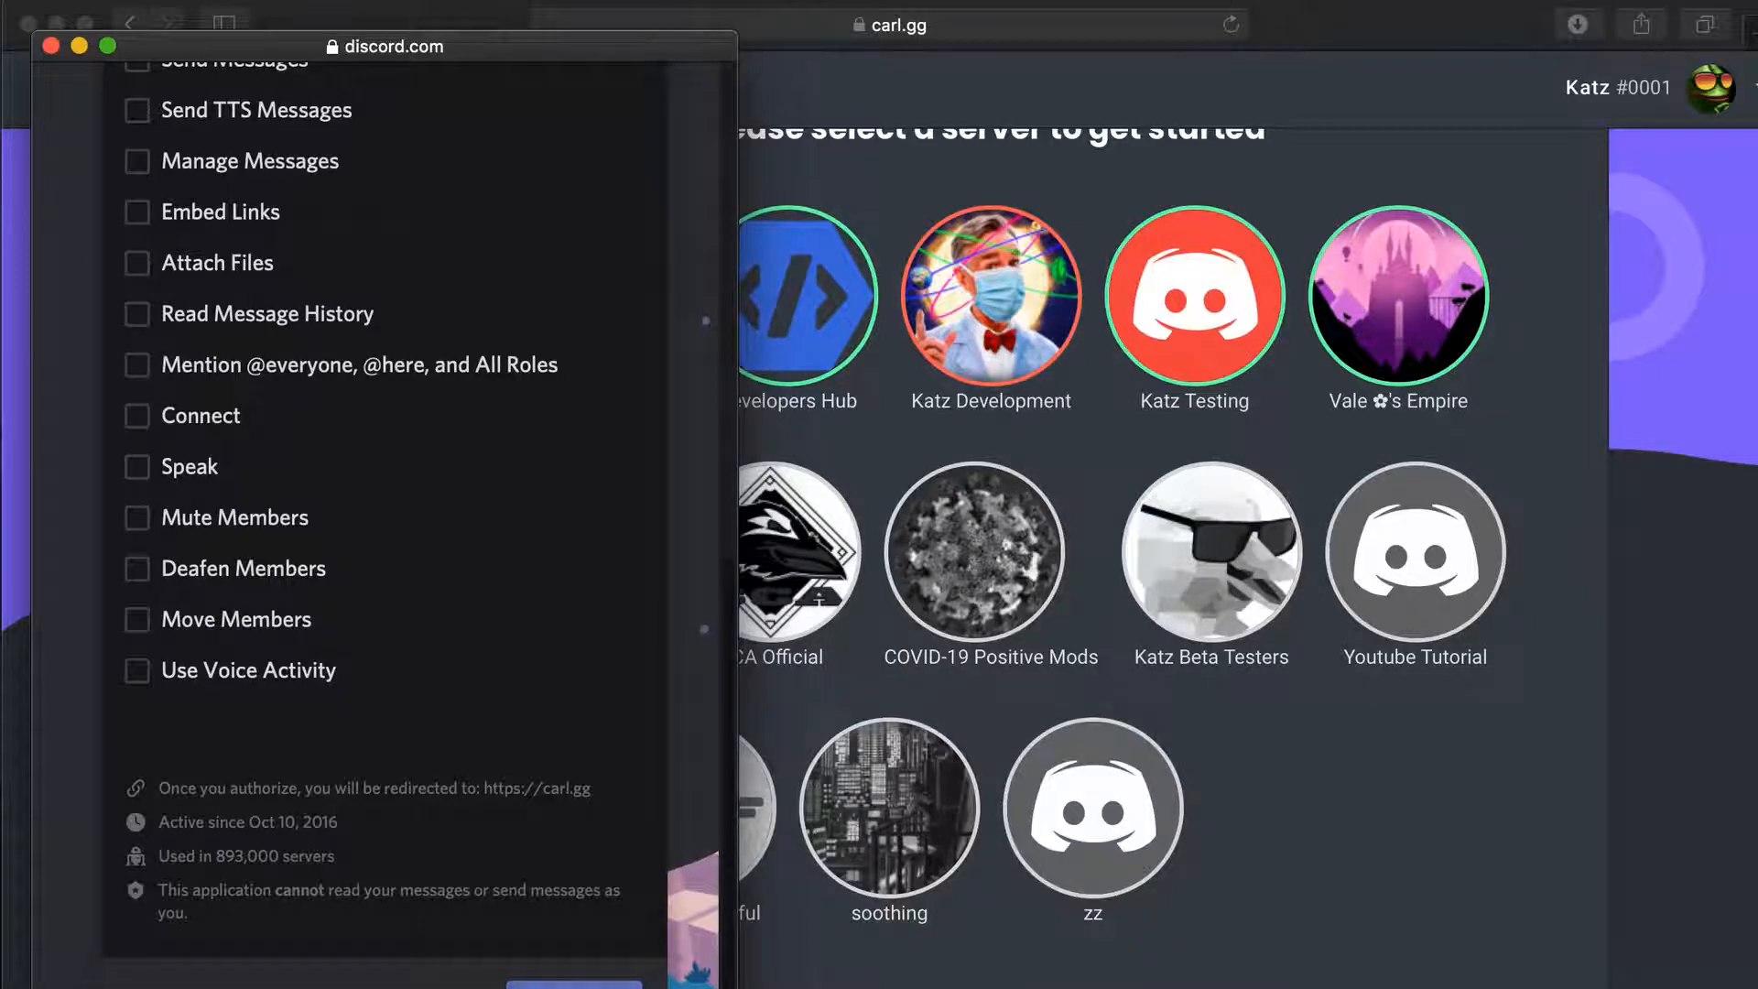
Authorize Carl-bot for the server and complete the captcha by selecting the images with motorcycles
click(574, 985)
click(223, 802)
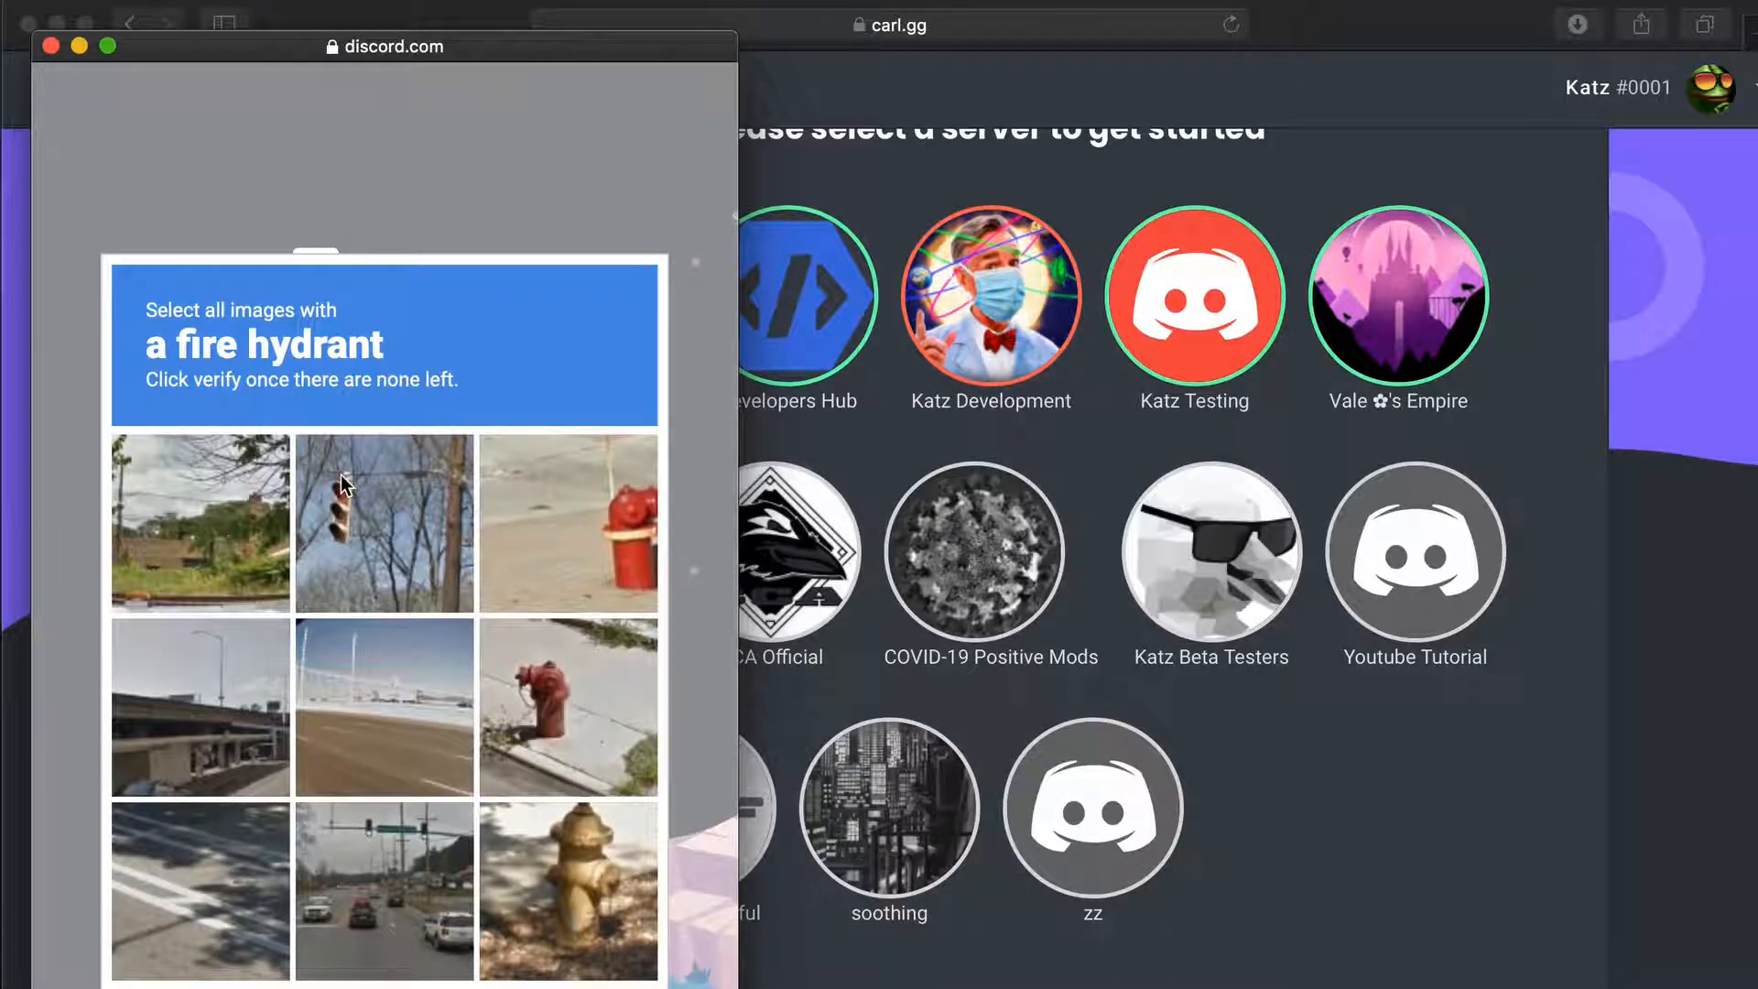
click(403, 515)
click(540, 729)
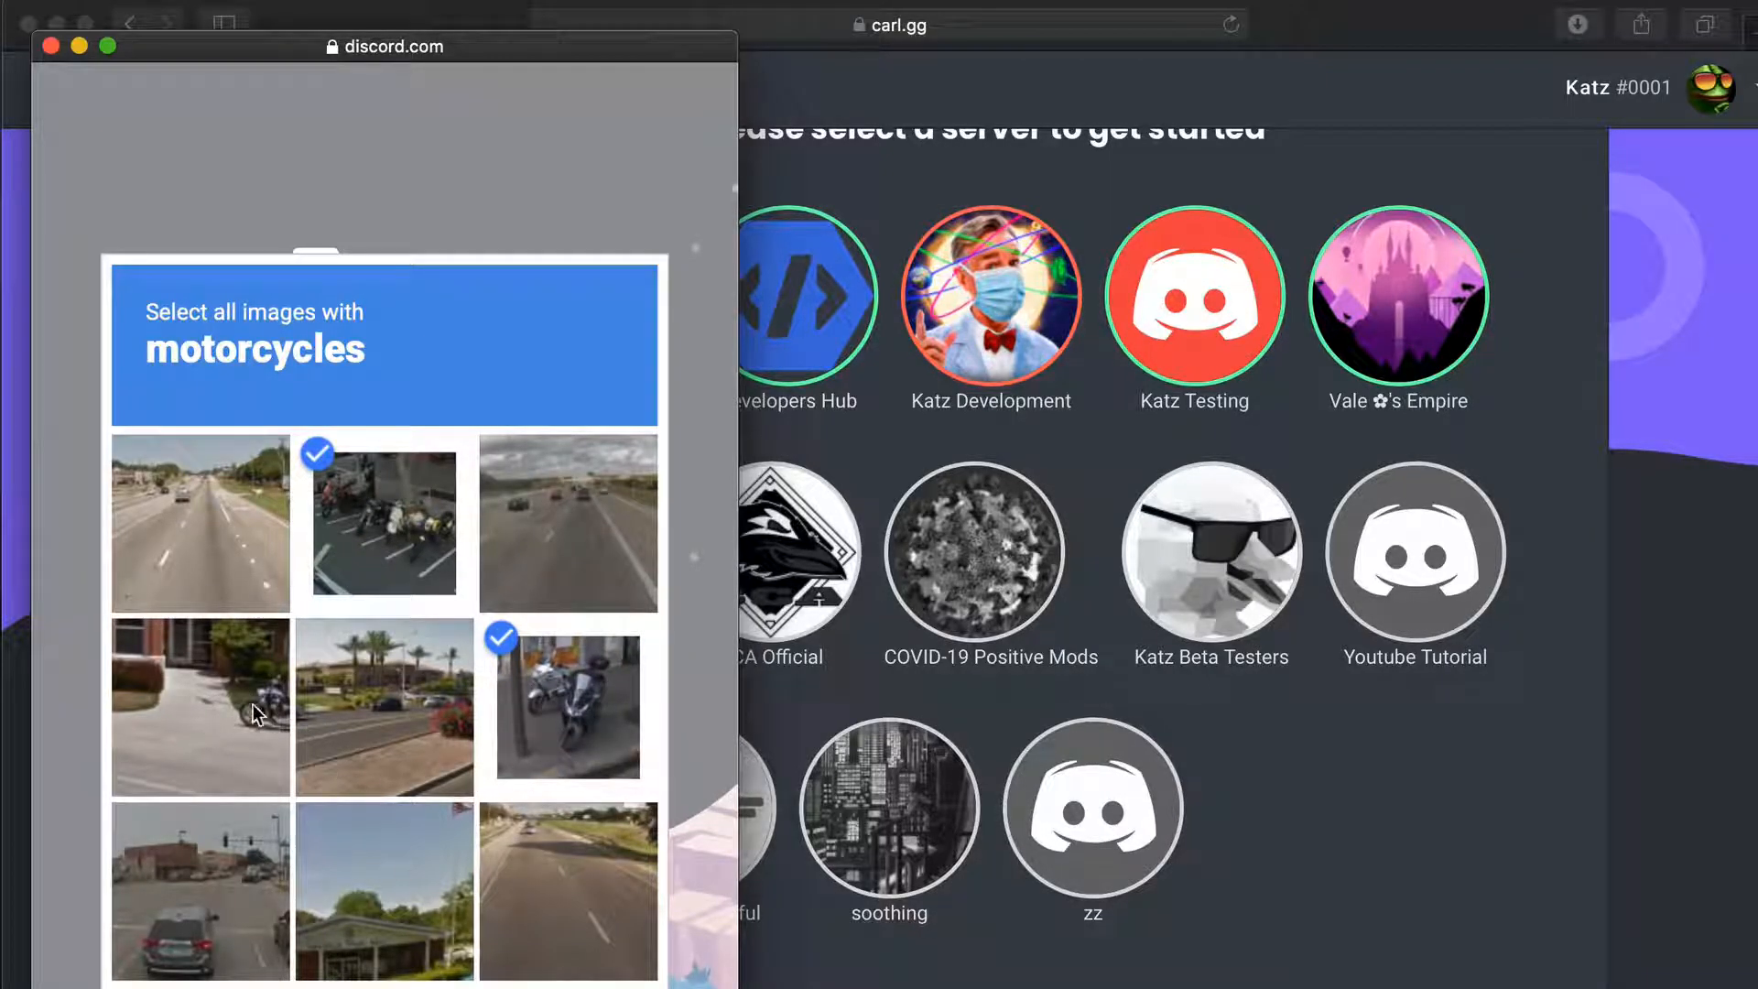
click(232, 606)
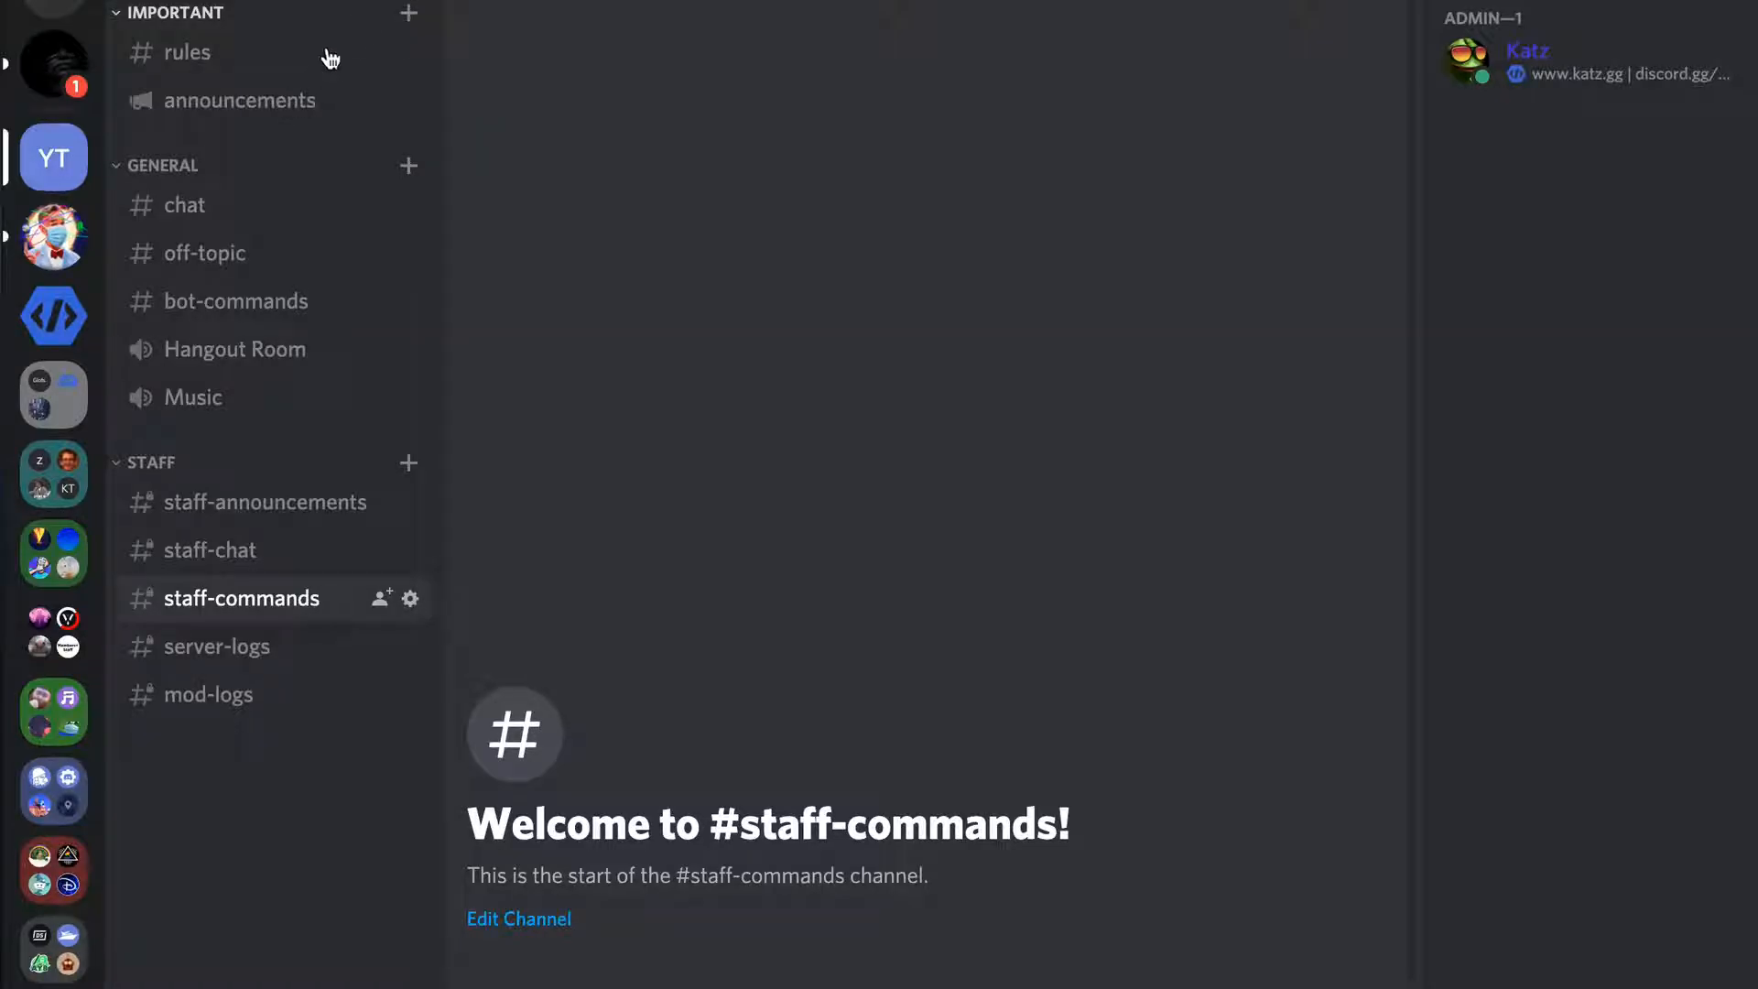
Assign the Bot role to Carl-bot in the Discord server's member settings and close the settings
click(348, 2)
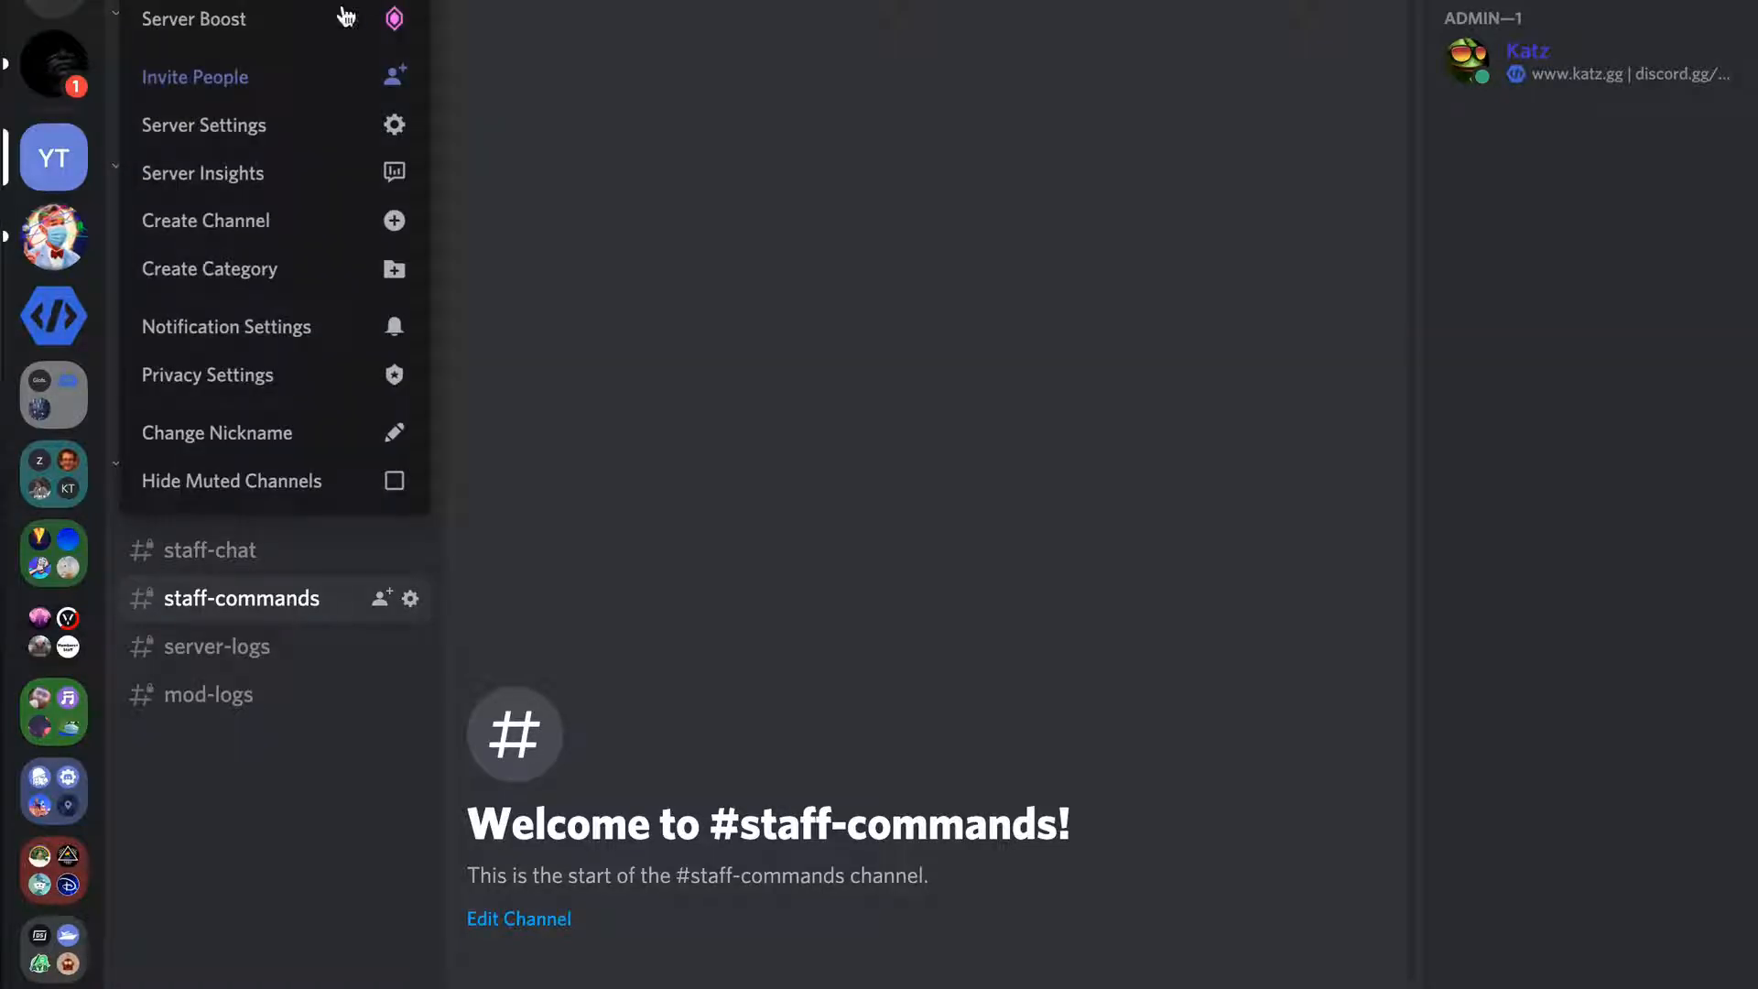
click(225, 125)
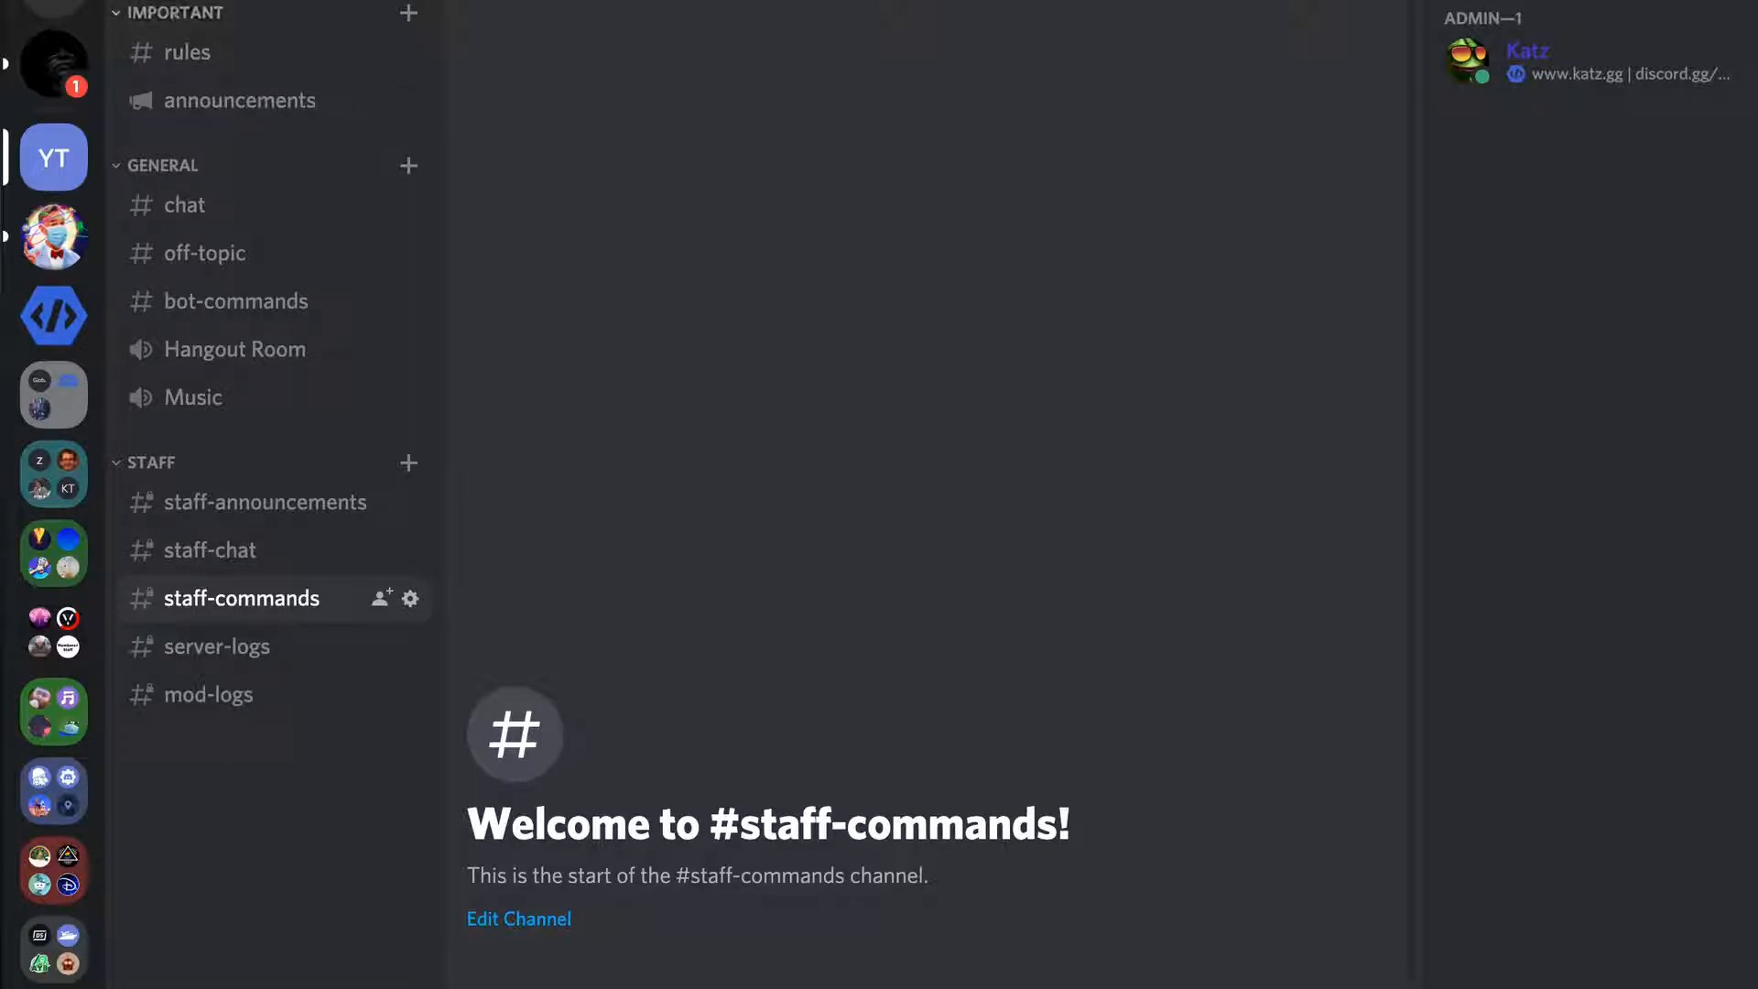
click(275, 2)
click(240, 122)
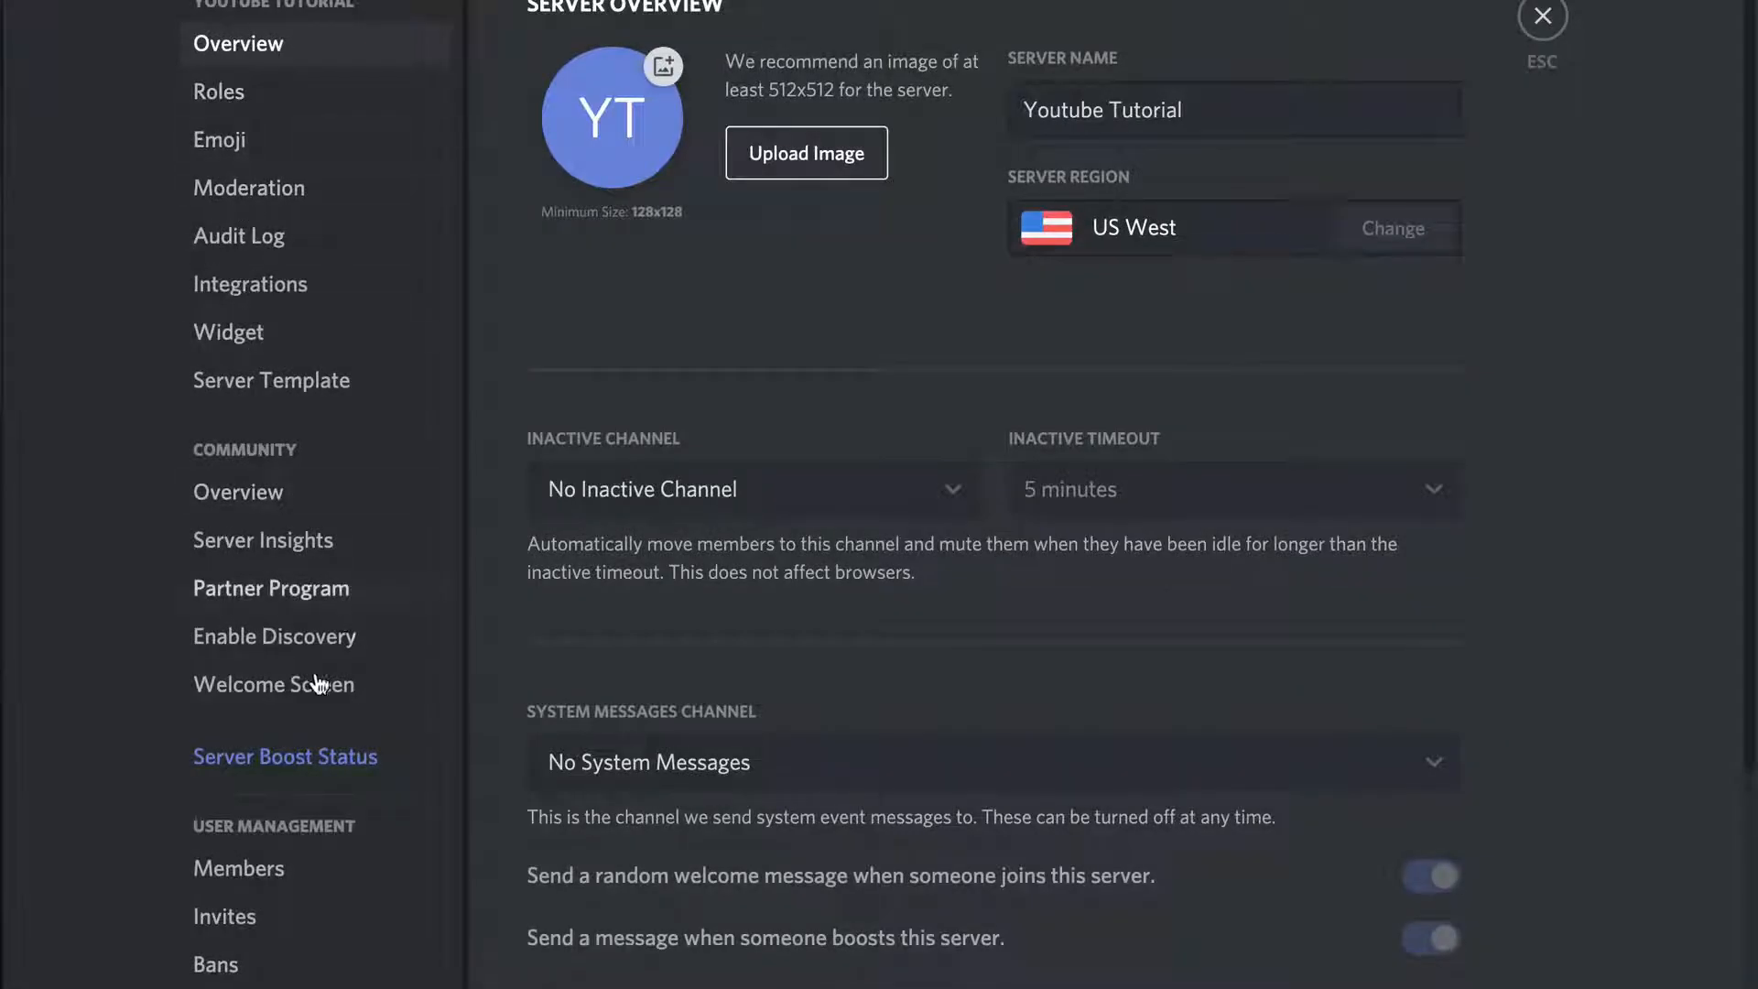
click(271, 876)
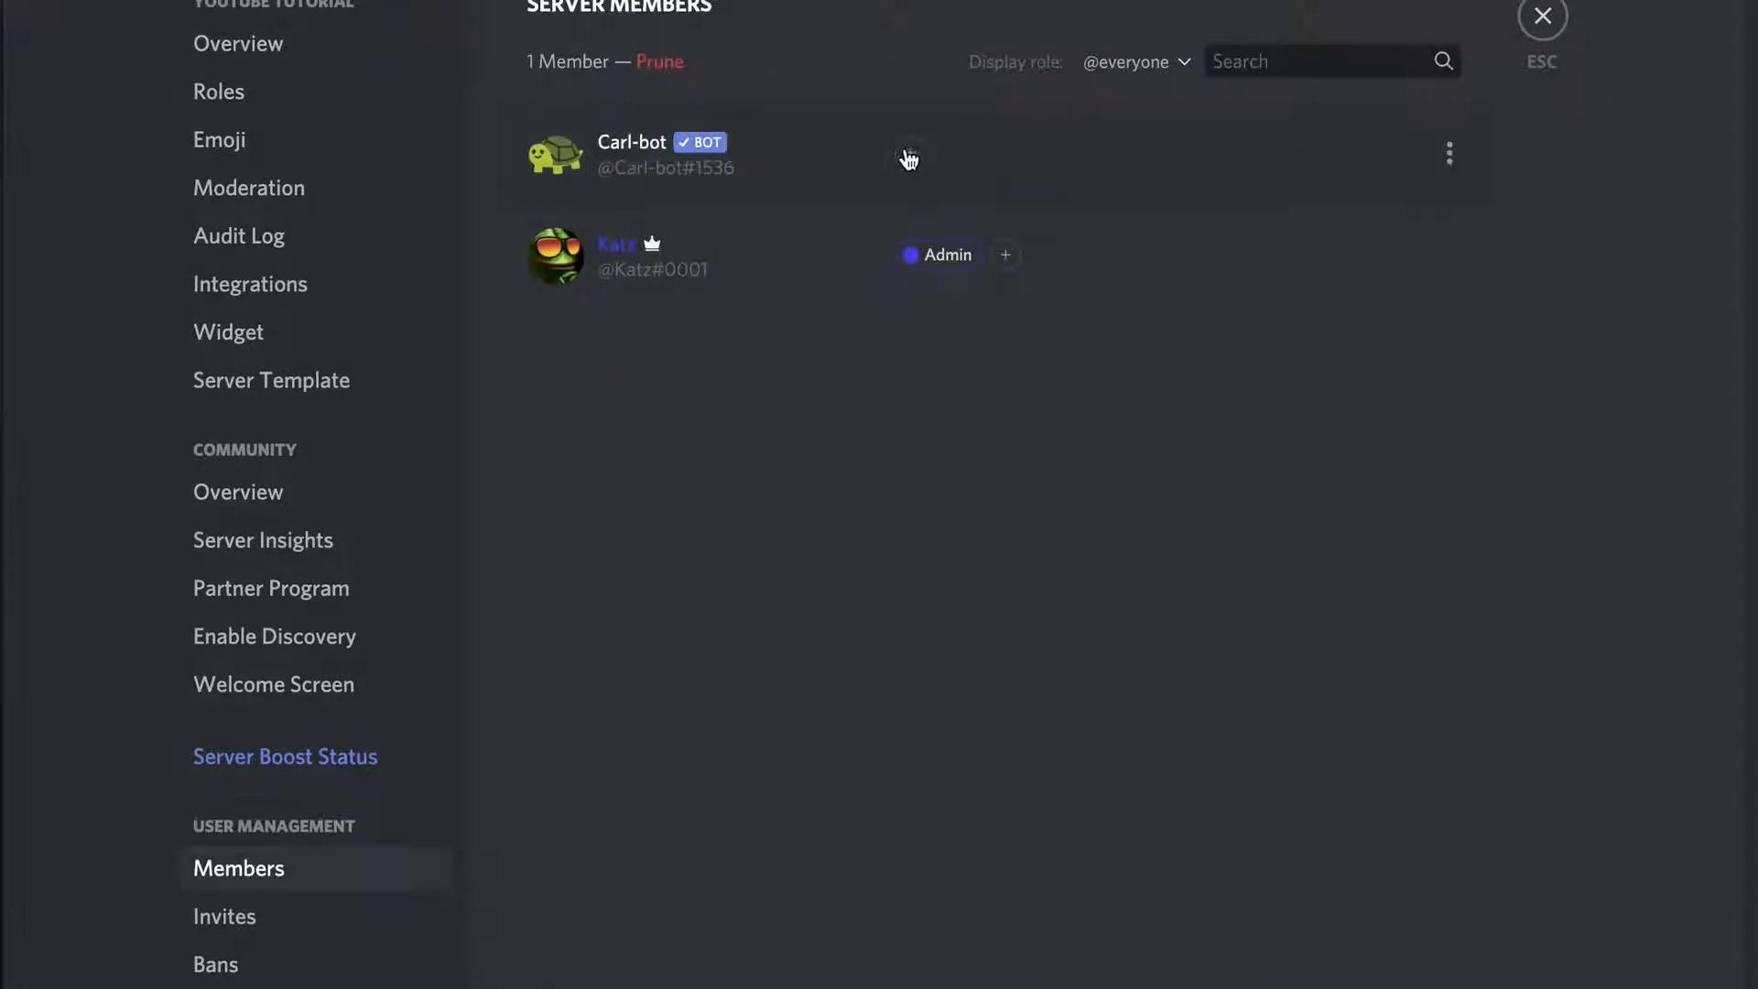
click(910, 153)
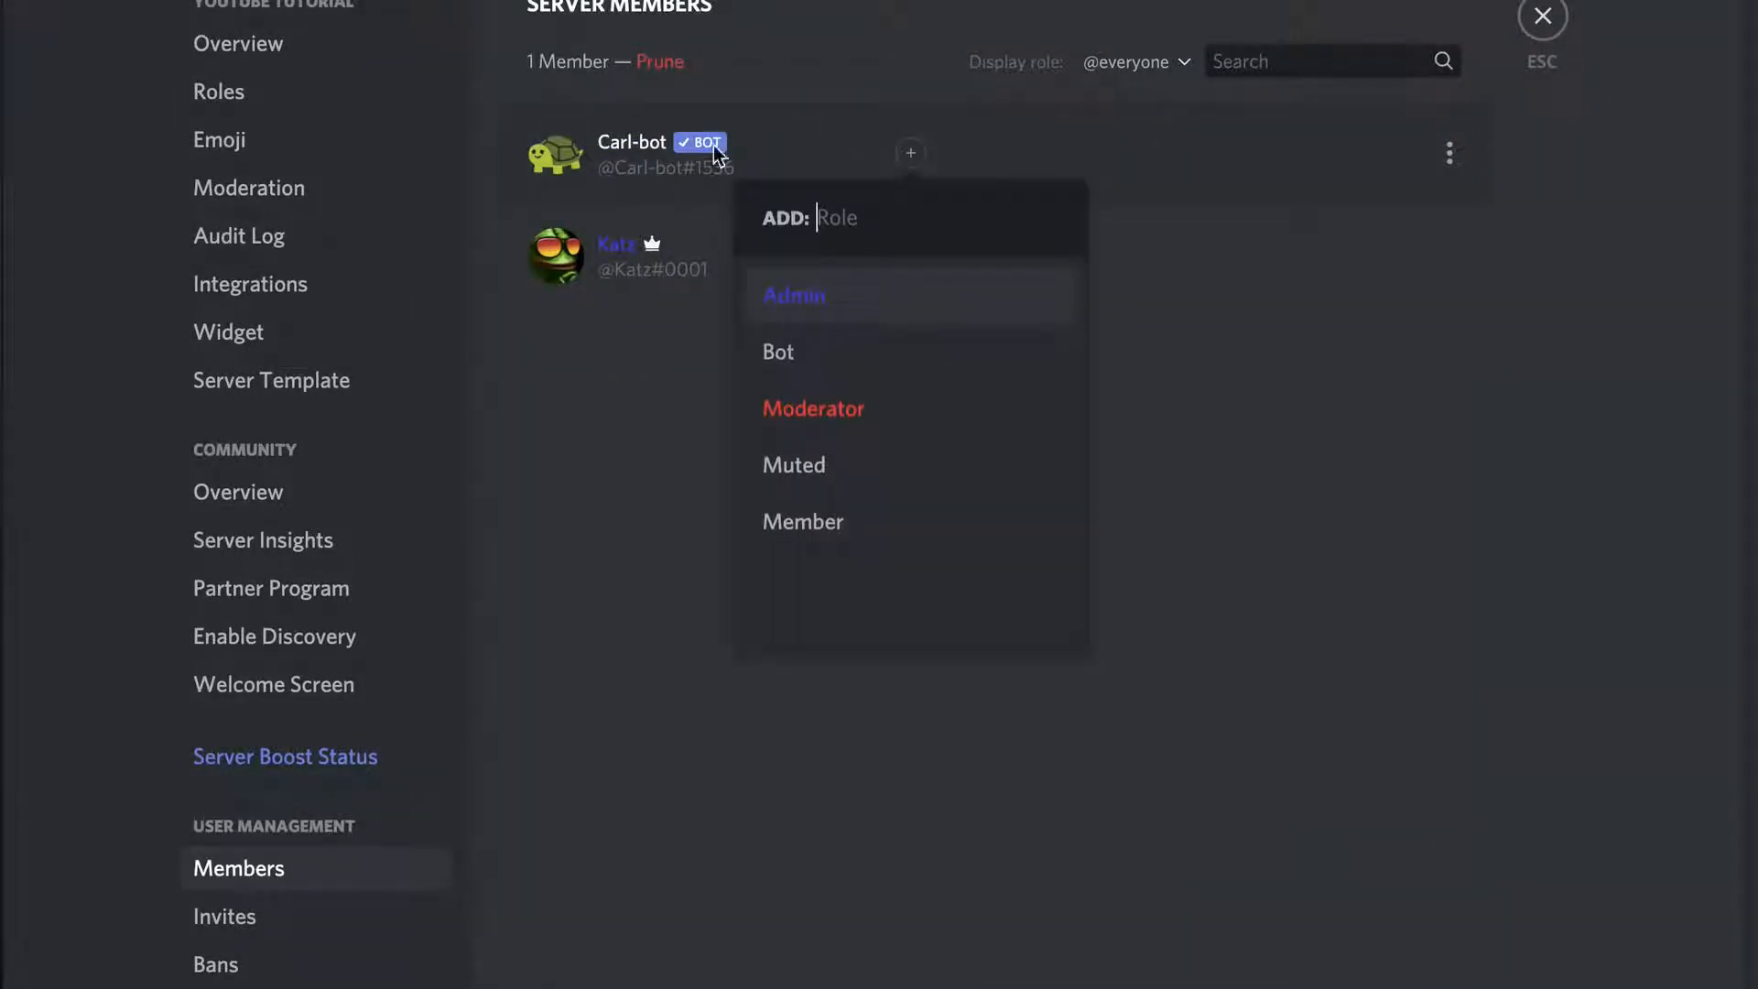
click(789, 357)
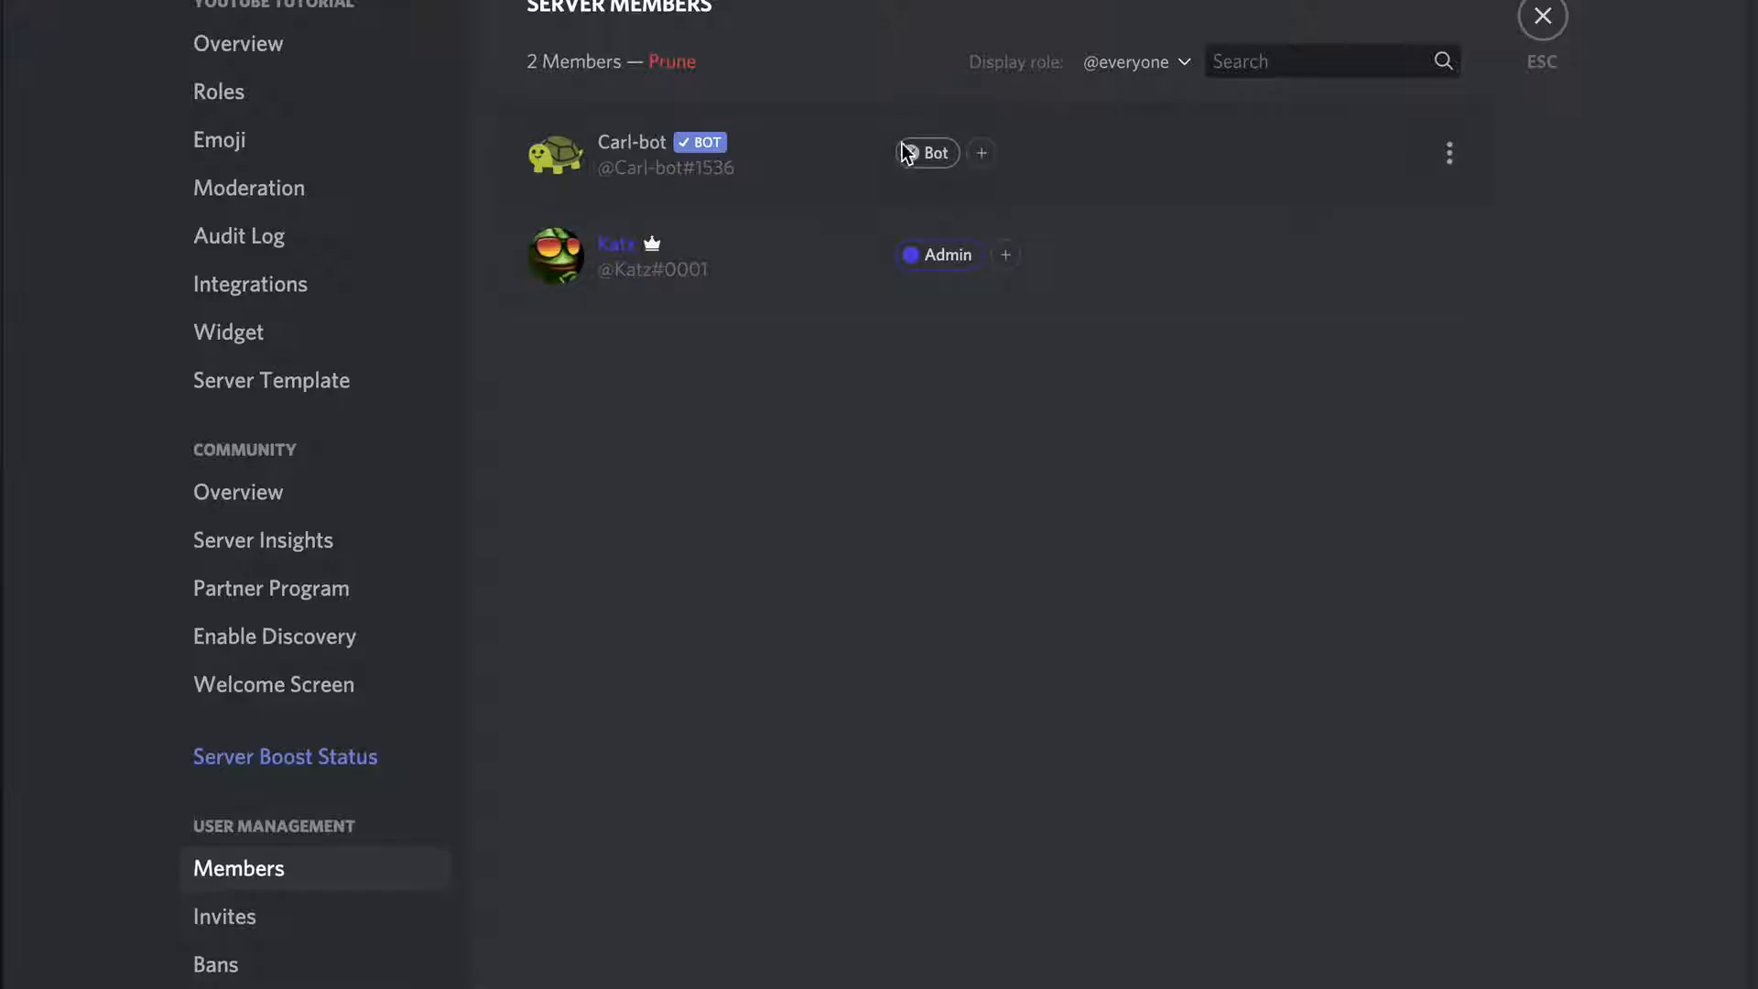
click(1544, 19)
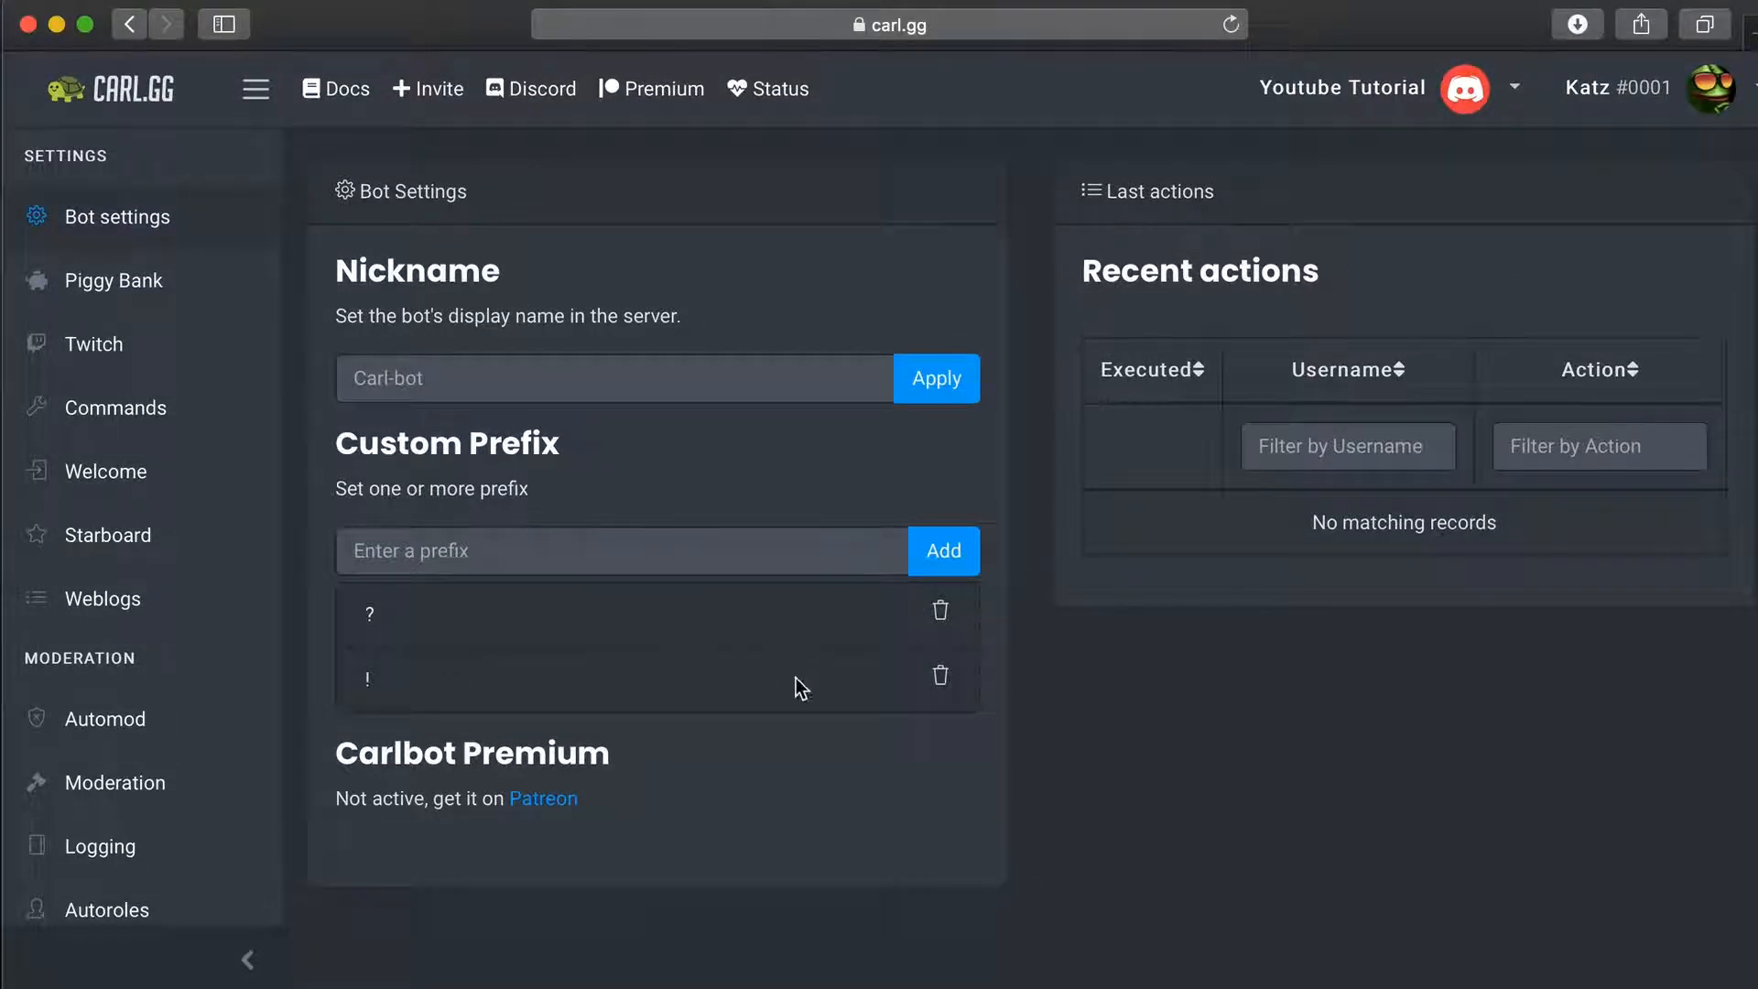
Remove the ! prefix from Carl-bot's custom prefixes
click(940, 676)
scroll(167, 458, down, 1)
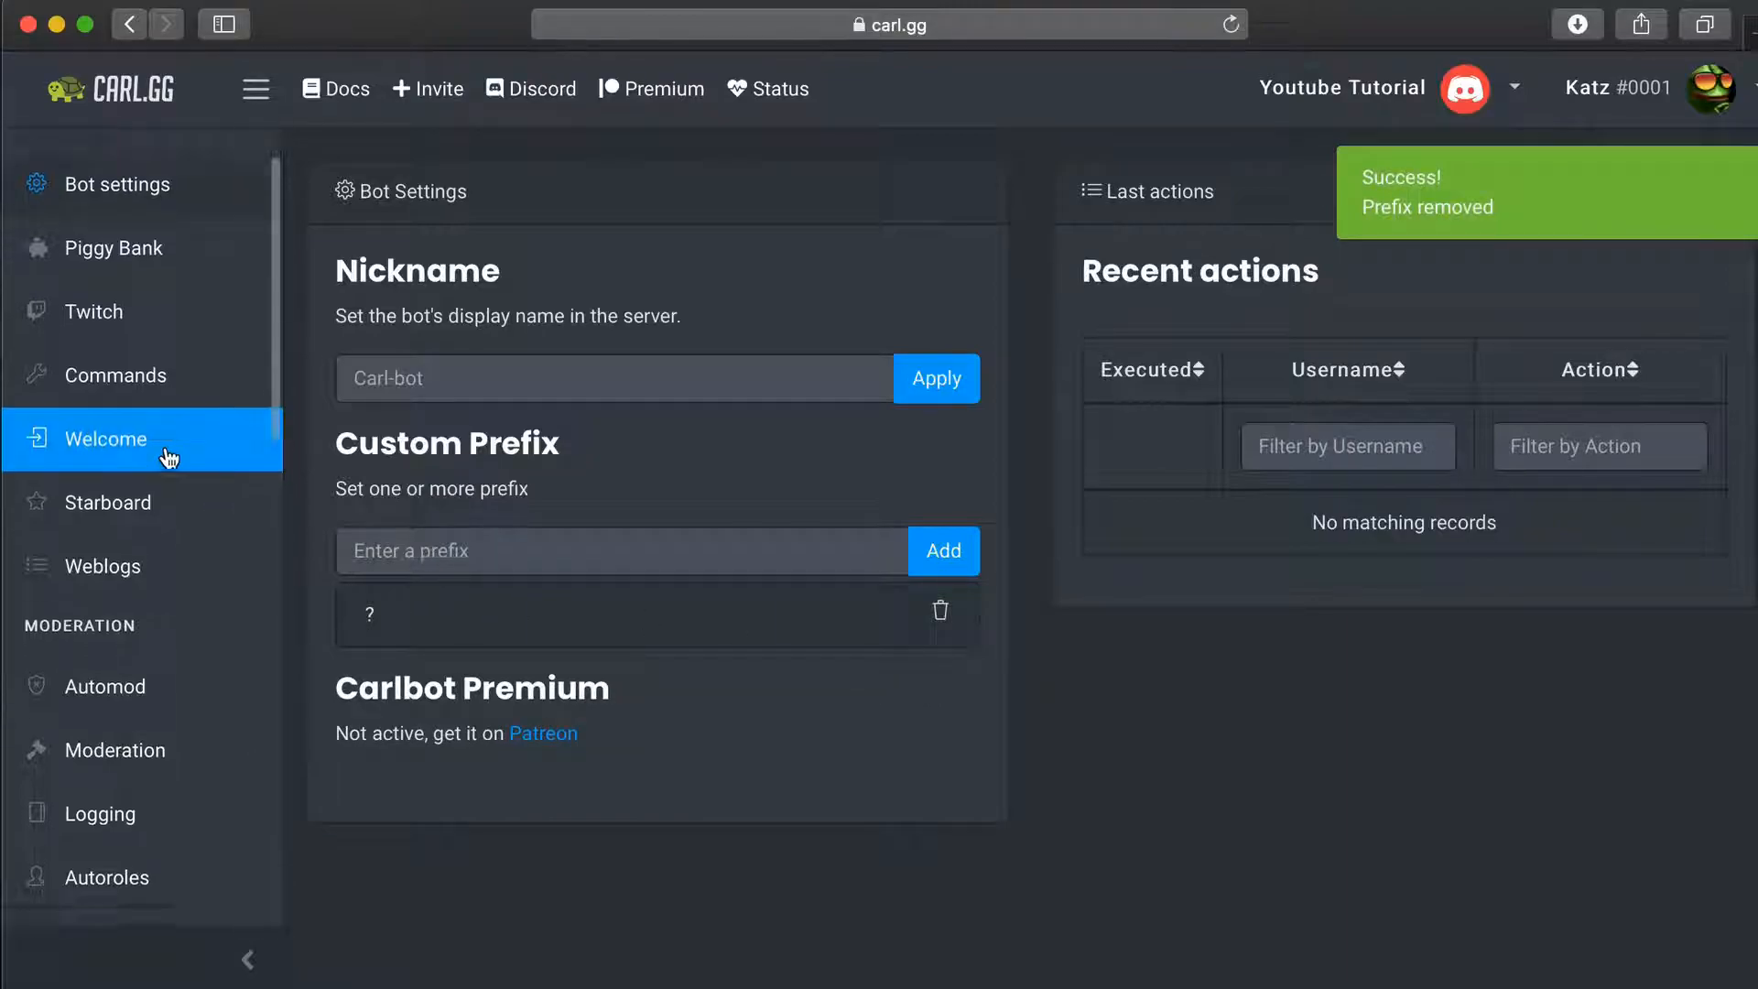
scroll(167, 458, down, 3)
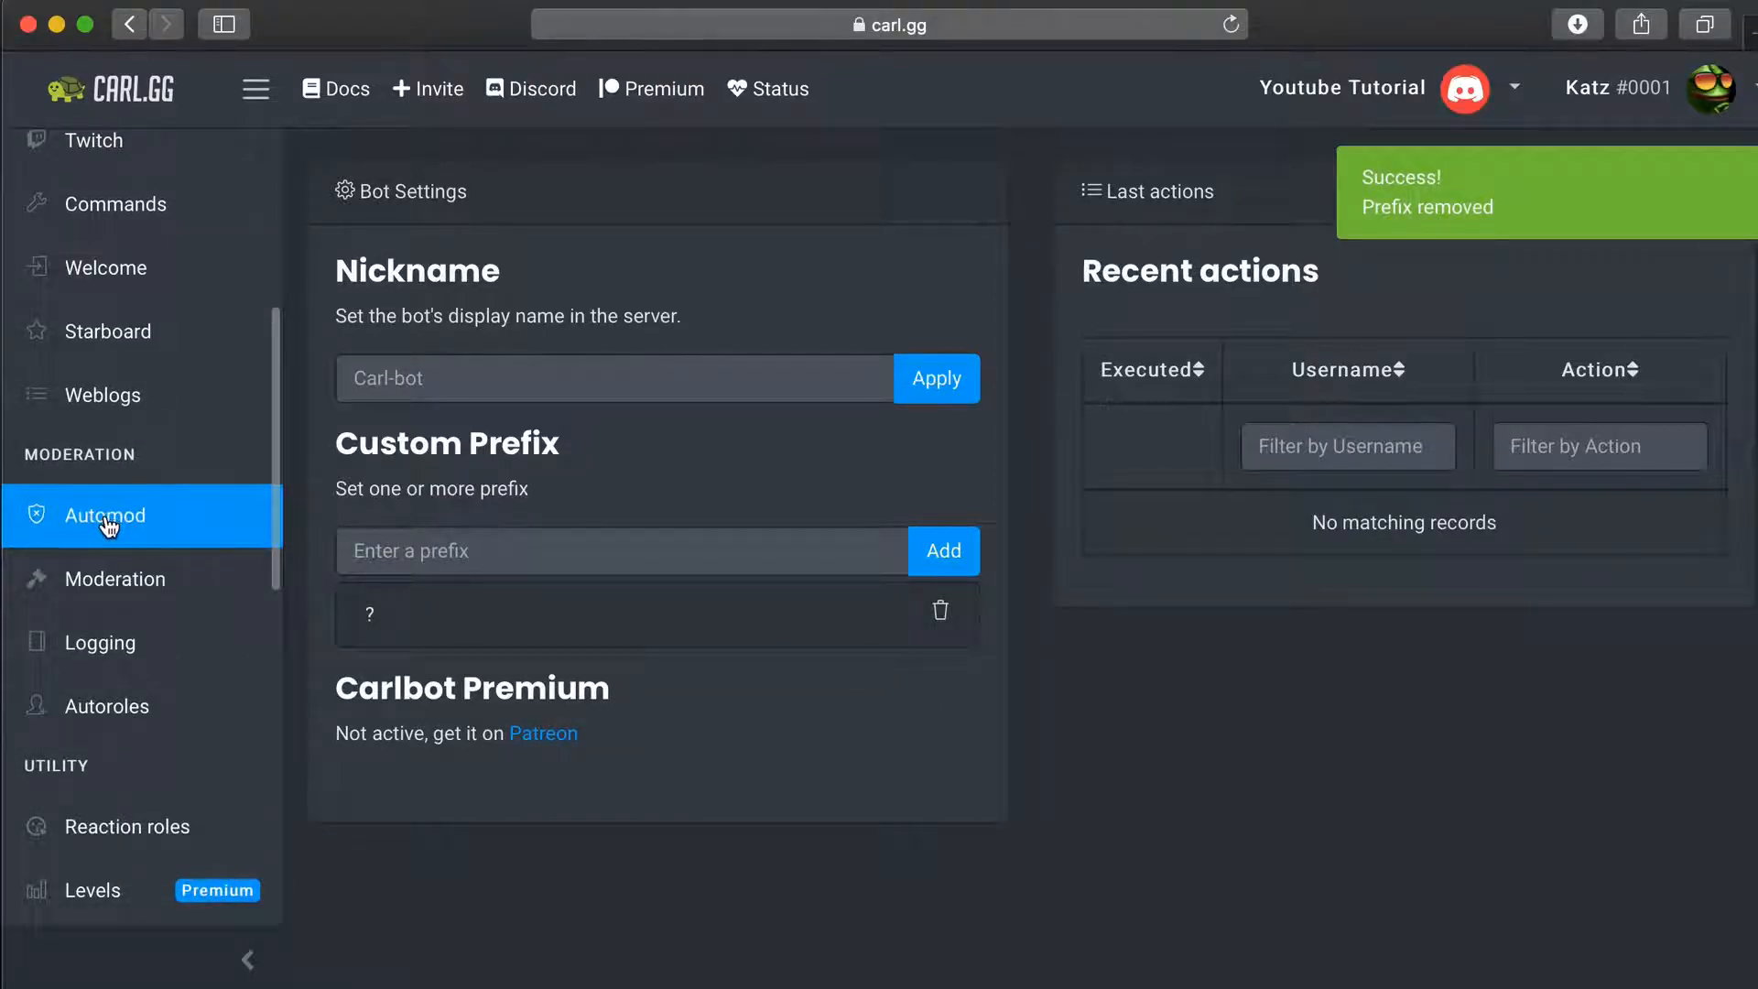
scroll(119, 511, up, 2)
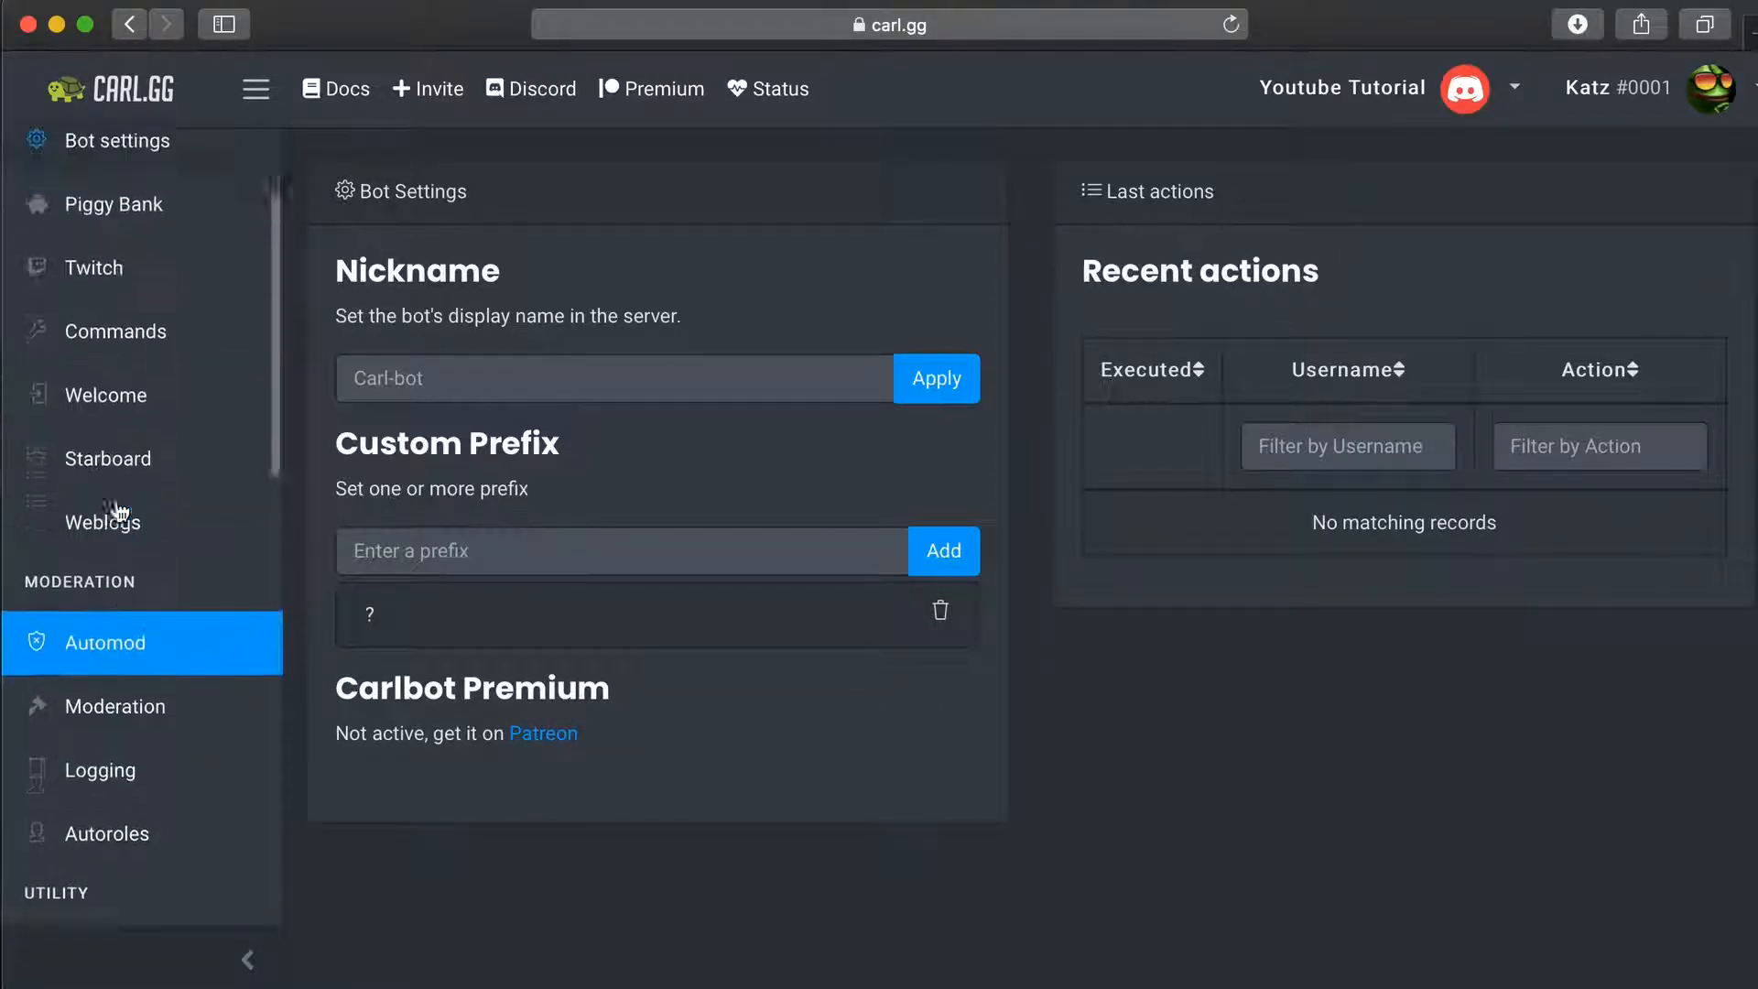
scroll(173, 600, down, 5)
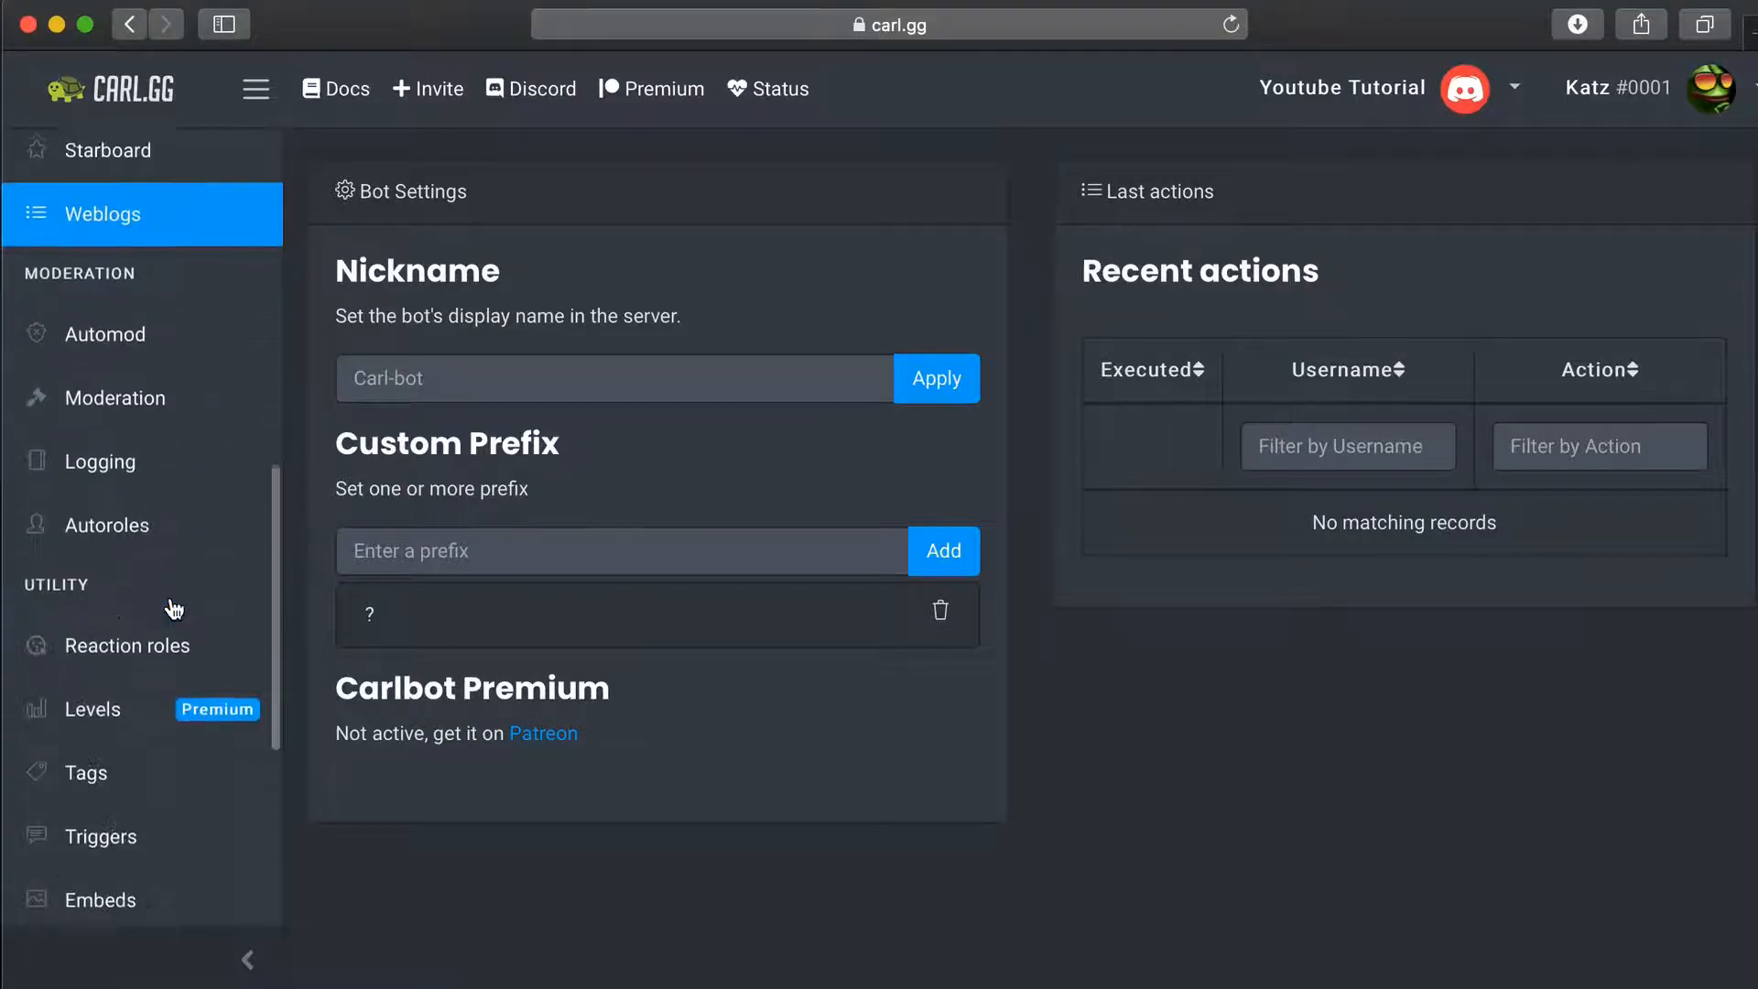
scroll(173, 602, down, 3)
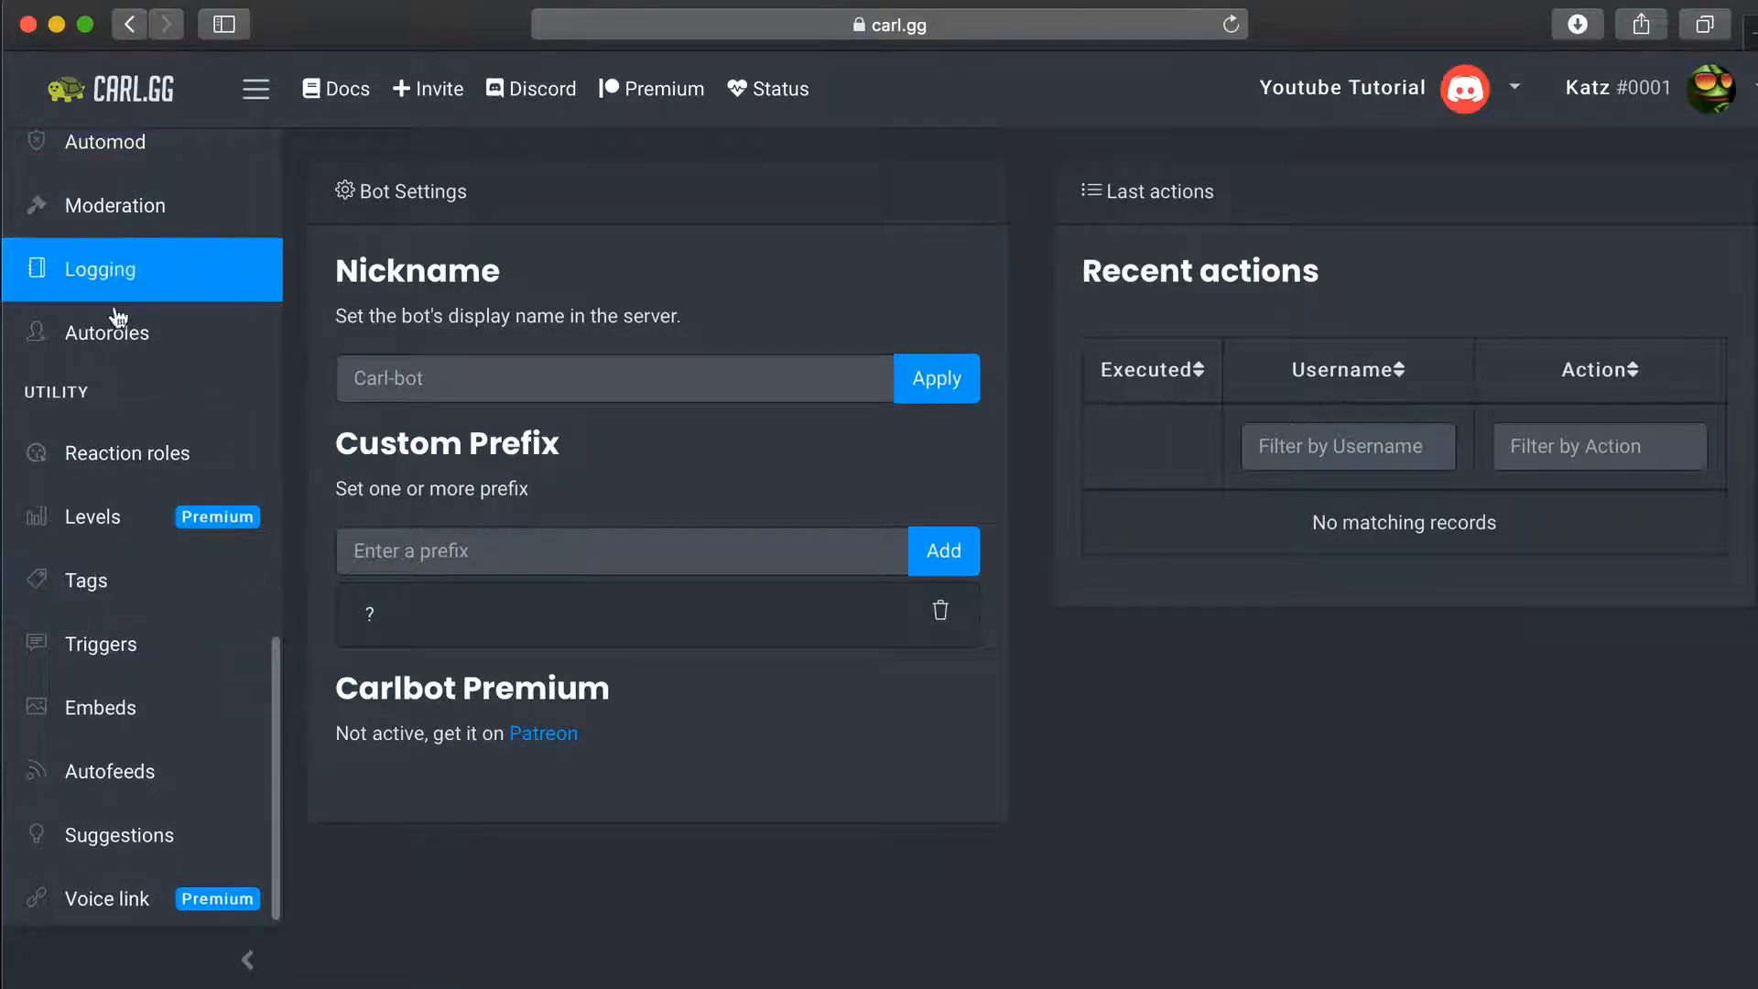
Set the default log channel to #server-logs in Carl-bot's Logging settings
scroll(119, 290, up, 2)
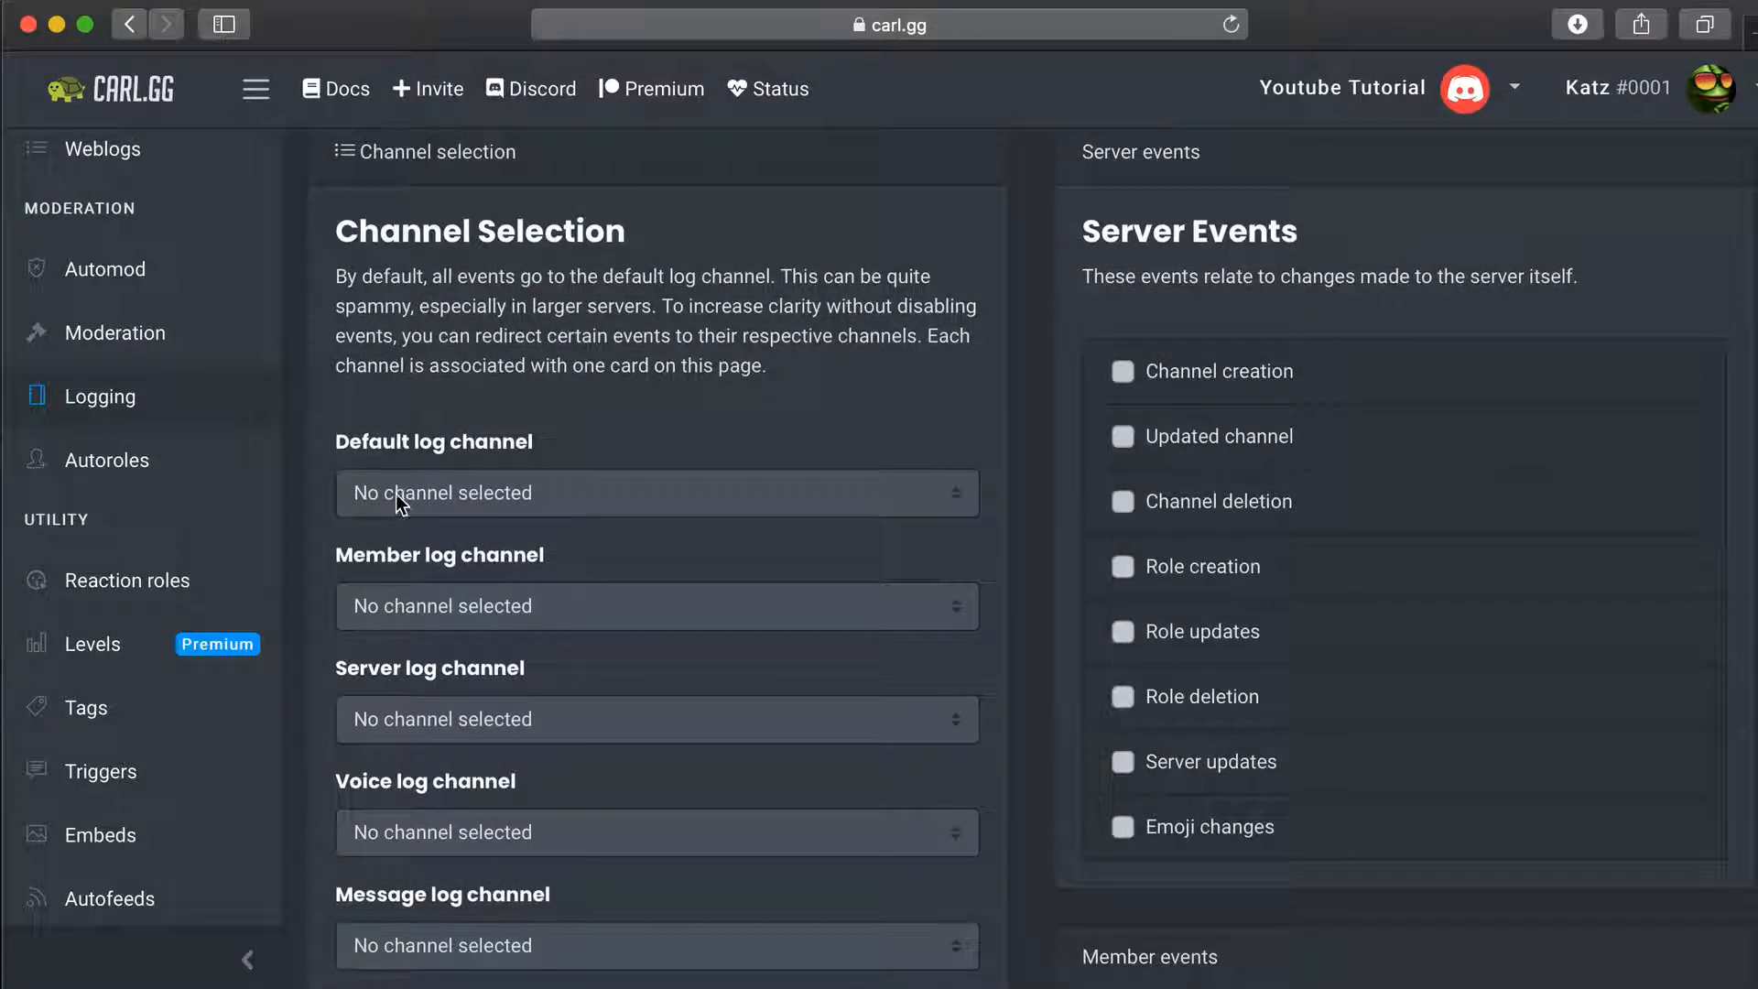
click(395, 492)
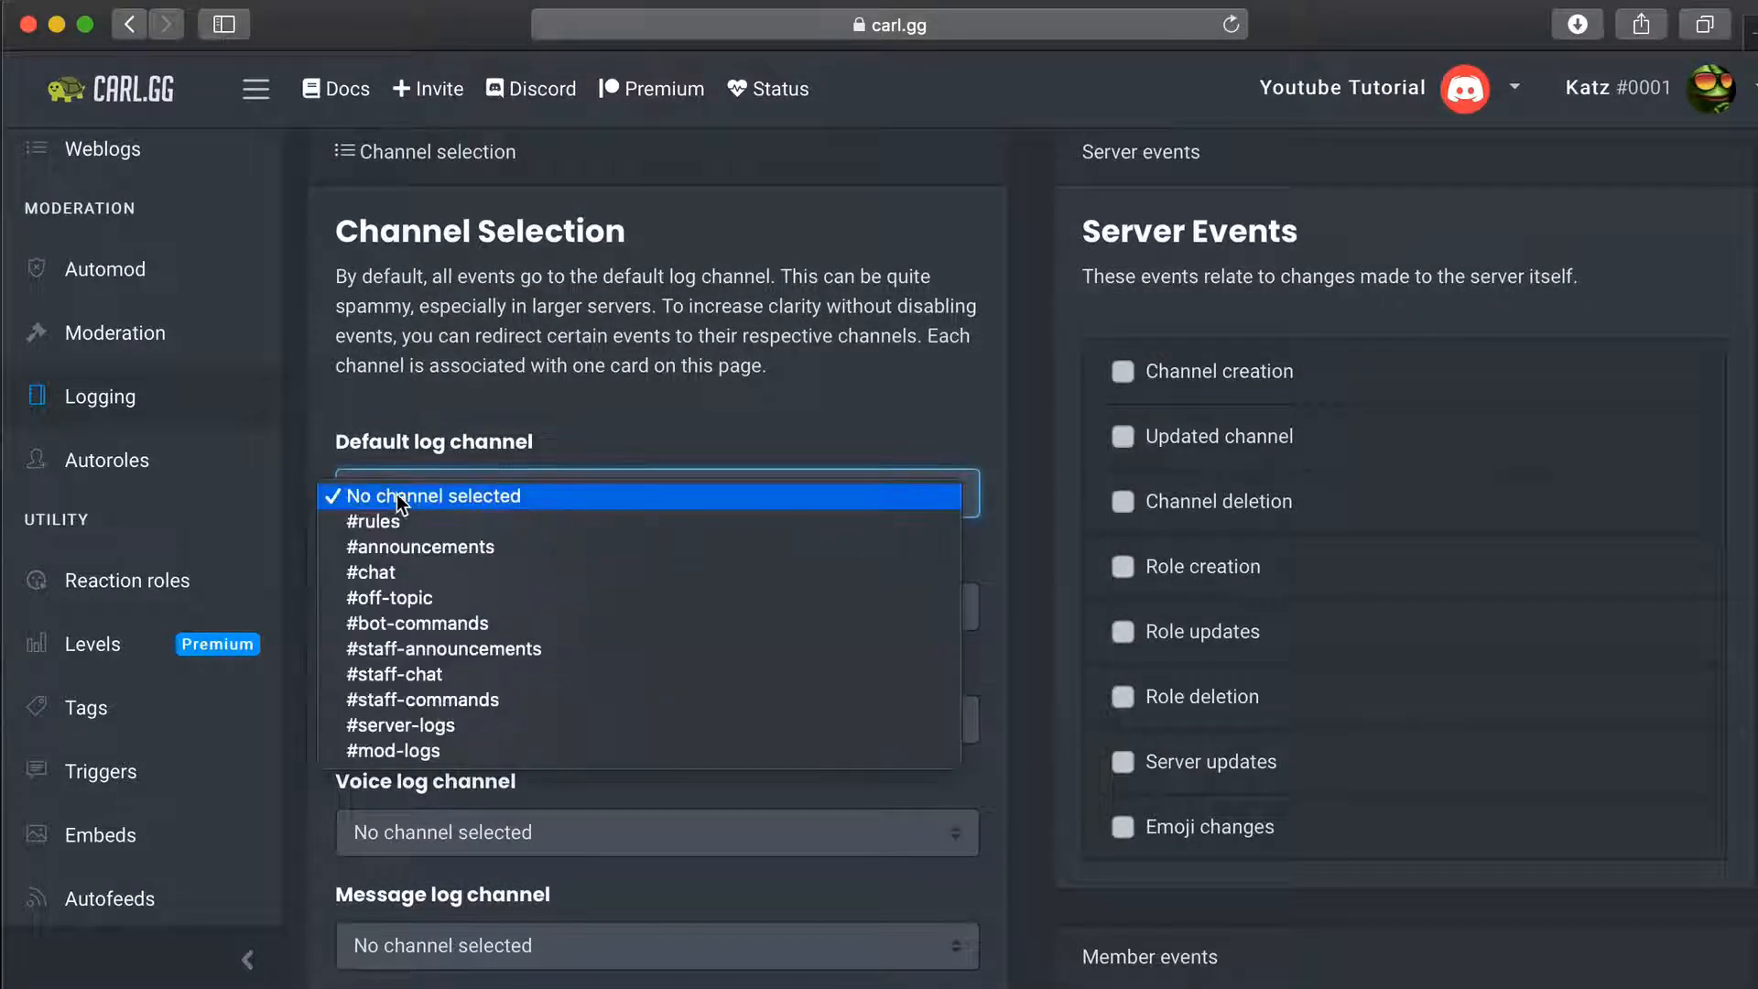
click(458, 725)
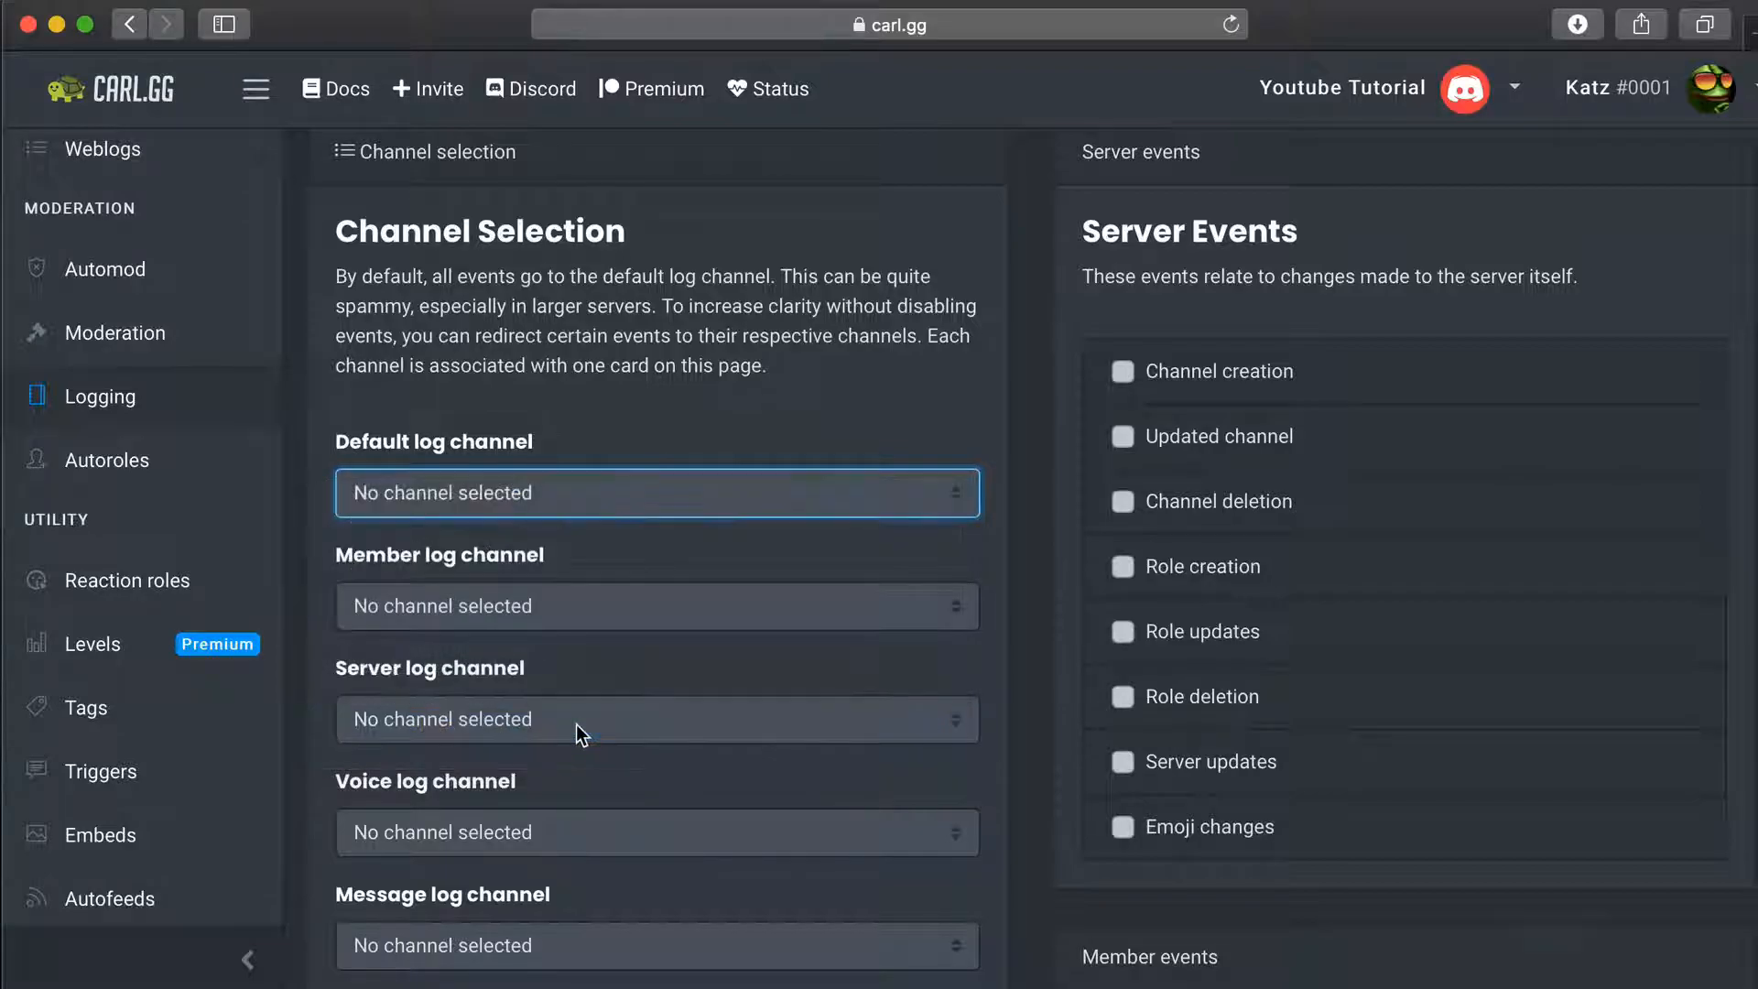
scroll(580, 734, down, 3)
click(1534, 931)
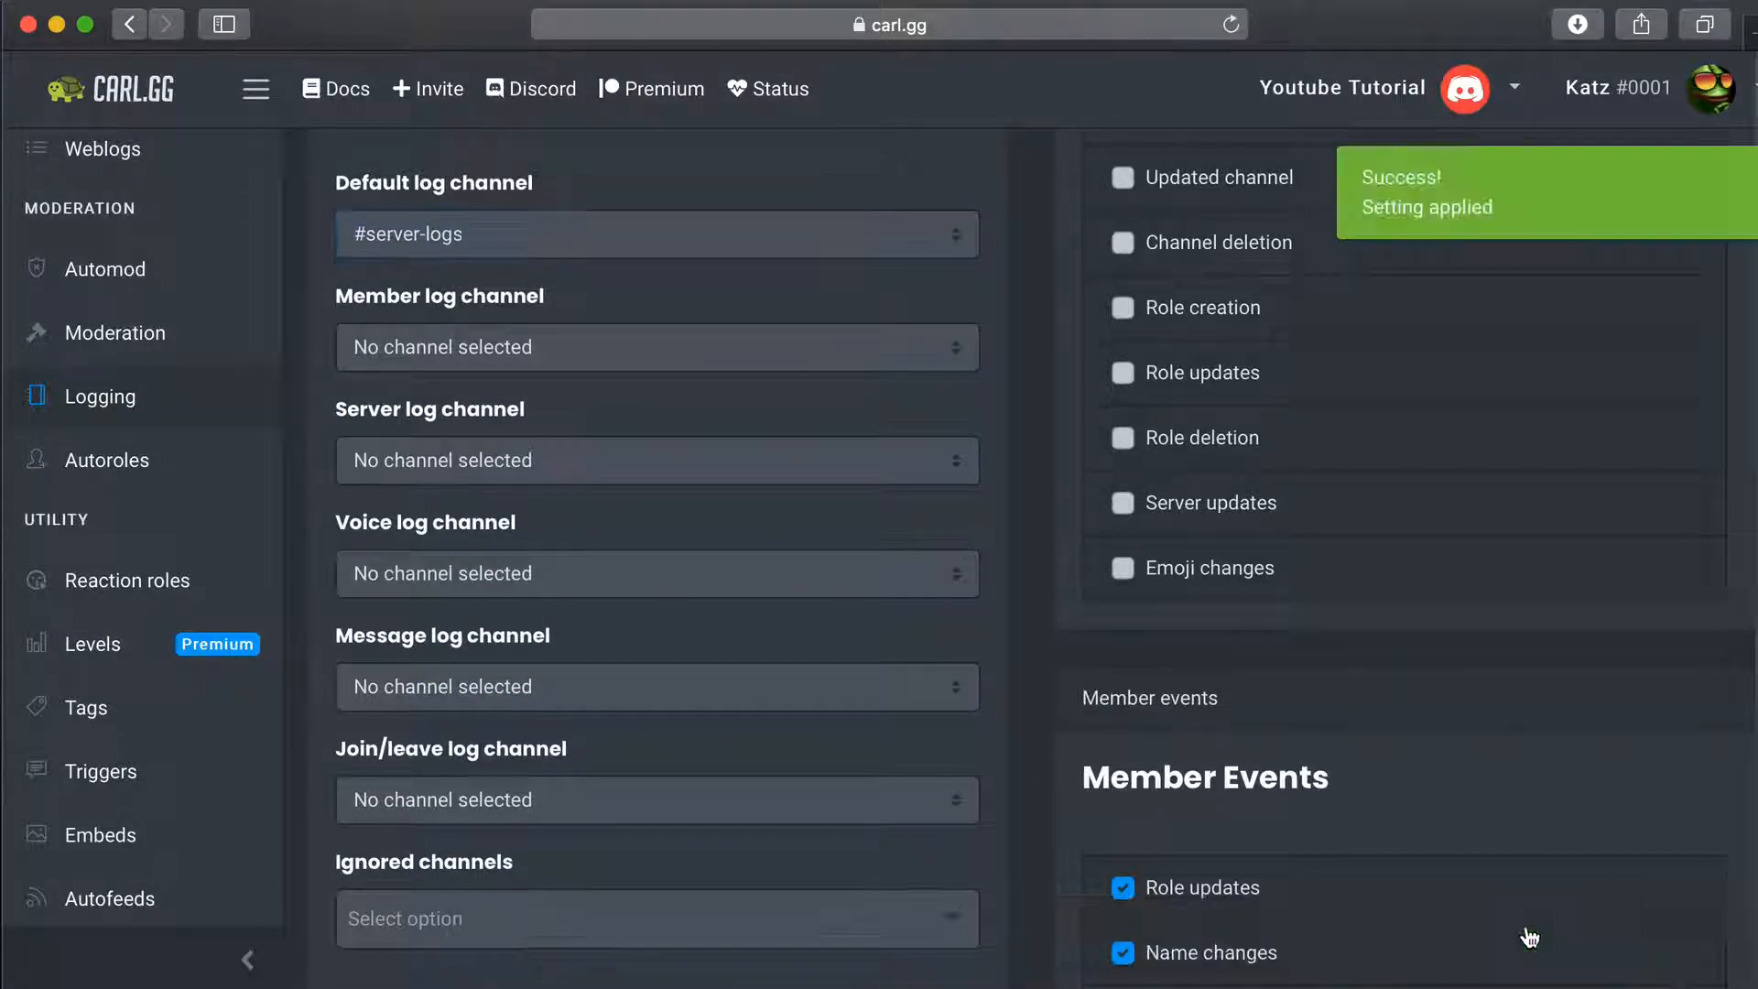
Set the modlogs channel to mod-logs in Carl-bot's Moderation settings
click(154, 341)
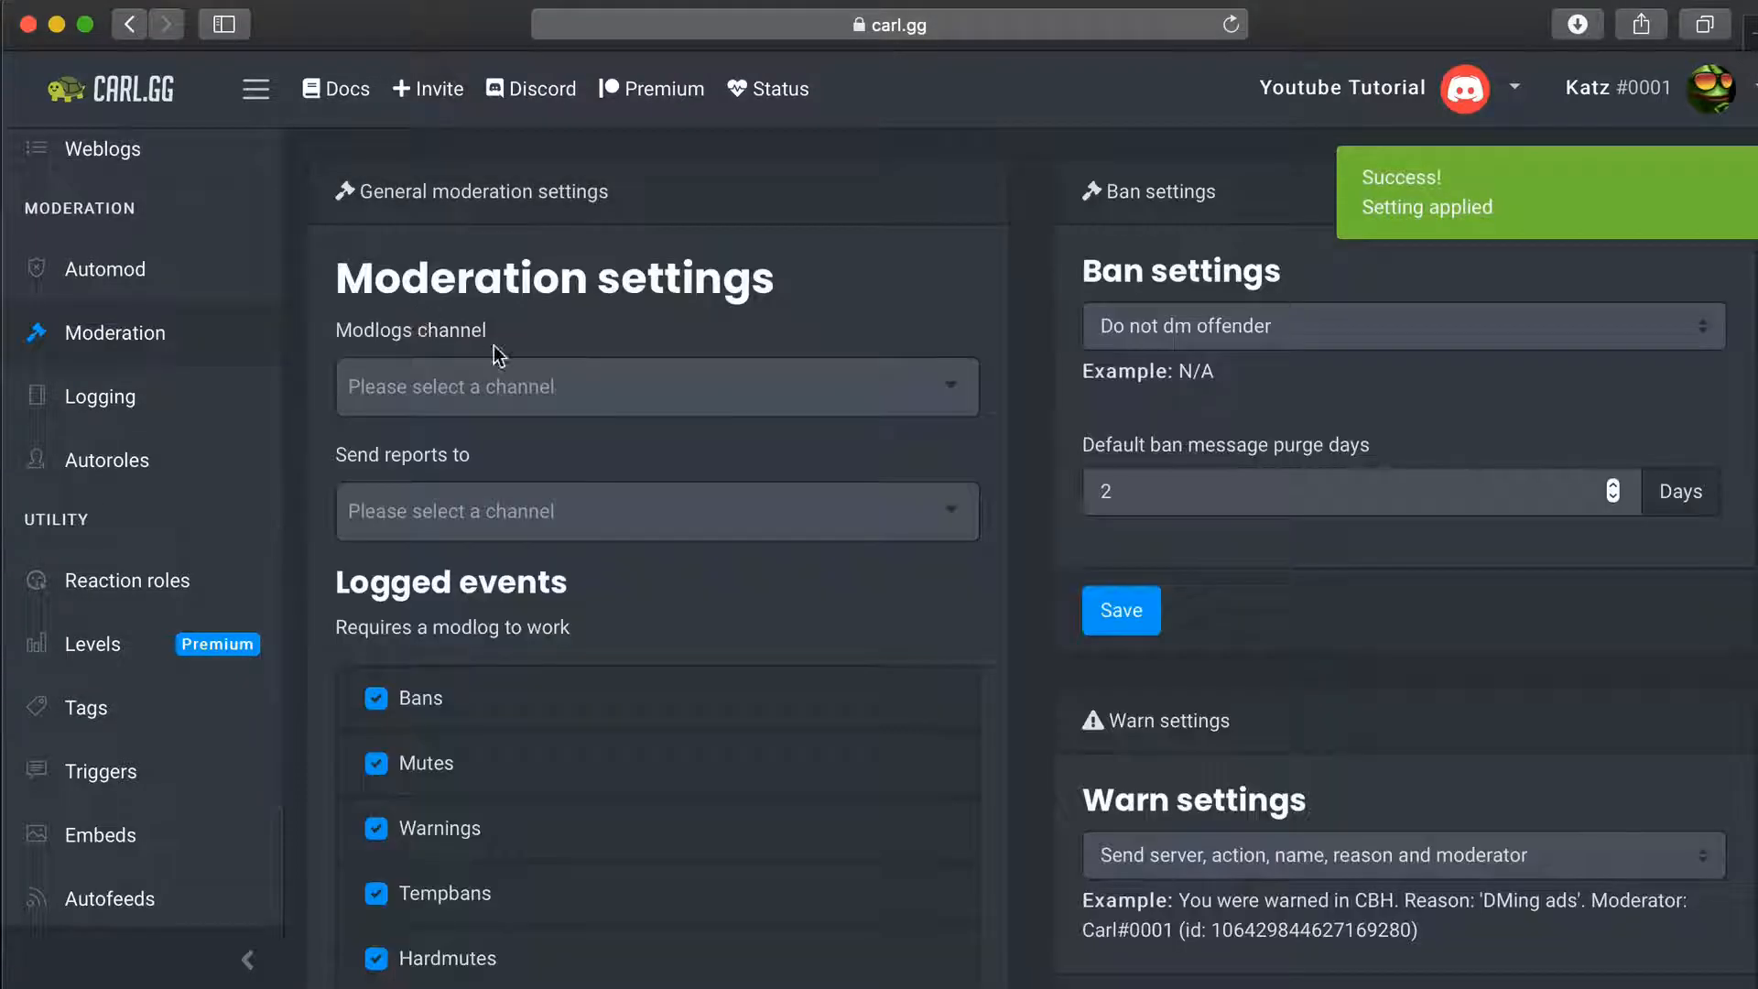
click(498, 385)
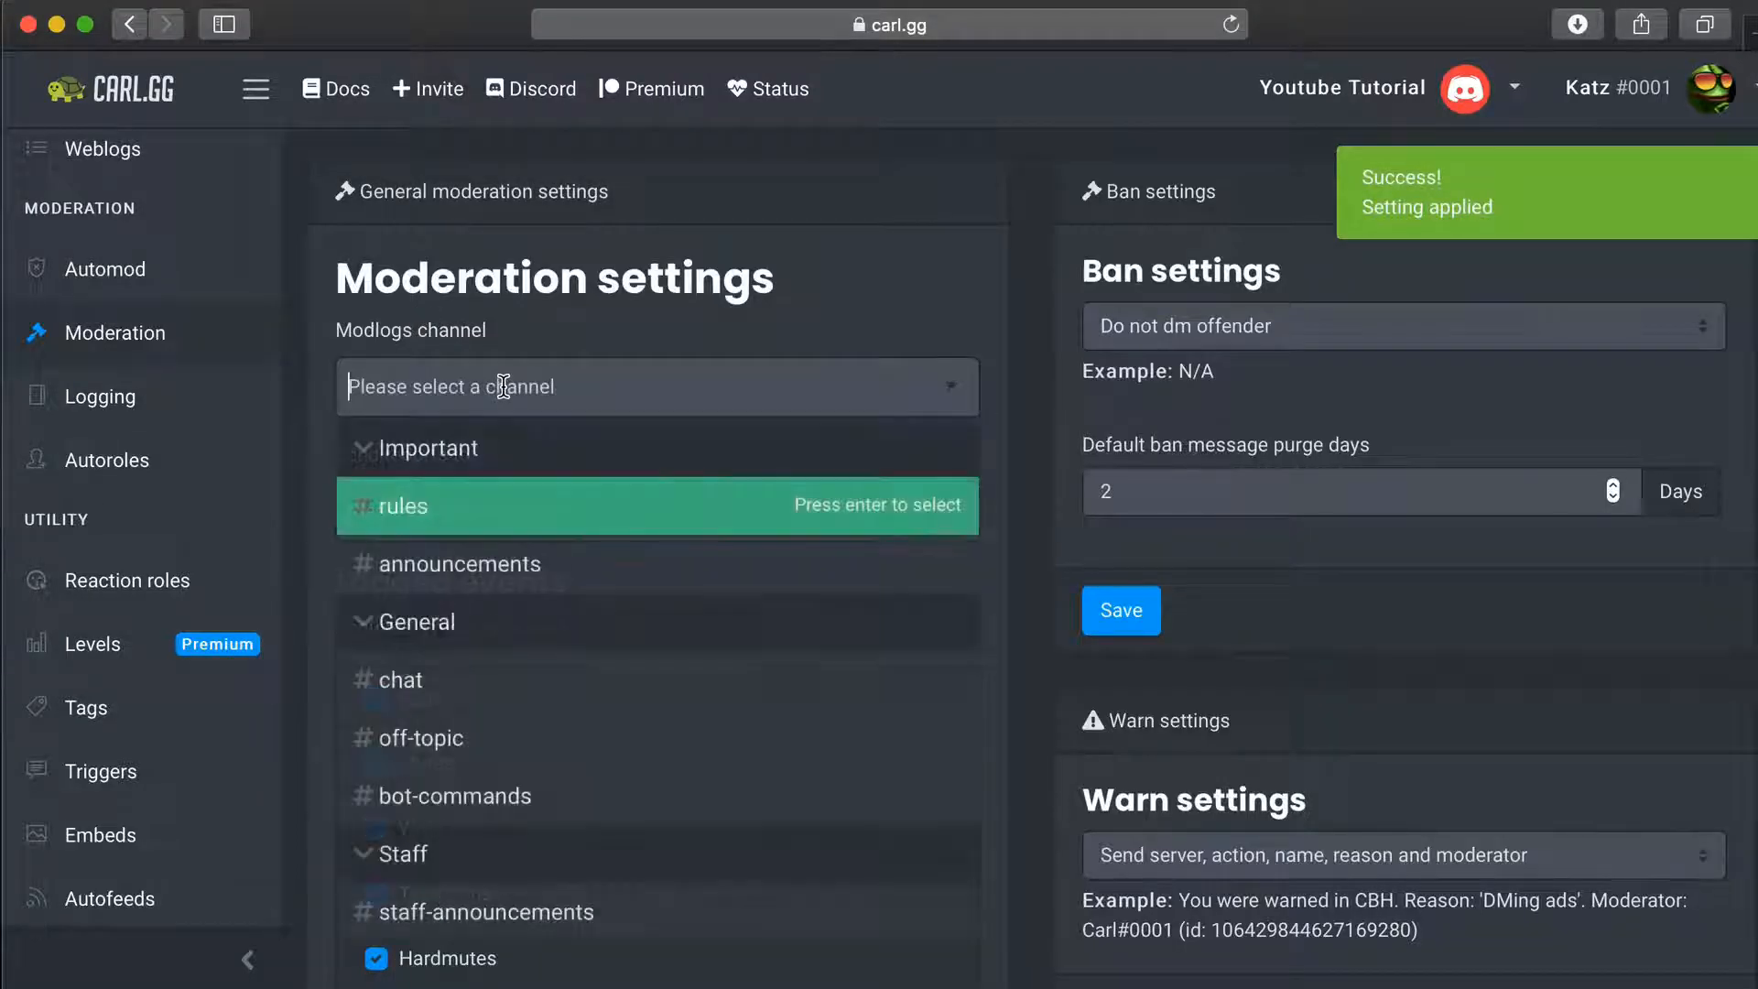
scroll(541, 641, down, 3)
click(474, 902)
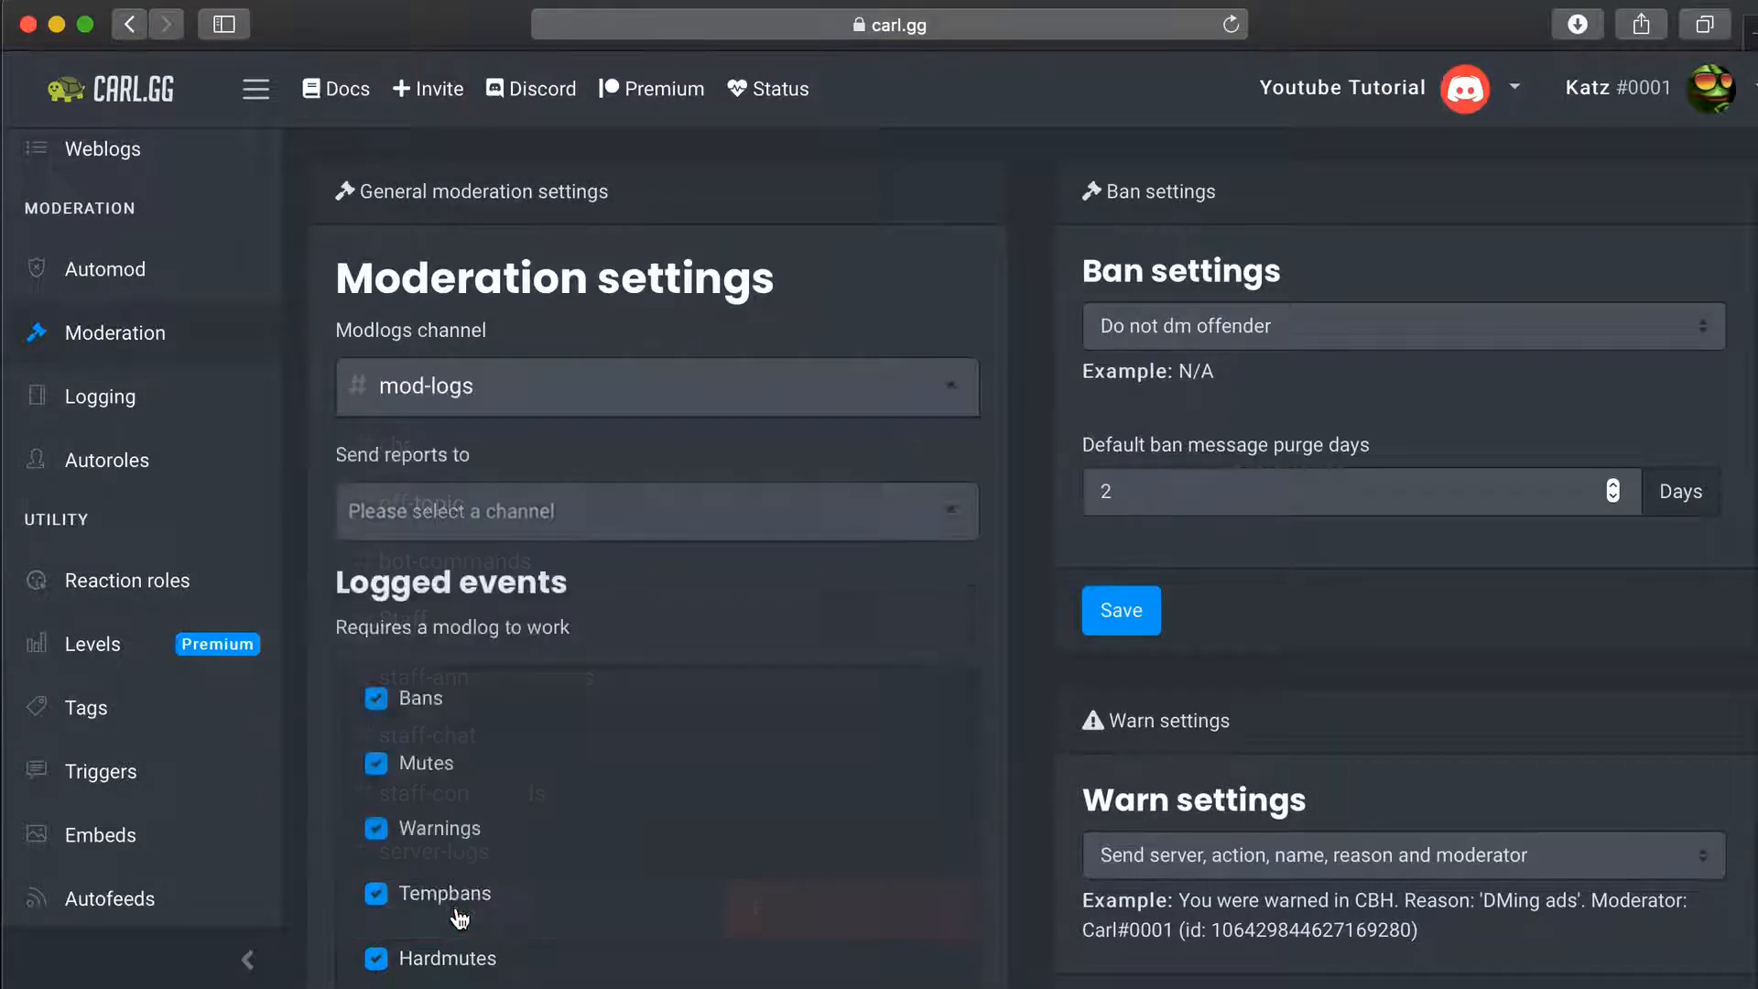
In Carl-bot's Autoroles settings, add Member as an autorole, enable Reassign roles upon rejoining, and save both settings
scroll(110, 476, down, 1)
scroll(668, 539, down, 3)
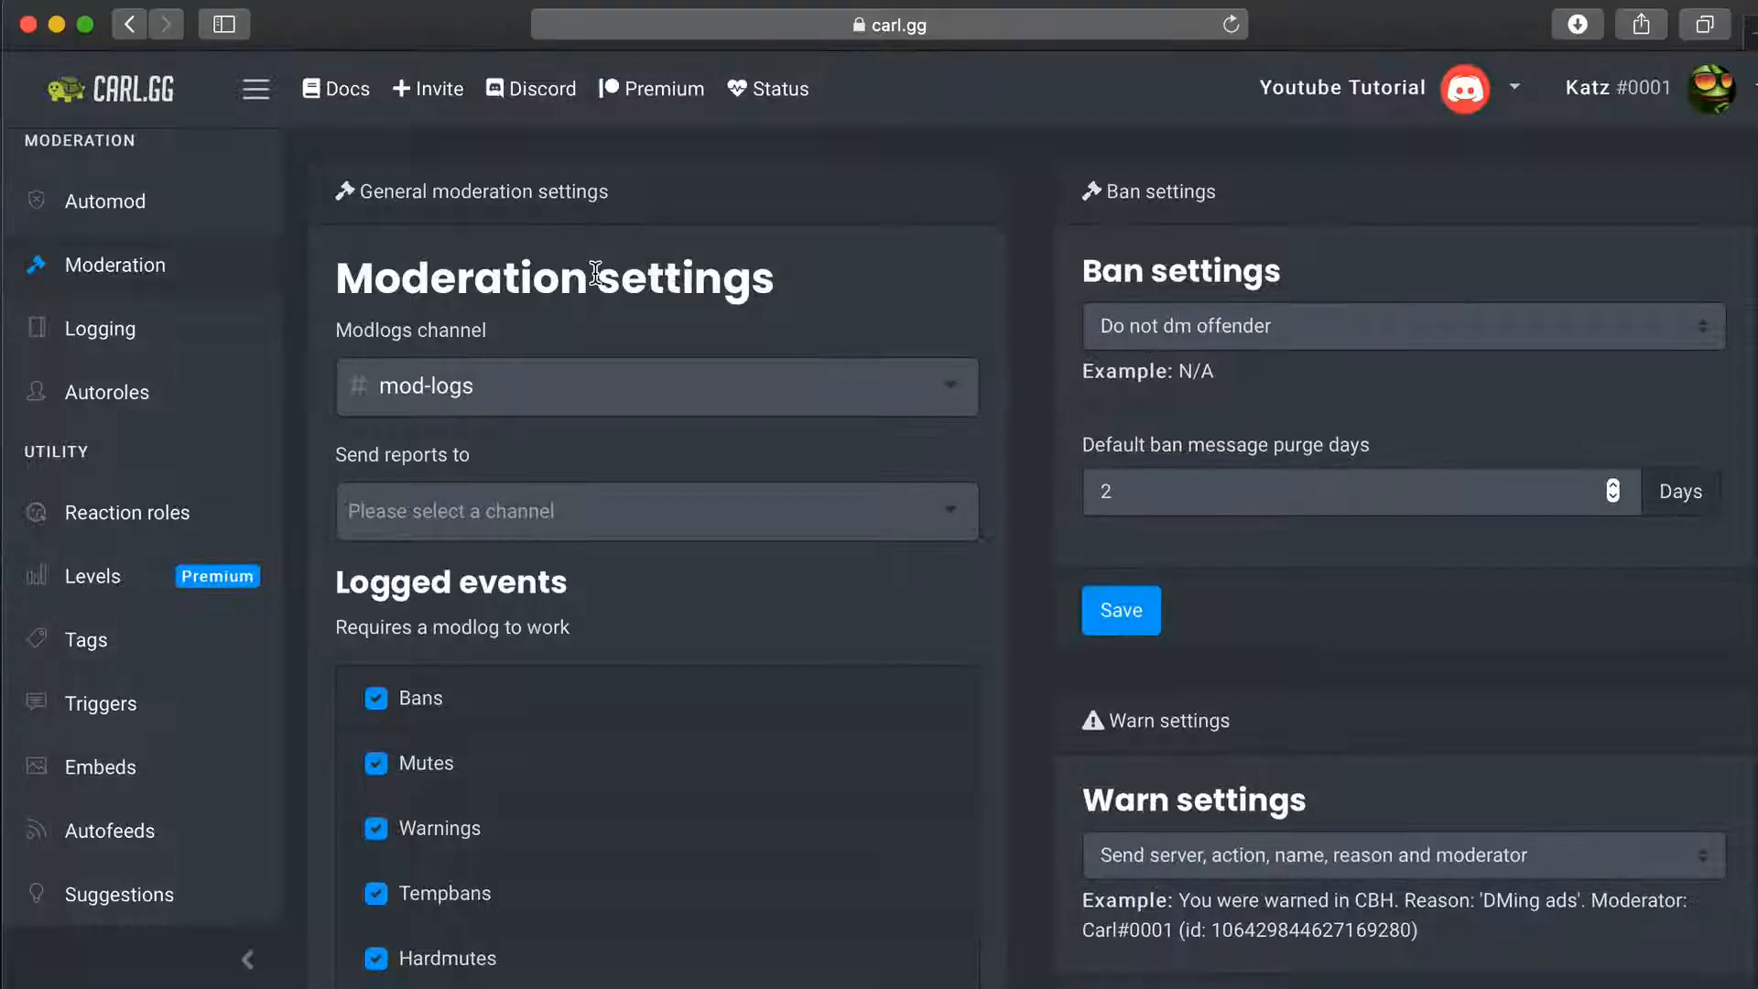
scroll(114, 340, up, 2)
click(101, 532)
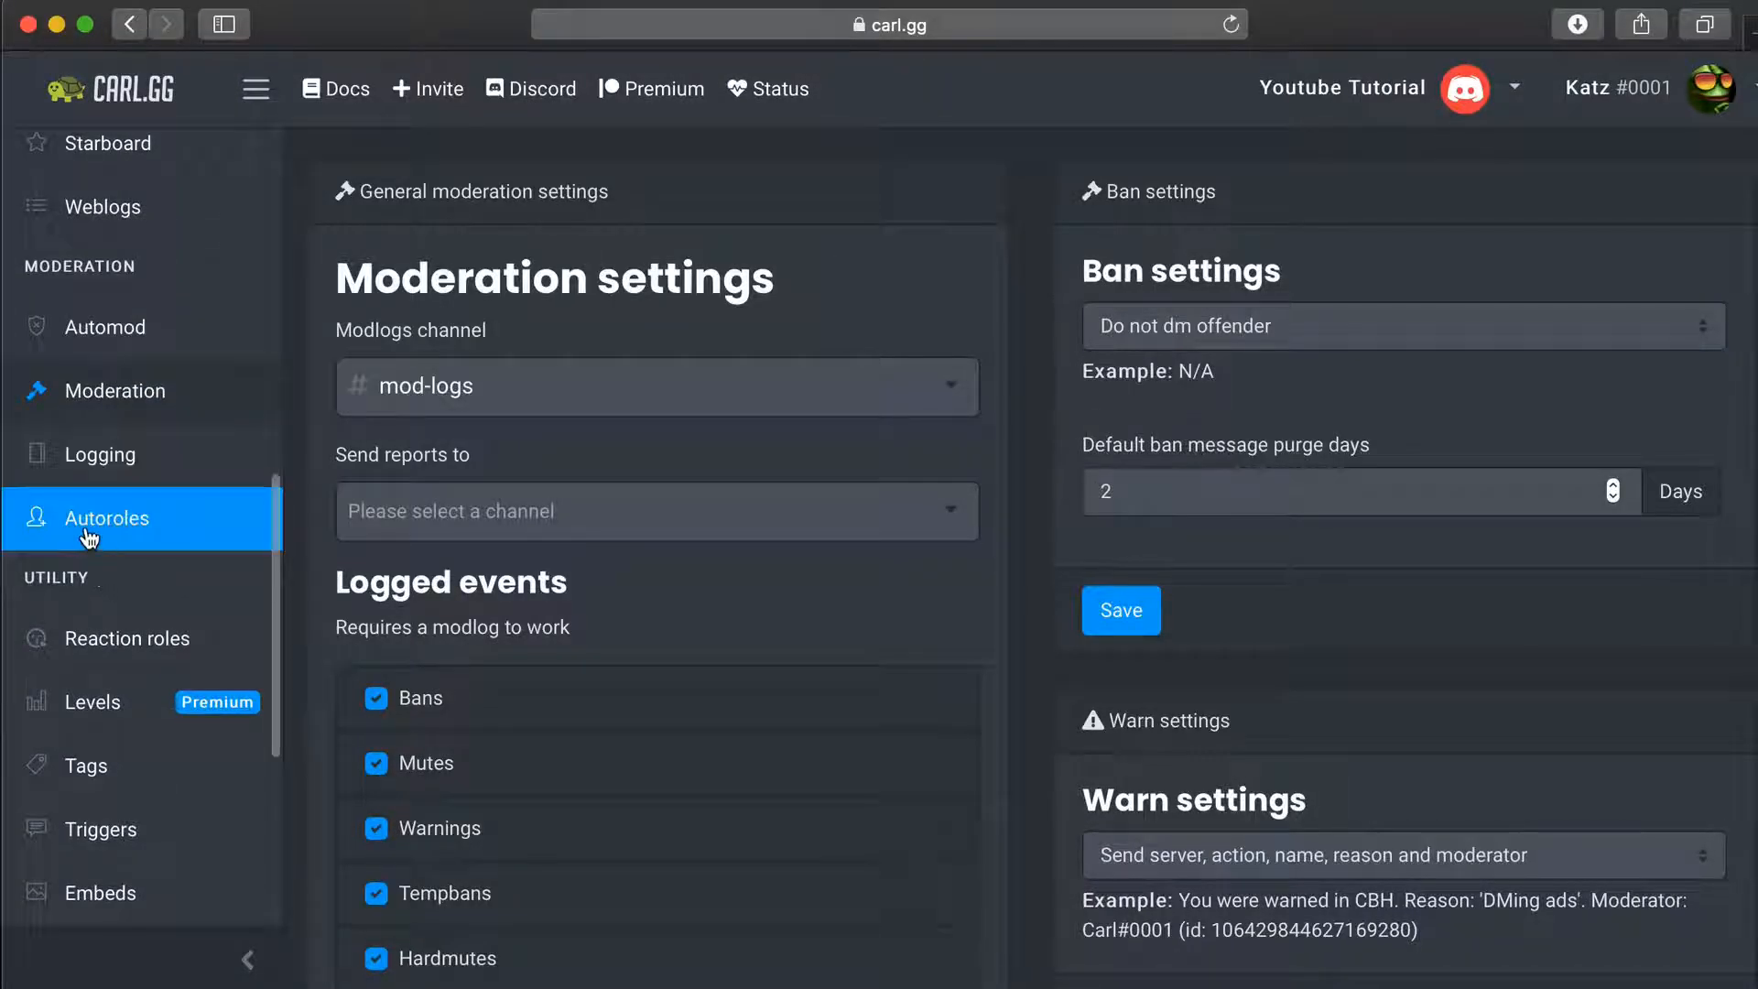
click(403, 543)
text(mem)
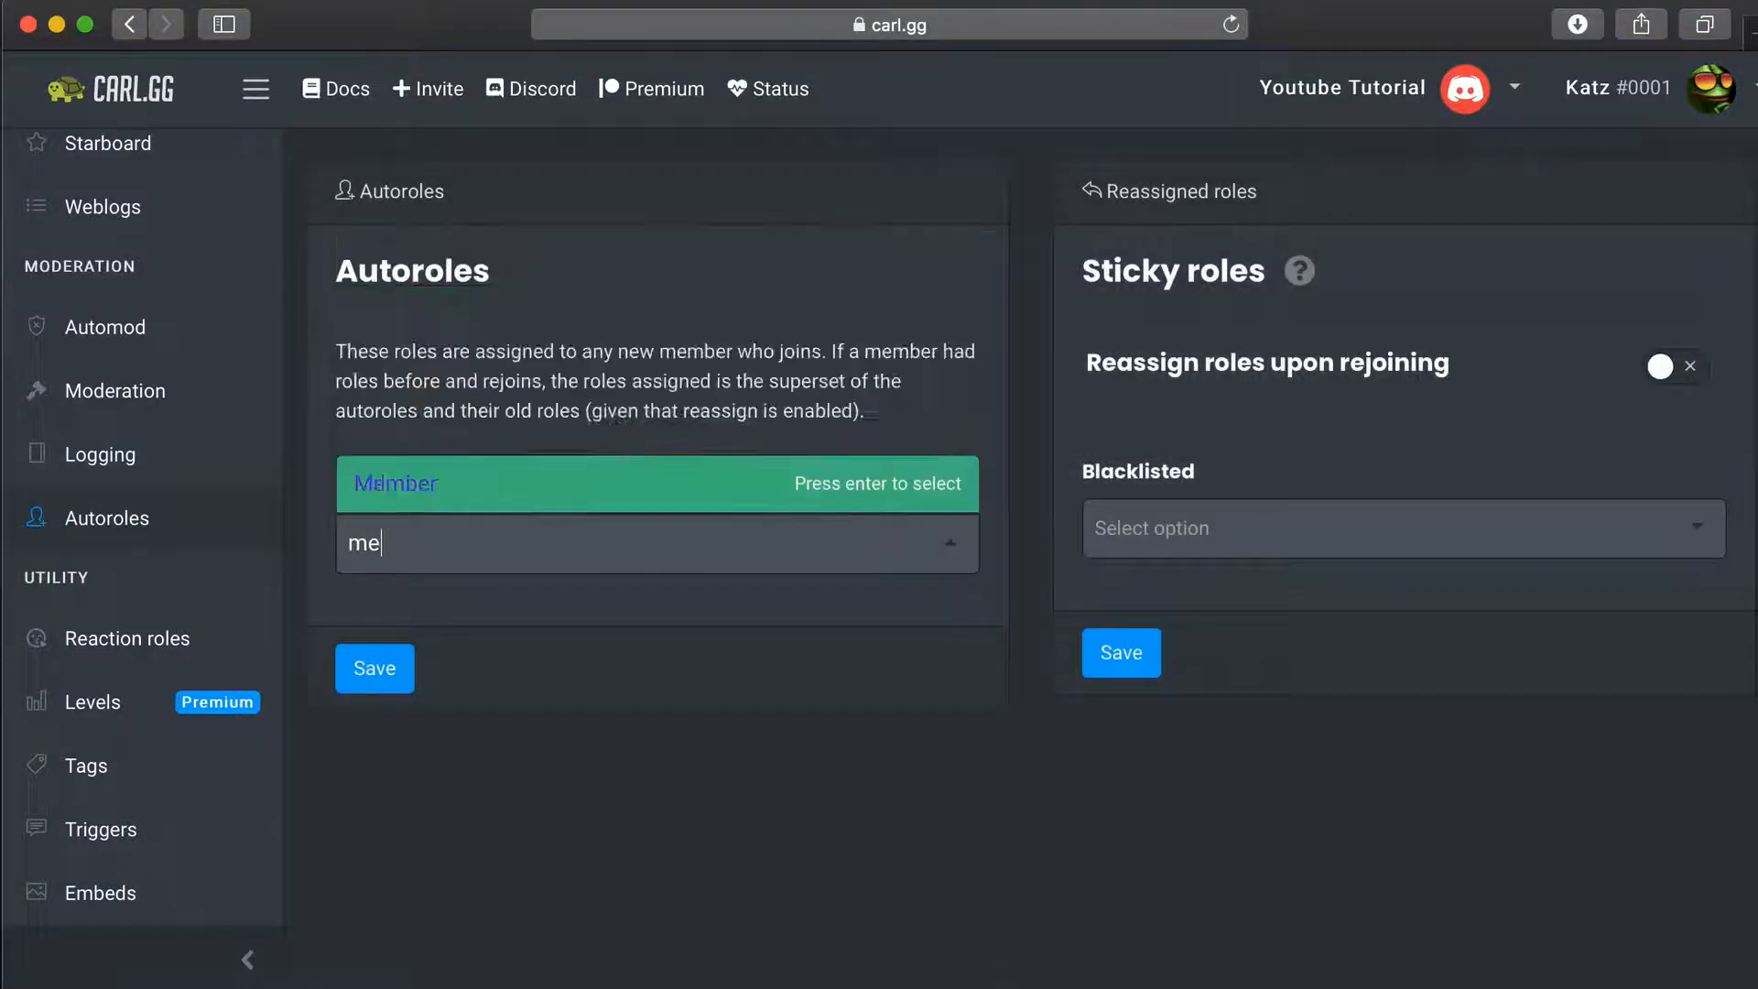
click(412, 494)
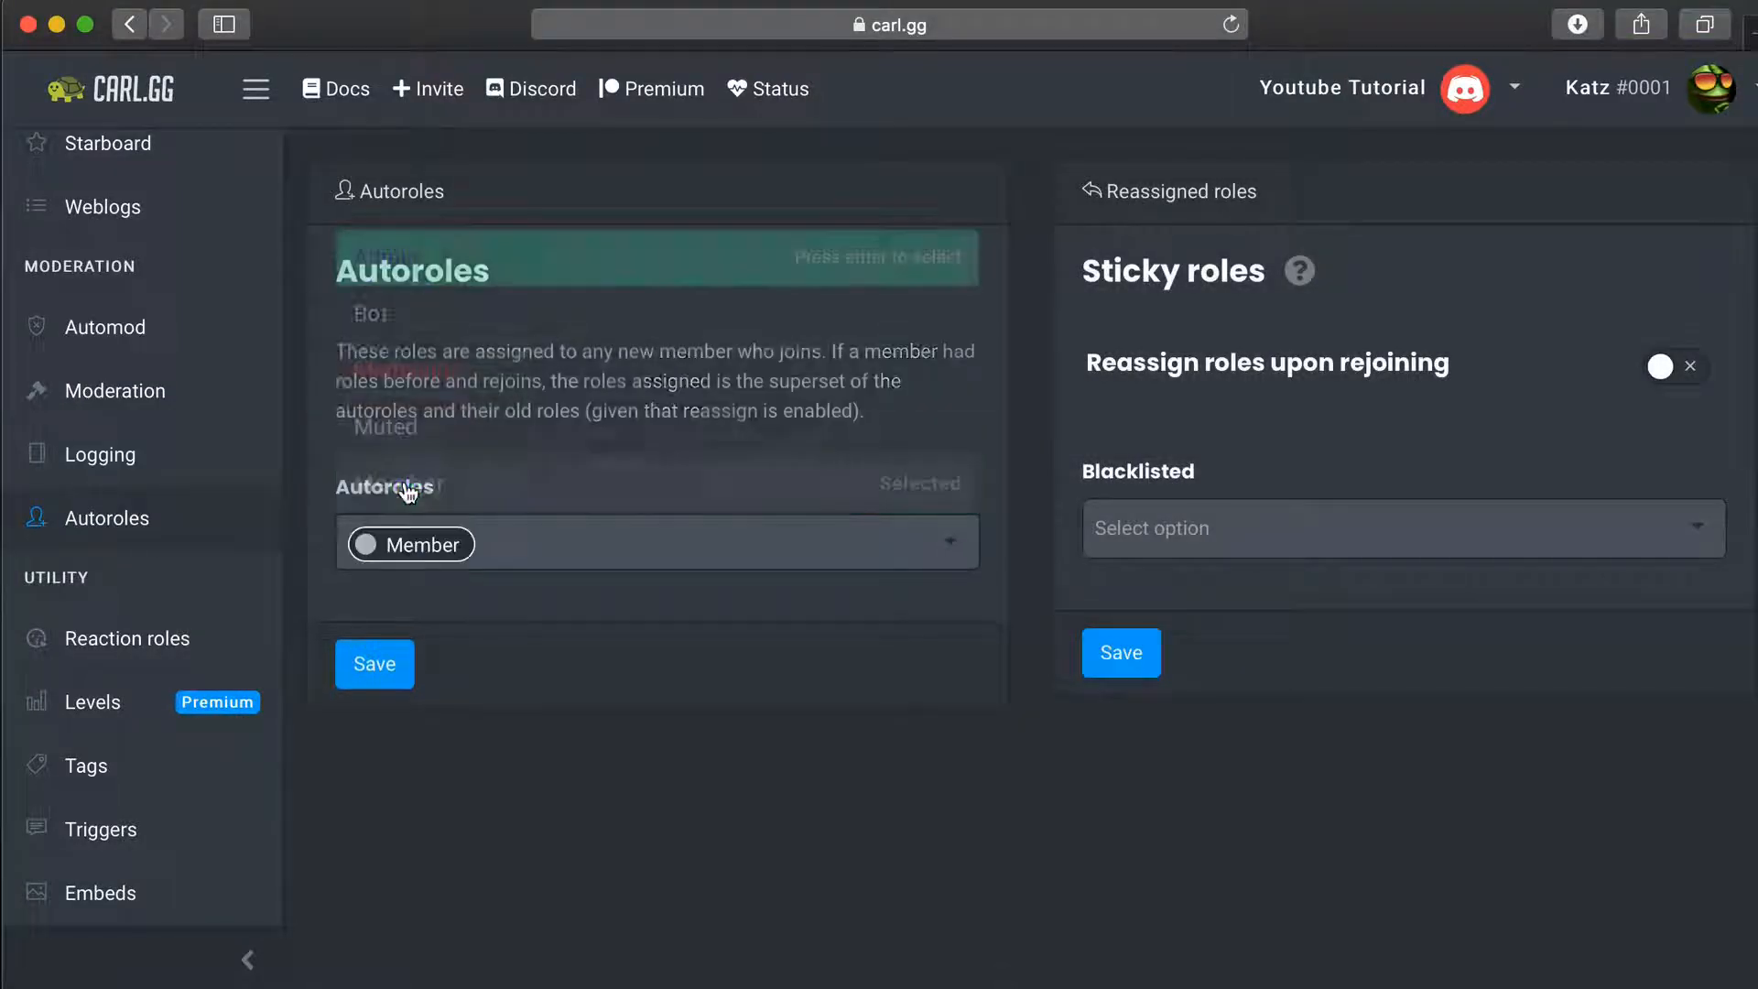
click(374, 673)
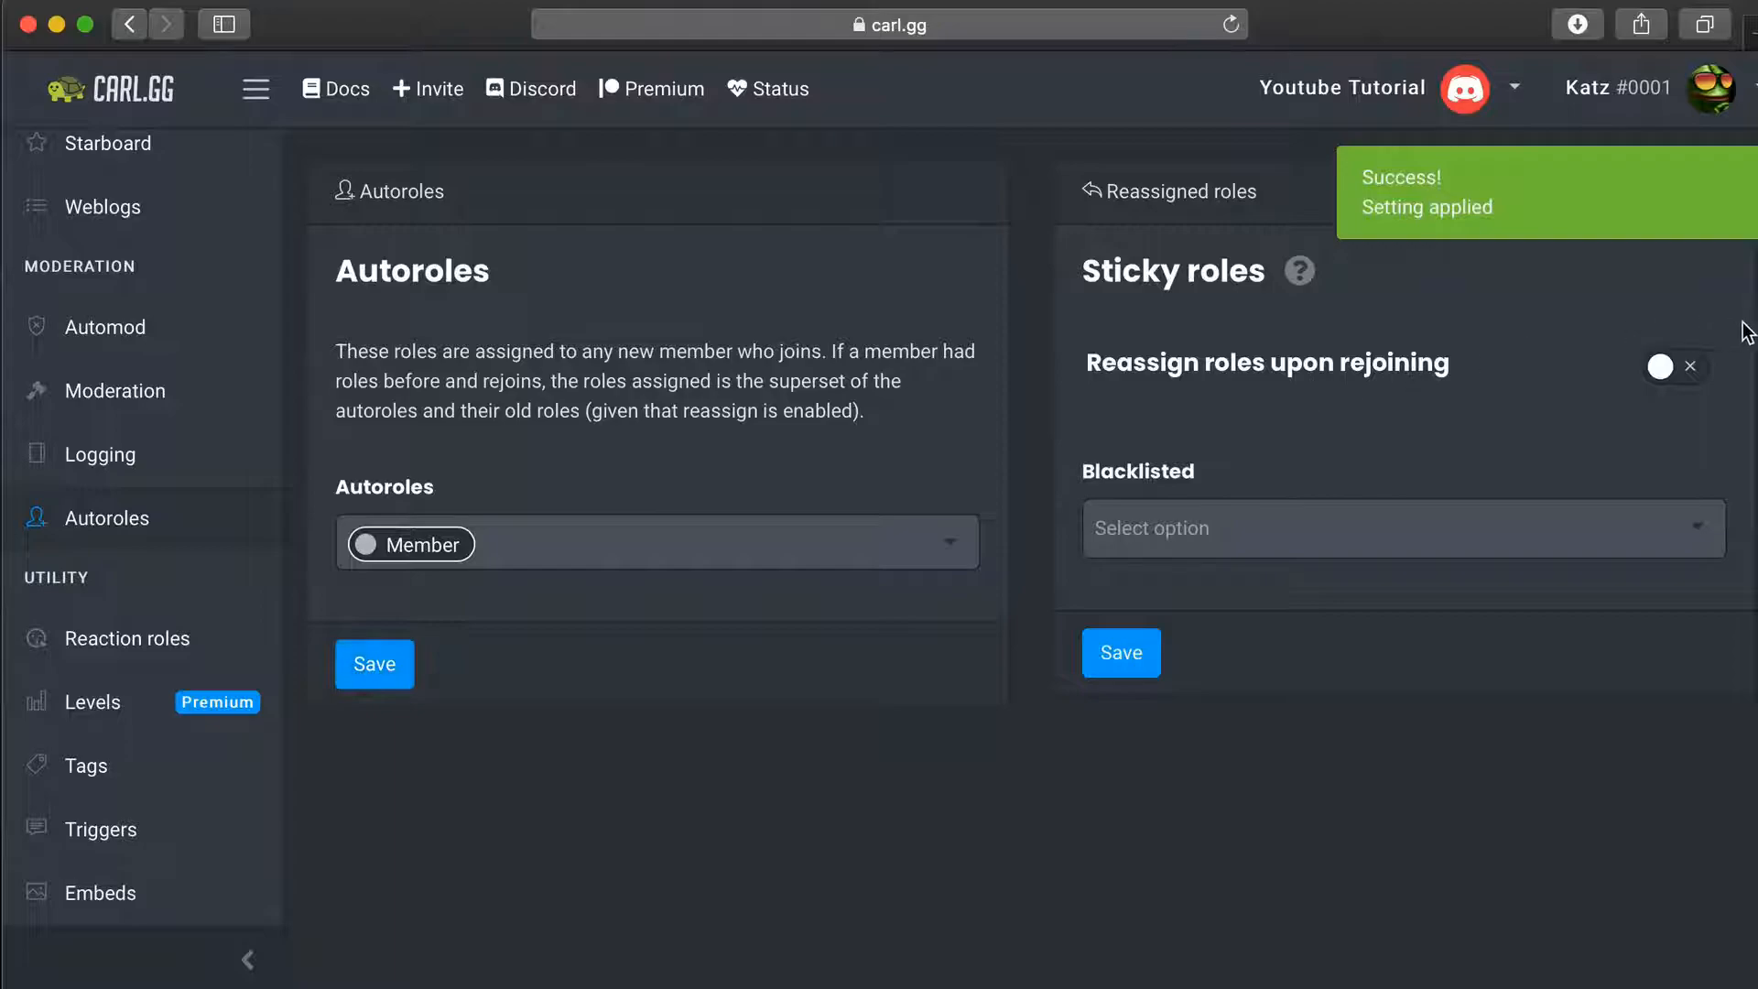
click(1662, 367)
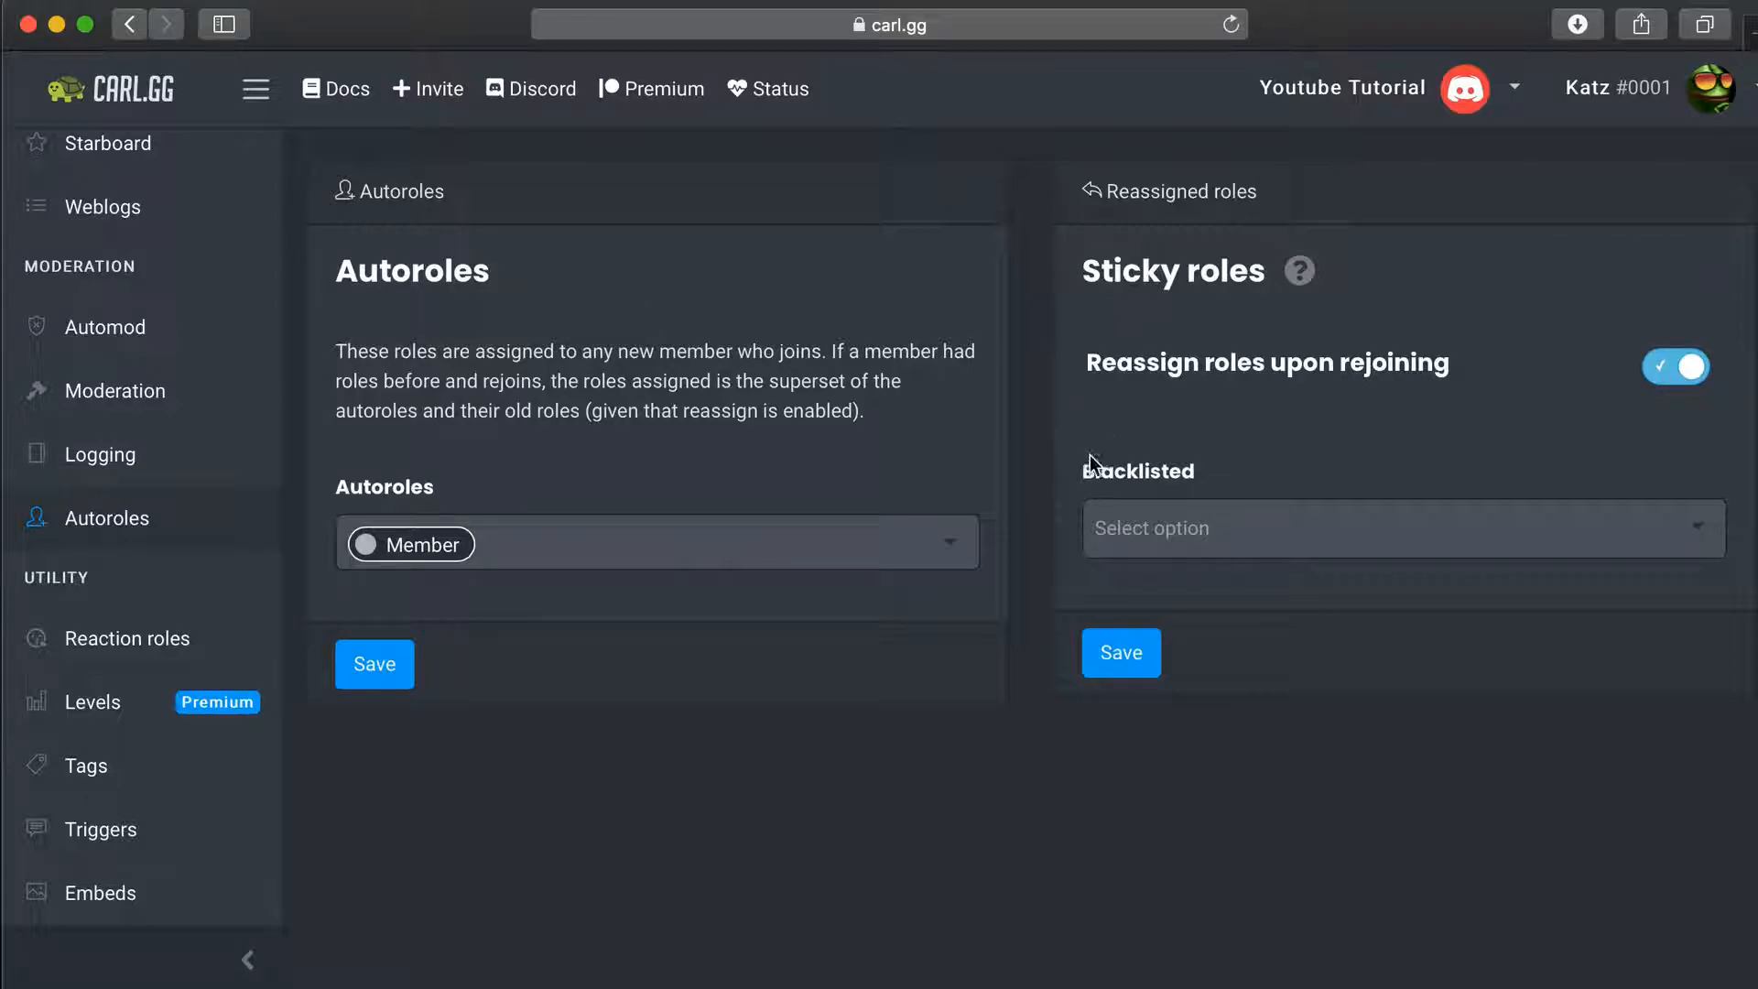
click(1090, 656)
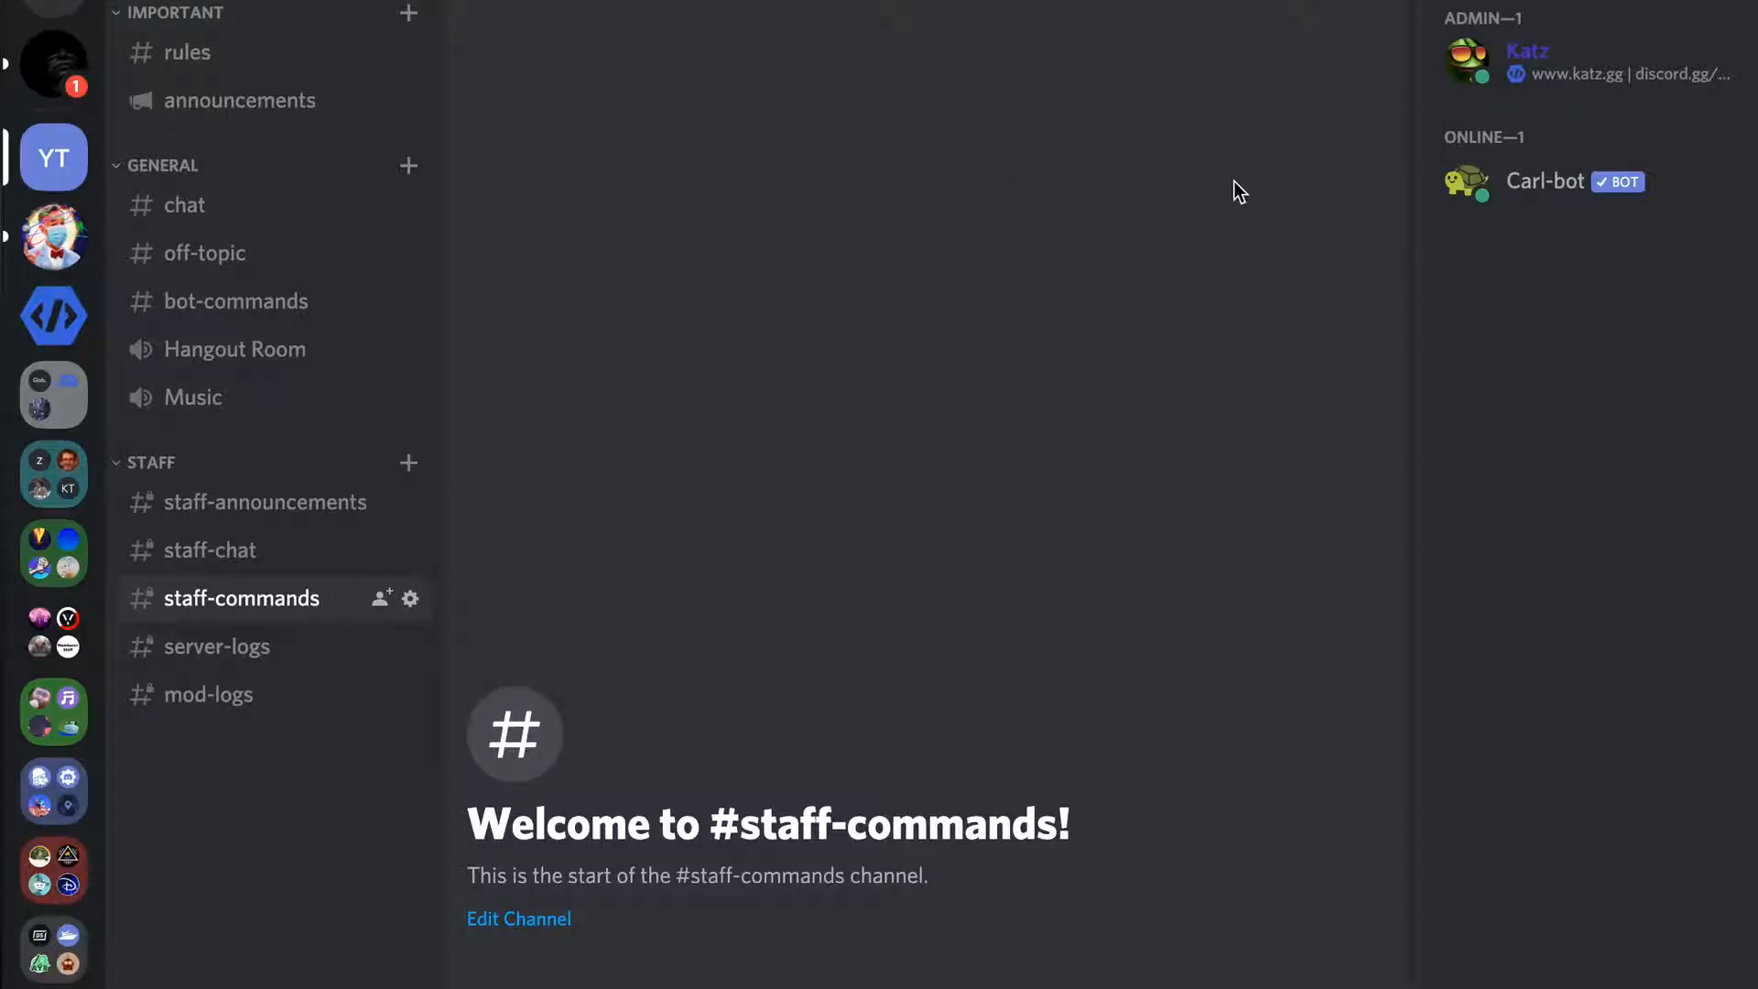
Switch to Discord, view Carl-bot's profile and its roles, and open the chat channel
click(1471, 178)
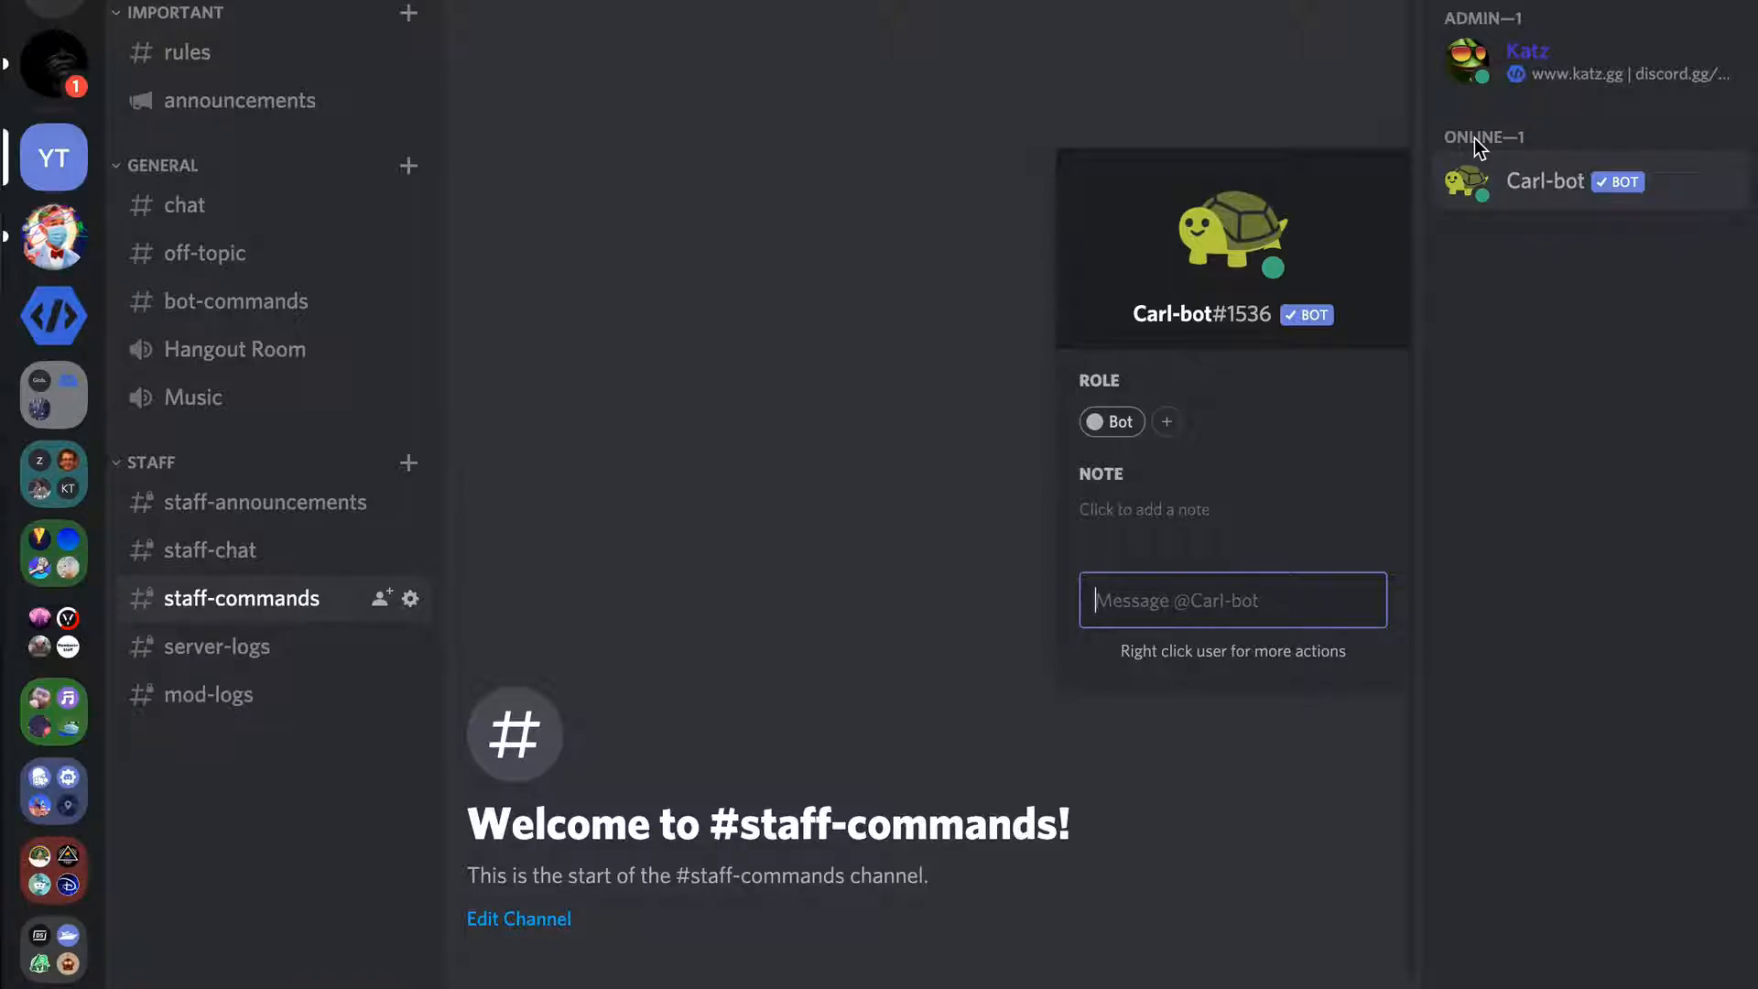
click(1478, 113)
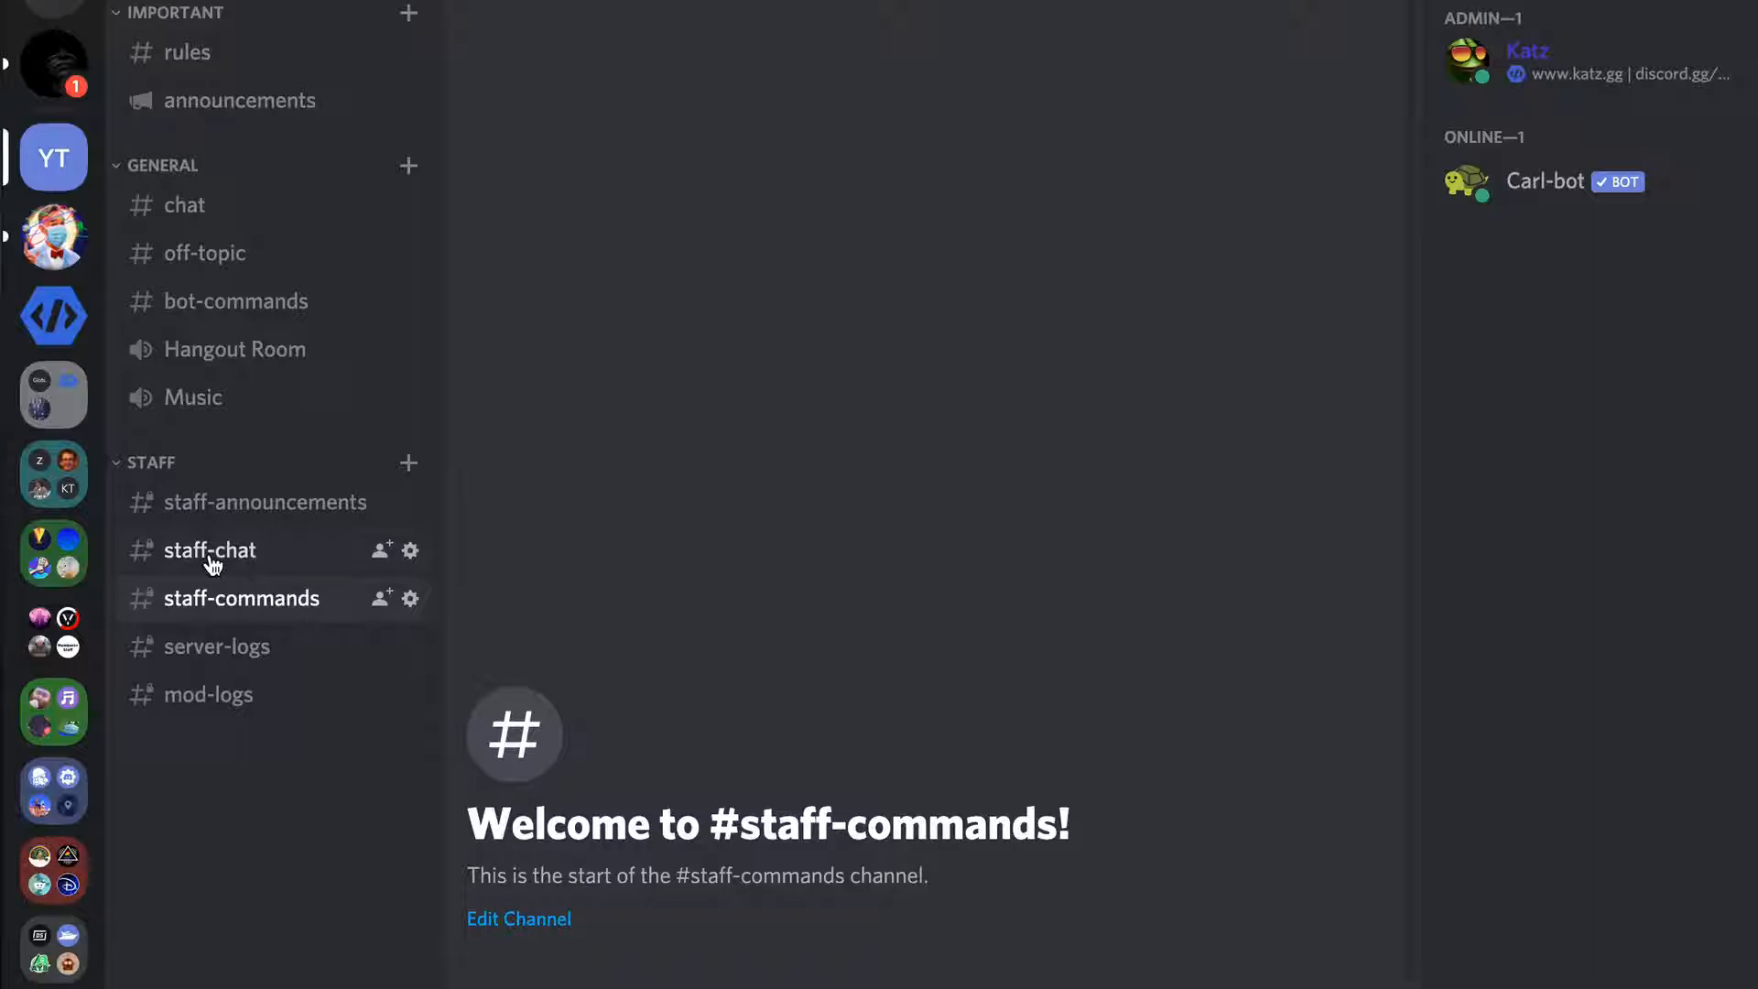
click(198, 223)
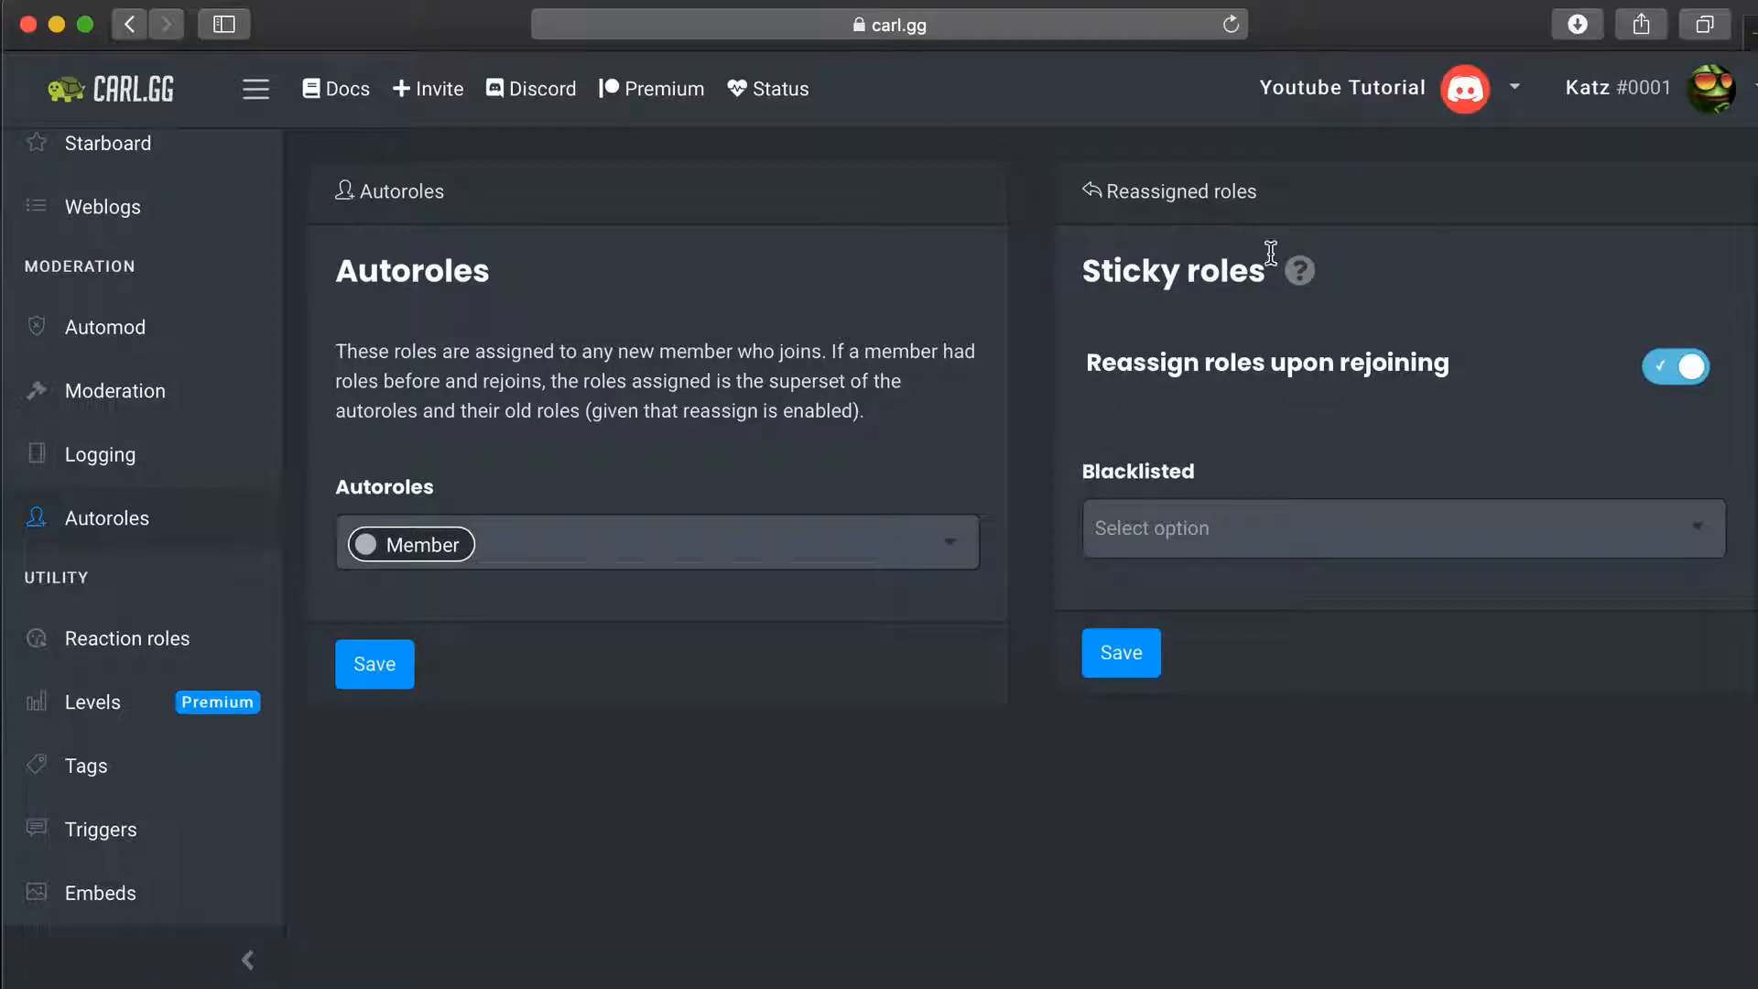
Switch to Safari, search the web for groovy bot and open the Groovy website
click(944, 27)
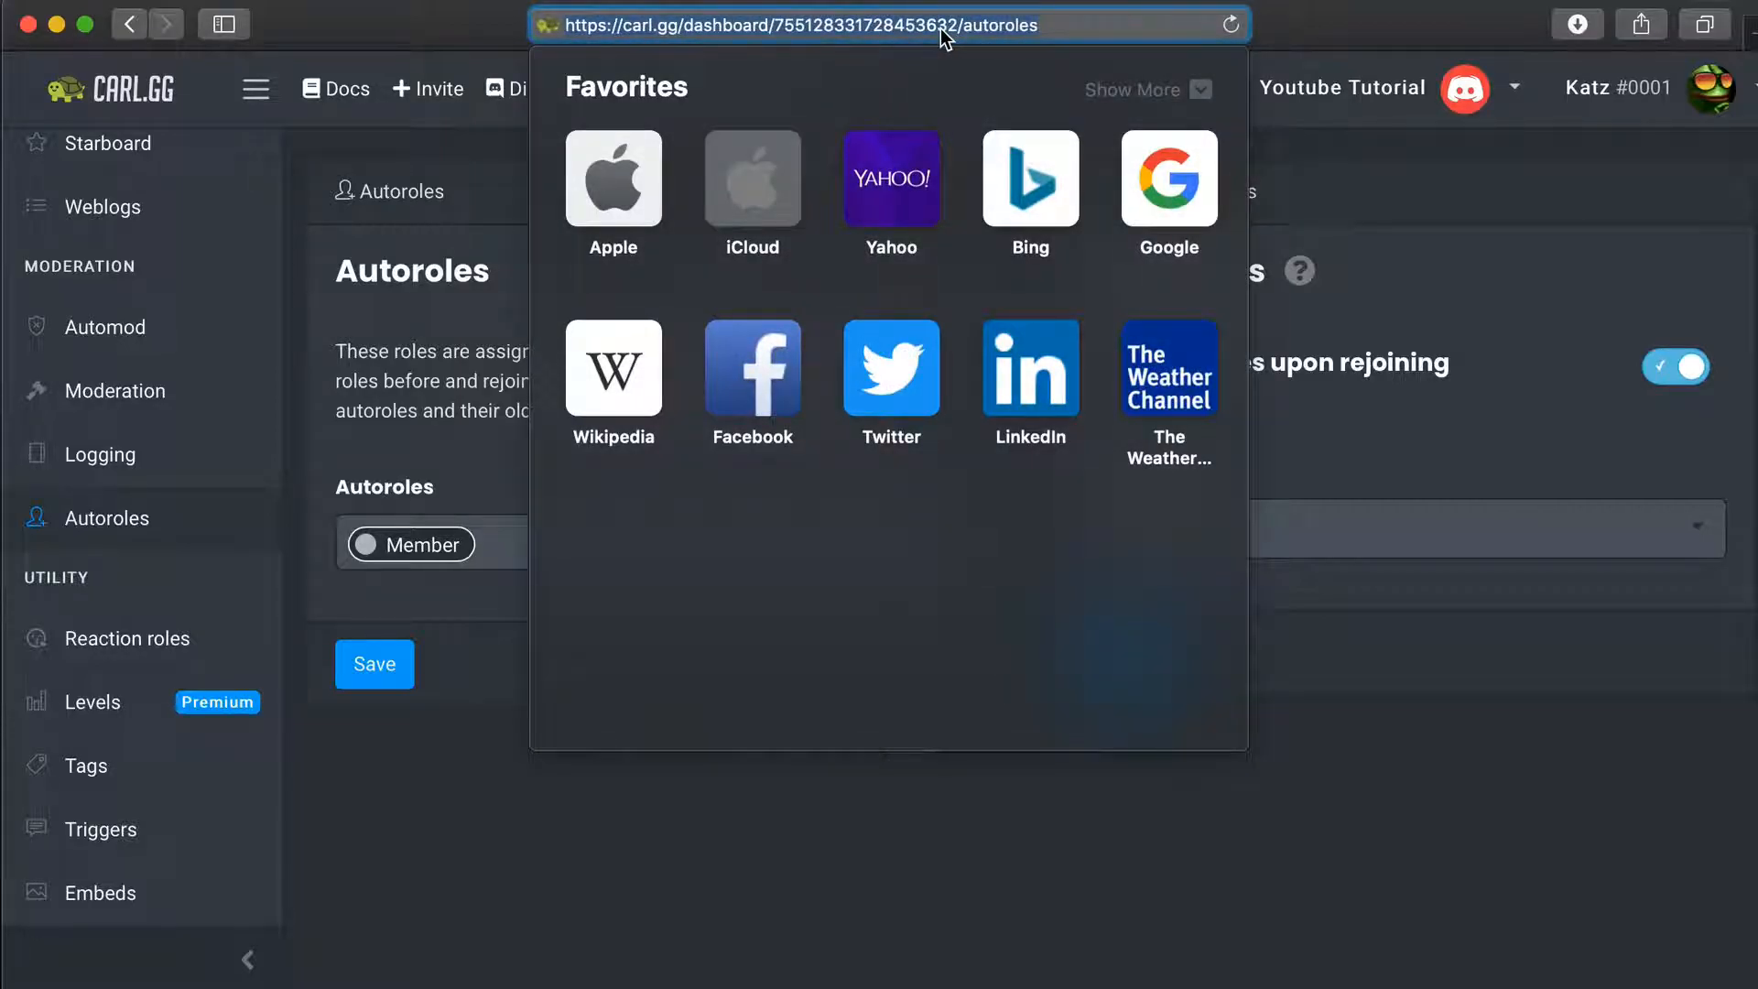
text(groovy bot)
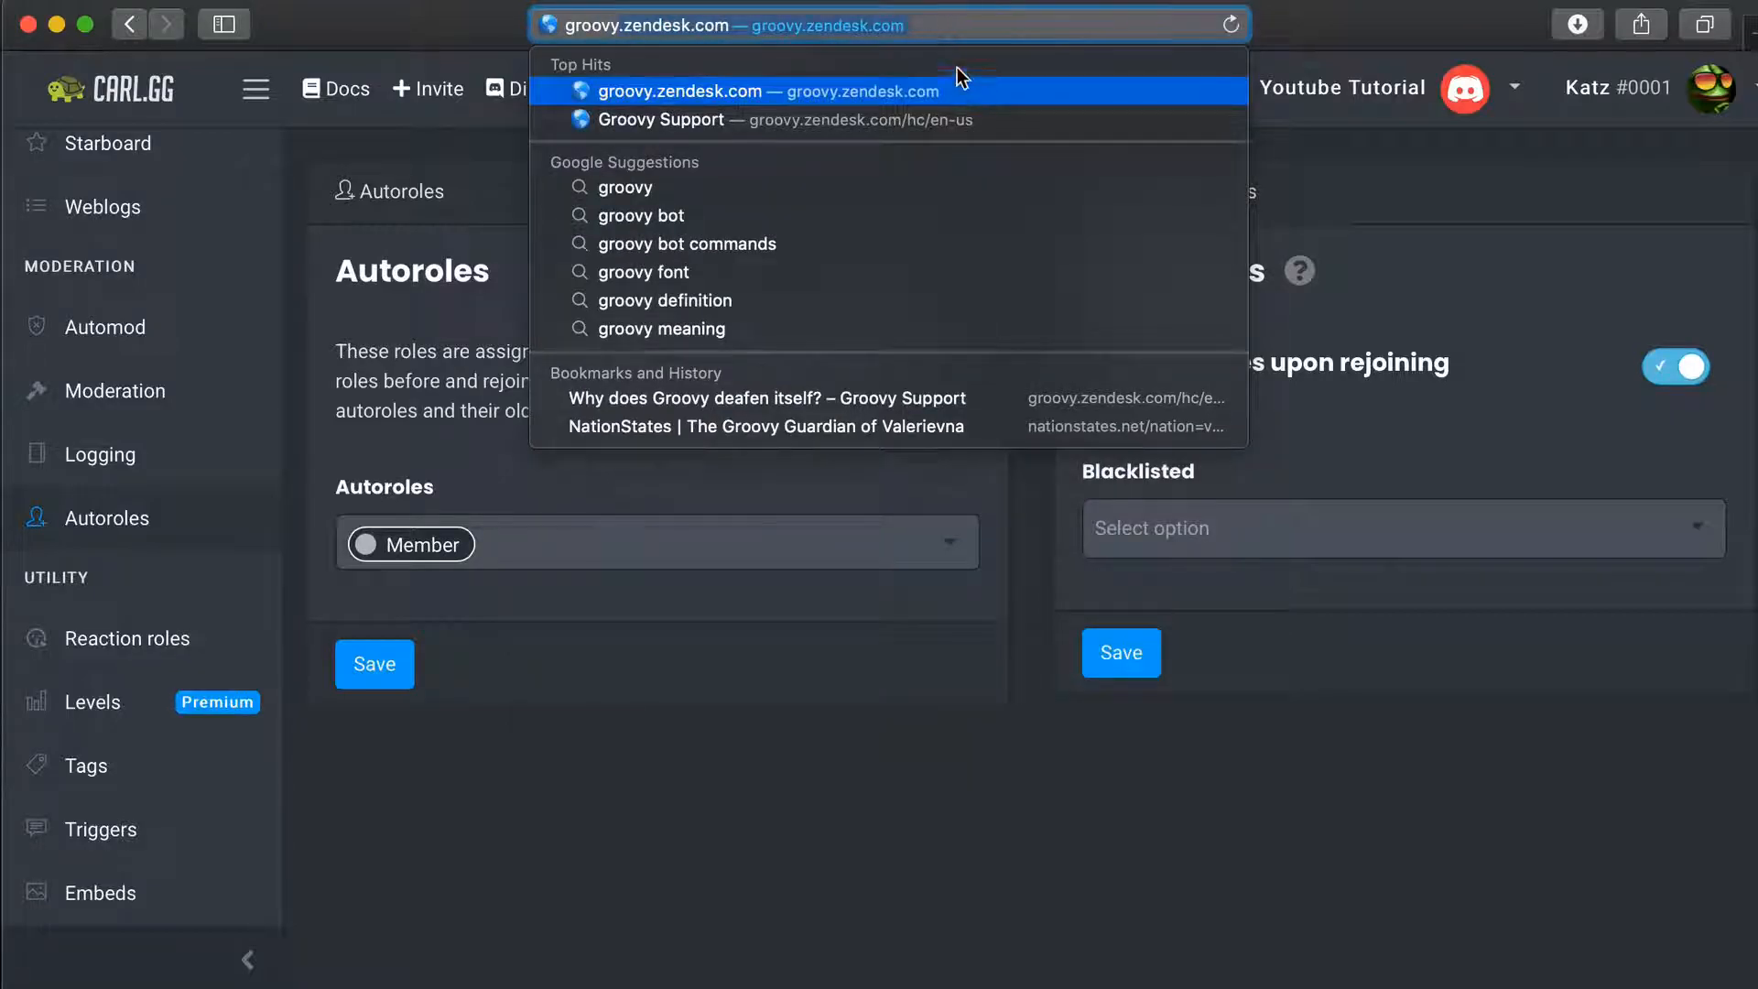
click(702, 216)
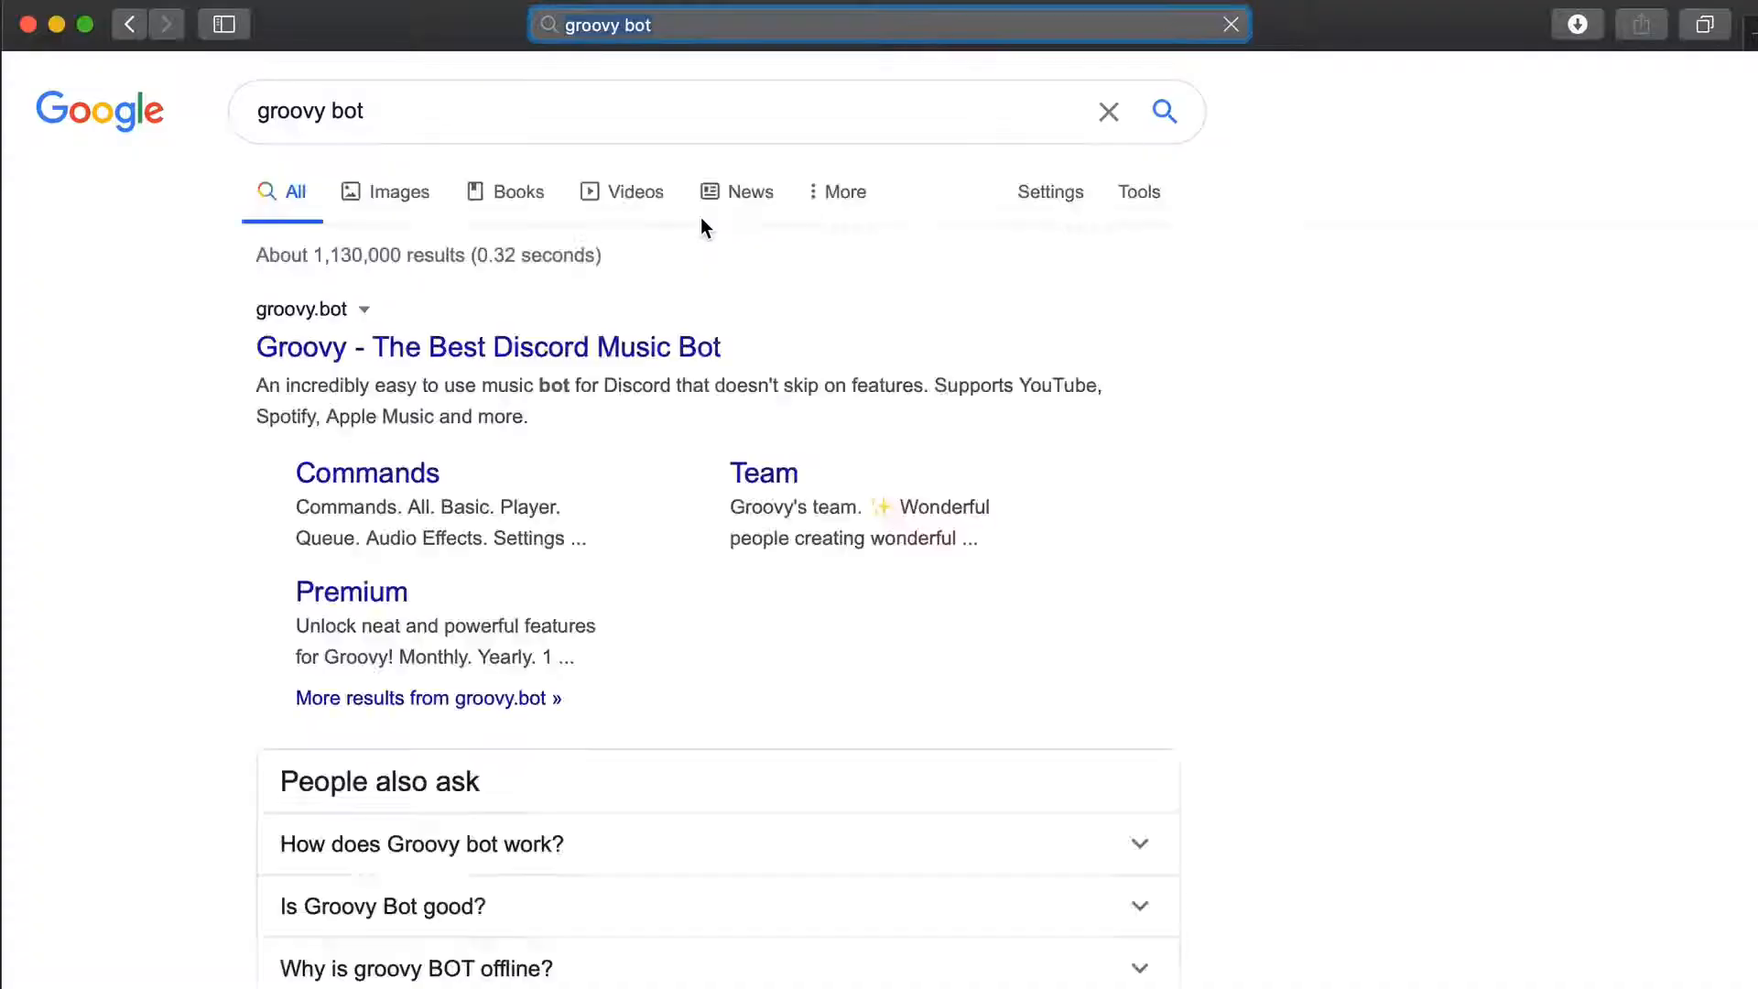
click(502, 350)
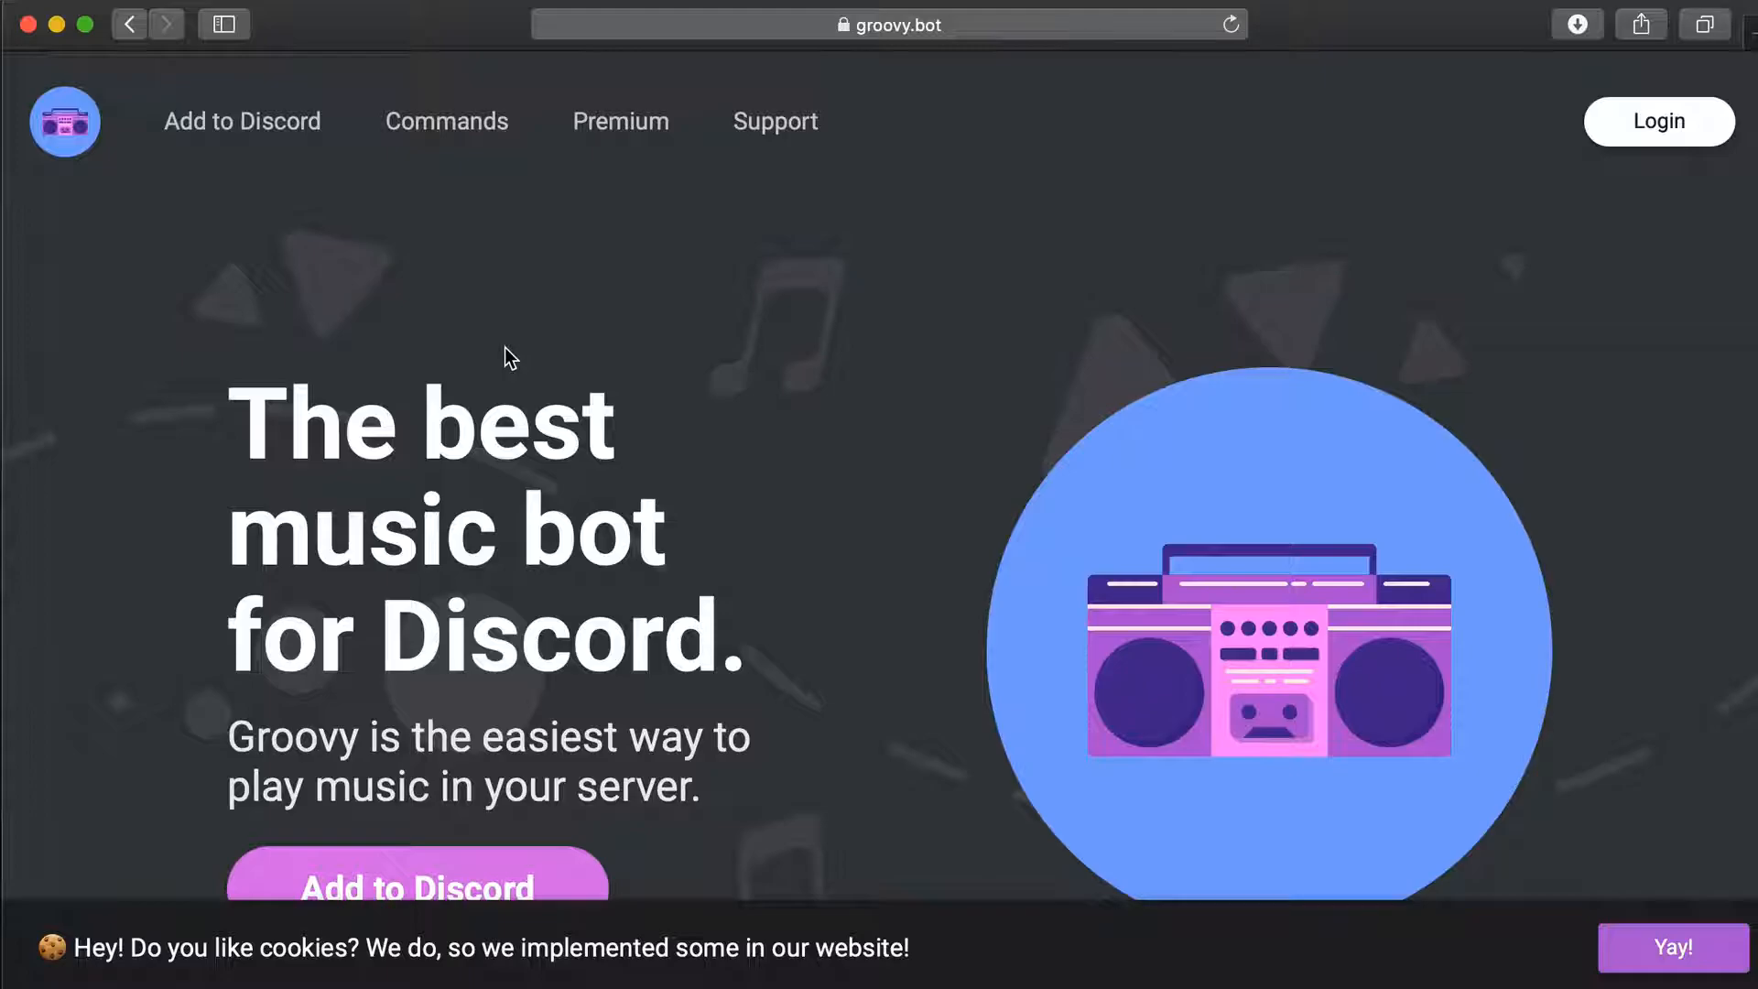
Add Groovy to the Youtube Tutorial server, deselect its Administrator permission and authorize the bot
scroll(505, 357, down, 3)
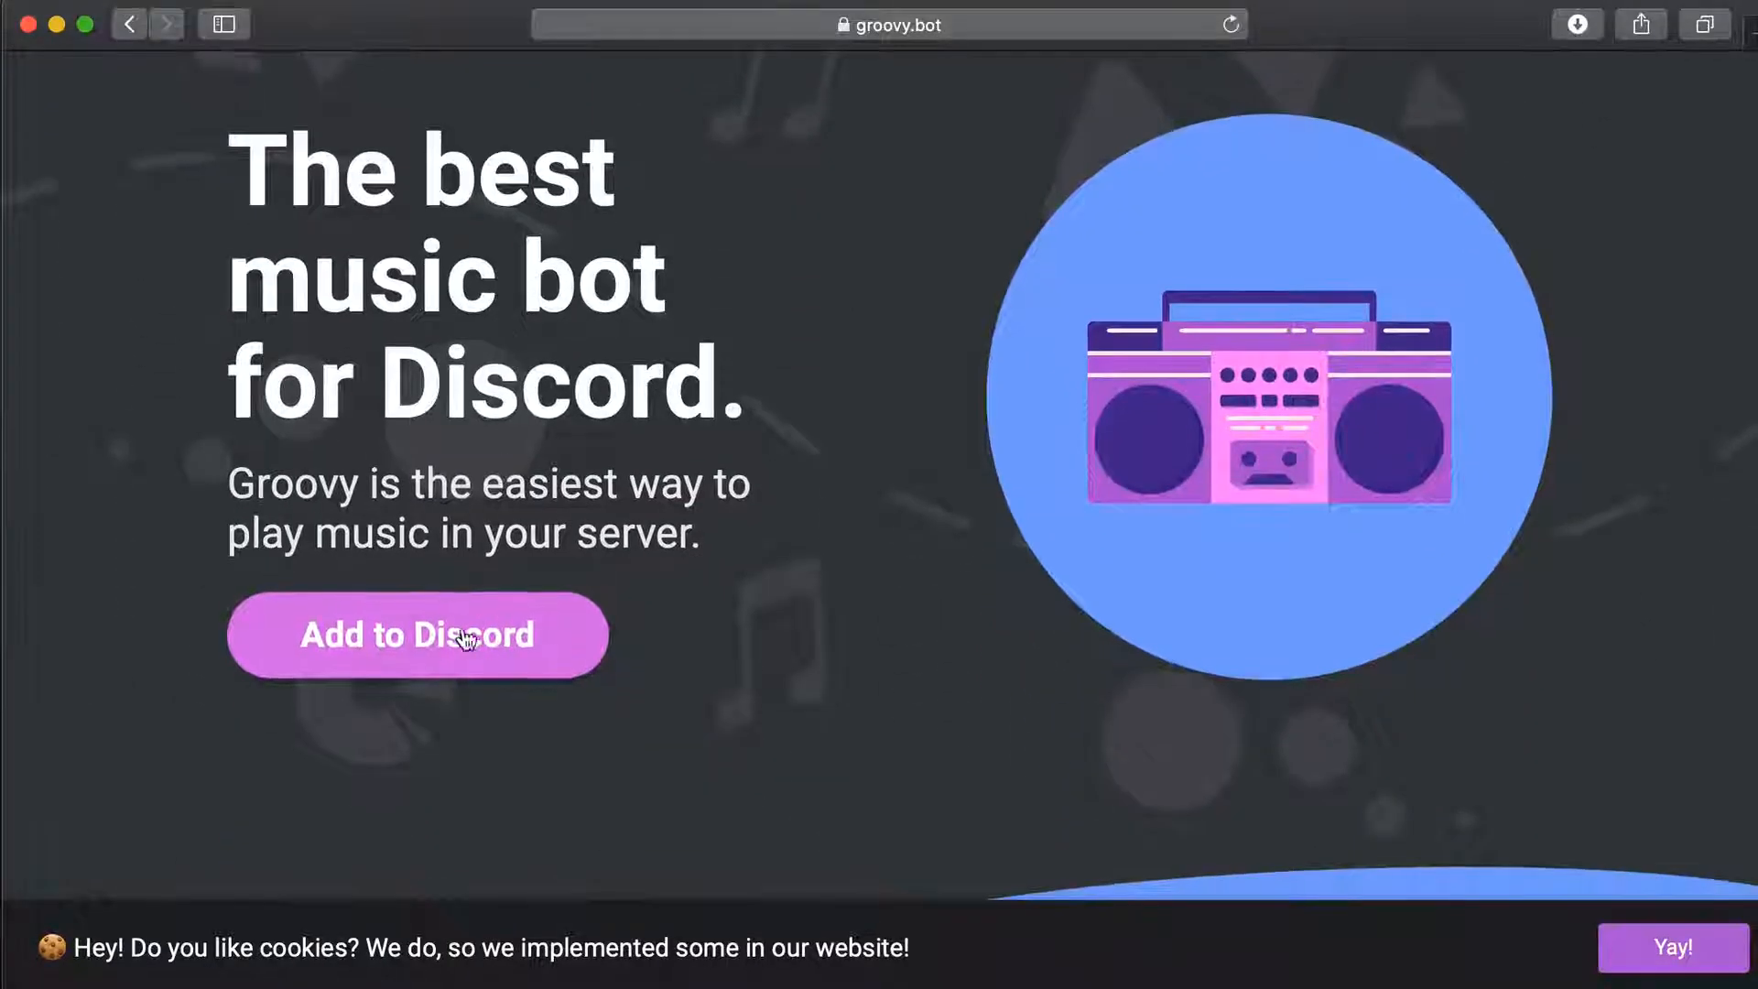
click(424, 626)
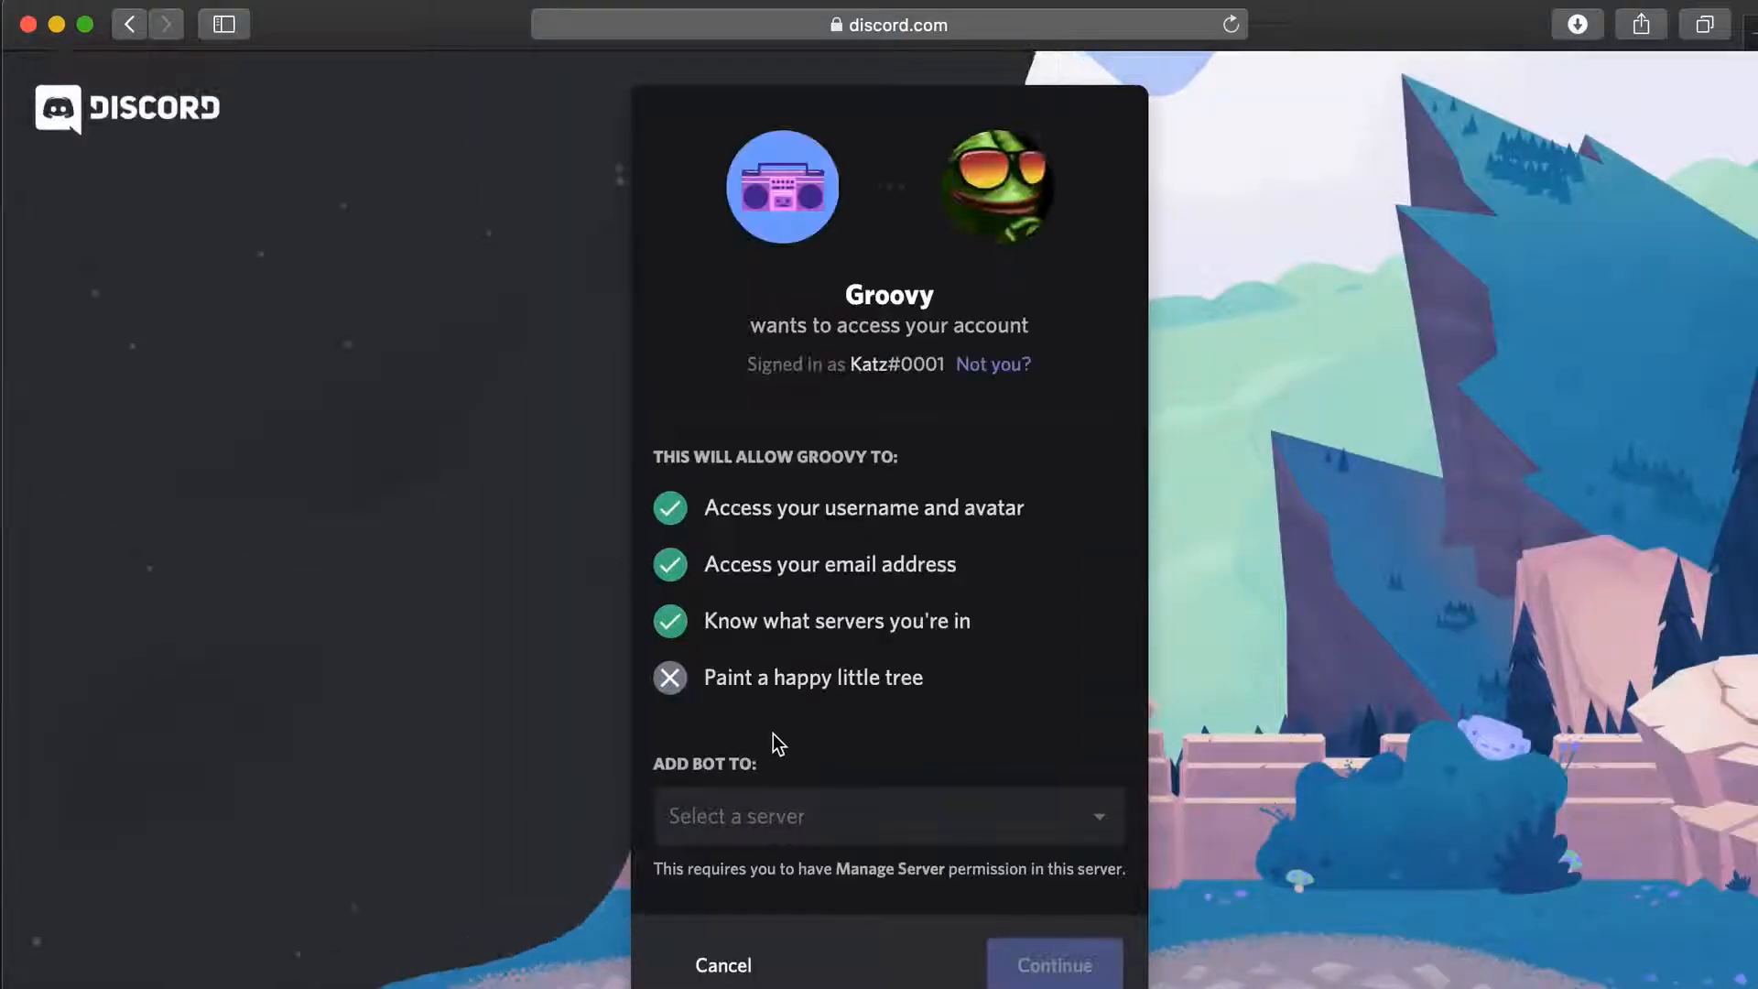
click(720, 766)
scroll(828, 875, down, 3)
scroll(772, 920, down, 2)
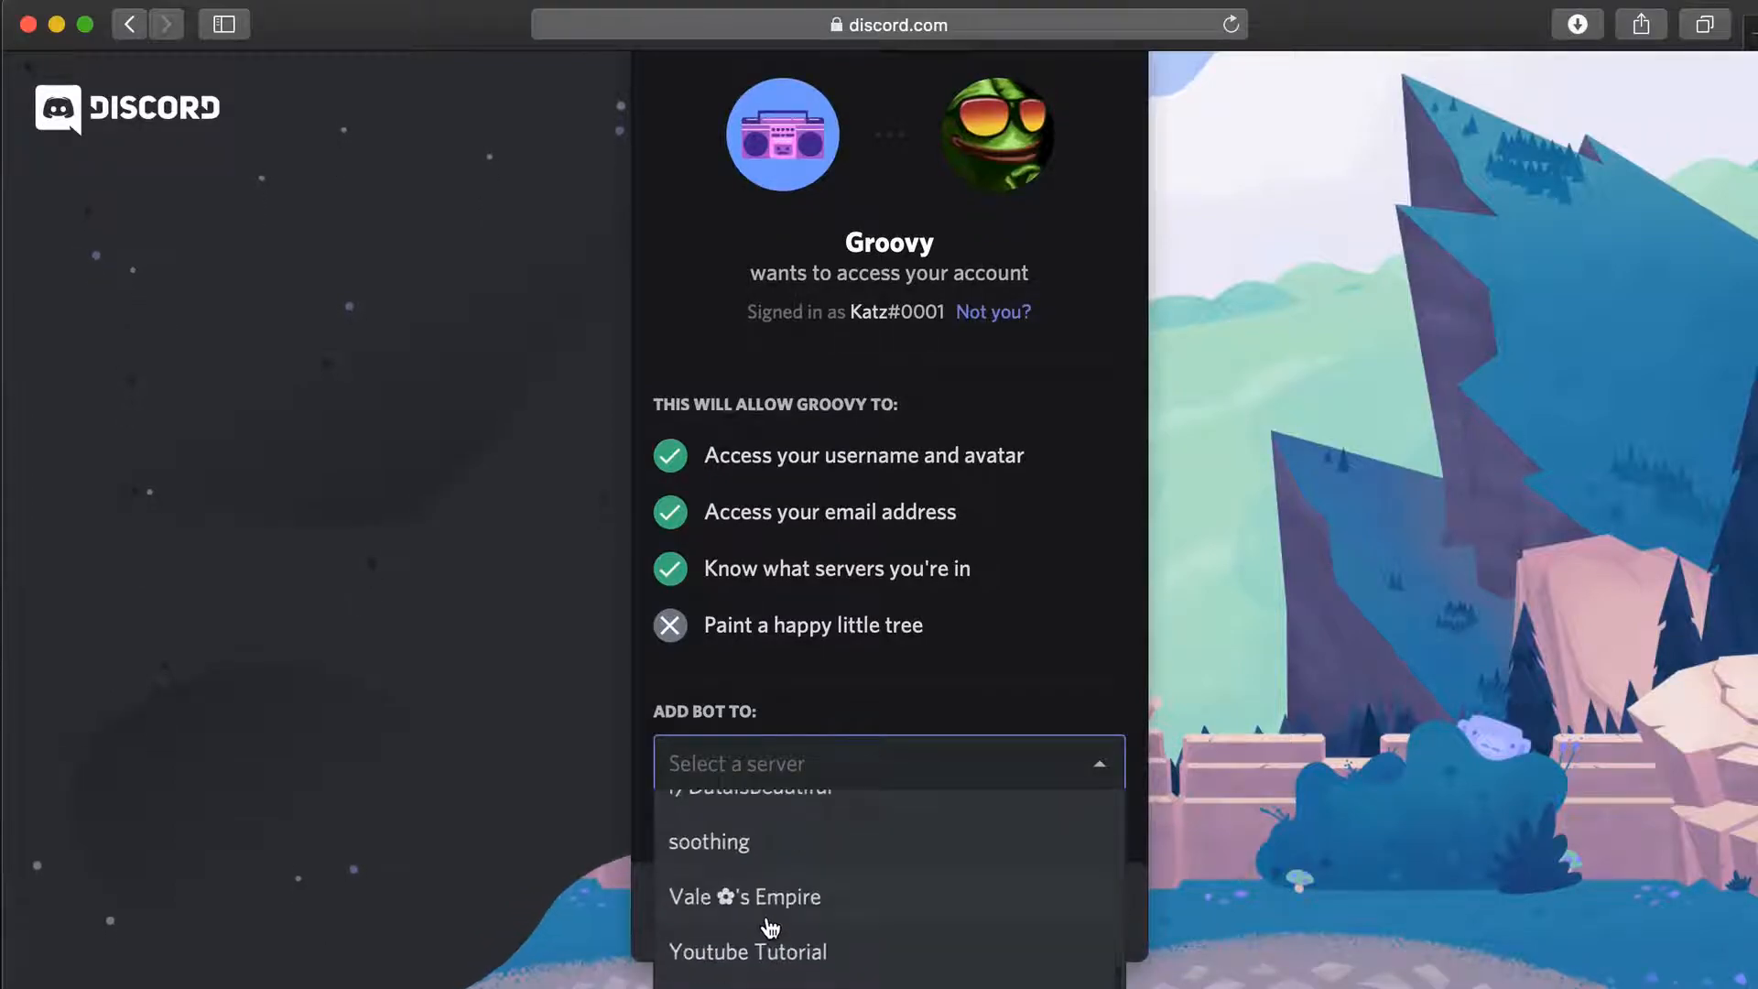
click(727, 950)
click(1053, 929)
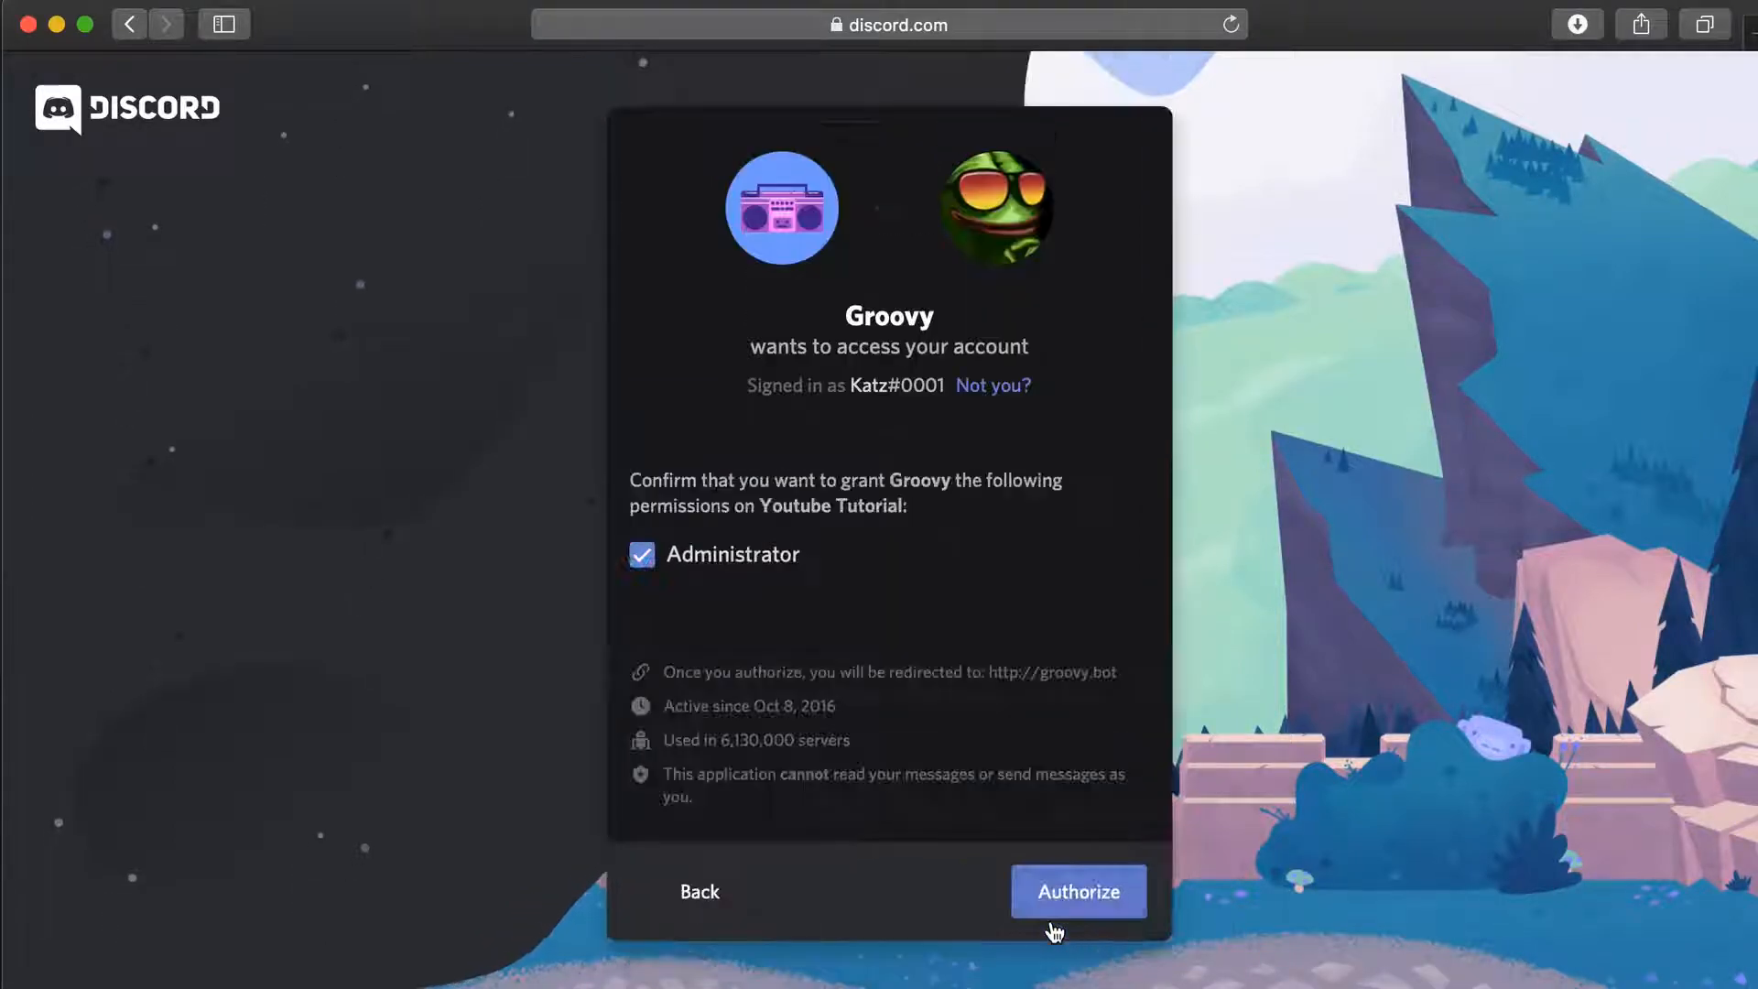
click(640, 556)
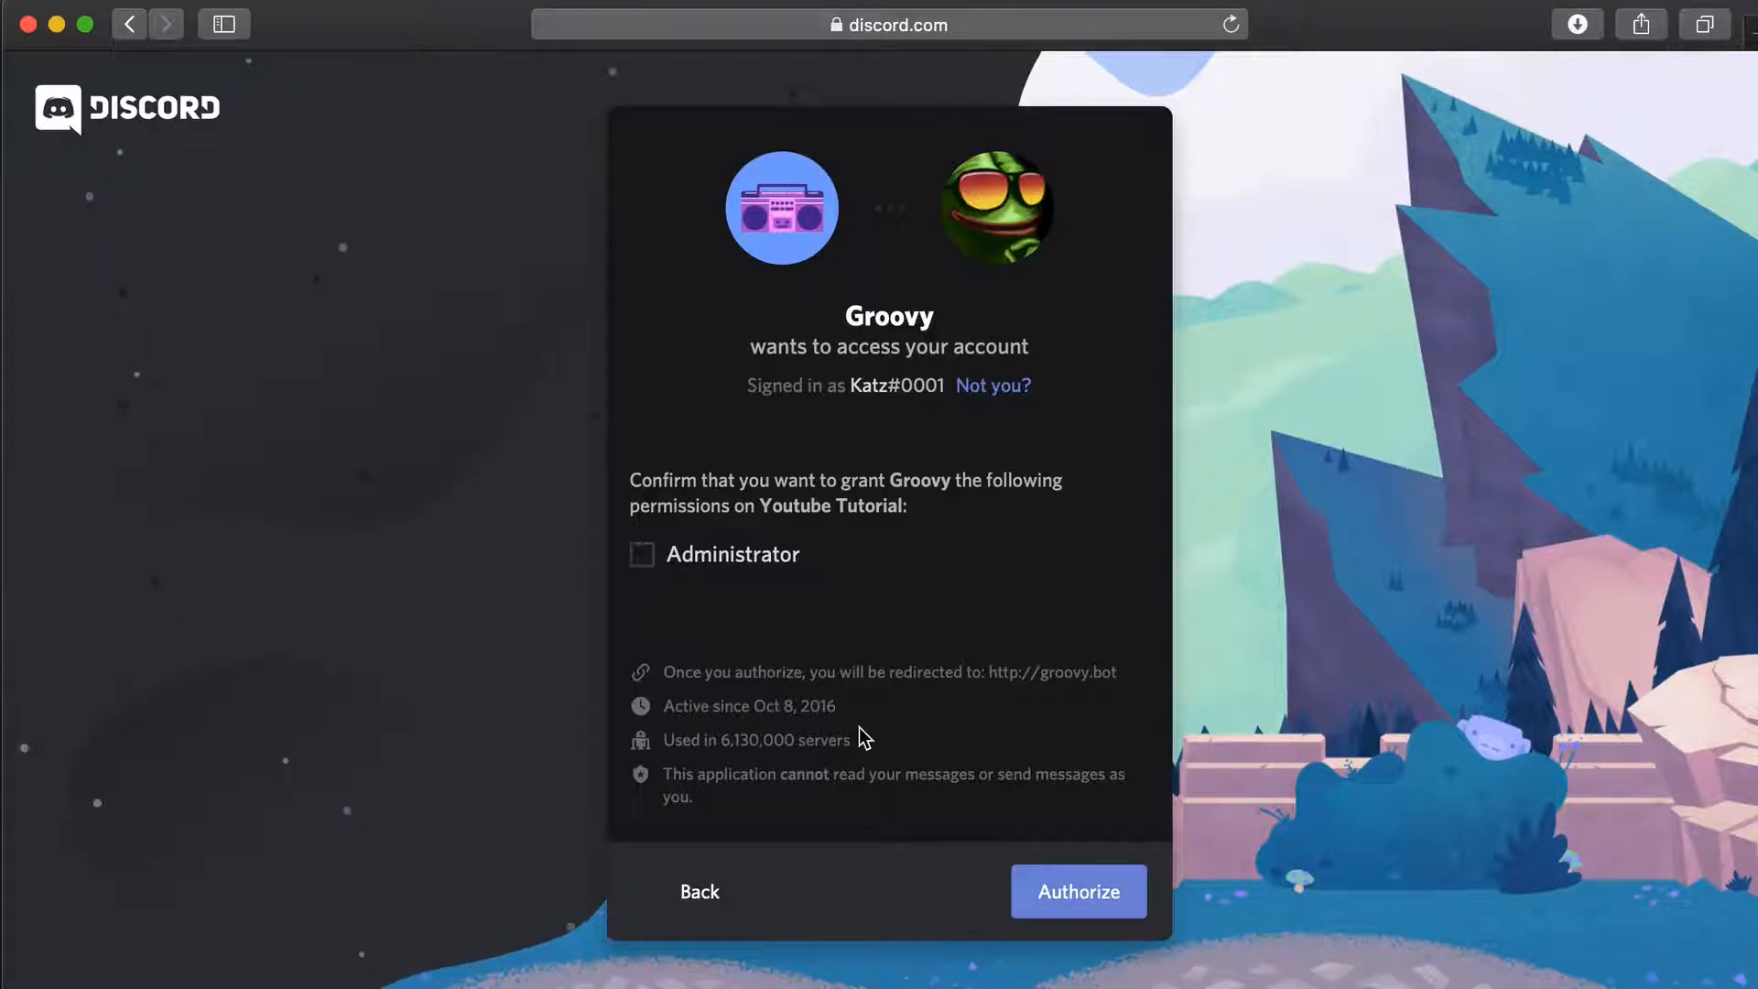
click(1062, 897)
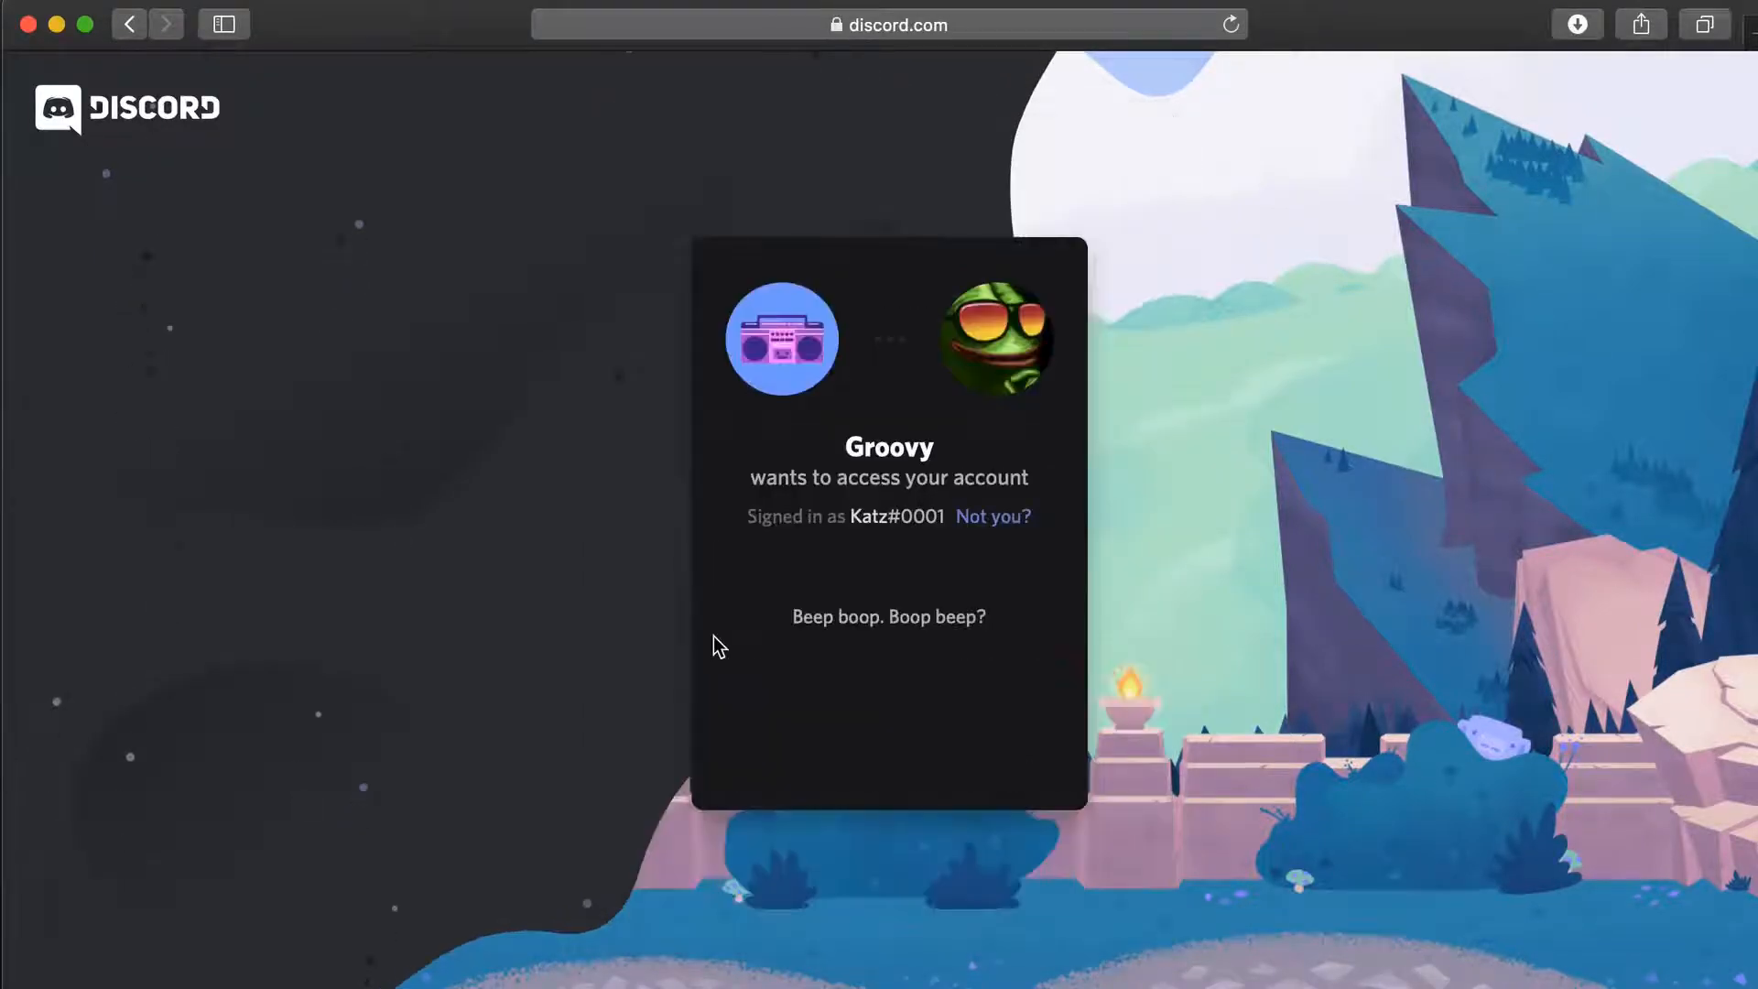
Complete the reCAPTCHA by selecting the bus images and the traffic light squares, and submit the verification
click(713, 714)
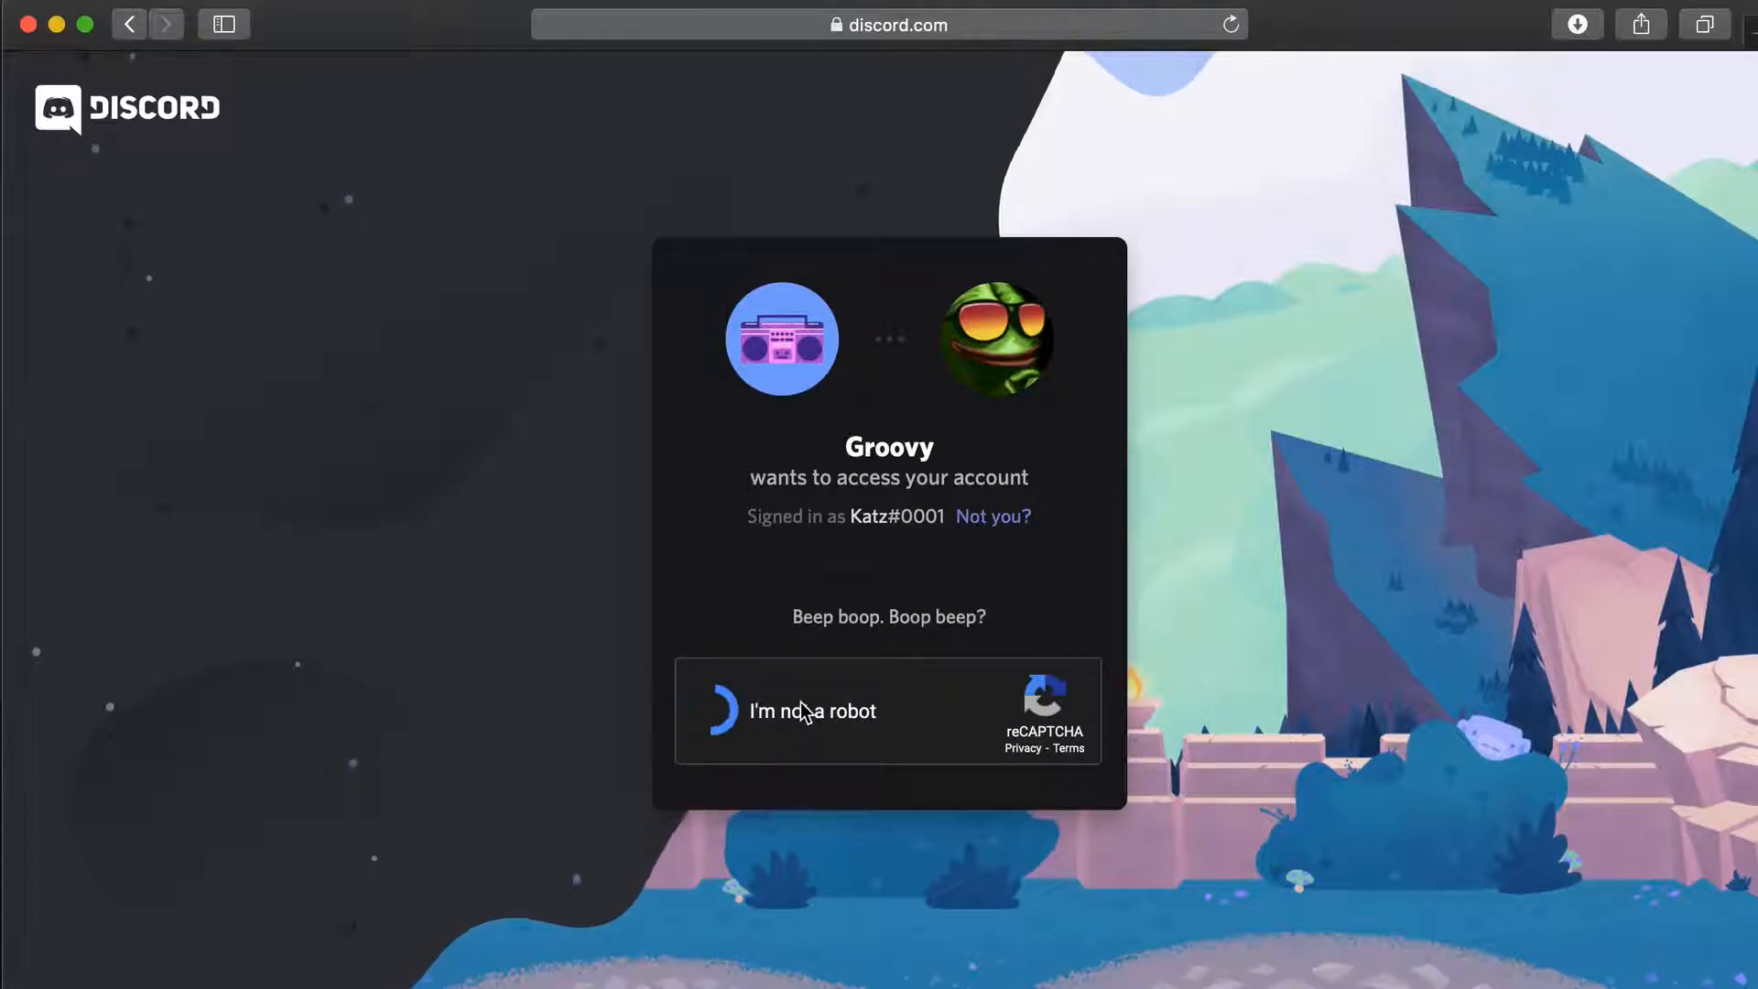
click(791, 943)
click(835, 452)
click(1214, 794)
click(1030, 795)
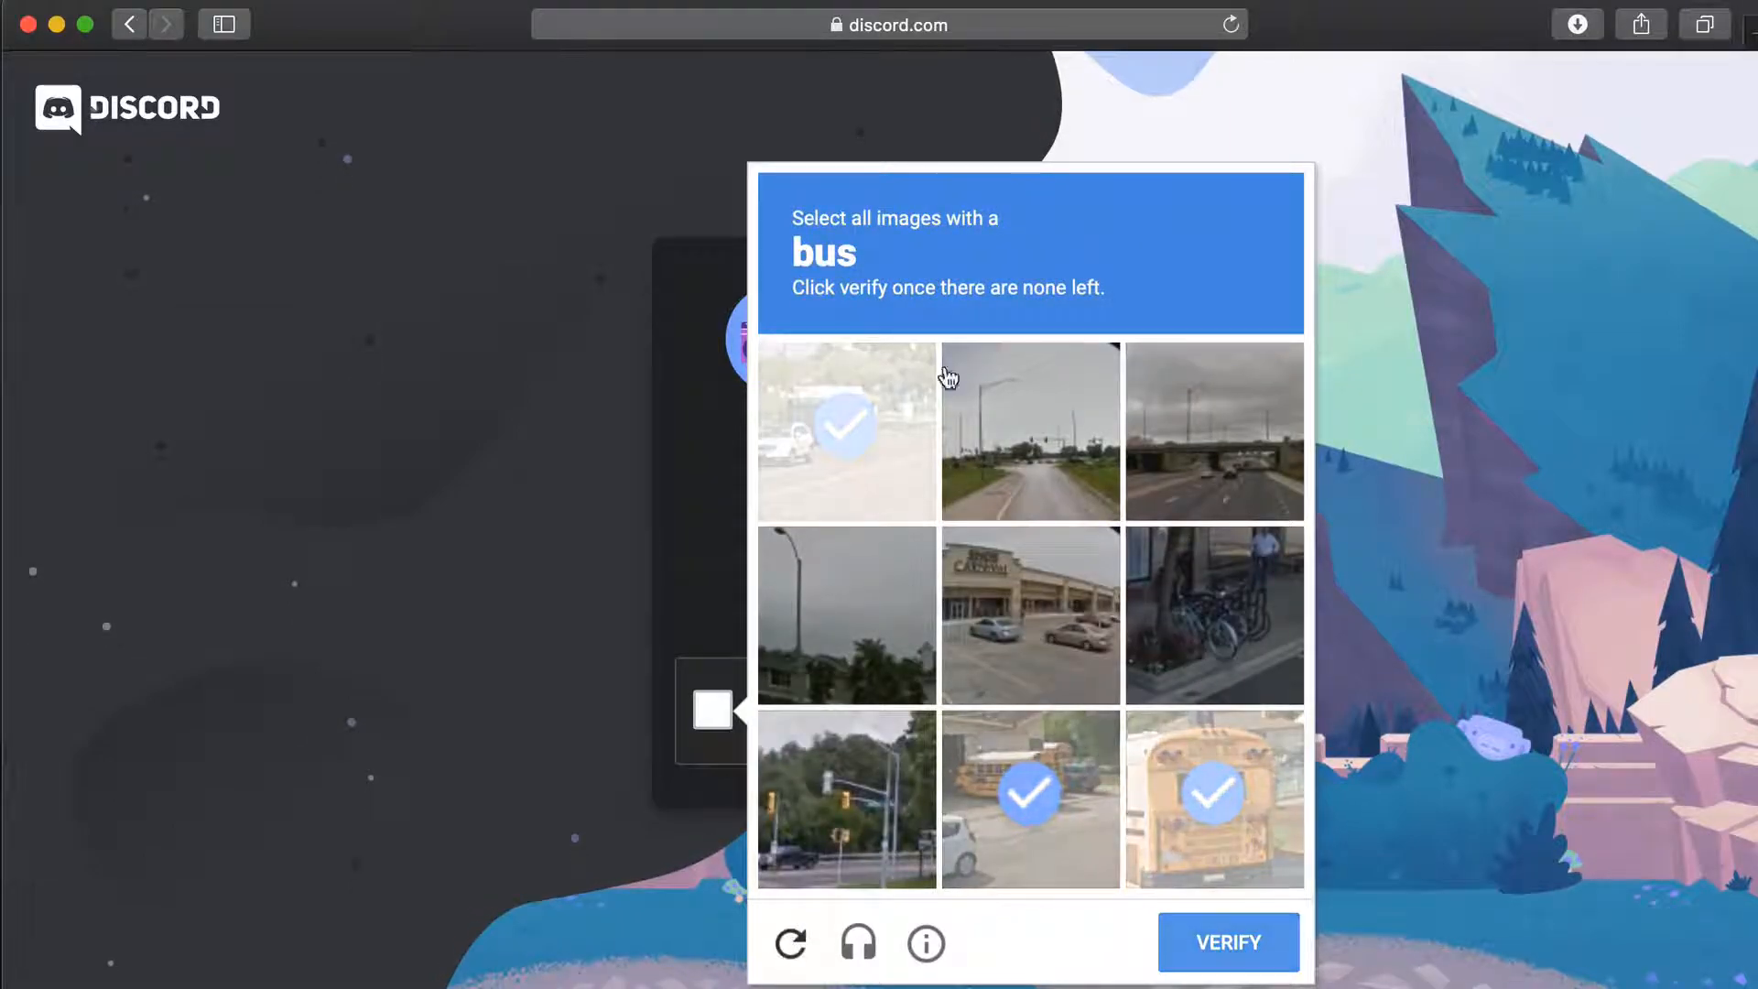
click(1000, 577)
click(994, 683)
click(991, 772)
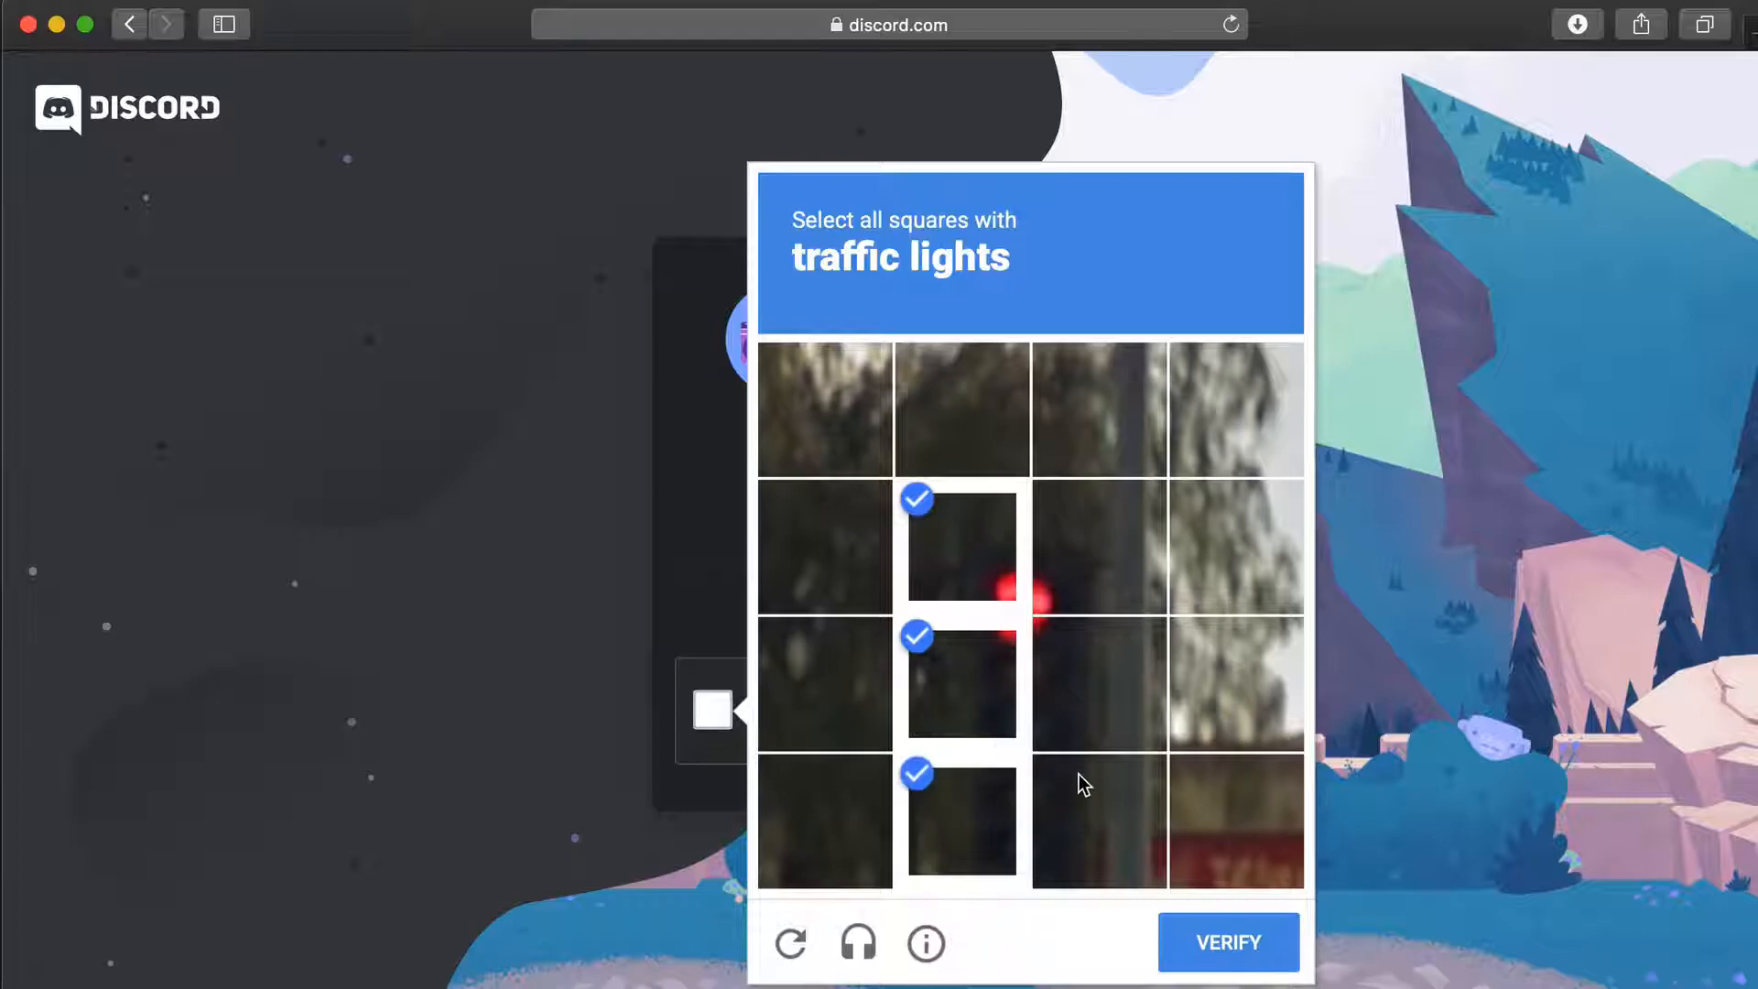
click(1086, 786)
click(1086, 673)
click(1086, 590)
click(1213, 944)
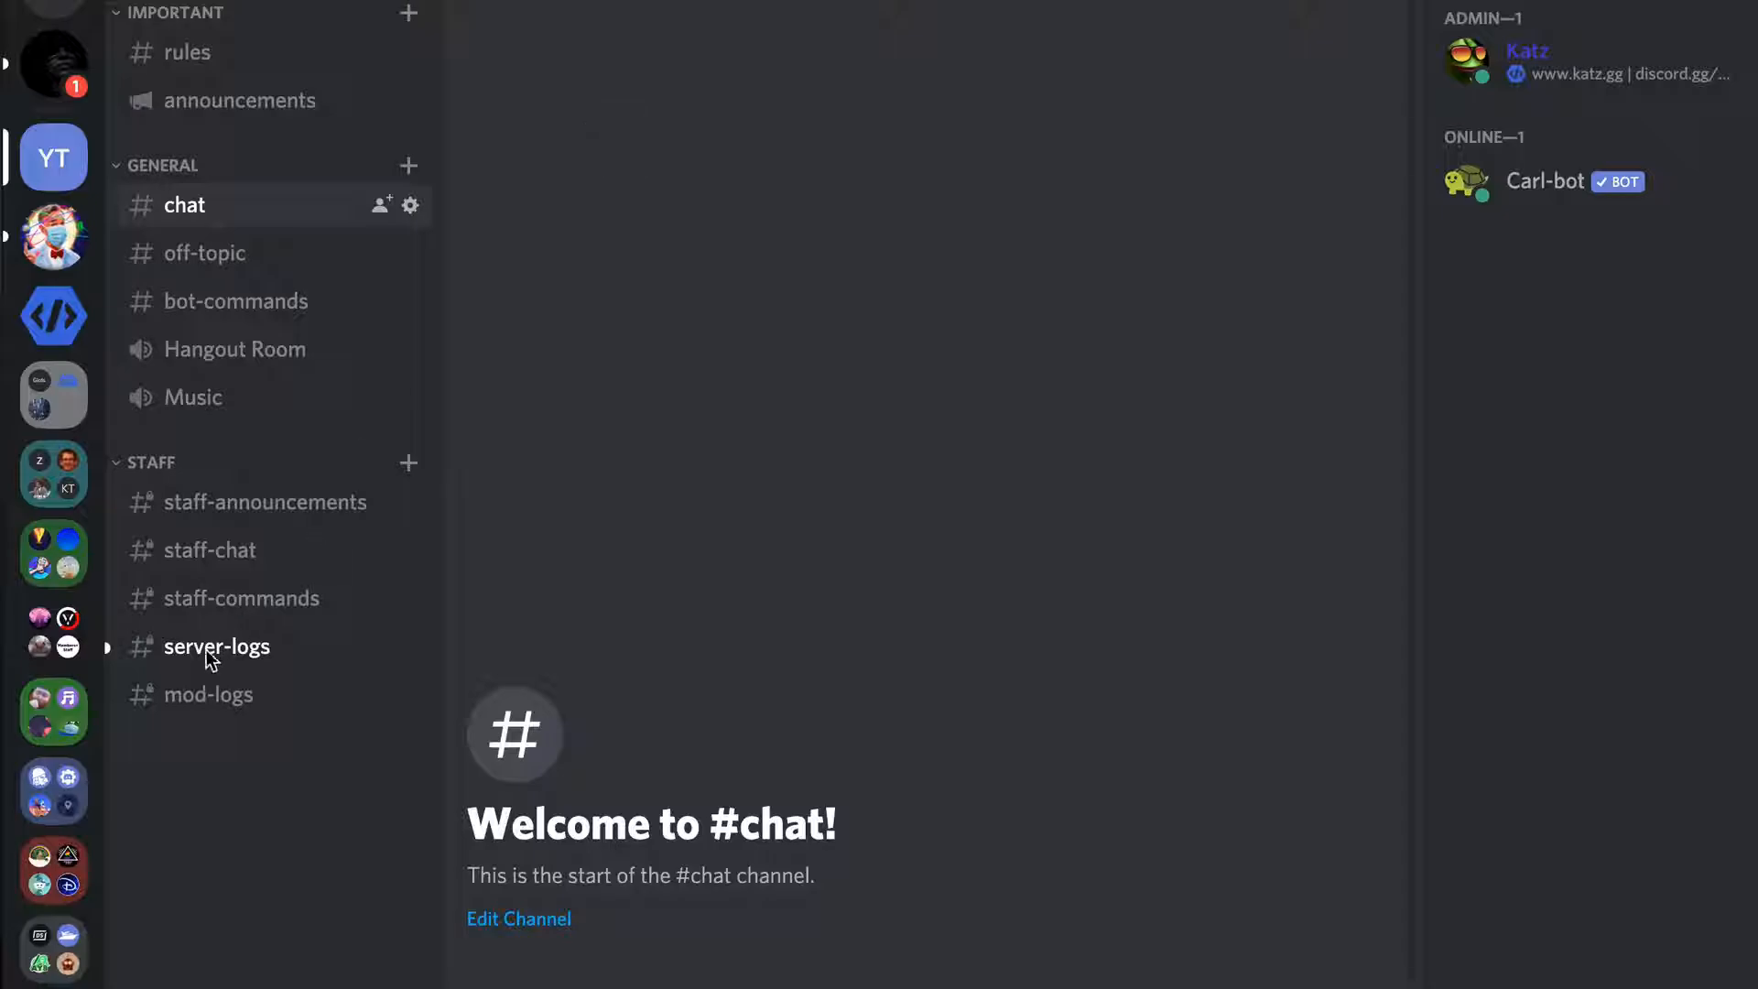
Switch to Discord, check the server-logs channel for Groovy's join entry and view the bot's profile
click(196, 648)
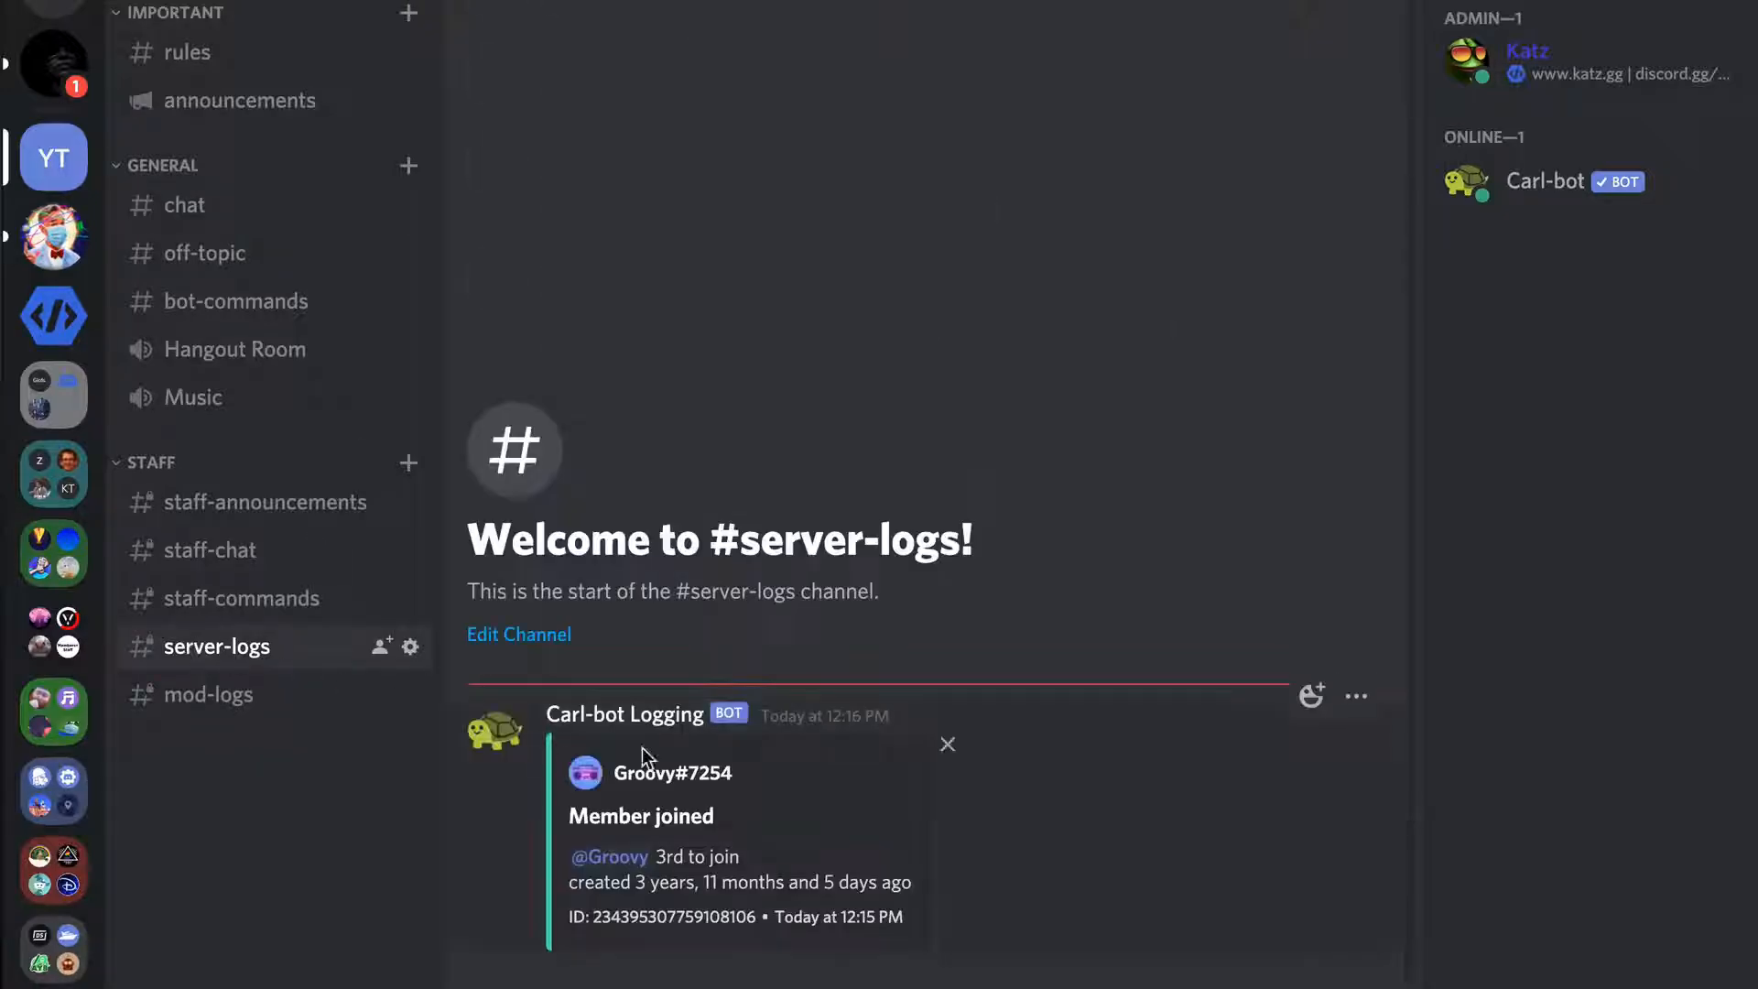
click(614, 863)
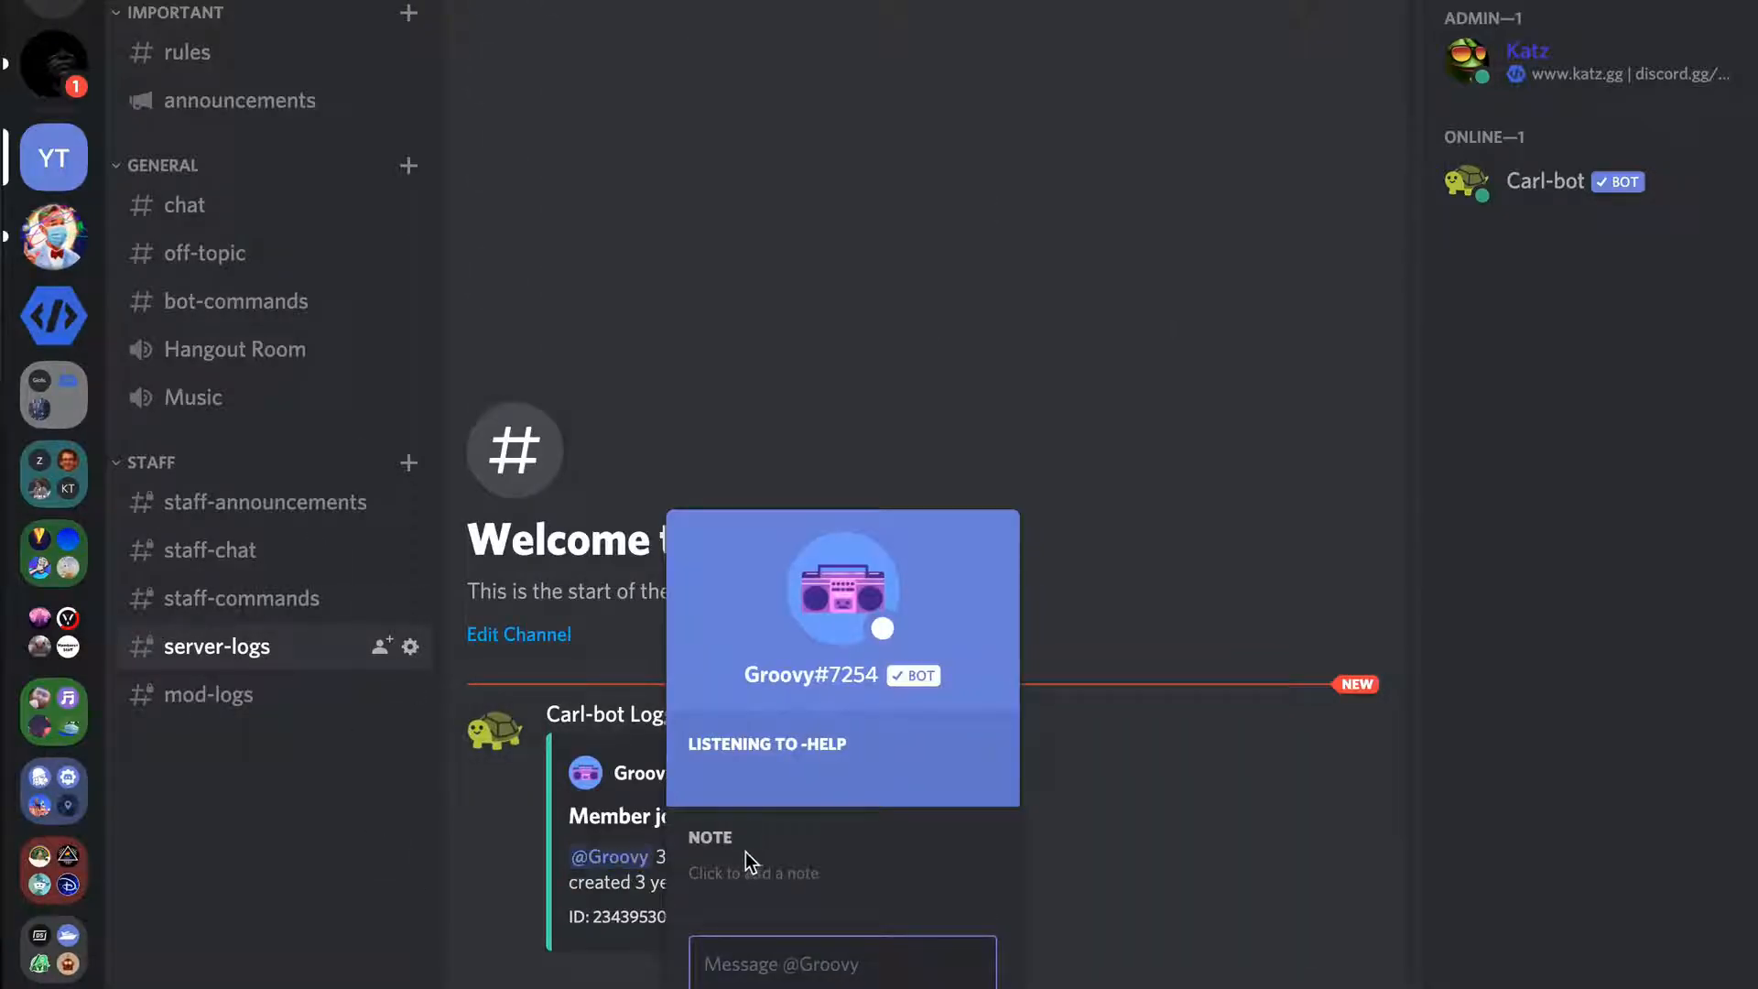
click(586, 858)
Assign the Bot role to Groovy in the server's member settings and close the settings
click(240, 2)
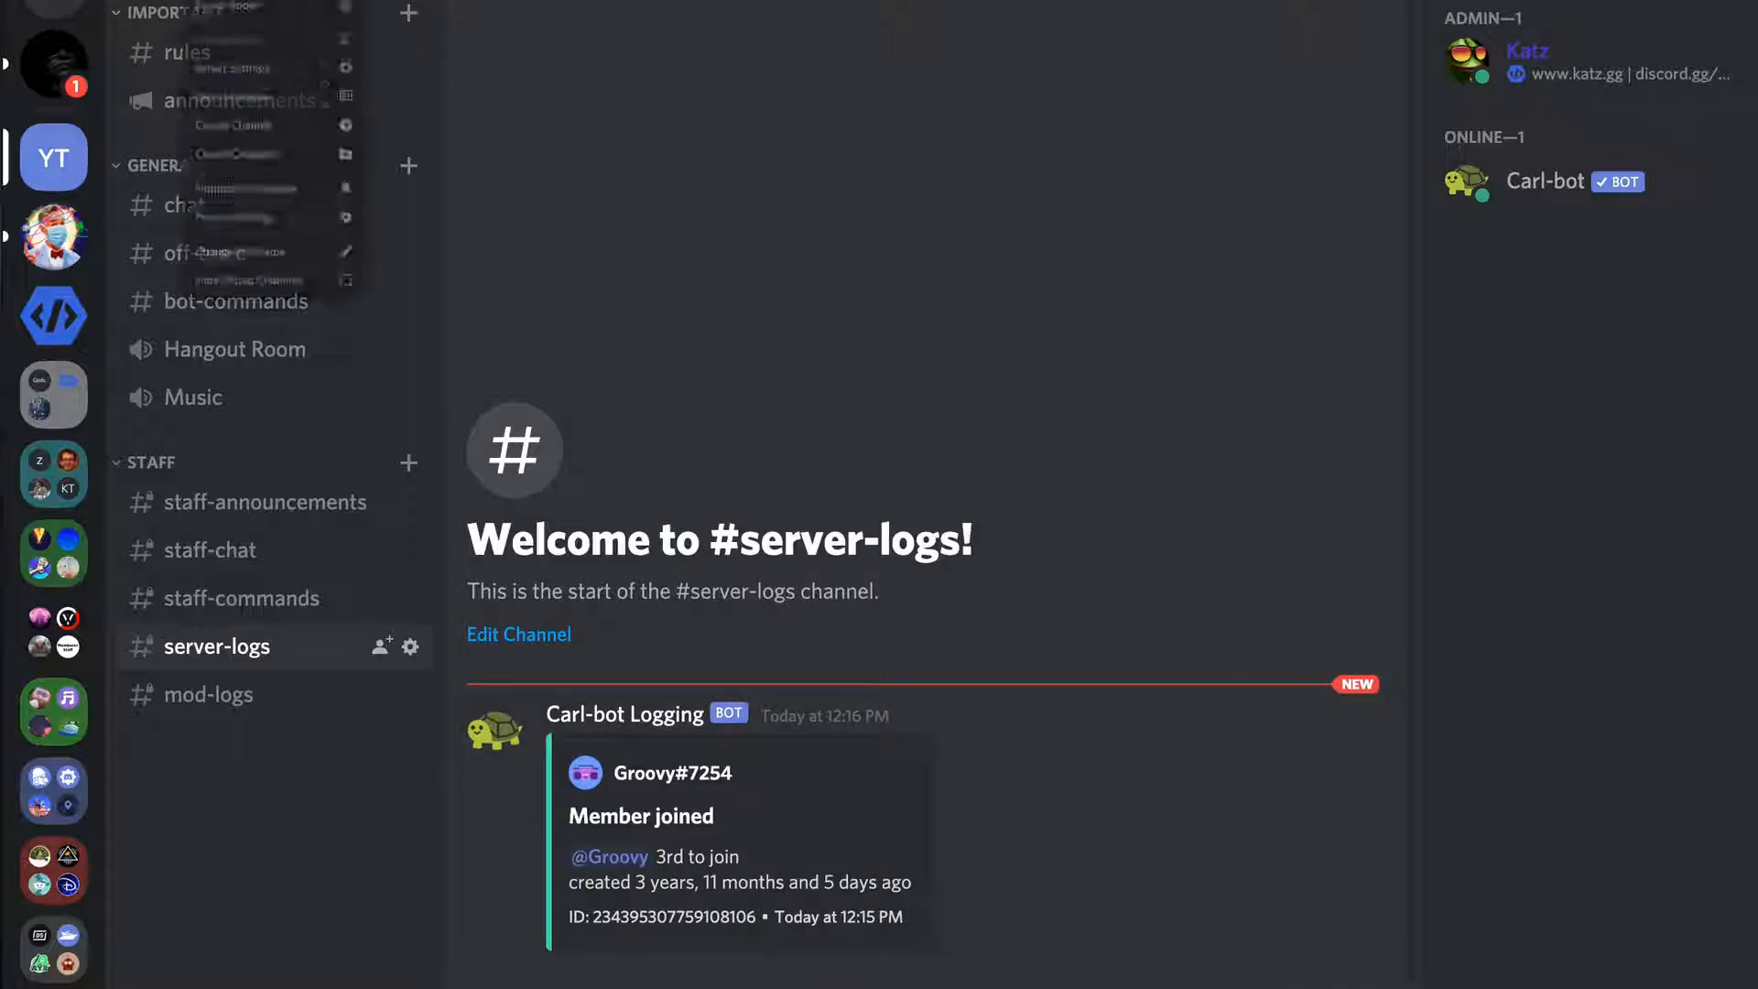
click(218, 134)
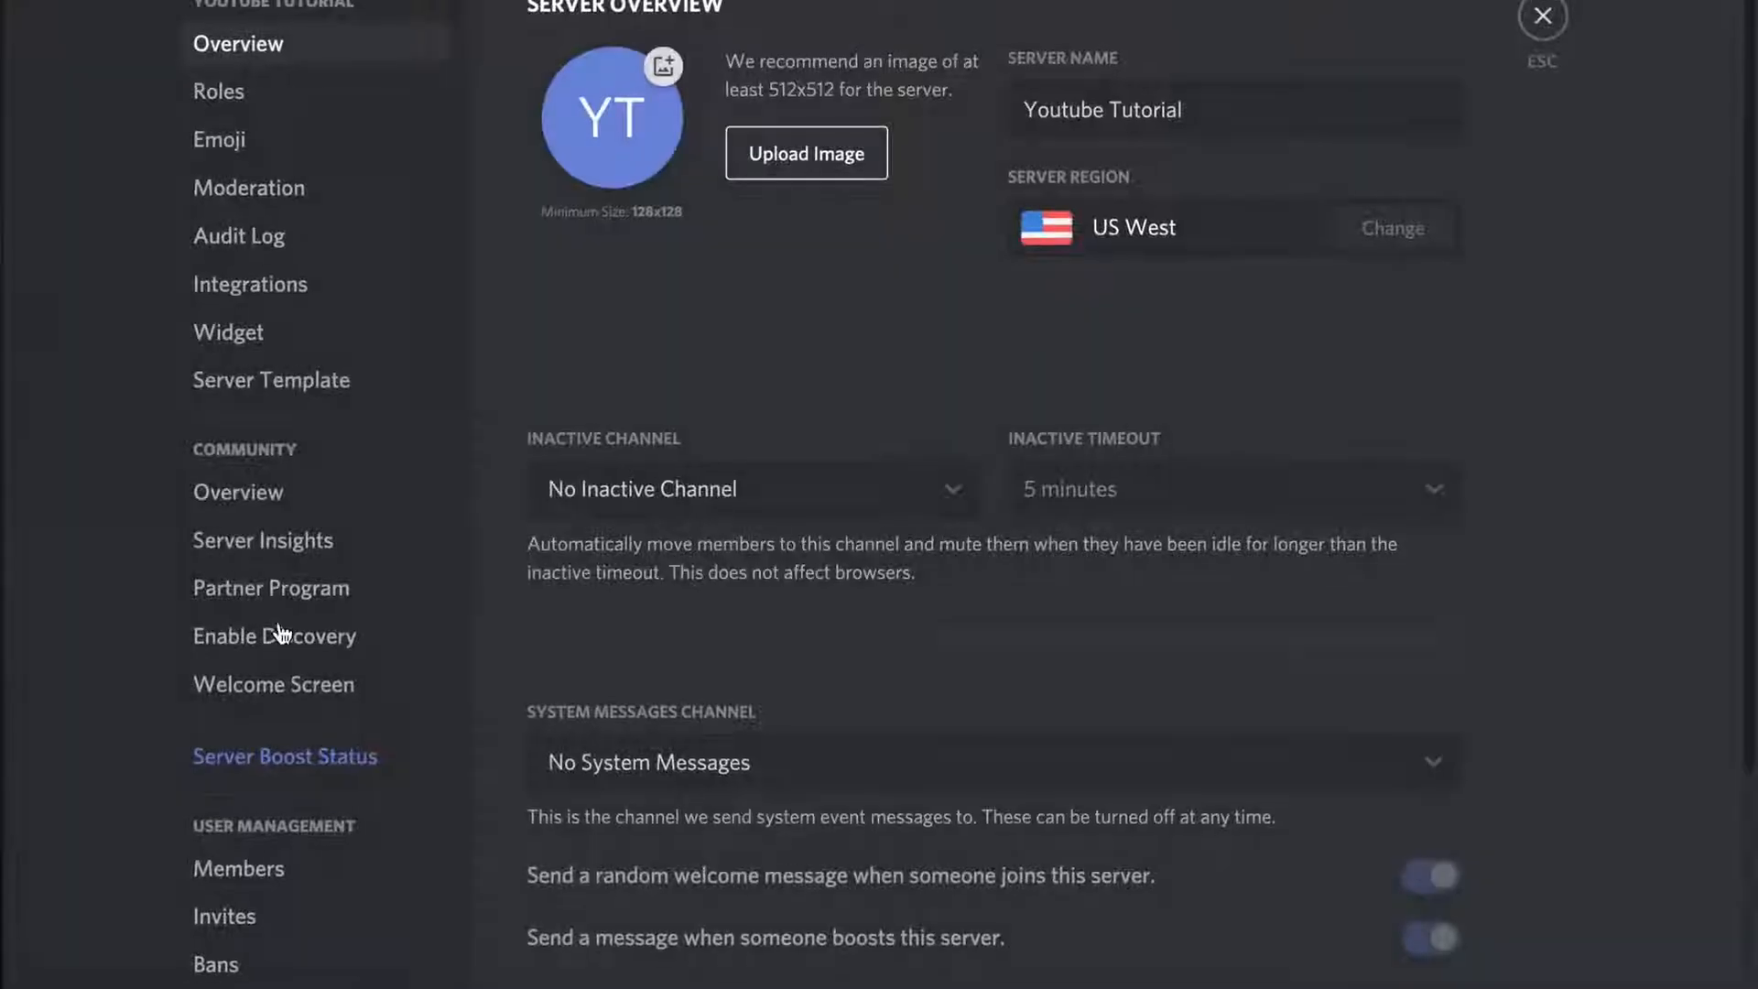
click(270, 872)
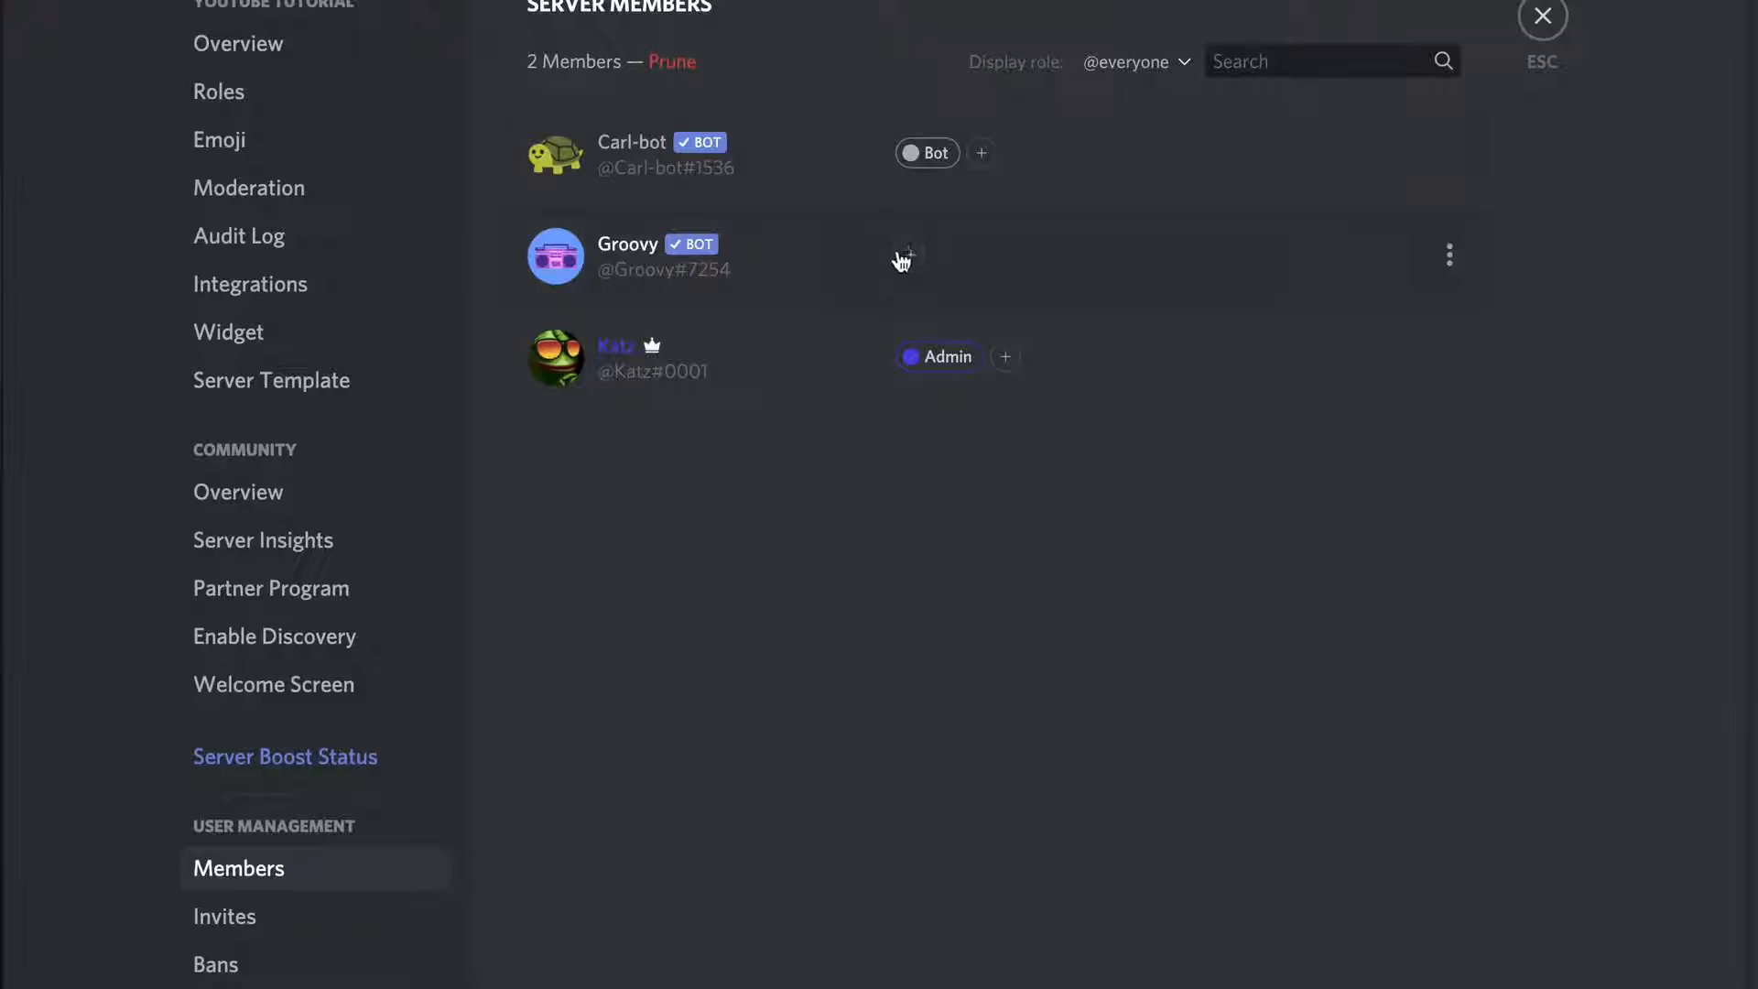
click(908, 257)
click(871, 441)
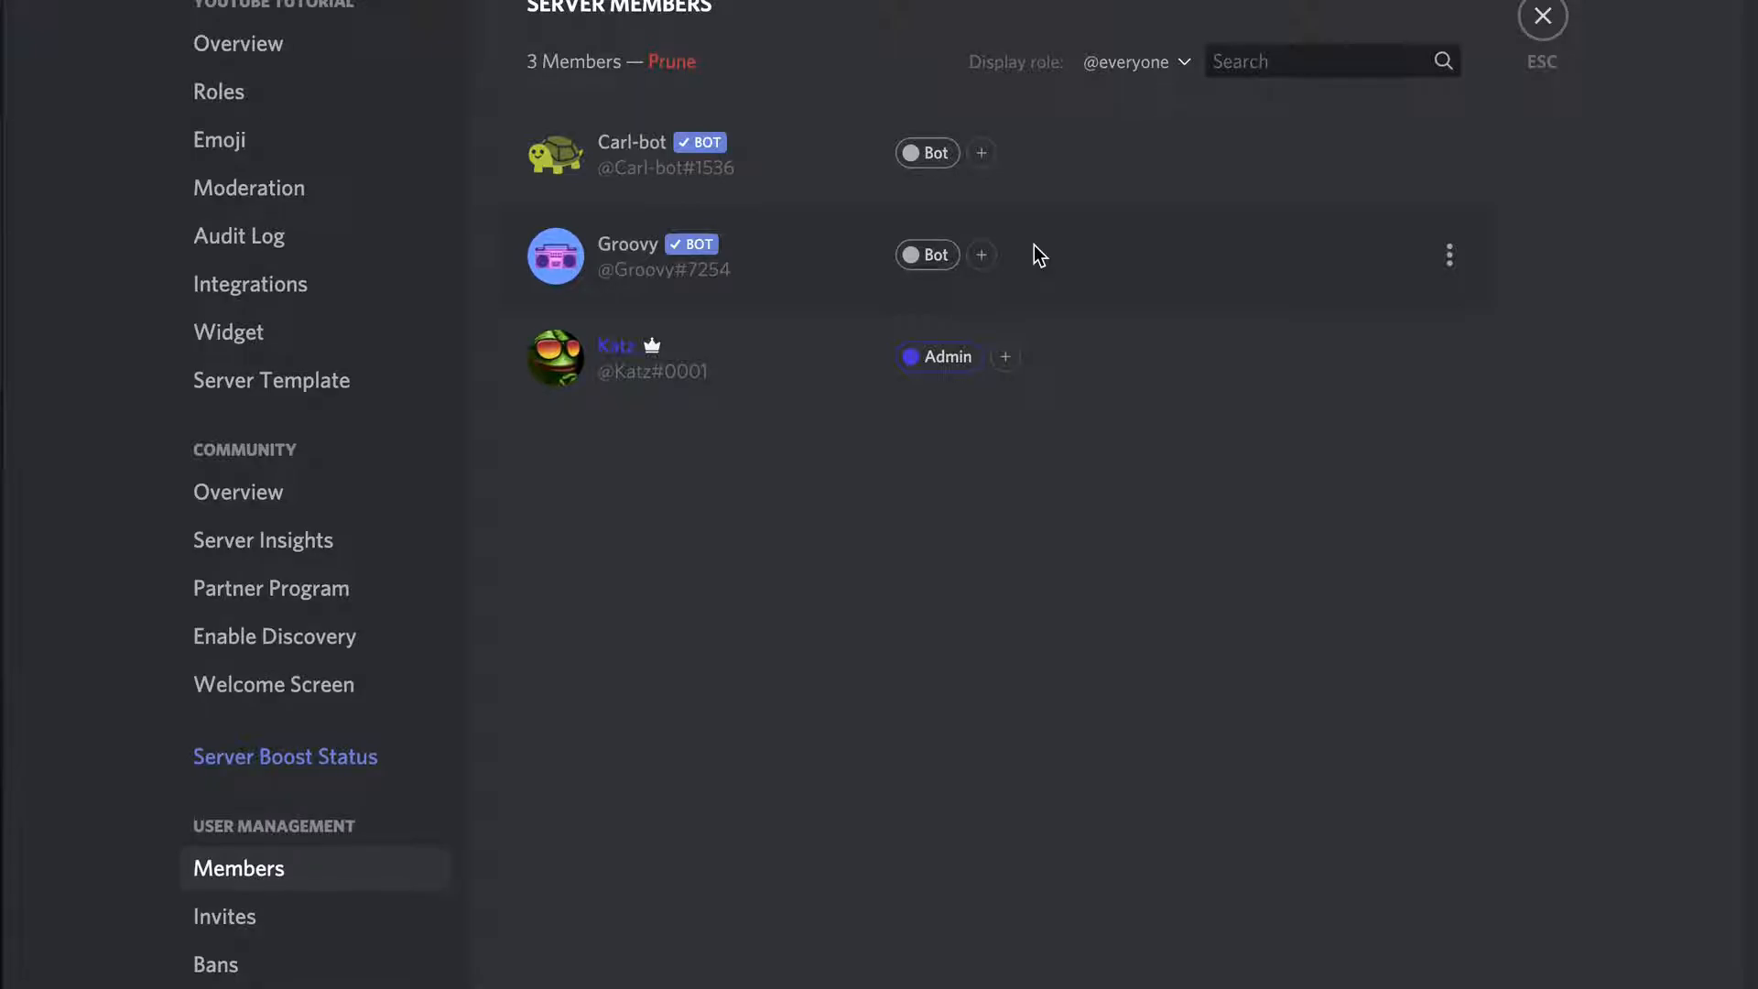
click(1543, 16)
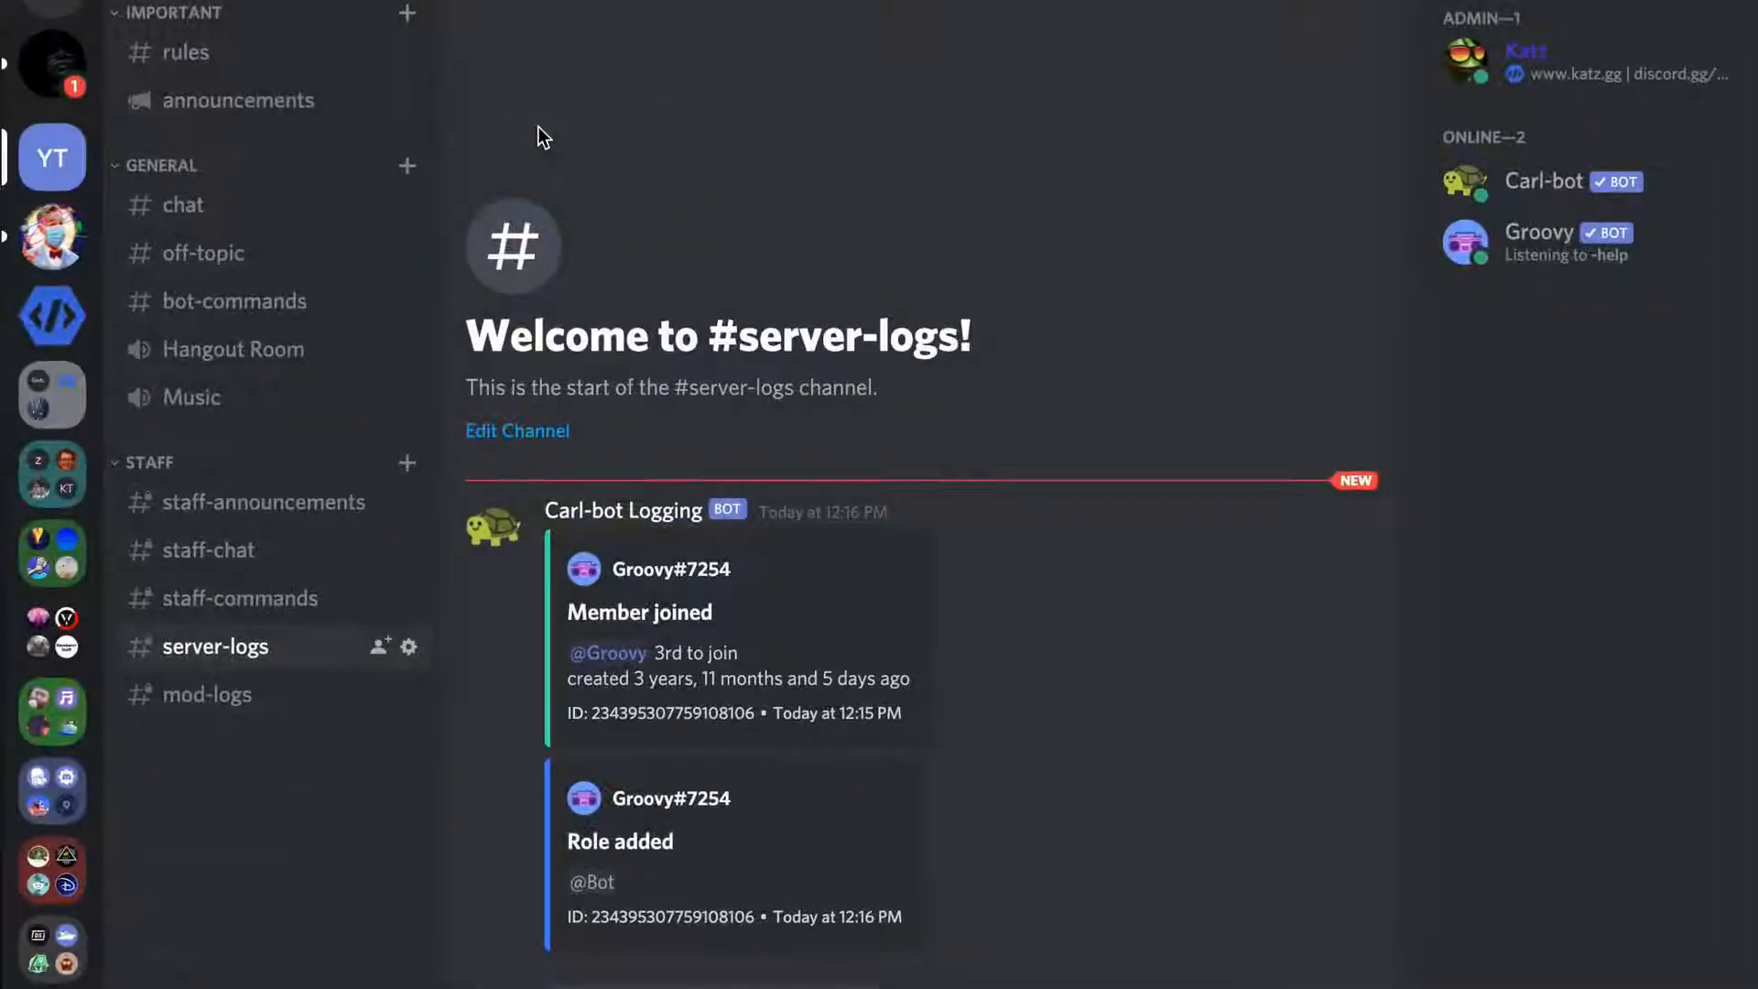
Copy the Youtube Tutorial server's invite link and close the invite dialog
click(344, 2)
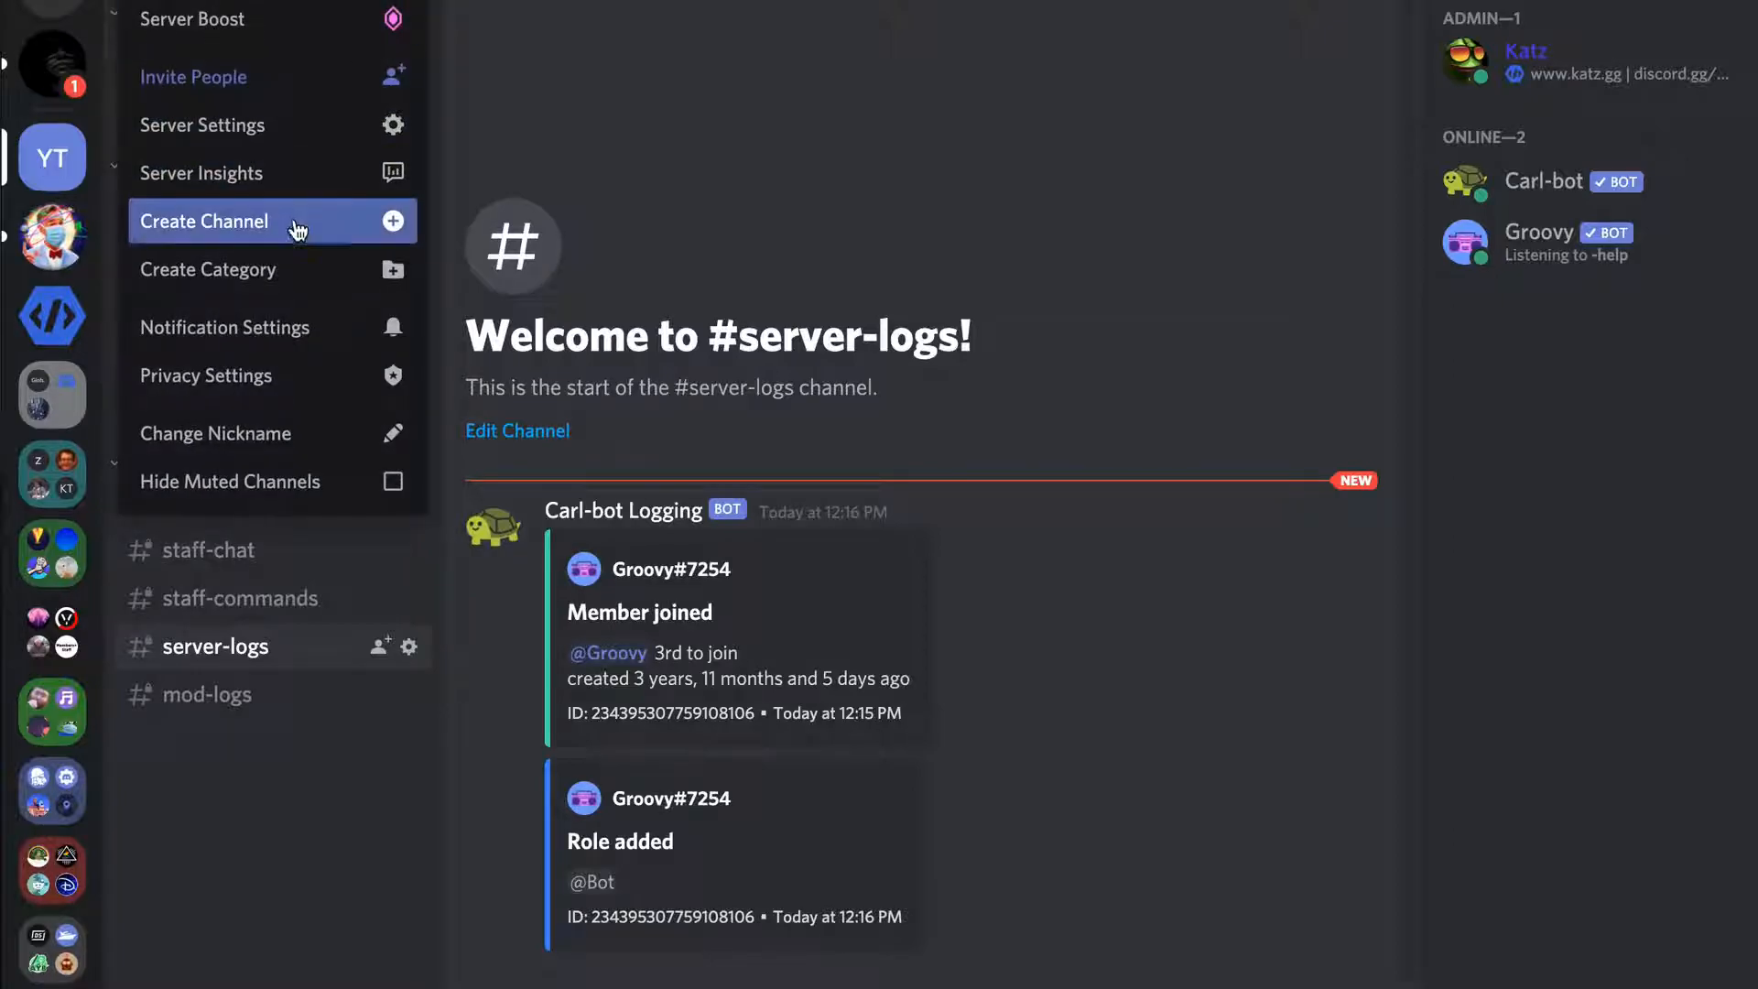
click(302, 90)
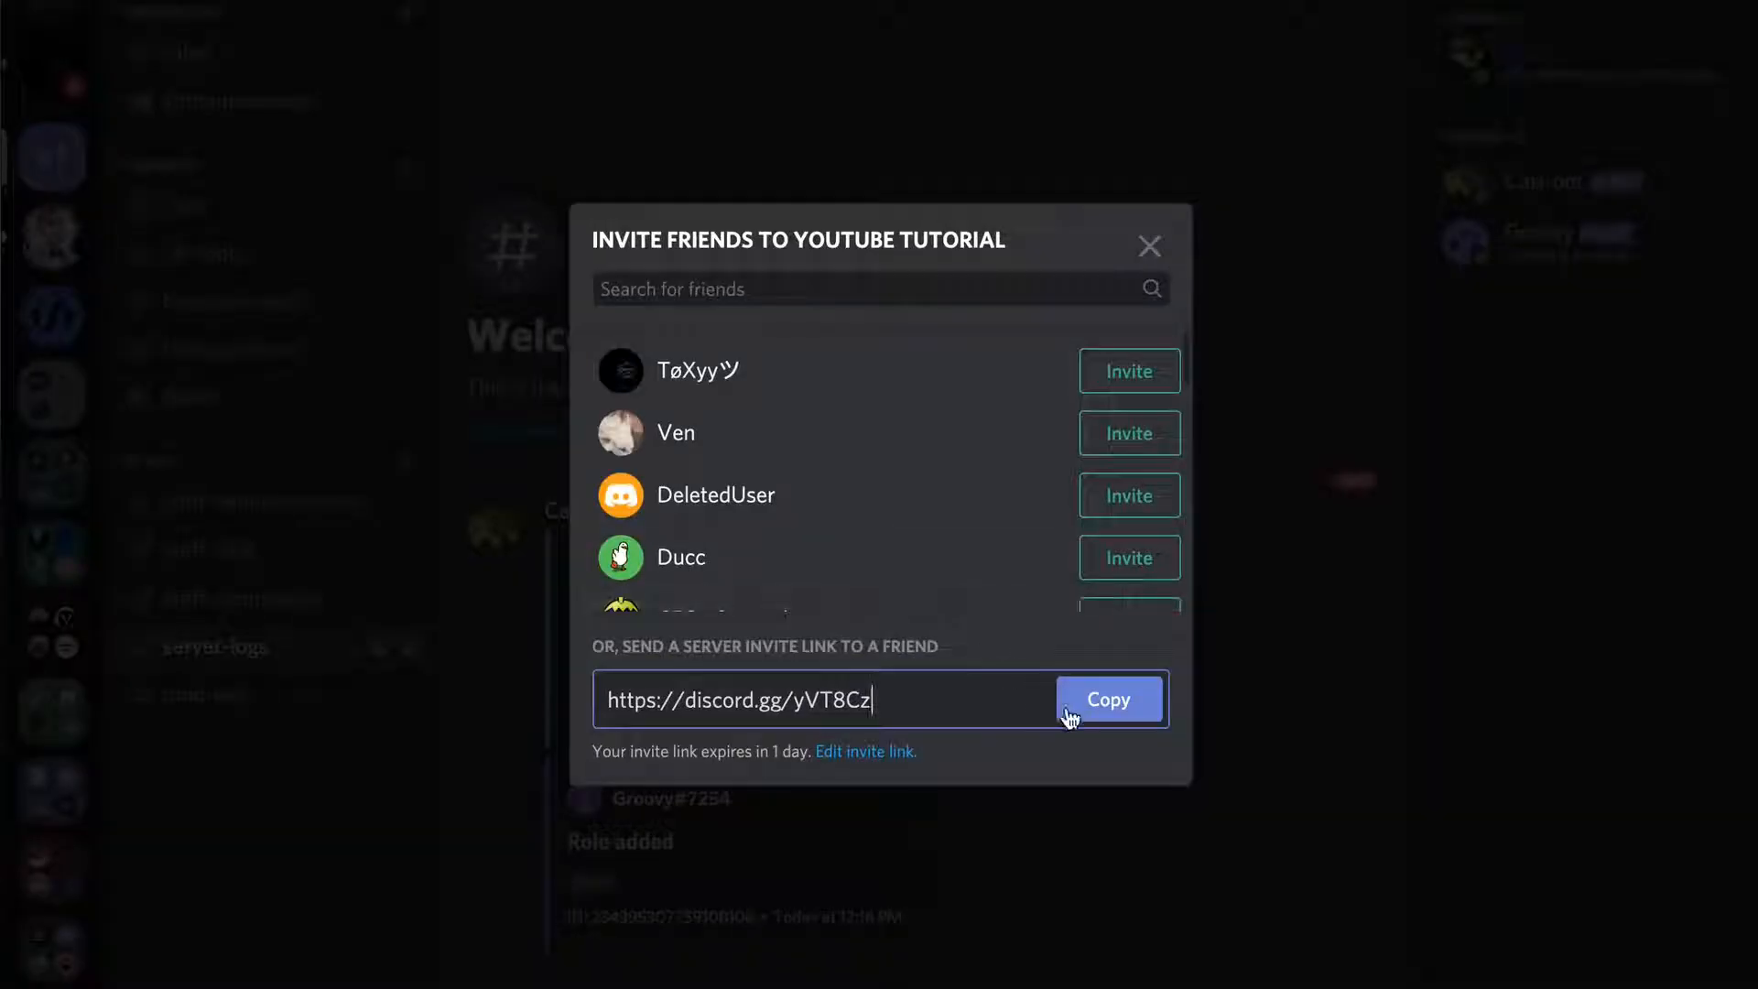
click(1108, 703)
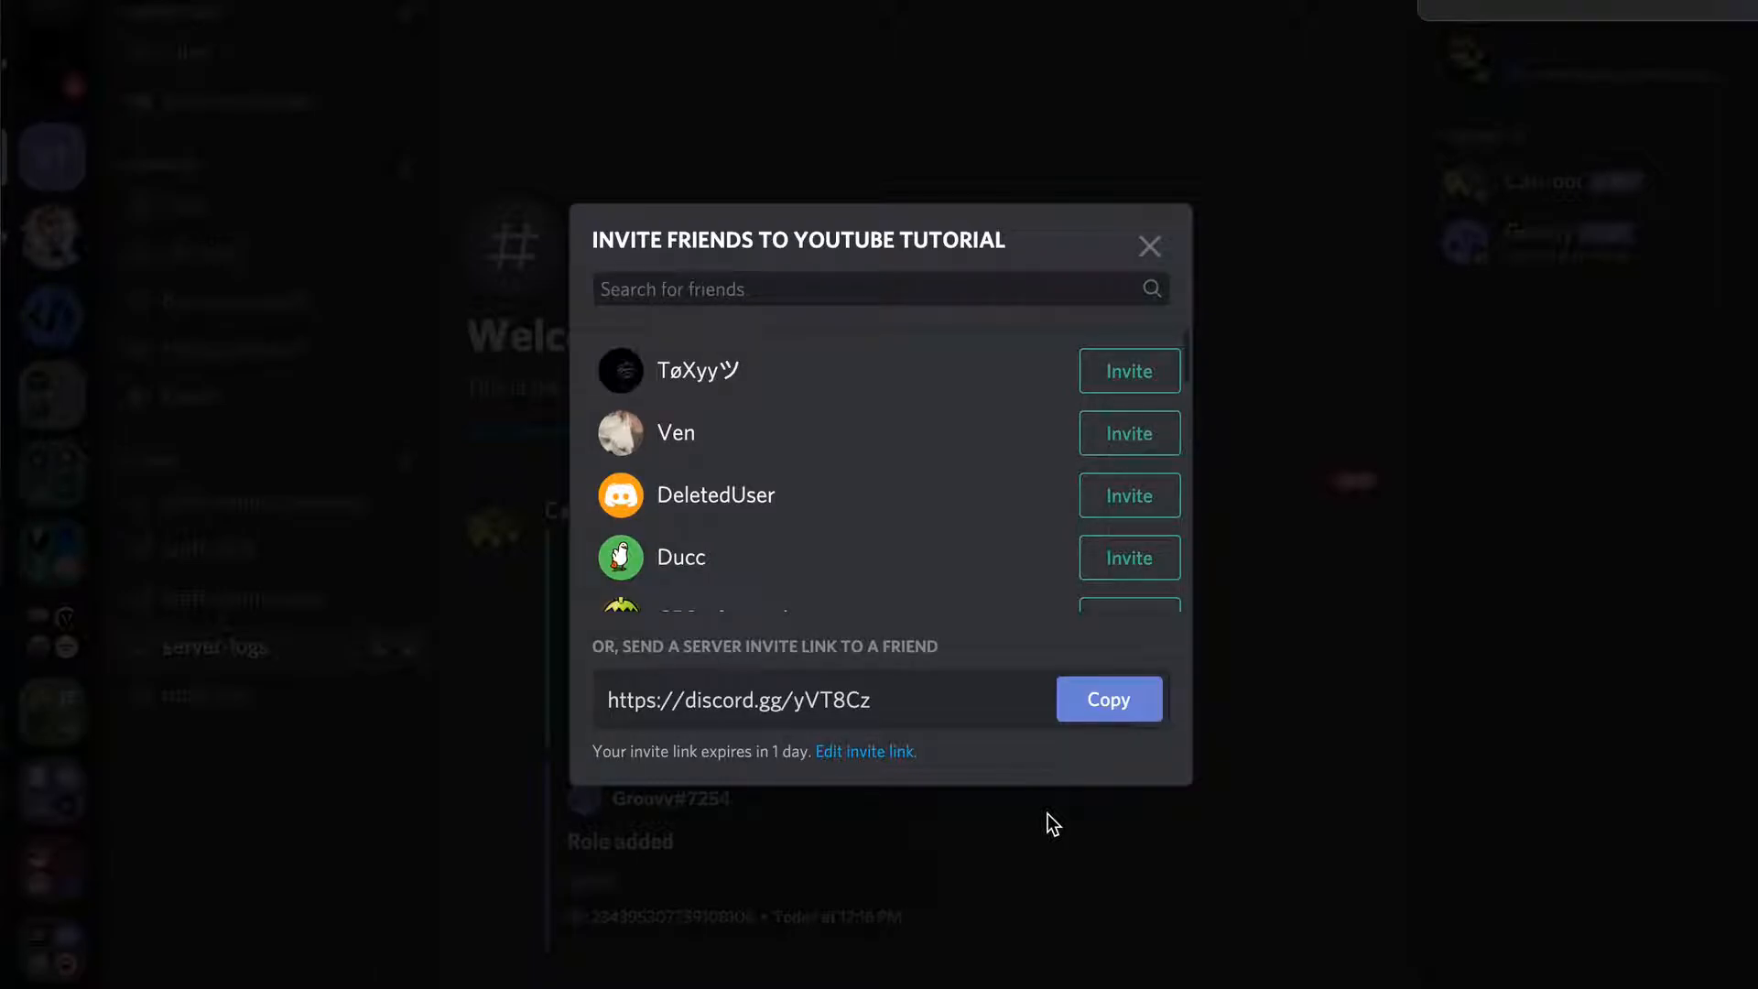
click(1293, 749)
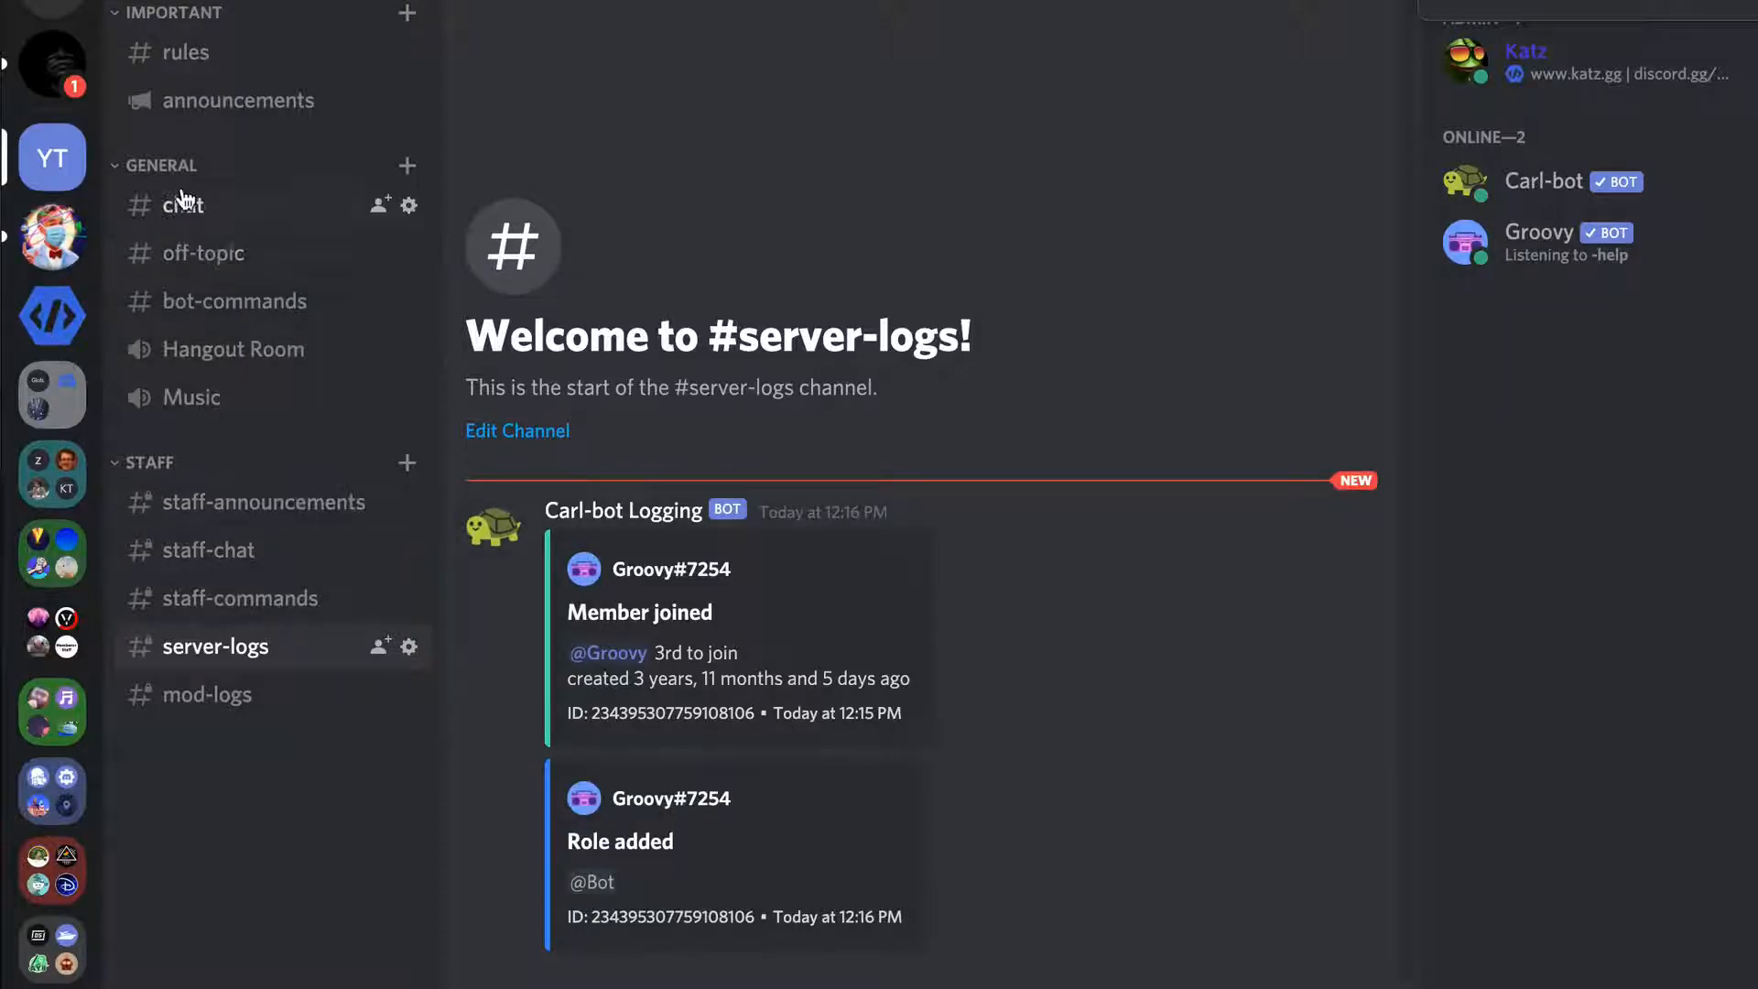
Look through the chat, rules, announcements and off-topic channels, and open the server-logs channel
click(240, 260)
click(241, 220)
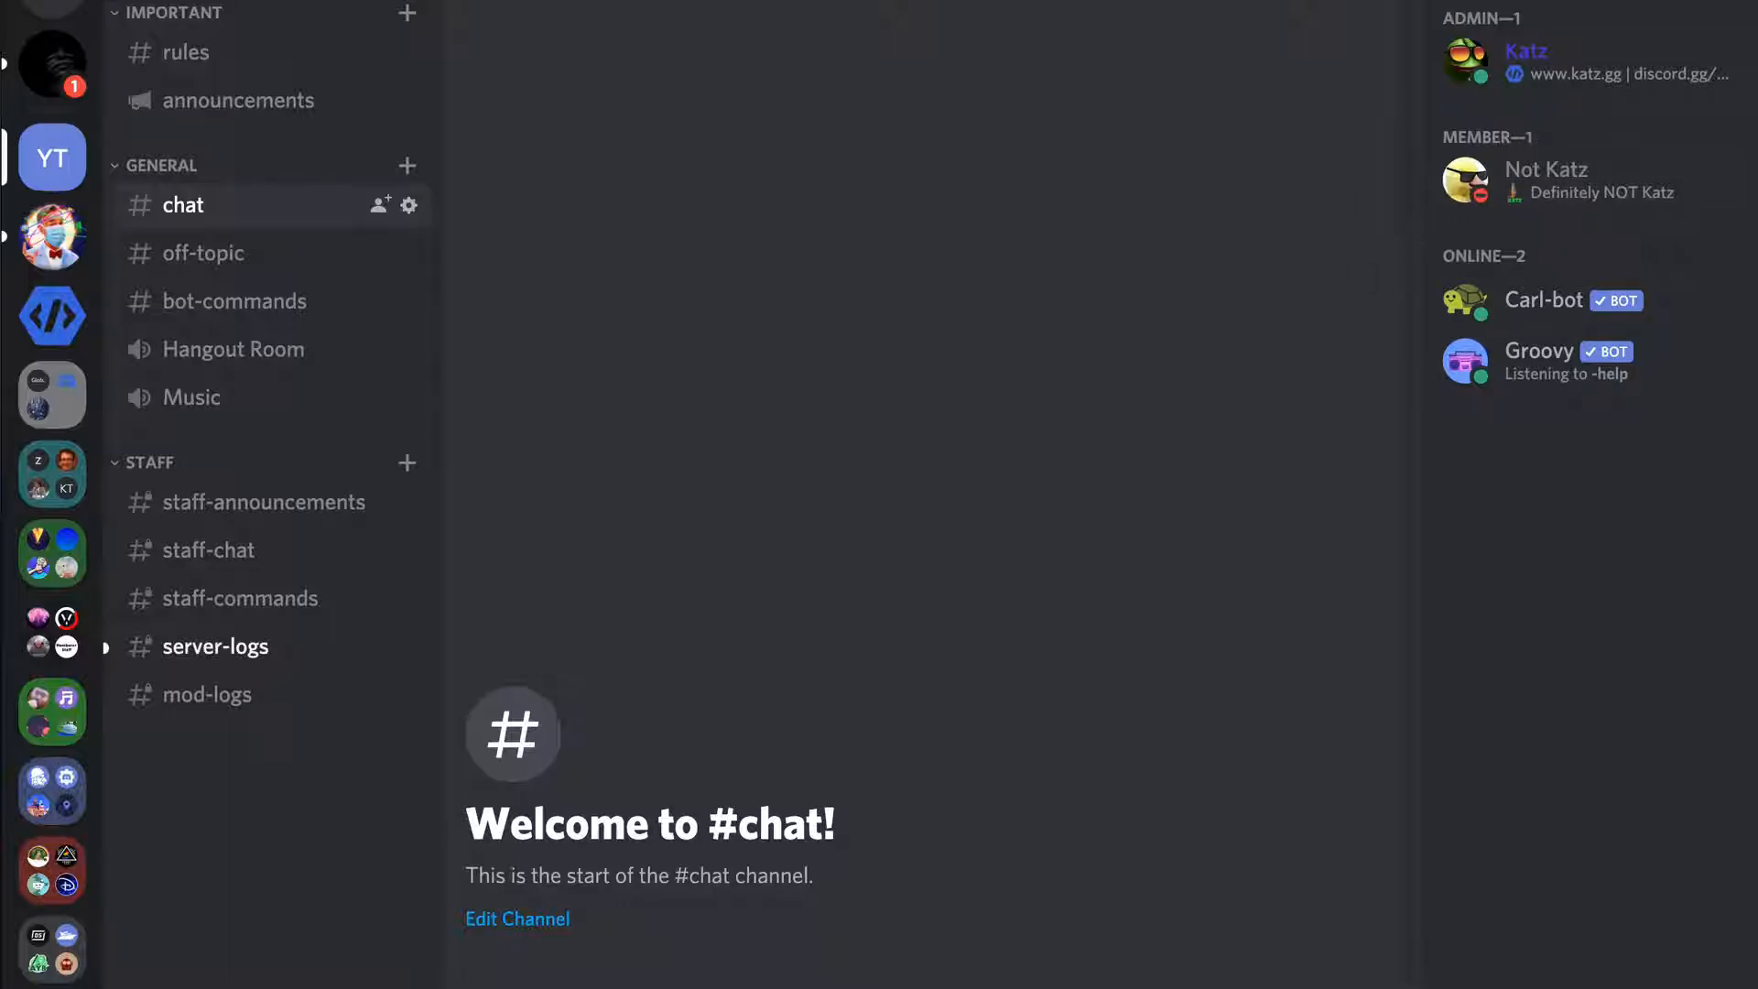
click(196, 57)
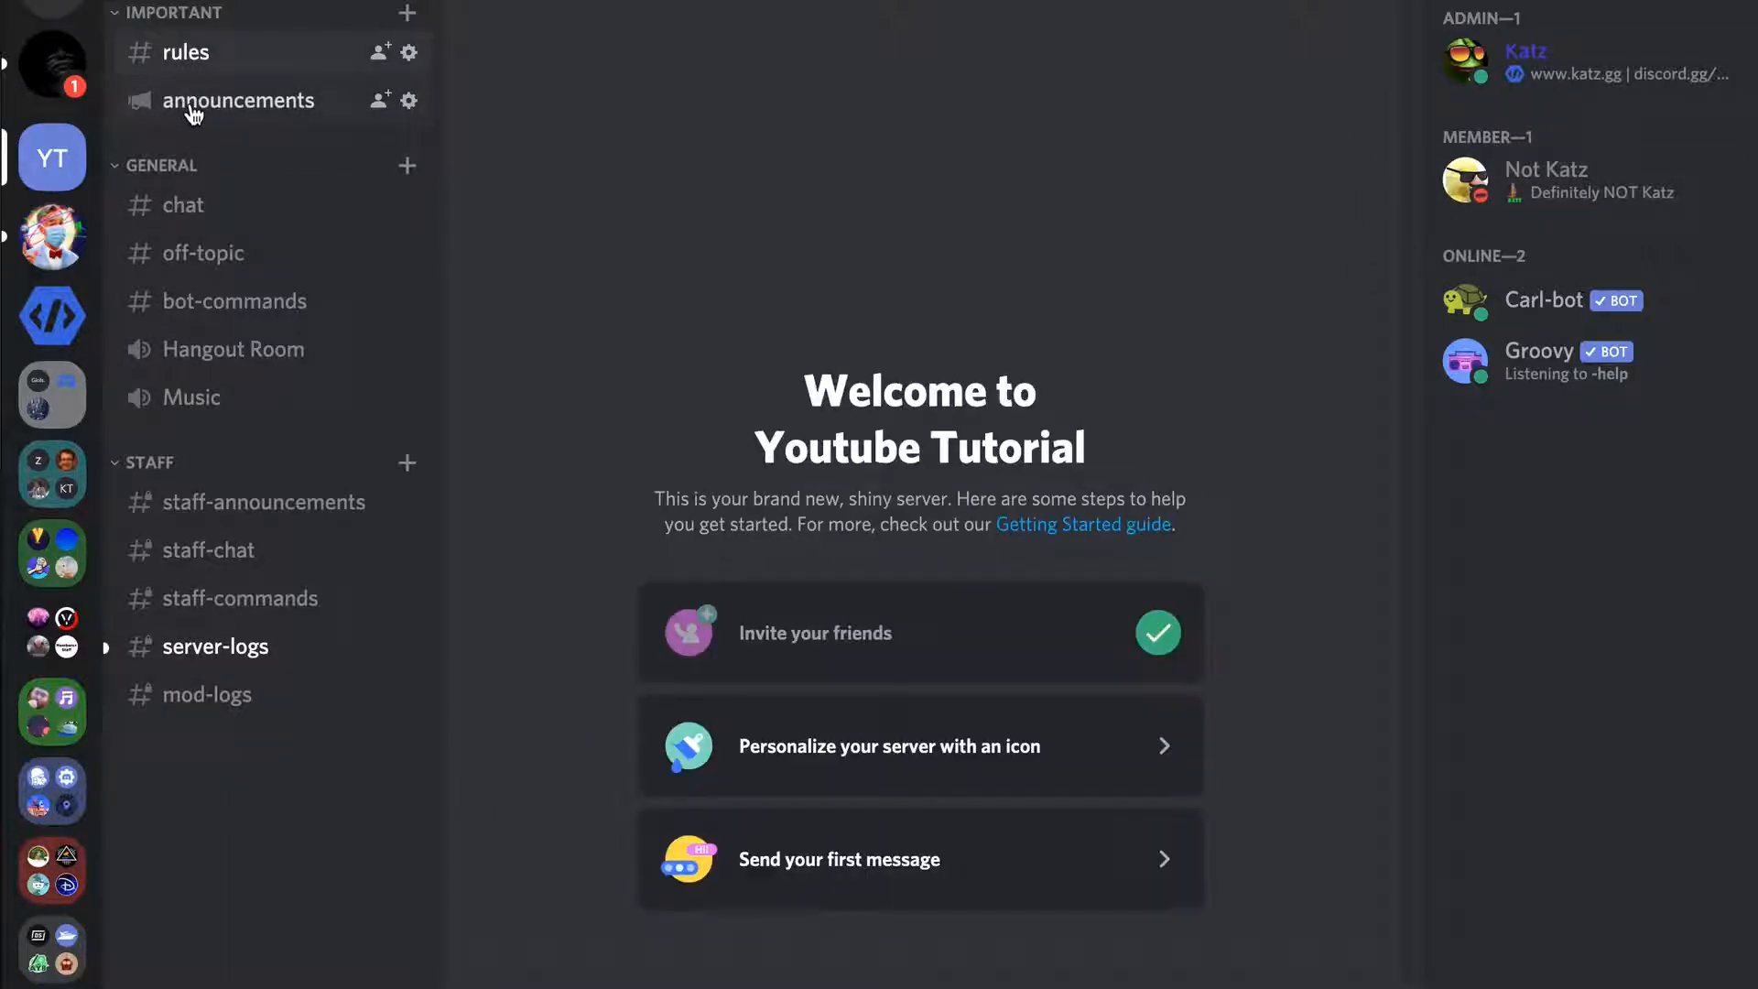
click(193, 105)
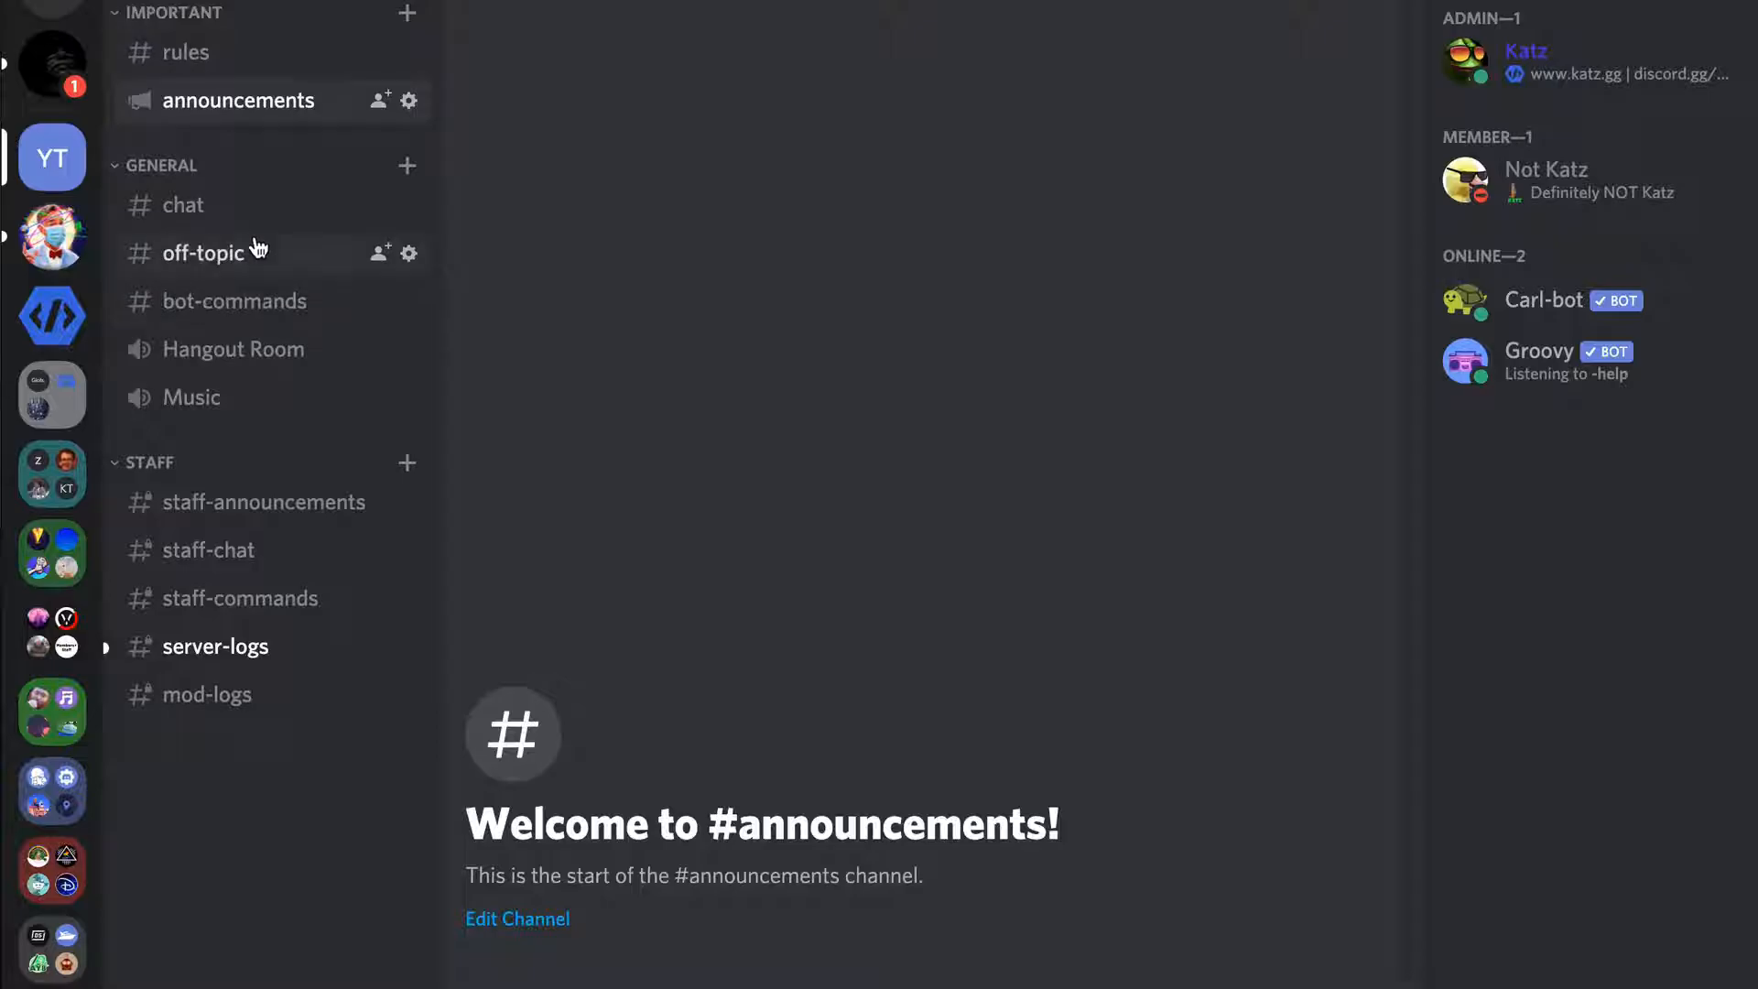
click(259, 248)
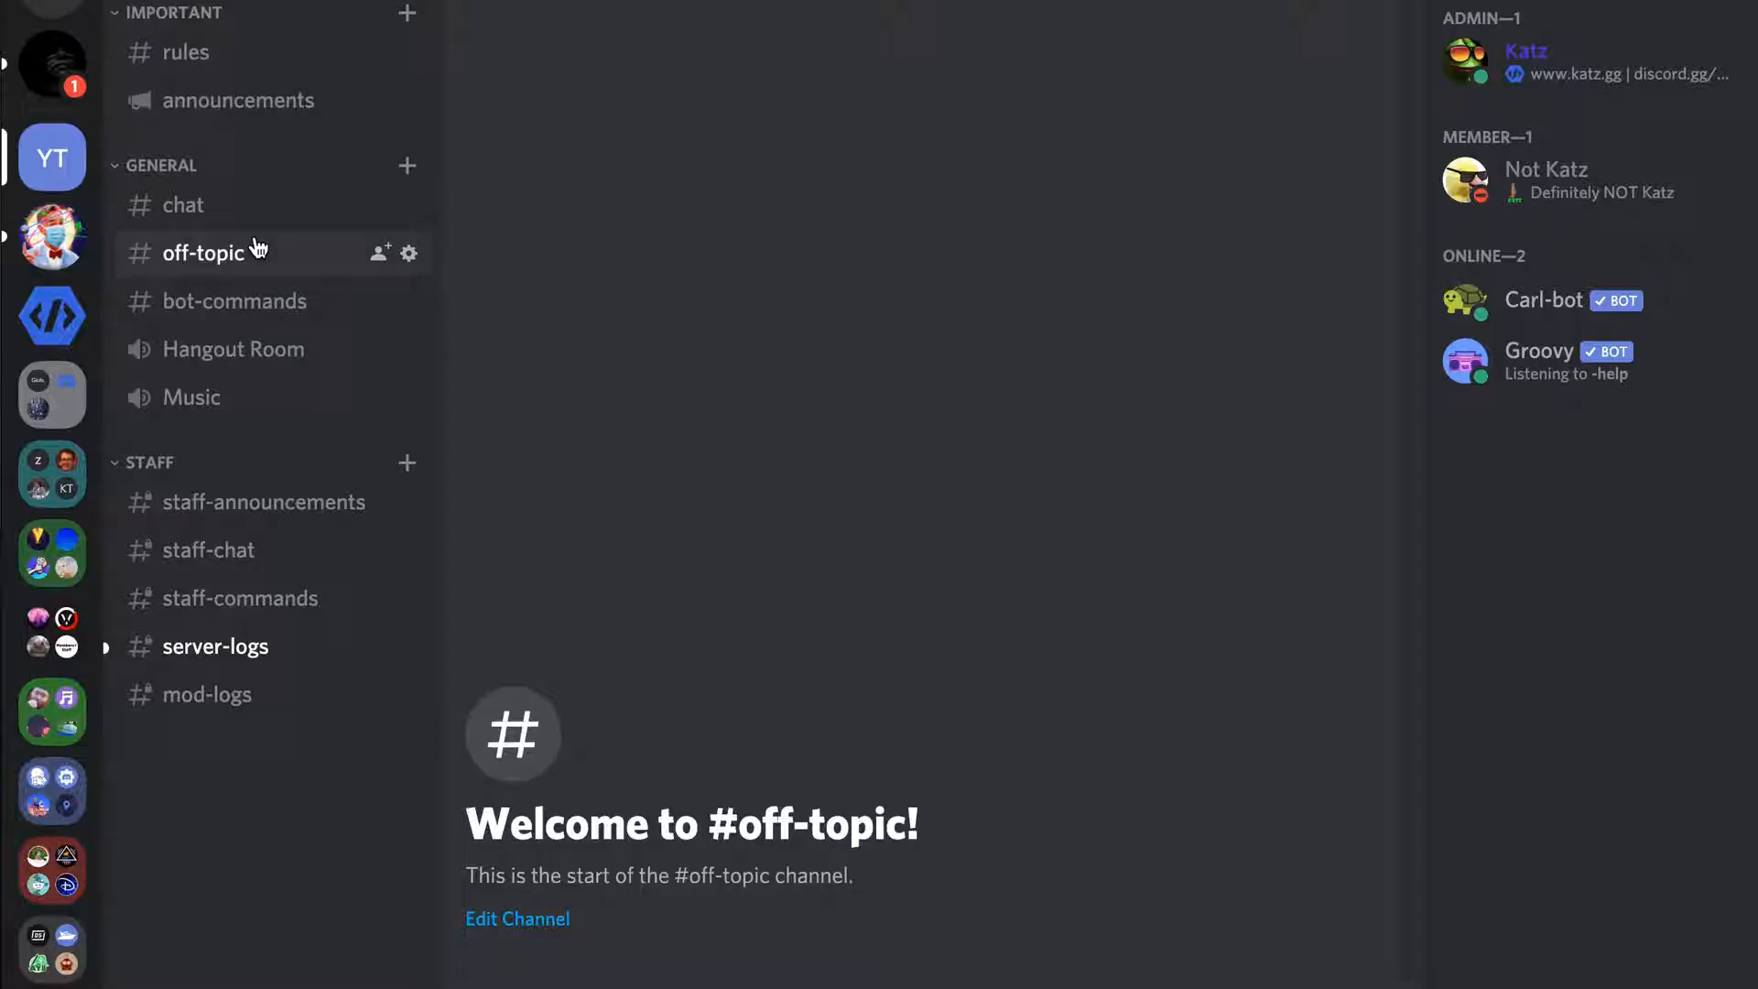
click(186, 644)
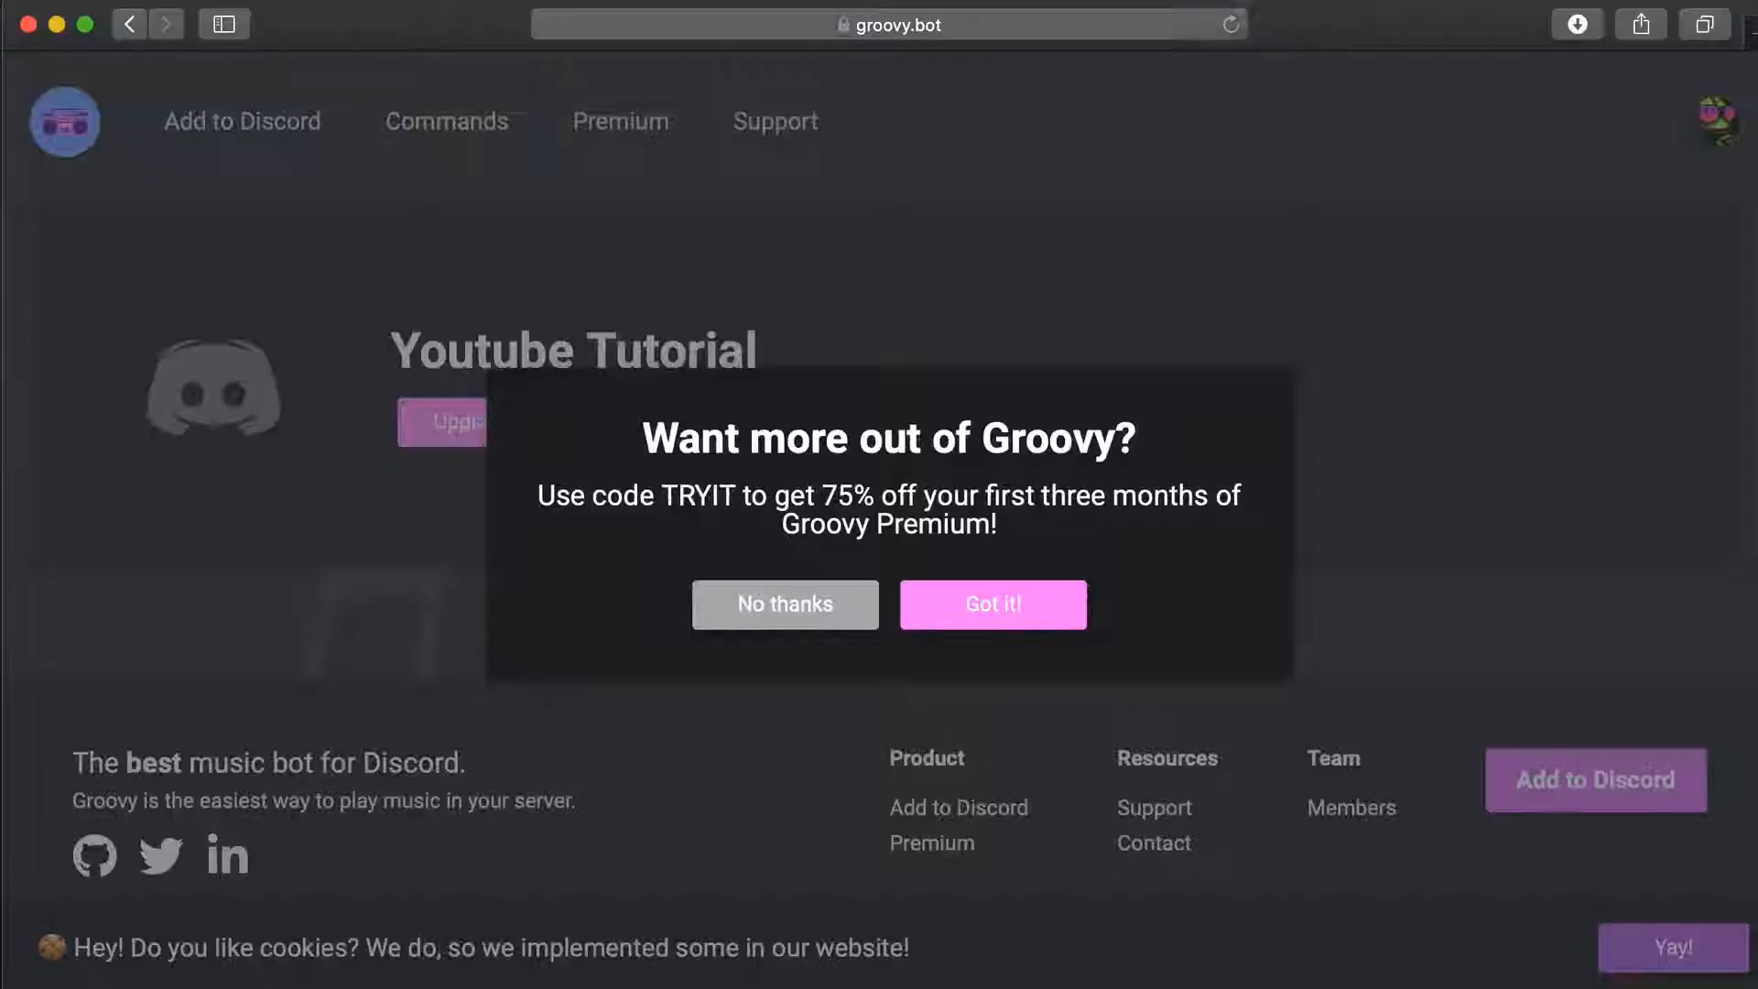
click(959, 31)
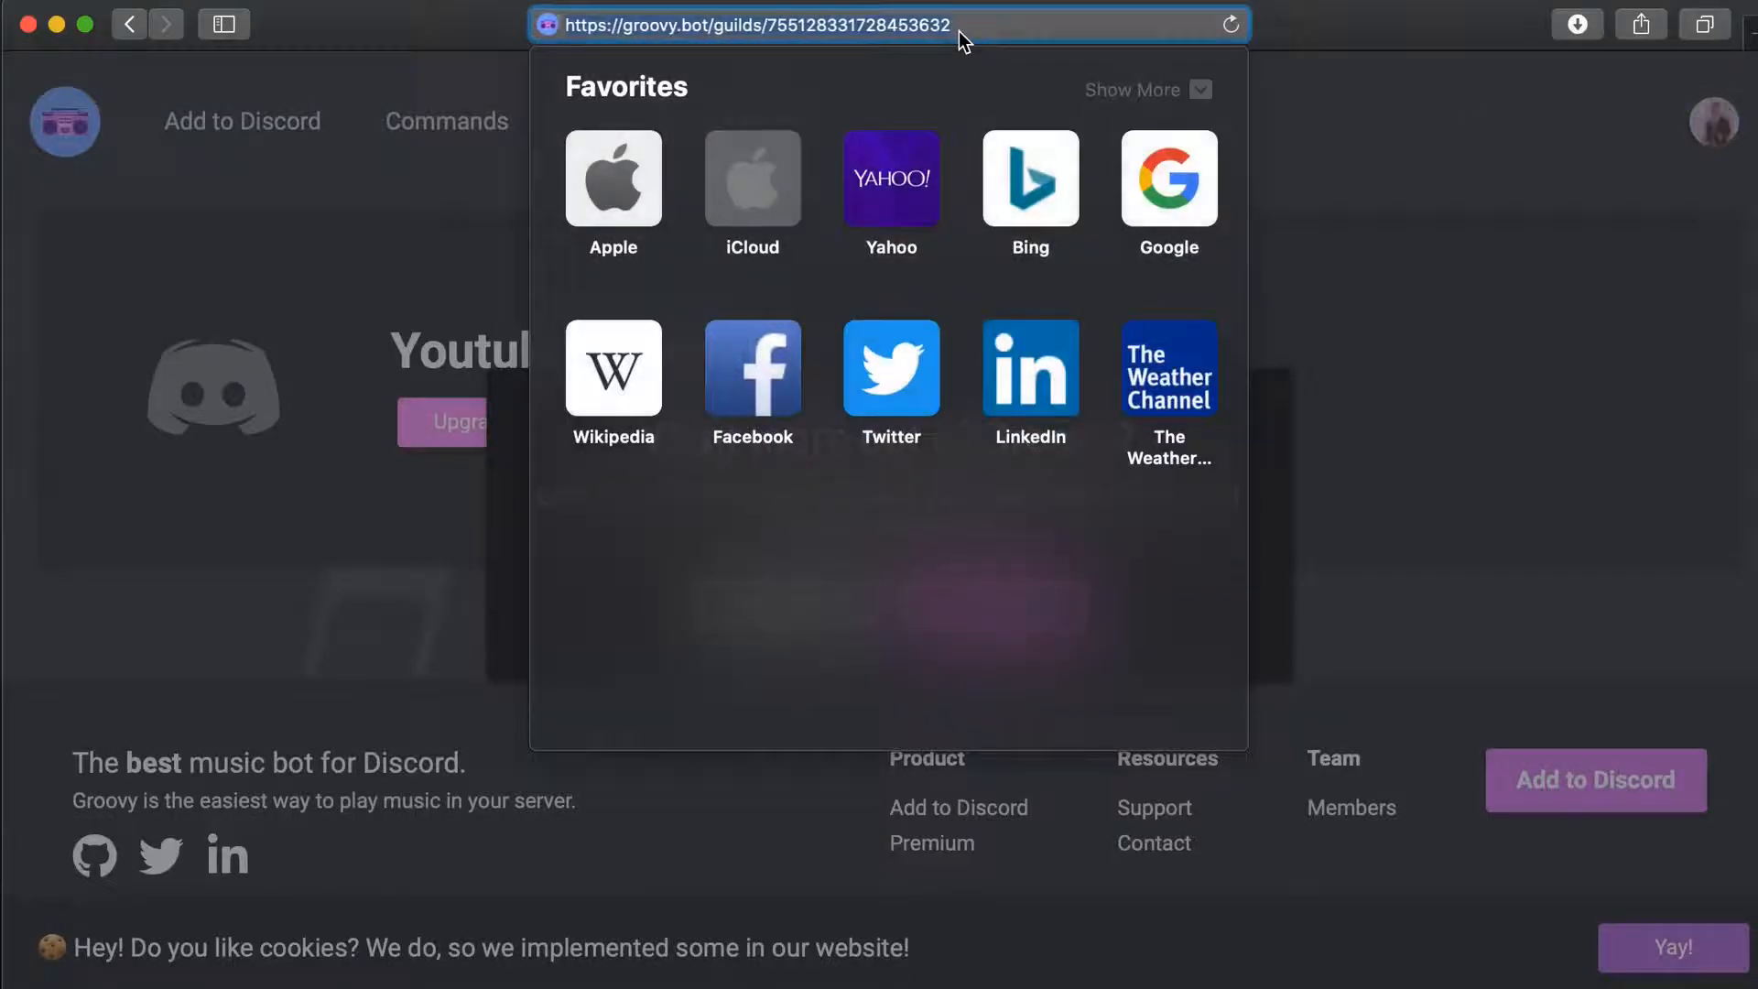
text(www)
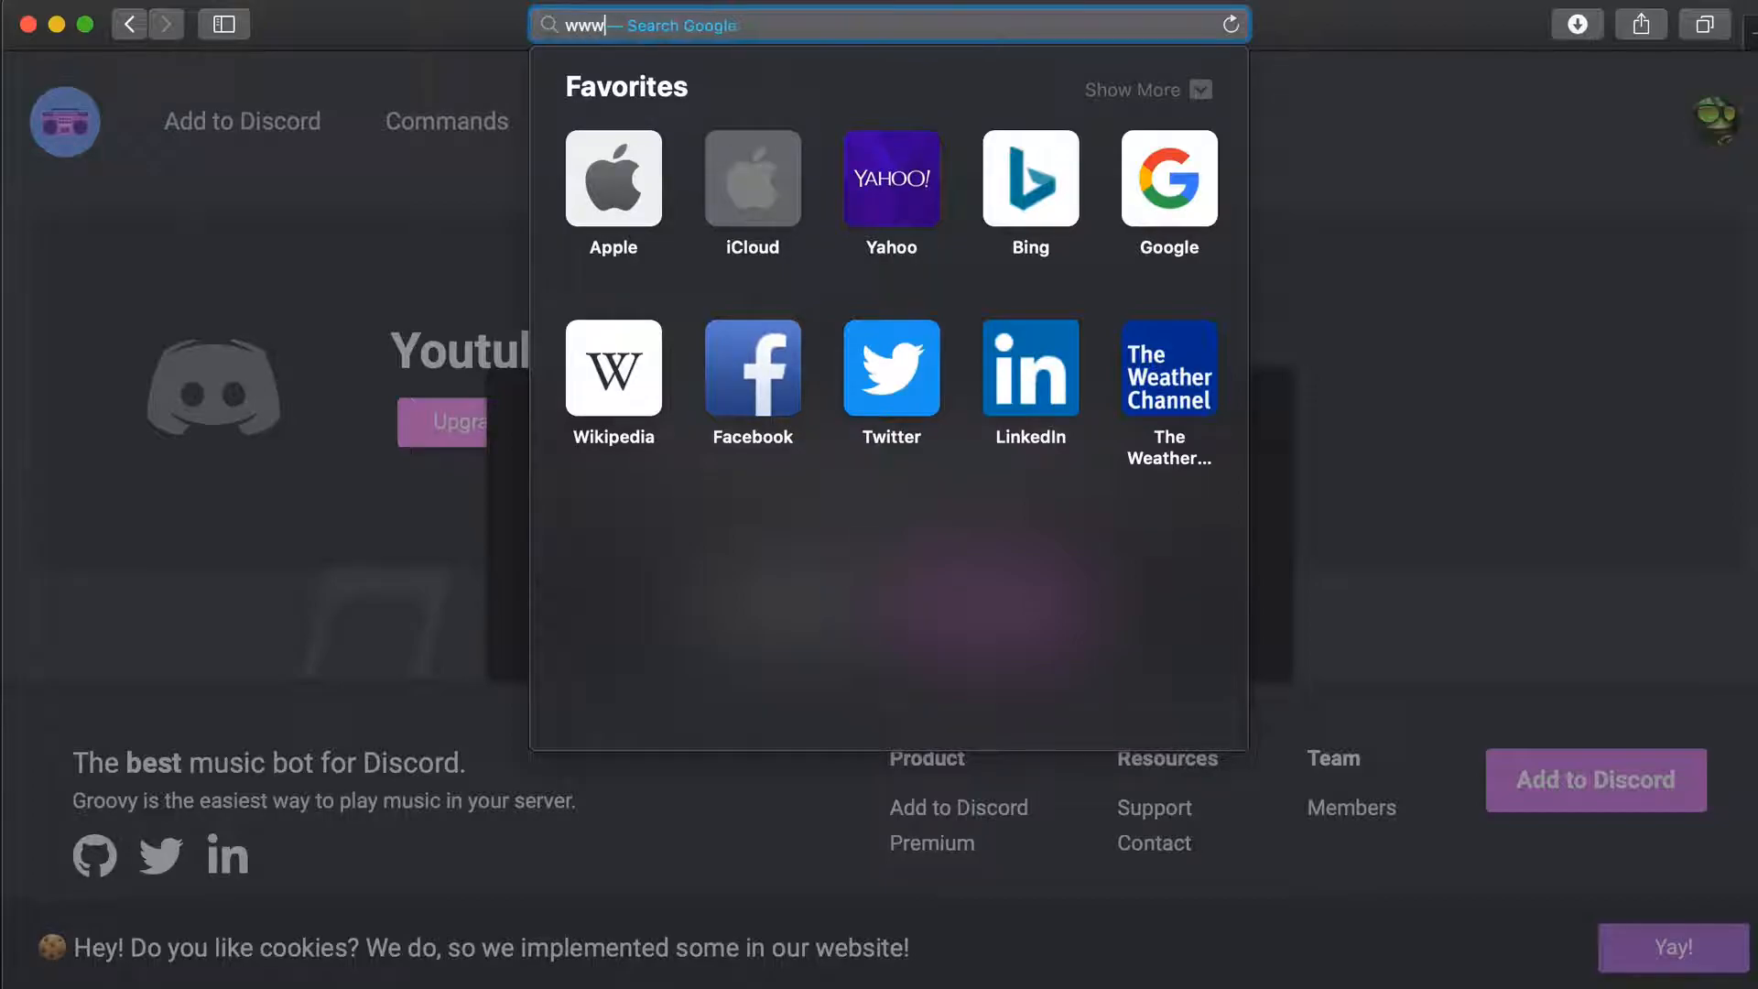
text(.katz.gg)
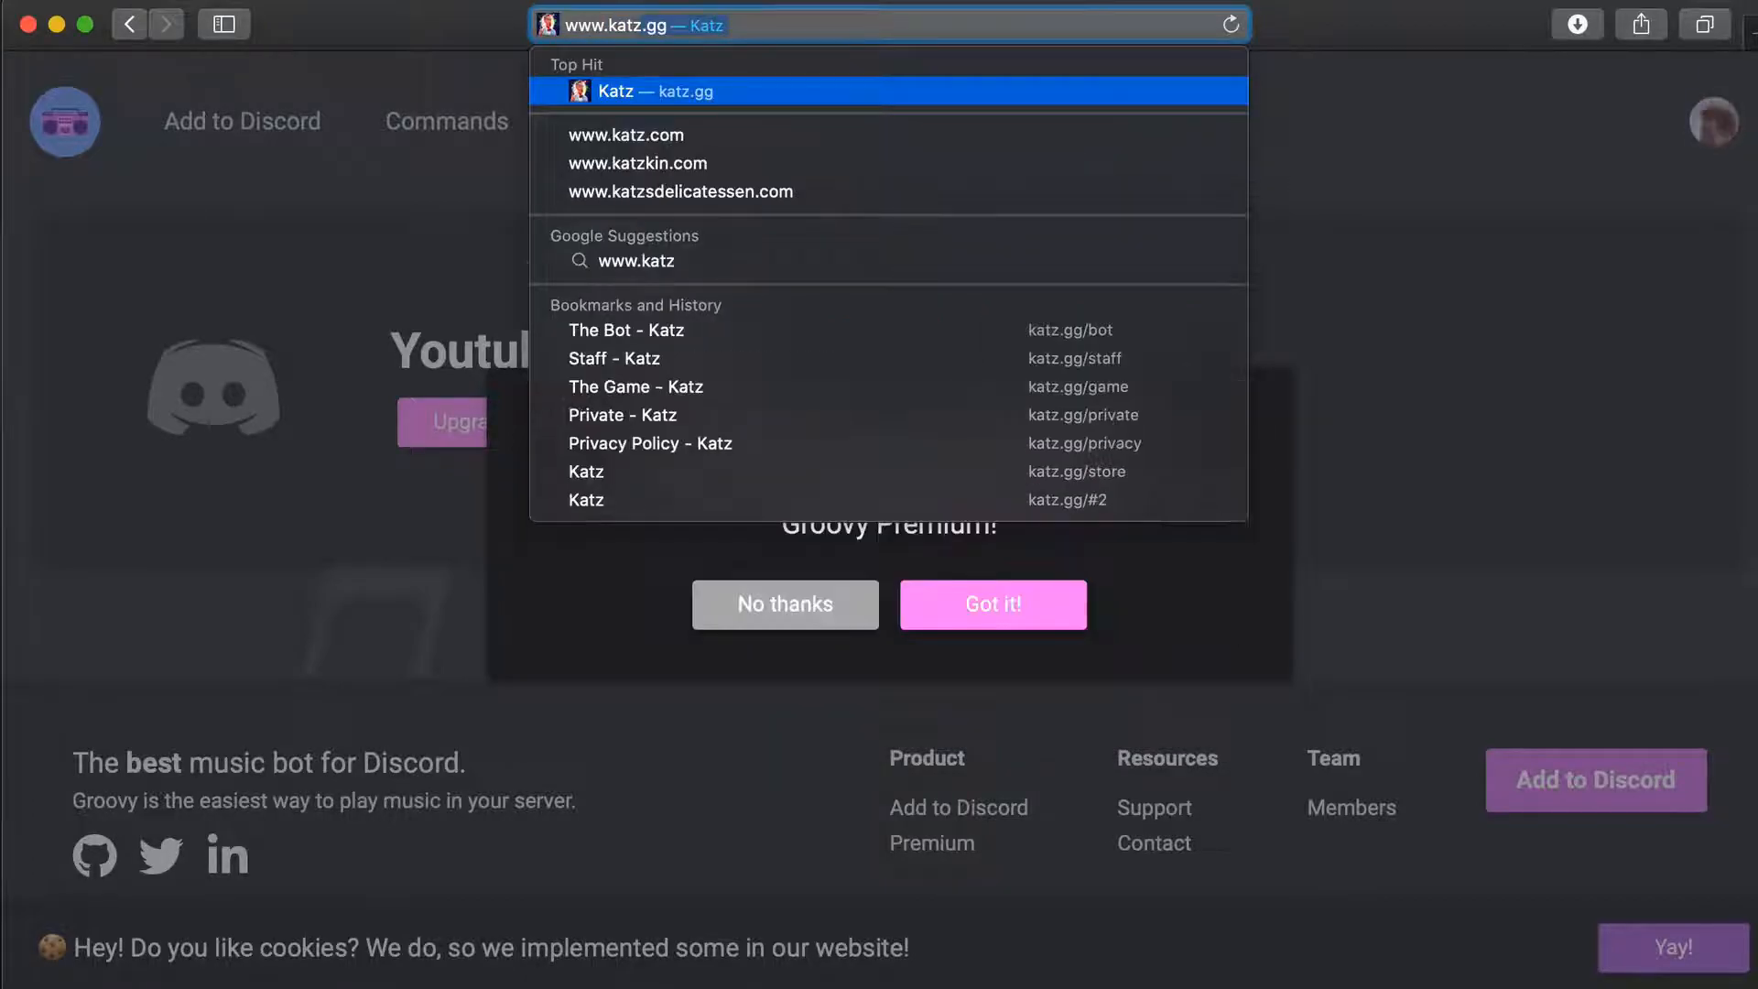
key(Return)
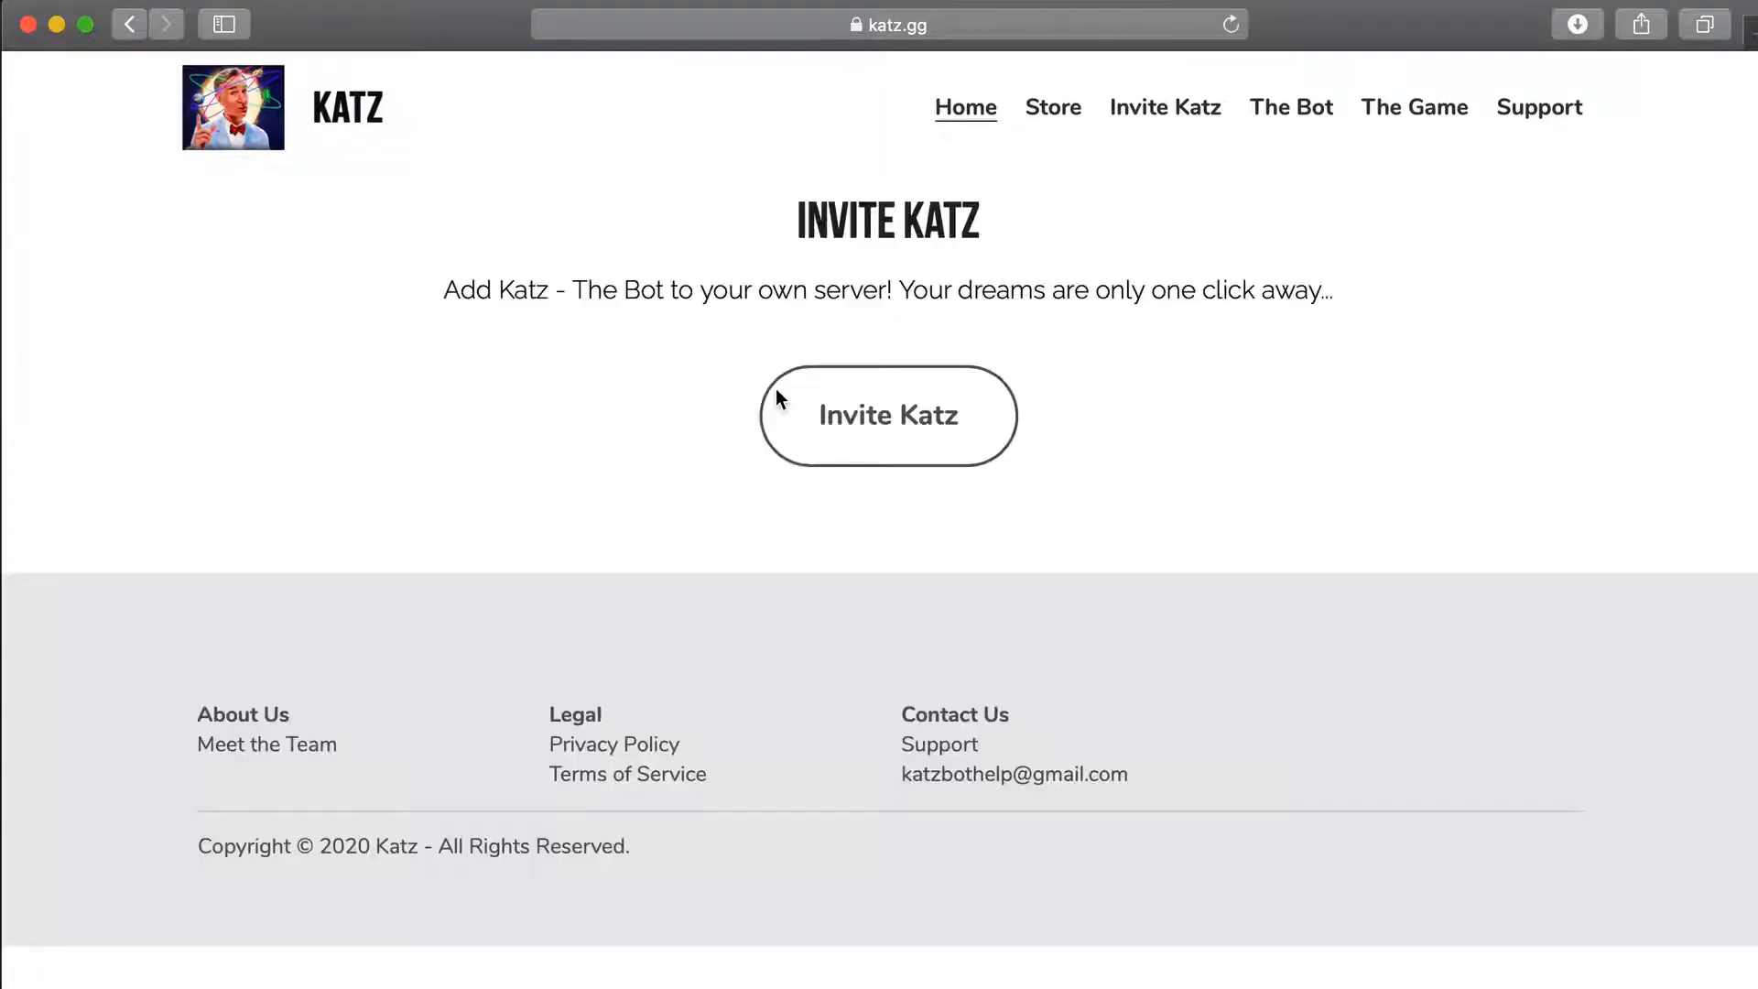
scroll(824, 477, down, 2)
click(842, 348)
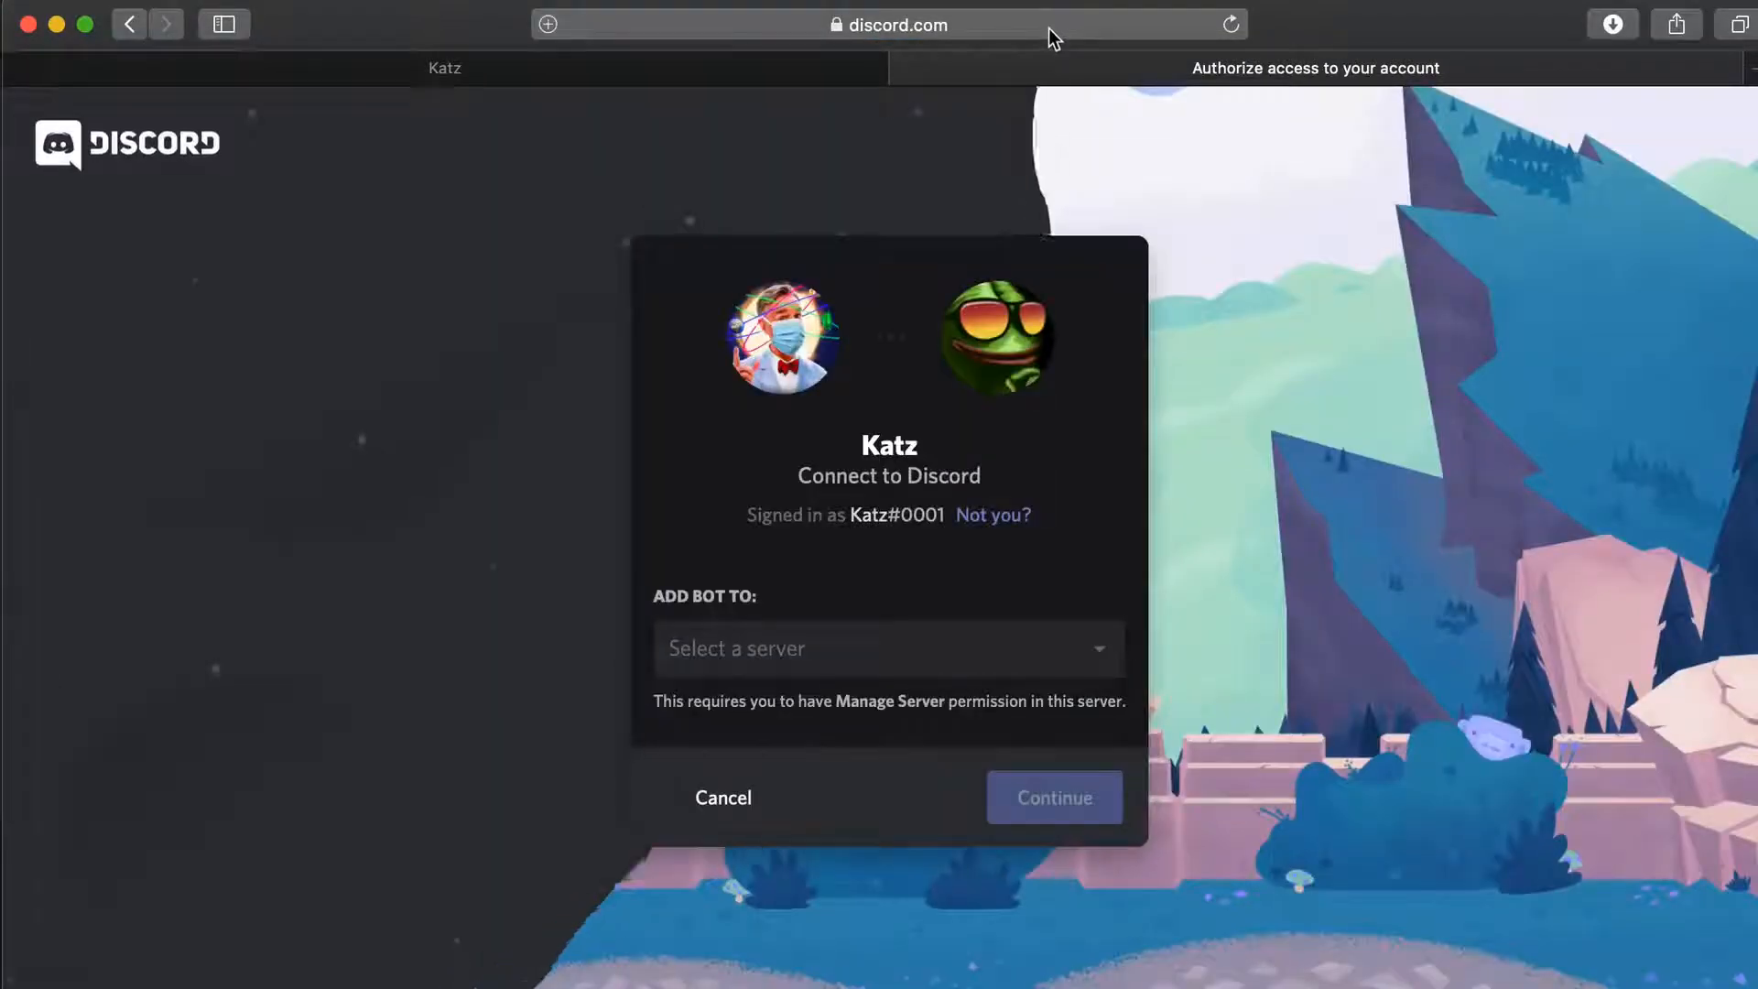
Edit the end of the Katz bot's authorization address and reload the authorization page
click(1094, 15)
click(1094, 16)
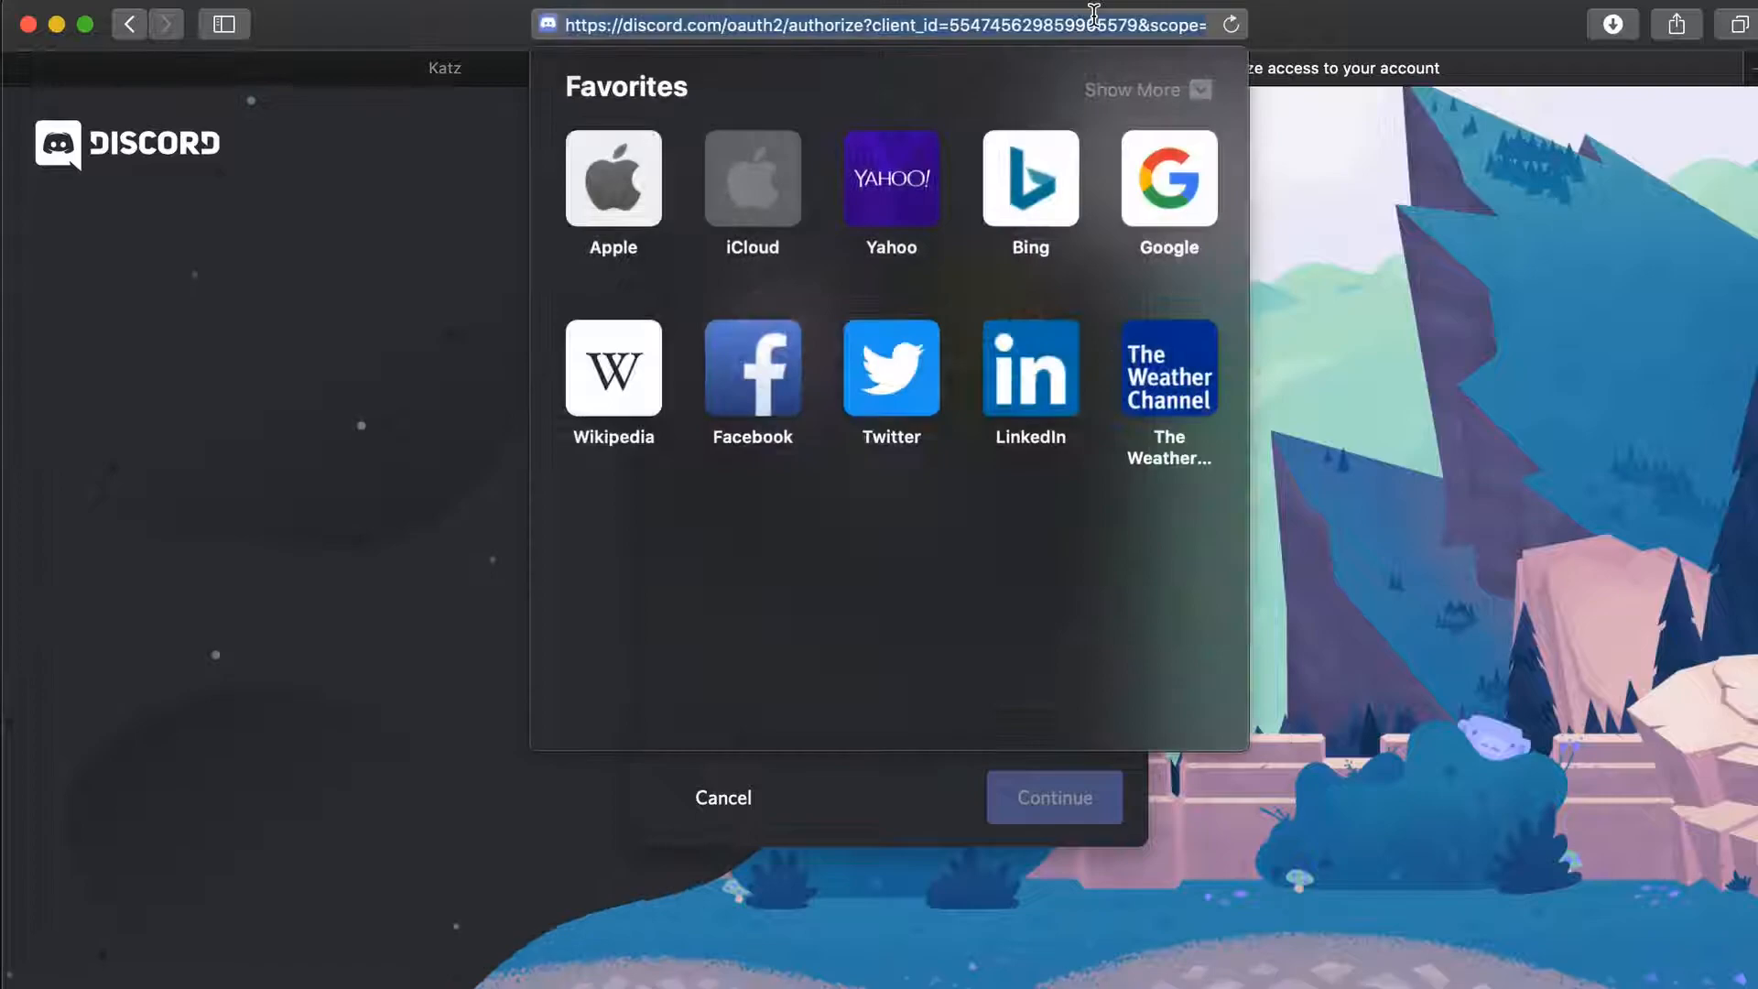
double_click(1164, 30)
text(0211471)
key(Return)
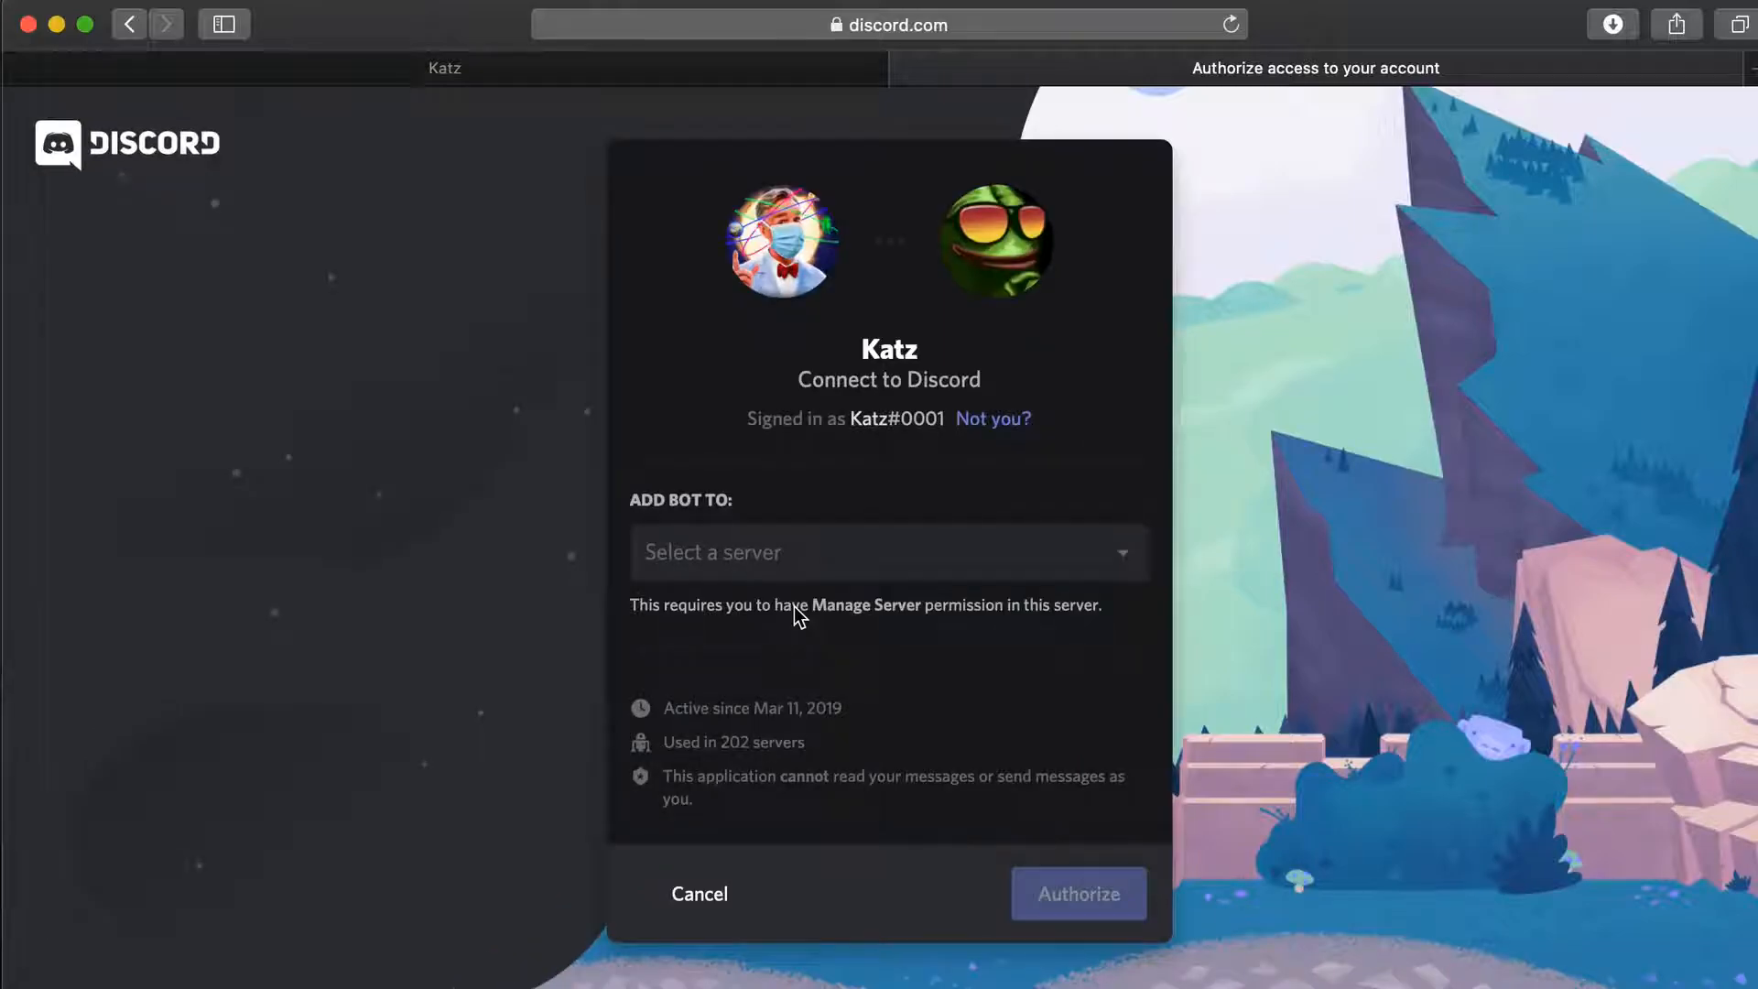
Choose Youtube Tutorial as the server to add the Katz bot to and authorize it
click(778, 559)
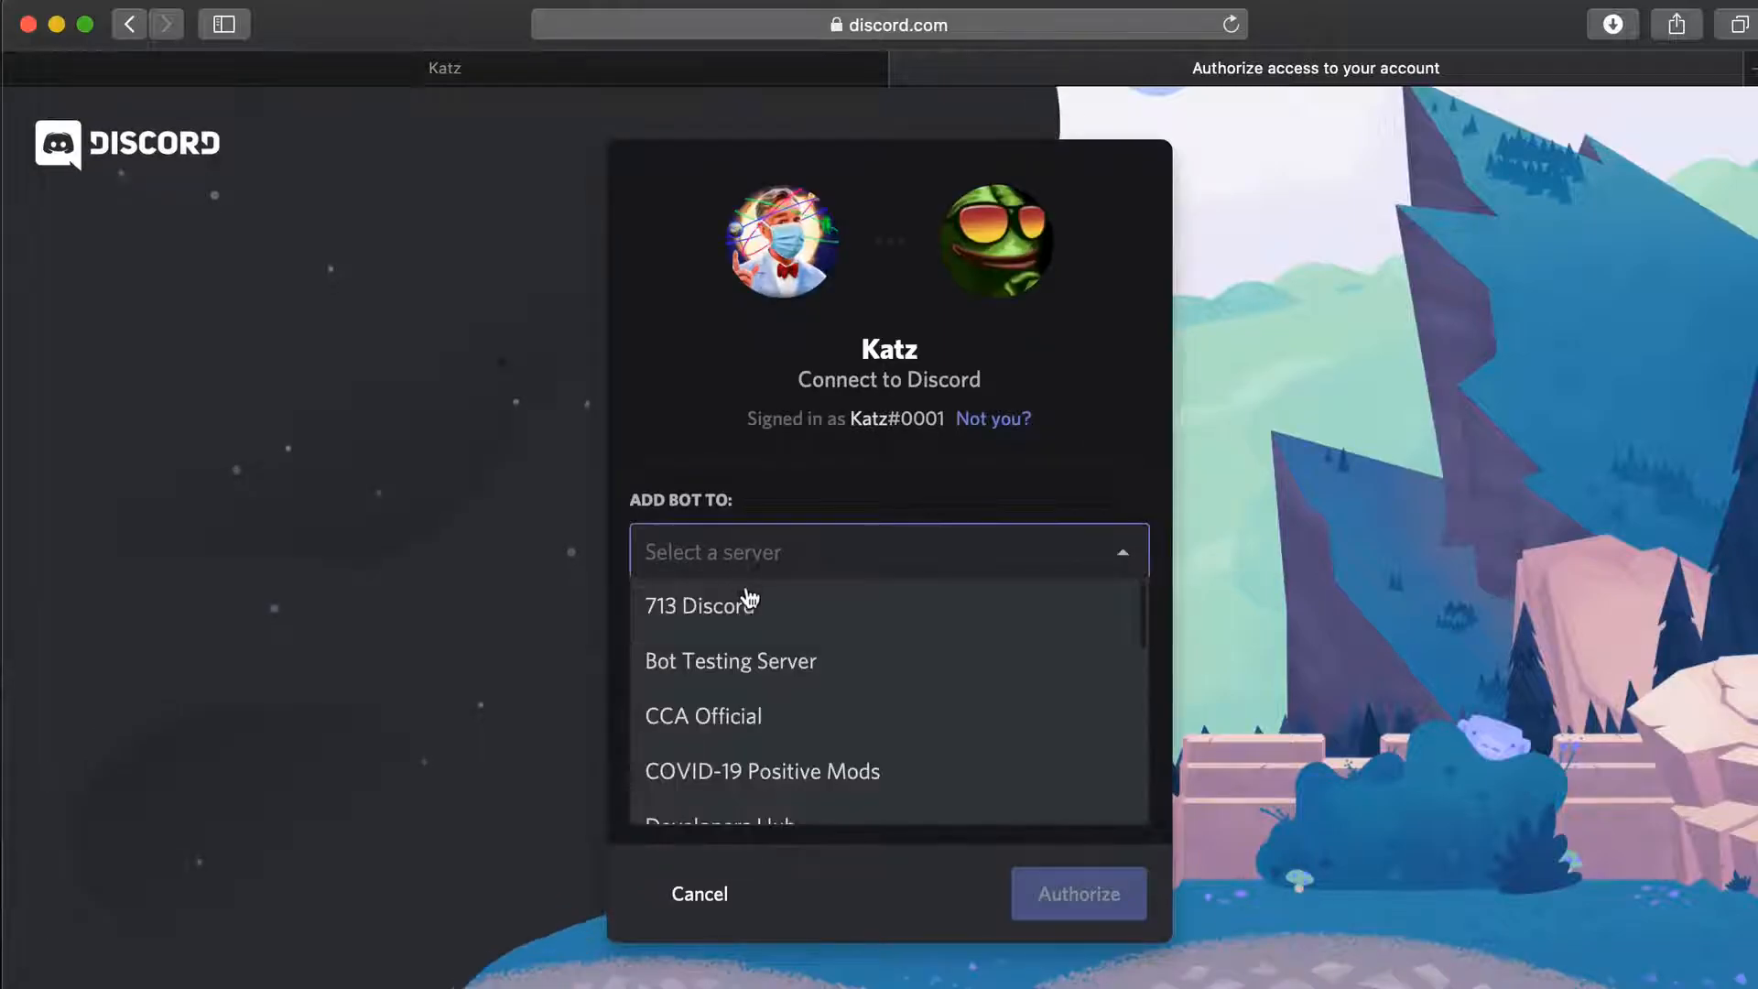
scroll(812, 760, down, 6)
scroll(806, 760, down, 3)
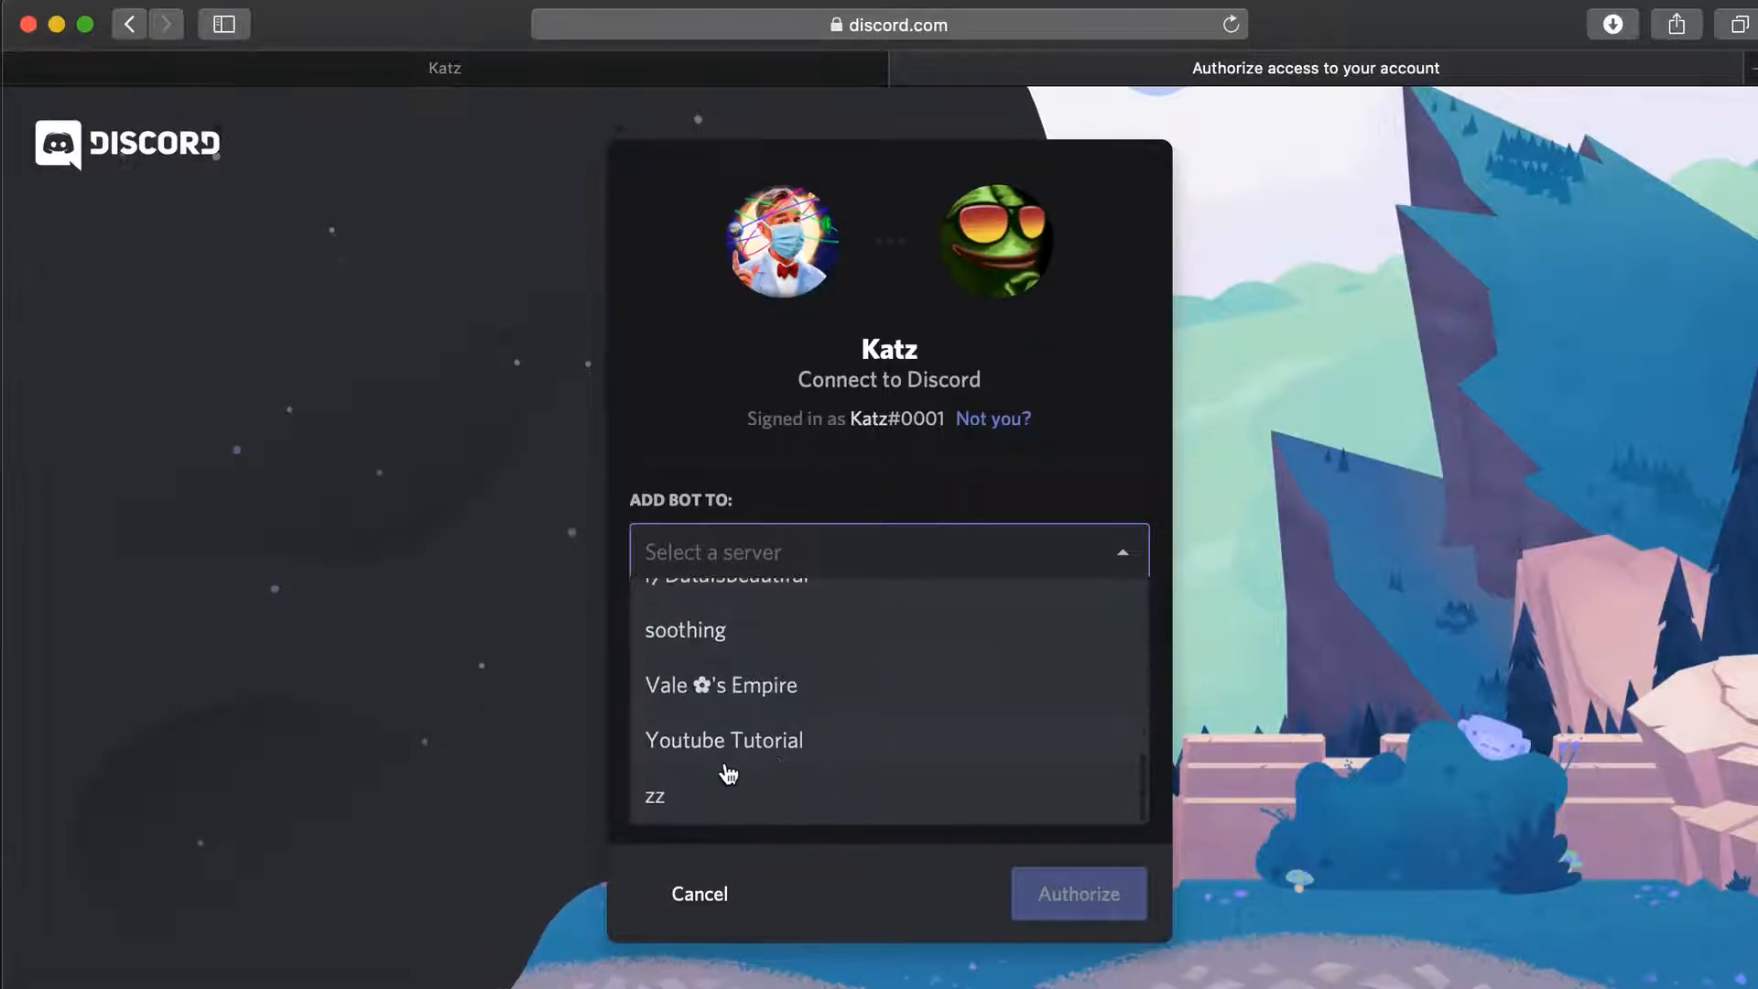
click(785, 753)
click(1071, 900)
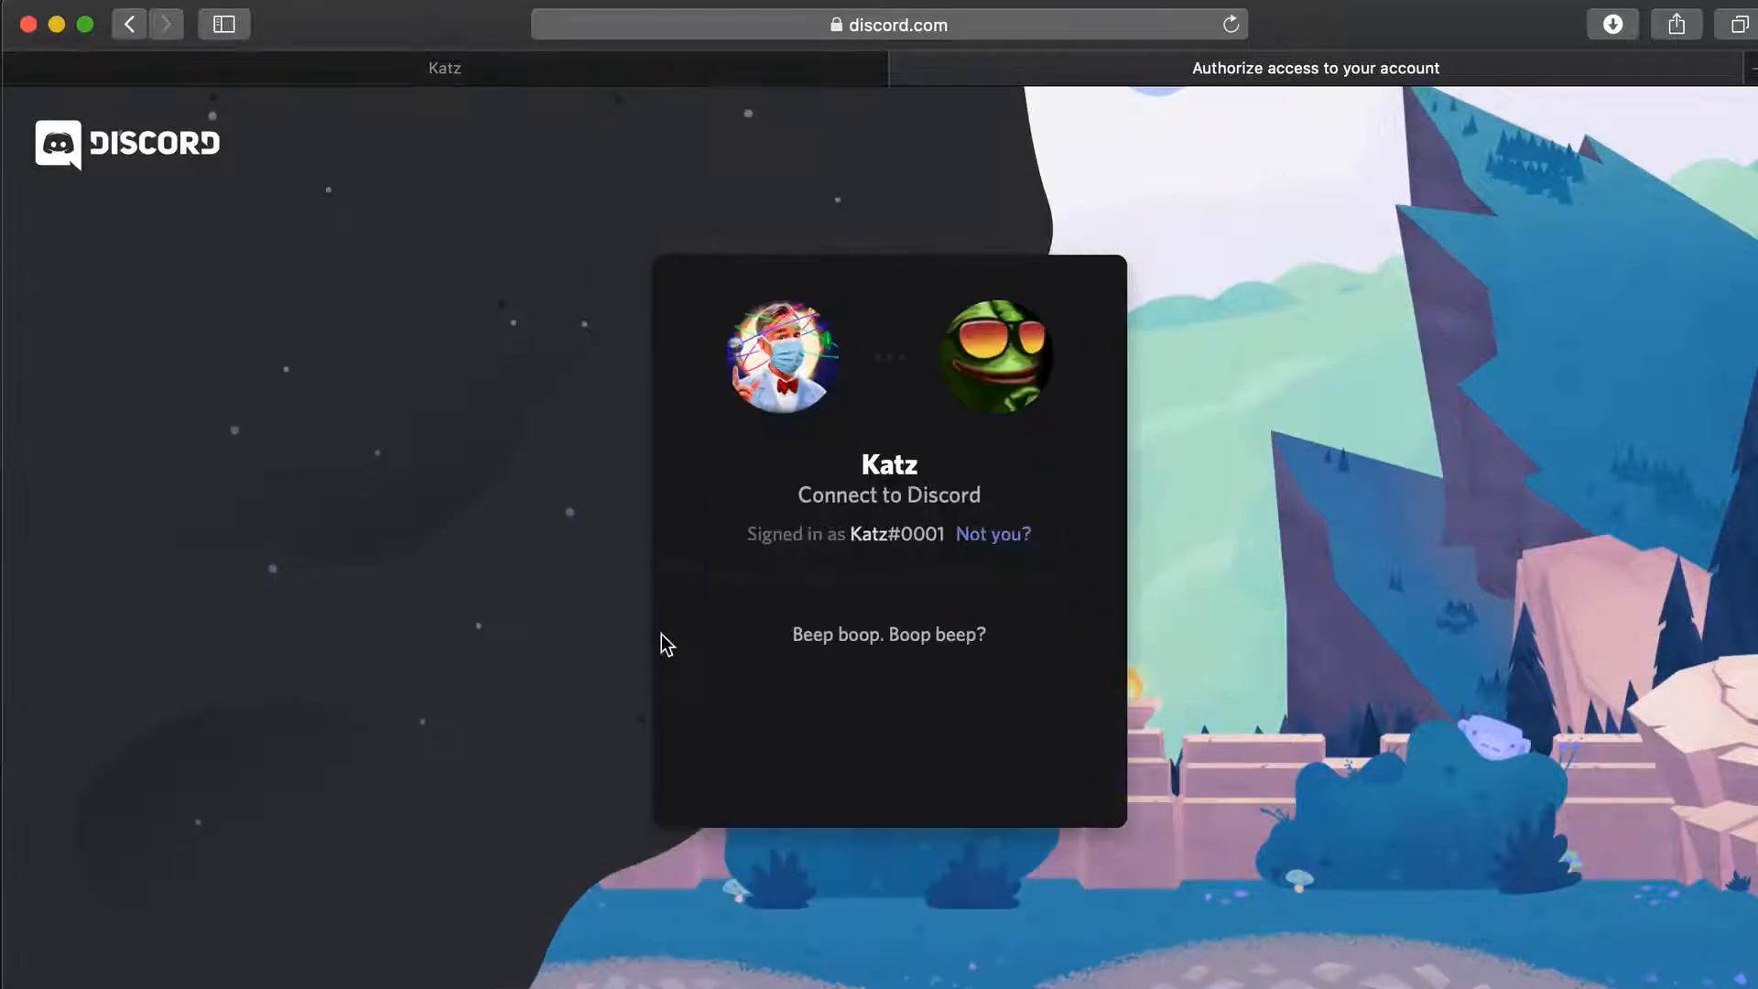
Start the reCAPTCHA check, select the three bus images and submit them
click(728, 749)
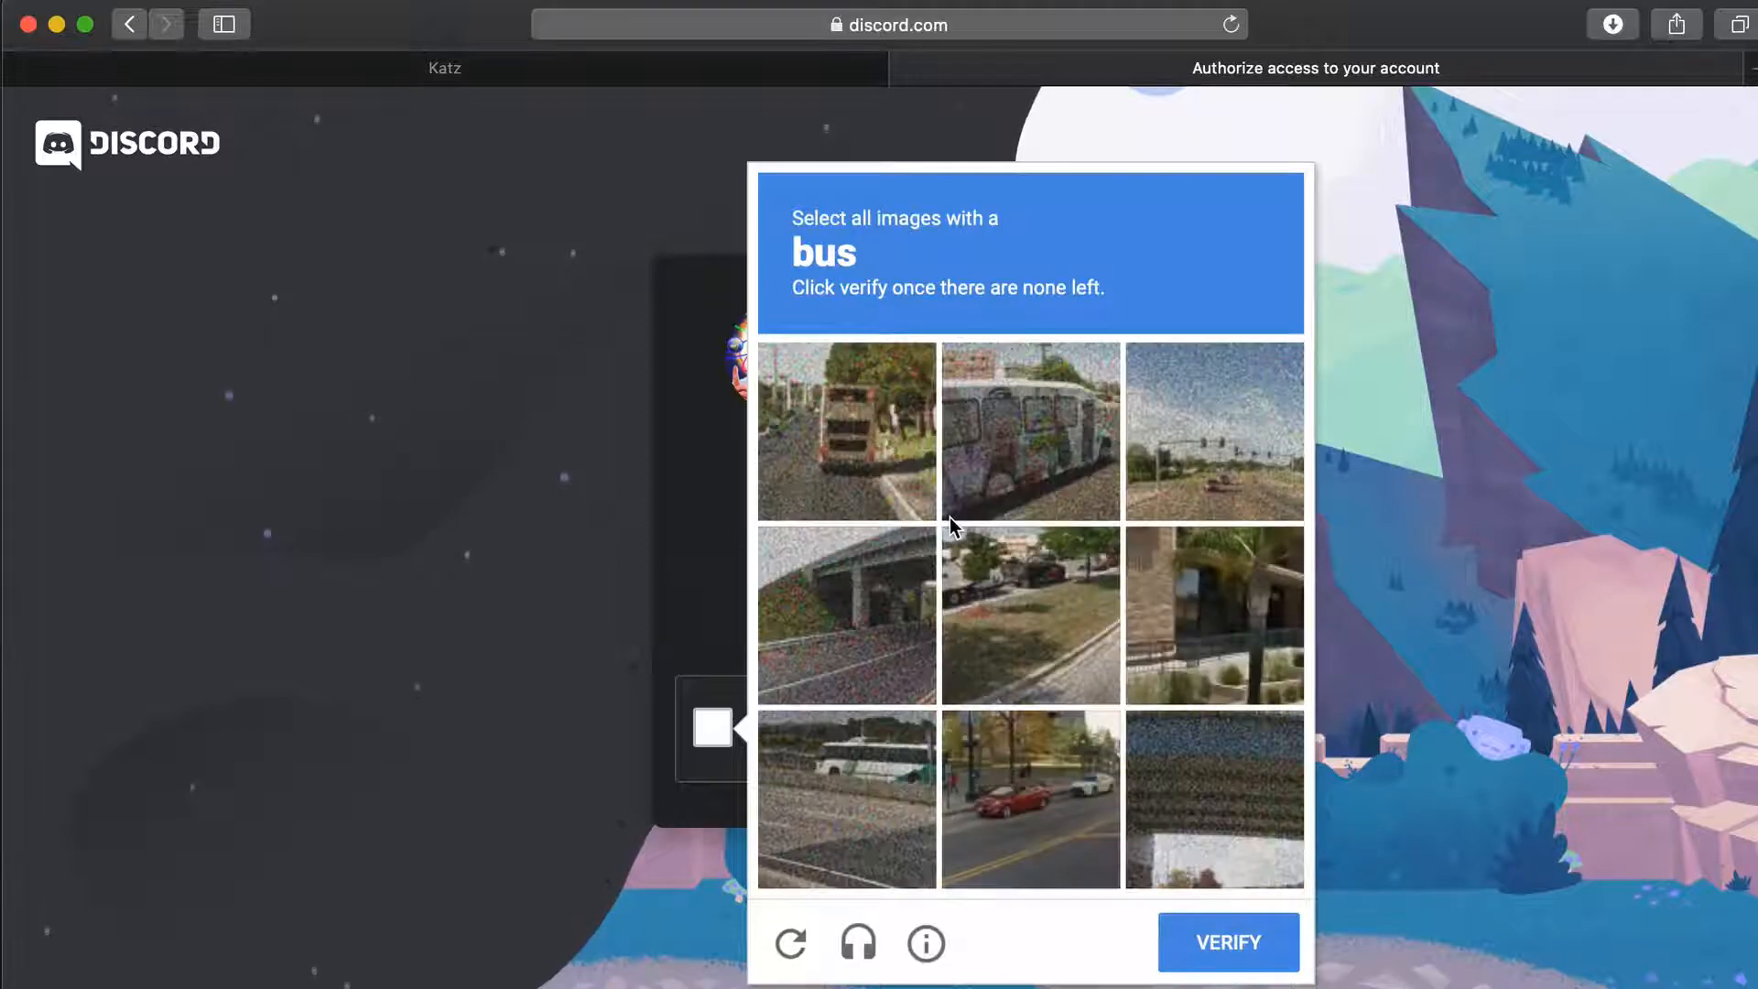
click(852, 449)
click(989, 458)
click(843, 795)
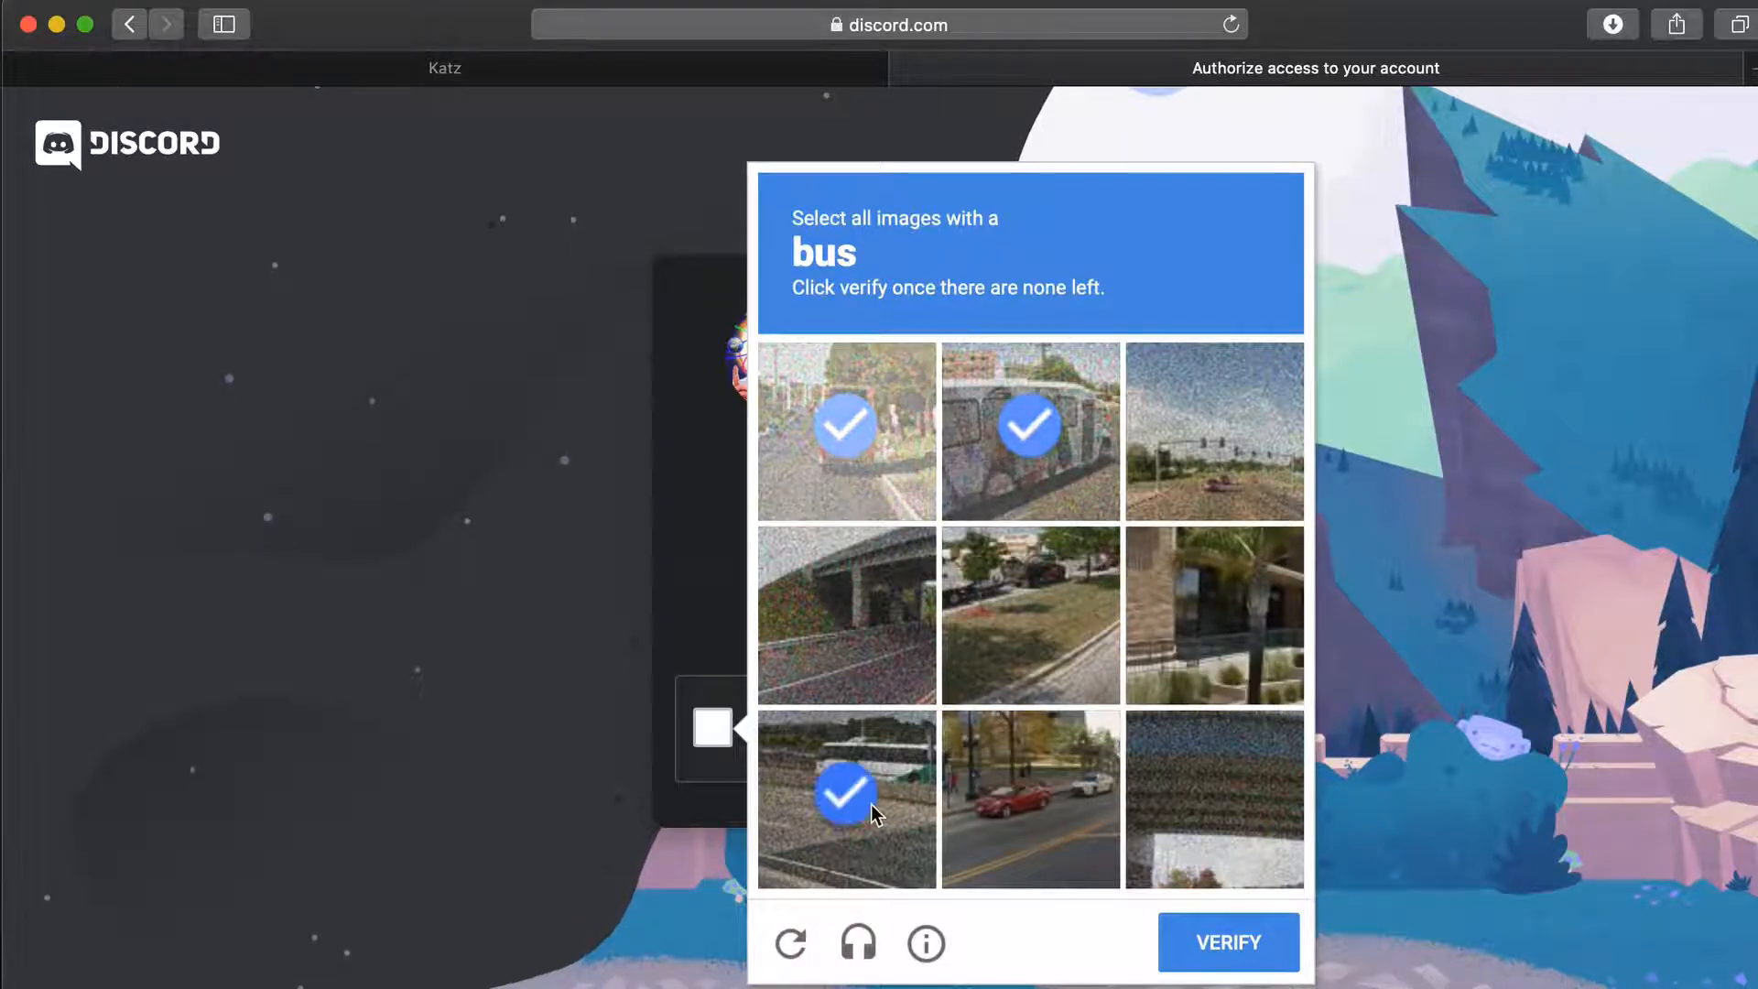
click(1228, 942)
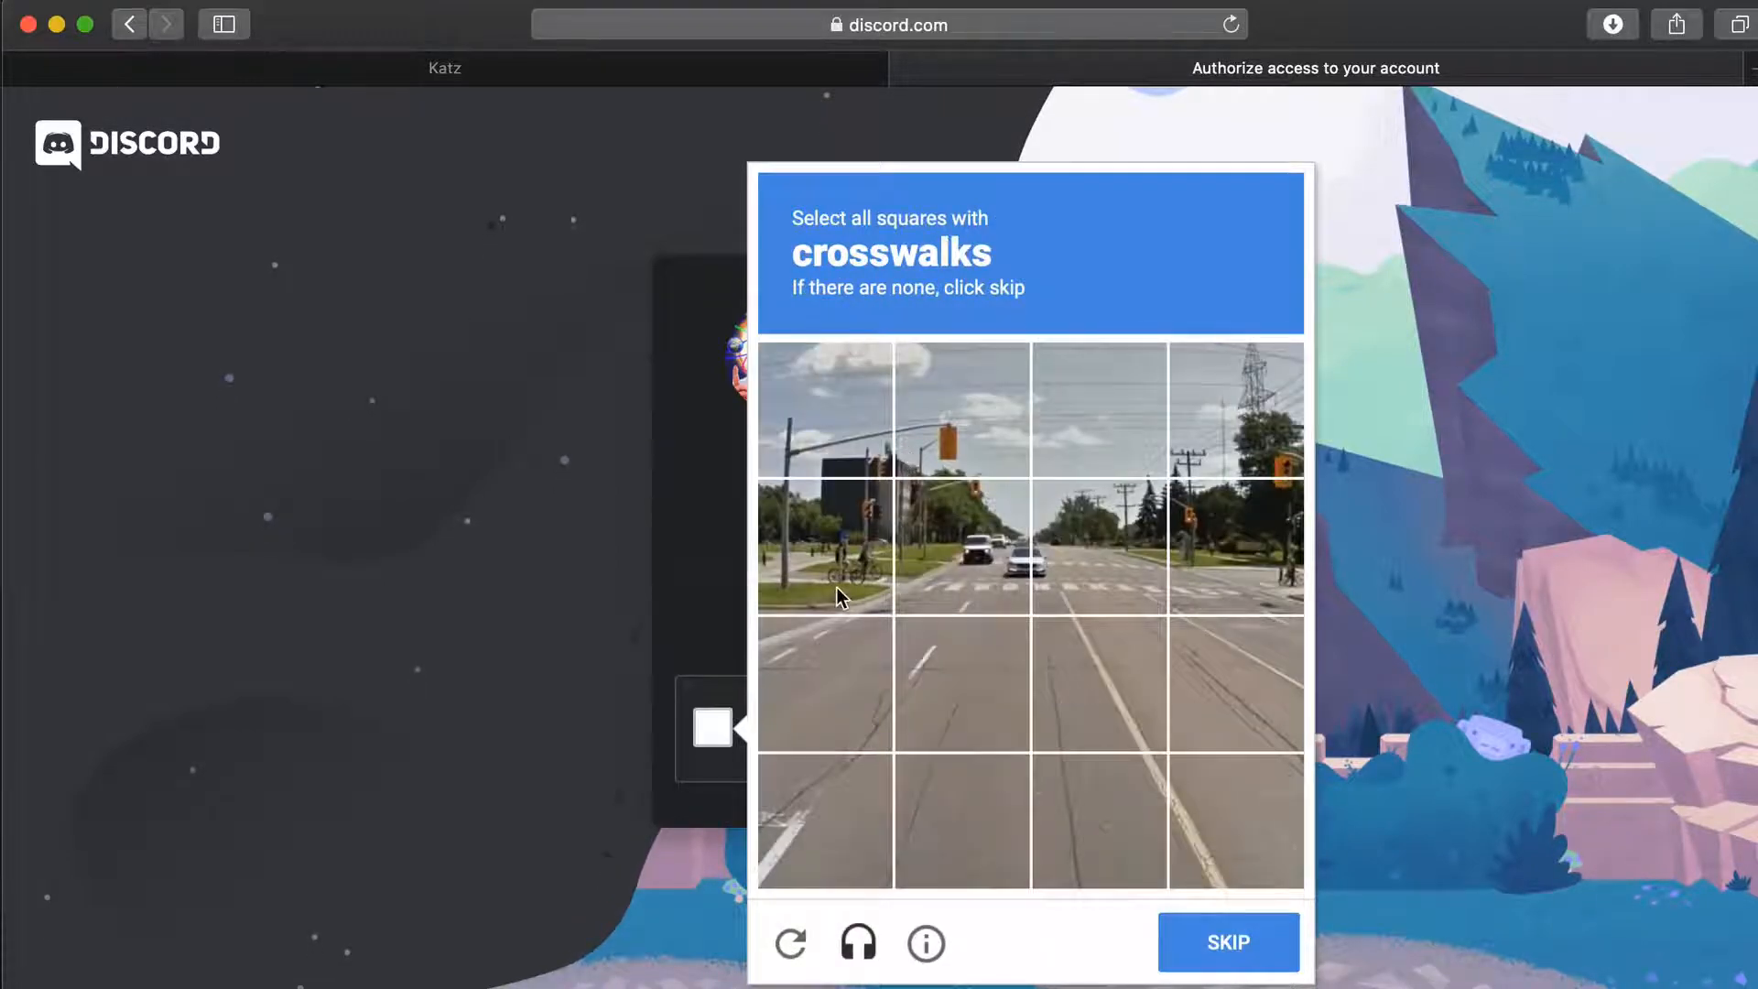
Select the crosswalk squares and the traffic light squares in the remaining reCAPTCHA challenges, and submit the verification
click(950, 580)
click(1085, 572)
click(1199, 583)
click(1241, 921)
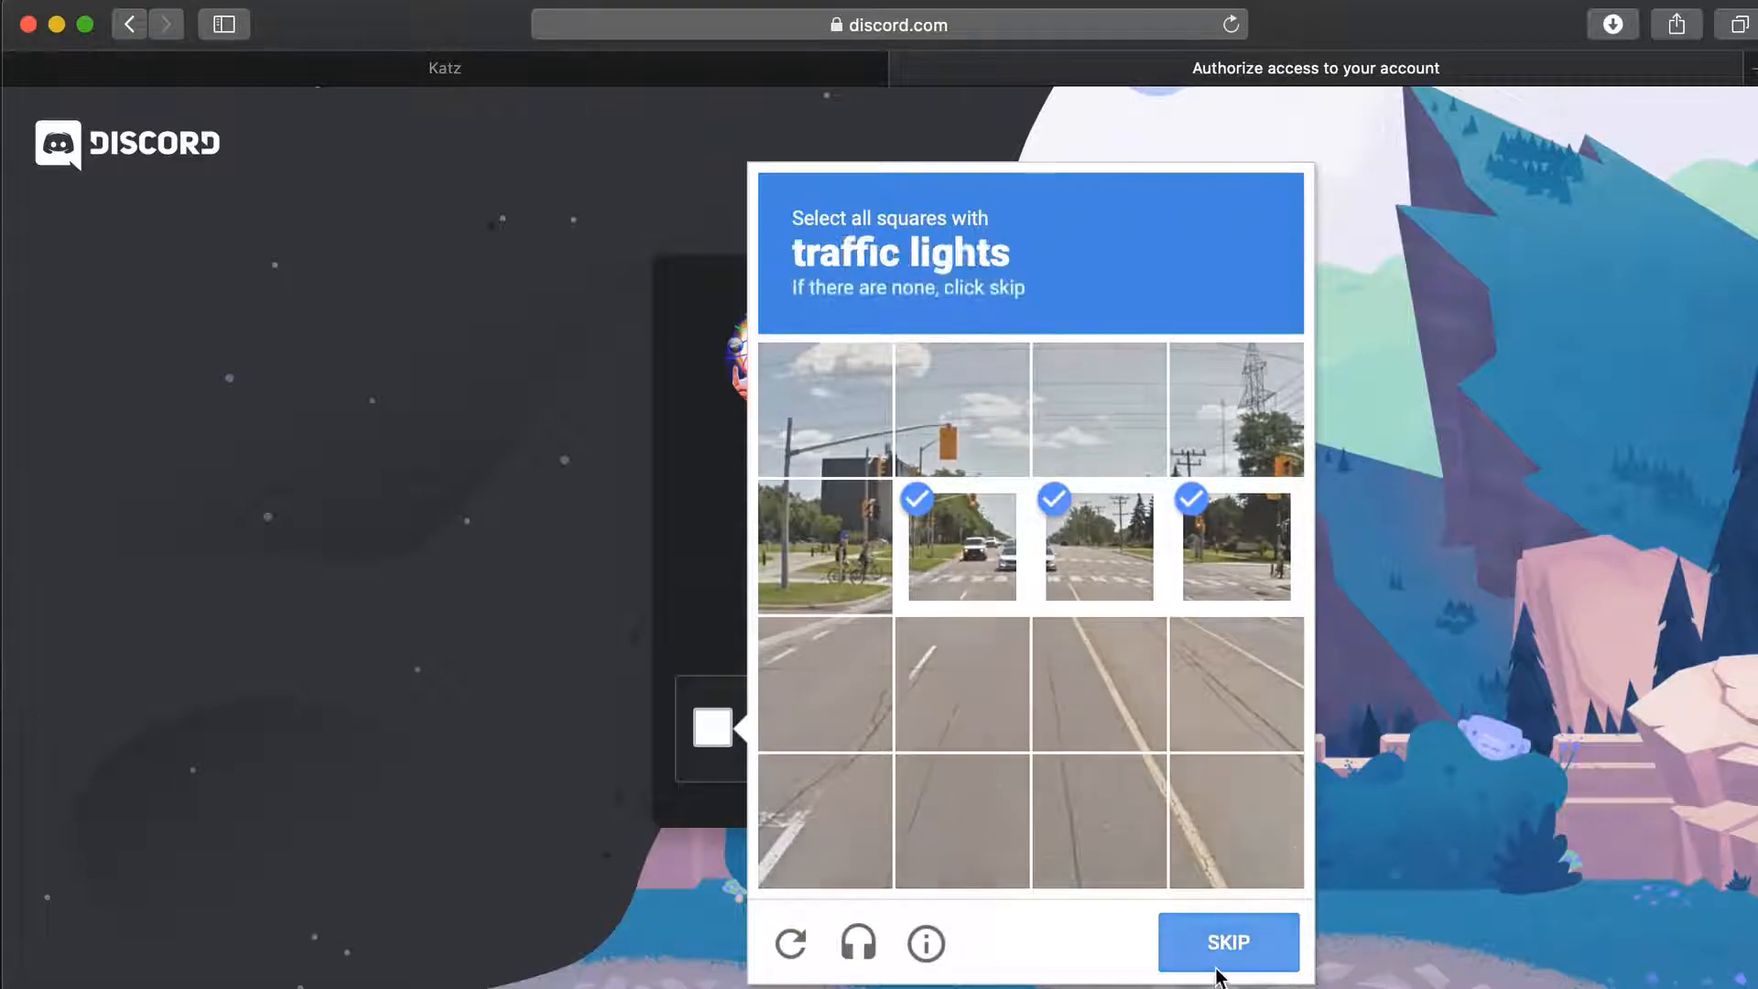
click(1227, 527)
click(1227, 429)
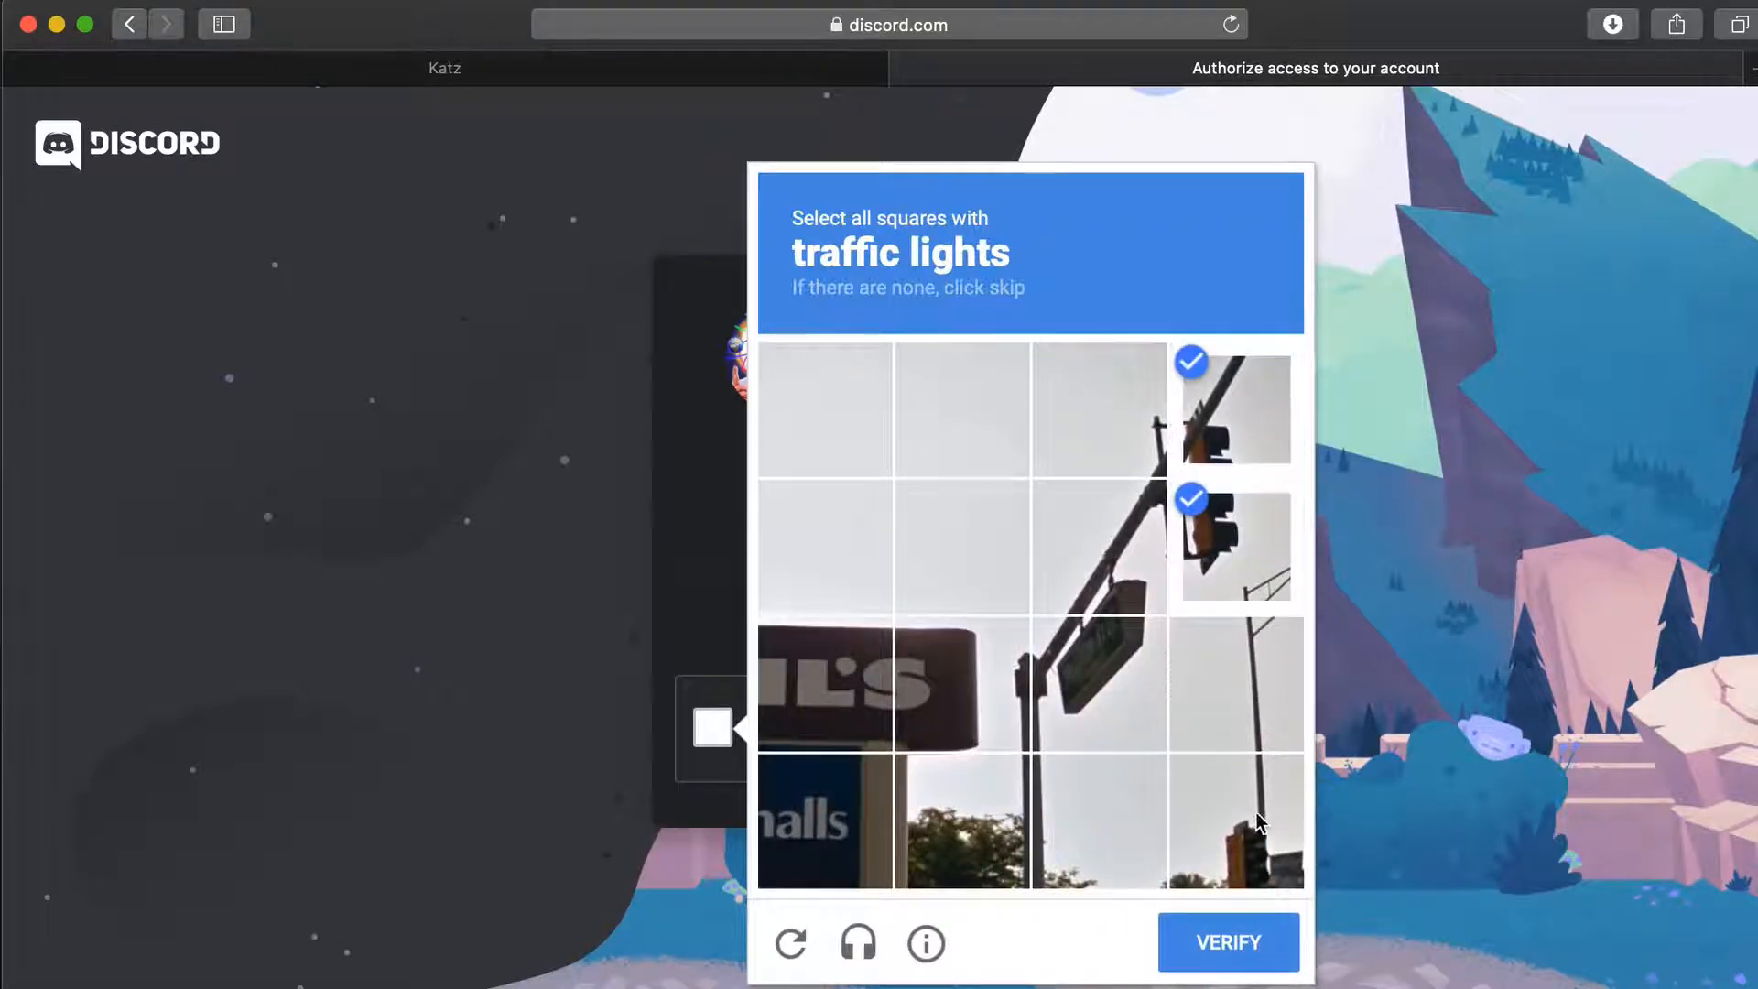
click(1262, 822)
click(1244, 942)
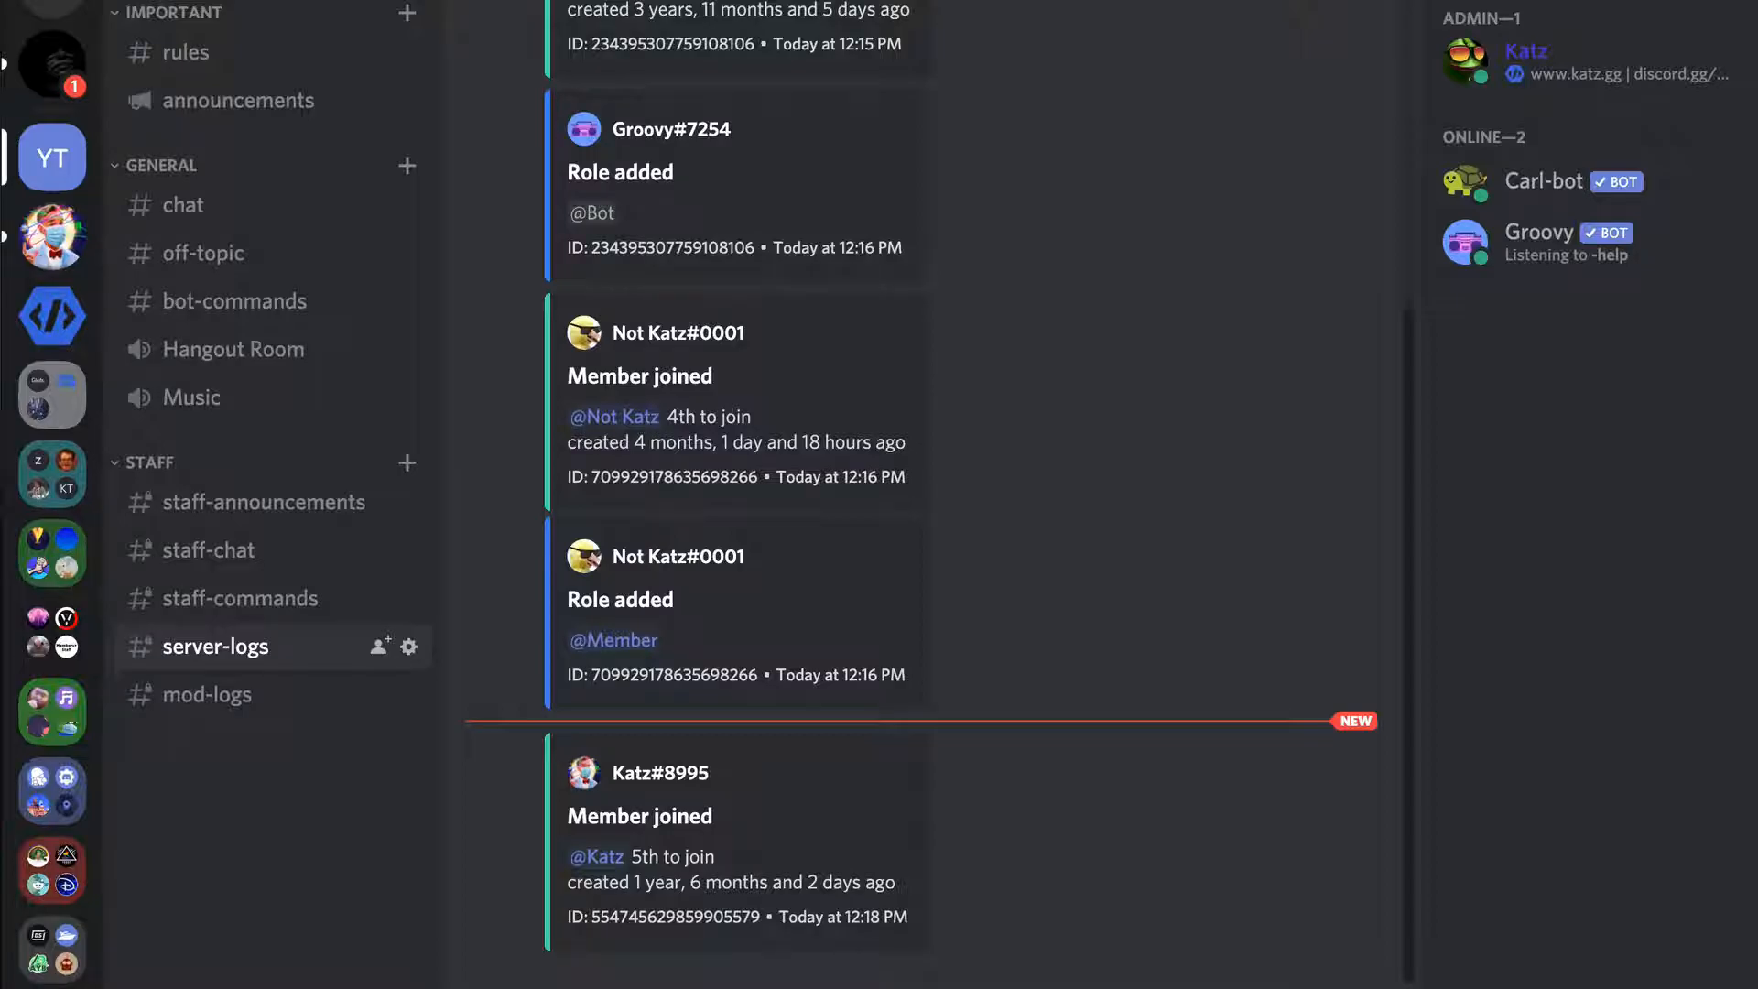
View the Katz bot's profile from its join entry in the server-logs channel
click(273, 2)
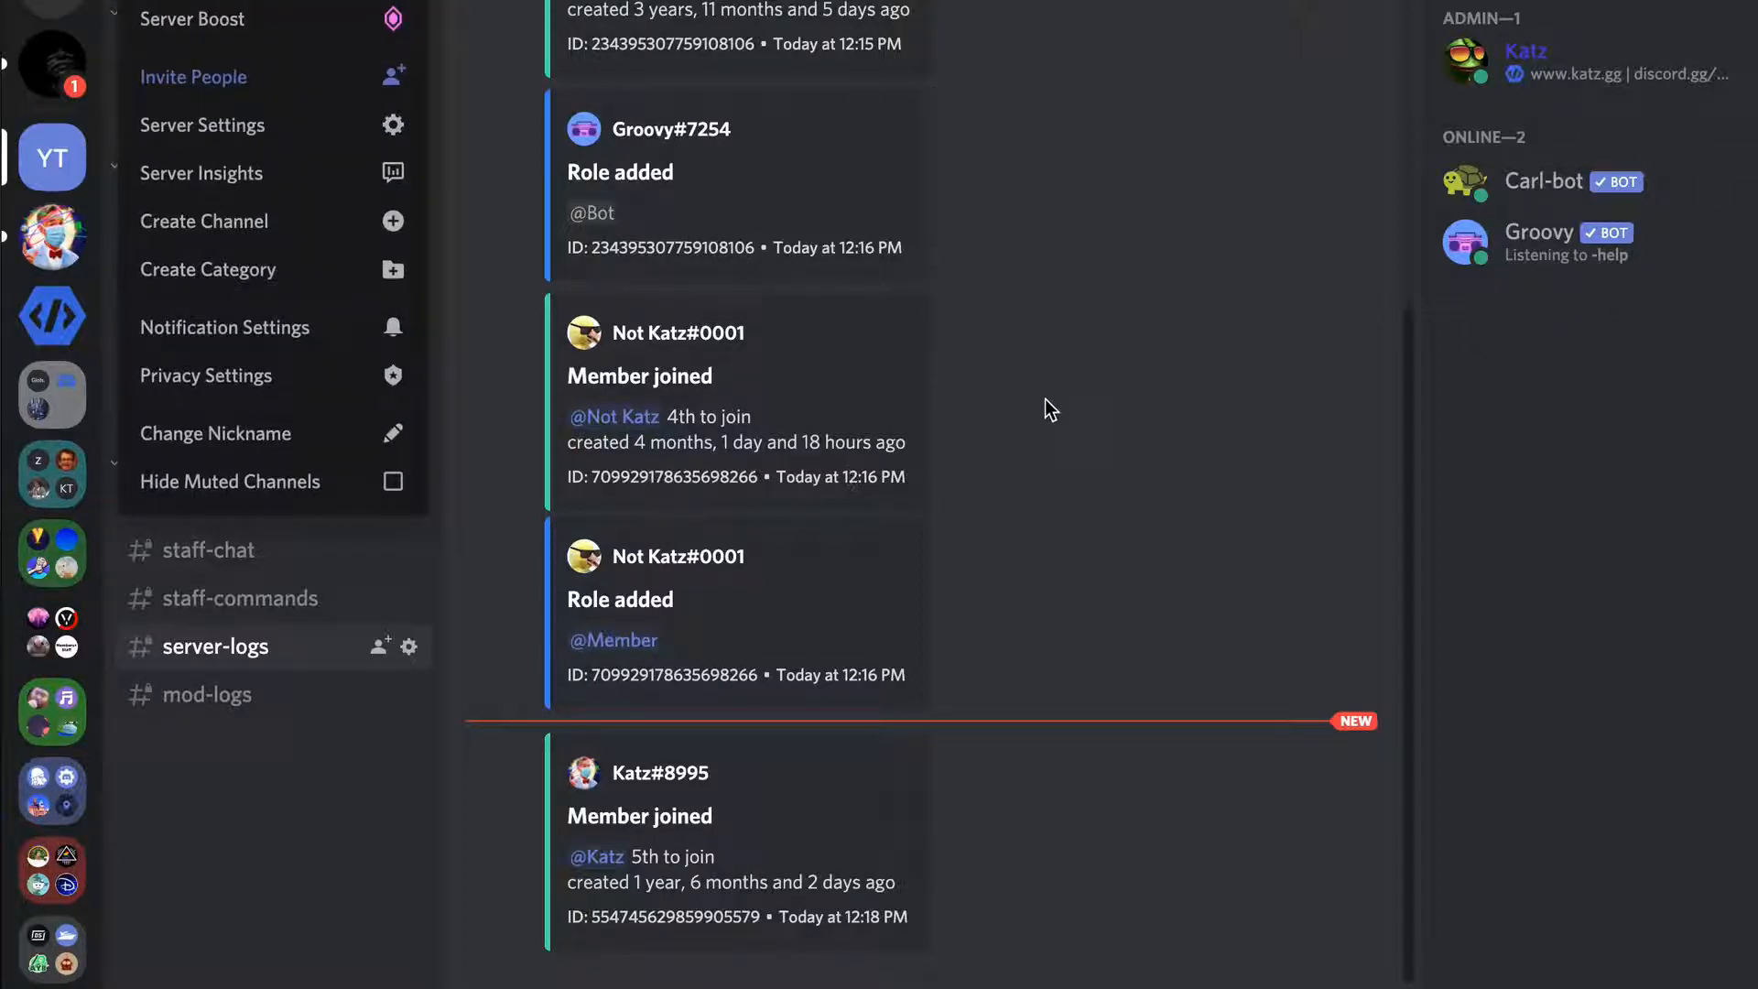
click(593, 857)
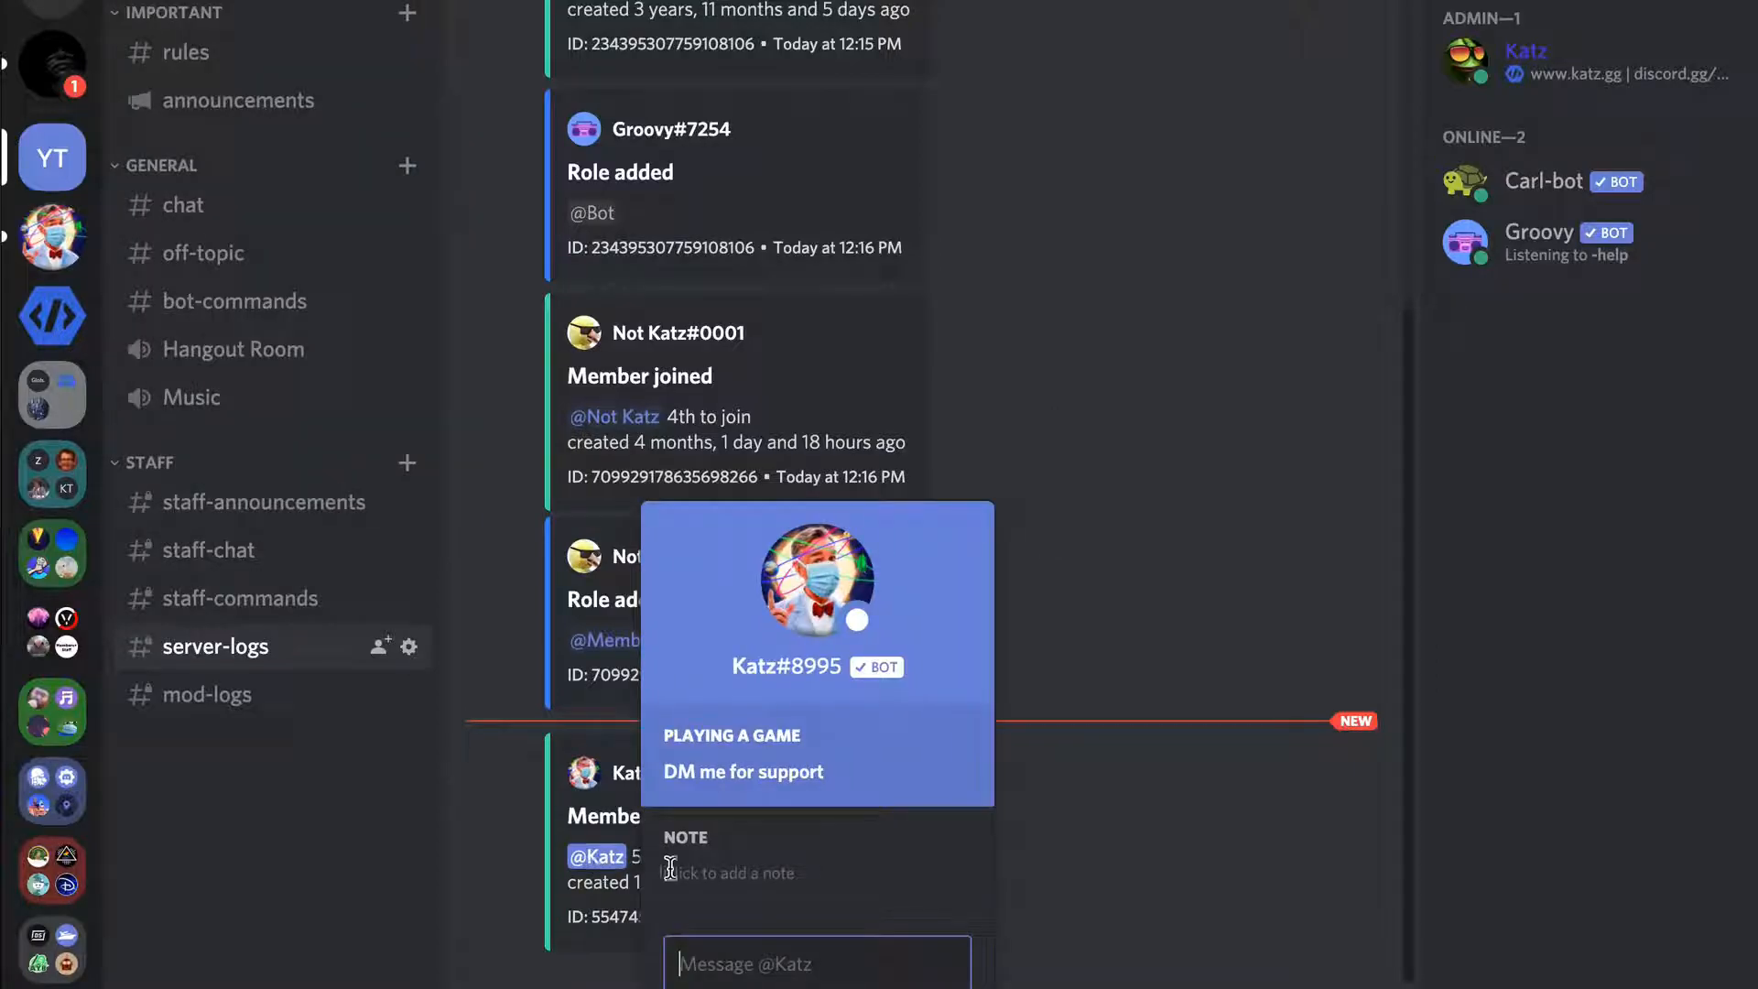
click(531, 677)
Review the Bot role in the server settings and assign it to the Katz bot in the member list
click(184, 2)
click(174, 126)
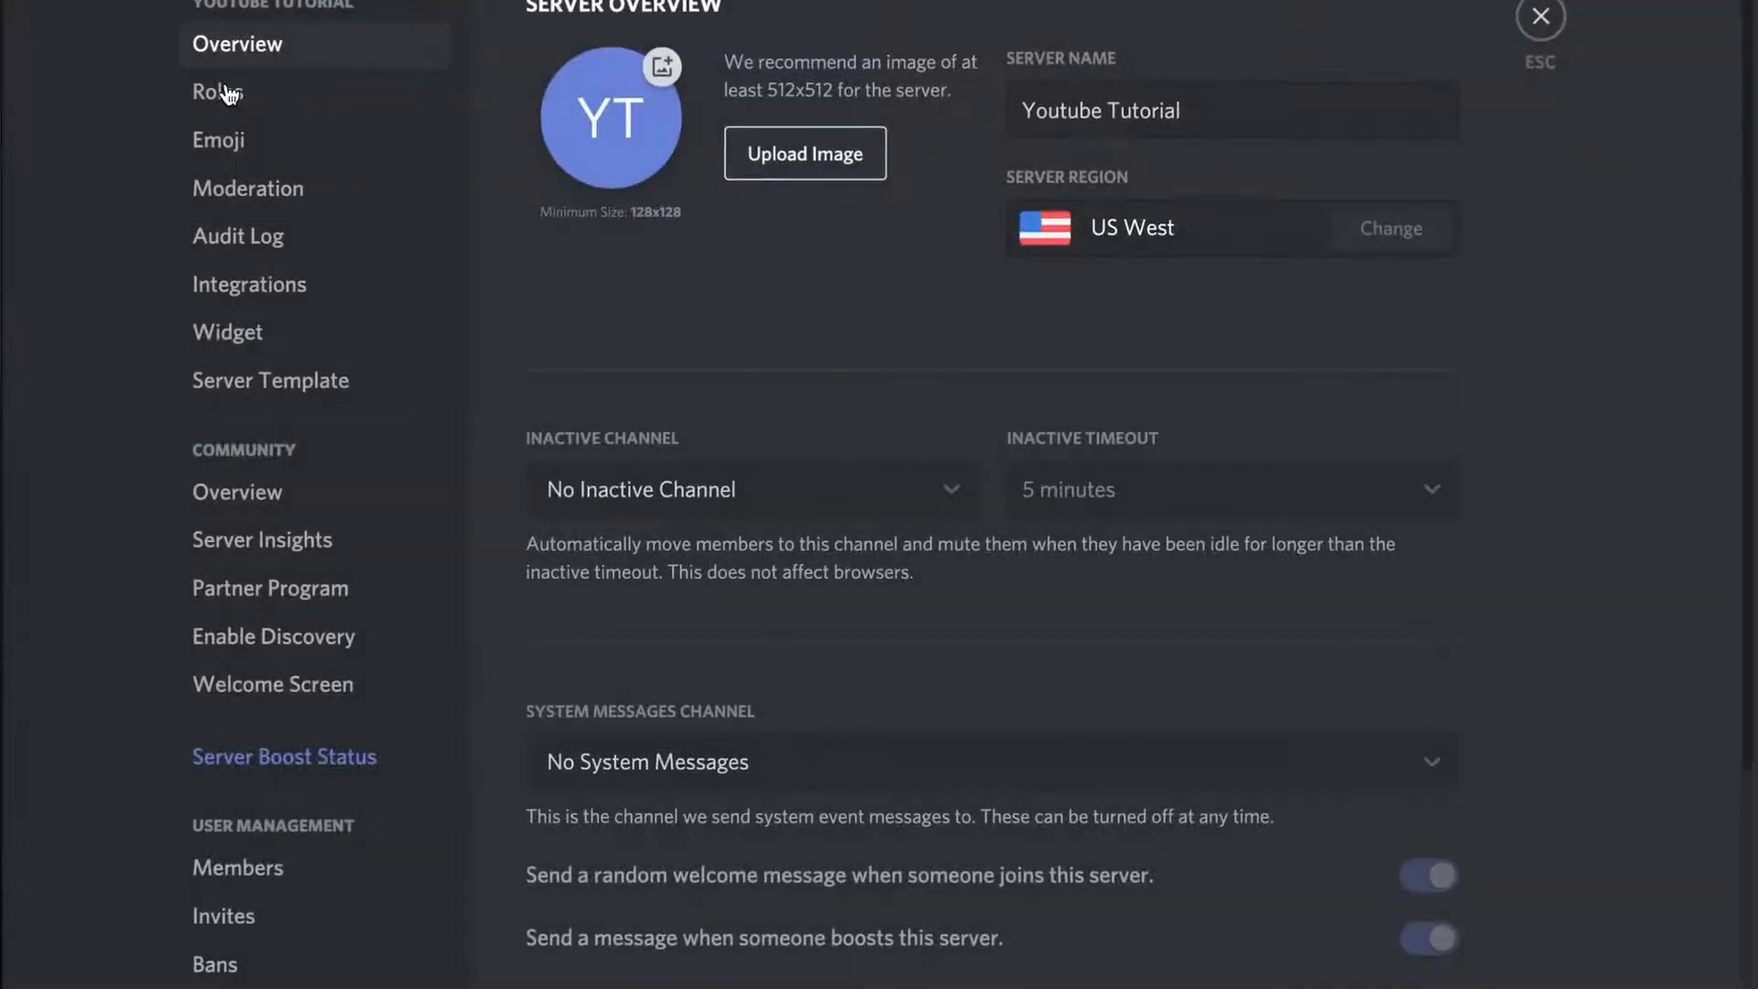
click(219, 87)
click(550, 89)
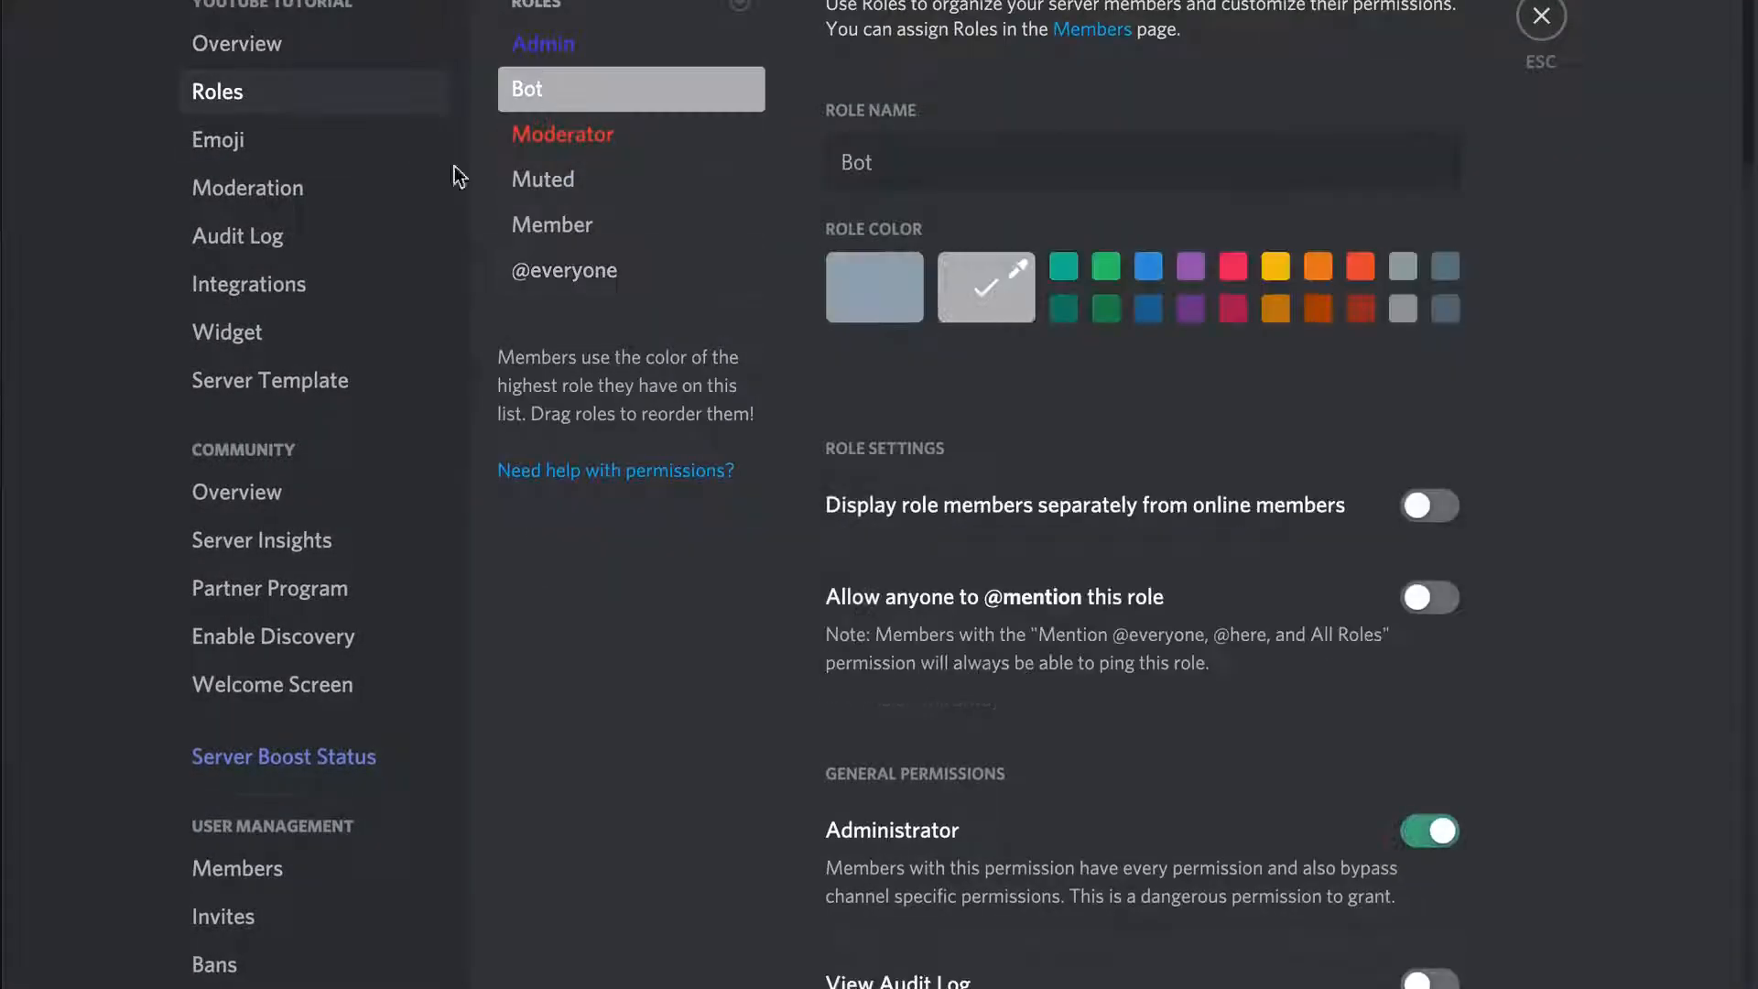
click(302, 883)
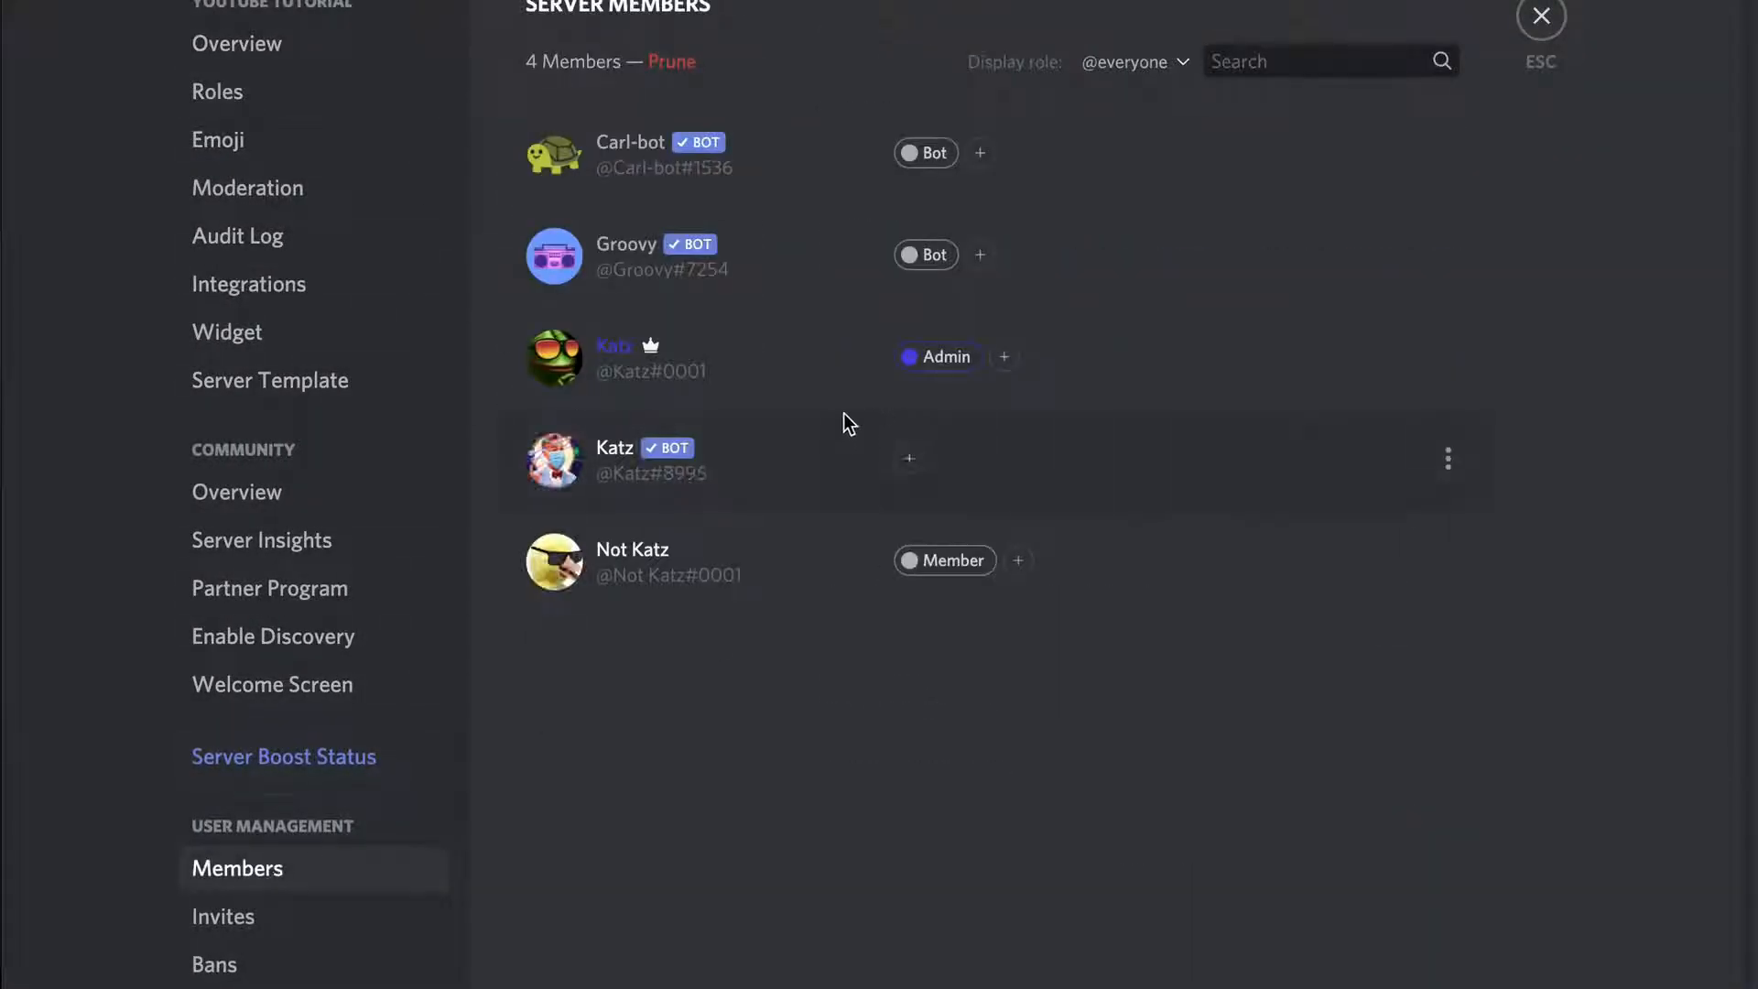
click(911, 460)
click(829, 669)
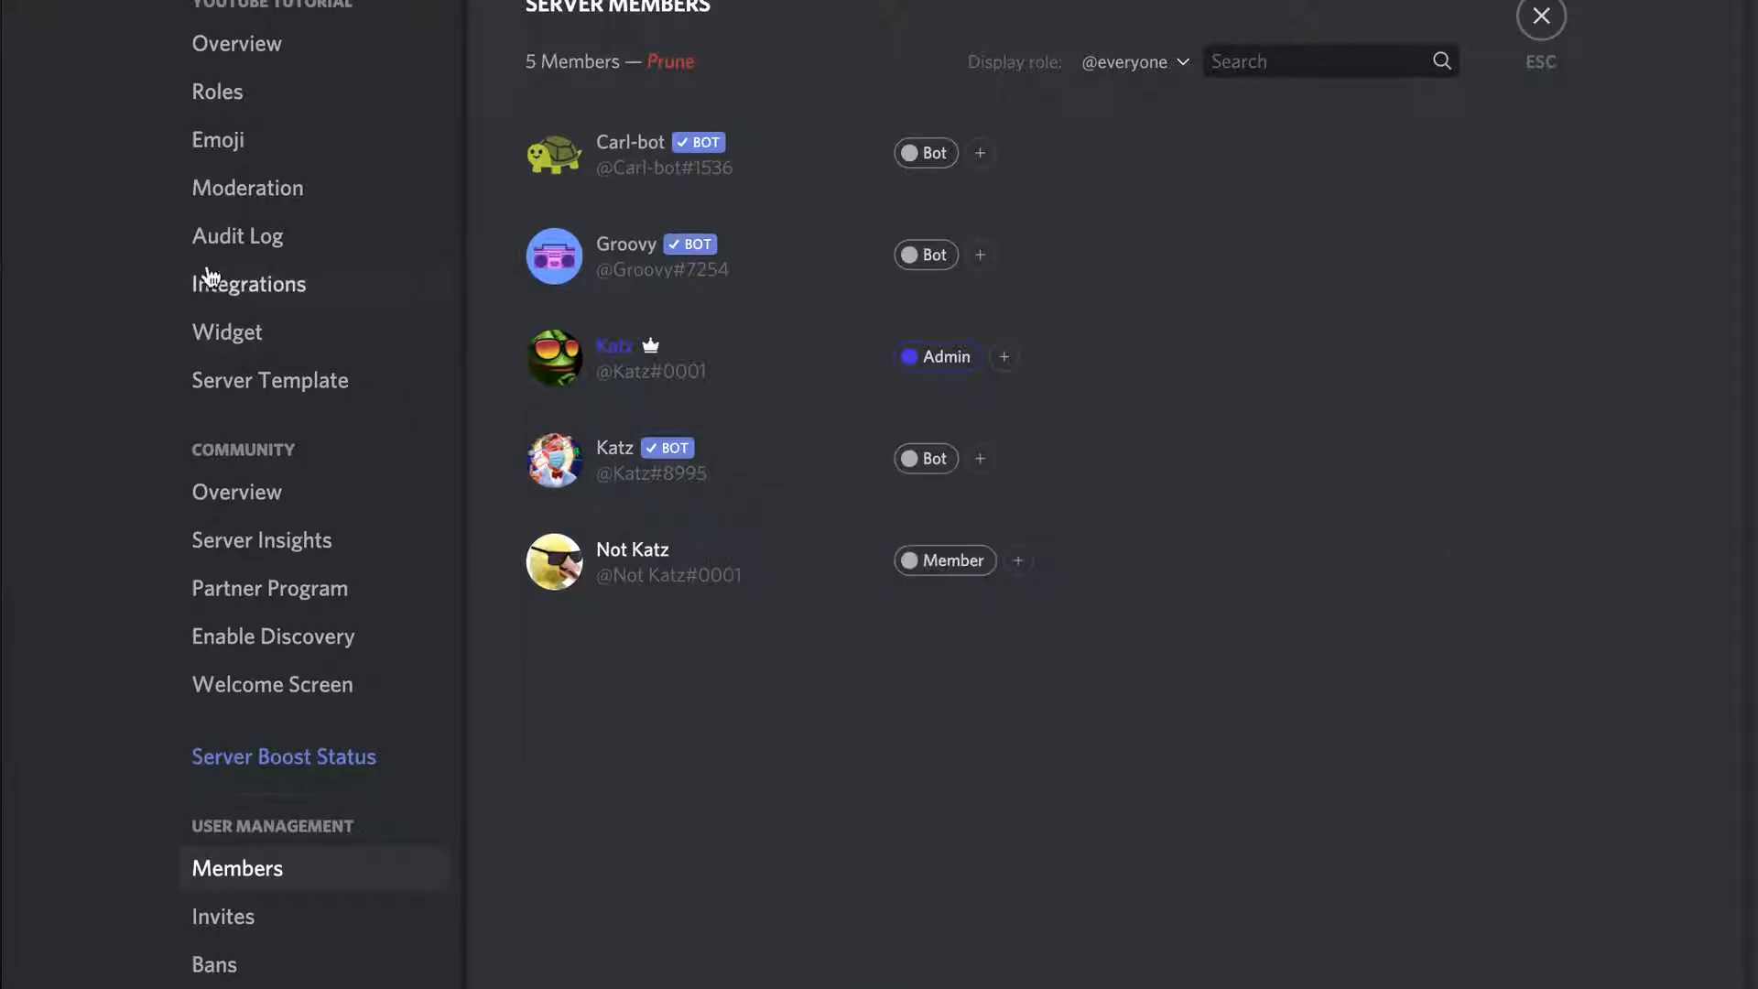
Generate a server template titled "Example Server" with the description "Start for creating your own server!", copy its link and close the settings
click(277, 387)
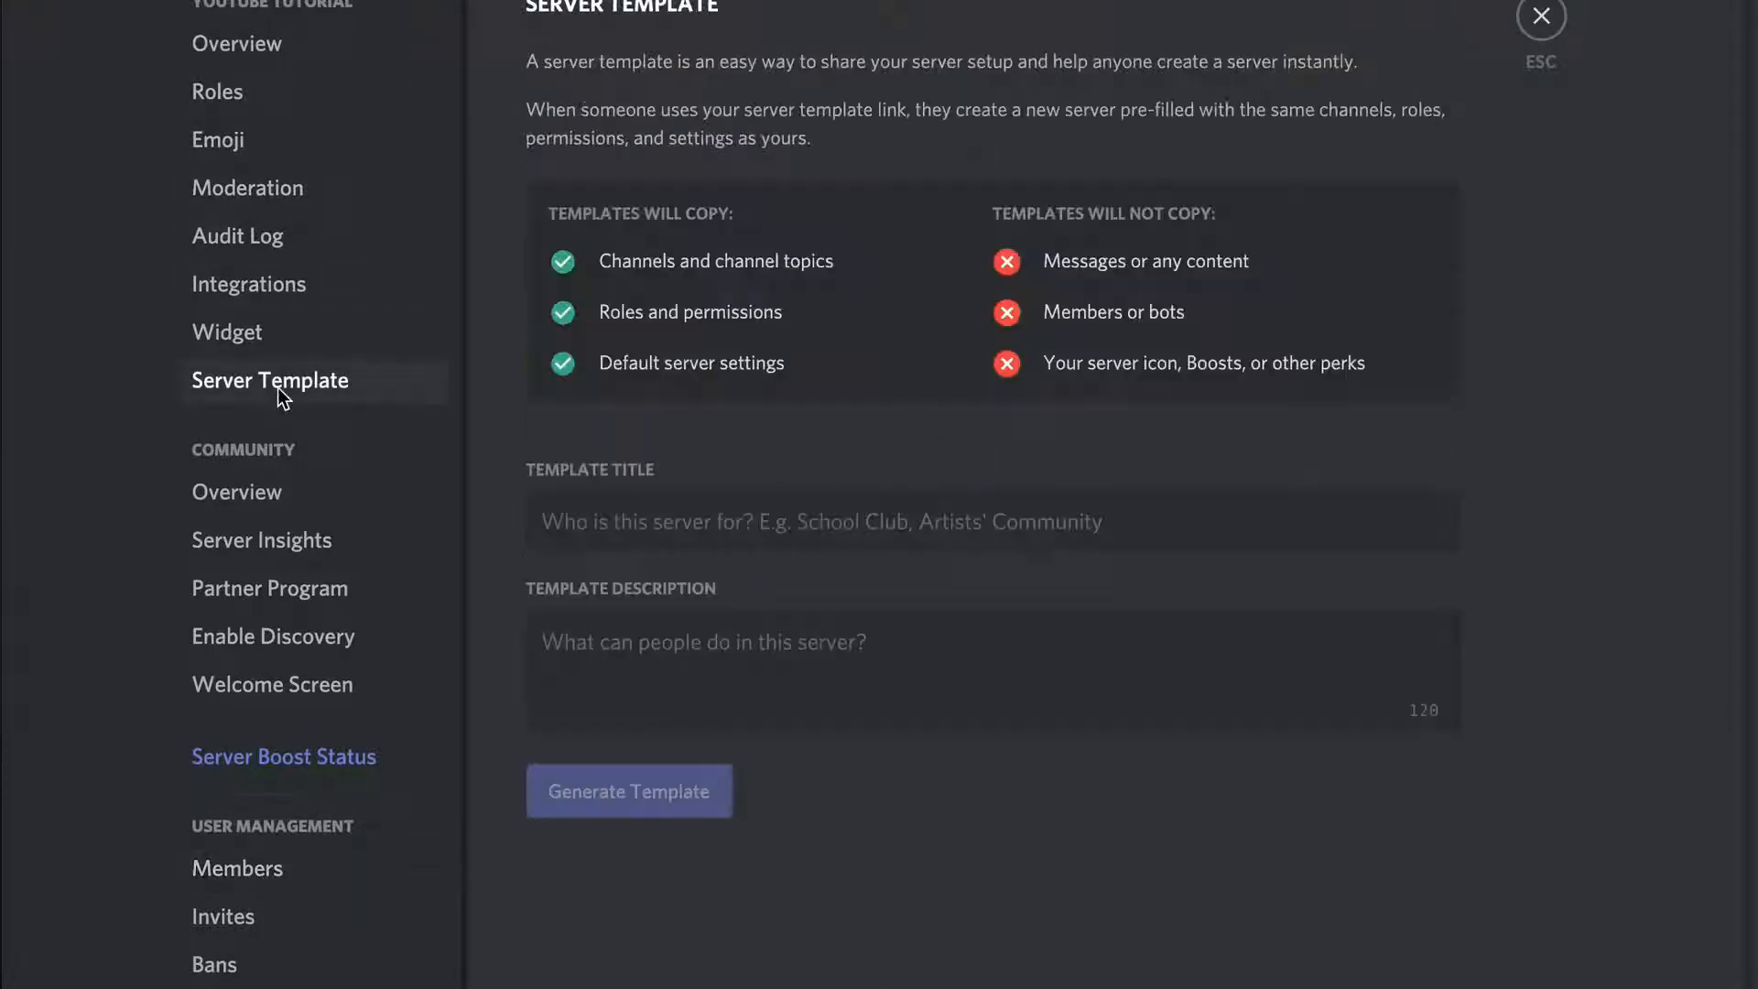
click(732, 522)
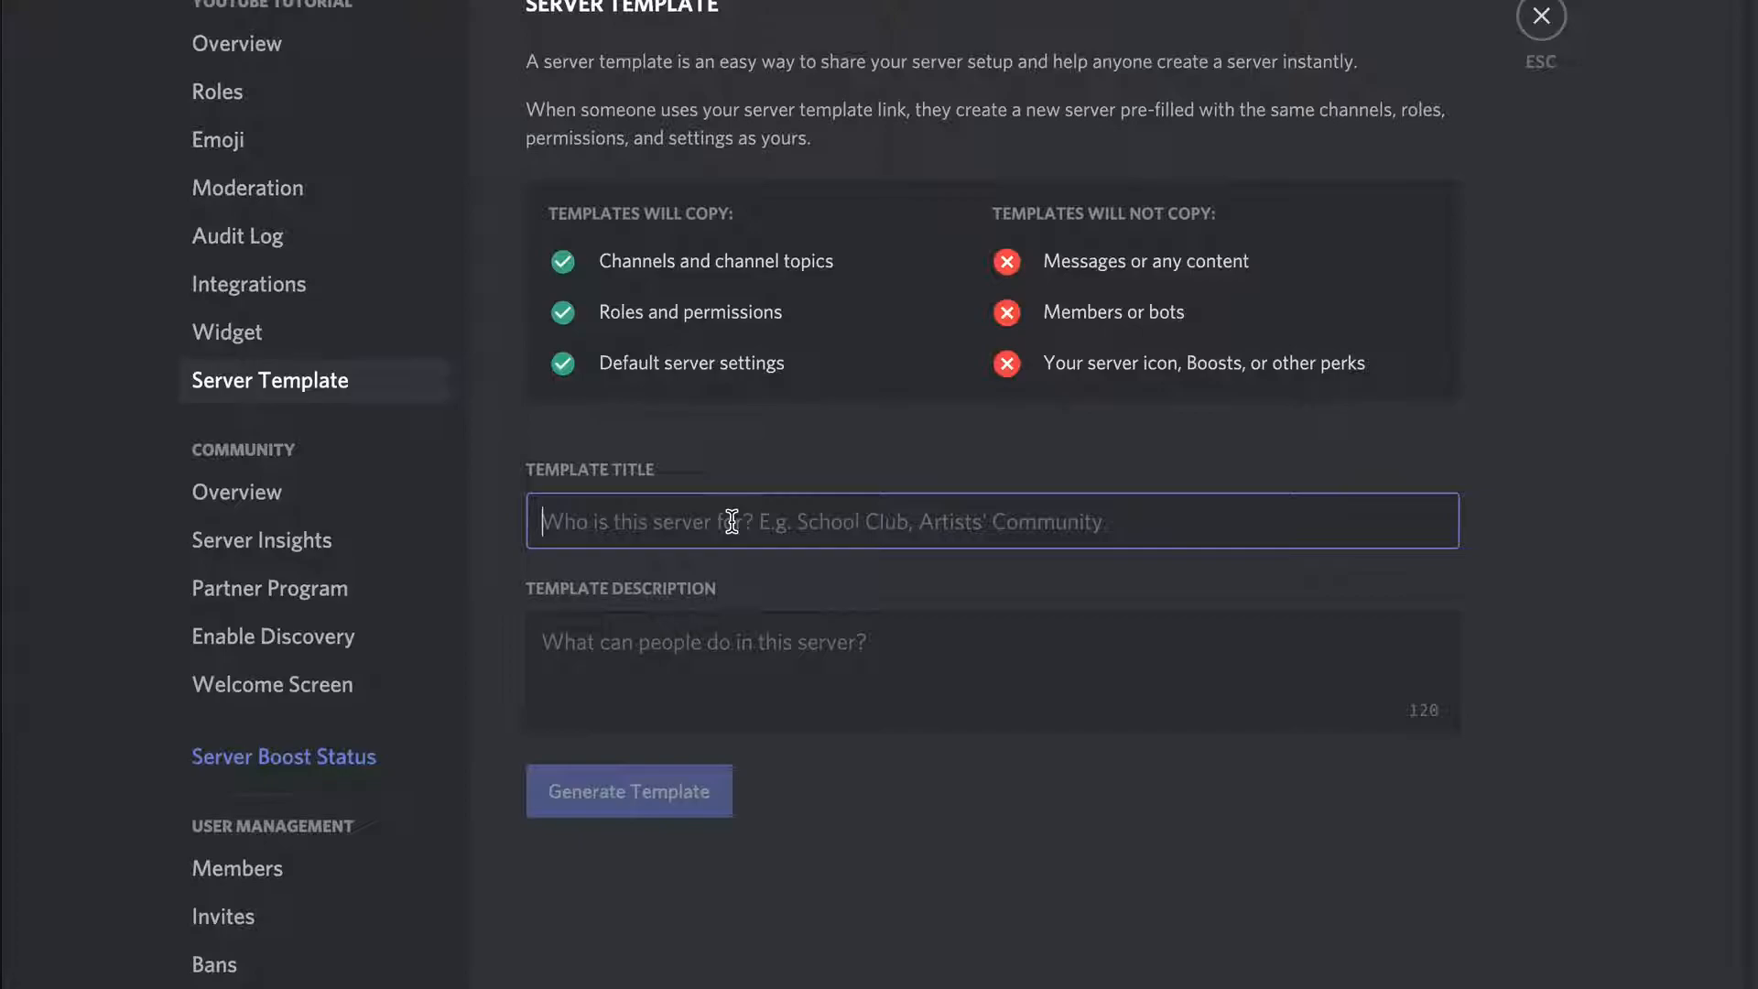
text(Example Server)
click(678, 655)
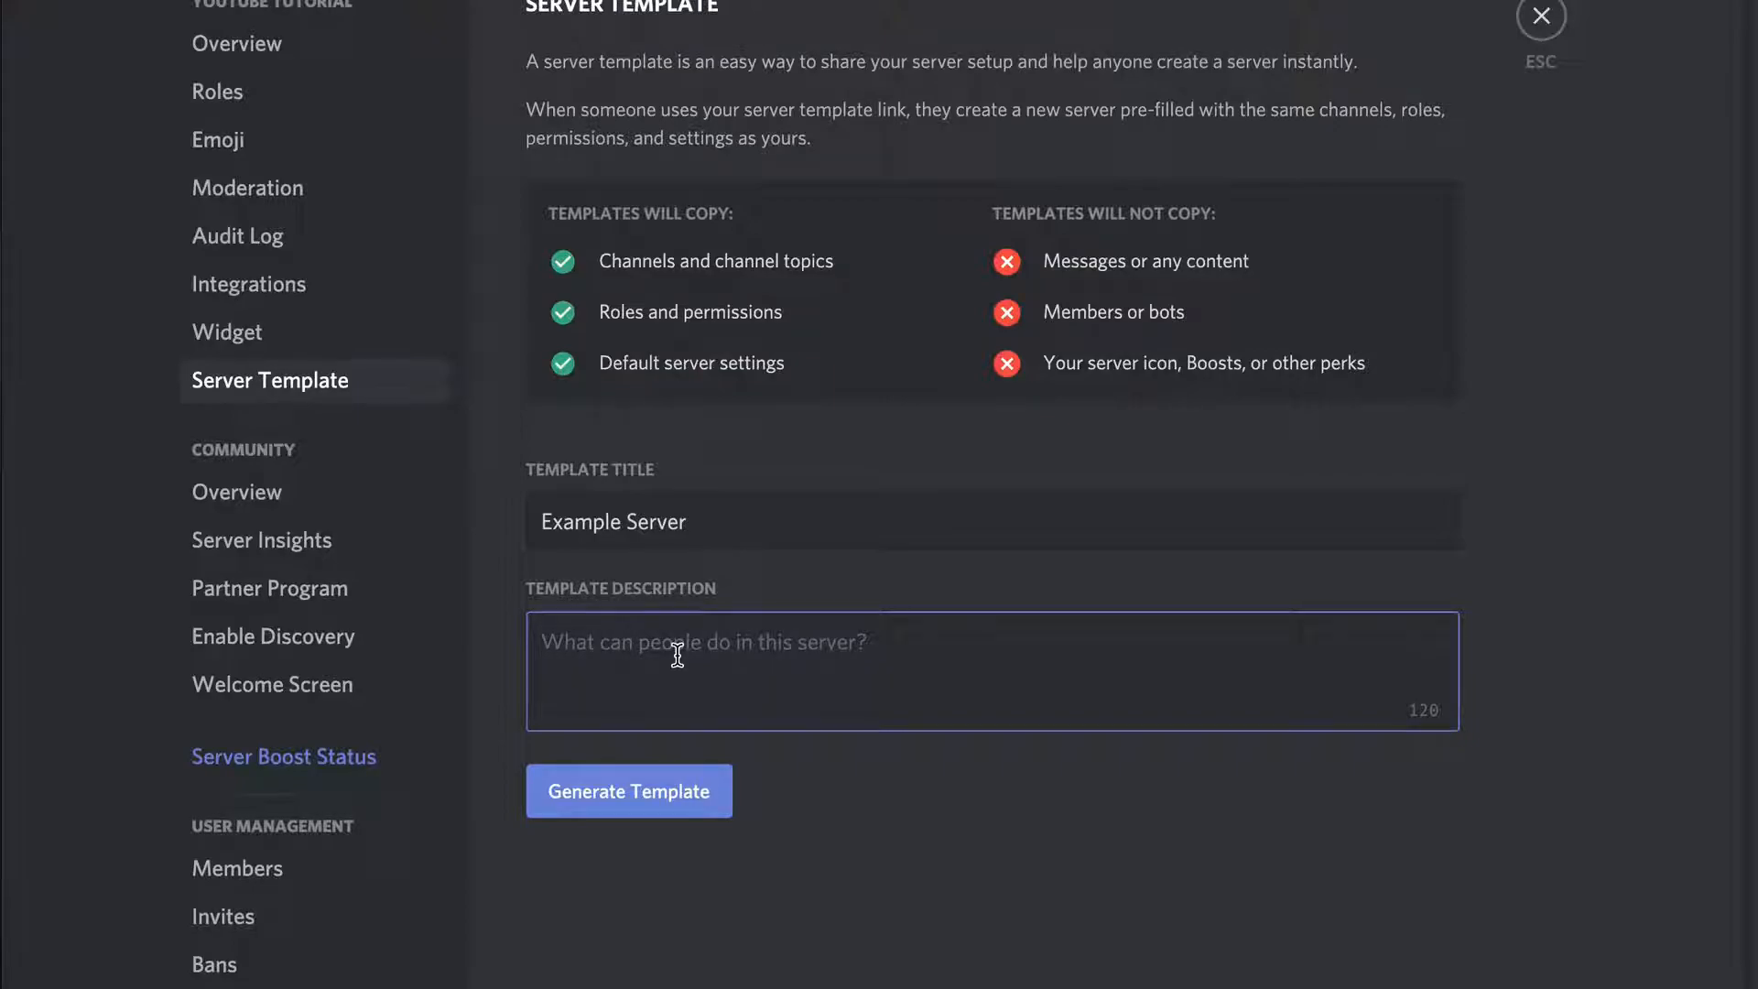
text(Start for creating your own server!)
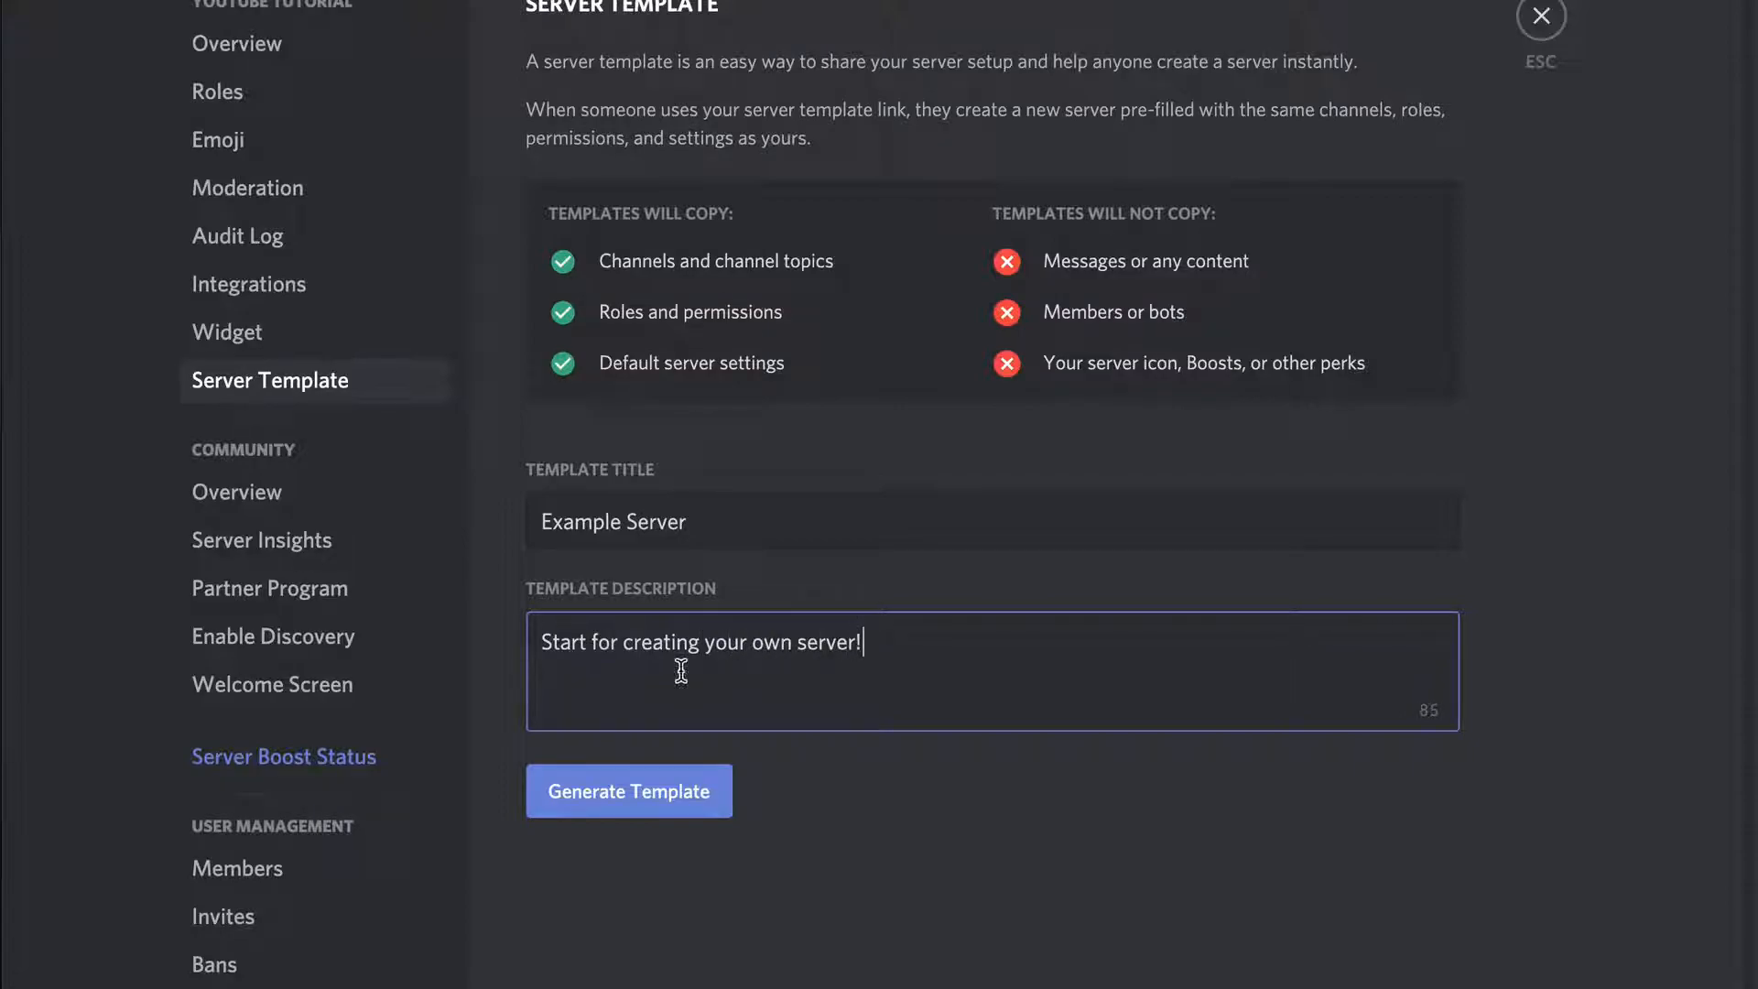
click(579, 810)
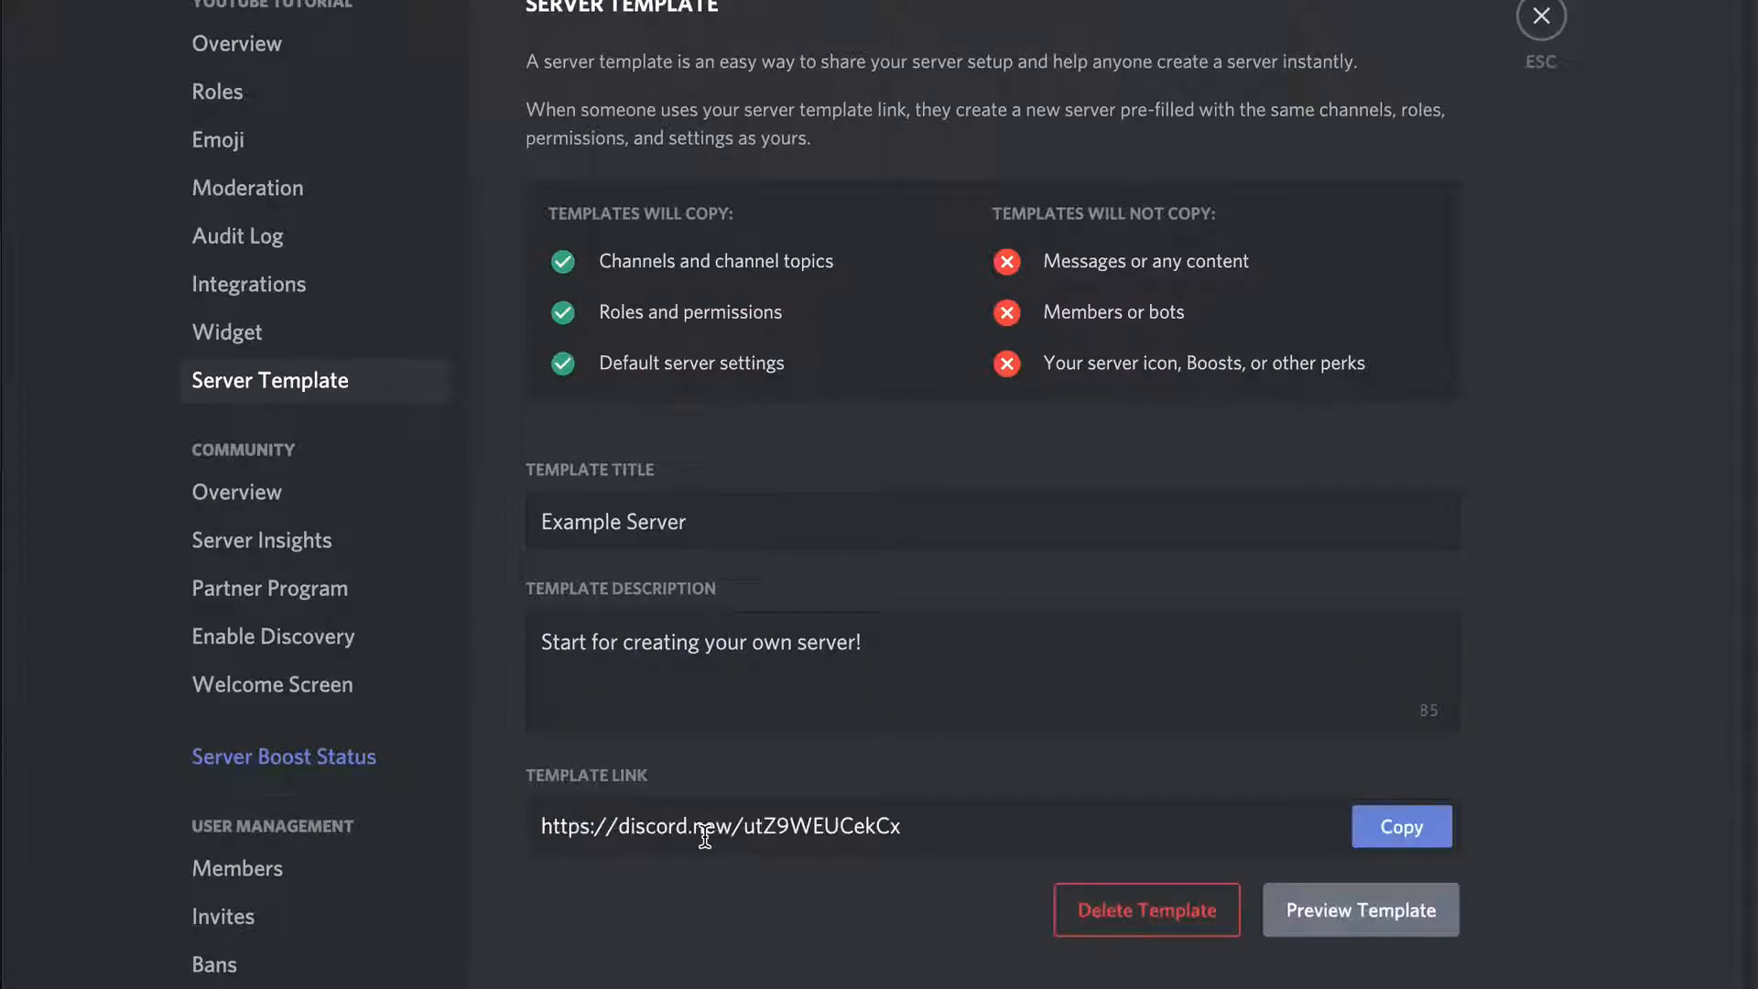
click(1379, 838)
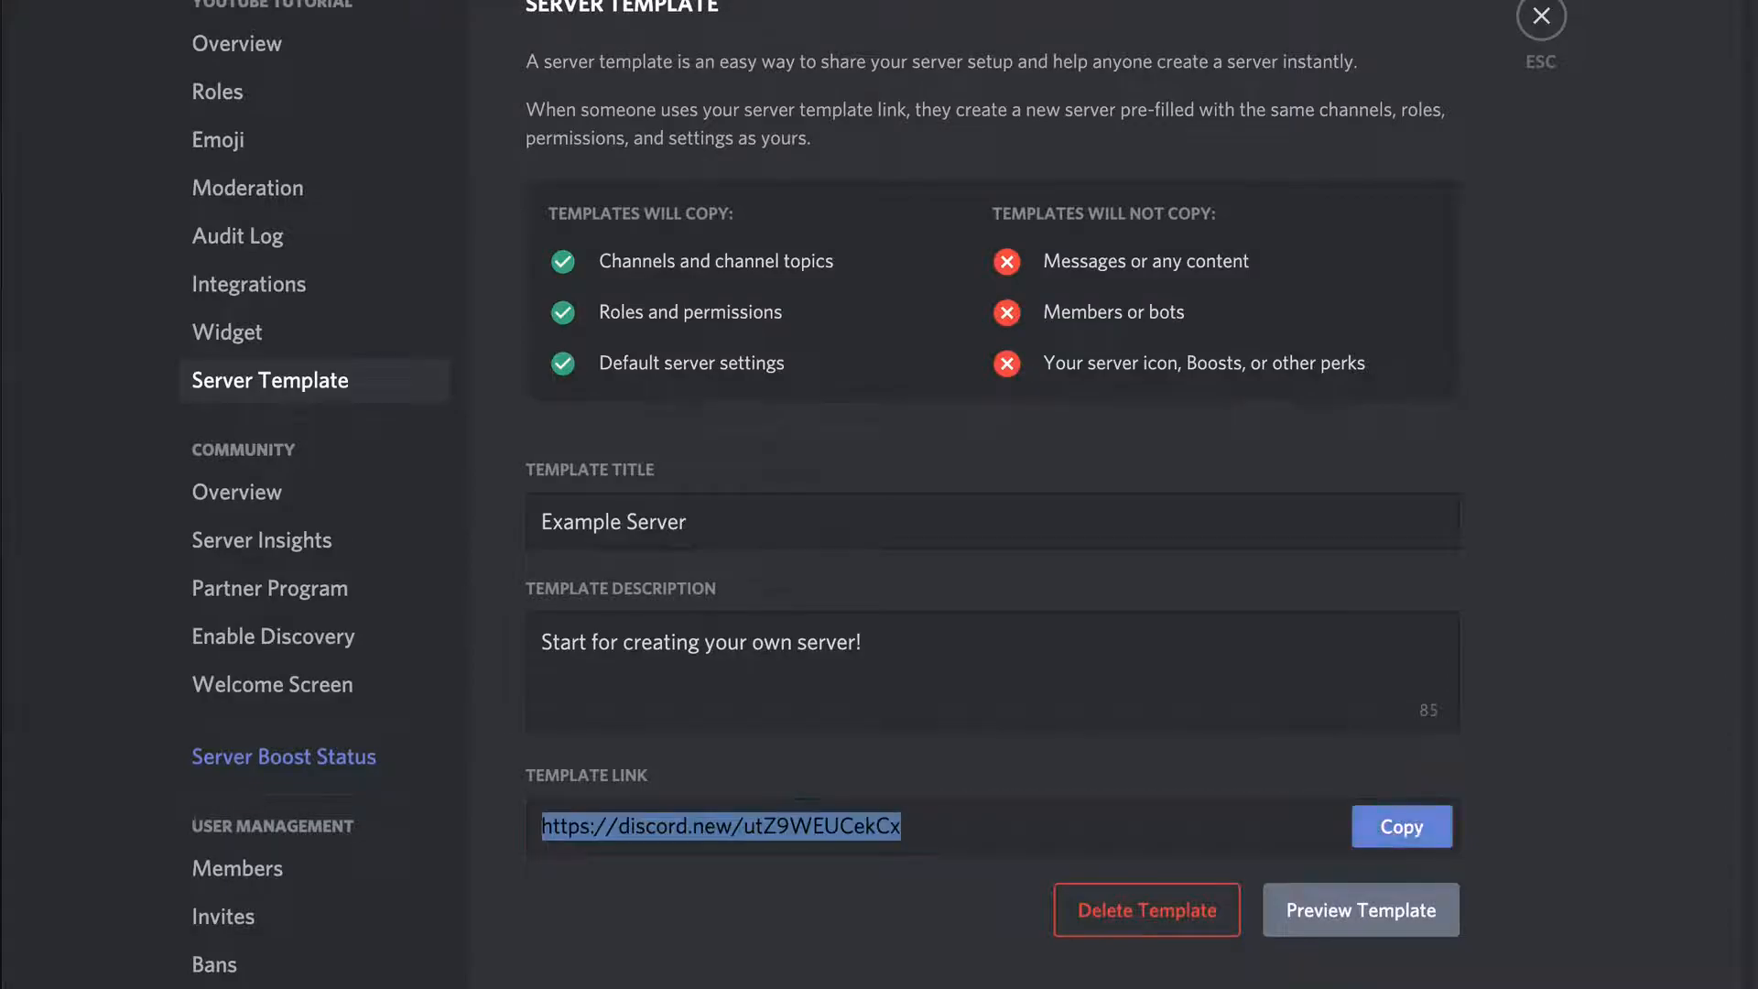
click(1542, 16)
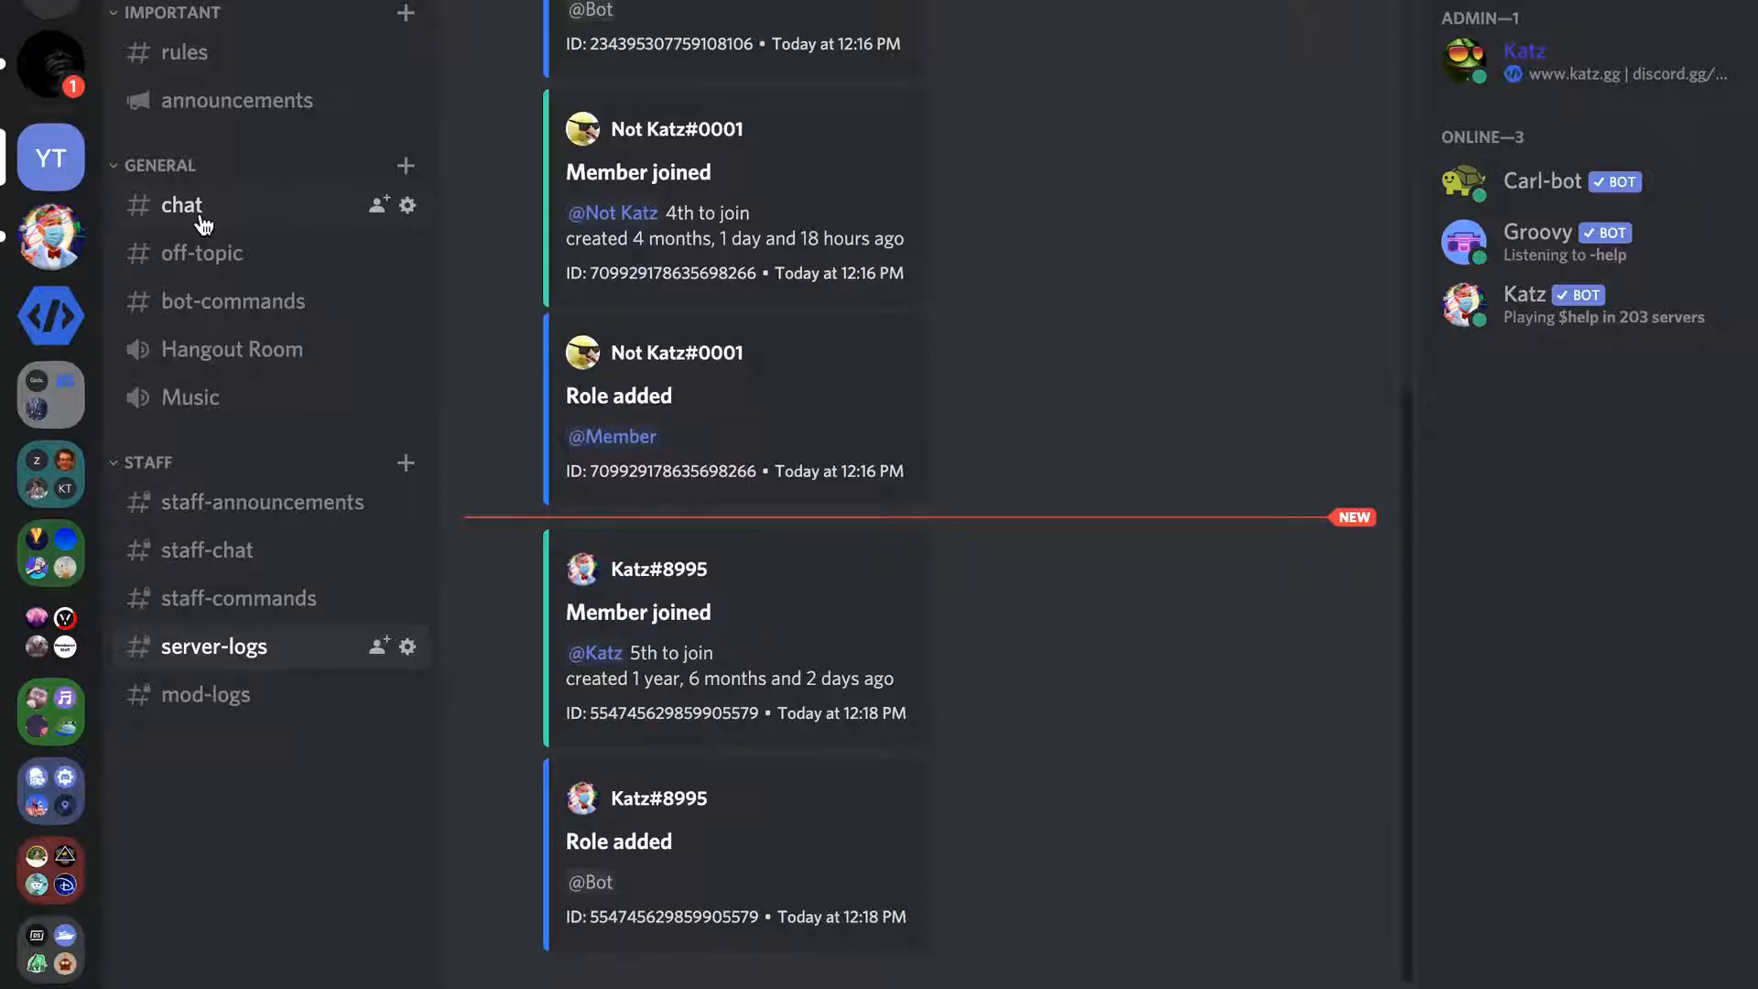
Open the rules channel, inspect the chat channel's permissions and close its settings without changes
click(184, 55)
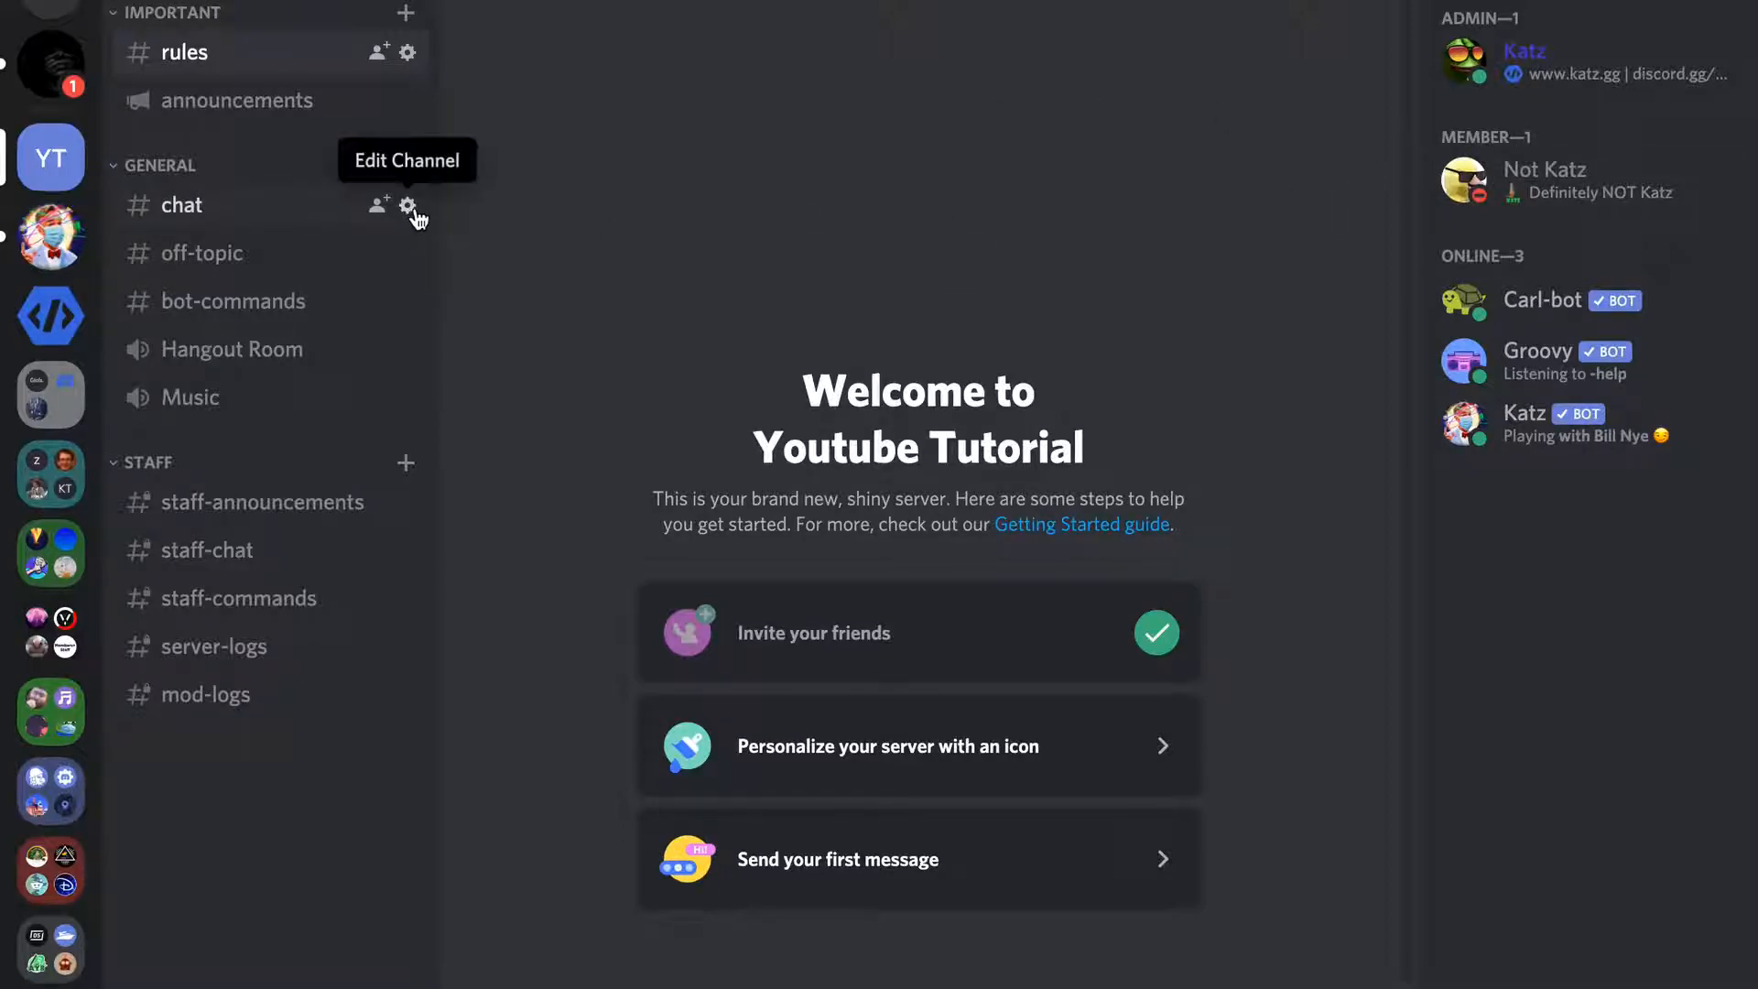
click(408, 205)
click(274, 108)
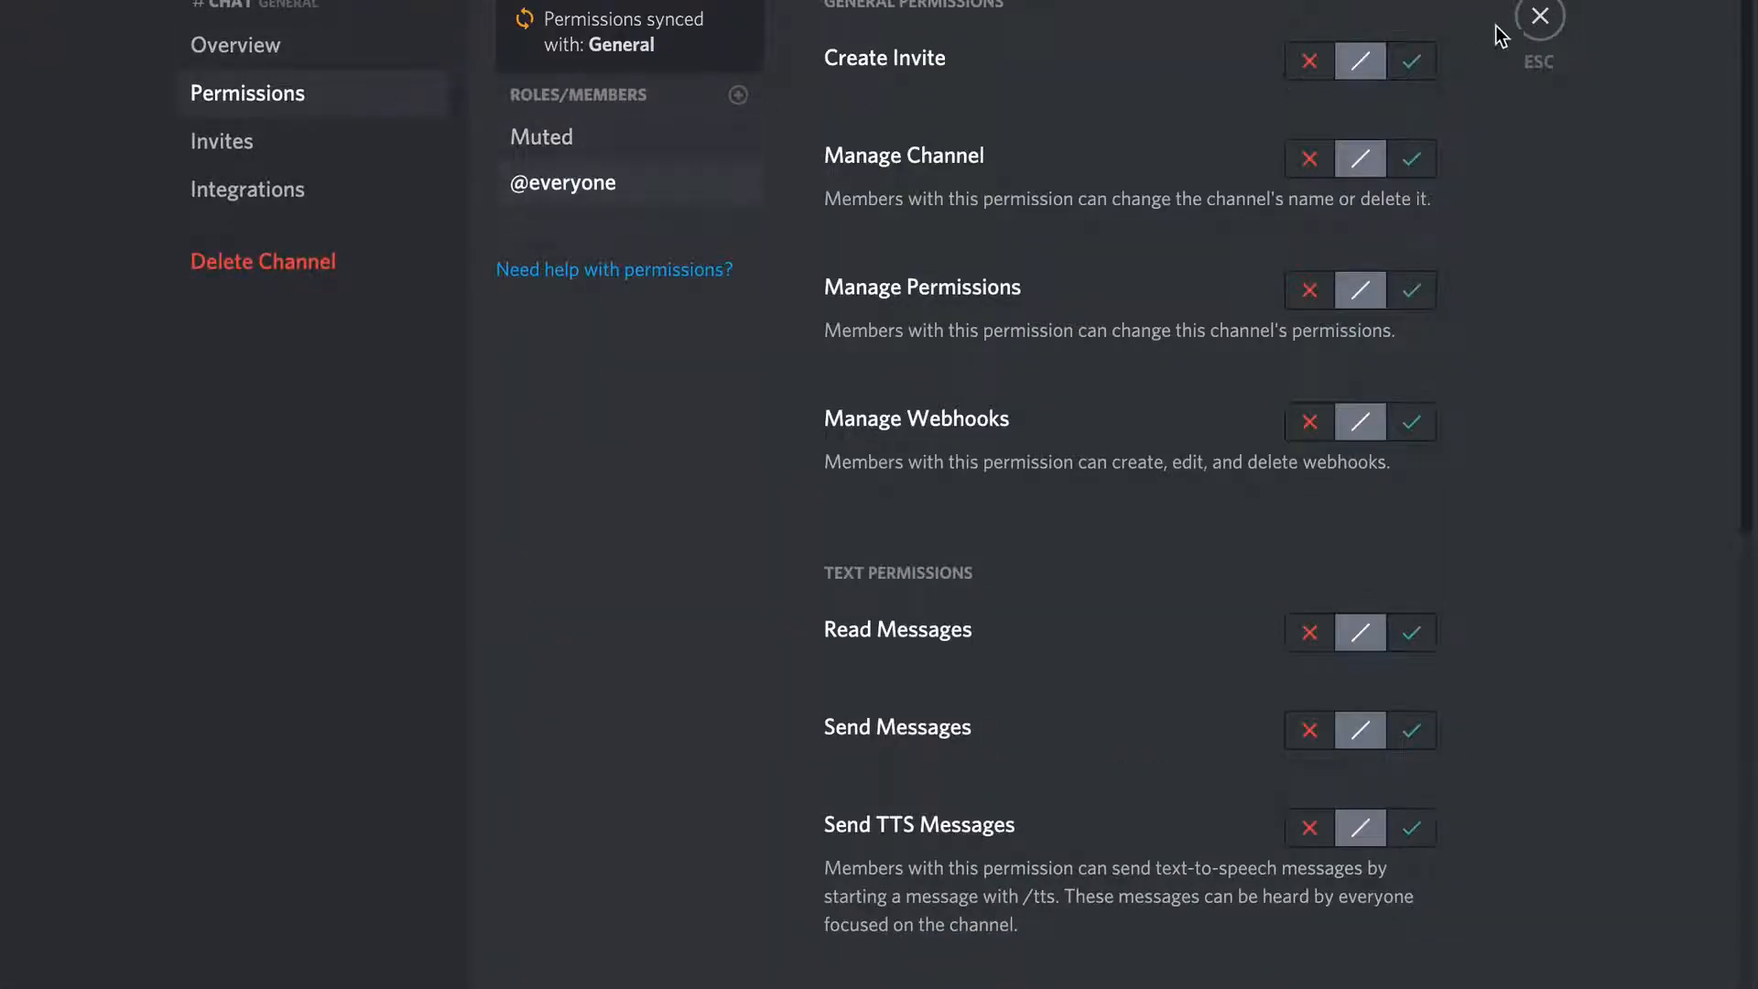
click(1540, 20)
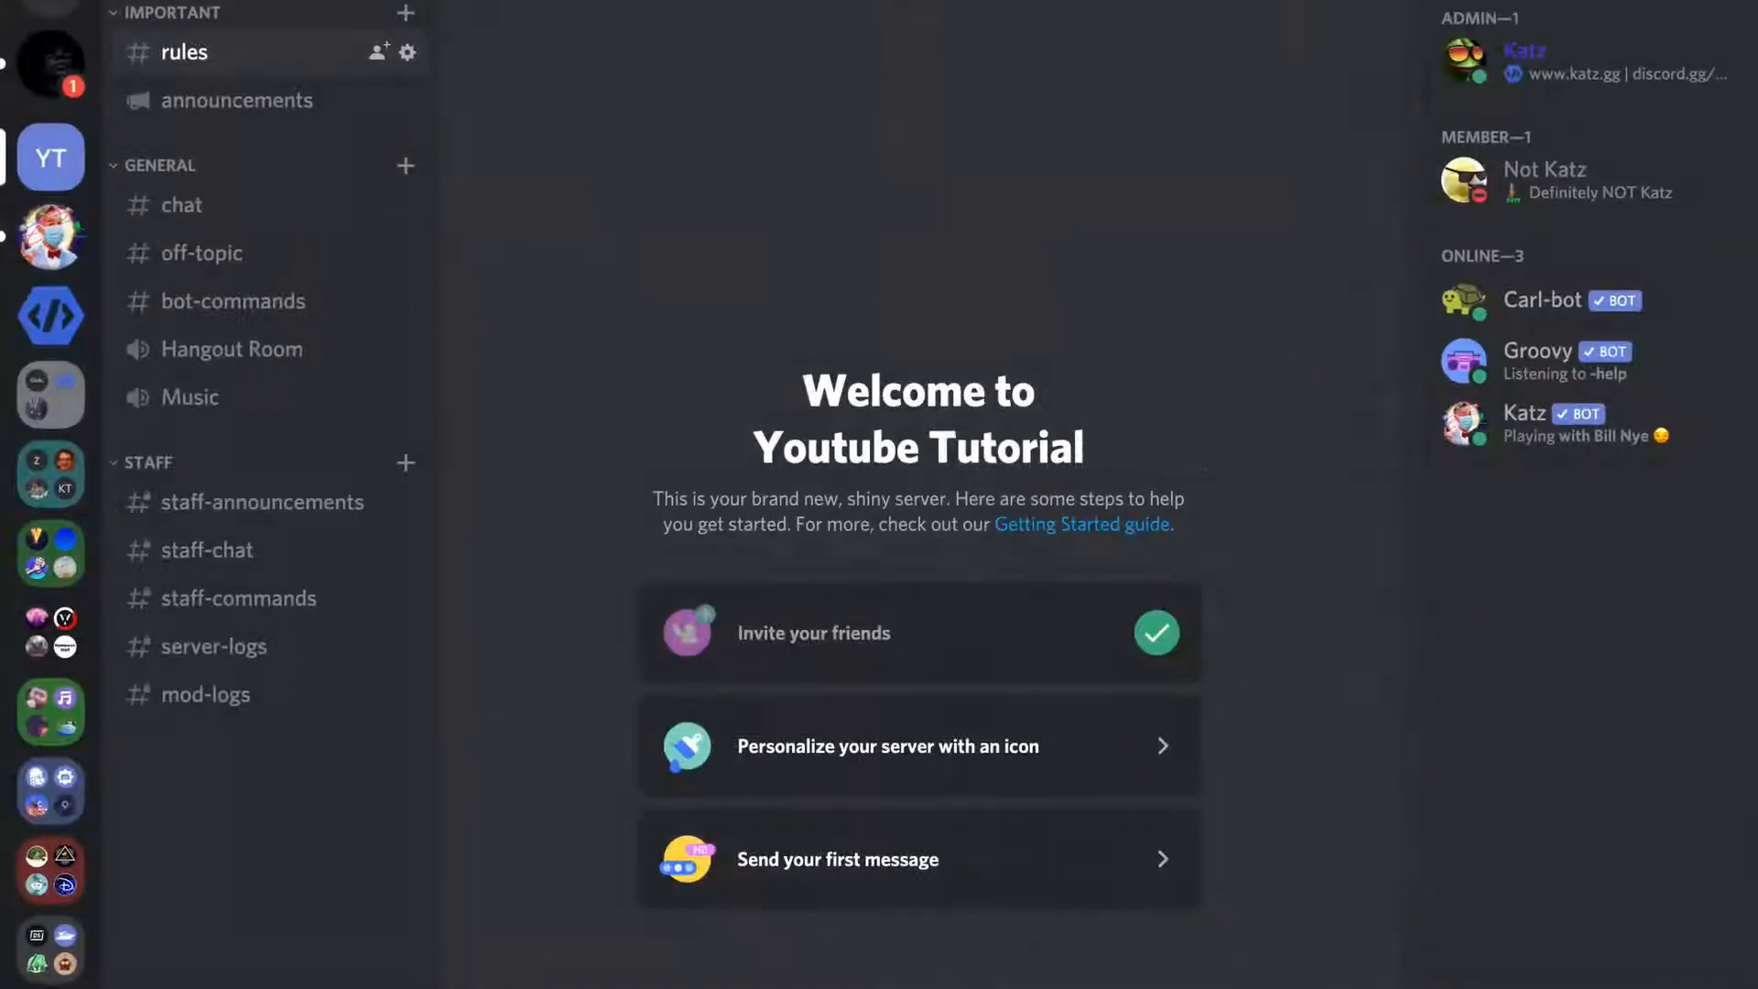
Open the off-topic channel and view the Admin member's profile
click(198, 257)
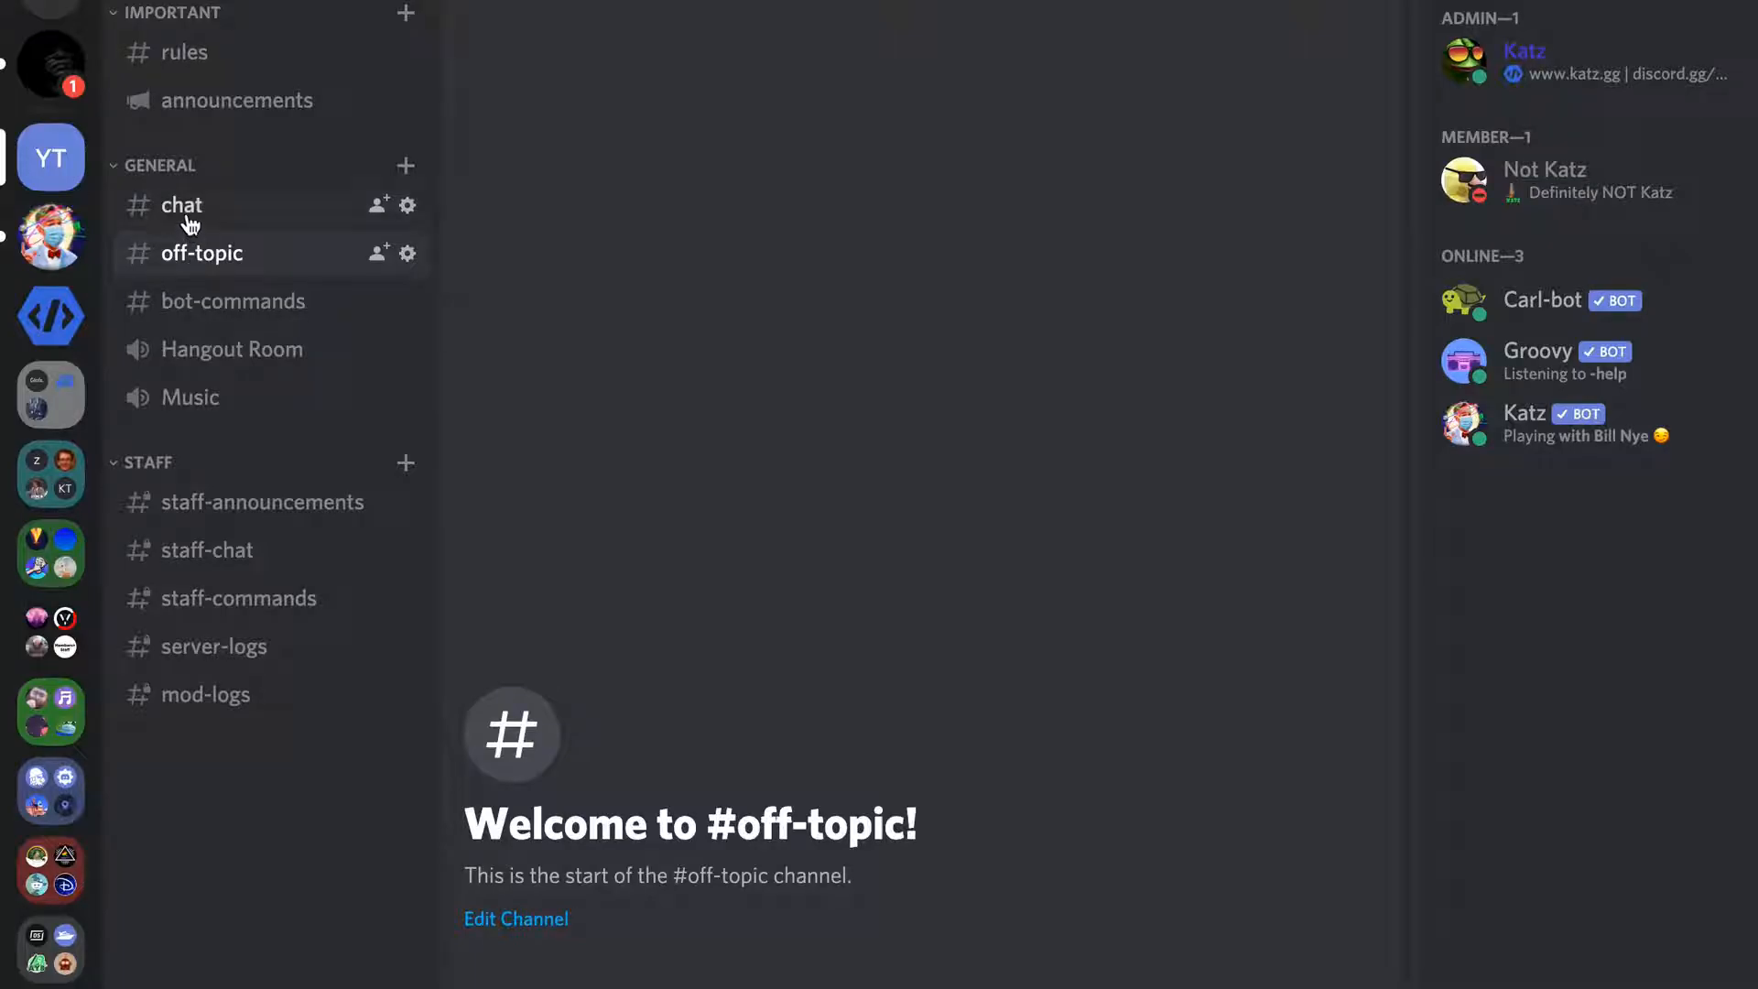
click(1536, 49)
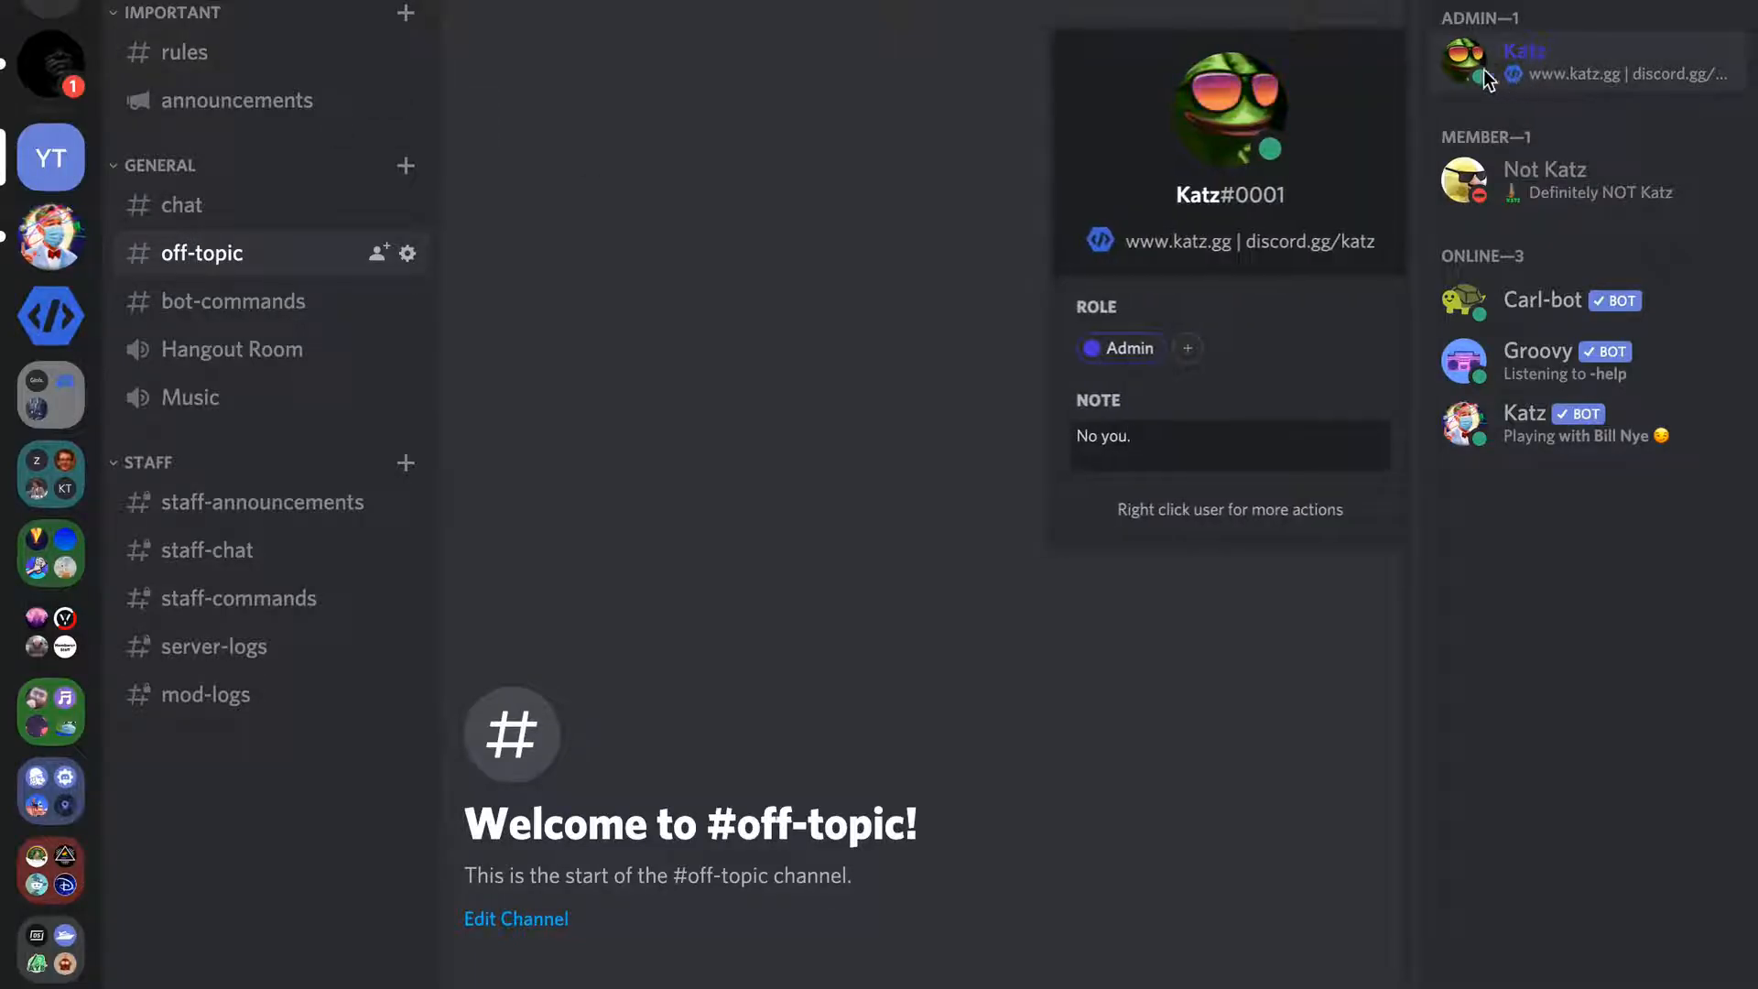